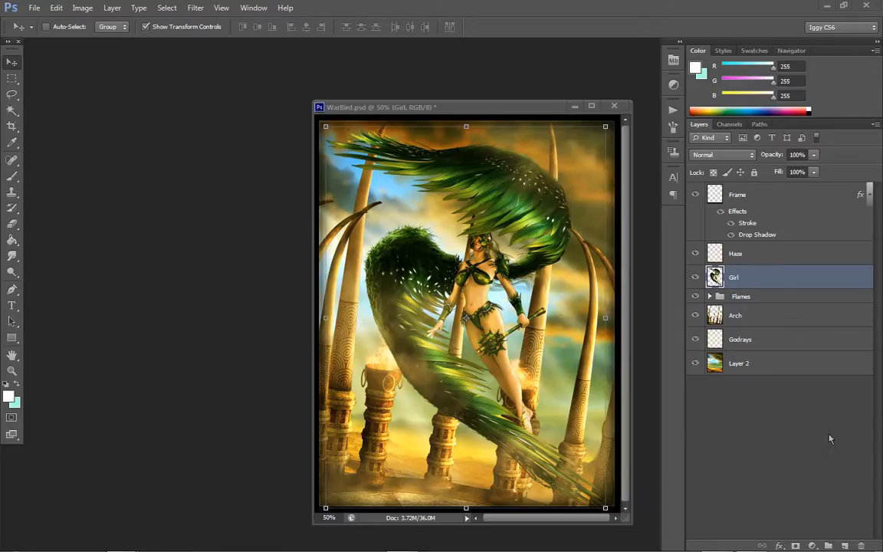
# - Delete the Haze and Godrays layers
pyautogui.click(735, 257)
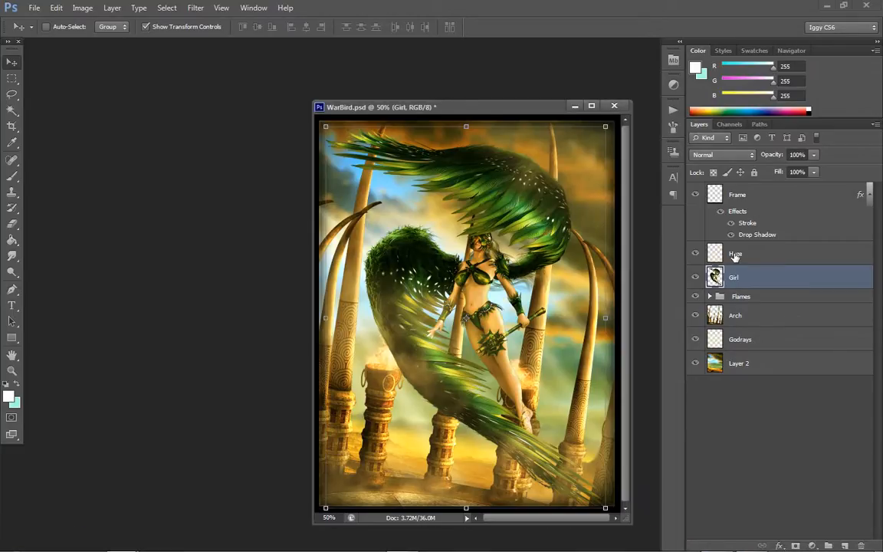
pyautogui.click(735, 255)
pyautogui.press('Delete')
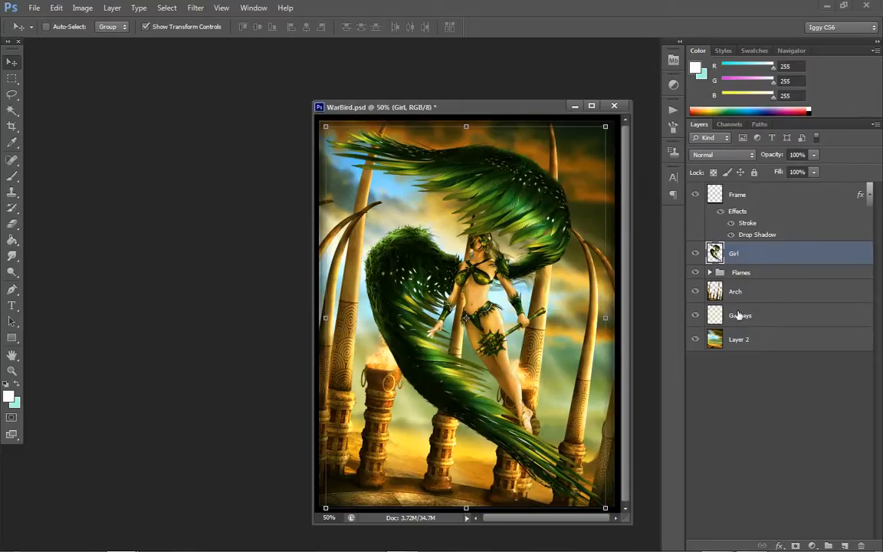
pyautogui.click(843, 315)
pyautogui.press('Delete')
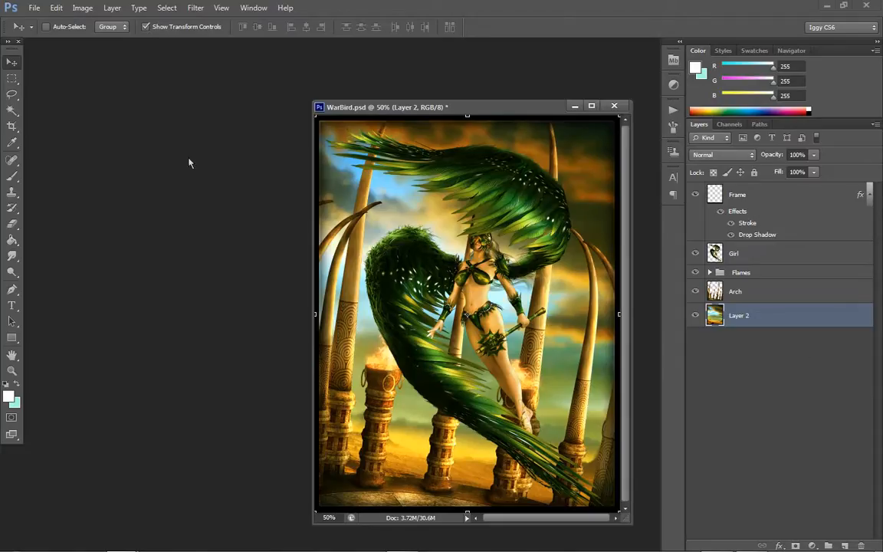
# - Hide the Girl layer and darken Layer 2 with a Brightness/Contrast adjustment, setting brightness to -121
pyautogui.click(695, 253)
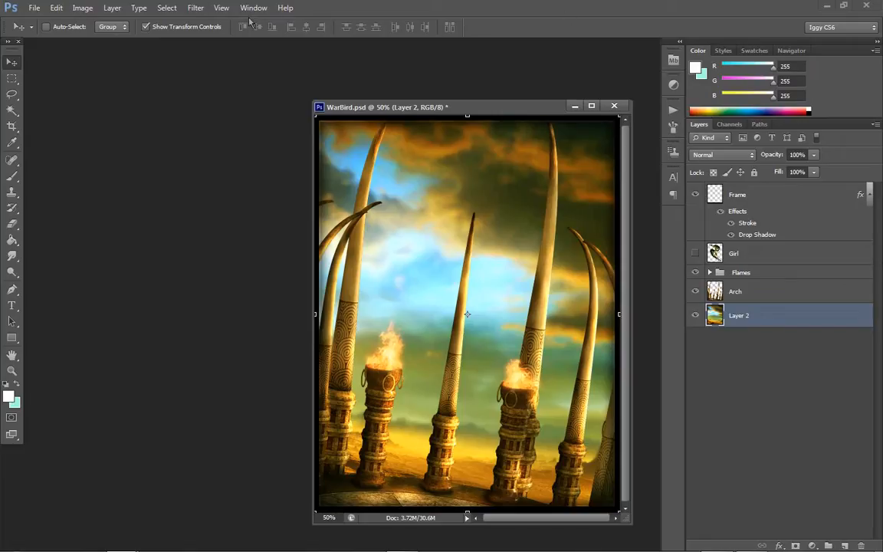
pyautogui.click(82, 8)
pyautogui.moveTo(92, 36)
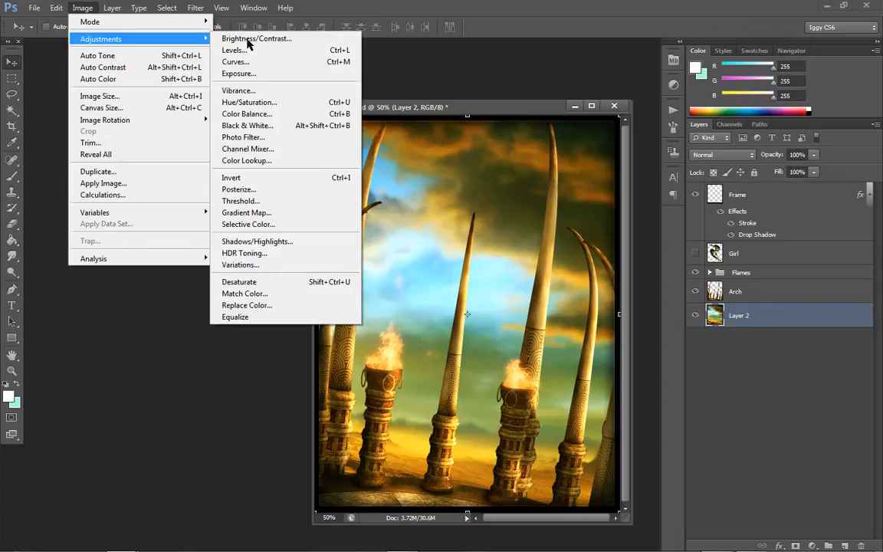
pyautogui.click(253, 38)
pyautogui.moveTo(699, 256); pyautogui.dragTo(657, 262)
pyautogui.click(801, 242)
pyautogui.press('v')
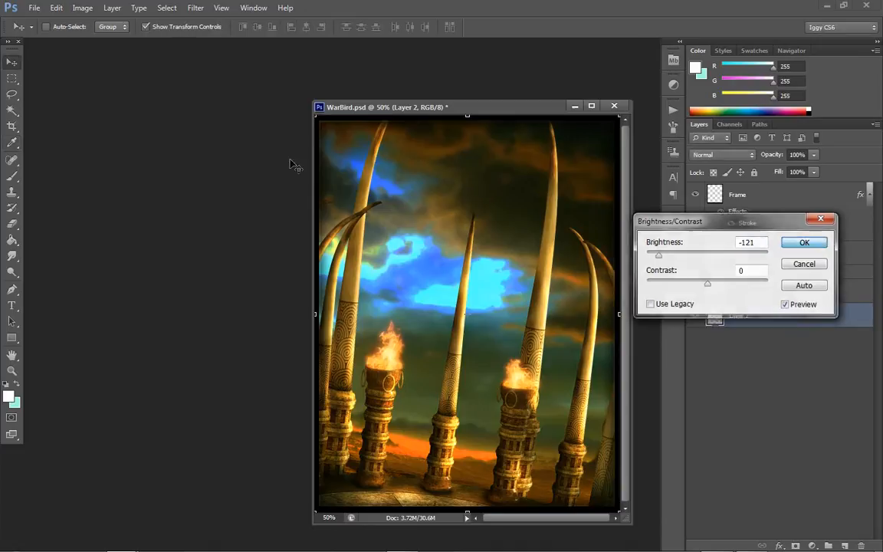
# - Apply a midtone Color Balance adjustment to Layer 2 with cyan/red at -76 and yellow/blue at +94
pyautogui.click(82, 8)
pyautogui.moveTo(115, 38)
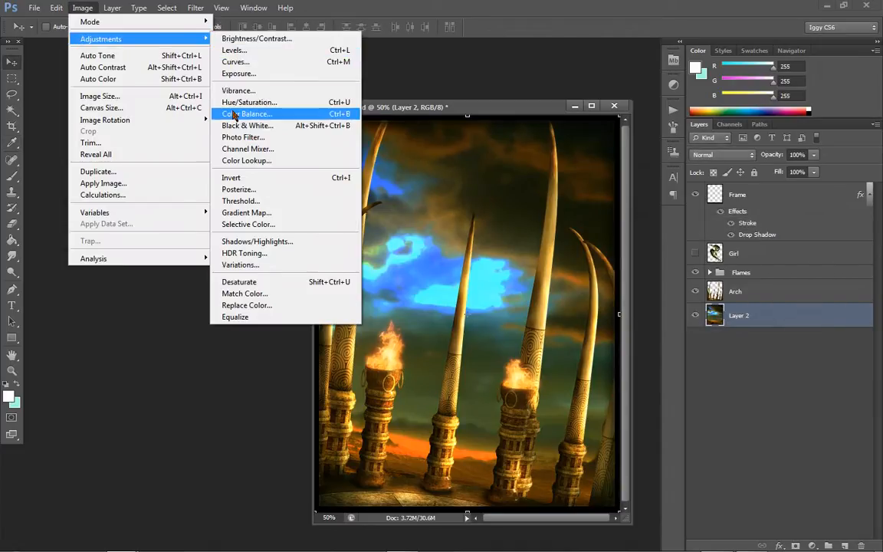
pyautogui.click(235, 114)
pyautogui.moveTo(666, 131); pyautogui.dragTo(711, 132)
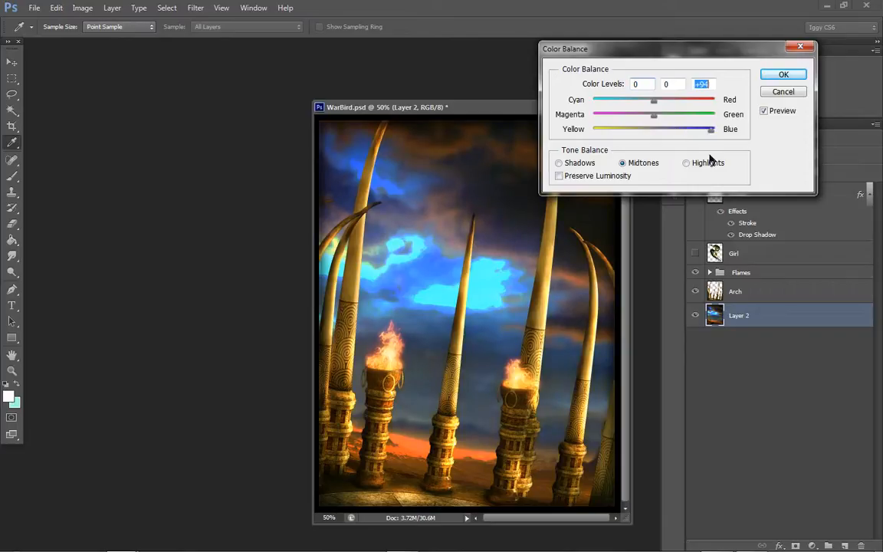
pyautogui.moveTo(625, 100); pyautogui.dragTo(608, 102)
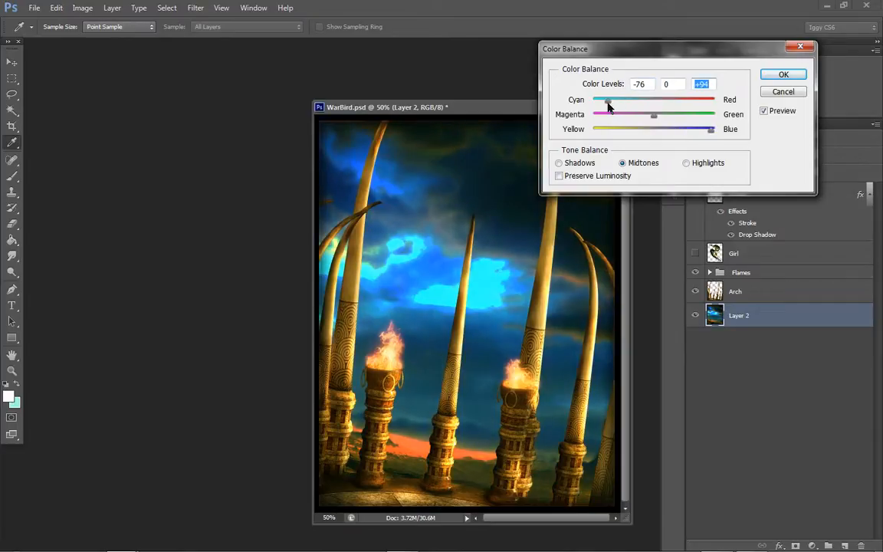
pyautogui.click(783, 75)
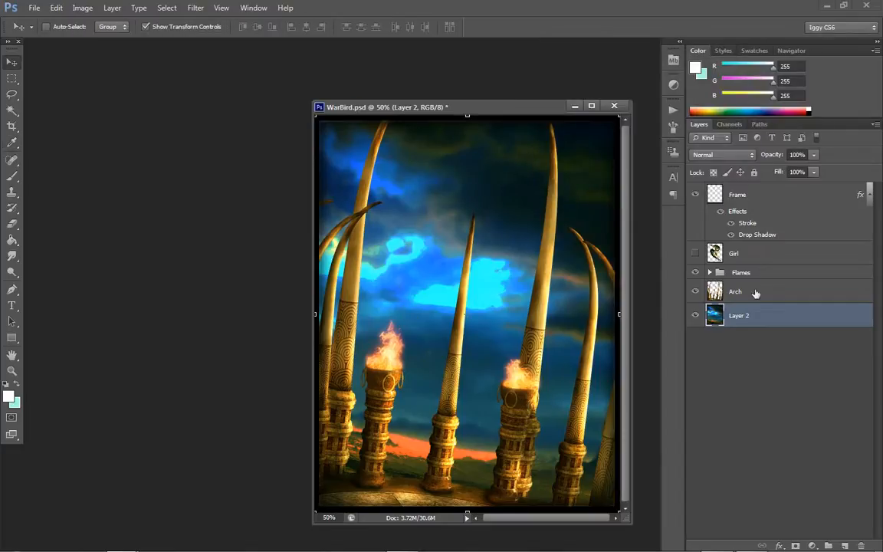
# - Hide the Flames group and the Arch layer to isolate the sky background, enlarged to 66.7%
pyautogui.click(695, 272)
pyautogui.click(695, 292)
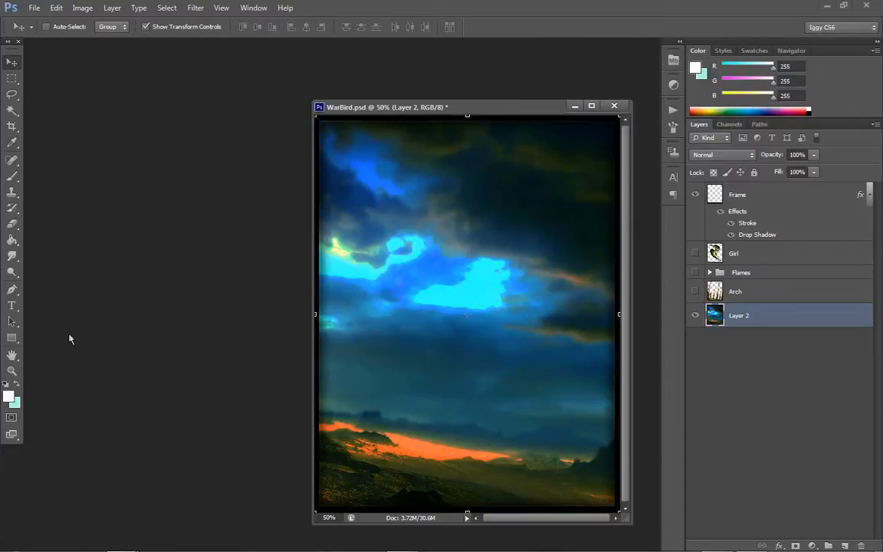
pyautogui.click(12, 371)
pyautogui.click(504, 287)
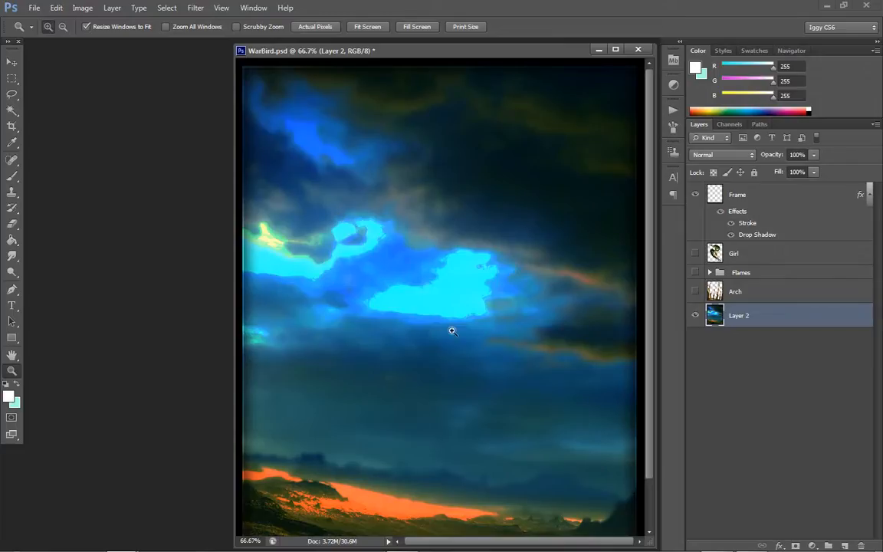
pyautogui.scroll(-3, 586, 264)
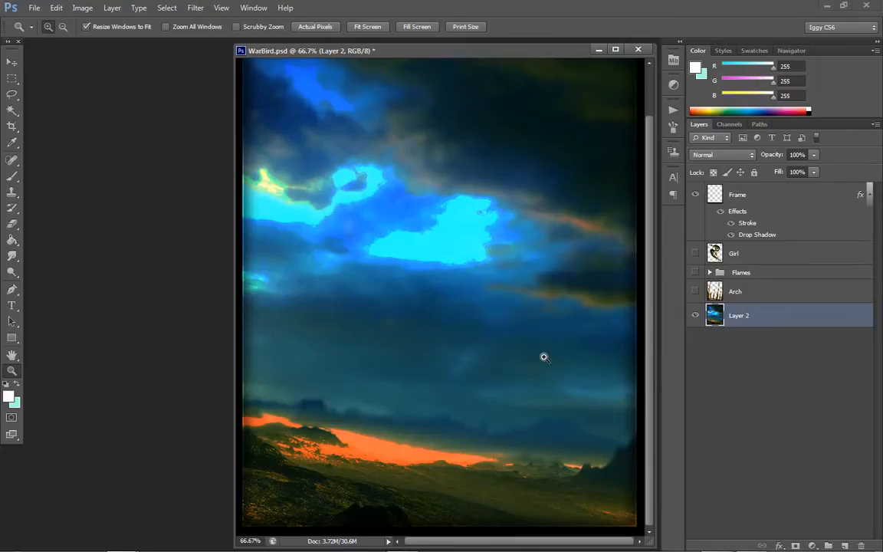
# - Smudge the hard edges of the central bright cyan cloud gap on Layer 2 with a 50 px Smudge tool
pyautogui.click(12, 258)
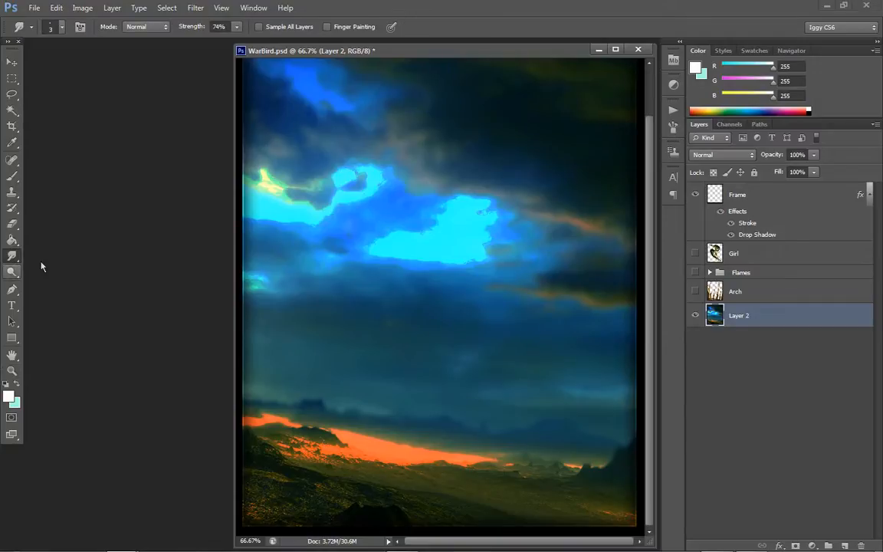
pyautogui.press(']')
pyautogui.press(']')
pyautogui.press(']')
pyautogui.press(']')
pyautogui.press(']')
pyautogui.press(']')
pyautogui.press(']')
pyautogui.press(']')
pyautogui.press(']')
pyautogui.press(']')
pyautogui.press(']')
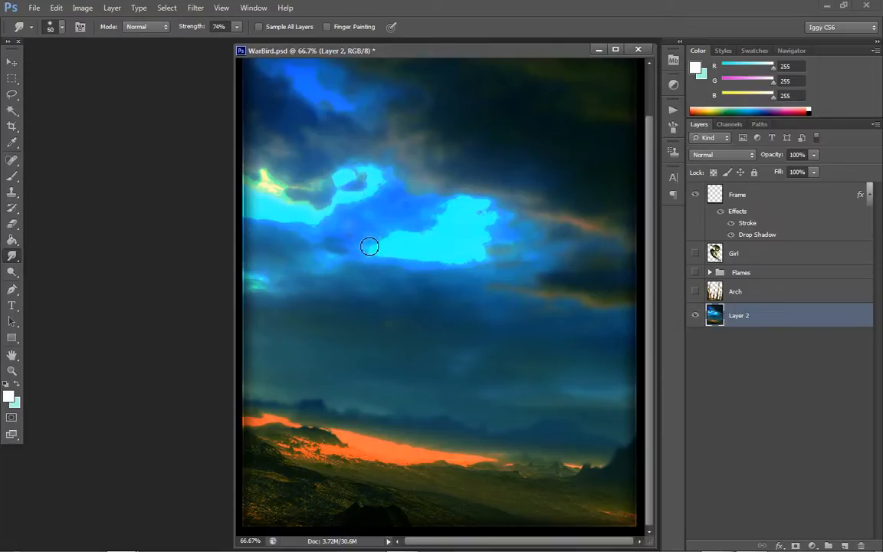
pyautogui.moveTo(369, 246)
pyautogui.mouseDown()
pyautogui.moveTo(365, 231)
pyautogui.moveTo(387, 242)
pyautogui.moveTo(382, 233)
pyautogui.moveTo(418, 232)
pyautogui.moveTo(448, 203)
pyautogui.moveTo(494, 213)
pyautogui.moveTo(477, 241)
pyautogui.moveTo(494, 240)
pyautogui.moveTo(483, 256)
pyautogui.moveTo(436, 273)
pyautogui.moveTo(418, 259)
pyautogui.moveTo(386, 259)
pyautogui.moveTo(394, 264)
pyautogui.mouseUp()
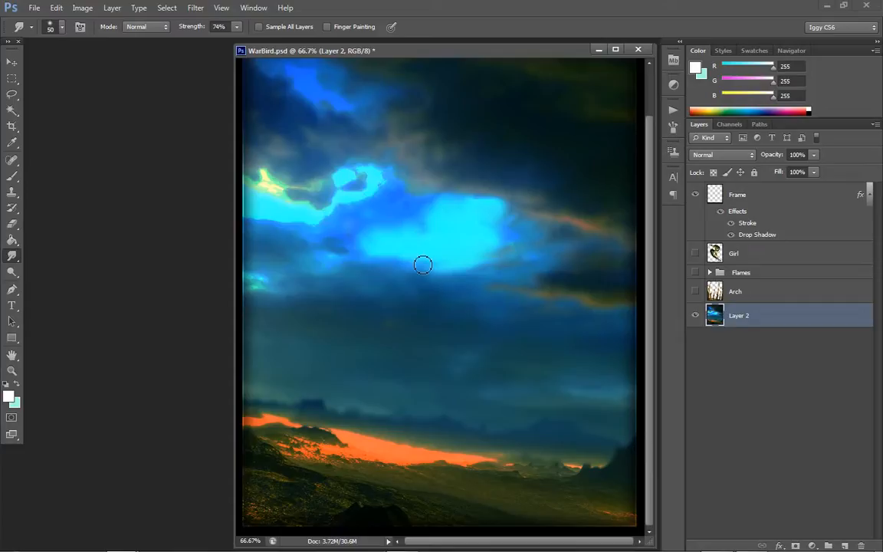
# - Soften the remaining bright cloud edges with a 125 px Smudge tool and check the sky against the Arch layer
pyautogui.press(']')
pyautogui.press(']')
pyautogui.press(']')
pyautogui.press(']')
pyautogui.press(']')
pyautogui.press(']')
pyautogui.moveTo(264, 186)
pyautogui.mouseDown()
pyautogui.moveTo(278, 183)
pyautogui.moveTo(264, 173)
pyautogui.moveTo(288, 189)
pyautogui.moveTo(358, 189)
pyautogui.moveTo(353, 175)
pyautogui.moveTo(318, 161)
pyautogui.moveTo(291, 200)
pyautogui.moveTo(272, 183)
pyautogui.mouseUp()
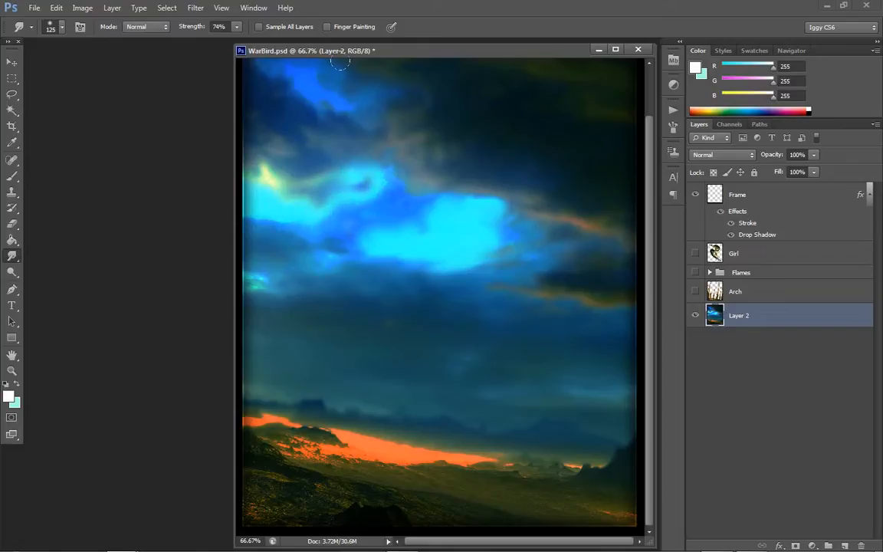
pyautogui.moveTo(358, 137)
pyautogui.mouseDown()
pyautogui.moveTo(260, 177)
pyautogui.moveTo(295, 194)
pyautogui.moveTo(272, 177)
pyautogui.moveTo(318, 157)
pyautogui.moveTo(325, 184)
pyautogui.moveTo(227, 211)
pyautogui.moveTo(300, 187)
pyautogui.moveTo(296, 174)
pyautogui.moveTo(335, 172)
pyautogui.mouseUp()
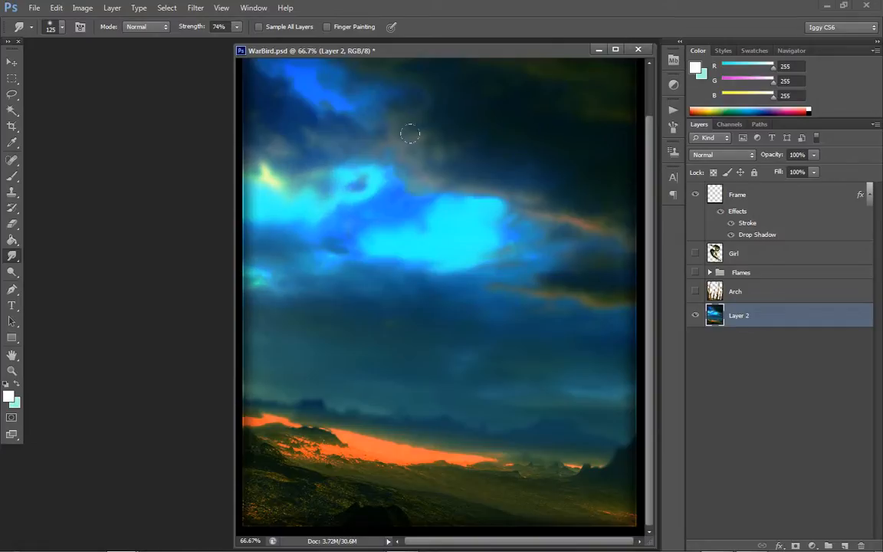
pyautogui.moveTo(302, 72)
pyautogui.mouseDown()
pyautogui.moveTo(265, 73)
pyautogui.moveTo(315, 95)
pyautogui.moveTo(350, 91)
pyautogui.mouseUp()
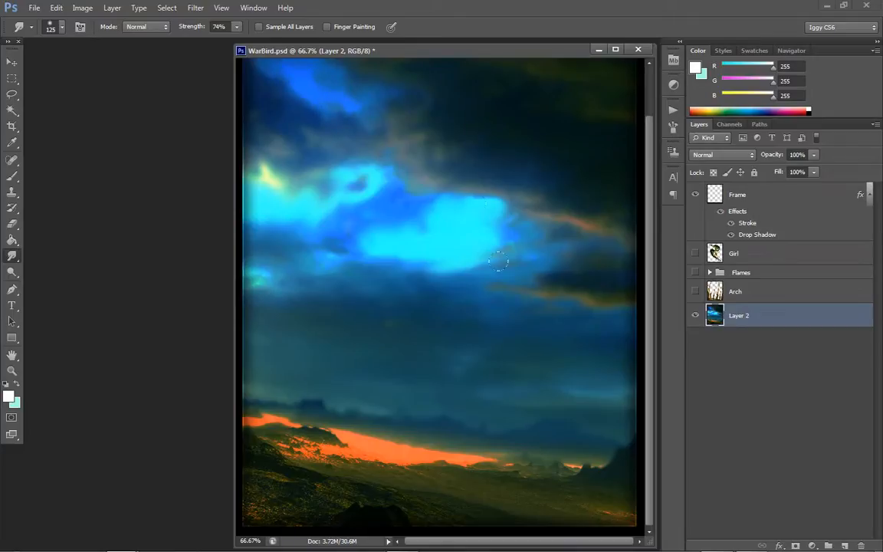
pyautogui.moveTo(479, 187); pyautogui.dragTo(491, 187)
pyautogui.moveTo(364, 201); pyautogui.dragTo(340, 190)
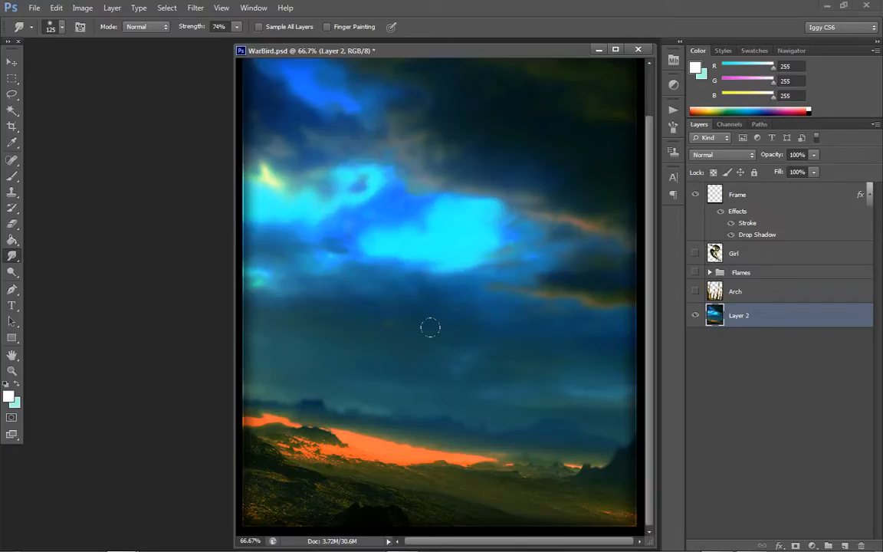
pyautogui.click(695, 292)
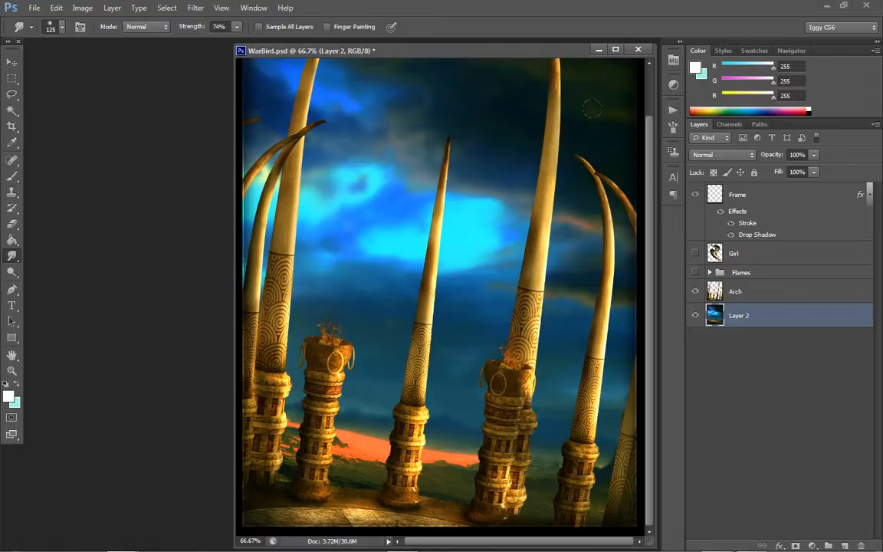
pyautogui.click(695, 292)
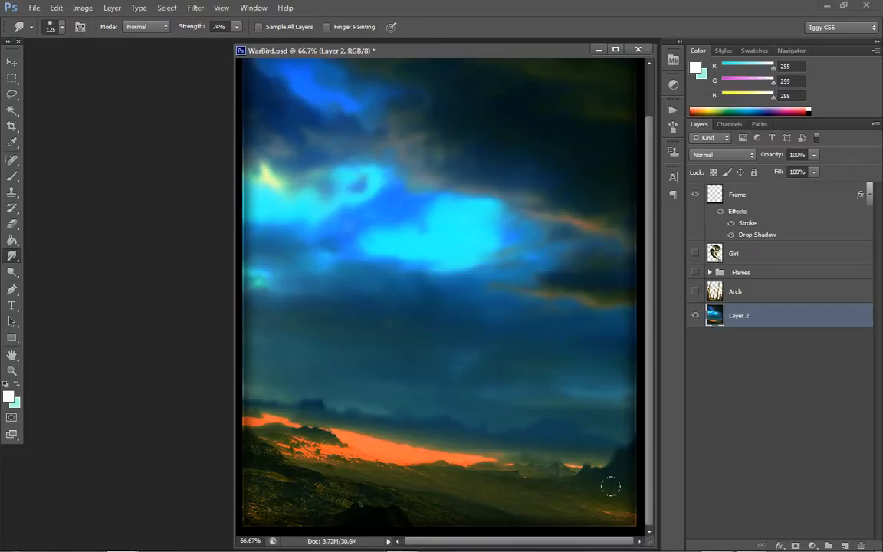
# - Create a new layer above Layer 2 with its blending mode set to Color
pyautogui.click(112, 7)
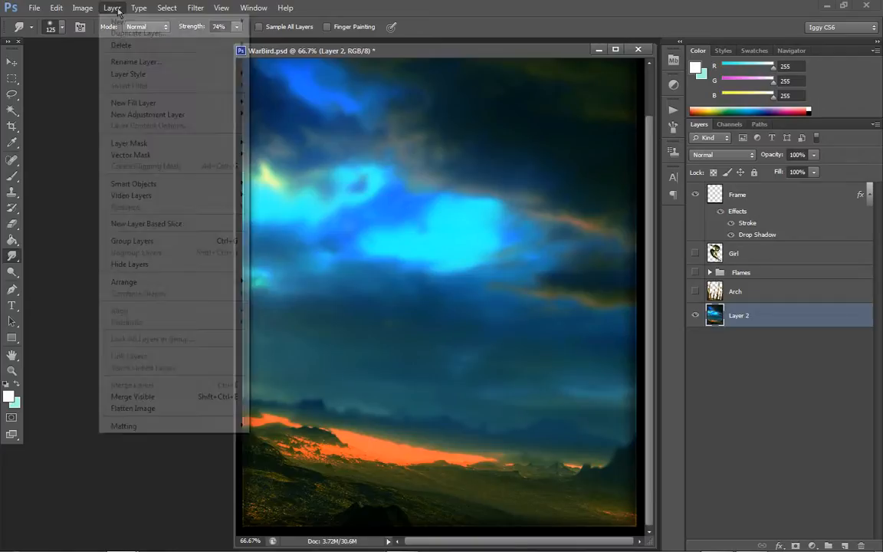
pyautogui.moveTo(207, 23)
pyautogui.click(285, 20)
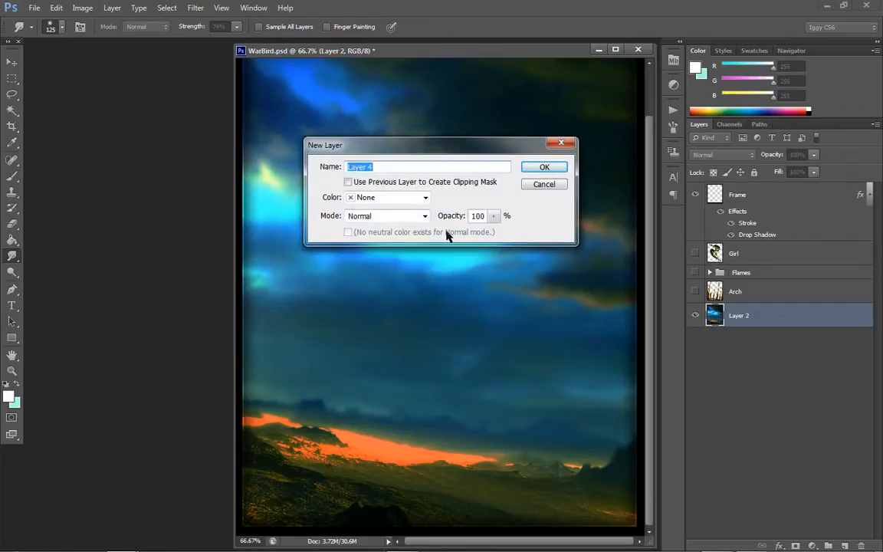
pyautogui.click(367, 218)
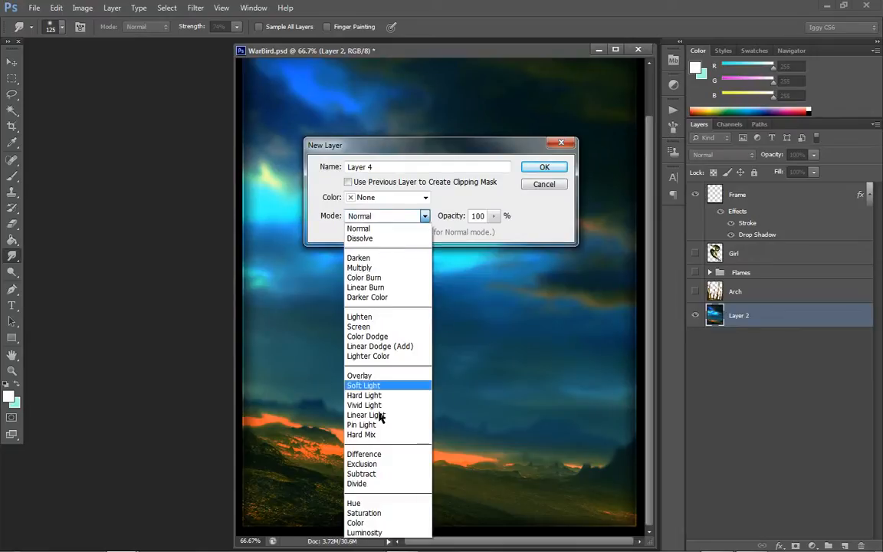
pyautogui.click(364, 523)
pyautogui.click(545, 168)
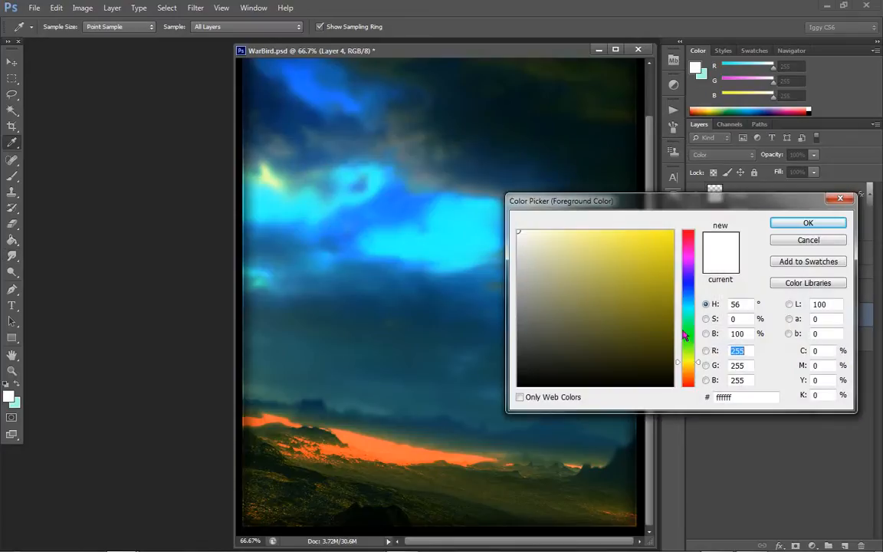
# - Set the foreground colour to bright blue, 07a3fc
pyautogui.click(688, 299)
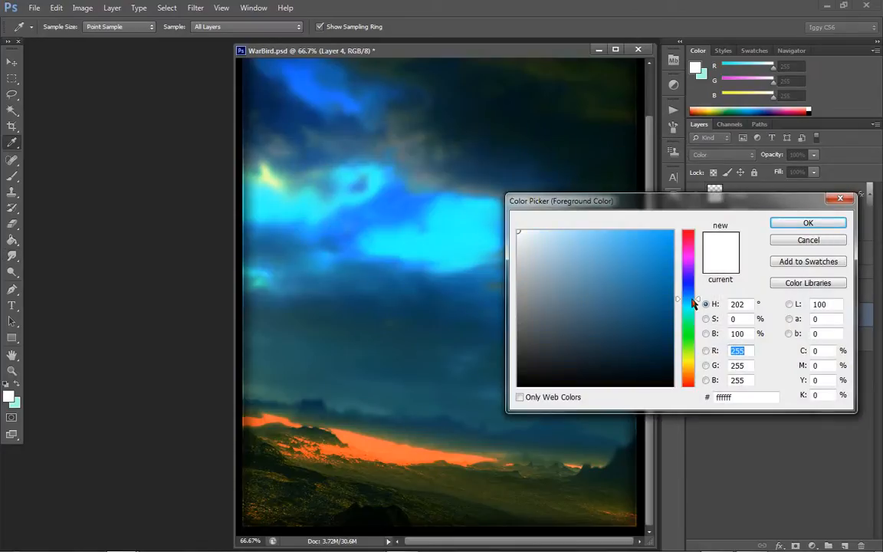
pyautogui.click(663, 242)
pyautogui.click(671, 232)
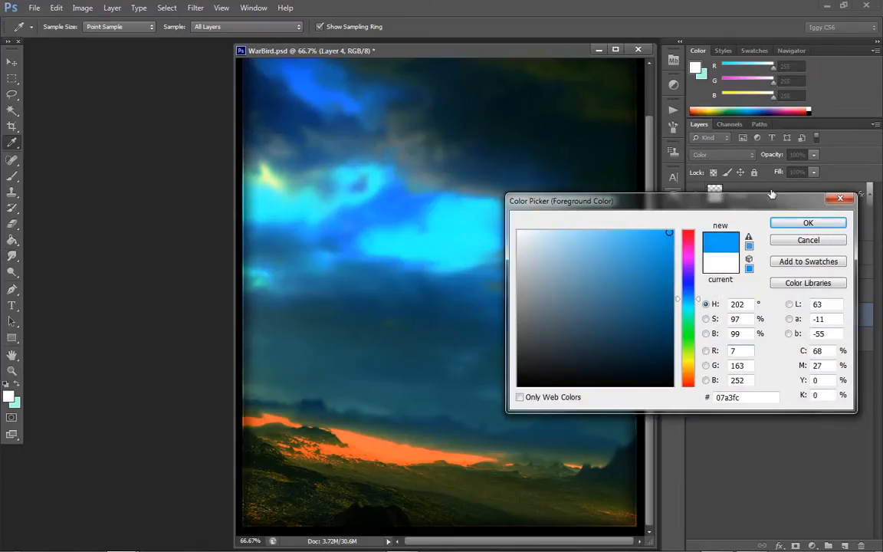
pyautogui.click(808, 222)
# - Paint blue over the orange horizon glow on Layer 4 with a 70 px Soft Round Pressure Size brush
pyautogui.press('r')
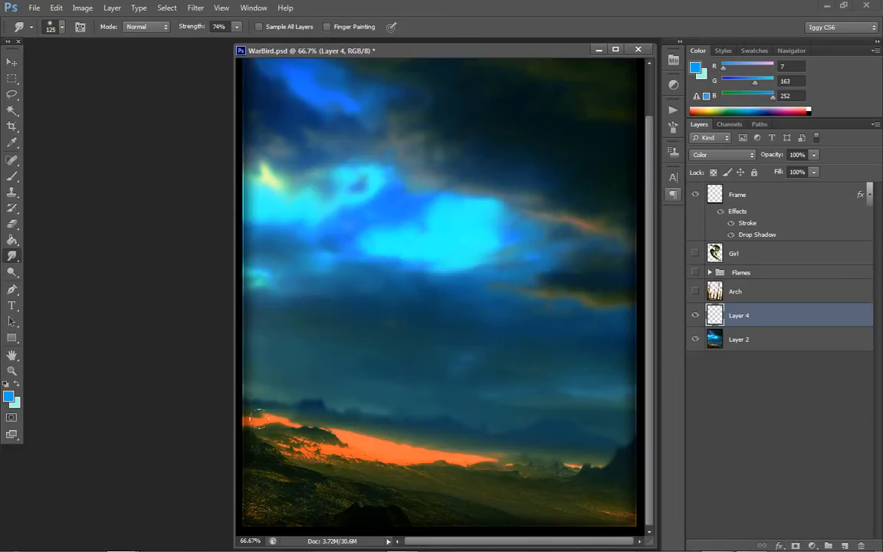
pyautogui.press('b')
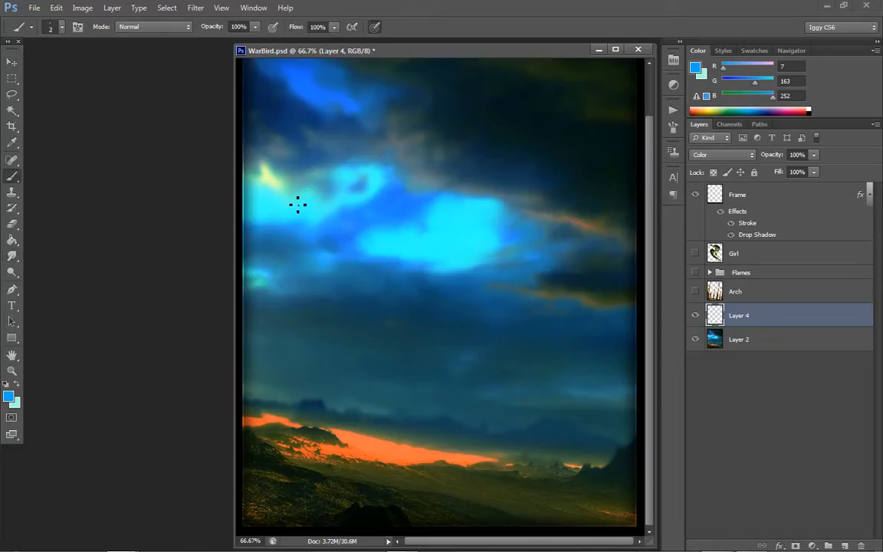
pyautogui.press(']')
pyautogui.press(']')
pyautogui.press(']')
pyautogui.press(']')
pyautogui.press(']')
pyautogui.press(']')
pyautogui.press(']')
pyautogui.press(']')
pyautogui.press(']')
pyautogui.press(']')
pyautogui.press(']')
pyautogui.press(']')
pyautogui.moveTo(259, 423); pyautogui.dragTo(248, 418)
pyautogui.click(63, 27)
pyautogui.click(79, 168)
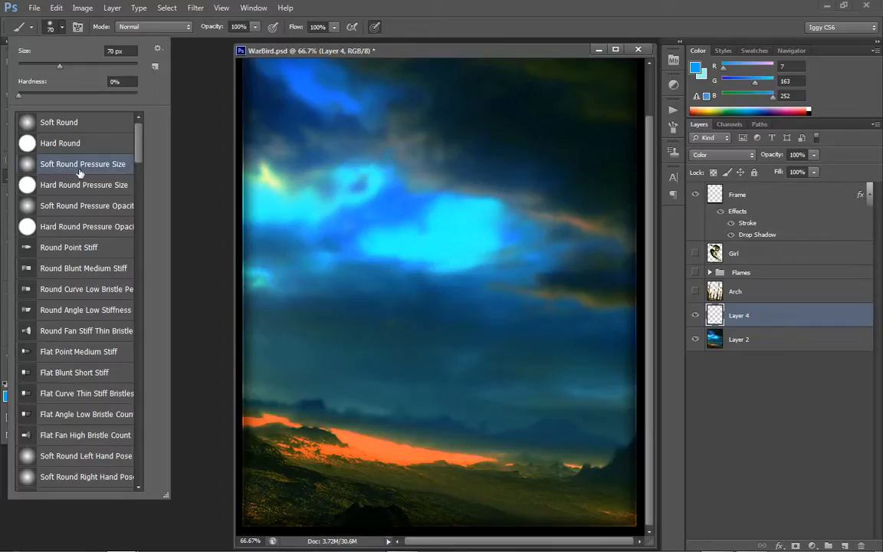
pyautogui.click(313, 420)
pyautogui.moveTo(318, 430); pyautogui.dragTo(367, 445)
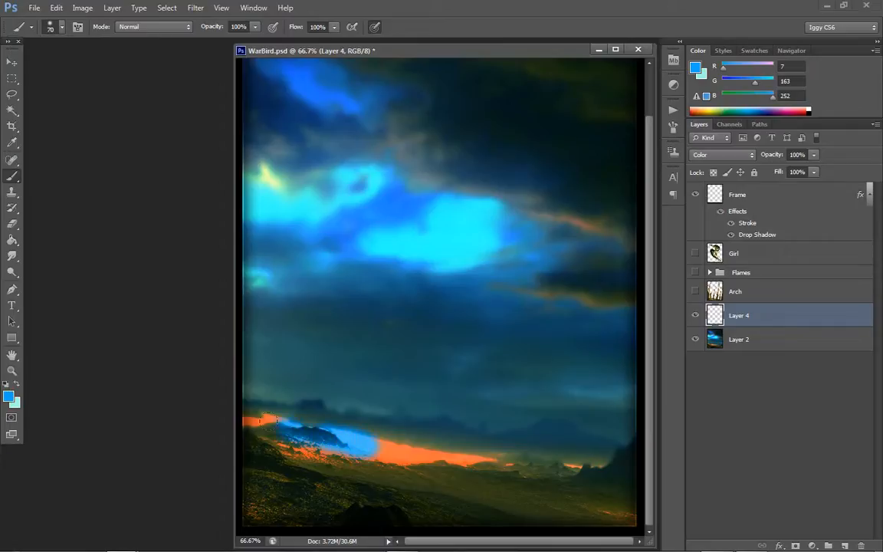
pyautogui.moveTo(244, 422)
pyautogui.mouseDown()
pyautogui.moveTo(222, 411)
pyautogui.moveTo(261, 429)
pyautogui.moveTo(220, 460)
pyautogui.moveTo(287, 477)
pyautogui.mouseUp()
# - Paint blue over the rocky ground and the warm-toned clouds with the brush enlarged to 150 px
pyautogui.press(']')
pyautogui.press(']')
pyautogui.press(']')
pyautogui.press(']')
pyautogui.press(']')
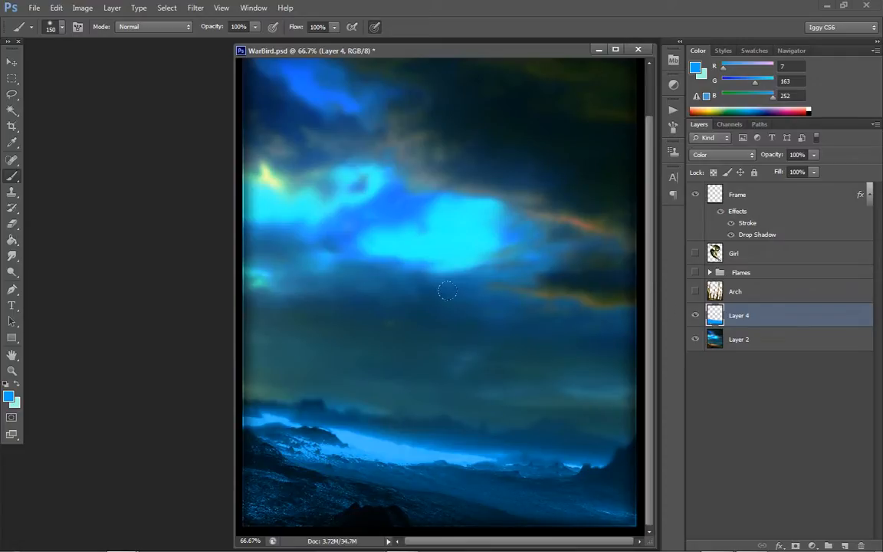
pyautogui.moveTo(616, 271)
pyautogui.mouseDown()
pyautogui.moveTo(608, 233)
pyautogui.moveTo(559, 189)
pyautogui.mouseUp()
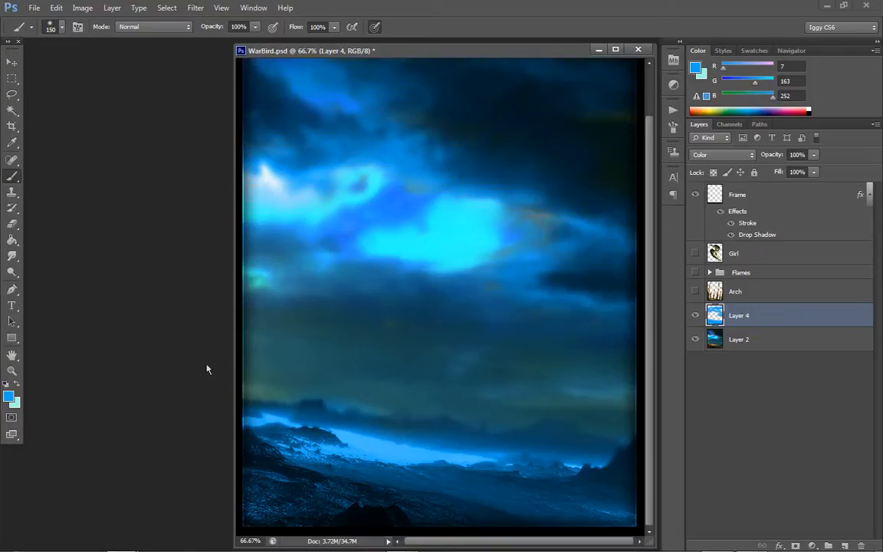
# - Paint blue over the remaining warm-toned patches in the upper sky and around the clouds on Layer 4
pyautogui.press('z')
pyautogui.rightClick(514, 350)
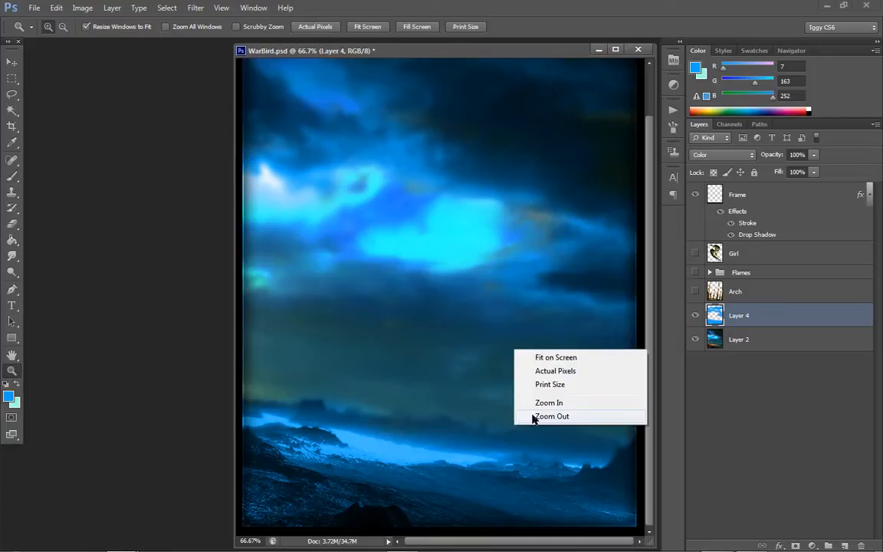
pyautogui.click(550, 416)
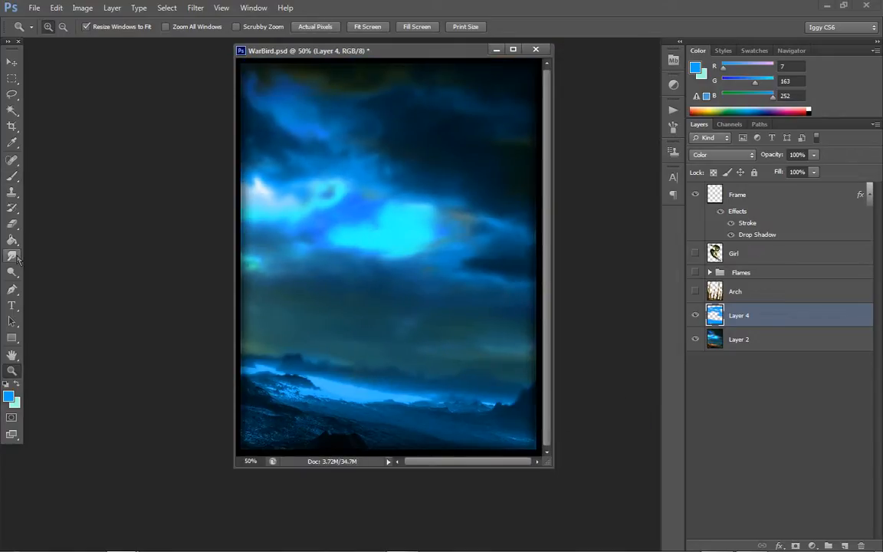
pyautogui.click(11, 174)
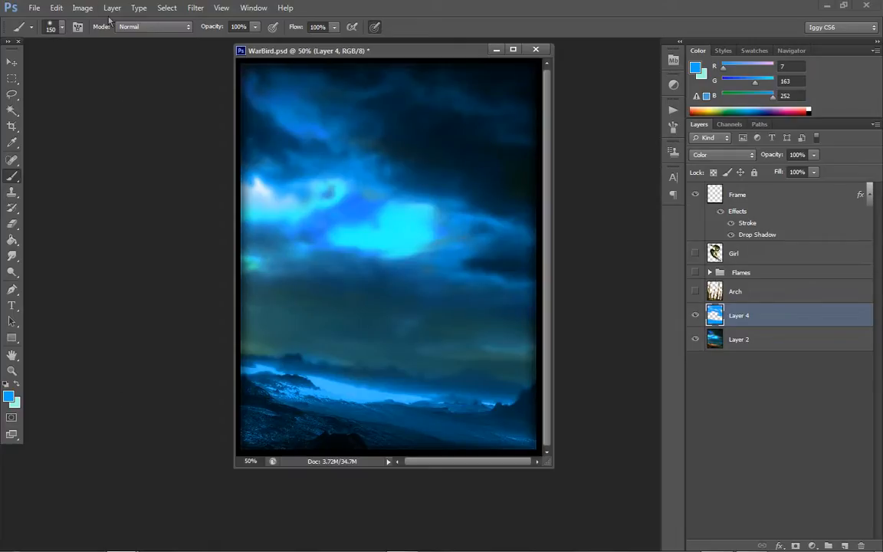
# - Apply a Hue/Saturation adjustment to Layer 4 with hue -31 and saturation -29
pyautogui.click(82, 8)
pyautogui.moveTo(107, 38)
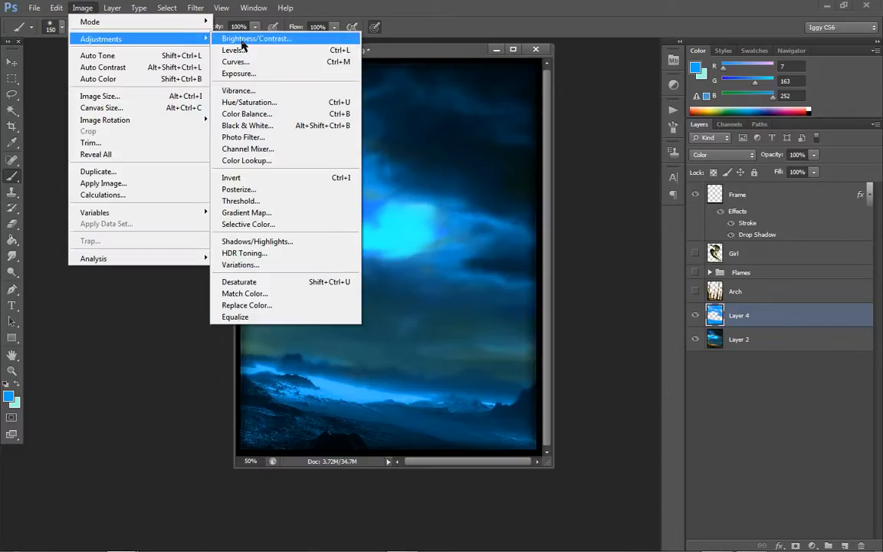
pyautogui.click(250, 102)
pyautogui.moveTo(705, 216); pyautogui.dragTo(688, 248)
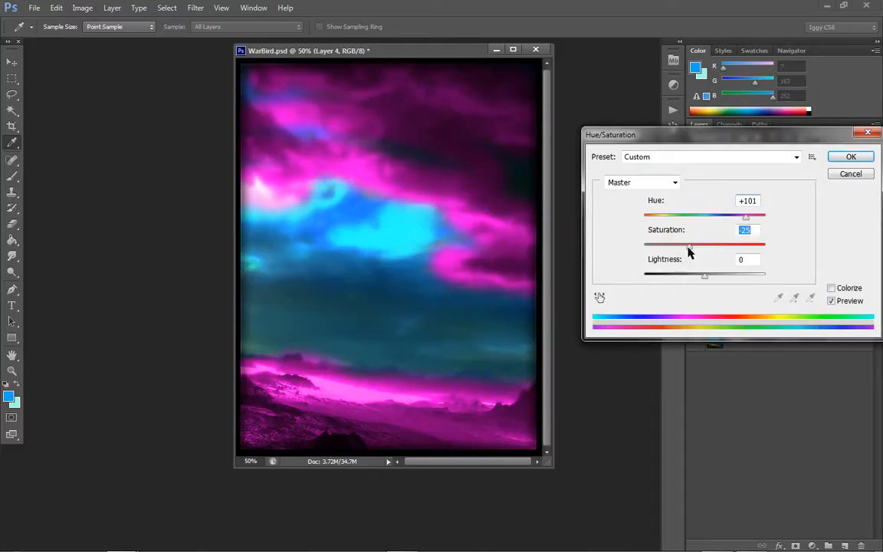
pyautogui.moveTo(712, 217); pyautogui.dragTo(685, 220)
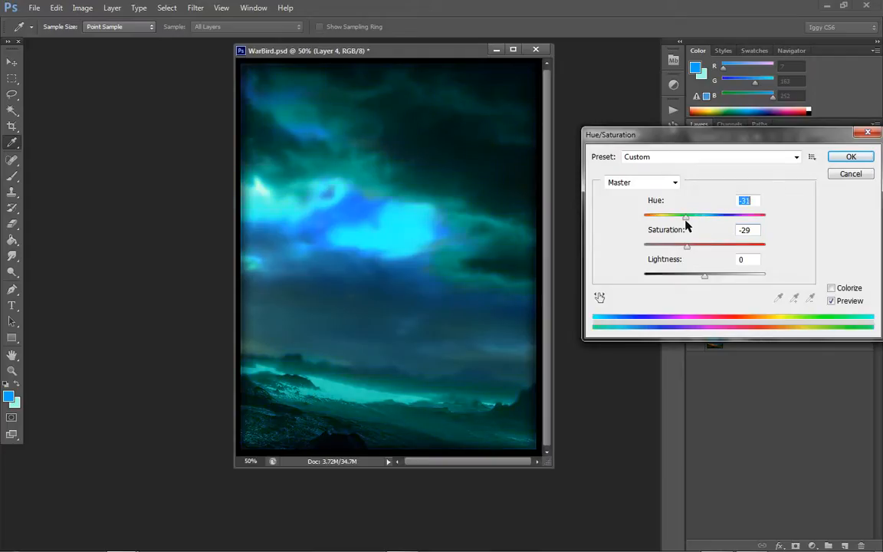
pyautogui.click(851, 156)
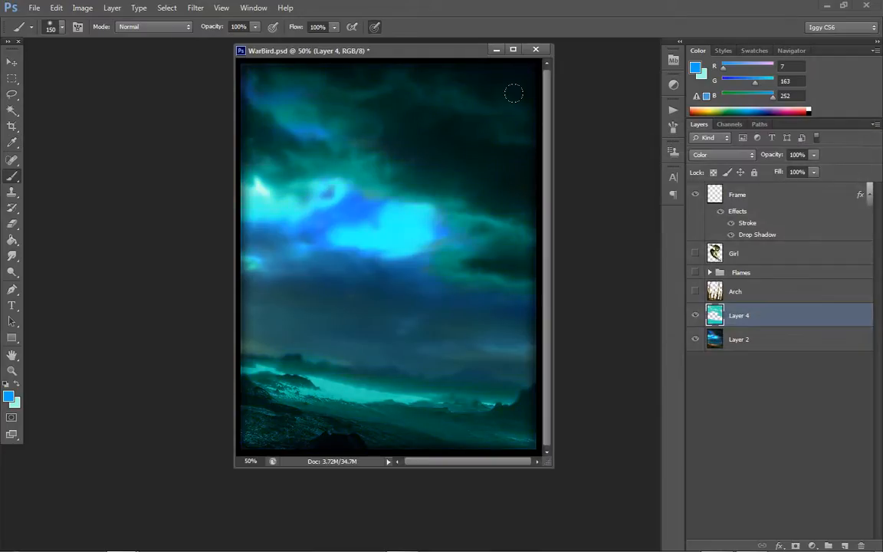
# - Apply a Gaussian Blur with a radius of 186 pixels to Layer 4
pyautogui.click(196, 8)
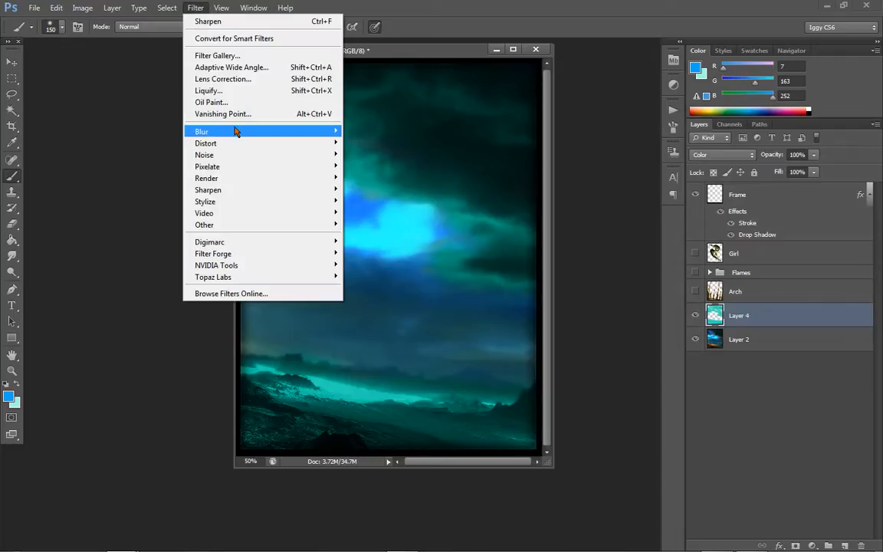
pyautogui.moveTo(234, 132)
pyautogui.click(136, 217)
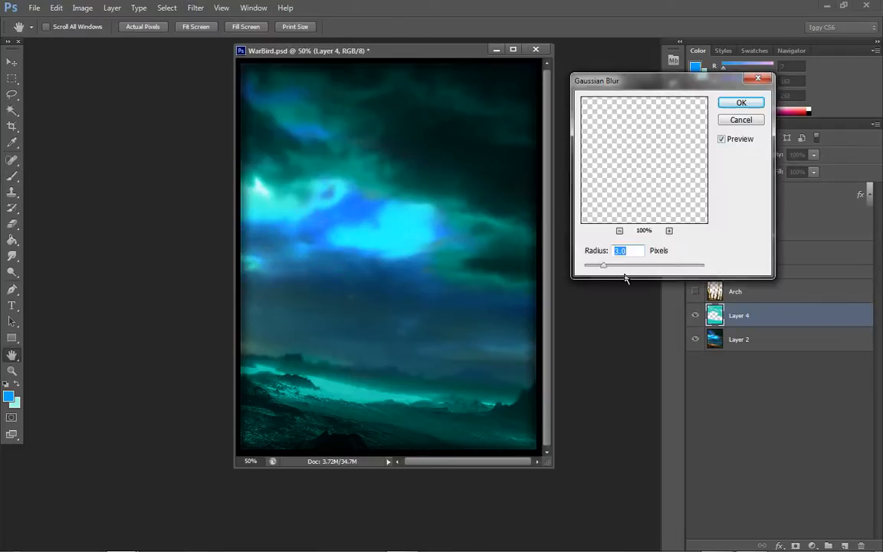
pyautogui.moveTo(632, 265); pyautogui.dragTo(672, 274)
pyautogui.click(679, 265)
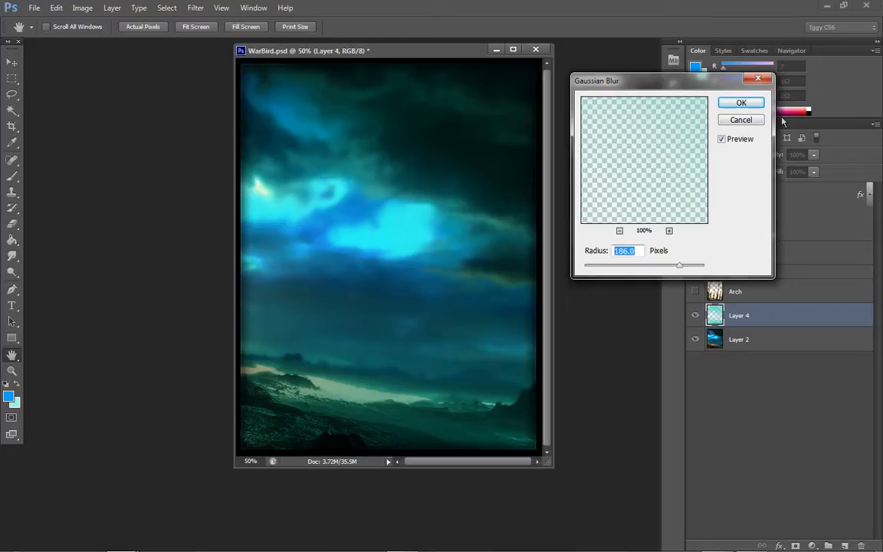
pyautogui.click(734, 107)
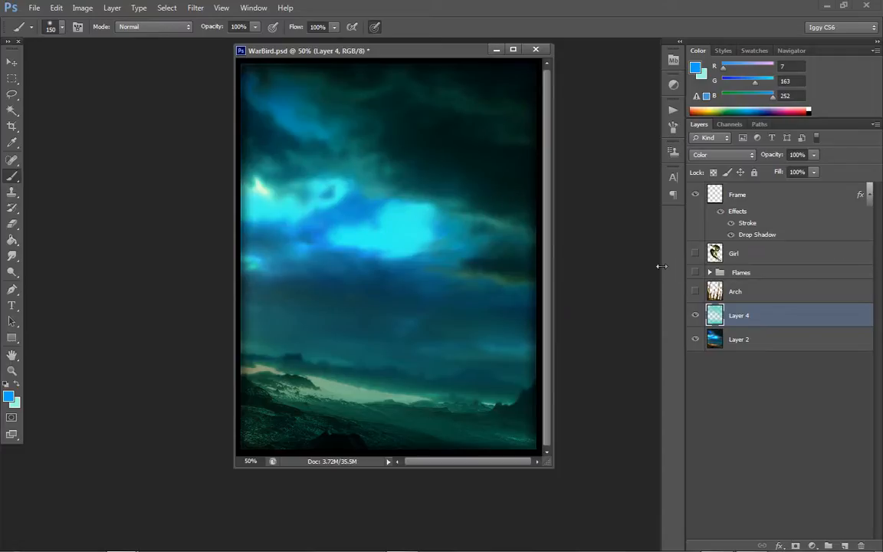
# - Make the Arch layer visible and reduce its saturation to -48 with Hue/Saturation
pyautogui.click(694, 291)
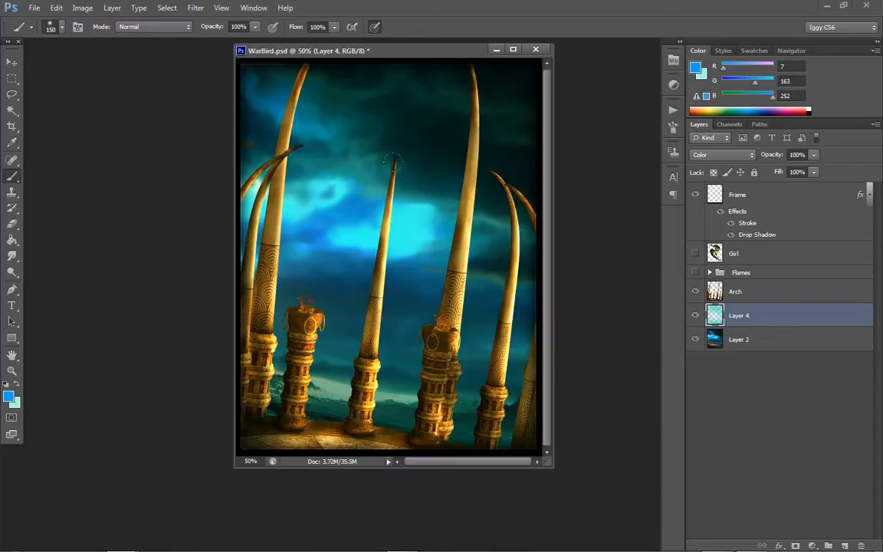
pyautogui.click(748, 299)
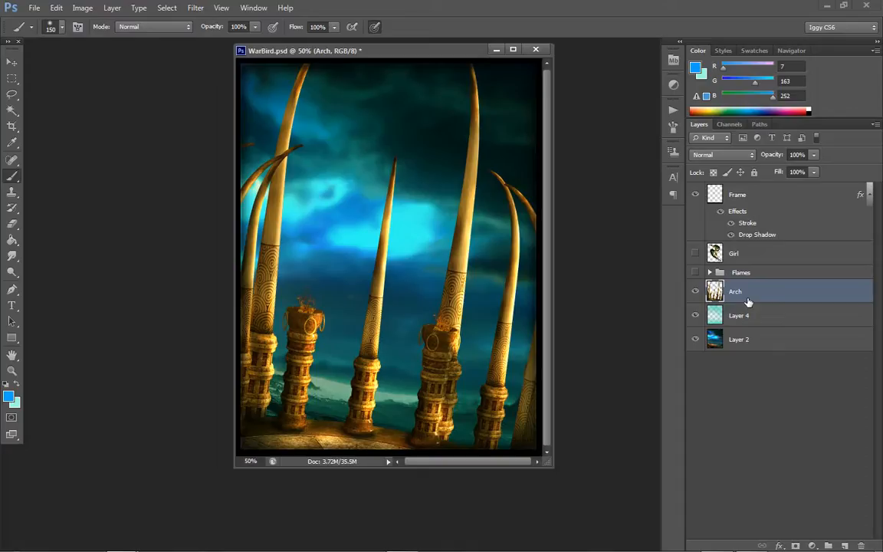
pyautogui.click(83, 8)
pyautogui.moveTo(85, 39)
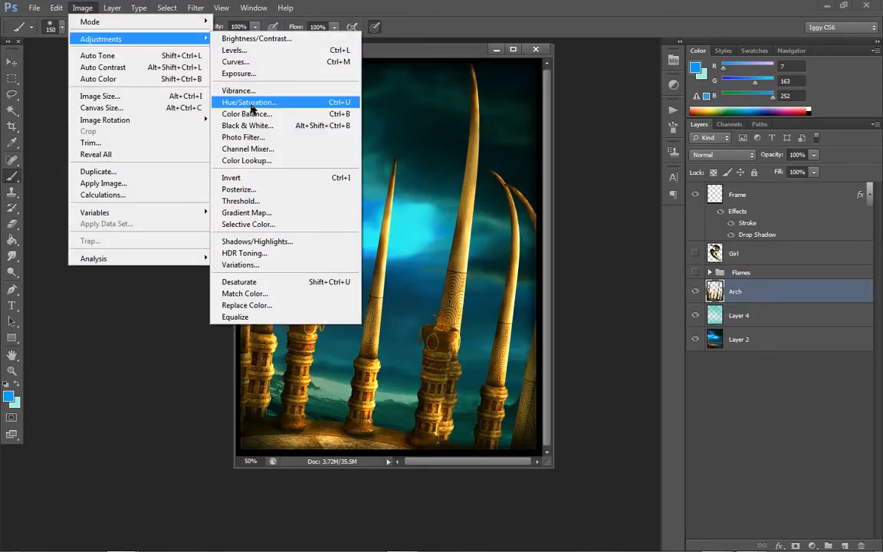
pyautogui.click(388, 107)
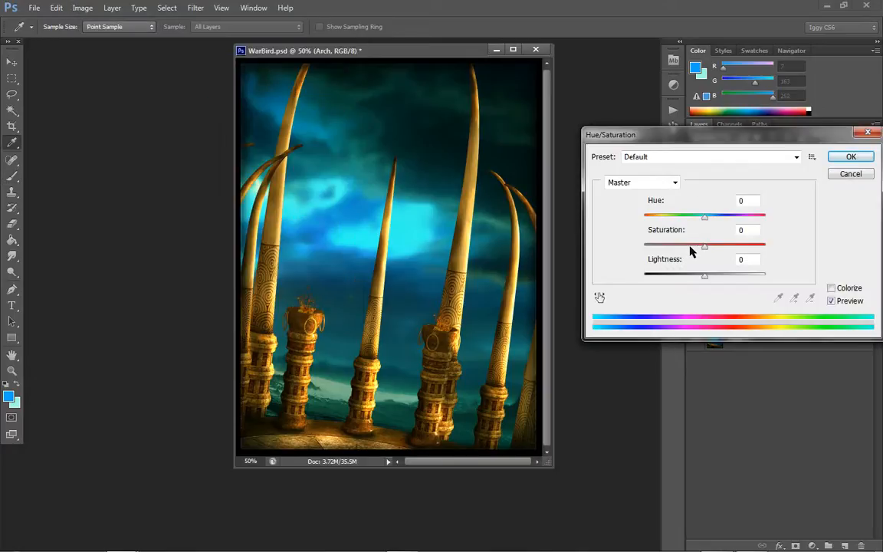
pyautogui.moveTo(691, 252); pyautogui.dragTo(675, 250)
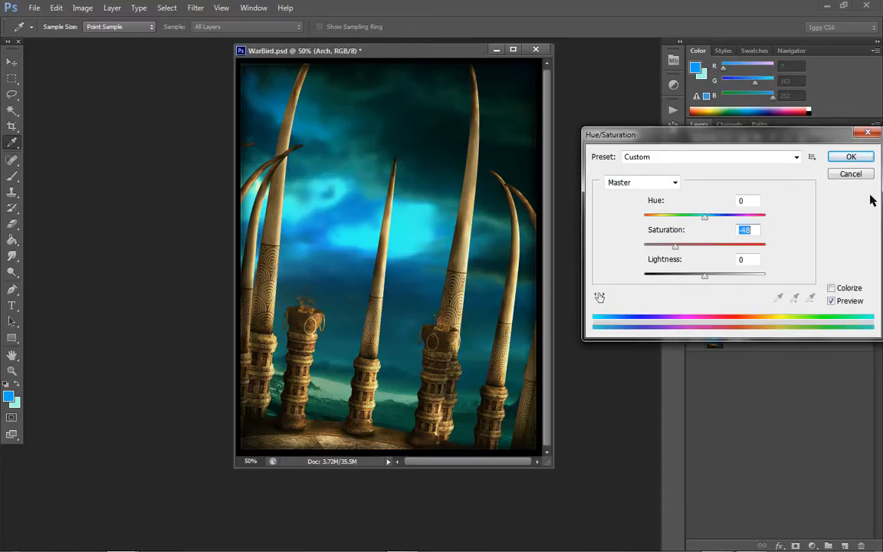
pyautogui.click(853, 157)
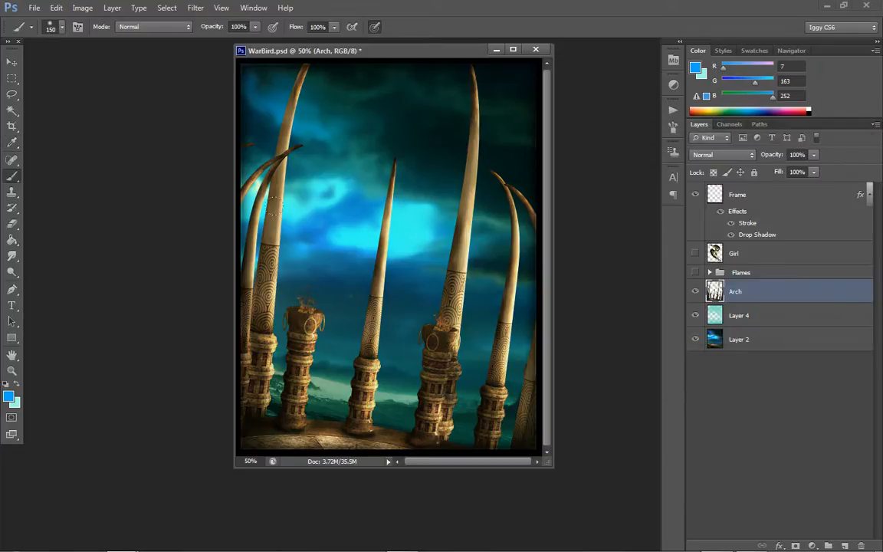
# - Apply a midtone Color Balance to the Arch layer with cyan-red -72 and yellow-blue +35
pyautogui.click(82, 7)
pyautogui.moveTo(88, 40)
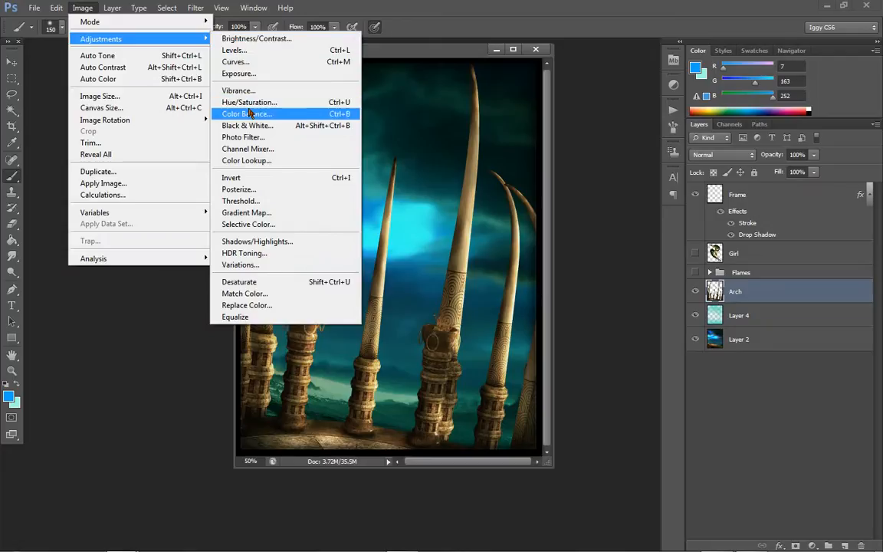
pyautogui.click(247, 114)
pyautogui.moveTo(663, 131); pyautogui.dragTo(693, 132)
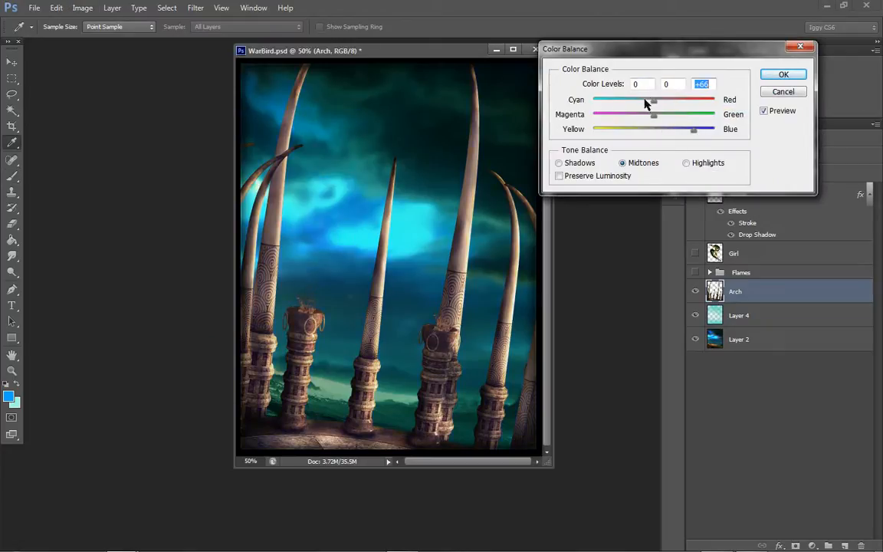
pyautogui.moveTo(650, 100); pyautogui.dragTo(610, 108)
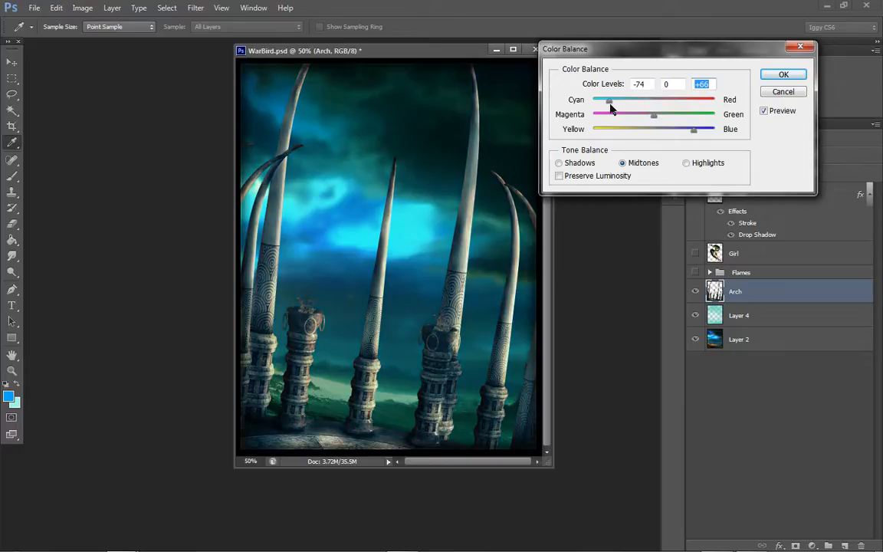
pyautogui.click(675, 130)
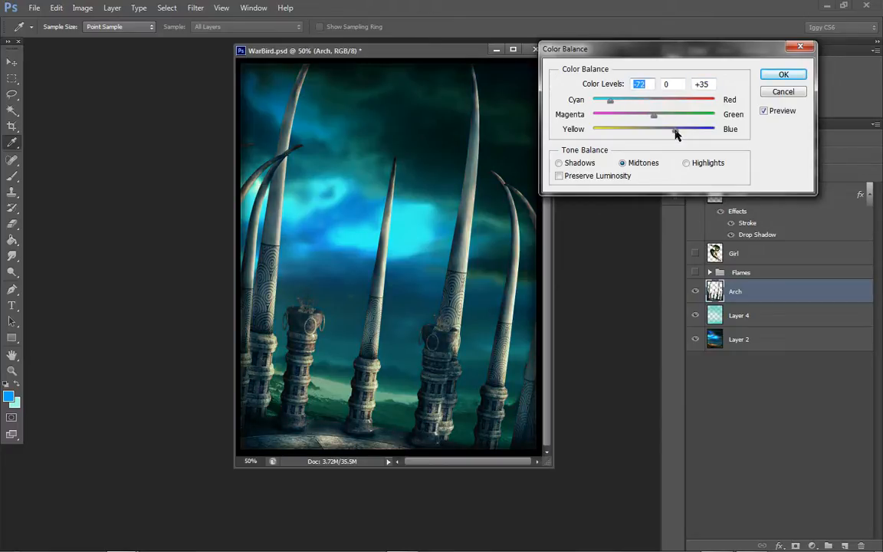
pyautogui.click(774, 74)
pyautogui.press('b')
# - Darken the Arch layer with Brightness/Contrast, using brightness -32 and contrast 60
pyautogui.click(82, 8)
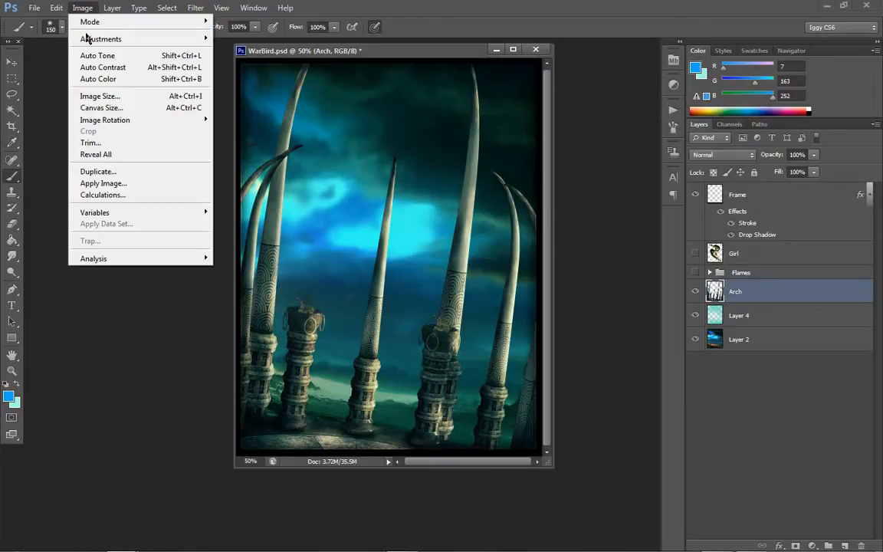
pyautogui.moveTo(172, 38)
pyautogui.click(238, 36)
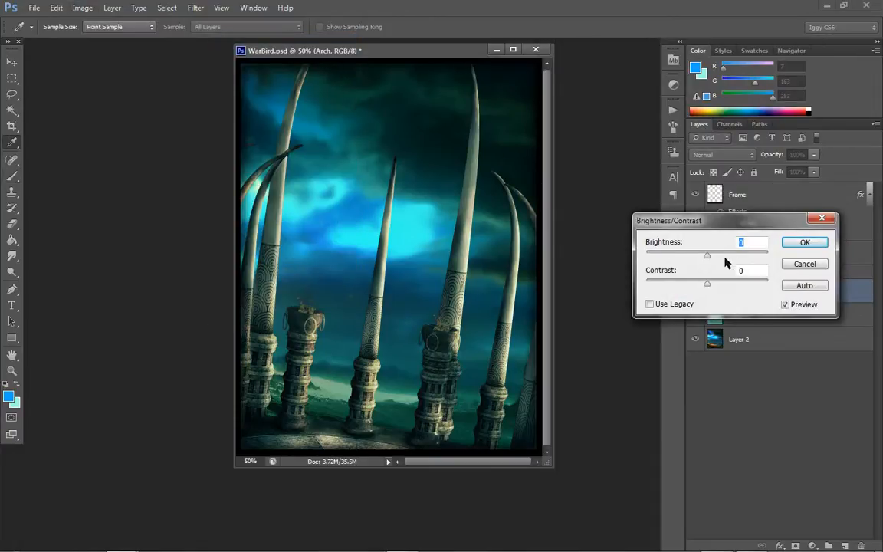
pyautogui.moveTo(707, 255); pyautogui.dragTo(669, 259)
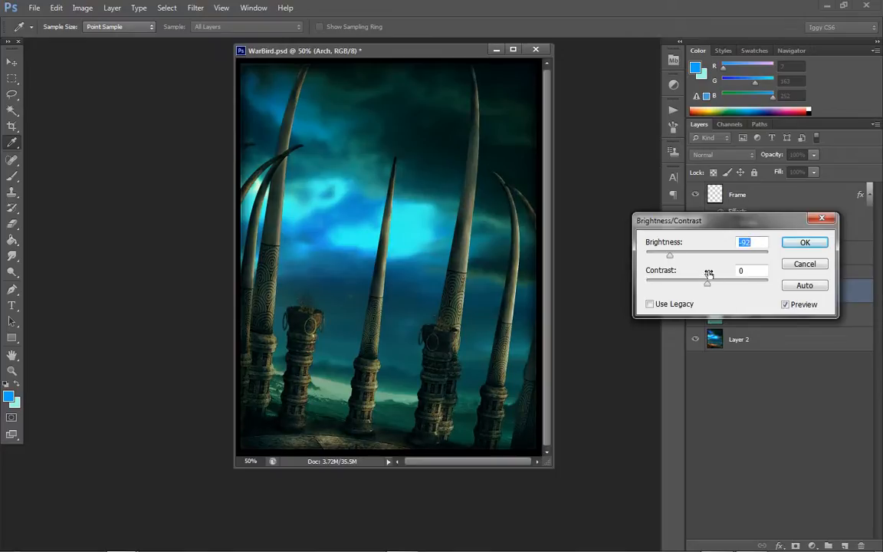
pyautogui.moveTo(706, 283); pyautogui.dragTo(743, 285)
pyautogui.click(694, 256)
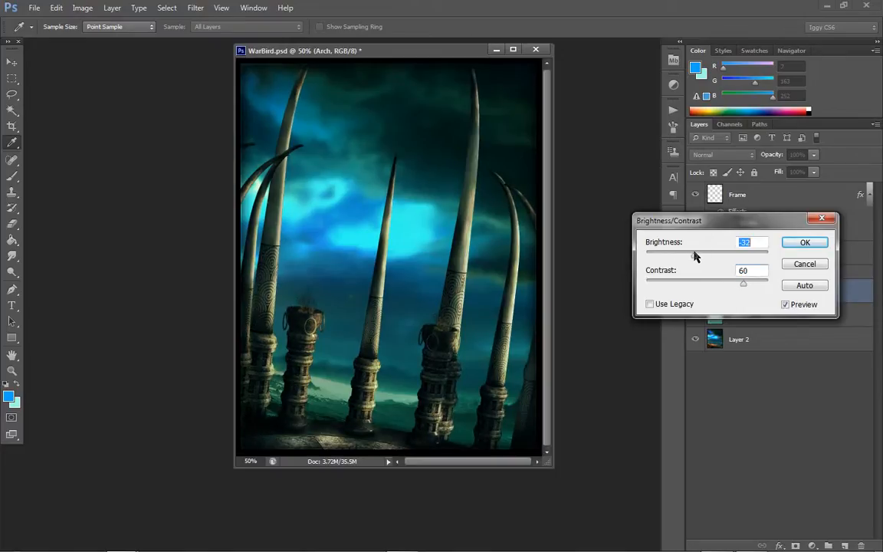
pyautogui.click(797, 242)
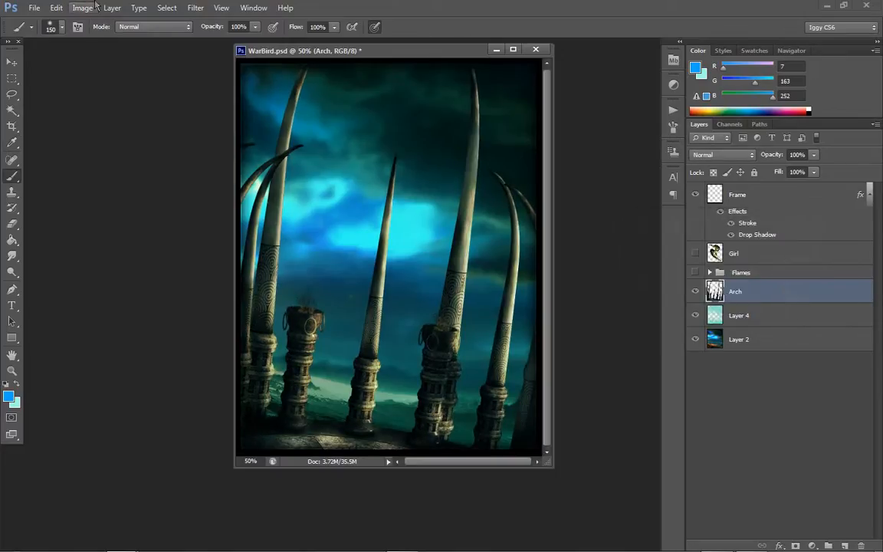
# - Apply another Color Balance to the Arch layer, shifting midtones to blue +34 and the highlights towards blue
pyautogui.click(82, 8)
pyautogui.moveTo(96, 39)
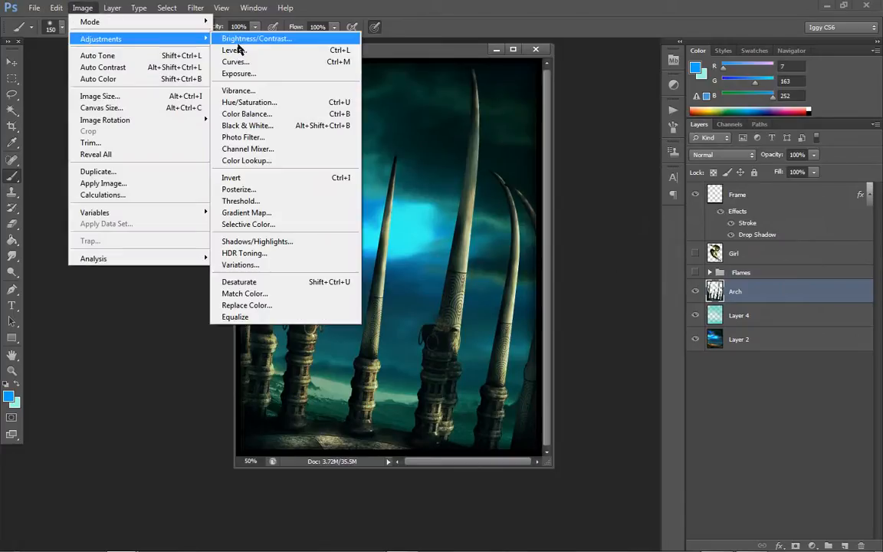
pyautogui.click(260, 115)
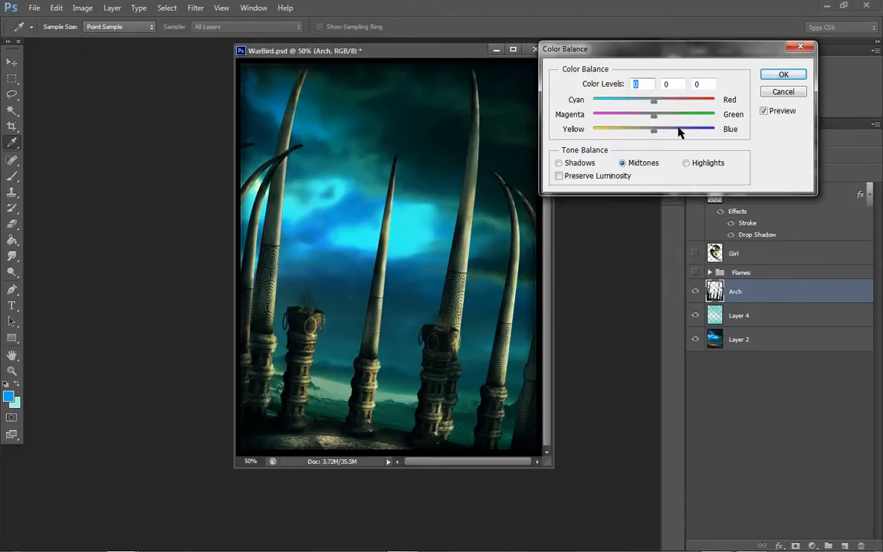
pyautogui.moveTo(698, 132); pyautogui.dragTo(674, 137)
pyautogui.click(686, 162)
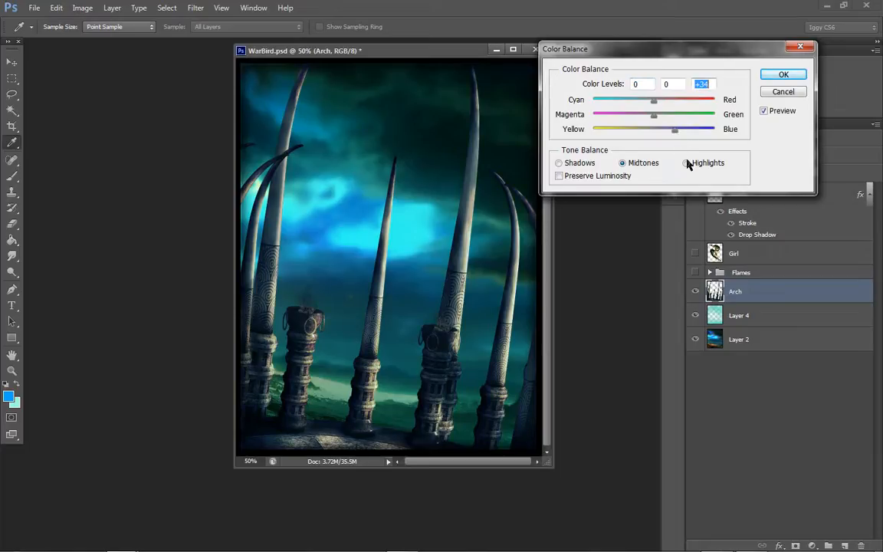
pyautogui.moveTo(682, 132)
pyautogui.mouseDown()
pyautogui.moveTo(692, 133)
pyautogui.moveTo(669, 134)
pyautogui.mouseUp()
pyautogui.click(777, 77)
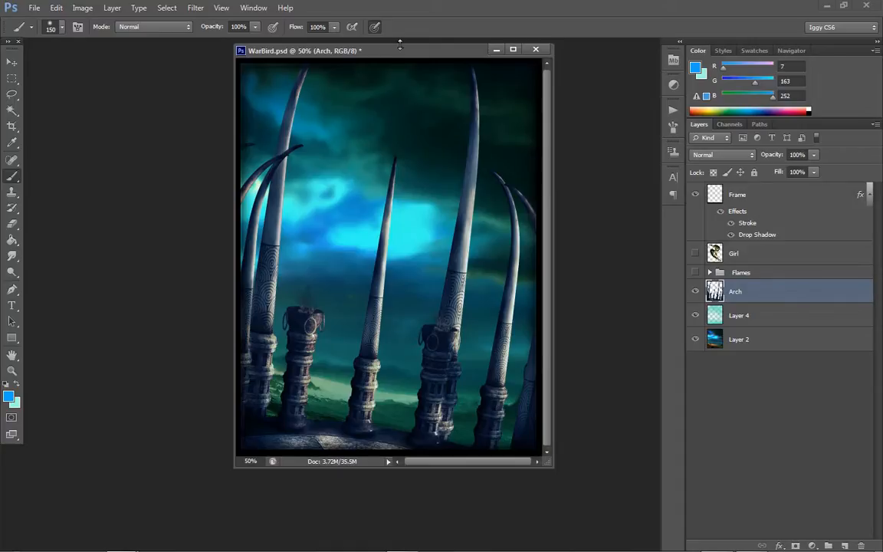
# - Save the document on the Desktop as WarBird2.psd with Maximize Compatibility enabled
pyautogui.moveTo(400, 58); pyautogui.dragTo(411, 97)
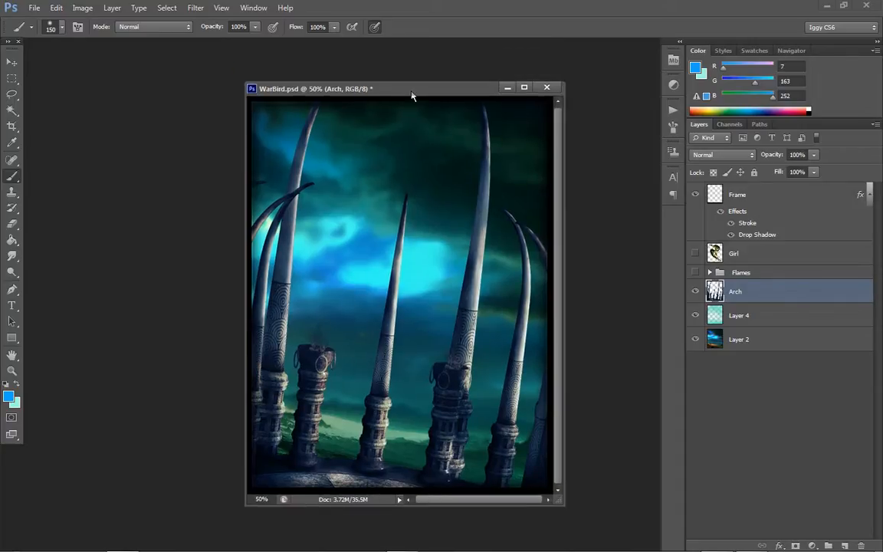
pyautogui.click(34, 8)
pyautogui.click(83, 154)
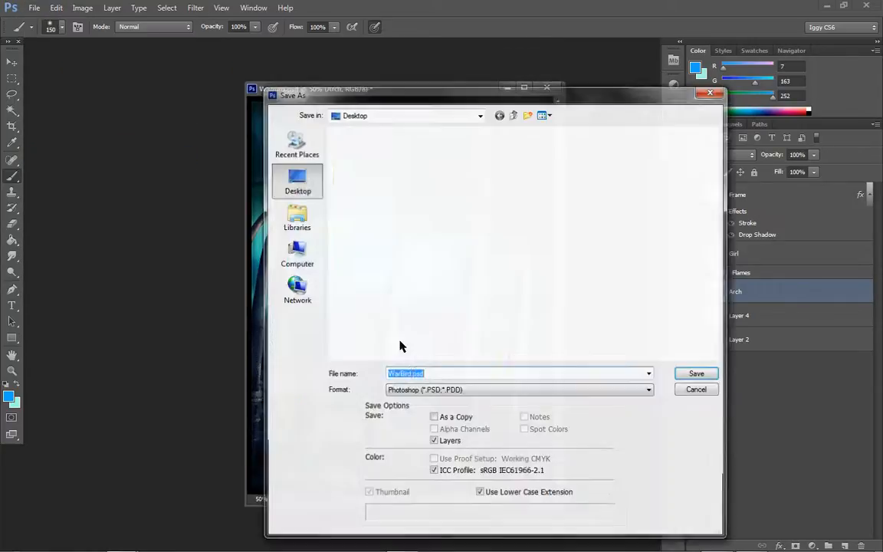
pyautogui.click(411, 374)
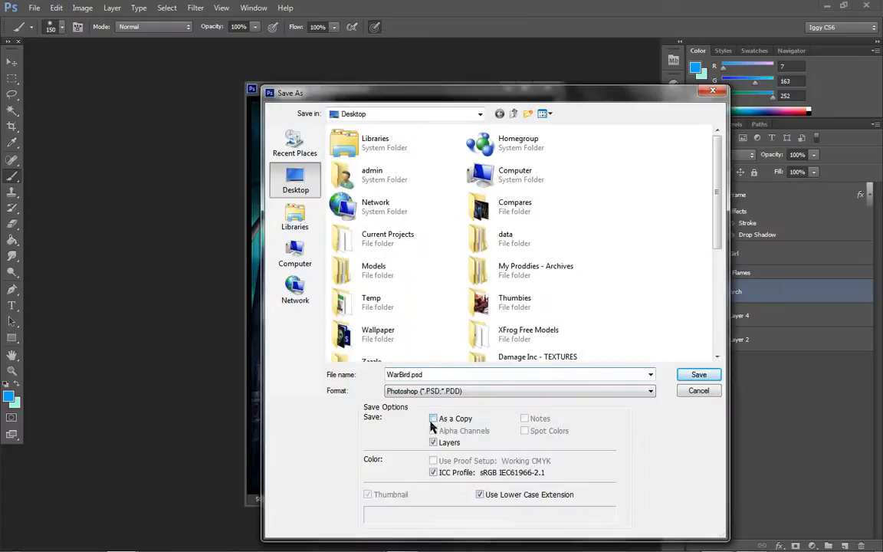
pyautogui.press('Return')
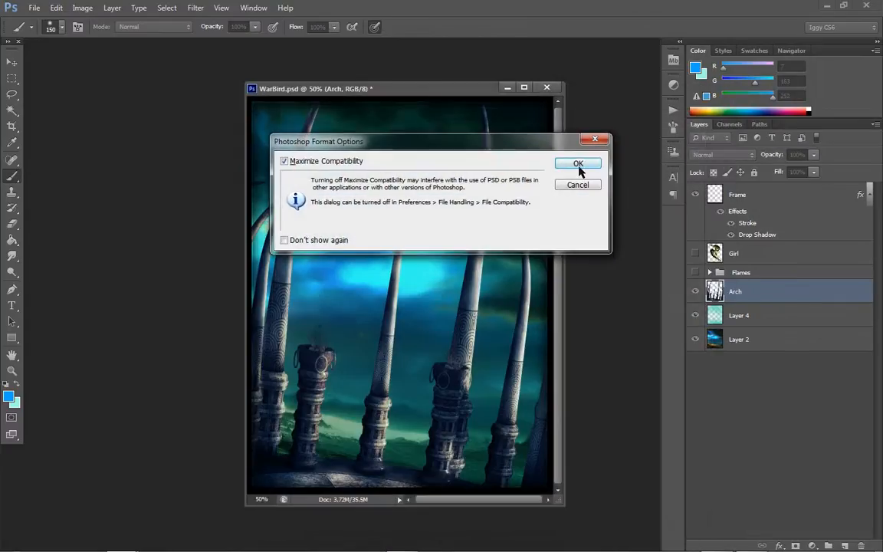
pyautogui.click(578, 166)
# - Open the recent file WarBirdMale.png, copy its layer into WarBird2.psd above the Arch layer, and close the source image
pyautogui.click(33, 9)
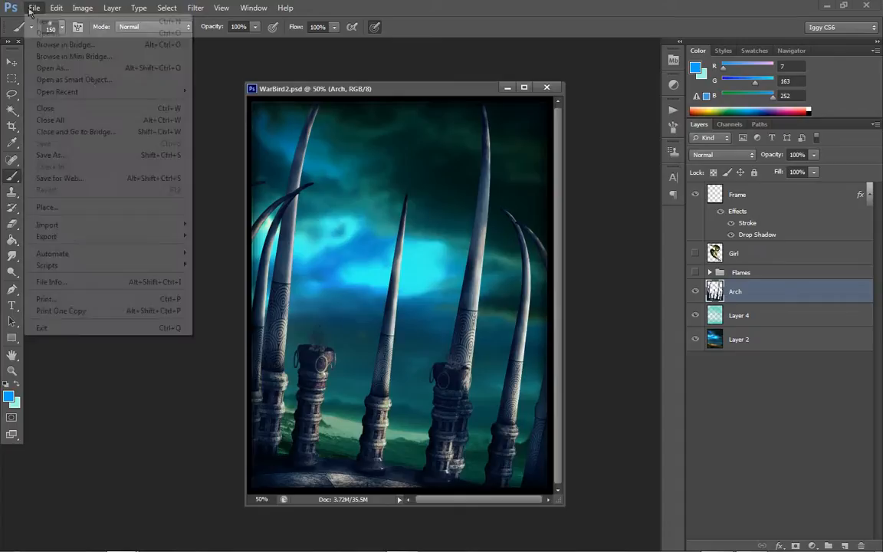
pyautogui.moveTo(115, 91)
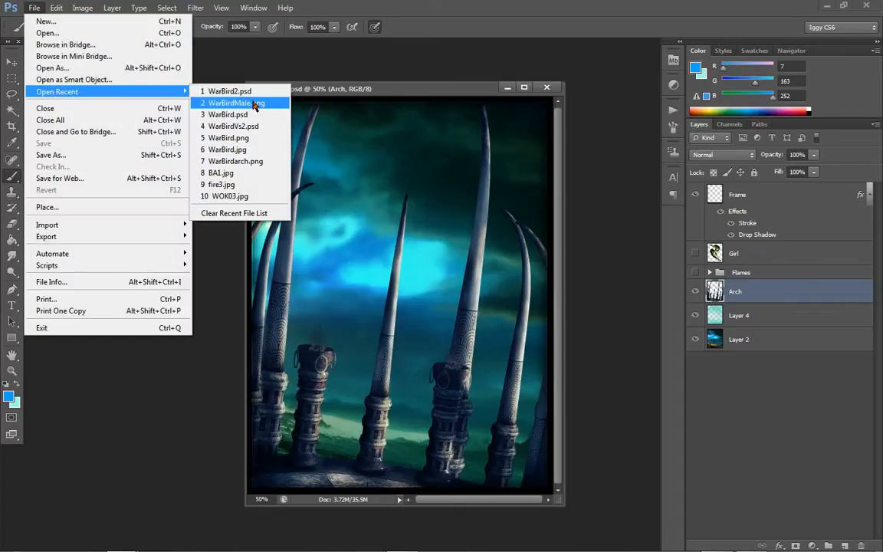
pyautogui.click(255, 105)
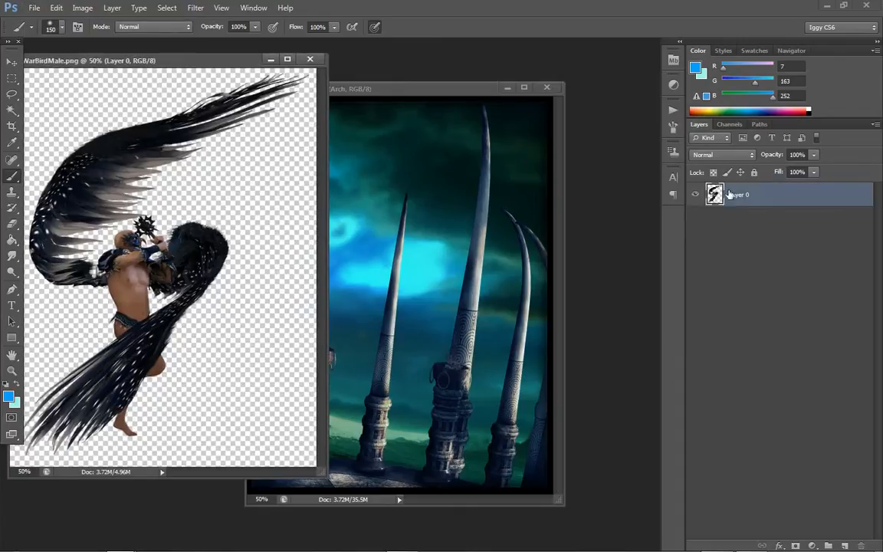
pyautogui.moveTo(730, 194); pyautogui.dragTo(433, 227)
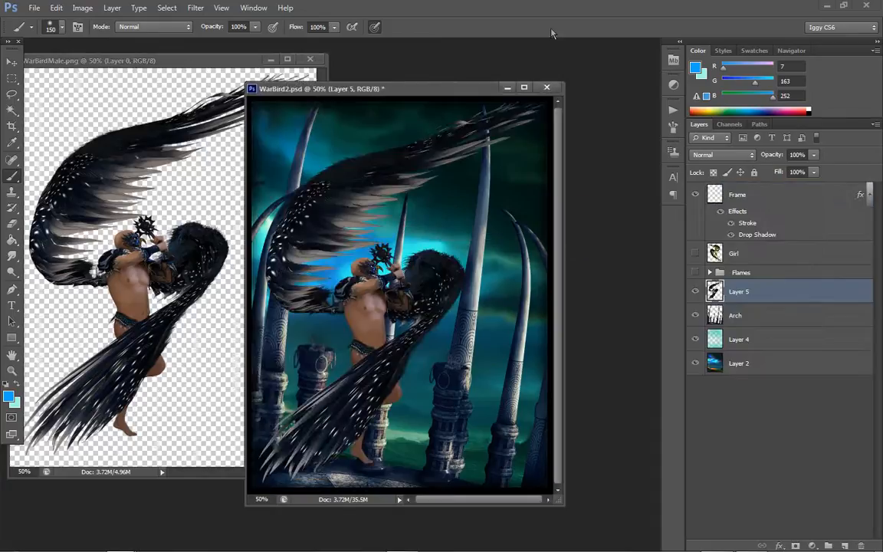
pyautogui.click(309, 59)
# - Examine the winged male figure at 100% zoom, from the upper wing tip to the feet, against the recoloured background
pyautogui.click(10, 371)
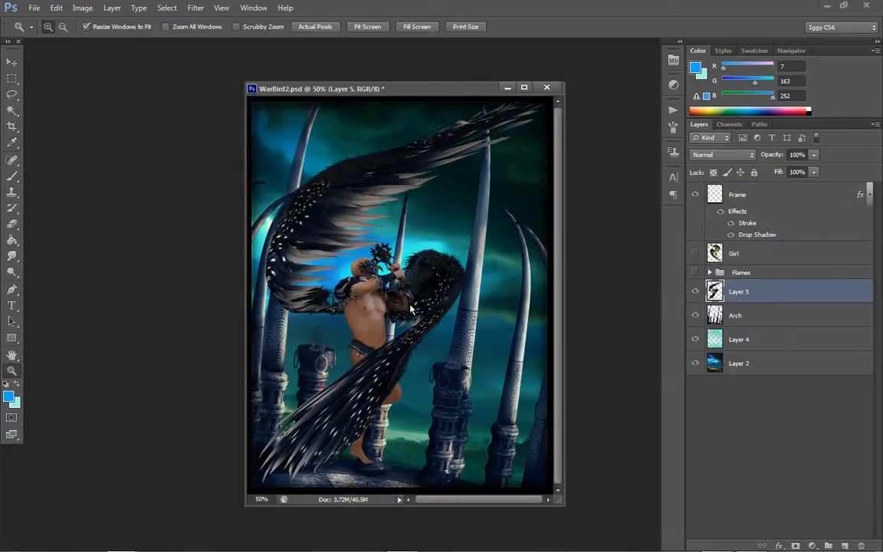
pyautogui.click(381, 273)
pyautogui.click(408, 291)
pyautogui.click(409, 290)
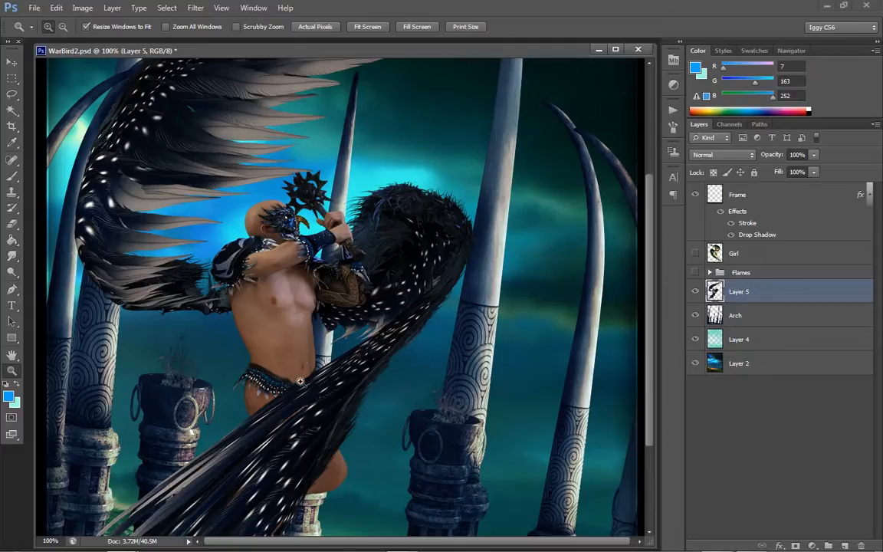
pyautogui.scroll(-5, 270, 353)
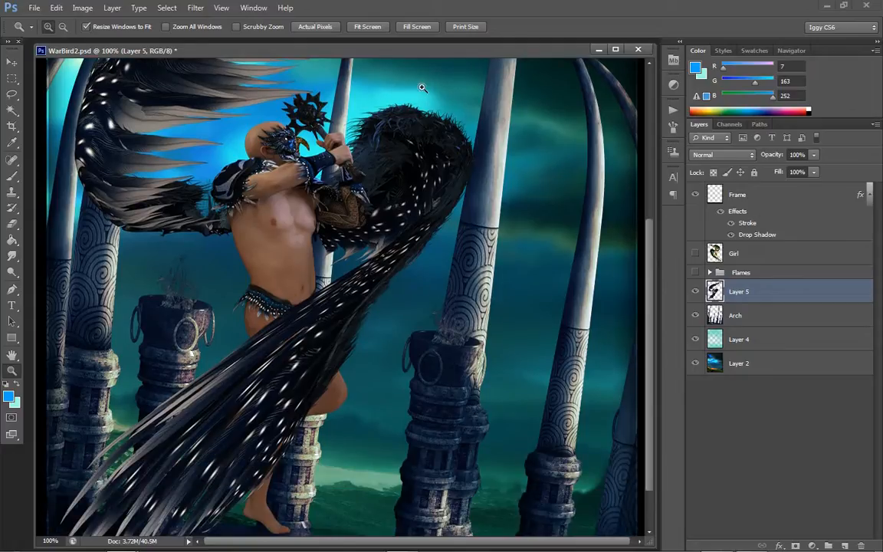
pyautogui.scroll(-7, 238, 425)
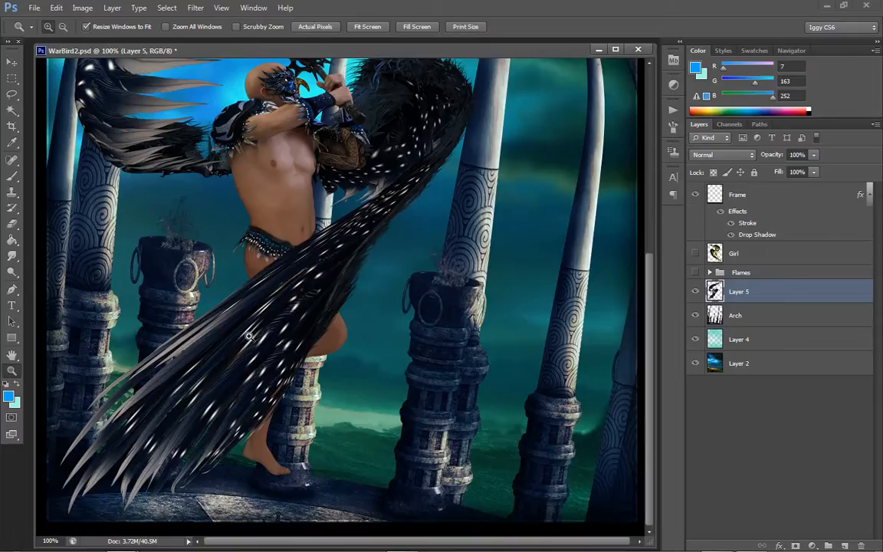
pyautogui.scroll(12, 230, 315)
pyautogui.scroll(9, 239, 328)
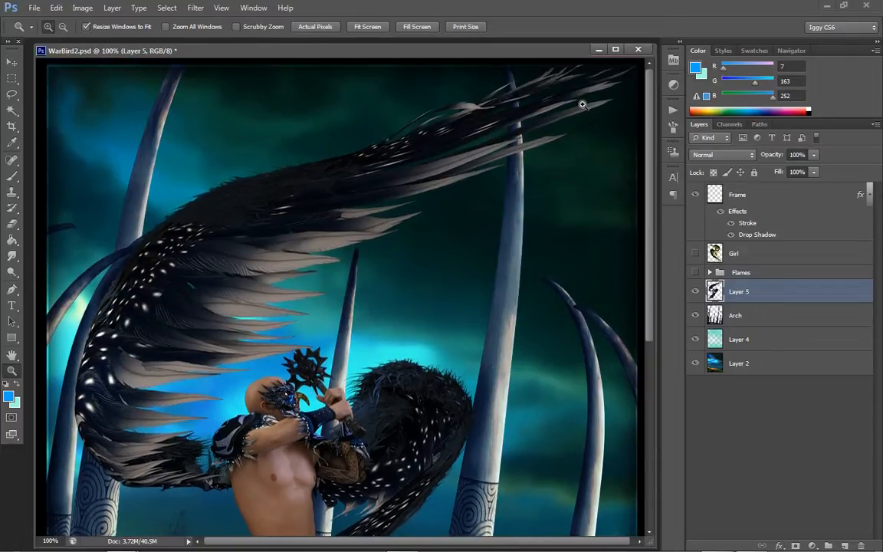
pyautogui.scroll(-15, 392, 319)
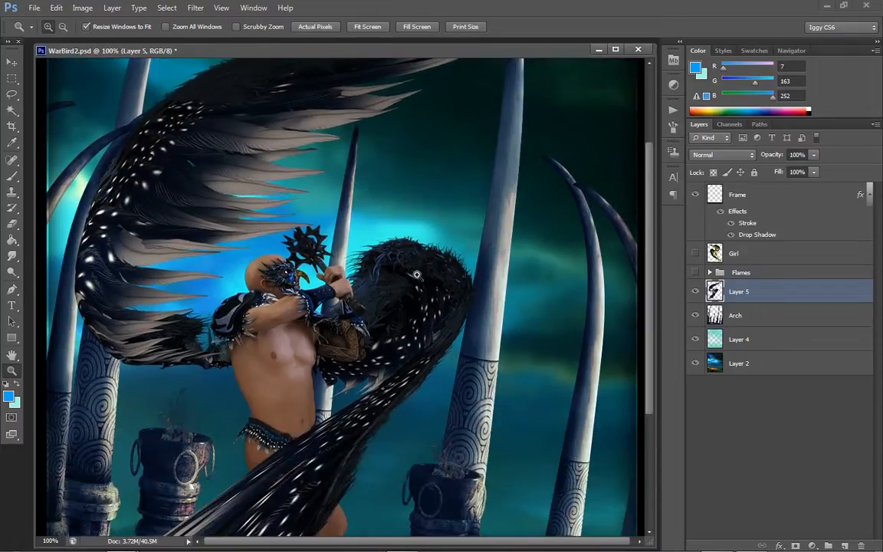
pyautogui.scroll(-5, 423, 152)
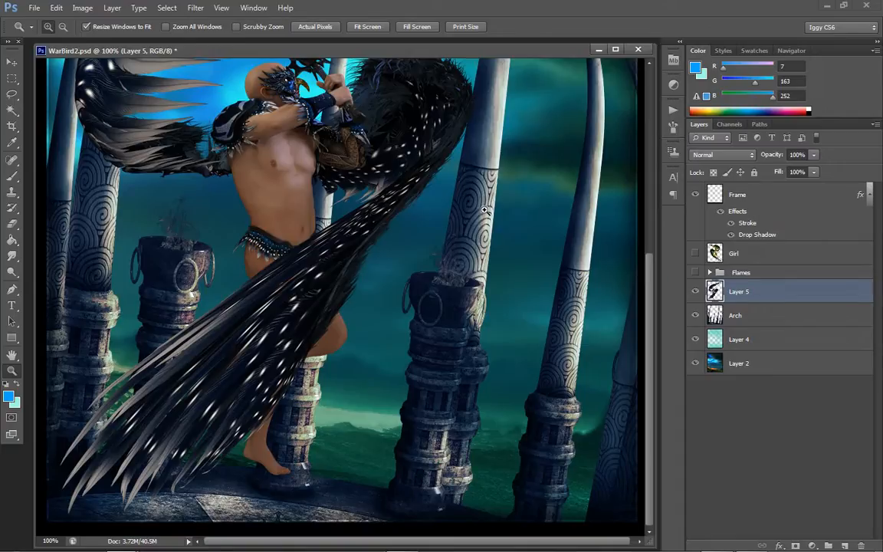
pyautogui.scroll(2, 368, 322)
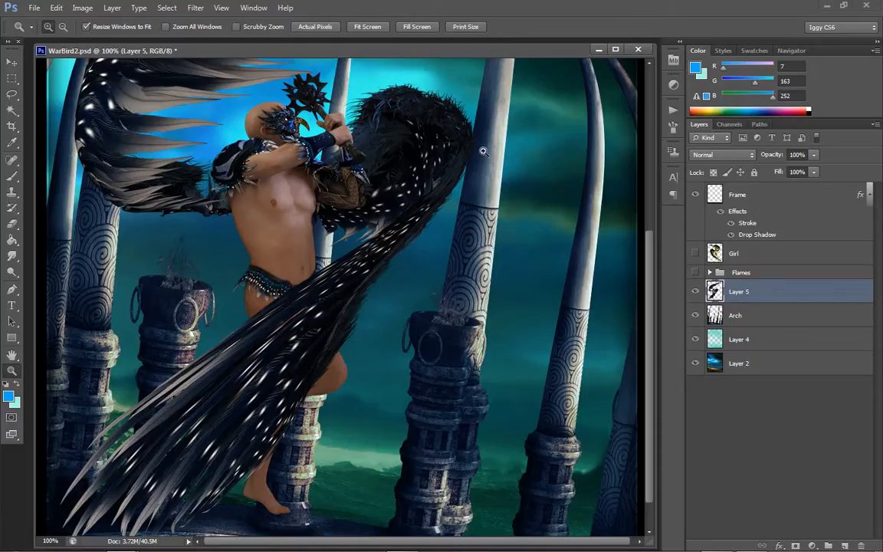
pyautogui.scroll(10, 436, 103)
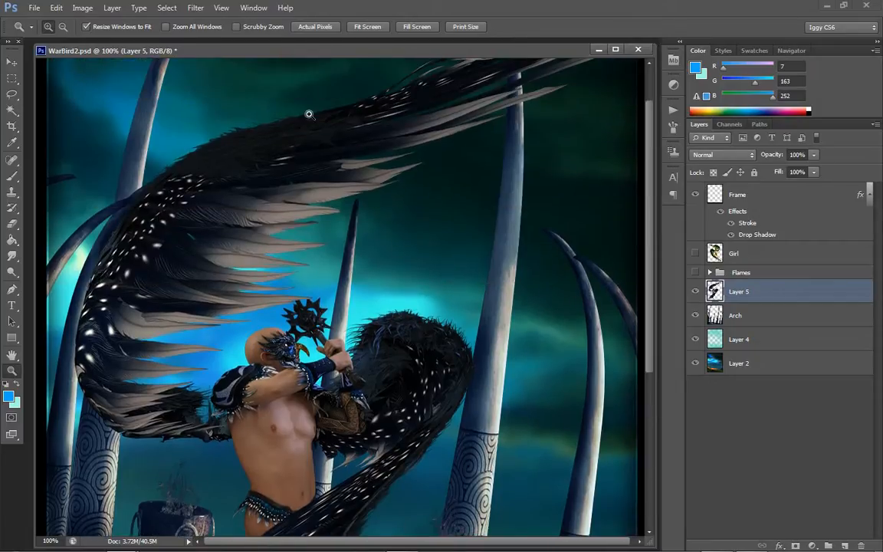
pyautogui.scroll(-8, 408, 132)
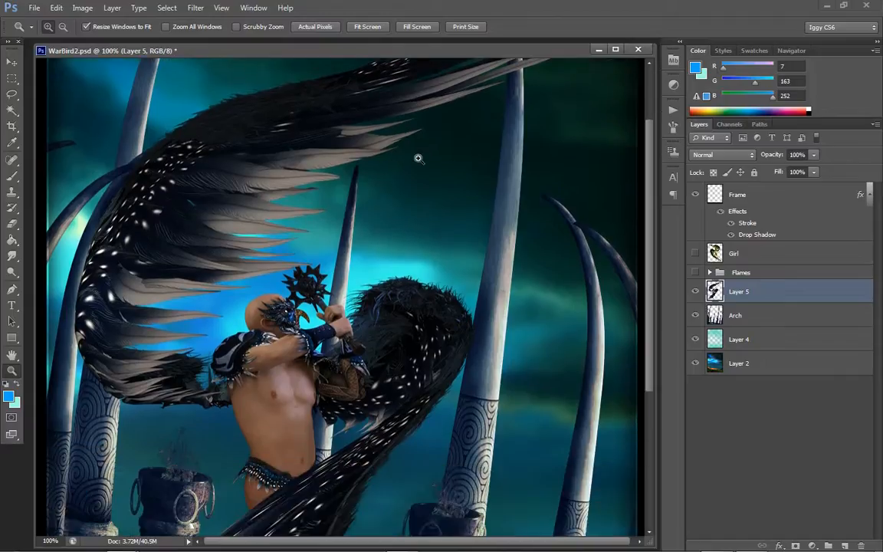
pyautogui.scroll(3, 197, 149)
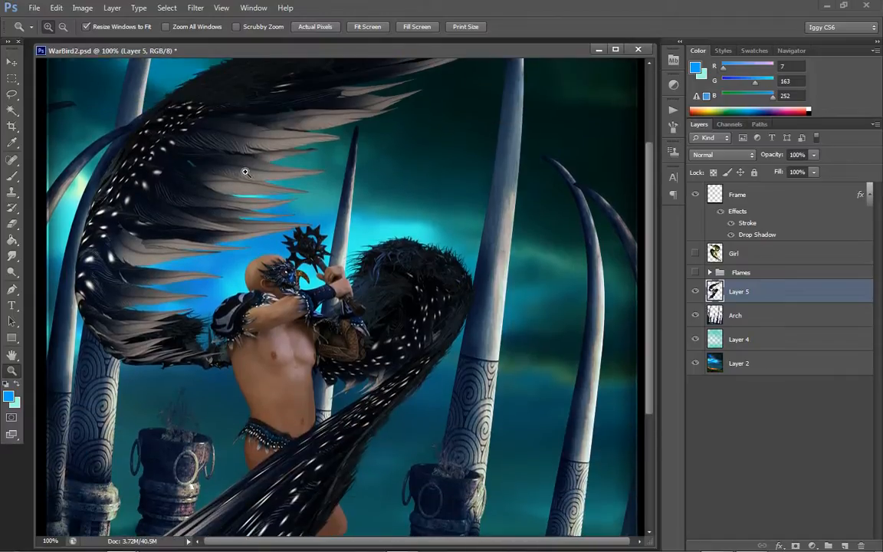
pyautogui.scroll(3, 201, 216)
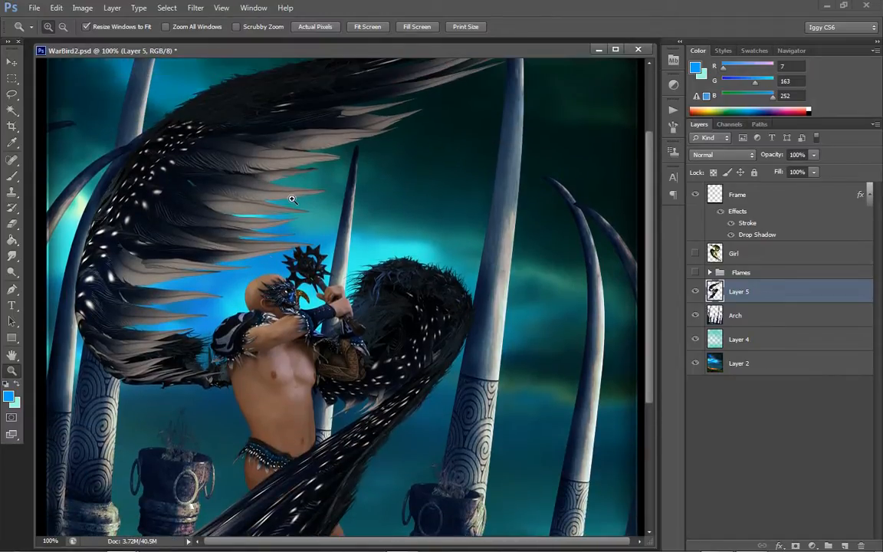
pyautogui.scroll(-12, 464, 226)
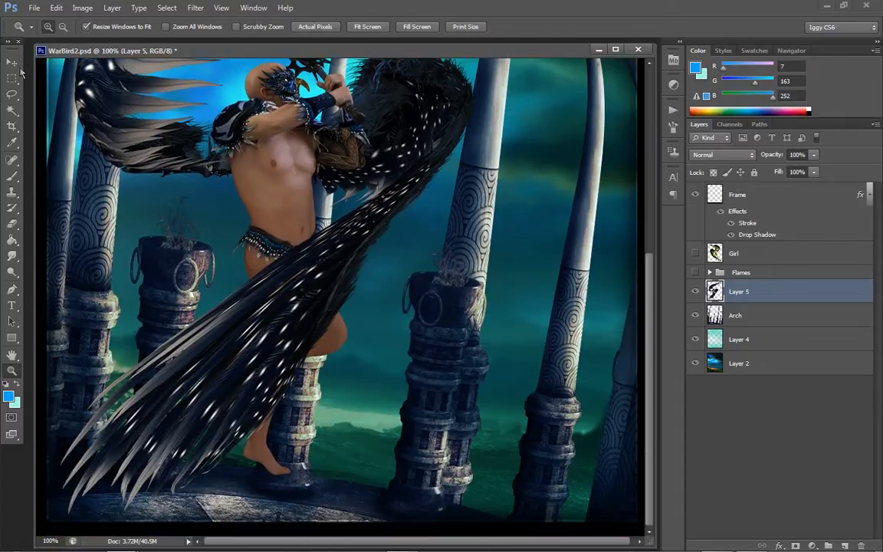
# - Move the winged male figure on Layer 5 slightly down and to the right, so the foot rests on the stone floor
pyautogui.click(12, 62)
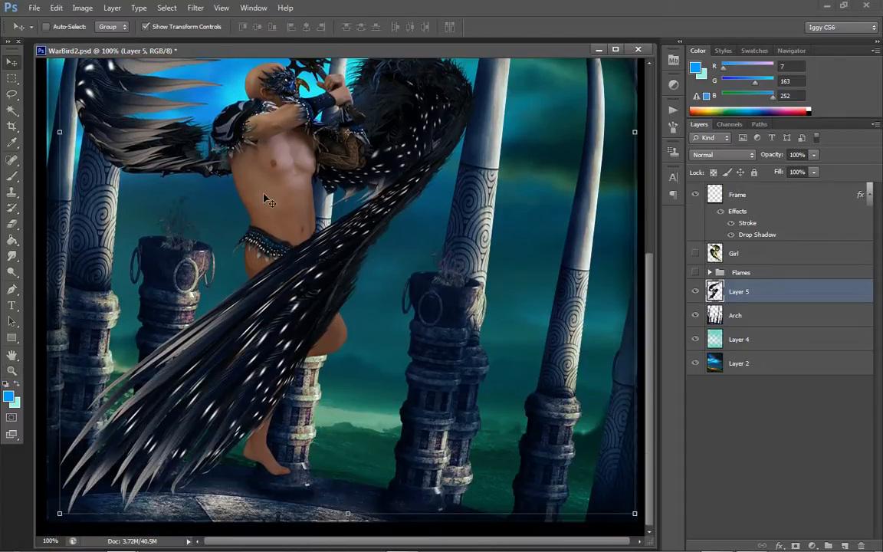
pyautogui.moveTo(280, 212); pyautogui.dragTo(286, 238)
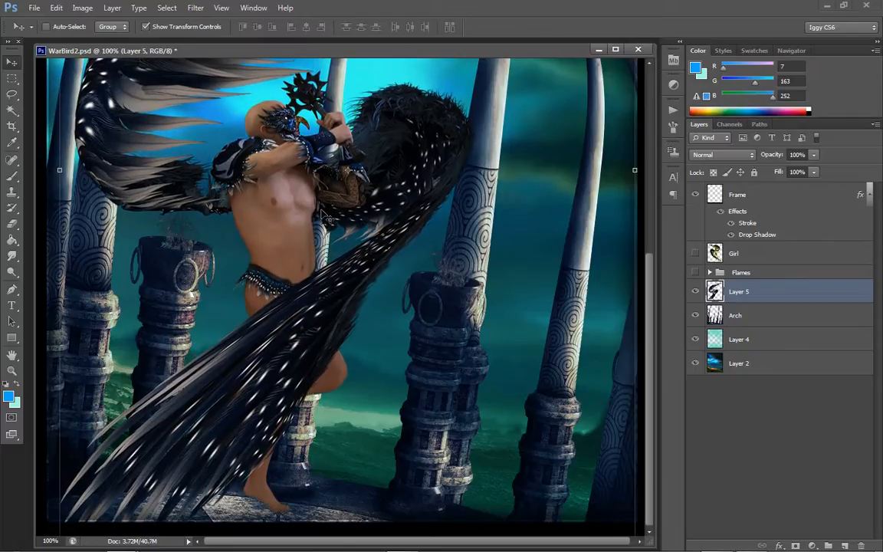
pyautogui.scroll(5, 311, 230)
pyautogui.scroll(4, 312, 227)
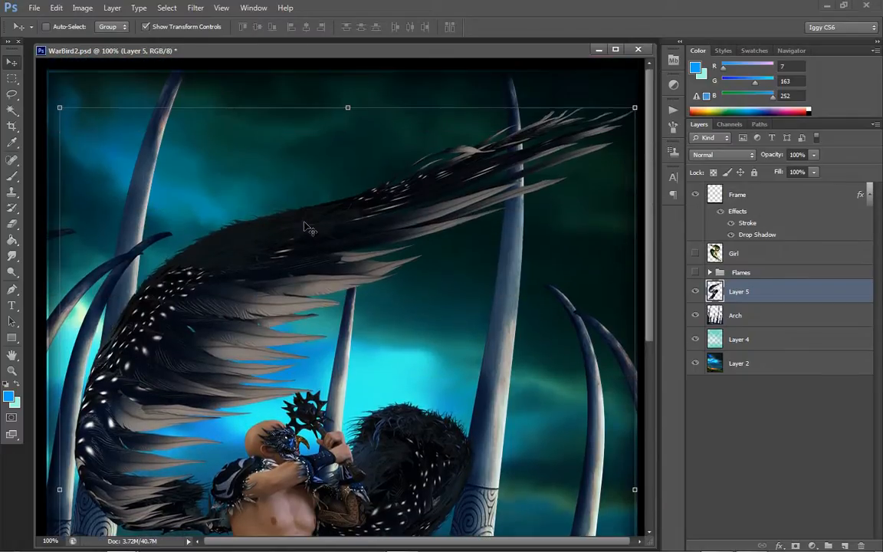
pyautogui.scroll(-3, 320, 230)
pyautogui.scroll(-6, 348, 239)
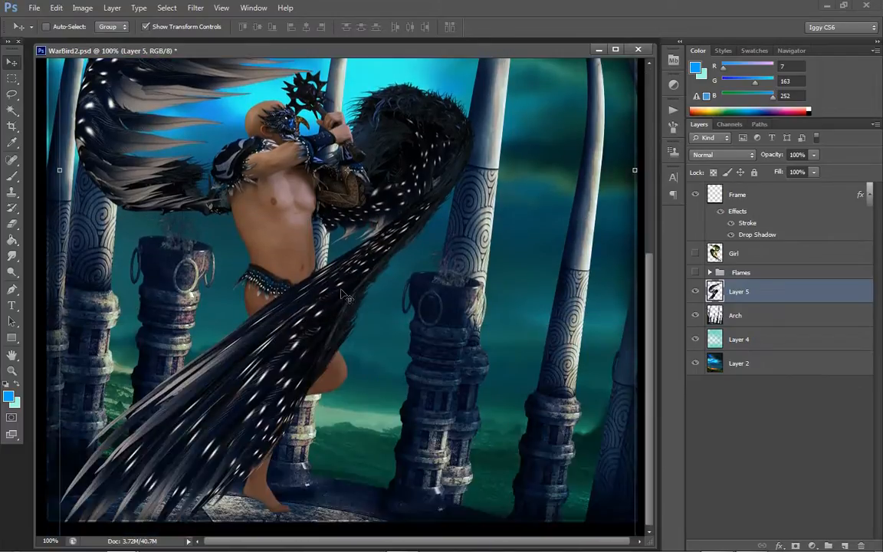
pyautogui.moveTo(360, 349); pyautogui.dragTo(366, 339)
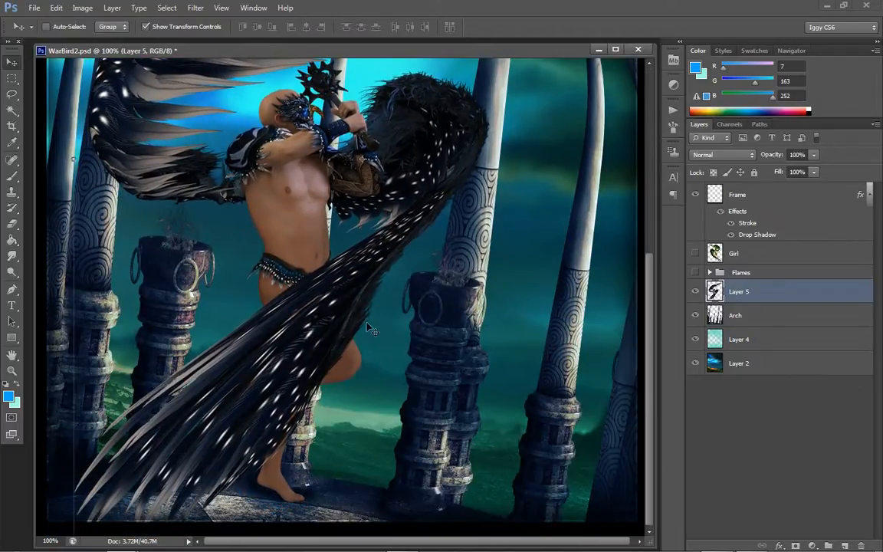
pyautogui.scroll(8, 376, 264)
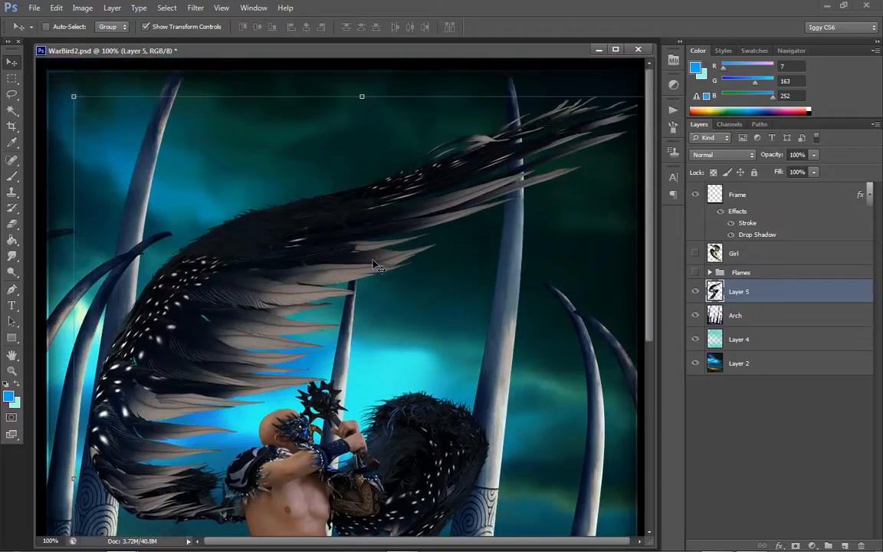
# - Fit the whole image on screen and flip the Arch layer horizontally
pyautogui.click(12, 371)
pyautogui.rightClick(269, 340)
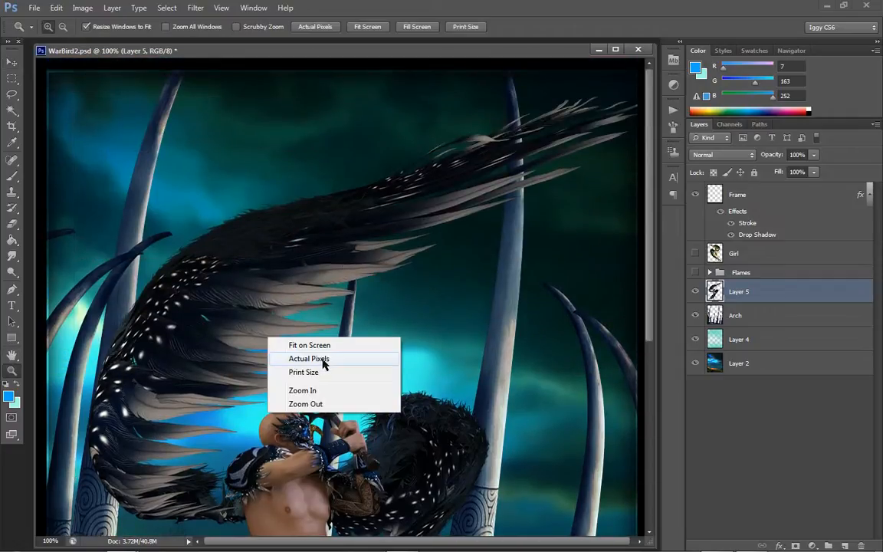
pyautogui.click(325, 346)
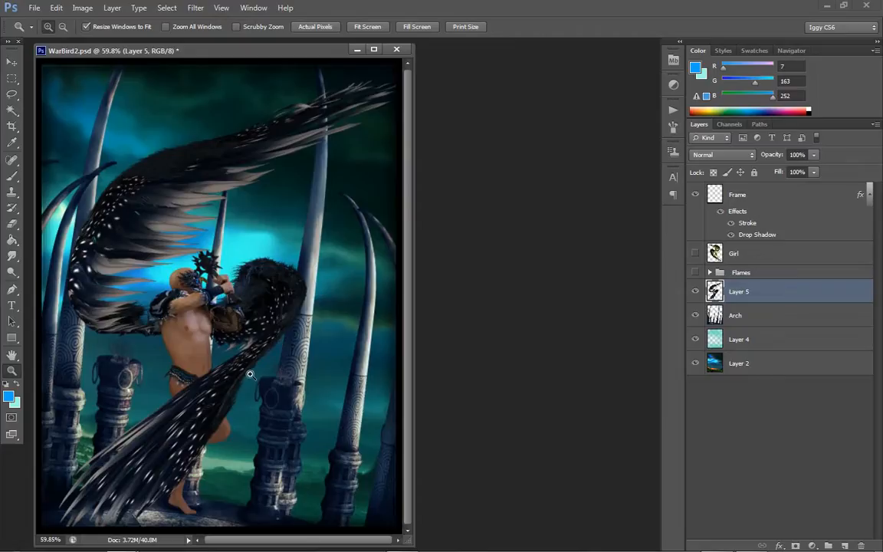
pyautogui.moveTo(298, 51); pyautogui.dragTo(402, 62)
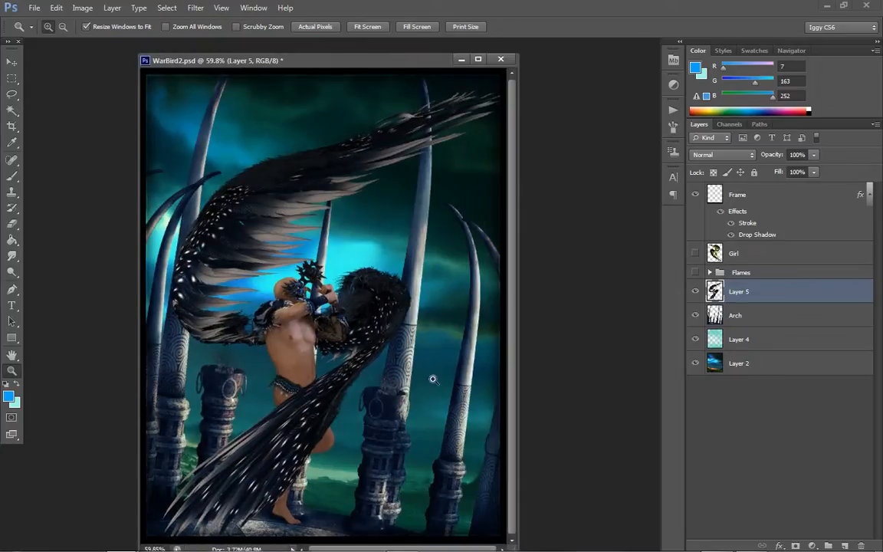
pyautogui.click(748, 322)
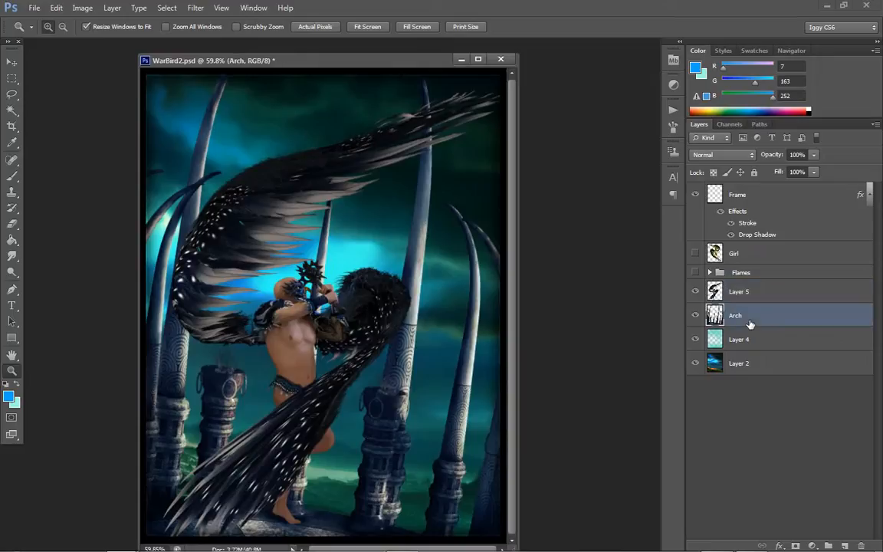
pyautogui.click(56, 8)
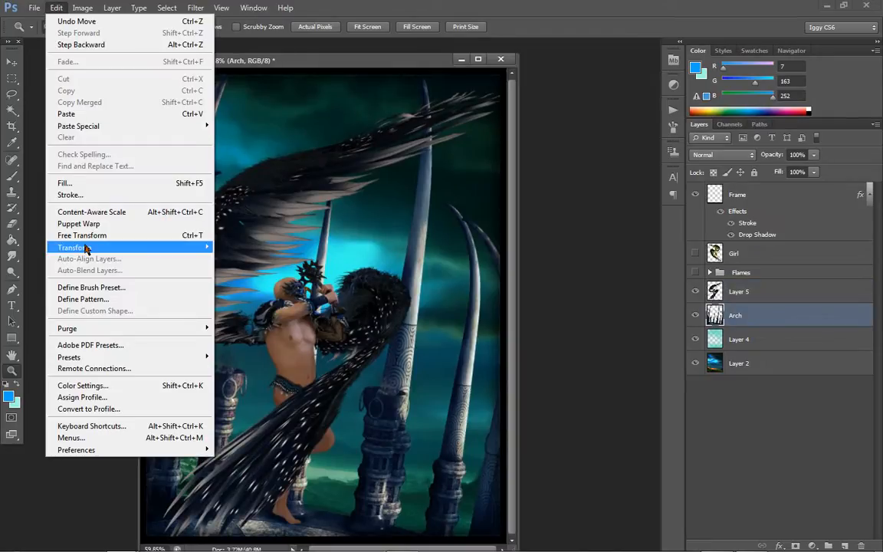
pyautogui.moveTo(154, 247)
pyautogui.click(285, 381)
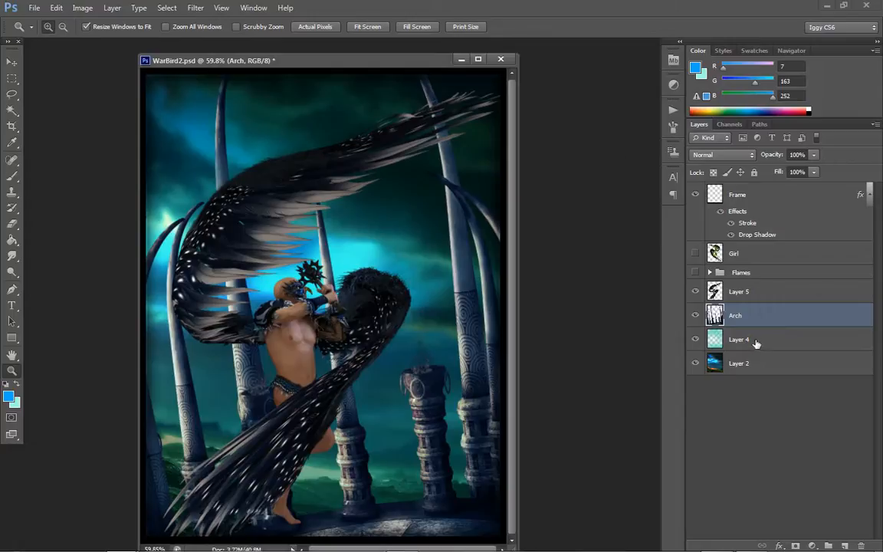
# - Flip the two background layers, Layer 4 and Layer 2, horizontally together
pyautogui.click(739, 364)
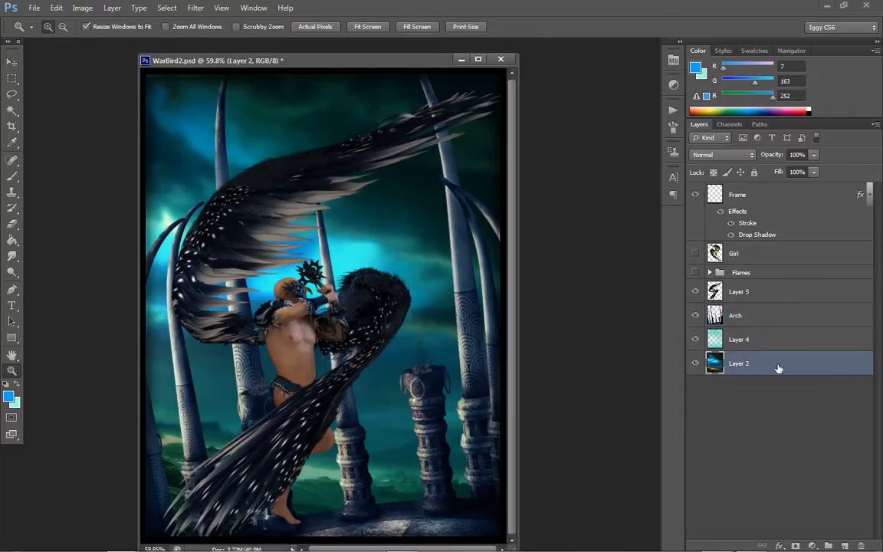
pyautogui.keyDown('shift'); pyautogui.click(739, 338); pyautogui.keyUp('shift')
pyautogui.click(57, 7)
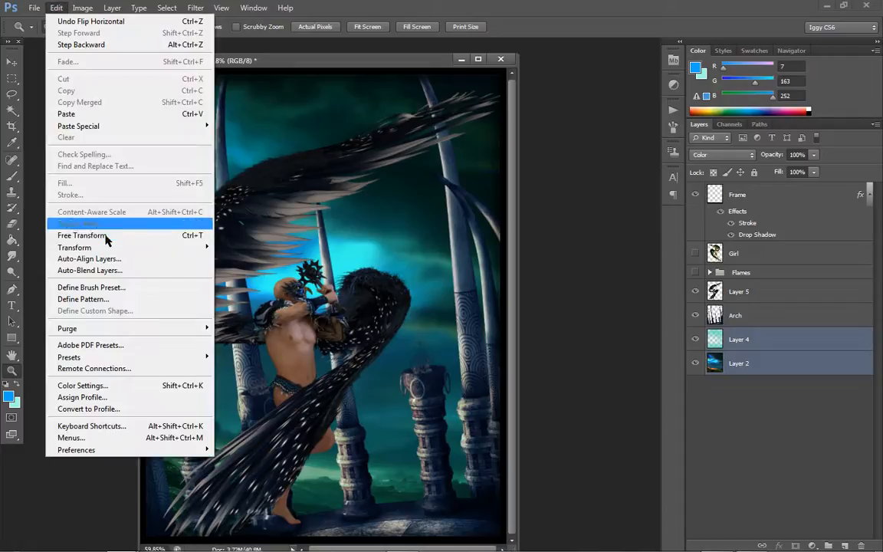
pyautogui.moveTo(193, 247)
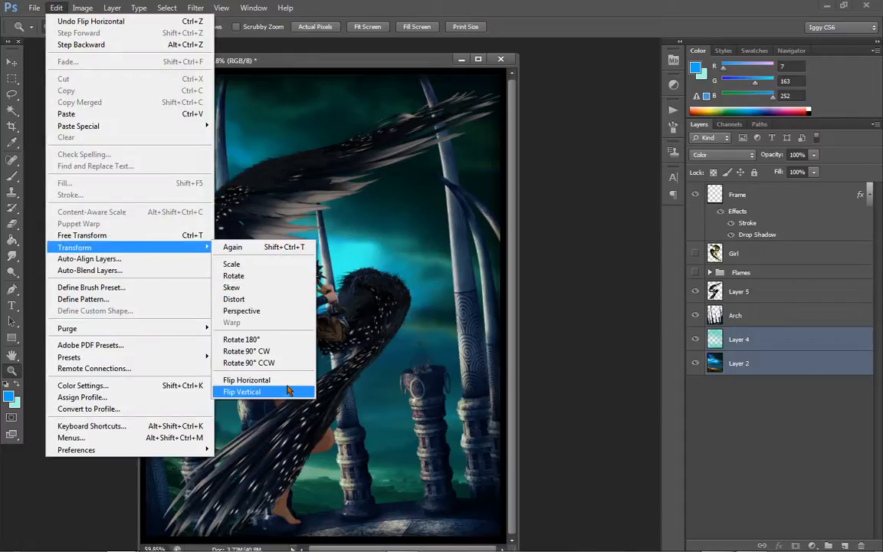
pyautogui.click(280, 381)
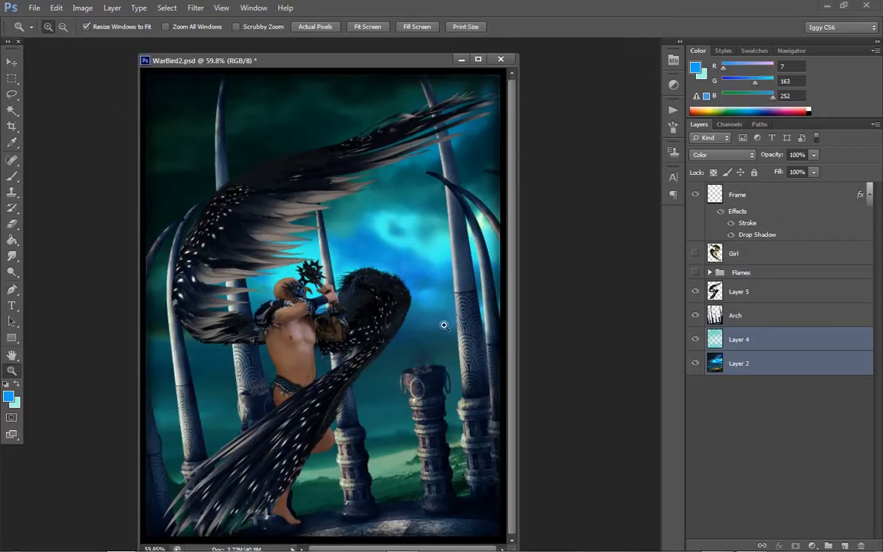
# - Move the winged male figure on Layer 5 slightly to the left and up
pyautogui.click(12, 62)
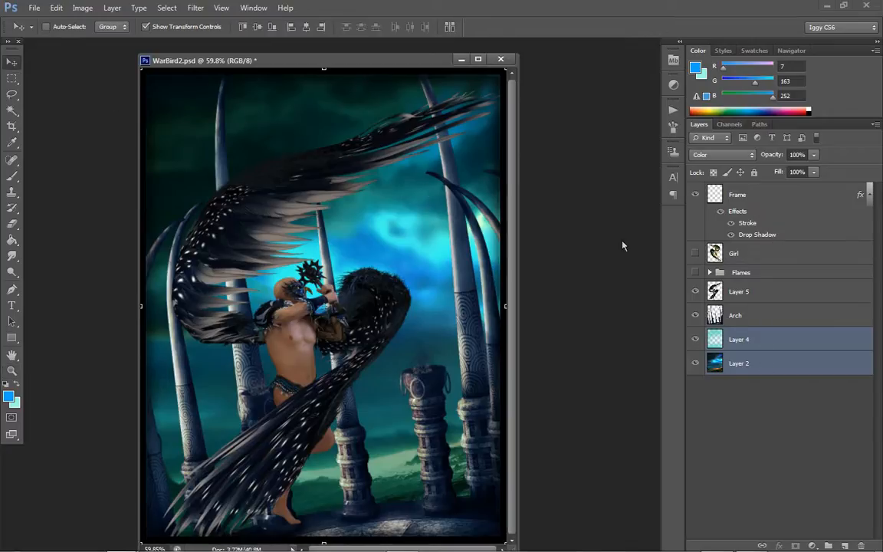
pyautogui.click(747, 293)
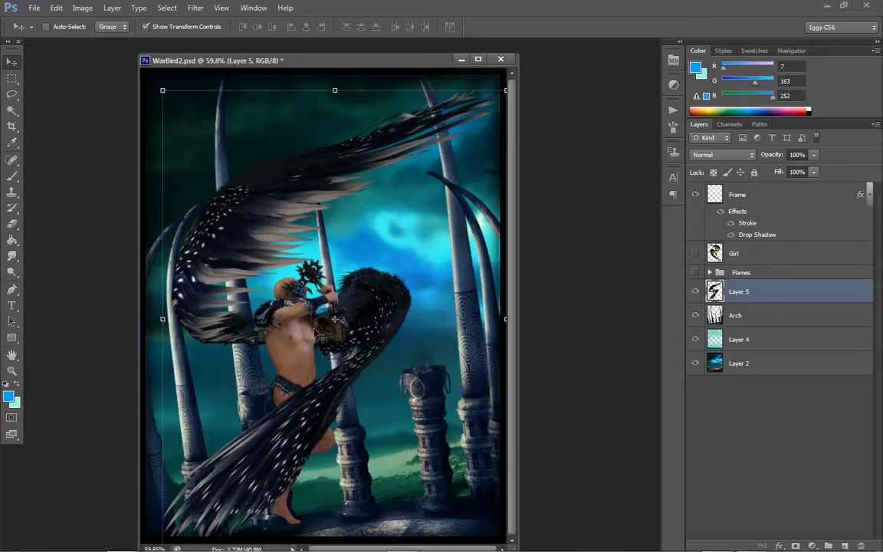
pyautogui.moveTo(308, 339); pyautogui.dragTo(339, 386)
# - At 100% zoom, move the winged figure on Layer 5 slightly down and left, and check the wing tip against the frame
pyautogui.click(747, 320)
pyautogui.click(11, 371)
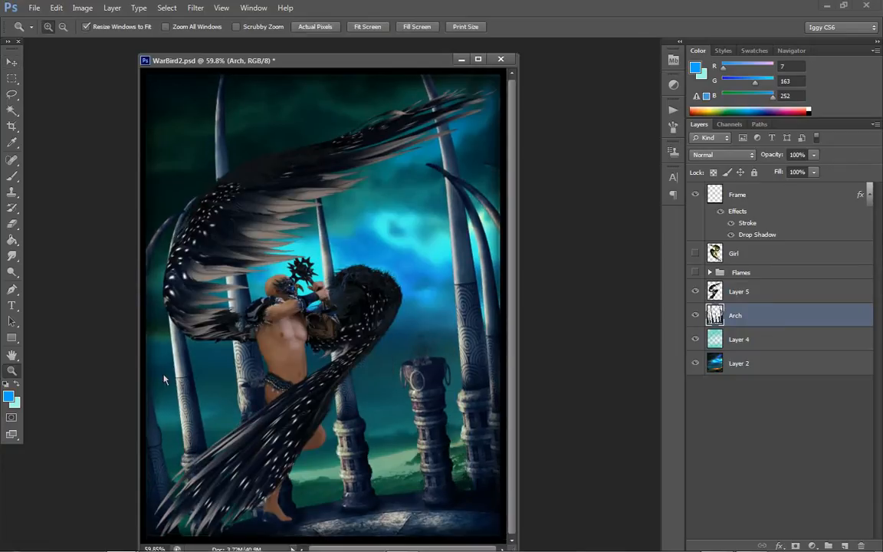
pyautogui.click(325, 463)
pyautogui.click(325, 463)
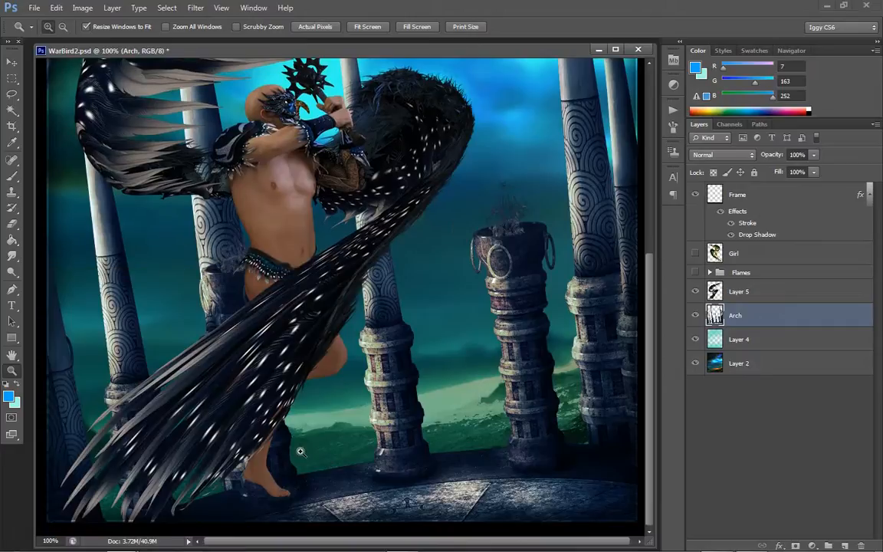
pyautogui.click(740, 291)
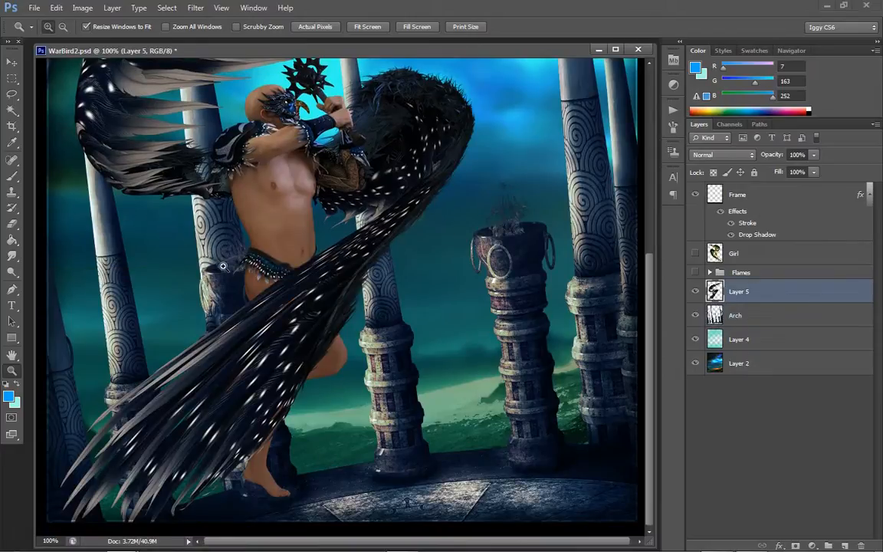
pyautogui.click(12, 61)
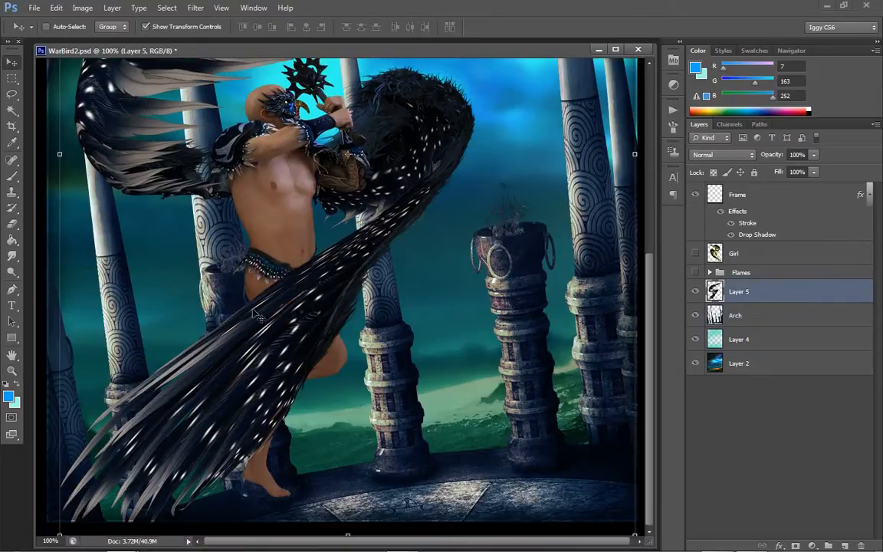
pyautogui.moveTo(260, 315); pyautogui.dragTo(253, 319)
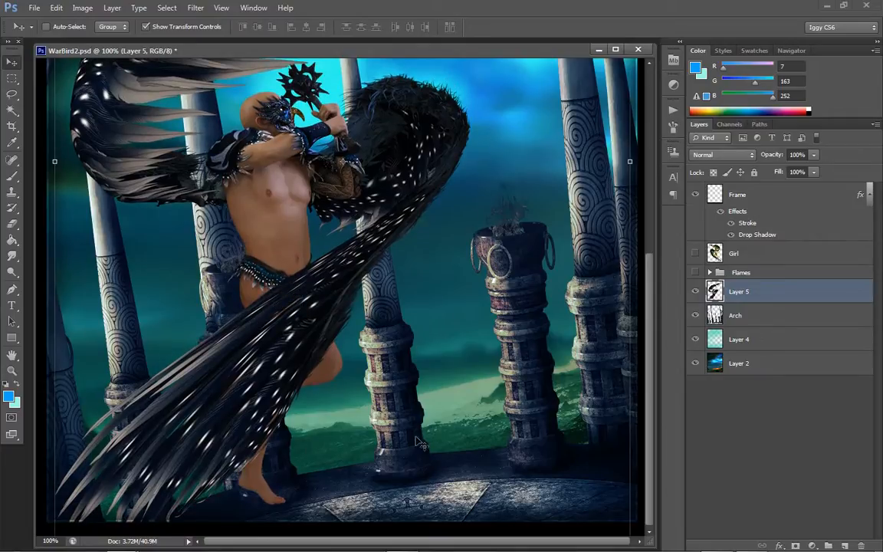
pyautogui.scroll(5, 307, 226)
pyautogui.scroll(2, 322, 234)
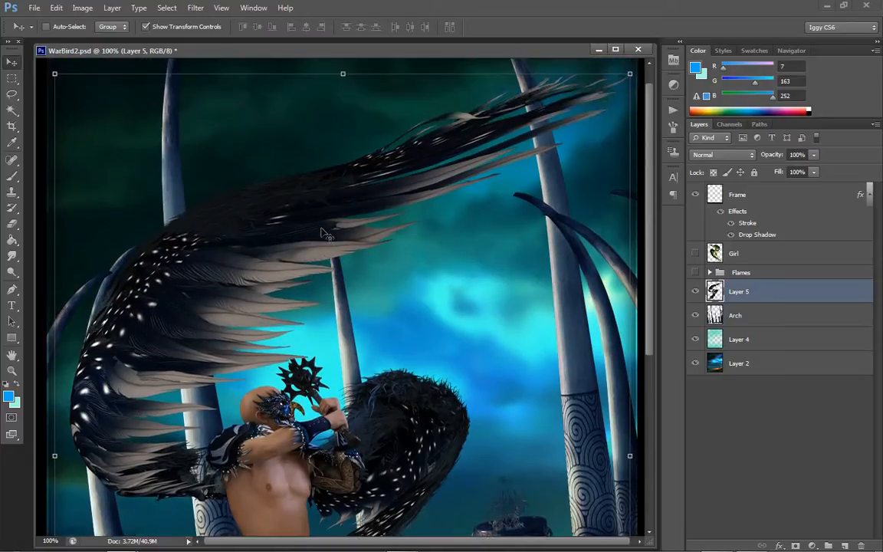
# - Darken the stone floor around the foot on the Arch layer with the Burn tool, using the Highlights range at 74% exposure
pyautogui.click(11, 371)
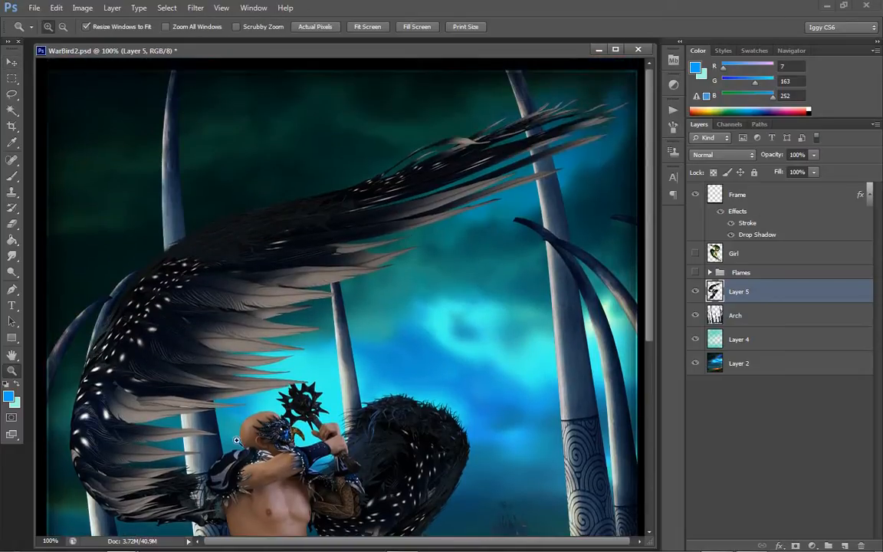
pyautogui.click(267, 466)
pyautogui.click(339, 503)
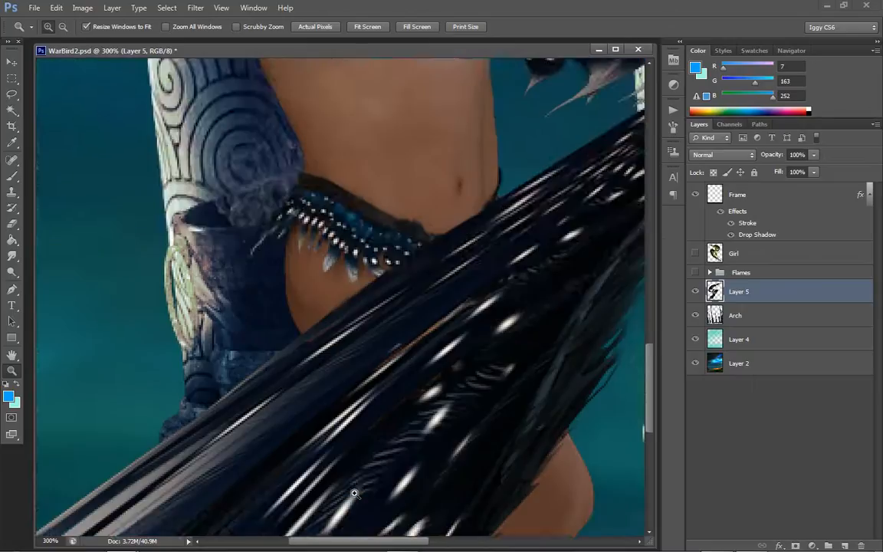
pyautogui.scroll(-10, 352, 487)
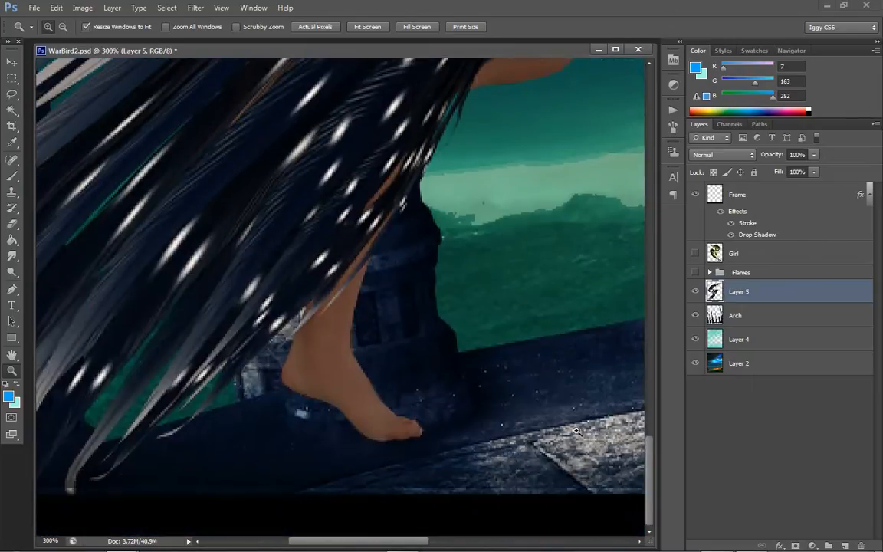
pyautogui.click(745, 318)
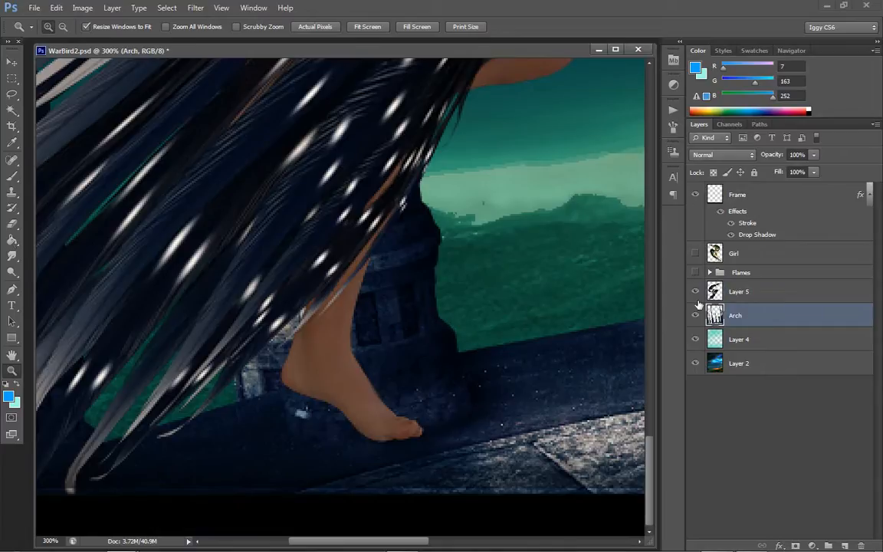
pyautogui.moveTo(13, 272)
pyautogui.mouseDown()
pyautogui.moveTo(60, 297)
pyautogui.moveTo(65, 286)
pyautogui.mouseUp()
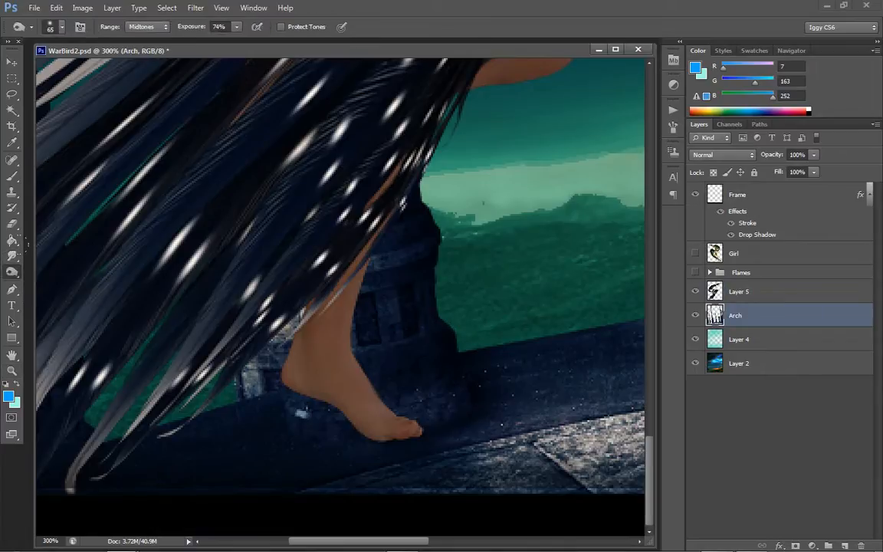
pyautogui.click(145, 27)
pyautogui.click(142, 57)
pyautogui.keyDown('ctrl'); pyautogui.click(383, 399); pyautogui.keyUp('ctrl')
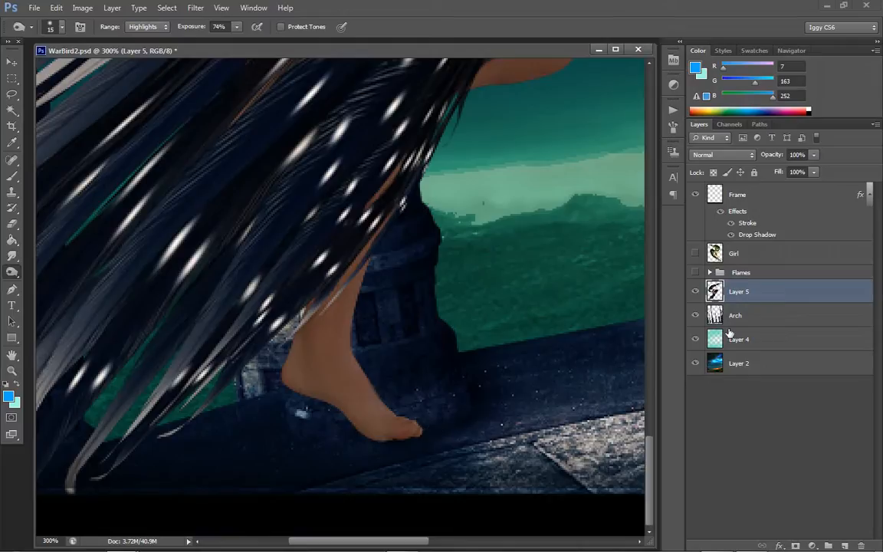
pyautogui.click(753, 320)
pyautogui.press(']')
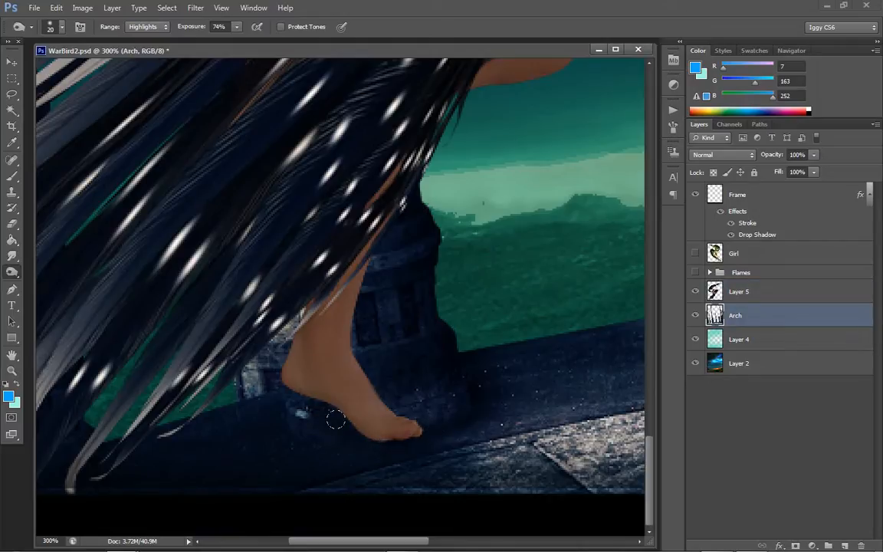
pyautogui.press(']')
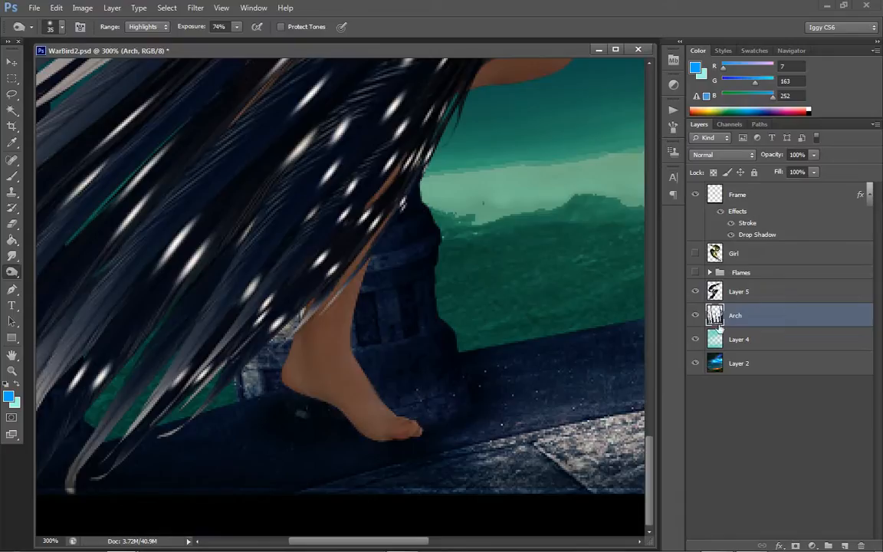
# - Burn shadows along the foot, heel and lower leg on Layer 5, including the skin beside the feather edge
pyautogui.click(748, 293)
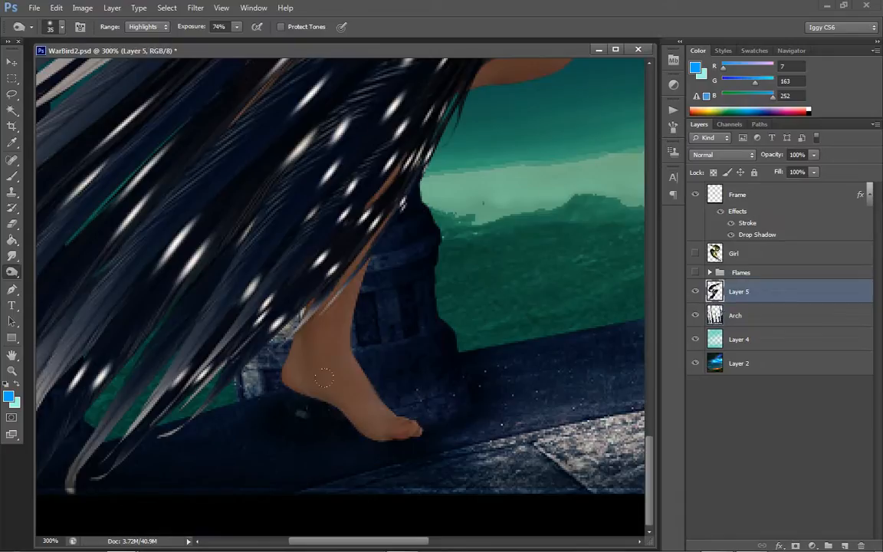
pyautogui.press(']')
pyautogui.moveTo(407, 423)
pyautogui.mouseDown()
pyautogui.moveTo(362, 436)
pyautogui.moveTo(371, 441)
pyautogui.moveTo(343, 433)
pyautogui.moveTo(392, 450)
pyautogui.moveTo(404, 442)
pyautogui.moveTo(348, 462)
pyautogui.moveTo(360, 441)
pyautogui.moveTo(295, 396)
pyautogui.moveTo(339, 411)
pyautogui.moveTo(271, 386)
pyautogui.moveTo(289, 390)
pyautogui.moveTo(285, 402)
pyautogui.moveTo(354, 427)
pyautogui.mouseUp()
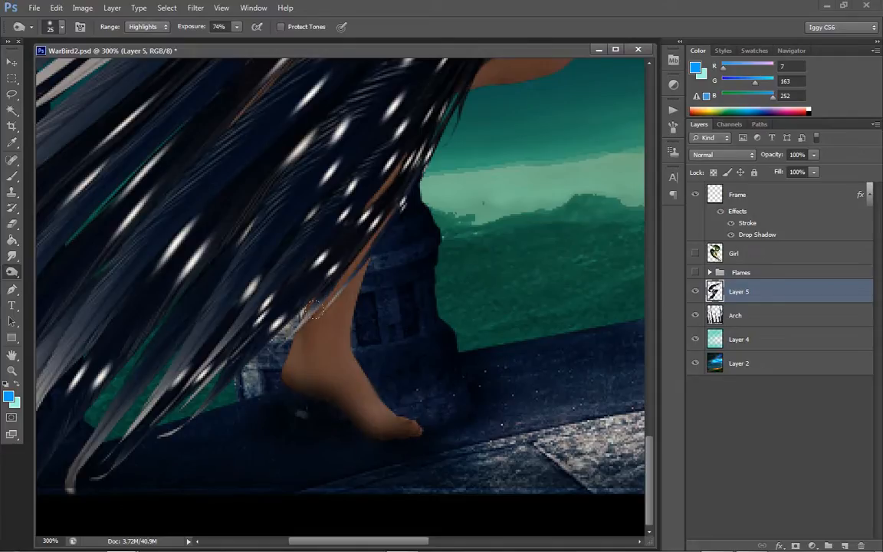
pyautogui.moveTo(297, 330); pyautogui.dragTo(268, 297)
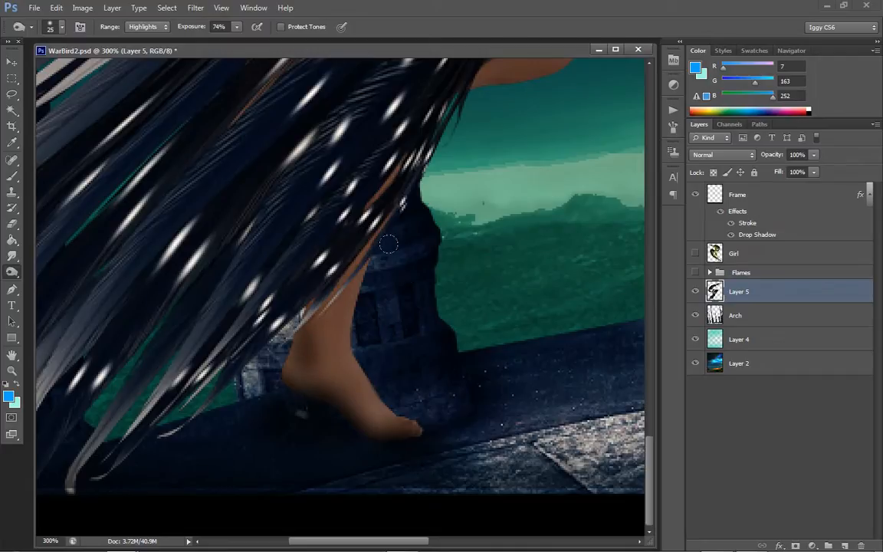
pyautogui.moveTo(275, 370)
pyautogui.mouseDown()
pyautogui.moveTo(284, 375)
pyautogui.moveTo(309, 307)
pyautogui.mouseUp()
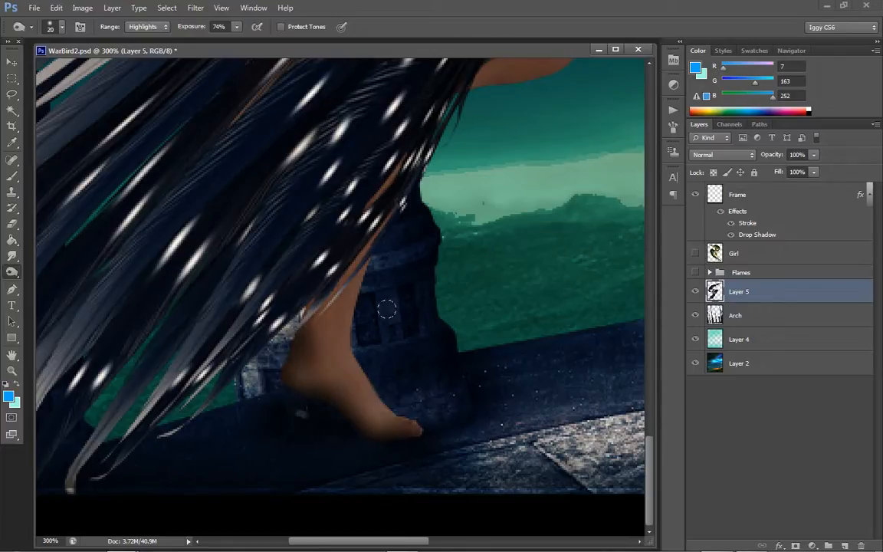
pyautogui.hotkey('ctrl', 'z')
pyautogui.moveTo(370, 204)
pyautogui.mouseDown()
pyautogui.moveTo(354, 146)
pyautogui.moveTo(334, 170)
pyautogui.moveTo(339, 197)
pyautogui.moveTo(321, 297)
pyautogui.moveTo(318, 230)
pyautogui.moveTo(331, 286)
pyautogui.moveTo(303, 305)
pyautogui.mouseUp()
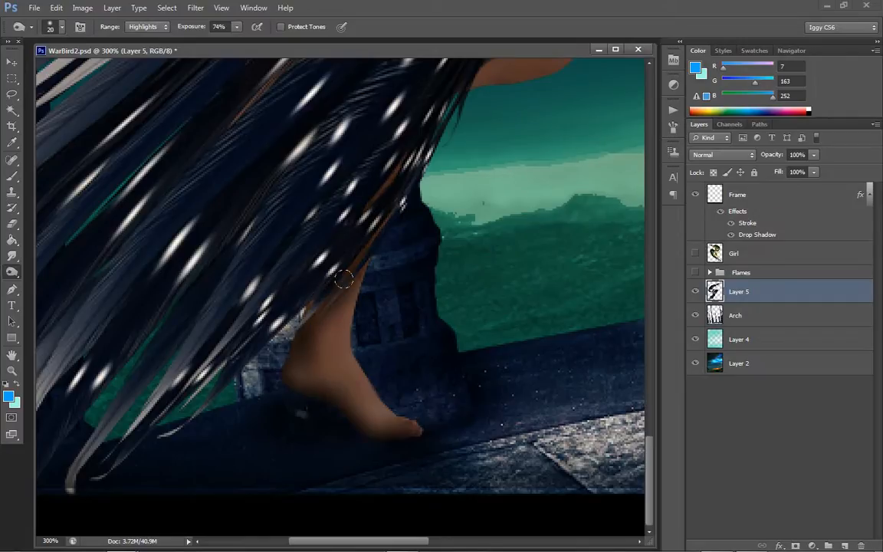
pyautogui.moveTo(343, 279)
pyautogui.mouseDown()
pyautogui.moveTo(285, 390)
pyautogui.moveTo(281, 438)
pyautogui.mouseUp()
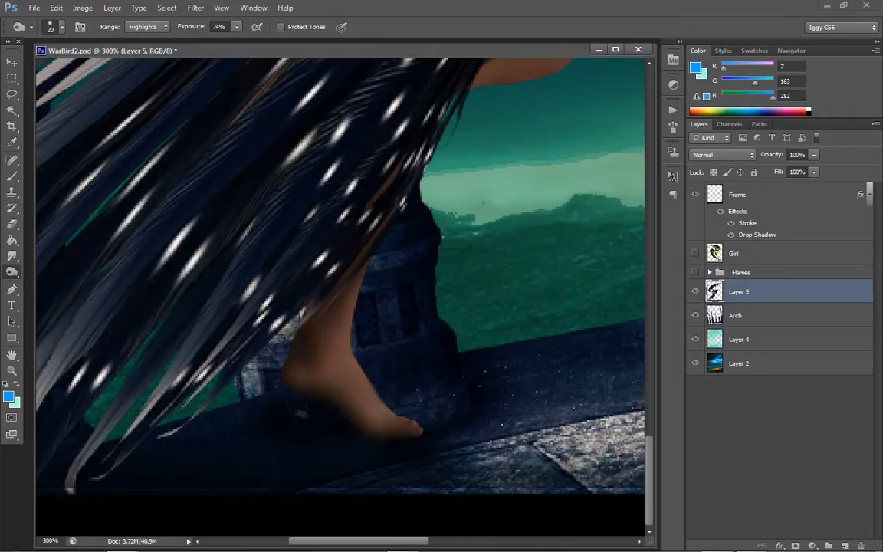
# - Examine the shaded leg, the whole composition, and the figure's torso and arms at 200% zoom
pyautogui.scroll(10, 585, 408)
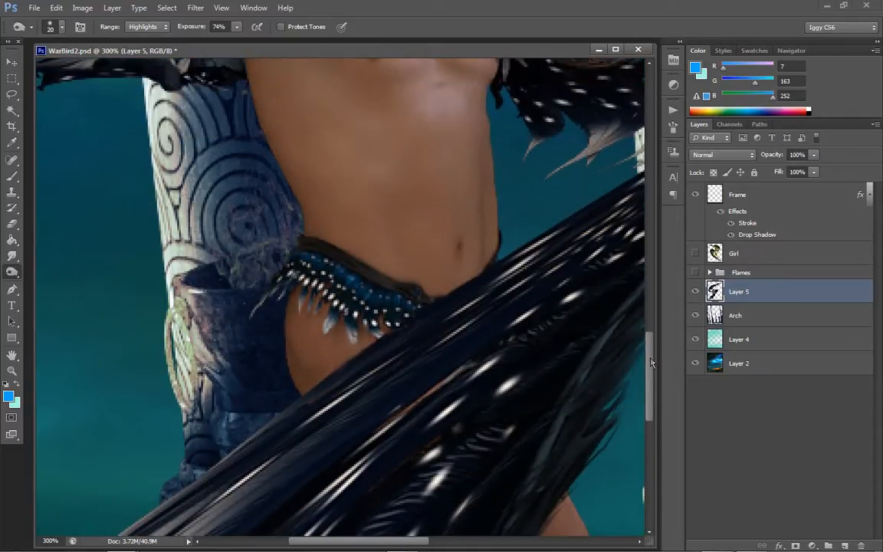
pyautogui.moveTo(650, 362); pyautogui.dragTo(649, 488)
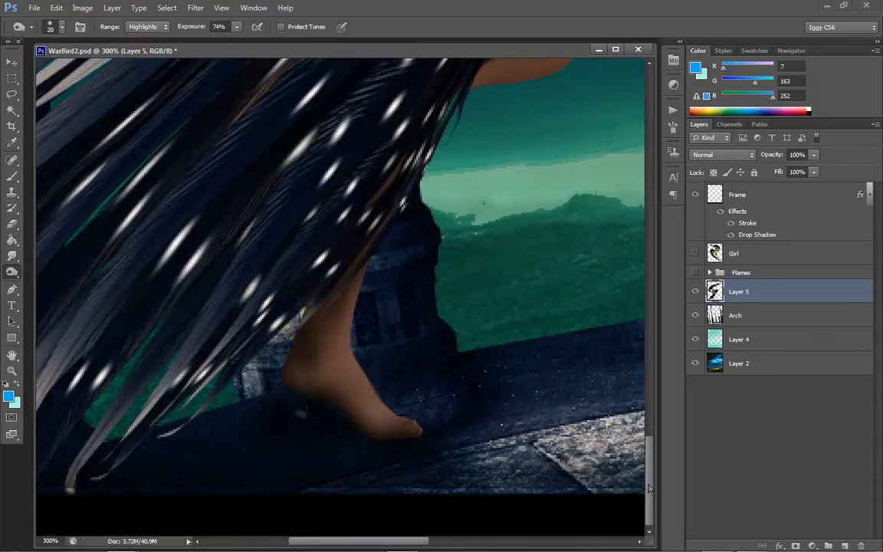
pyautogui.click(12, 370)
pyautogui.rightClick(491, 254)
pyautogui.click(521, 260)
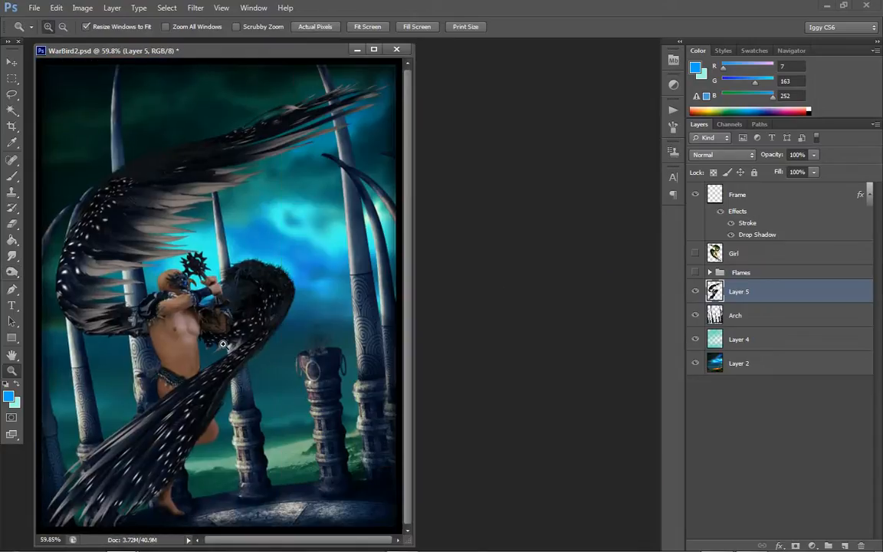
pyautogui.click(224, 345)
pyautogui.click(272, 353)
pyautogui.click(295, 210)
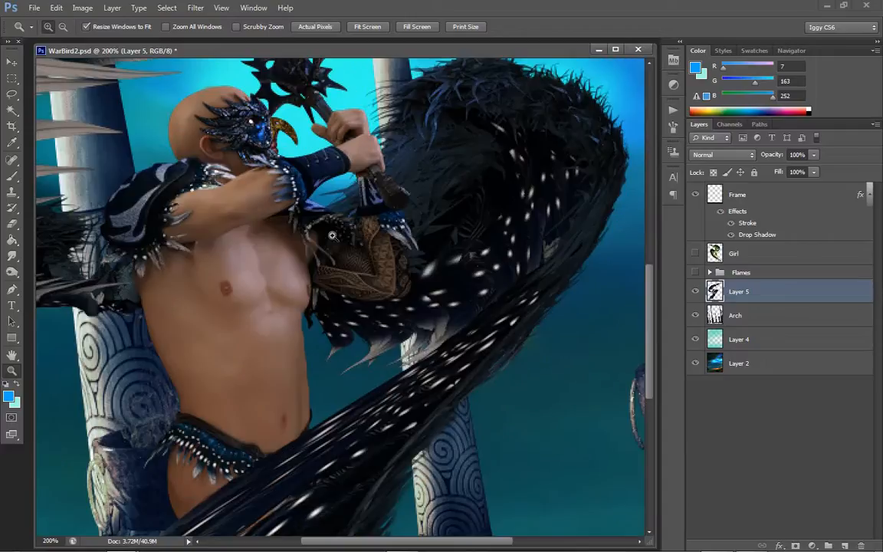
# - Examine the figure's torso and the whole composition at several zoom levels to plan where the Dodge highlights go
pyautogui.click(17, 274)
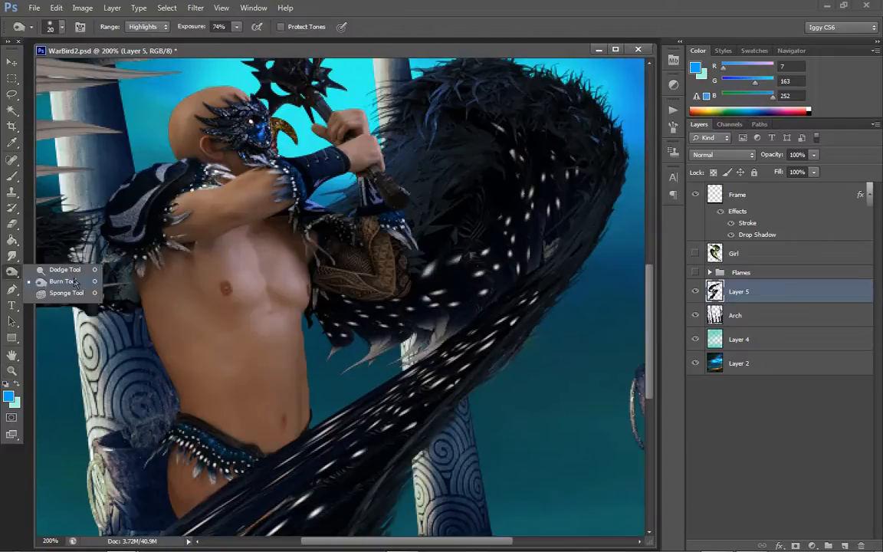
pyautogui.click(65, 245)
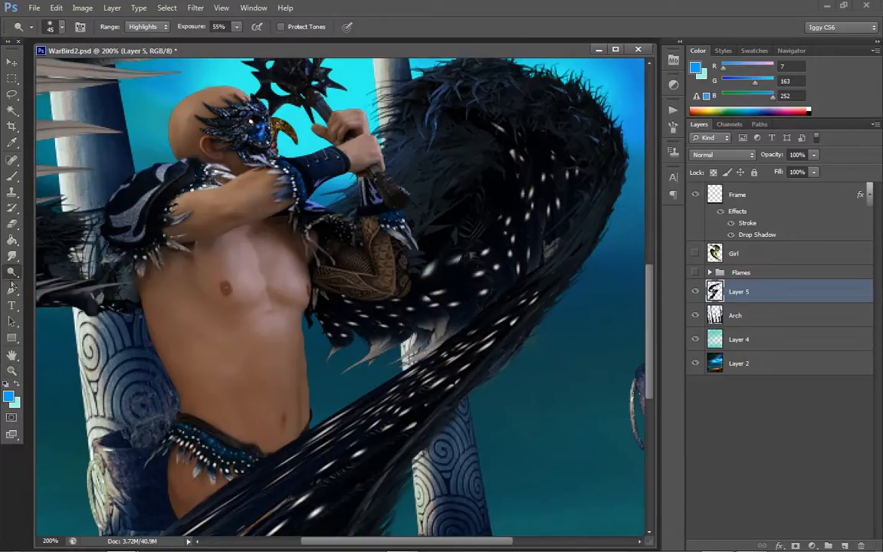
pyautogui.click(12, 370)
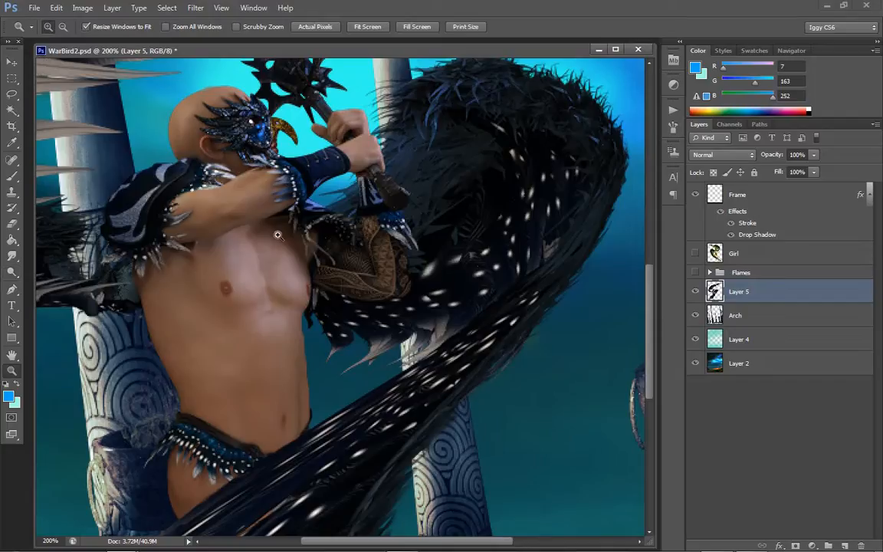
pyautogui.rightClick(289, 258)
pyautogui.click(314, 266)
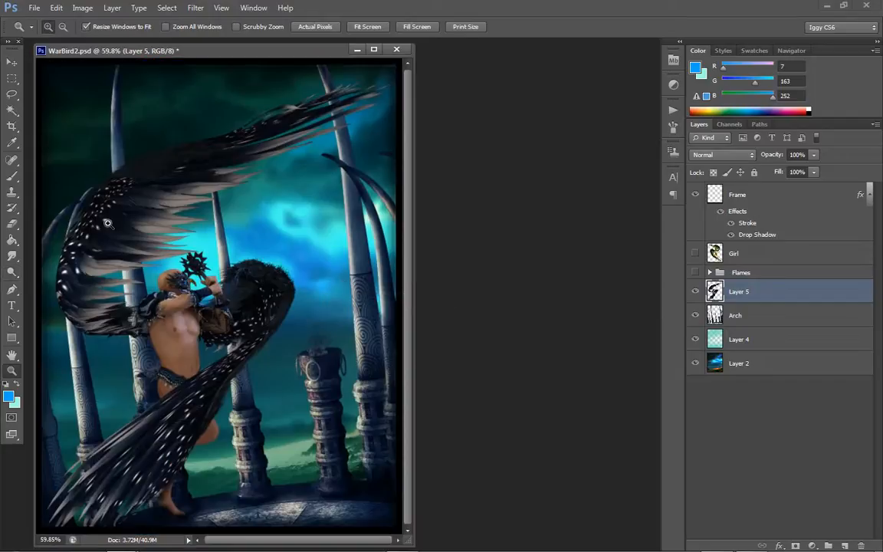
pyautogui.click(149, 311)
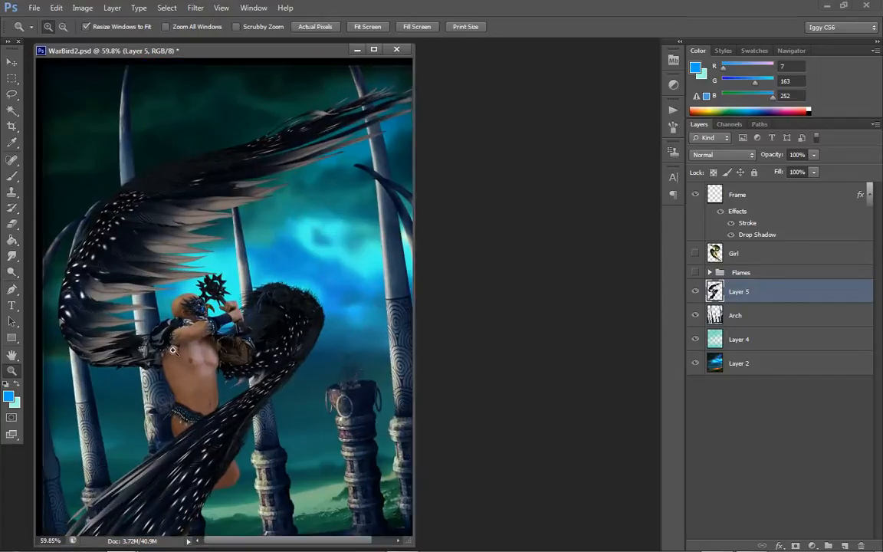
pyautogui.click(175, 314)
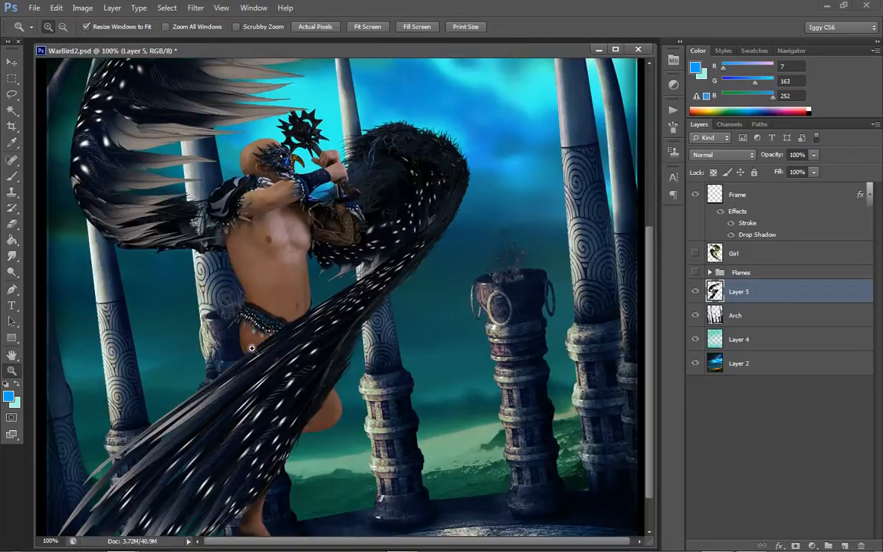
pyautogui.click(243, 261)
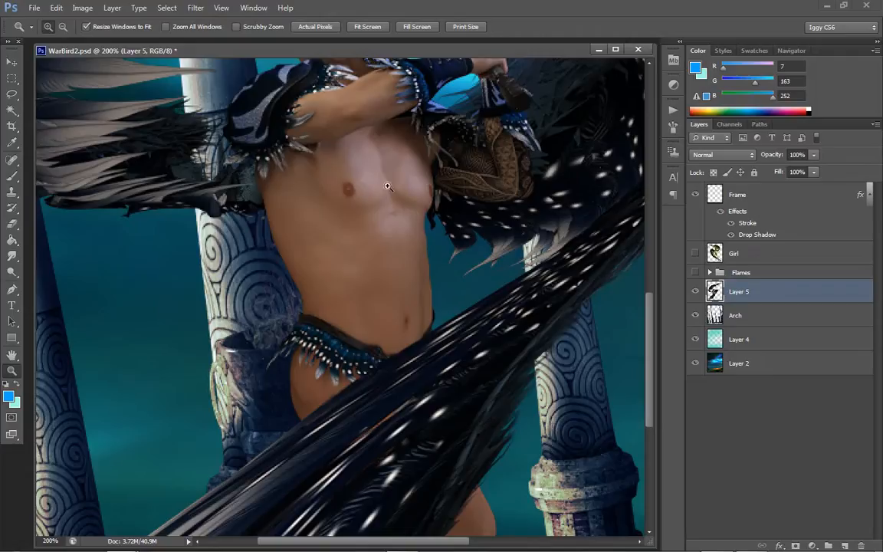
pyautogui.rightClick(469, 232)
pyautogui.click(494, 259)
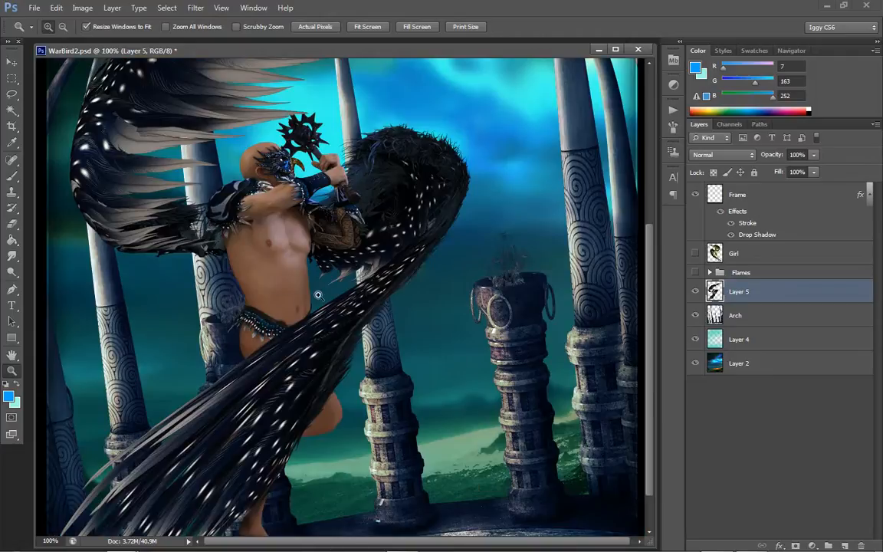
pyautogui.click(256, 261)
# - Dodge highlights along the figure's flank, belly and chest on Layer 5, using the Highlights range at 55% exposure
pyautogui.click(12, 271)
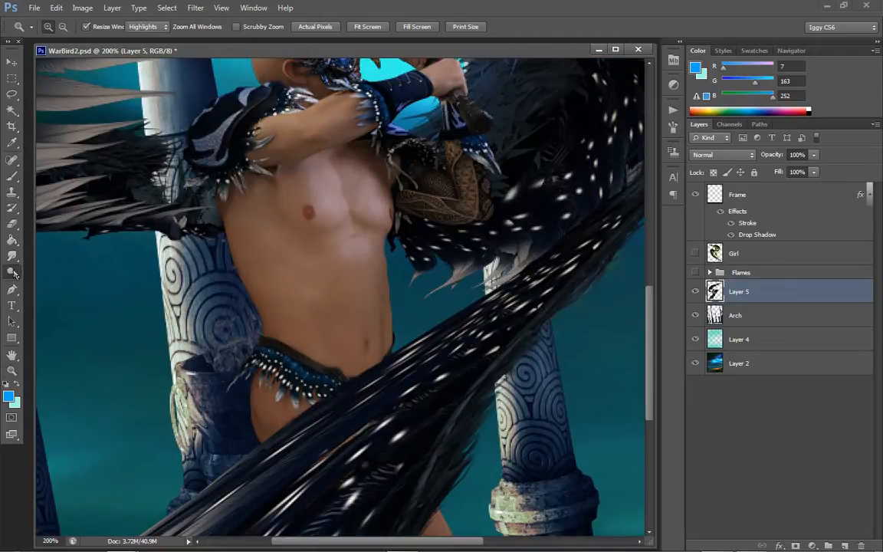
pyautogui.moveTo(204, 213)
pyautogui.mouseDown()
pyautogui.moveTo(228, 269)
pyautogui.moveTo(203, 183)
pyautogui.moveTo(251, 339)
pyautogui.moveTo(236, 242)
pyautogui.moveTo(248, 332)
pyautogui.moveTo(246, 259)
pyautogui.mouseUp()
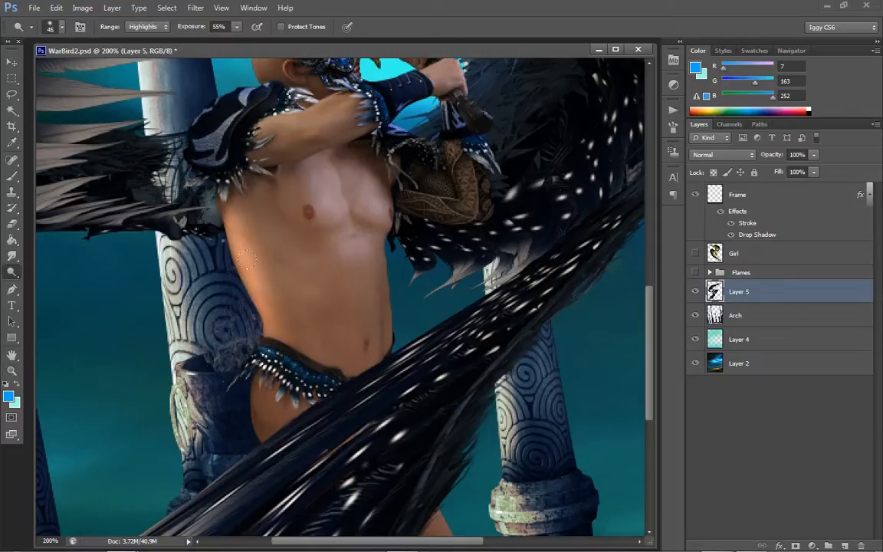
pyautogui.moveTo(241, 194)
pyautogui.mouseDown()
pyautogui.moveTo(282, 345)
pyautogui.moveTo(248, 274)
pyautogui.moveTo(277, 139)
pyautogui.mouseUp()
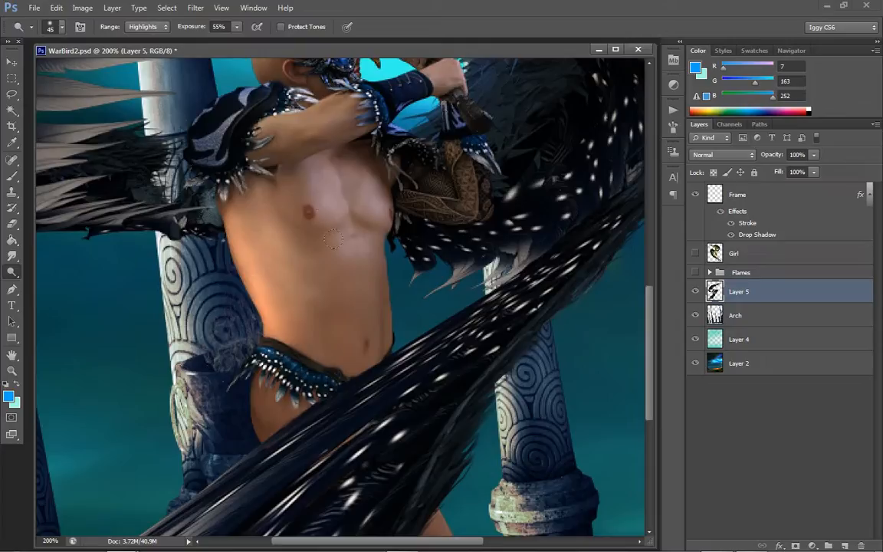
pyautogui.moveTo(335, 242)
pyautogui.mouseDown()
pyautogui.moveTo(300, 290)
pyautogui.moveTo(327, 294)
pyautogui.moveTo(339, 277)
pyautogui.moveTo(314, 328)
pyautogui.moveTo(324, 337)
pyautogui.moveTo(327, 313)
pyautogui.moveTo(305, 326)
pyautogui.moveTo(330, 352)
pyautogui.mouseUp()
pyautogui.moveTo(308, 247)
pyautogui.mouseDown()
pyautogui.moveTo(300, 239)
pyautogui.moveTo(320, 255)
pyautogui.mouseUp()
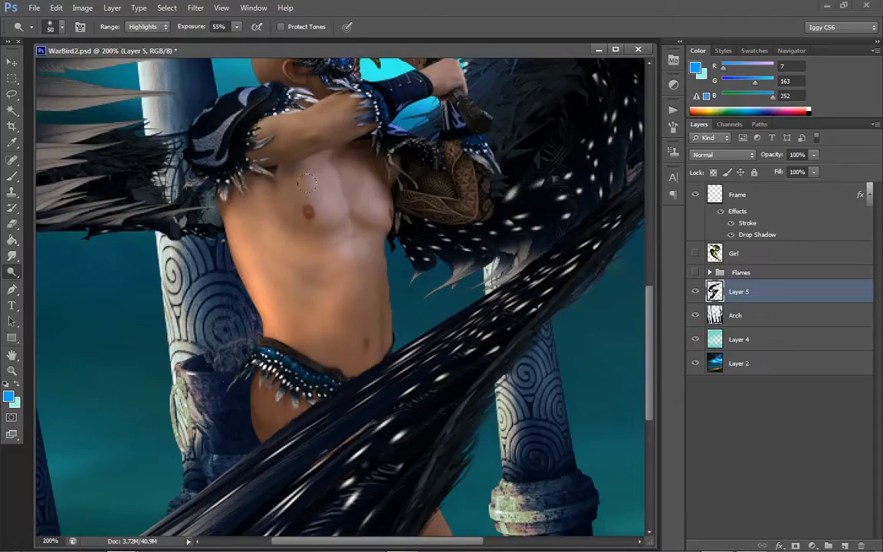
pyautogui.moveTo(306, 183)
pyautogui.mouseDown()
pyautogui.moveTo(292, 163)
pyautogui.moveTo(310, 194)
pyautogui.moveTo(315, 185)
pyautogui.moveTo(298, 138)
pyautogui.moveTo(342, 139)
pyautogui.moveTo(368, 197)
pyautogui.mouseUp()
# - Brighten the outer edge of the torso, the hip with its beaded belt, and the raised forearm with the Dodge tool
pyautogui.press(']')
pyautogui.moveTo(223, 183)
pyautogui.mouseDown()
pyautogui.moveTo(250, 285)
pyautogui.moveTo(241, 403)
pyautogui.moveTo(238, 370)
pyautogui.moveTo(230, 369)
pyautogui.moveTo(236, 326)
pyautogui.moveTo(217, 295)
pyautogui.mouseUp()
pyautogui.moveTo(243, 408)
pyautogui.mouseDown()
pyautogui.moveTo(230, 379)
pyautogui.moveTo(224, 391)
pyautogui.moveTo(227, 366)
pyautogui.mouseUp()
pyautogui.moveTo(218, 180); pyautogui.dragTo(222, 237)
pyautogui.moveTo(219, 115)
pyautogui.mouseDown()
pyautogui.moveTo(268, 122)
pyautogui.moveTo(295, 96)
pyautogui.moveTo(314, 104)
pyautogui.moveTo(326, 95)
pyautogui.mouseUp()
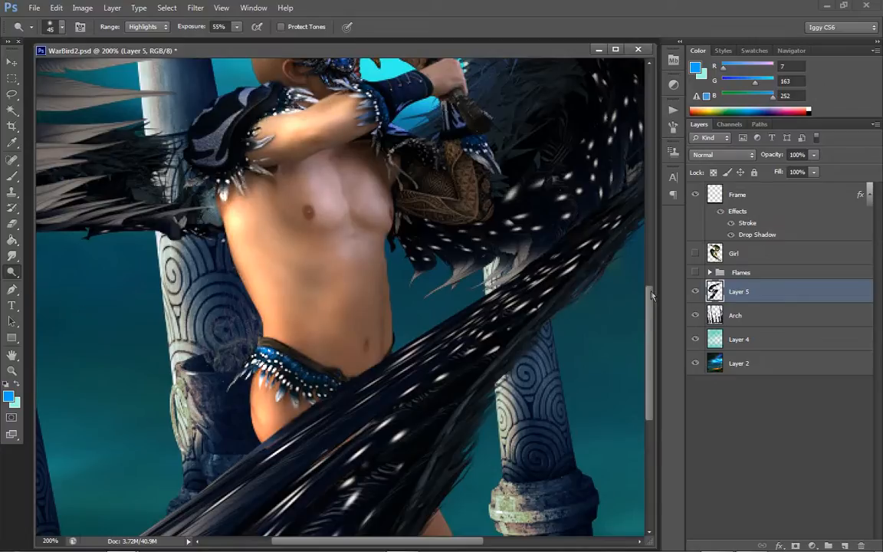
# - Dodge highlights on the foot and lower leg with a 25 px brush, and on the bent knee with a 60 px brush
pyautogui.scroll(-10, 587, 311)
pyautogui.press('[')
pyautogui.press('[')
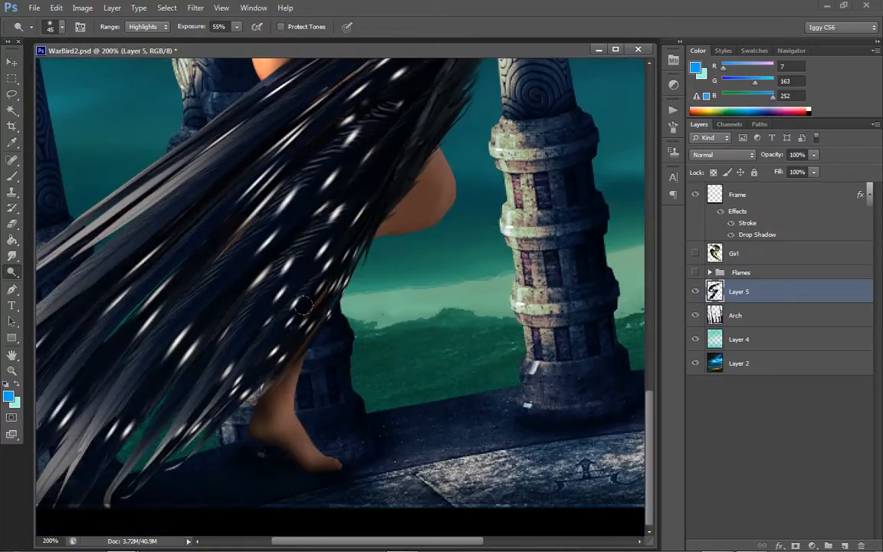
pyautogui.moveTo(290, 374)
pyautogui.mouseDown()
pyautogui.moveTo(262, 383)
pyautogui.moveTo(293, 403)
pyautogui.moveTo(278, 392)
pyautogui.mouseUp()
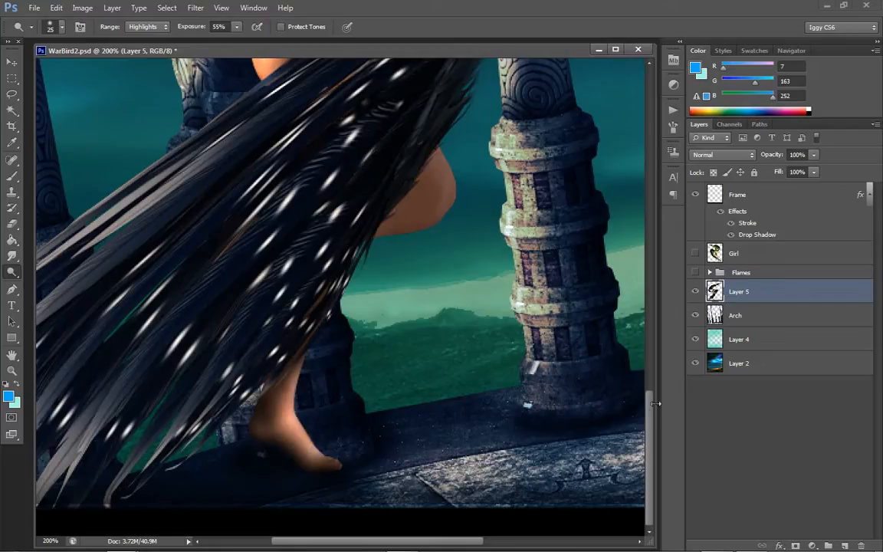
pyautogui.scroll(5, 590, 347)
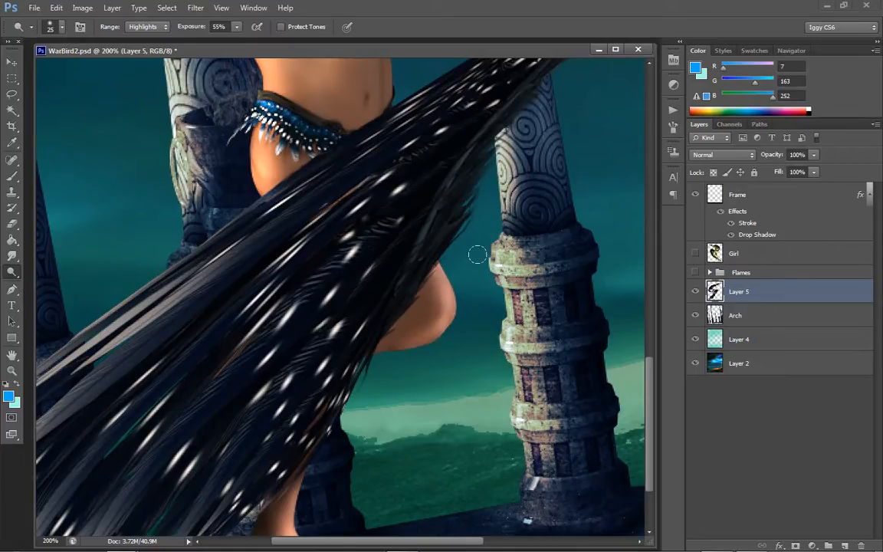
pyautogui.moveTo(414, 290)
pyautogui.mouseDown()
pyautogui.moveTo(394, 354)
pyautogui.moveTo(388, 330)
pyautogui.moveTo(457, 279)
pyautogui.mouseUp()
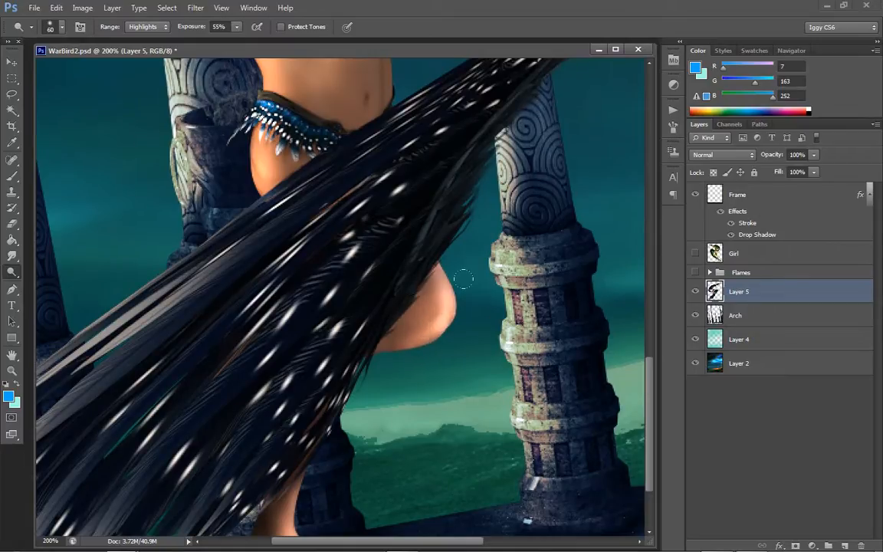
# - Dodge highlights on the bald head and on the hands gripping the weapon, reducing the brush to 25 px
pyautogui.moveTo(654, 385); pyautogui.dragTo(666, 223)
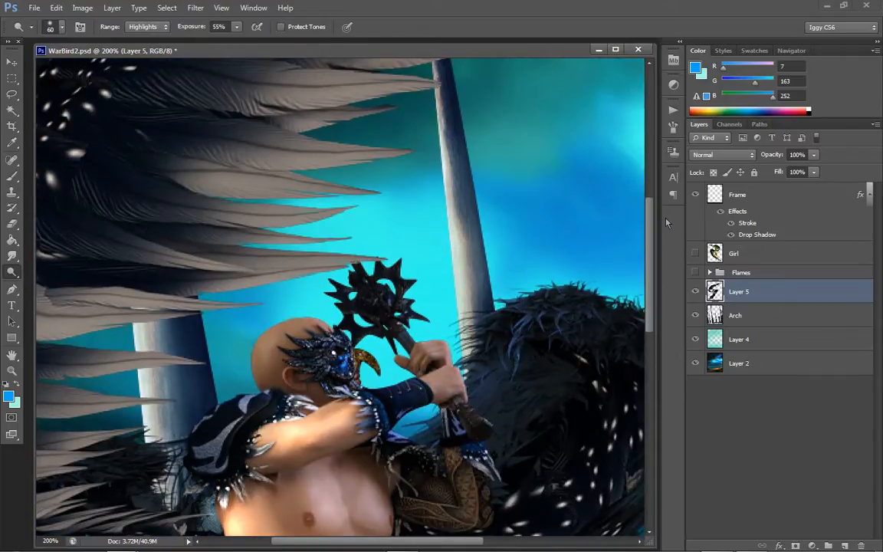
pyautogui.moveTo(284, 315); pyautogui.dragTo(298, 306)
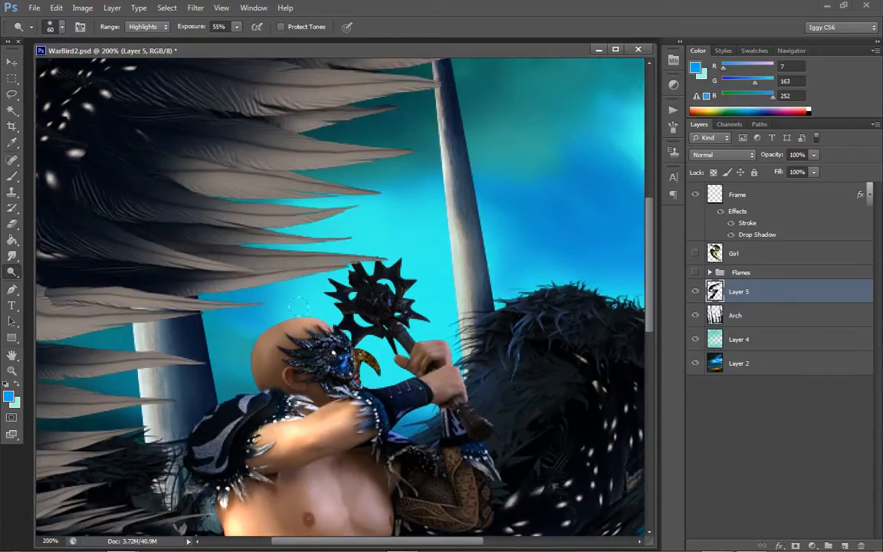
pyautogui.press('[')
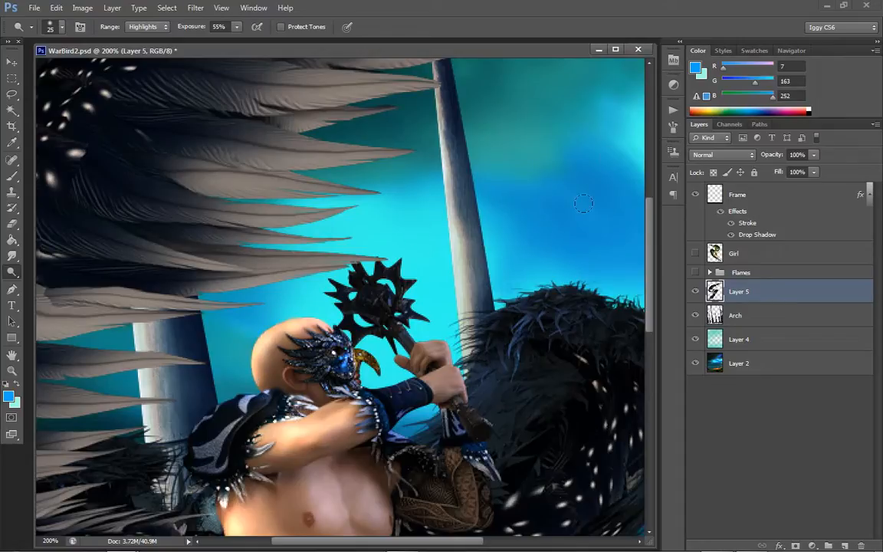
pyautogui.moveTo(426, 387); pyautogui.dragTo(459, 366)
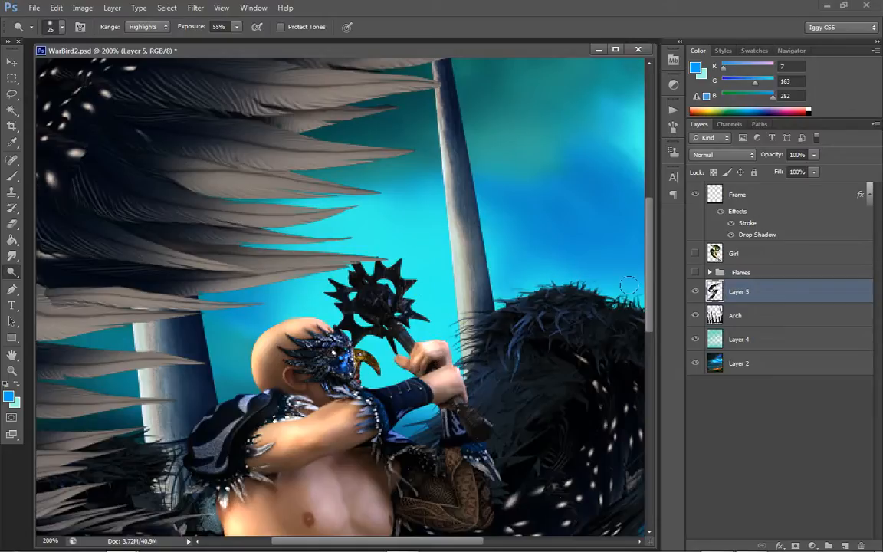
# - Try dodging rib highlights on the side of the torso with different brush sizes at 55% exposure, and undo the strokes
pyautogui.scroll(-5, 590, 311)
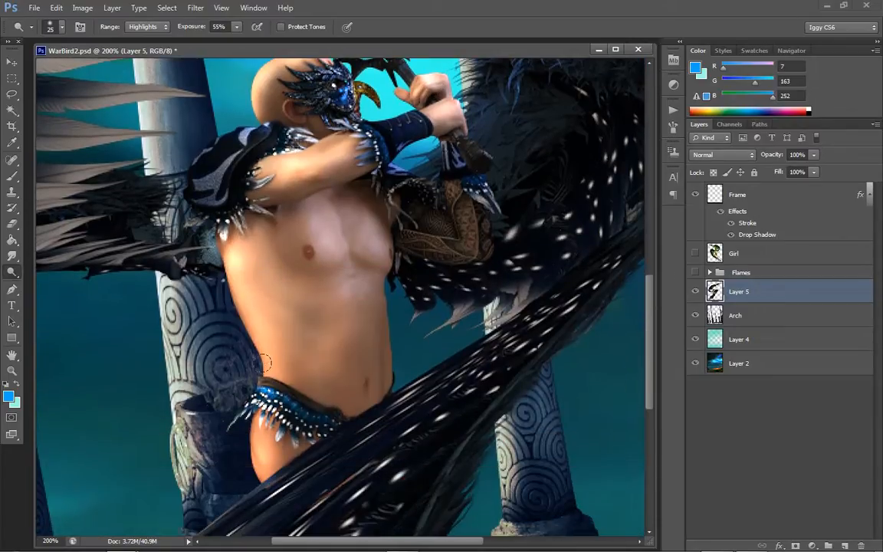
pyautogui.moveTo(245, 280)
pyautogui.mouseDown()
pyautogui.moveTo(256, 308)
pyautogui.moveTo(236, 277)
pyautogui.moveTo(247, 307)
pyautogui.mouseUp()
pyautogui.press(']')
pyautogui.press(']')
pyautogui.moveTo(260, 257)
pyautogui.mouseDown()
pyautogui.moveTo(289, 214)
pyautogui.moveTo(278, 291)
pyautogui.mouseUp()
pyautogui.hotkey('ctrl', 'alt', 'z')
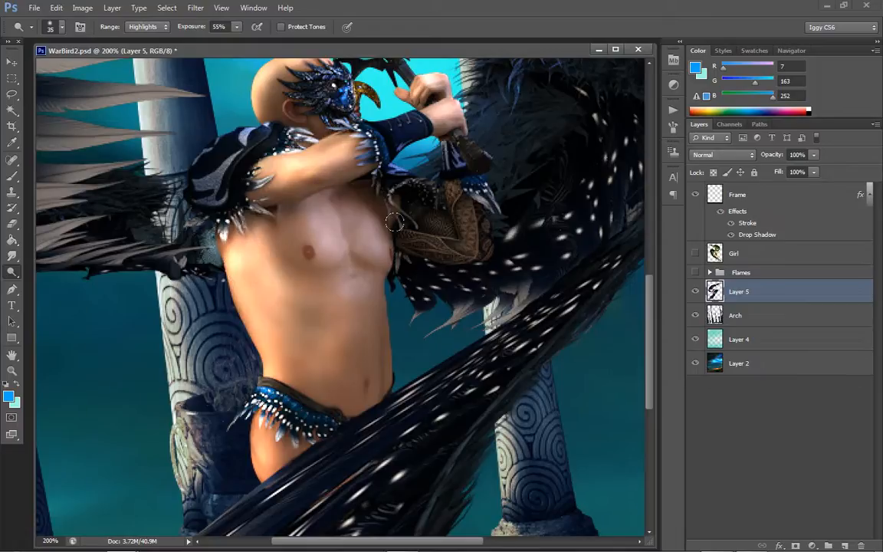
pyautogui.hotkey('ctrl', 'alt', 'z')
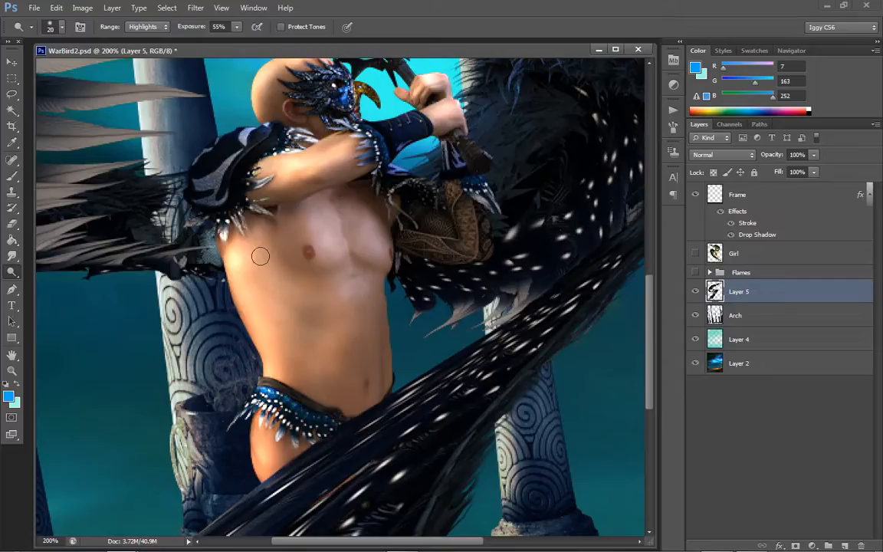
pyautogui.moveTo(261, 258); pyautogui.dragTo(288, 305)
pyautogui.press('[')
pyautogui.hotkey('ctrl', 'alt', 'z')
# - Dodge subtle rib highlights on the torso at 24% exposure and blend them with a 25 px Smudge tool at 74% strength
pyautogui.moveTo(235, 28); pyautogui.dragTo(195, 43)
pyautogui.click(245, 255)
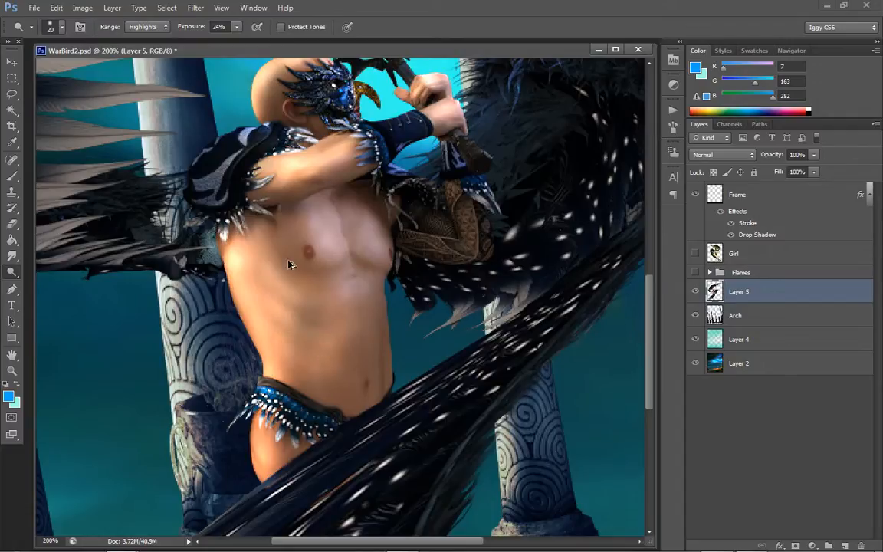
pyautogui.click(11, 256)
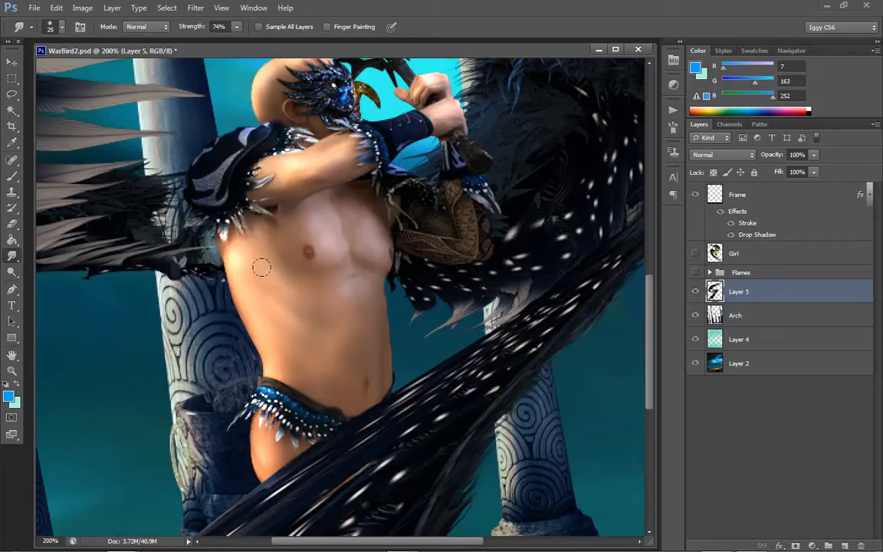
pyautogui.rightClick(291, 316)
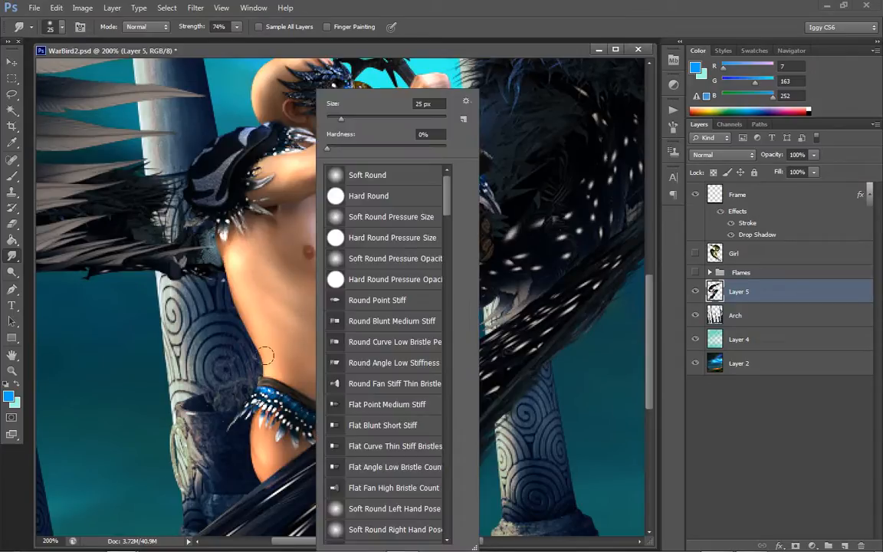
pyautogui.click(279, 354)
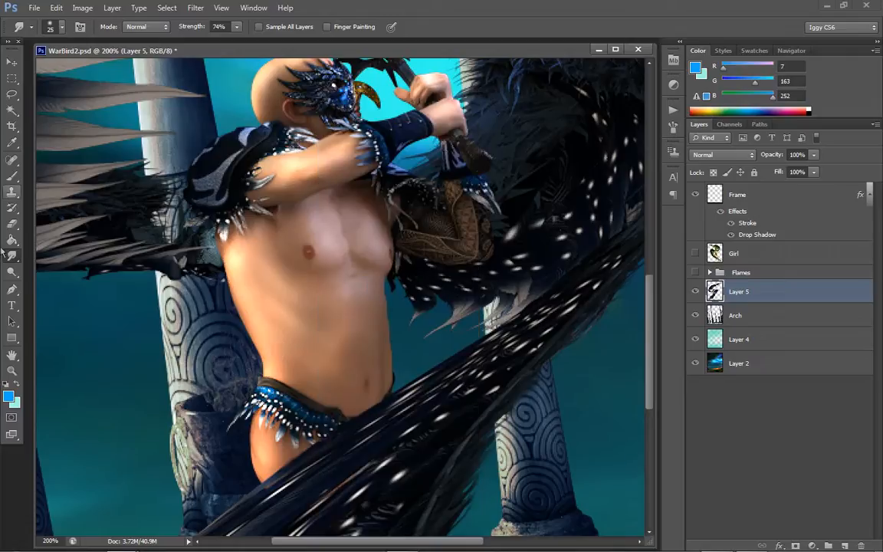
# - Burn shadows between the ribs and, with a 45 px brush, down the shaded side of the torso, using Midtones at 74% exposure
pyautogui.moveTo(12, 271); pyautogui.dragTo(46, 259)
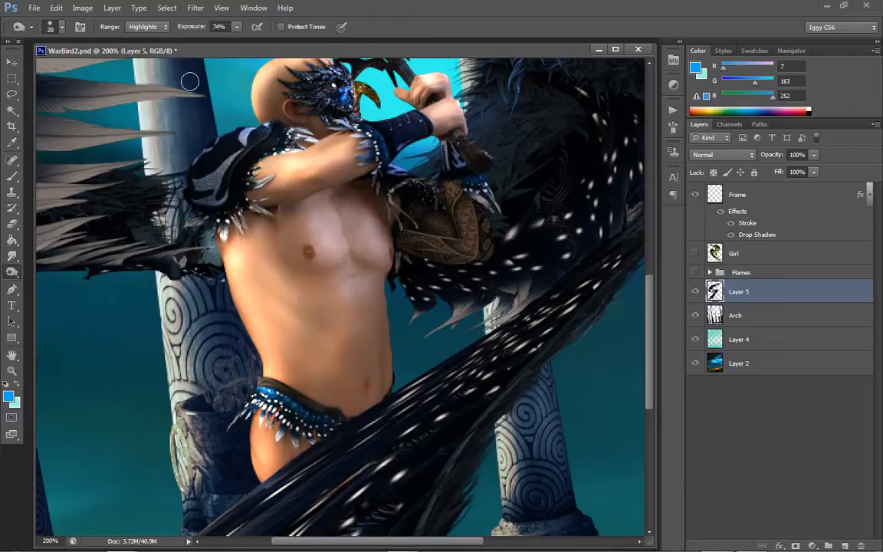
pyautogui.click(152, 27)
pyautogui.click(137, 45)
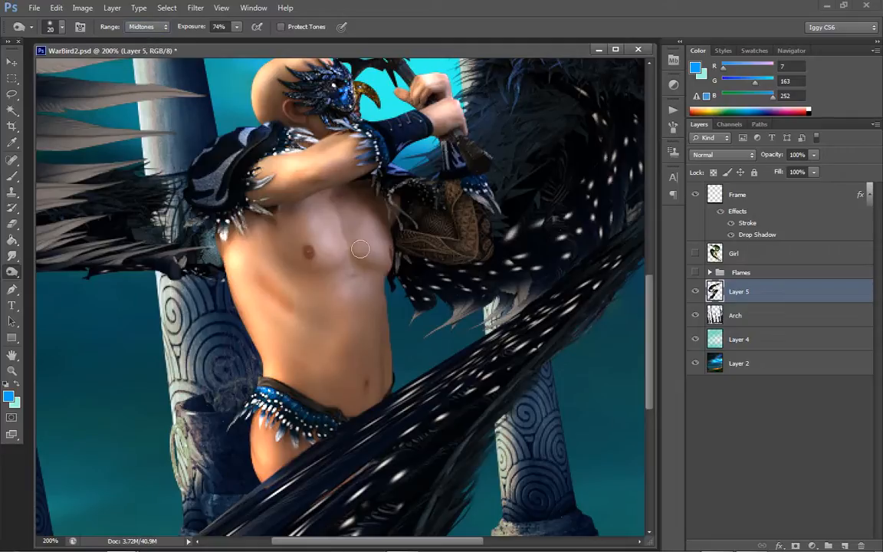
pyautogui.press(']')
pyautogui.press(']')
pyautogui.press(']')
pyautogui.press(']')
pyautogui.press(']')
pyautogui.moveTo(389, 296); pyautogui.dragTo(392, 375)
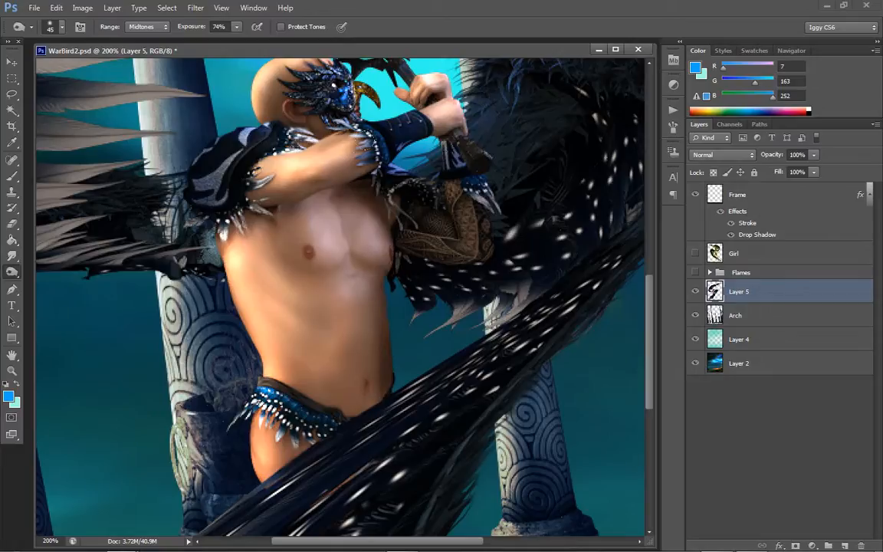
# - Burn shadows at the chest's outer edge and down the middle of the torso with a 25 px brush, using Midtones at 74% exposure
pyautogui.press('[')
pyautogui.press('[')
pyautogui.press('[')
pyautogui.press('[')
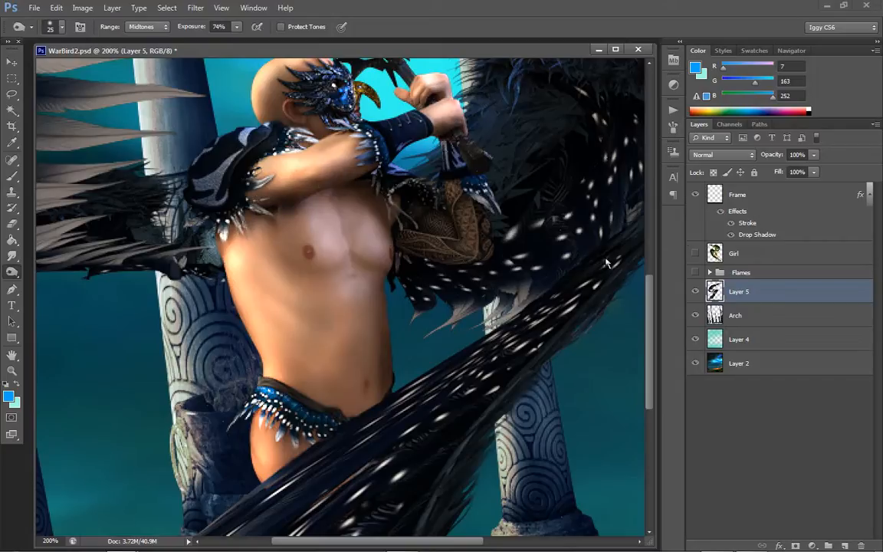
pyautogui.moveTo(392, 232)
pyautogui.mouseDown()
pyautogui.moveTo(401, 207)
pyautogui.moveTo(393, 206)
pyautogui.moveTo(395, 233)
pyautogui.mouseUp()
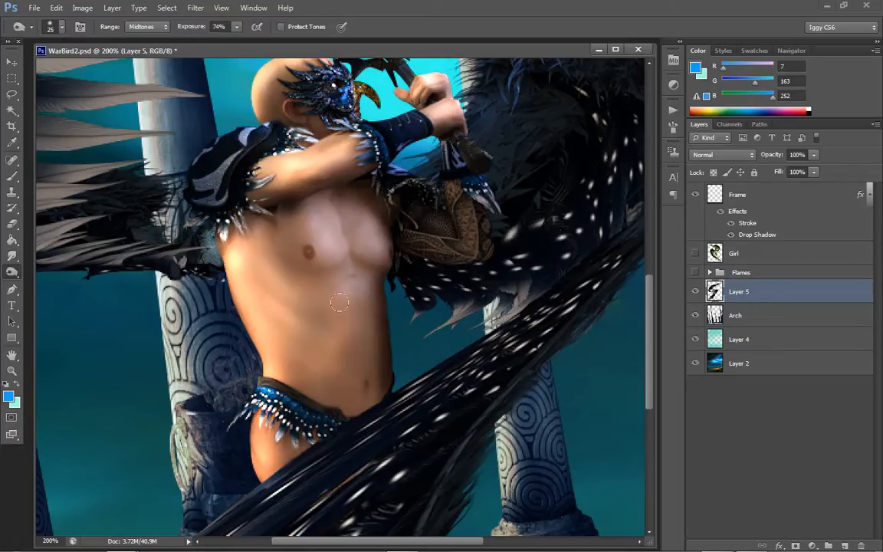
pyautogui.scroll(-5, 588, 319)
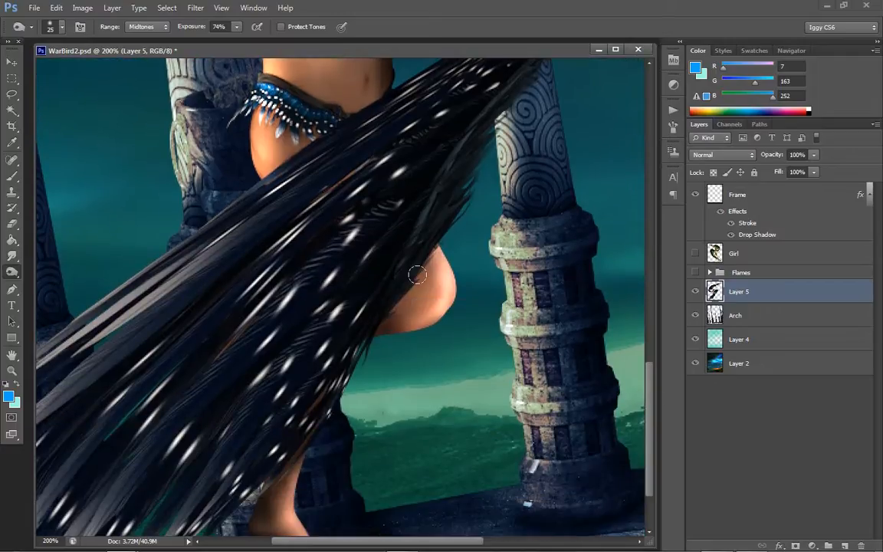
pyautogui.scroll(-3, 649, 381)
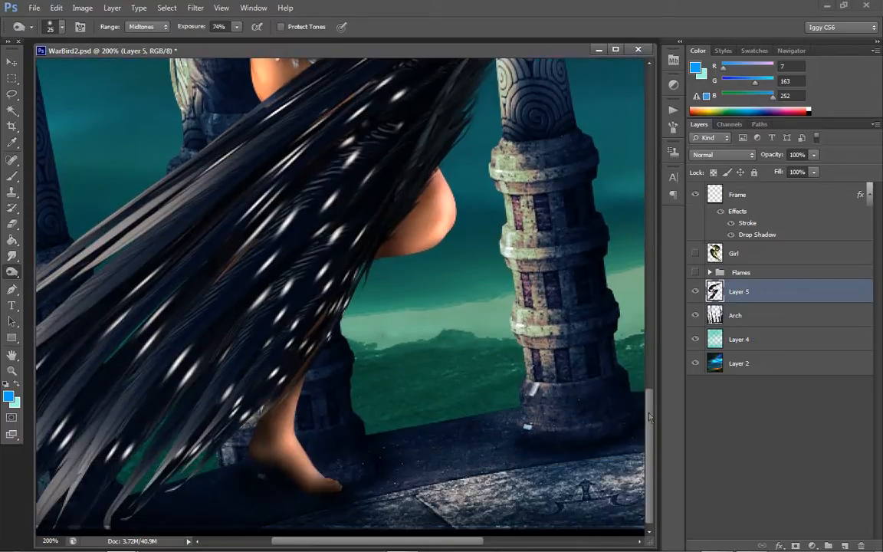
pyautogui.scroll(8, 653, 424)
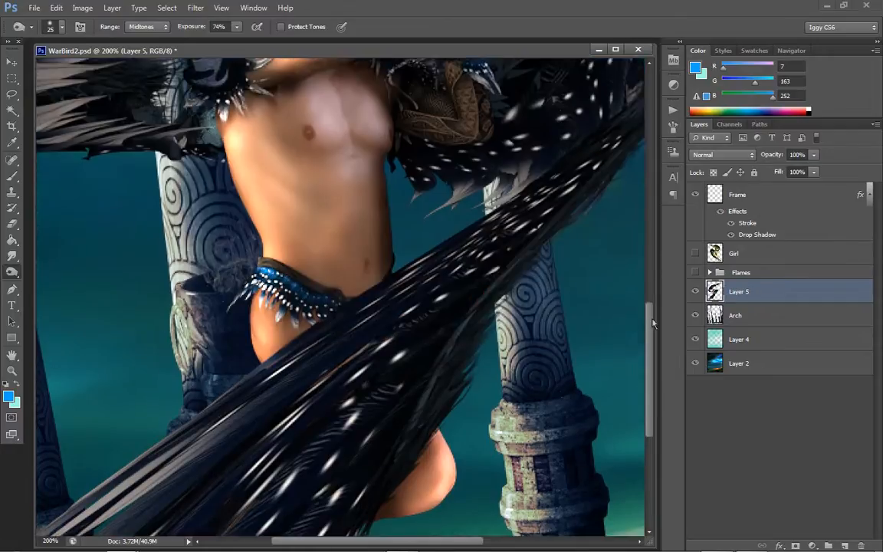
pyautogui.moveTo(331, 278)
pyautogui.mouseDown()
pyautogui.moveTo(302, 258)
pyautogui.moveTo(342, 314)
pyautogui.mouseUp()
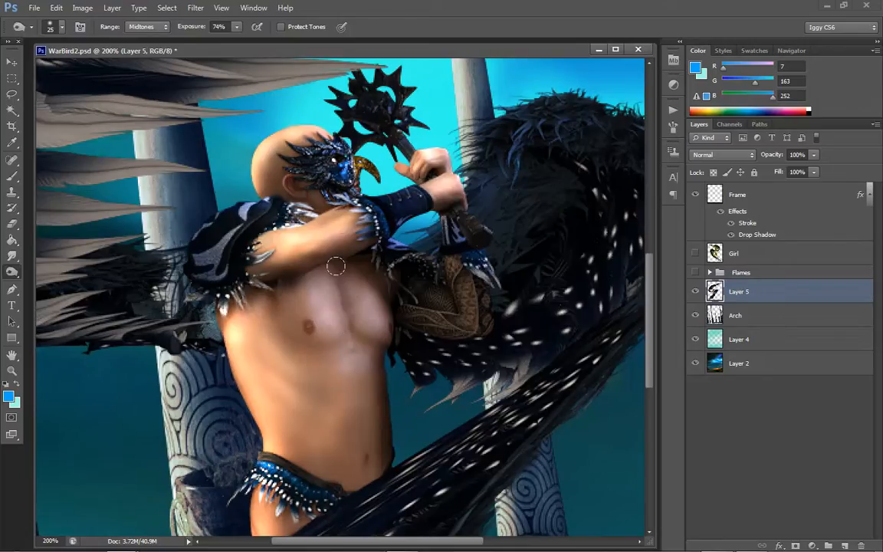
pyautogui.moveTo(335, 268); pyautogui.dragTo(355, 338)
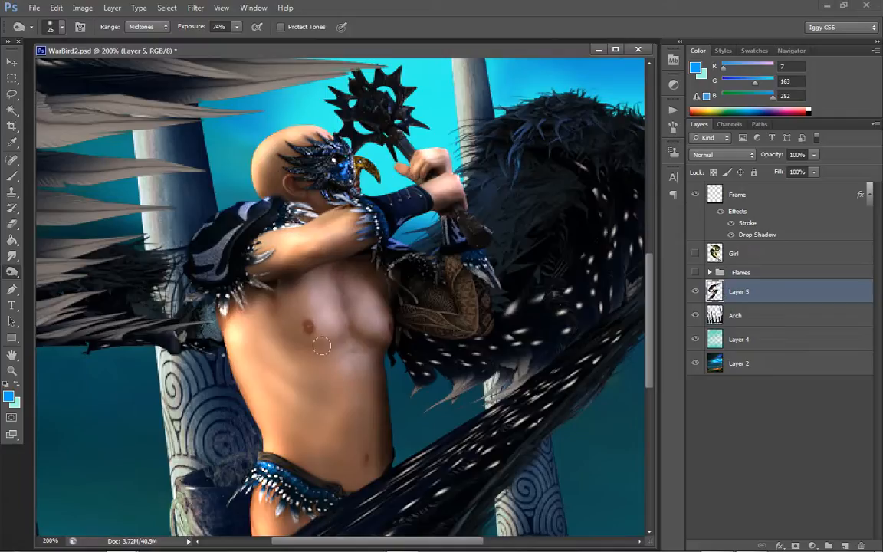
# - Blend the shading on the chest and below the nipple with a 25 px Smudge tool at 42% strength
pyautogui.click(12, 255)
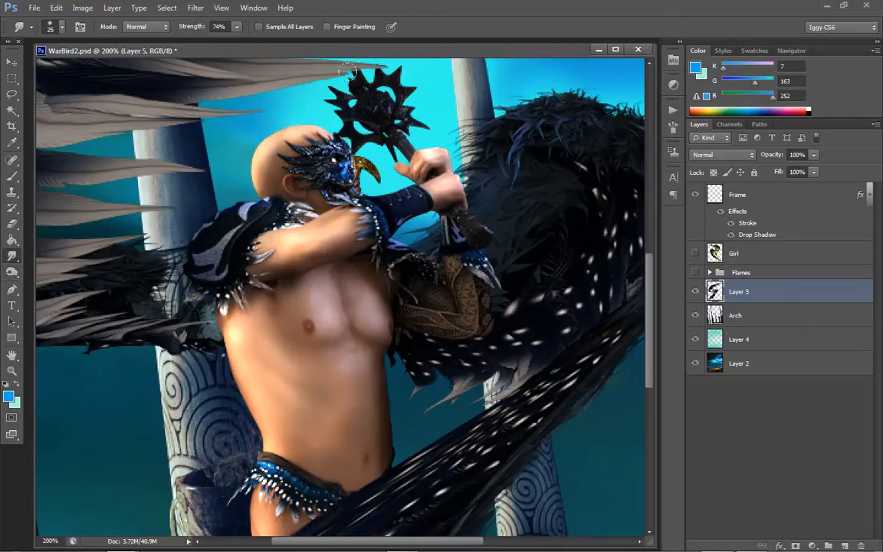
pyautogui.click(237, 26)
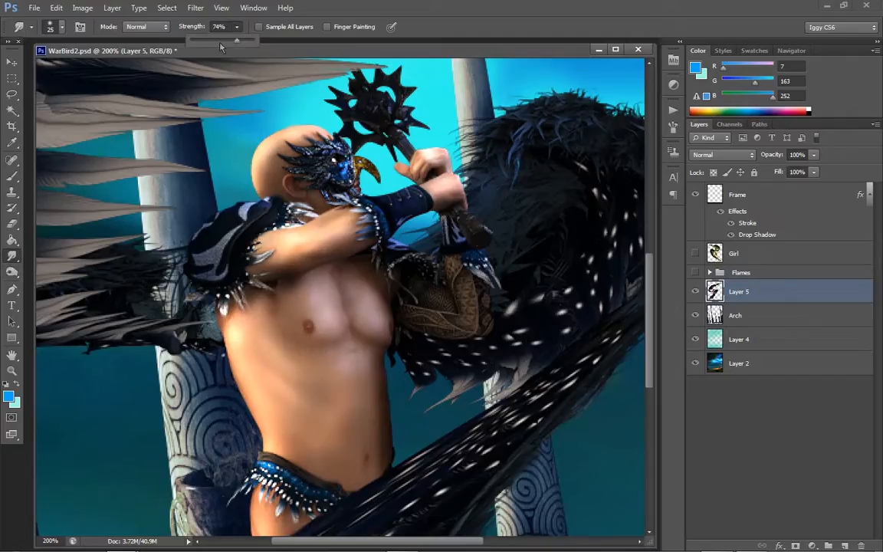
pyautogui.moveTo(228, 39); pyautogui.dragTo(217, 40)
pyautogui.click(317, 348)
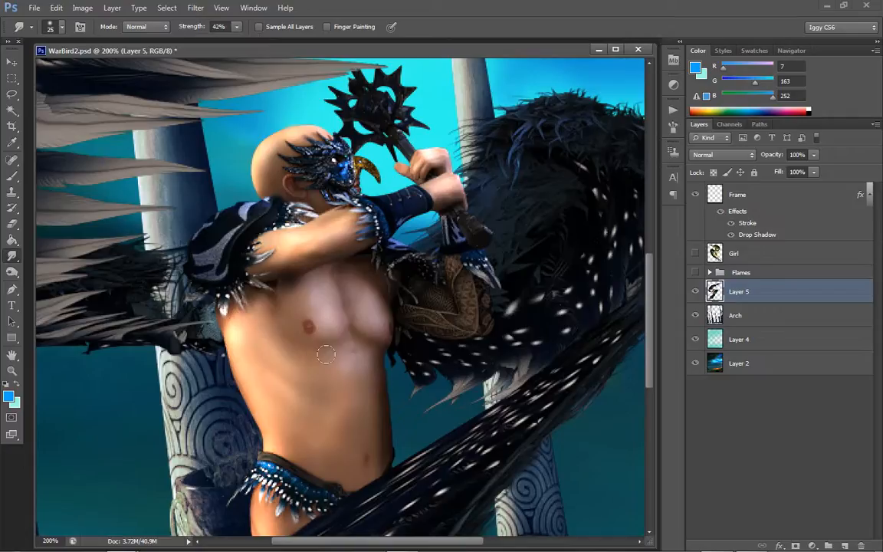
pyautogui.moveTo(330, 268); pyautogui.dragTo(334, 270)
# - Dodge highlights on the ear, the jaw and the back edge of the bald head, reducing the brush to 10 px at 24% exposure
pyautogui.scroll(4, 649, 290)
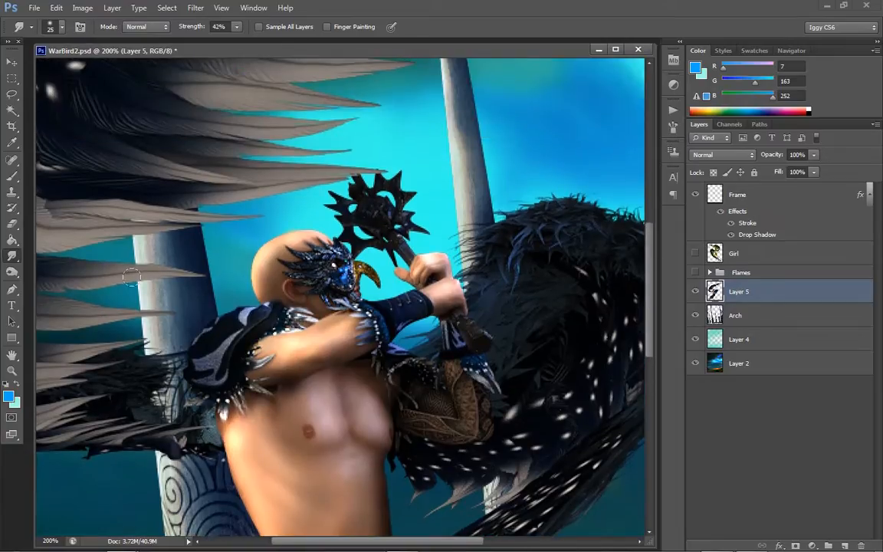
pyautogui.moveTo(11, 272); pyautogui.dragTo(50, 264)
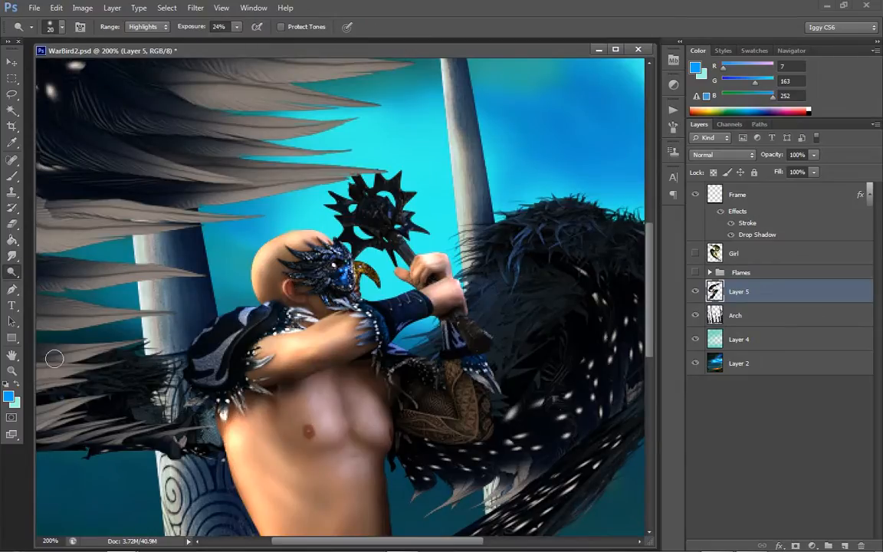
pyautogui.press('z')
pyautogui.click(299, 267)
pyautogui.click(303, 268)
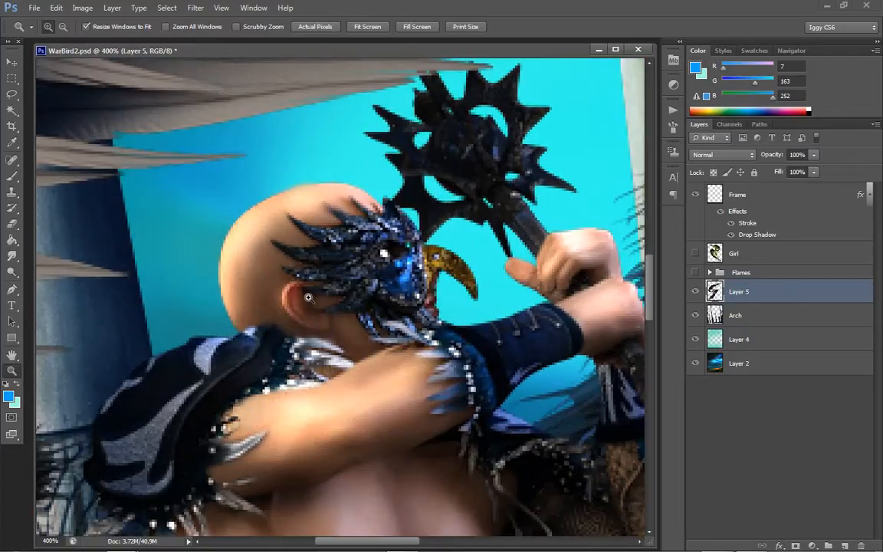
pyautogui.click(318, 279)
pyautogui.click(11, 271)
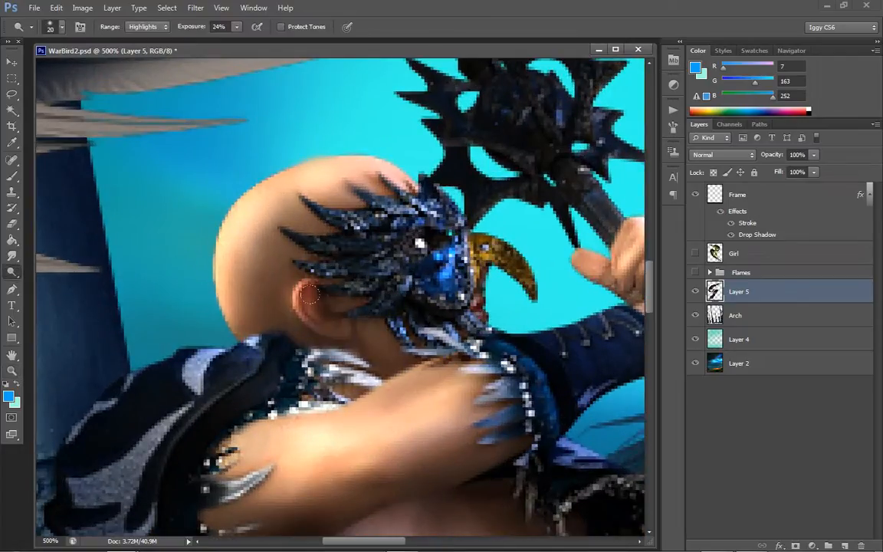
pyautogui.moveTo(303, 288)
pyautogui.mouseDown()
pyautogui.moveTo(302, 310)
pyautogui.moveTo(323, 328)
pyautogui.mouseUp()
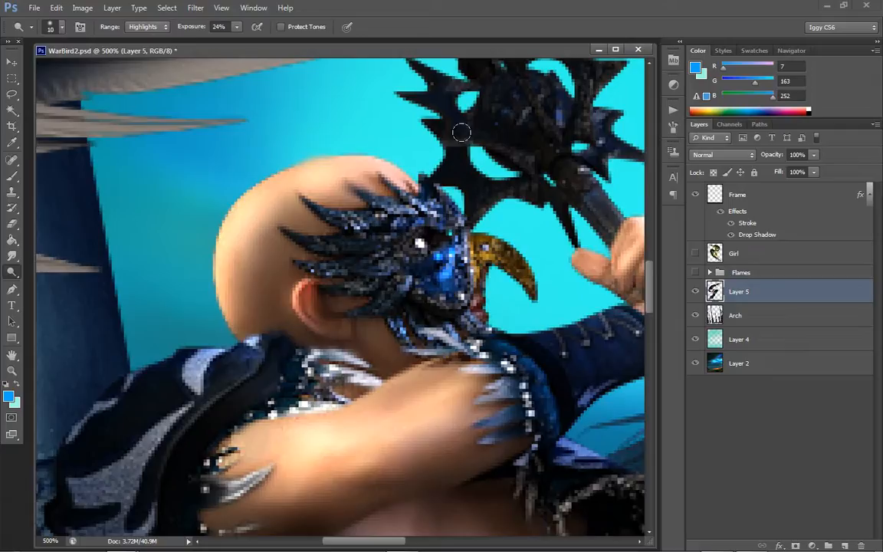
pyautogui.moveTo(347, 328); pyautogui.dragTo(345, 323)
pyautogui.moveTo(319, 155)
pyautogui.mouseDown()
pyautogui.moveTo(357, 153)
pyautogui.moveTo(267, 179)
pyautogui.moveTo(223, 231)
pyautogui.mouseUp()
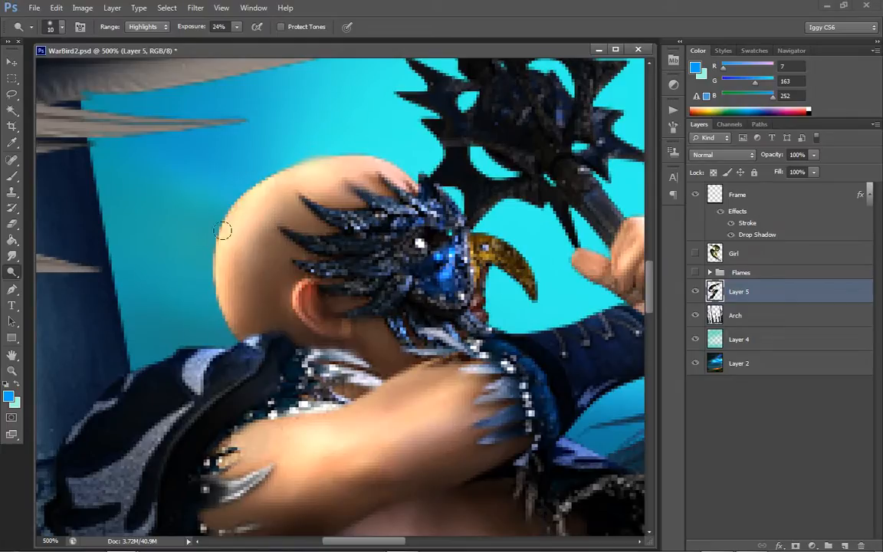
# - Smooth the edge of the bald head with a 9 px Smudge tool at 42% strength
pyautogui.click(12, 239)
pyautogui.click(13, 254)
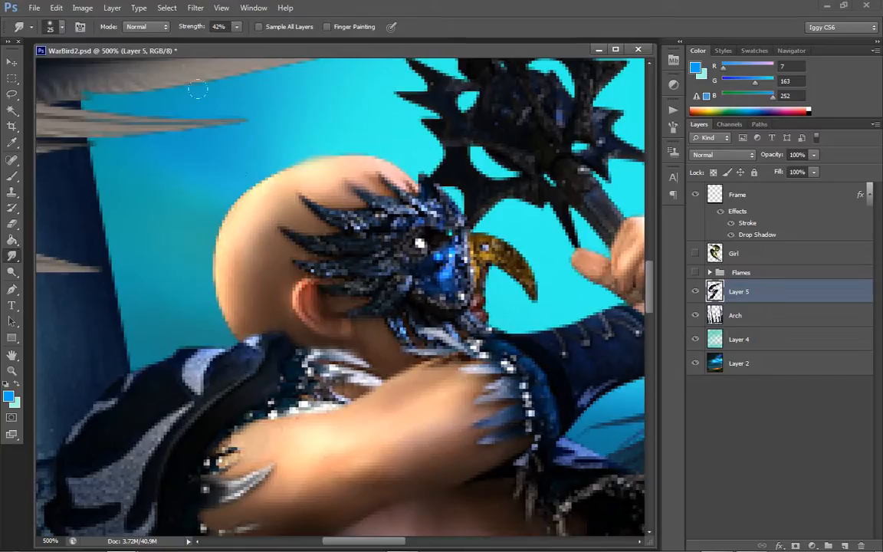
pyautogui.press('[')
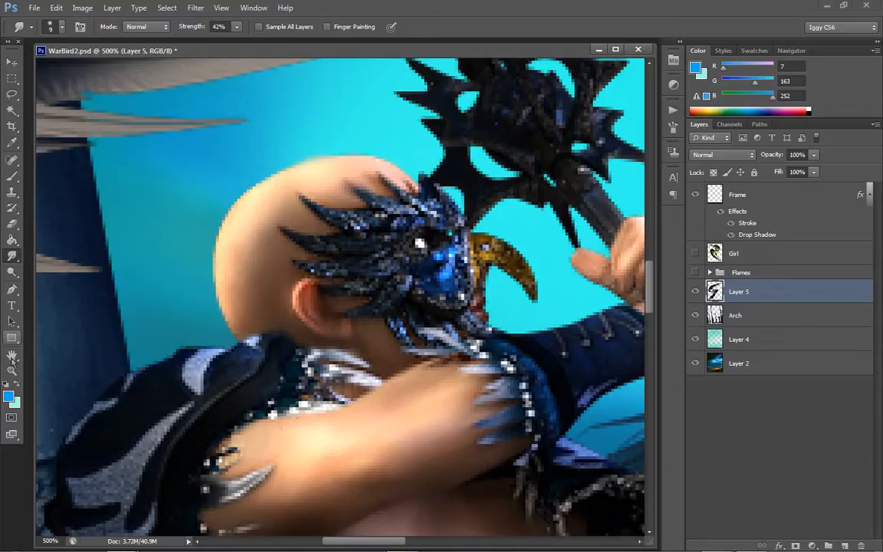
pyautogui.press('z')
# - Dodge the front of the bird mask with a 10 px brush, using Highlights at 24% exposure
pyautogui.click(12, 271)
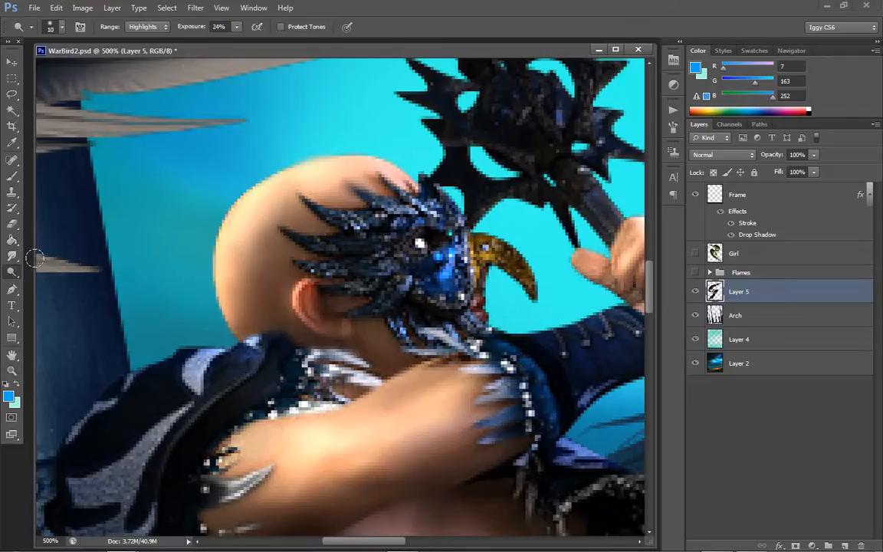
pyautogui.moveTo(454, 255)
pyautogui.mouseDown()
pyautogui.moveTo(430, 283)
pyautogui.moveTo(393, 246)
pyautogui.mouseUp()
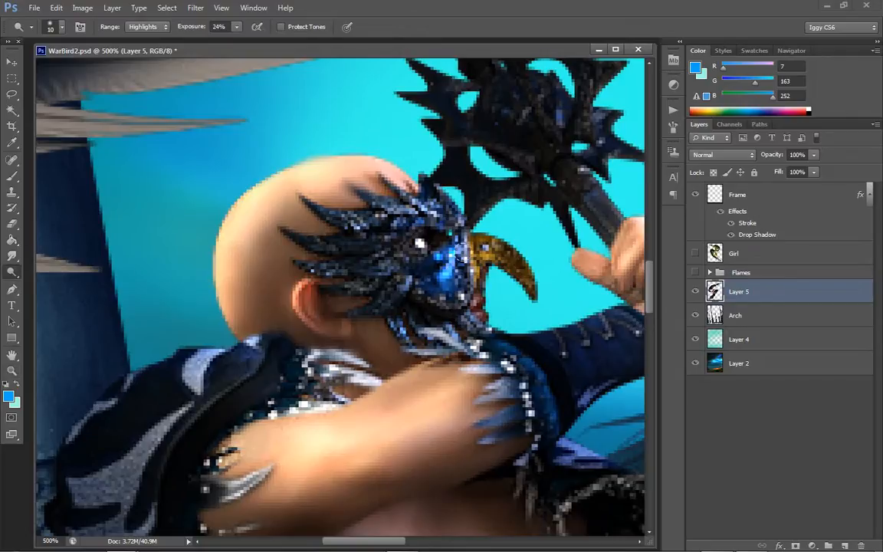
pyautogui.moveTo(481, 234)
pyautogui.mouseDown()
pyautogui.moveTo(515, 249)
pyautogui.moveTo(532, 263)
pyautogui.moveTo(522, 265)
pyautogui.moveTo(538, 294)
pyautogui.moveTo(455, 224)
pyautogui.moveTo(433, 188)
pyautogui.moveTo(481, 246)
pyautogui.moveTo(502, 219)
pyautogui.mouseUp()
# - Raise the Dodge exposure to 81% and brighten the mask's face, golden beak and swept-back feathers
pyautogui.click(236, 28)
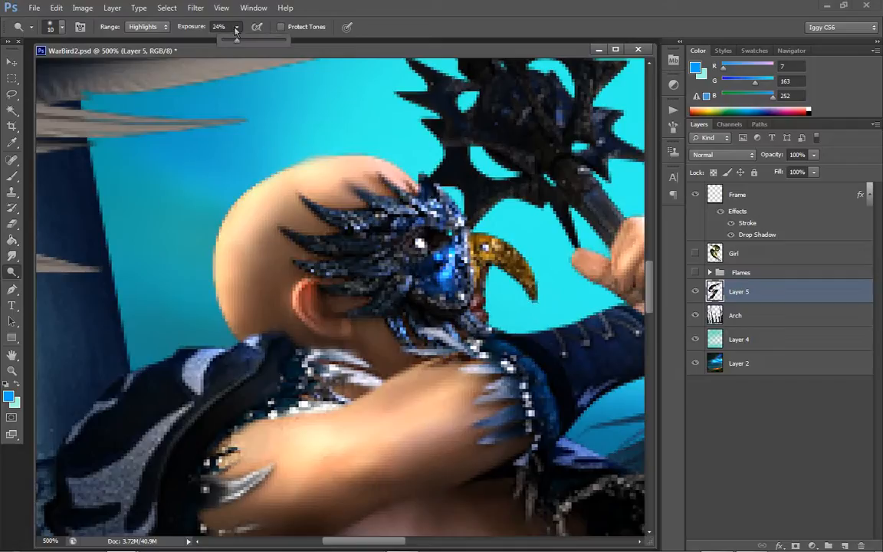
pyautogui.moveTo(270, 47); pyautogui.dragTo(275, 47)
pyautogui.click(406, 238)
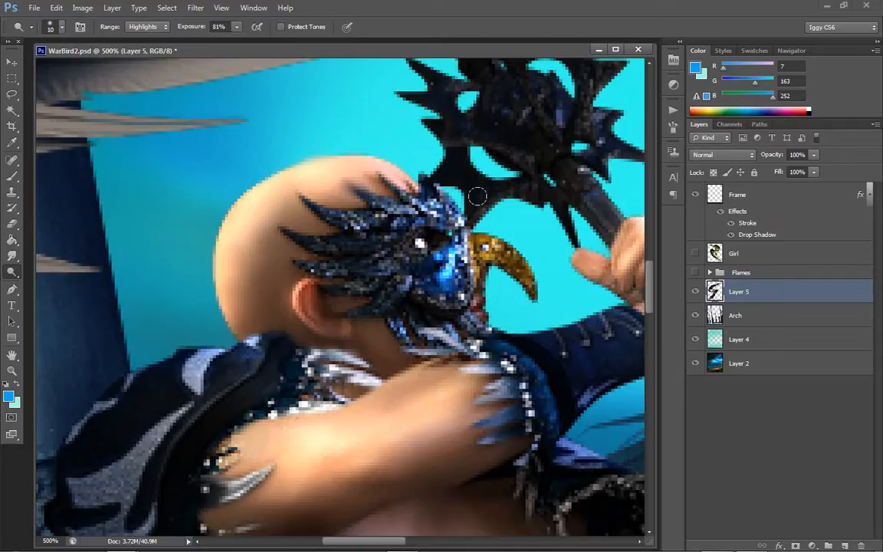
pyautogui.moveTo(418, 191)
pyautogui.mouseDown()
pyautogui.moveTo(389, 163)
pyautogui.moveTo(425, 201)
pyautogui.mouseUp()
pyautogui.moveTo(389, 168); pyautogui.dragTo(524, 293)
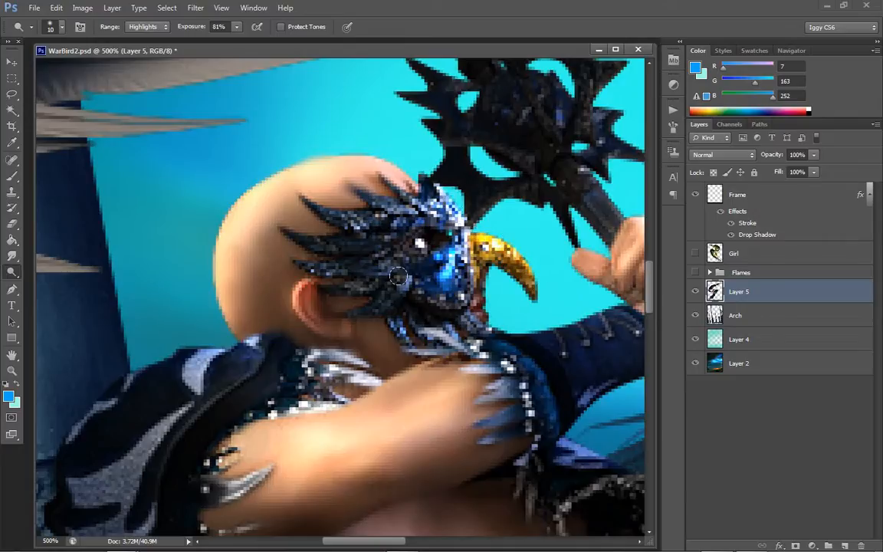
pyautogui.moveTo(340, 203)
pyautogui.mouseDown()
pyautogui.moveTo(306, 198)
pyautogui.moveTo(378, 246)
pyautogui.moveTo(278, 218)
pyautogui.moveTo(343, 230)
pyautogui.moveTo(307, 221)
pyautogui.mouseUp()
pyautogui.moveTo(341, 278)
pyautogui.mouseDown()
pyautogui.moveTo(414, 294)
pyautogui.moveTo(394, 278)
pyautogui.mouseUp()
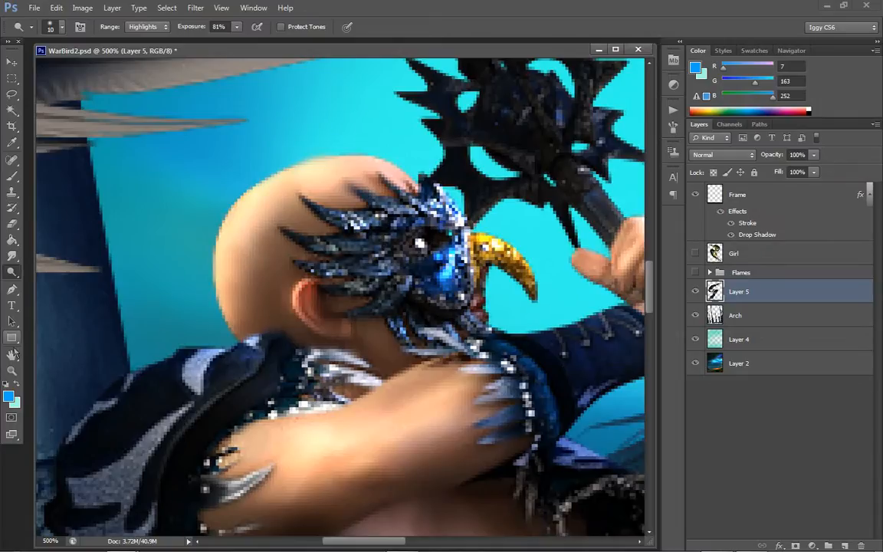
# - Examine the whole composition and the shoulder feathers and forearm up close, with the Brush tool reduced below 10 px
pyautogui.press('z')
pyautogui.rightClick(400, 368)
pyautogui.click(447, 375)
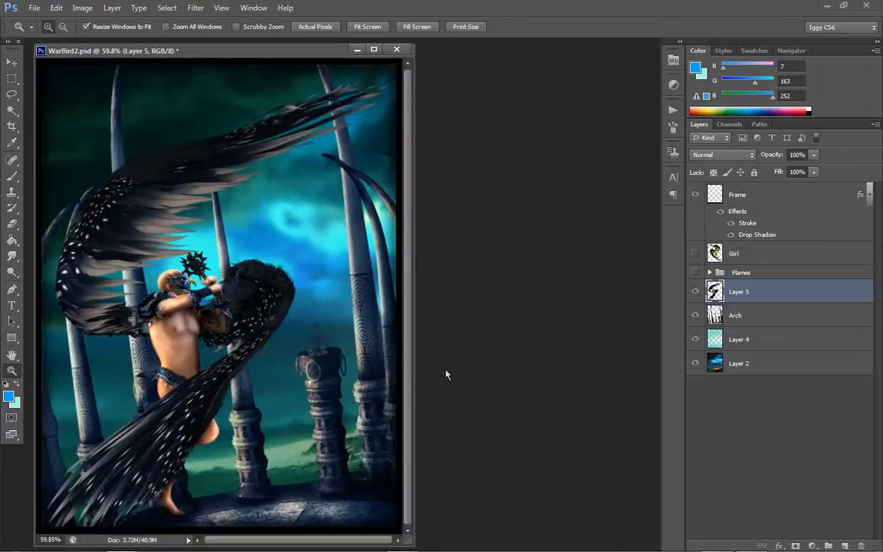
pyautogui.click(167, 324)
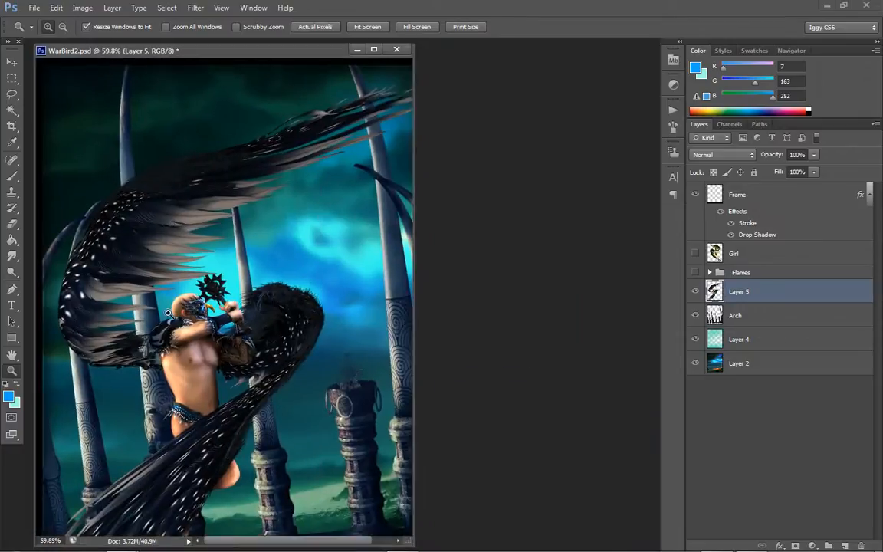
pyautogui.click(290, 266)
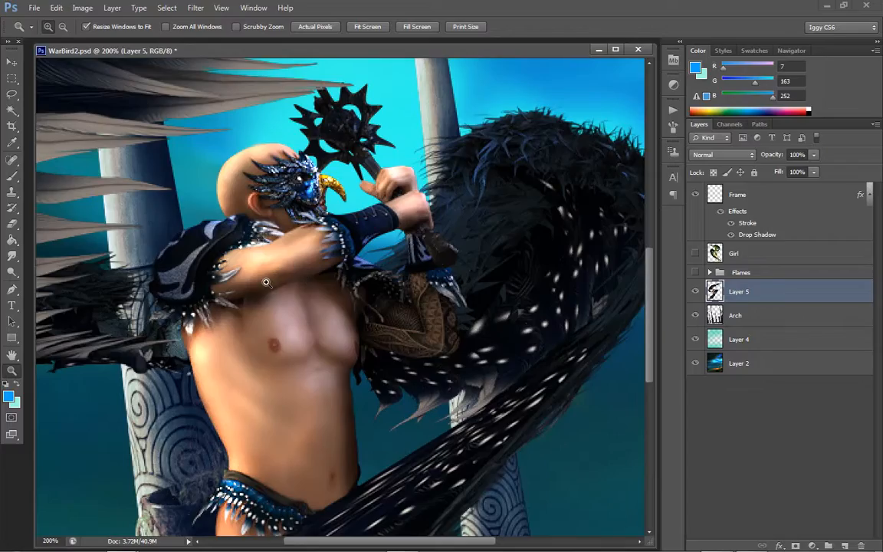
pyautogui.click(266, 282)
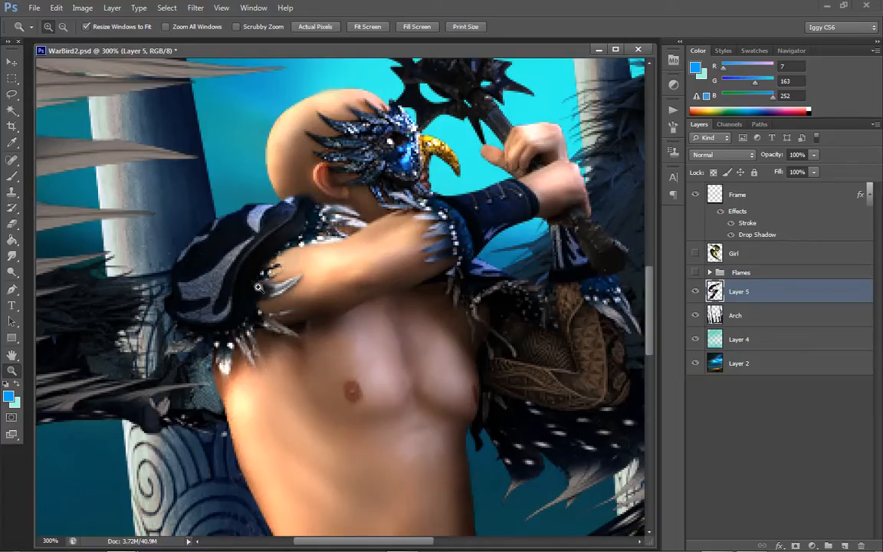
pyautogui.click(338, 292)
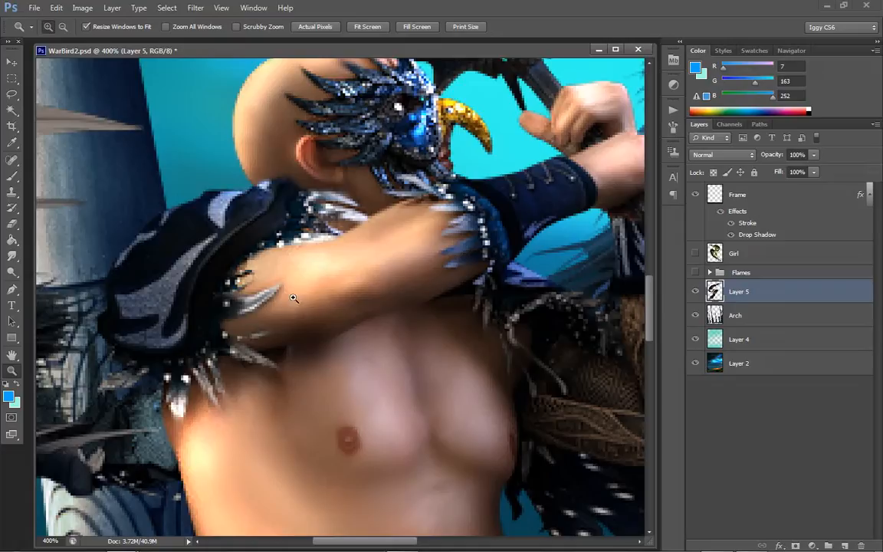
pyautogui.click(12, 176)
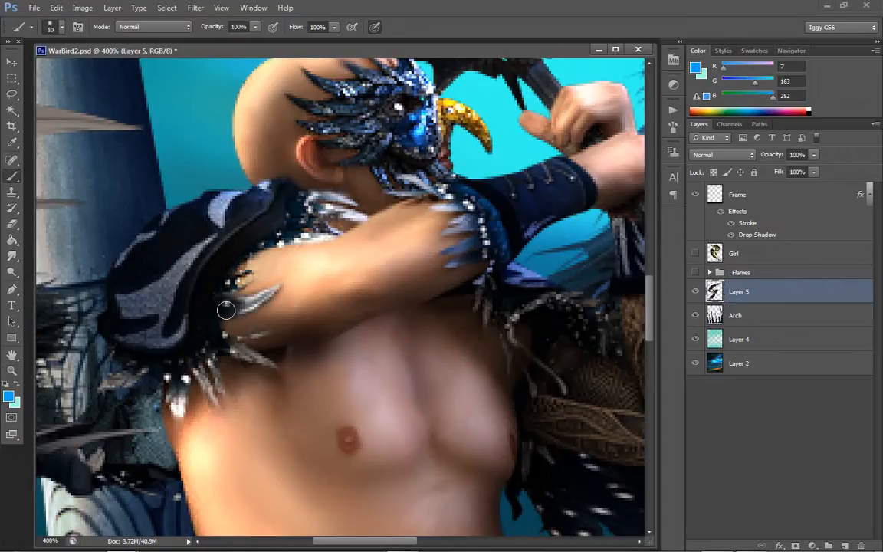
pyautogui.press('[')
pyautogui.press('[')
# - Fit the whole artwork in view, make the Flames group visible and select it
pyautogui.click(12, 370)
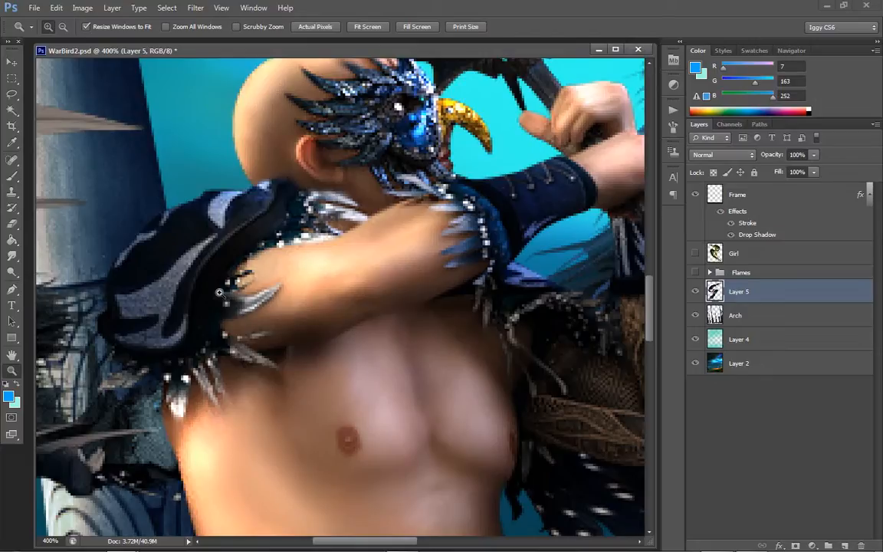
pyautogui.rightClick(364, 315)
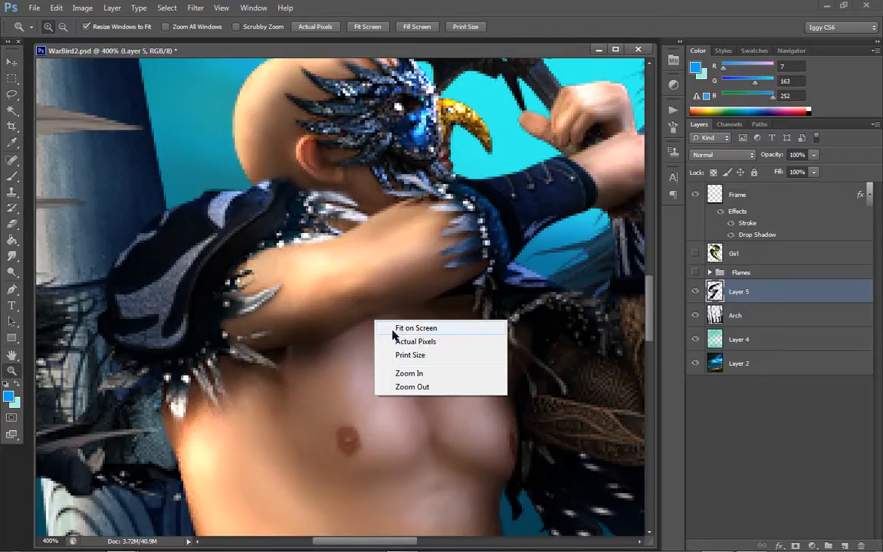
pyautogui.click(406, 327)
pyautogui.click(282, 345)
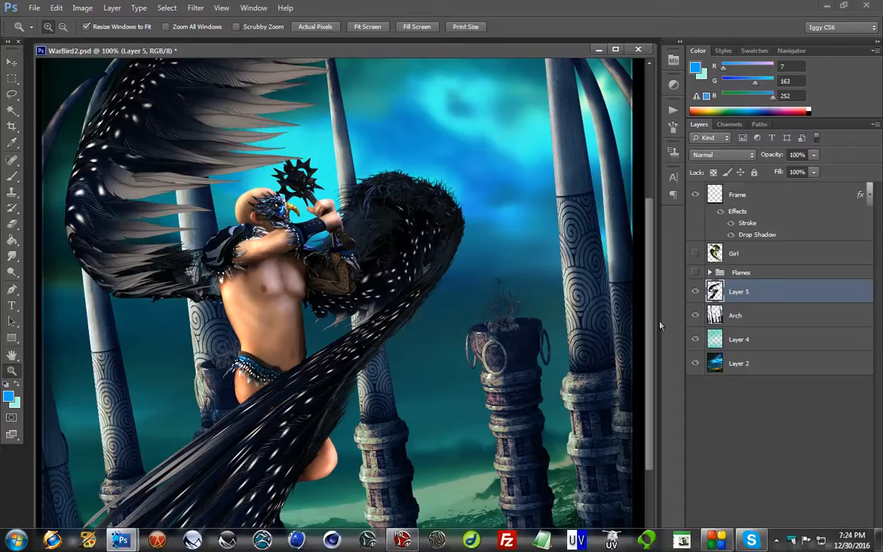
pyautogui.rightClick(477, 362)
pyautogui.click(484, 367)
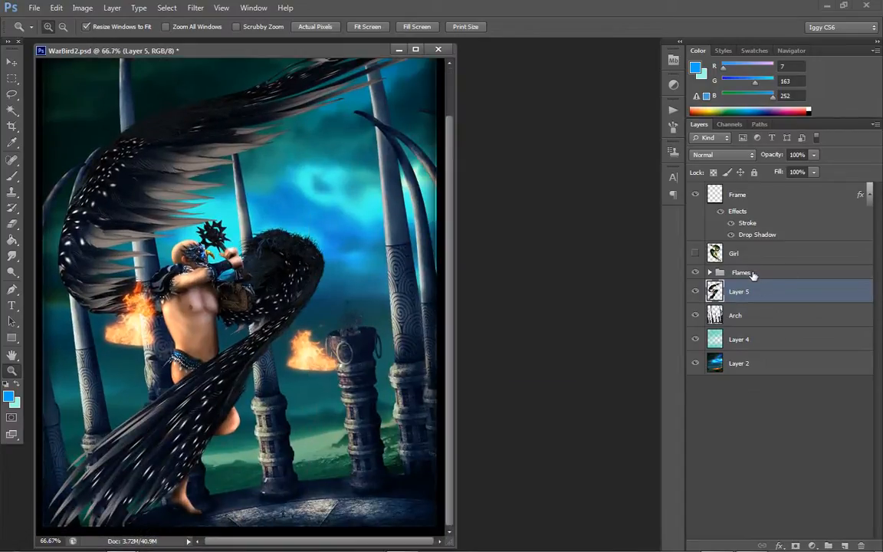
pyautogui.click(753, 274)
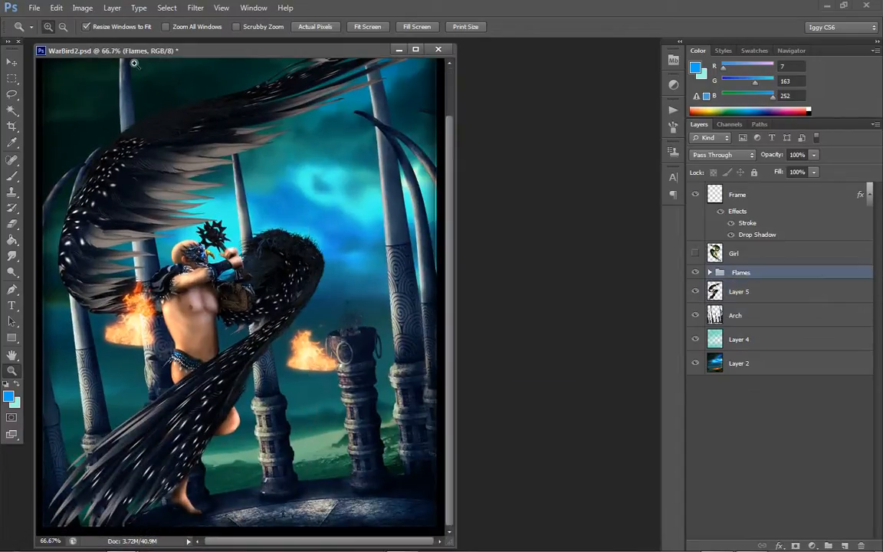
# - Flip the whole Flames group horizontally
pyautogui.click(56, 8)
pyautogui.moveTo(114, 246)
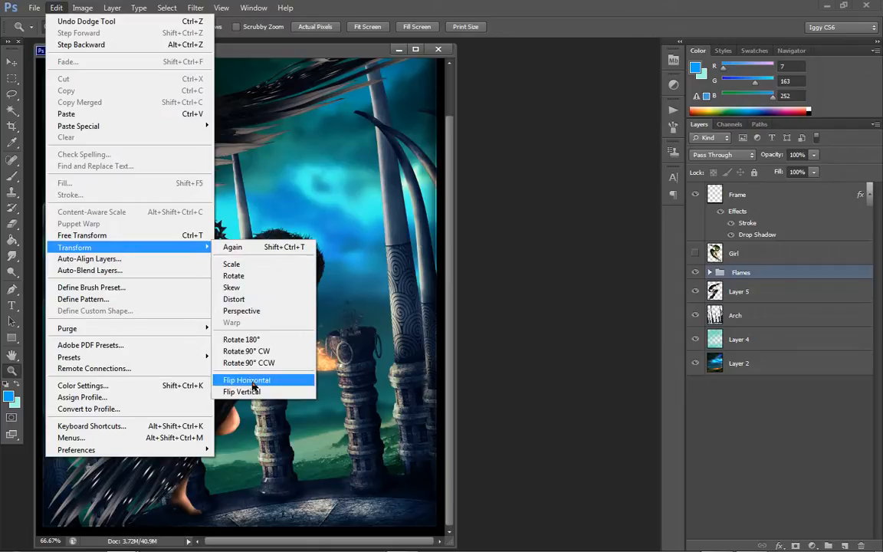
pyautogui.click(252, 382)
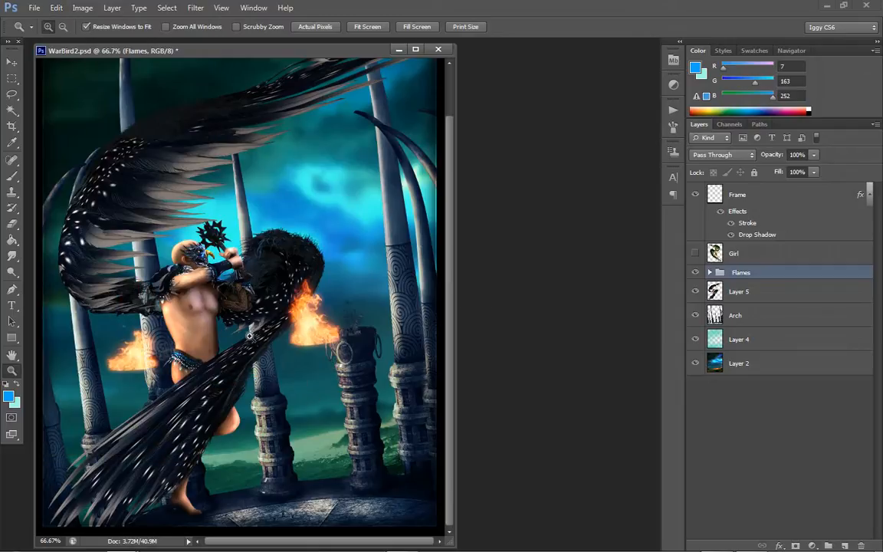
# - Move the Flames group so its fires sit in the two pillar braziers, and place the group beneath Layer 5
pyautogui.click(227, 302)
pyautogui.click(11, 61)
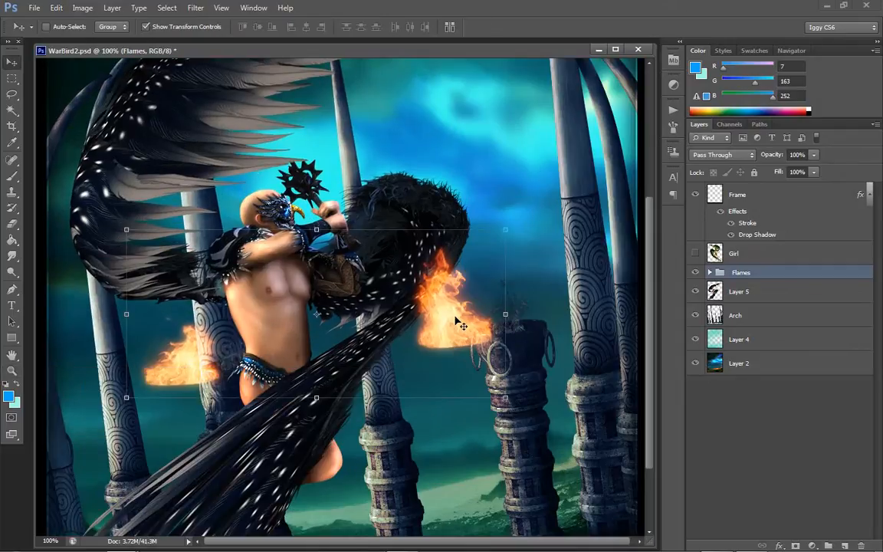
pyautogui.moveTo(462, 312); pyautogui.dragTo(507, 305)
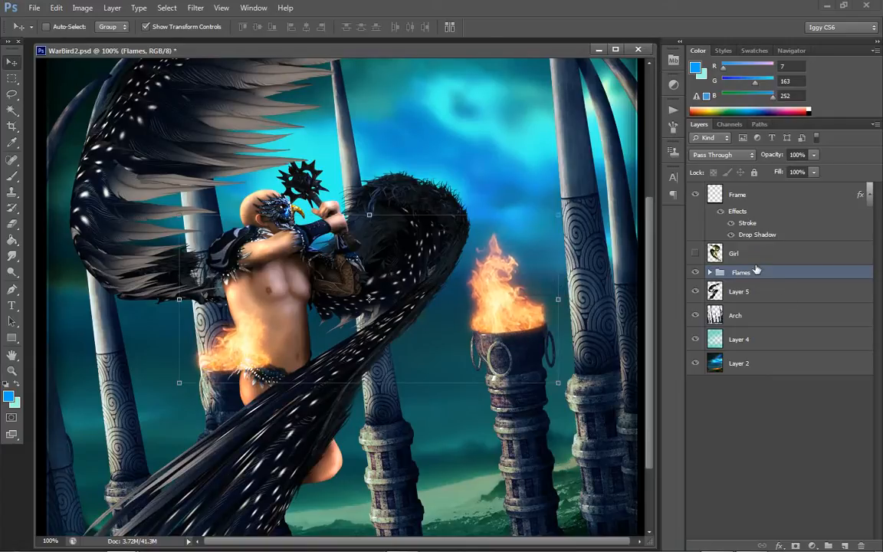
pyautogui.moveTo(751, 289); pyautogui.dragTo(747, 264)
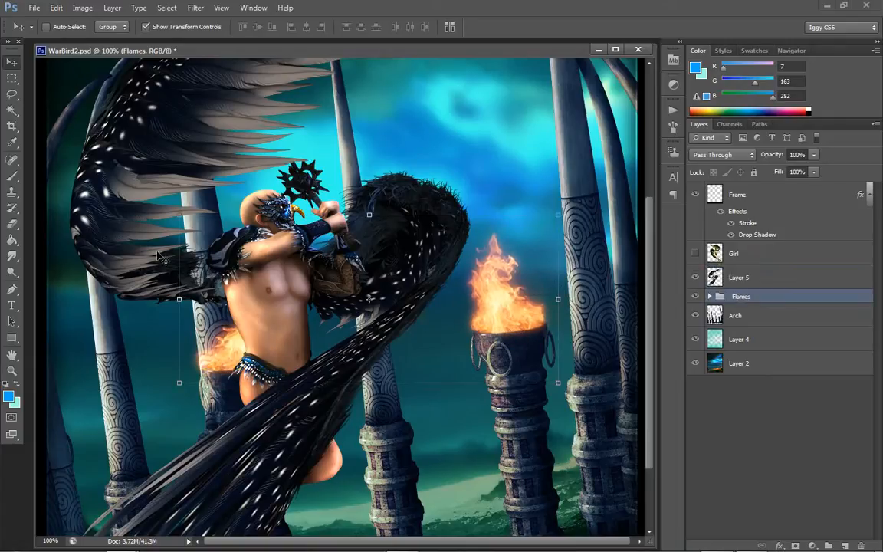
# - Examine the repositioned flames and the overall composition, alternating between the full artwork and a closer look at the figure
pyautogui.click(12, 370)
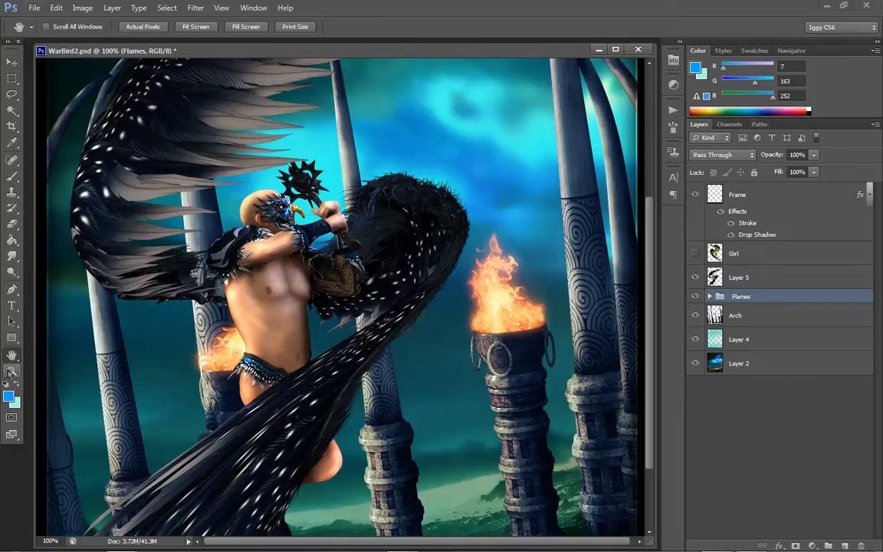
pyautogui.rightClick(419, 290)
pyautogui.click(482, 309)
pyautogui.rightClick(450, 297)
pyautogui.click(471, 305)
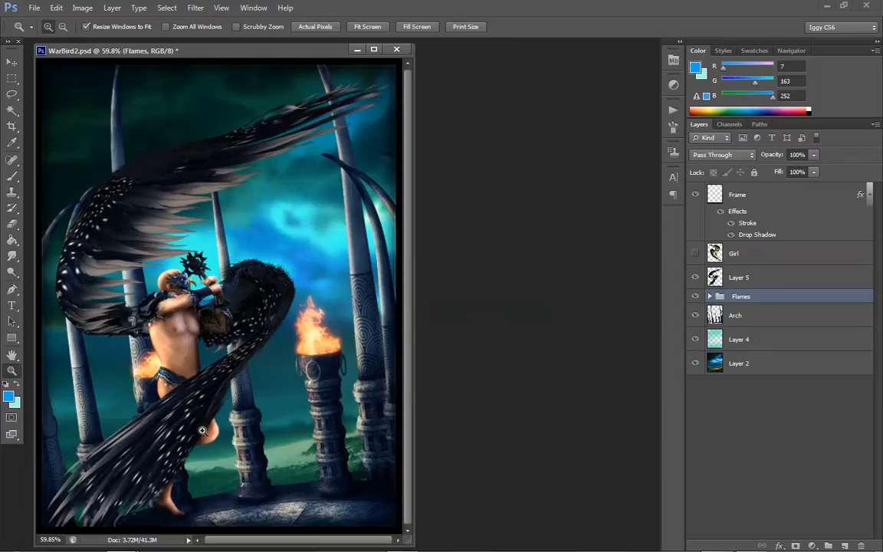
pyautogui.click(217, 350)
pyautogui.click(217, 349)
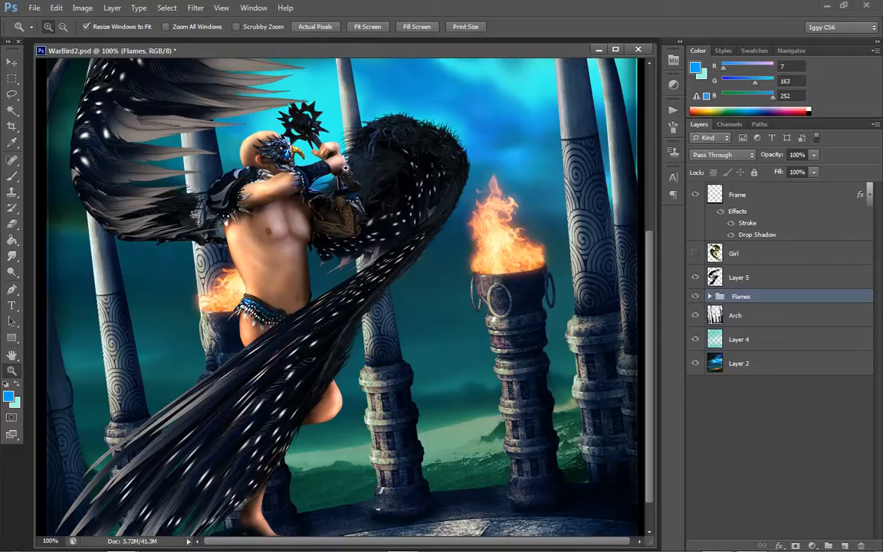
pyautogui.rightClick(312, 152)
pyautogui.click(325, 157)
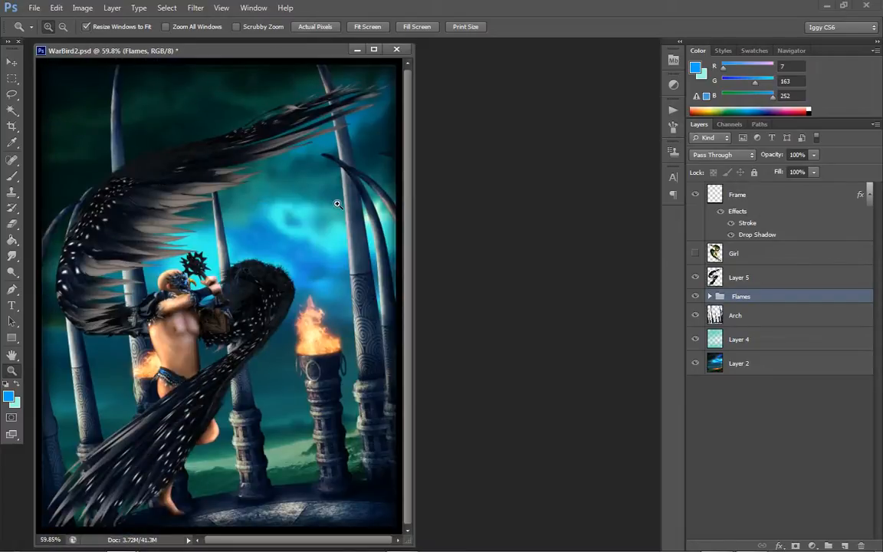
pyautogui.rightClick(198, 148)
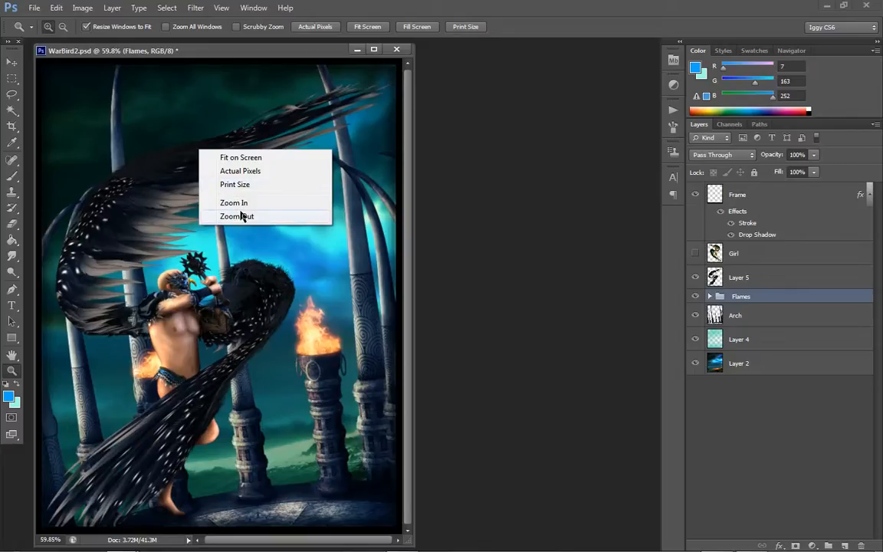
pyautogui.click(242, 216)
pyautogui.moveTo(176, 52); pyautogui.dragTo(282, 80)
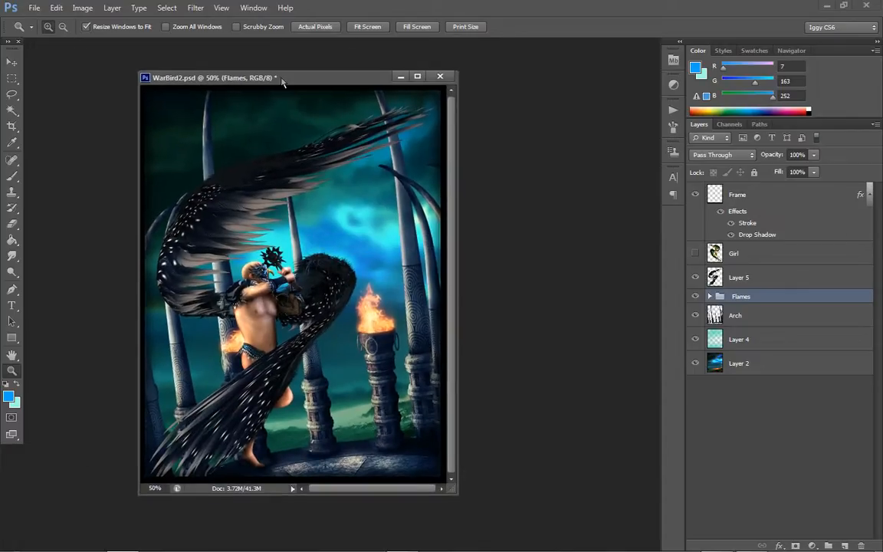
# - Desaturate Layer 4 with Hue/Saturation by setting Saturation to -100
pyautogui.click(742, 339)
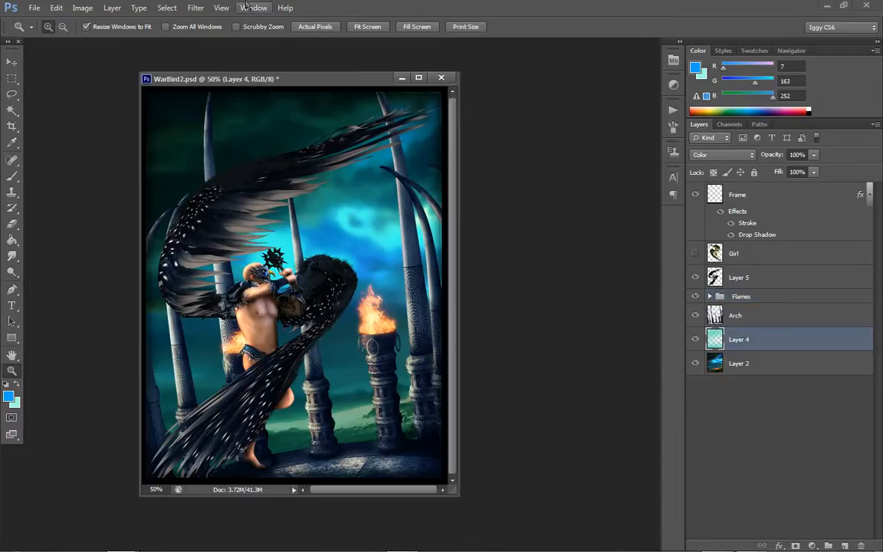
pyautogui.click(82, 7)
pyautogui.moveTo(86, 40)
pyautogui.click(237, 93)
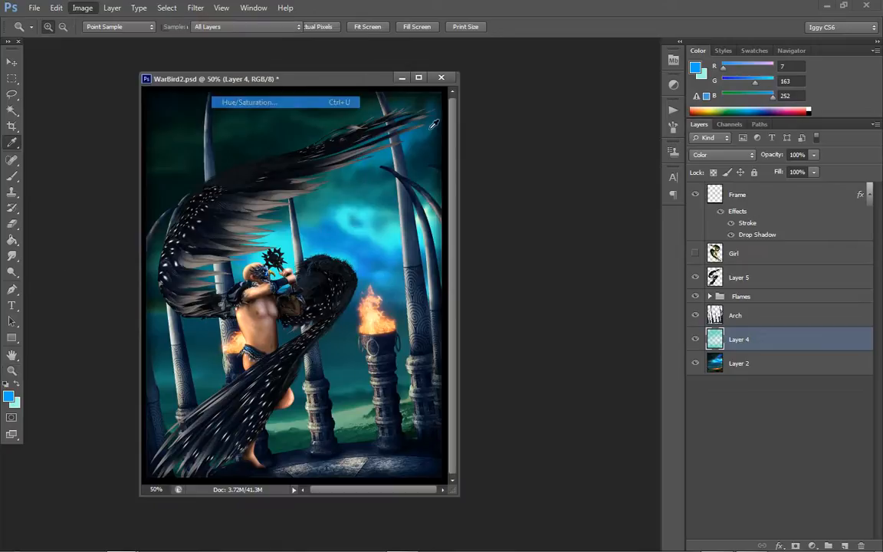
pyautogui.moveTo(656, 248); pyautogui.dragTo(629, 248)
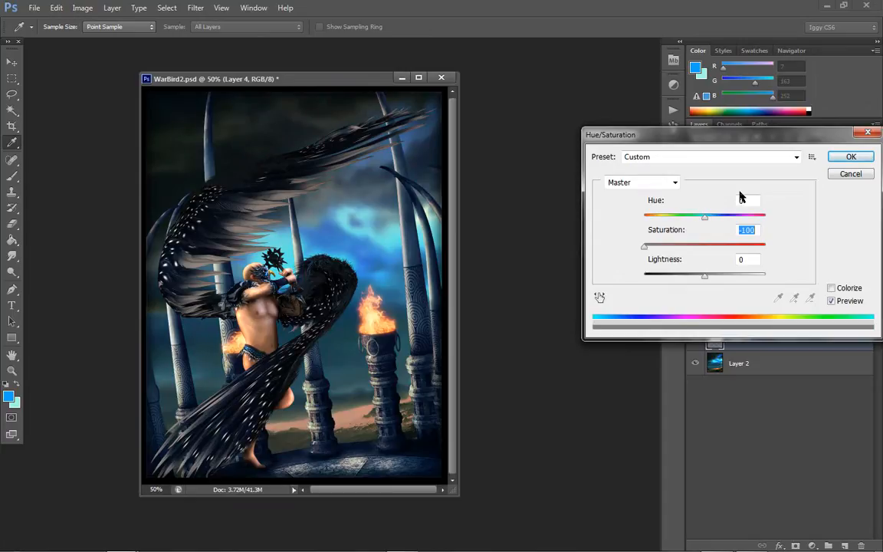
pyautogui.press('Return')
pyautogui.press('z')
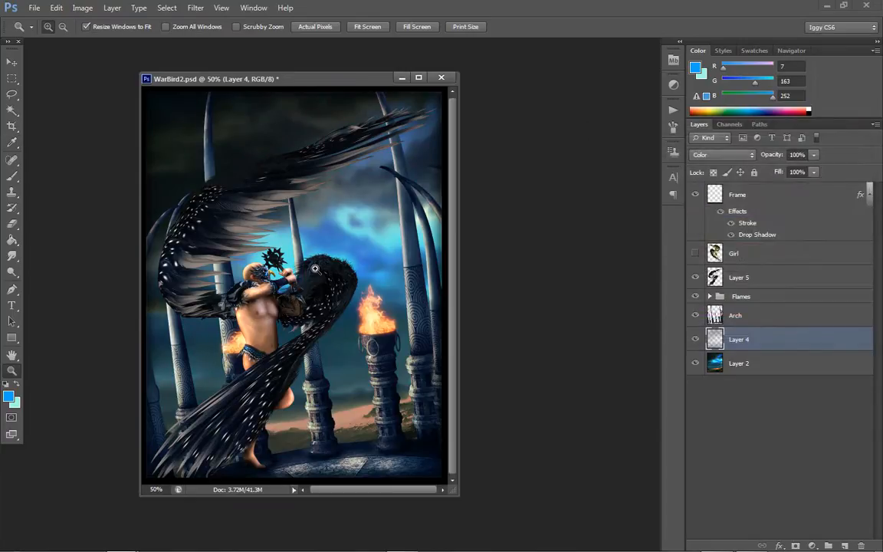
pyautogui.click(314, 268)
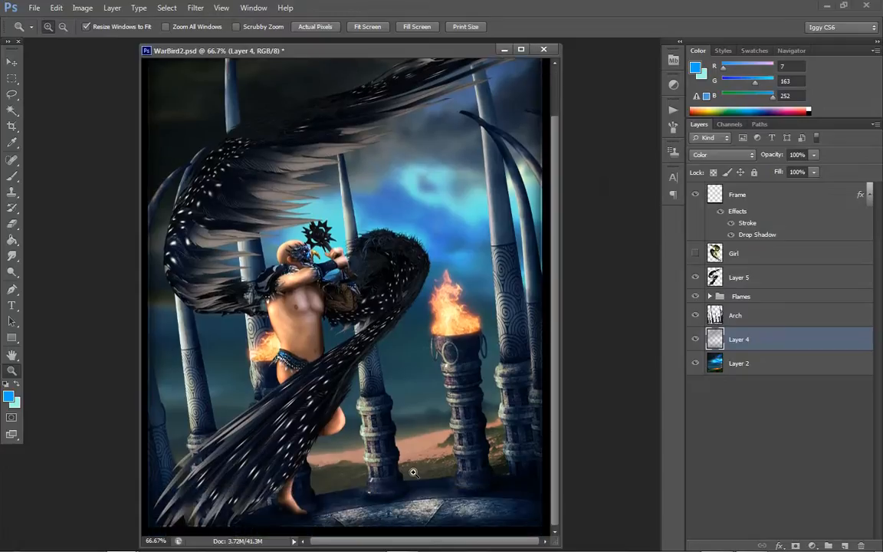
pyautogui.click(347, 419)
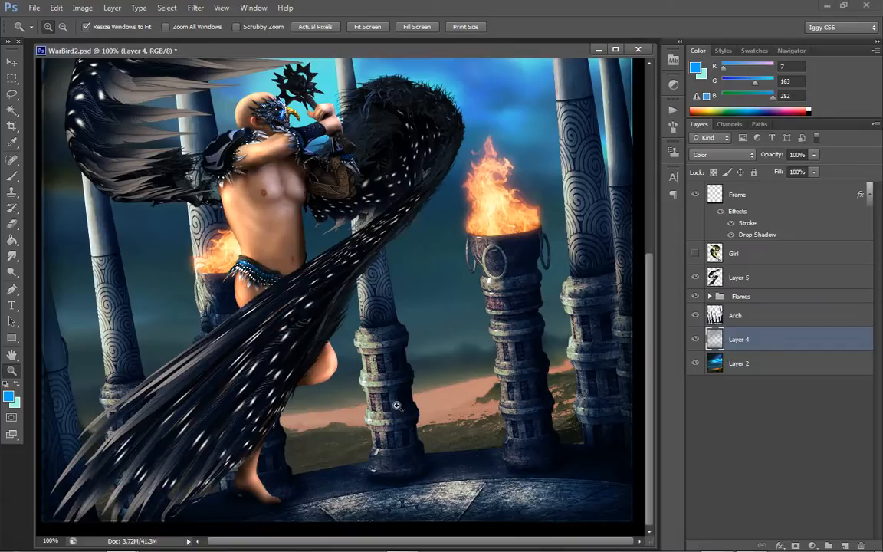
pyautogui.click(13, 257)
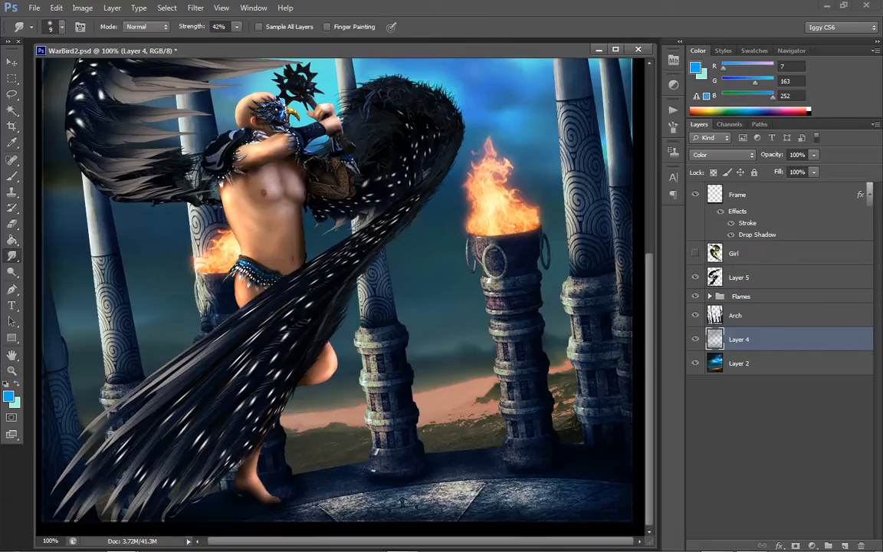
pyautogui.press(']')
pyautogui.press(']')
pyautogui.press(']')
pyautogui.press(']')
pyautogui.press('[')
pyautogui.press('[')
pyautogui.press('[')
# - Burn the ground behind the pillars on Layer 2 with a large brush up to 200 px, using Midtones at 74% exposure
pyautogui.moveTo(13, 271); pyautogui.dragTo(69, 266)
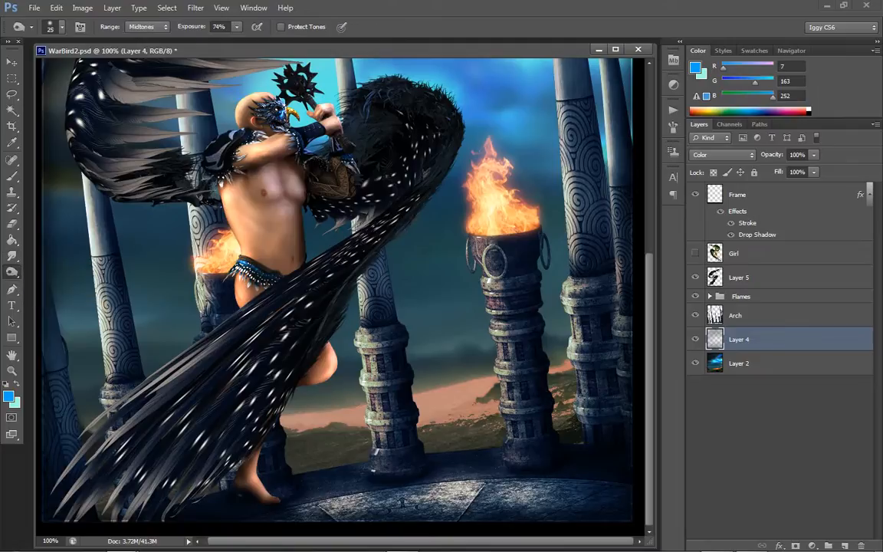
pyautogui.press(']')
pyautogui.press(']')
pyautogui.press(']')
pyautogui.press(']')
pyautogui.press(']')
pyautogui.press(']')
pyautogui.press(']')
pyautogui.press(']')
pyautogui.click(749, 365)
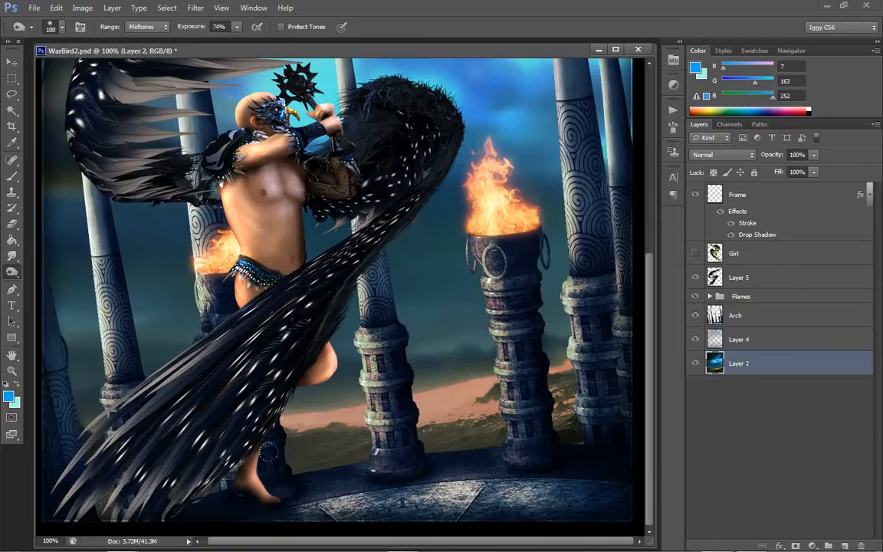
pyautogui.moveTo(268, 452); pyautogui.dragTo(473, 428)
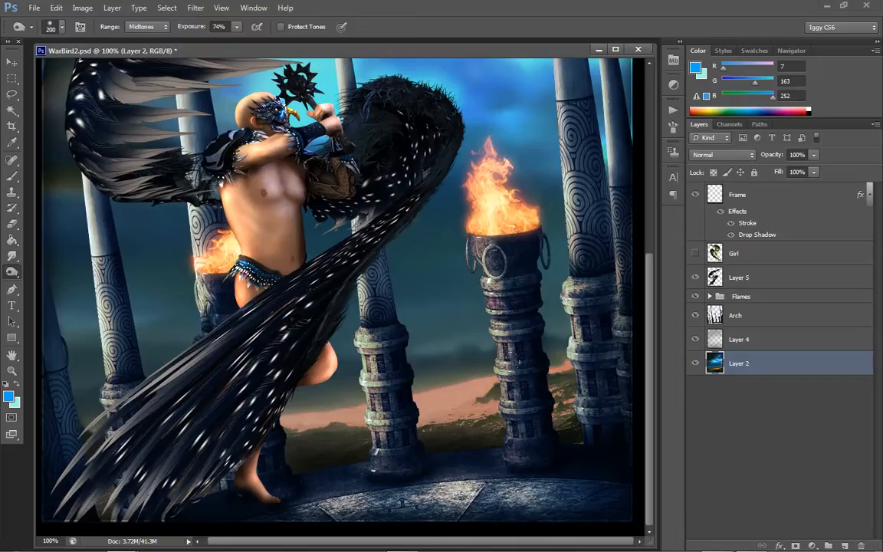
pyautogui.moveTo(475, 357); pyautogui.dragTo(387, 361)
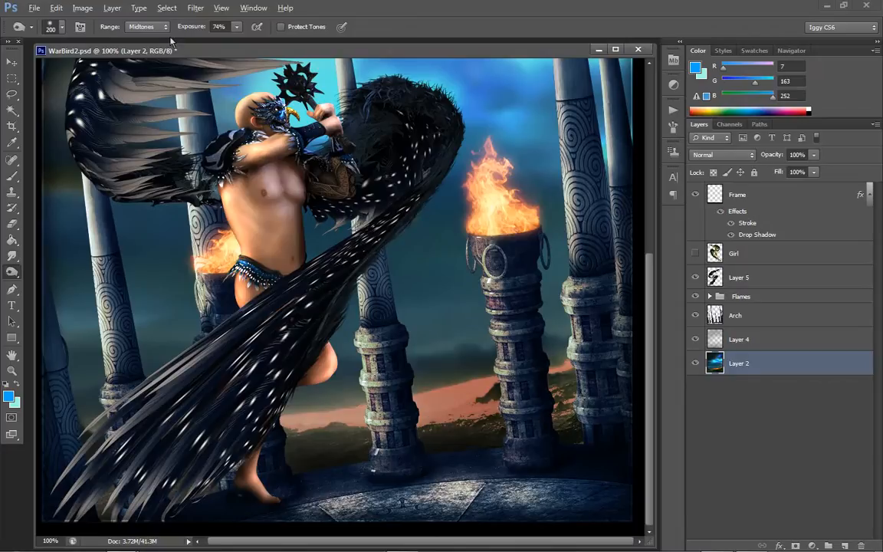
# - Switch the Burn range to Highlights and darken the pale strip of land behind the pillars
pyautogui.click(147, 26)
pyautogui.click(139, 58)
pyautogui.moveTo(544, 351)
pyautogui.mouseDown()
pyautogui.moveTo(497, 366)
pyautogui.moveTo(216, 393)
pyautogui.moveTo(467, 357)
pyautogui.moveTo(419, 370)
pyautogui.moveTo(543, 358)
pyautogui.moveTo(521, 371)
pyautogui.mouseUp()
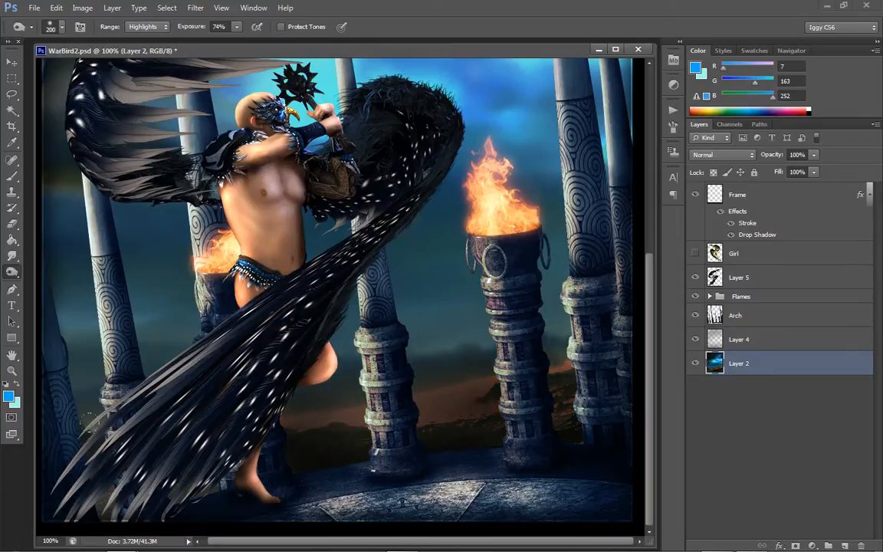
pyautogui.moveTo(467, 383); pyautogui.dragTo(251, 411)
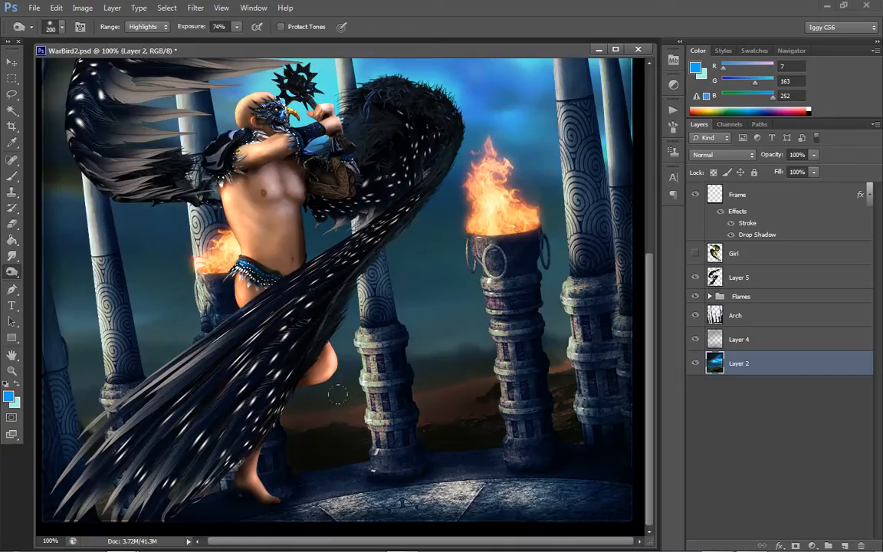
pyautogui.moveTo(338, 394); pyautogui.dragTo(365, 421)
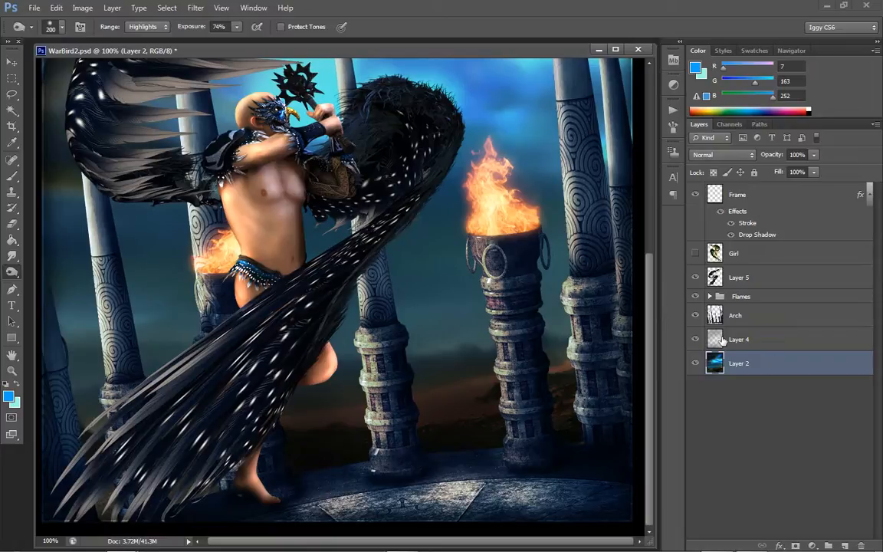
# - Add a new layer above Layer 2 and paint blue over the ground between the pillars with an 80 px brush
pyautogui.click(112, 8)
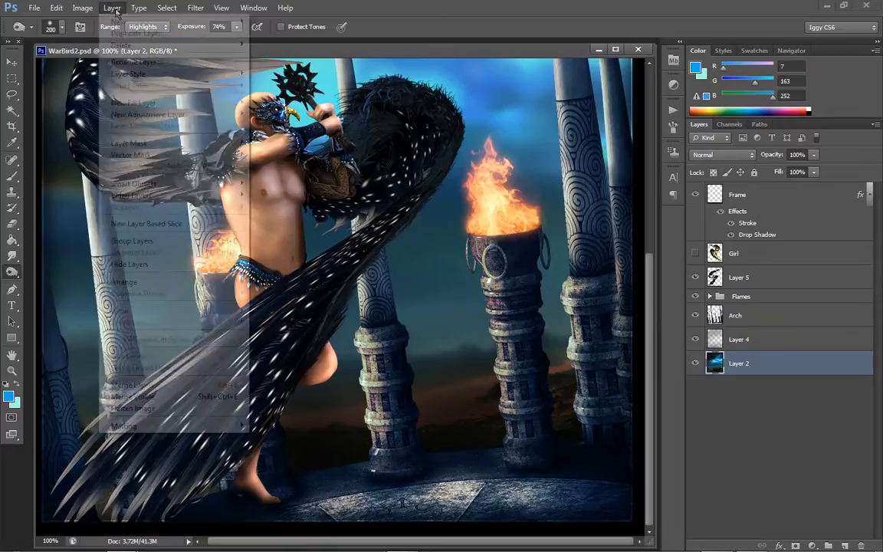
pyautogui.moveTo(119, 21)
pyautogui.click(279, 25)
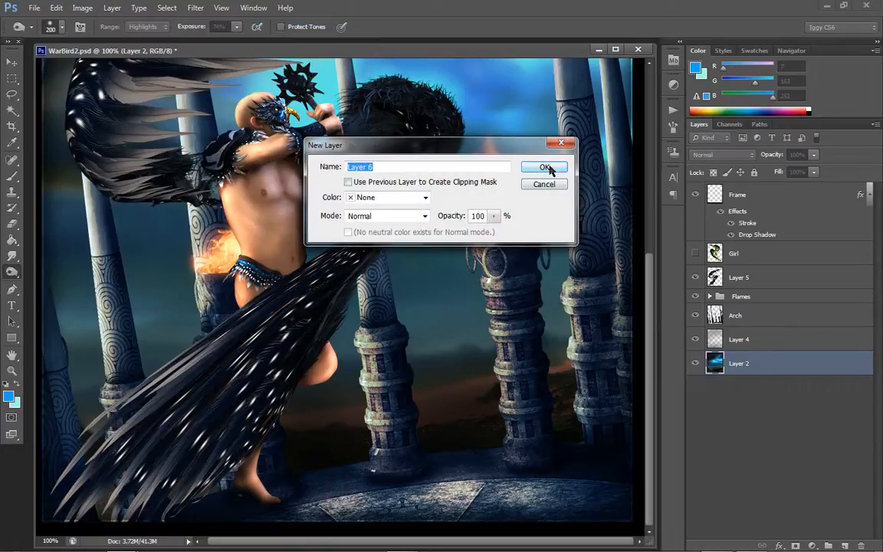
pyautogui.click(546, 168)
pyautogui.click(17, 178)
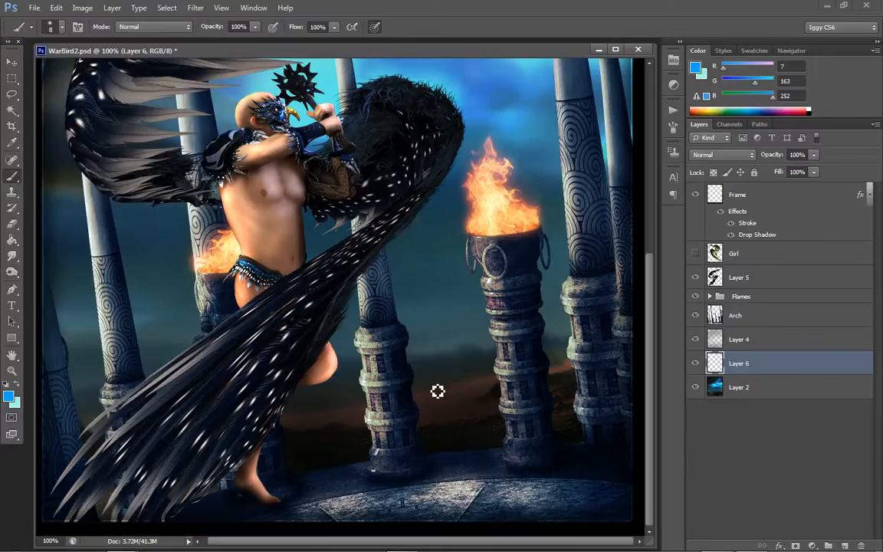
pyautogui.moveTo(456, 407)
pyautogui.mouseDown()
pyautogui.moveTo(433, 375)
pyautogui.moveTo(394, 358)
pyautogui.mouseUp()
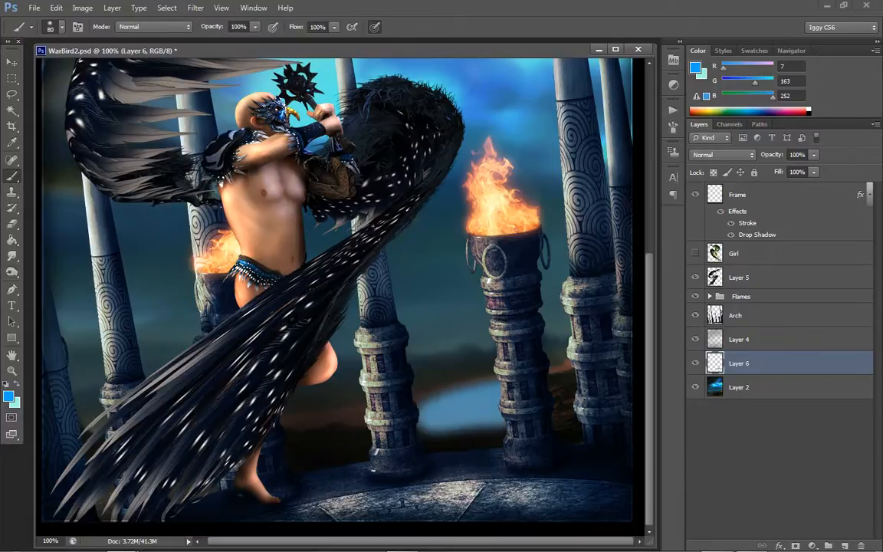
# - Try the Color and Saturation blending modes on the blue paint layer above Layer 2
pyautogui.click(723, 154)
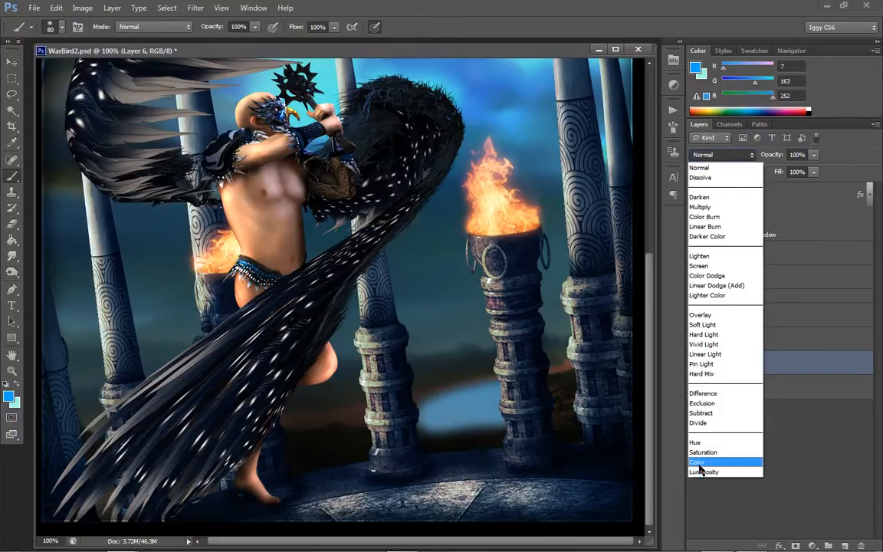
pyautogui.click(697, 461)
pyautogui.click(723, 154)
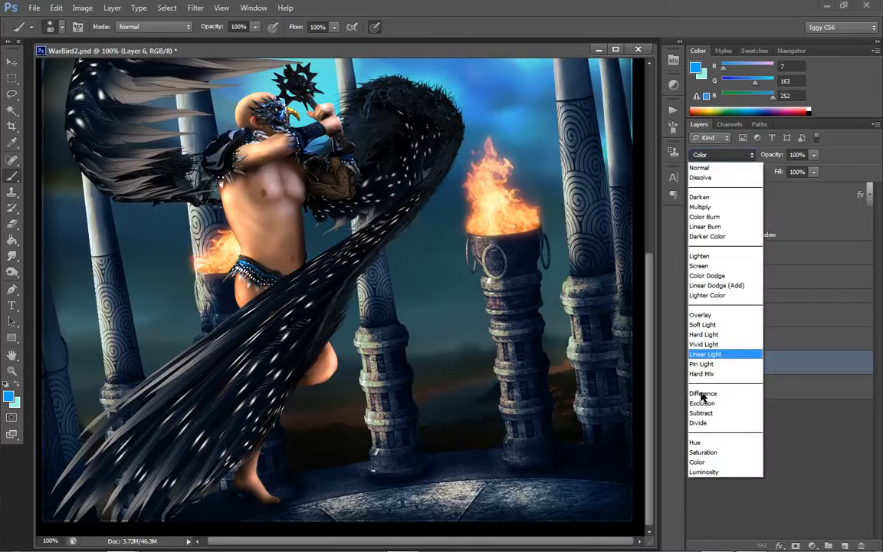
pyautogui.click(699, 451)
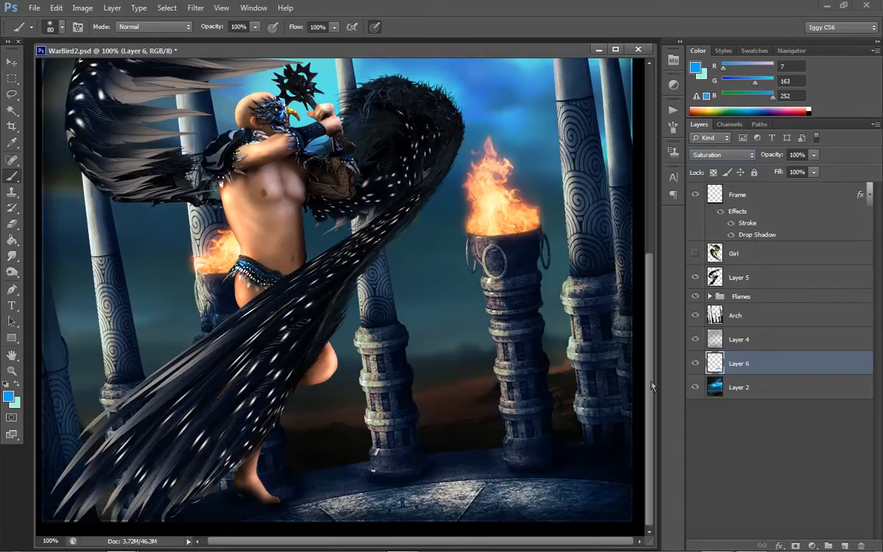
pyautogui.click(723, 154)
pyautogui.click(701, 462)
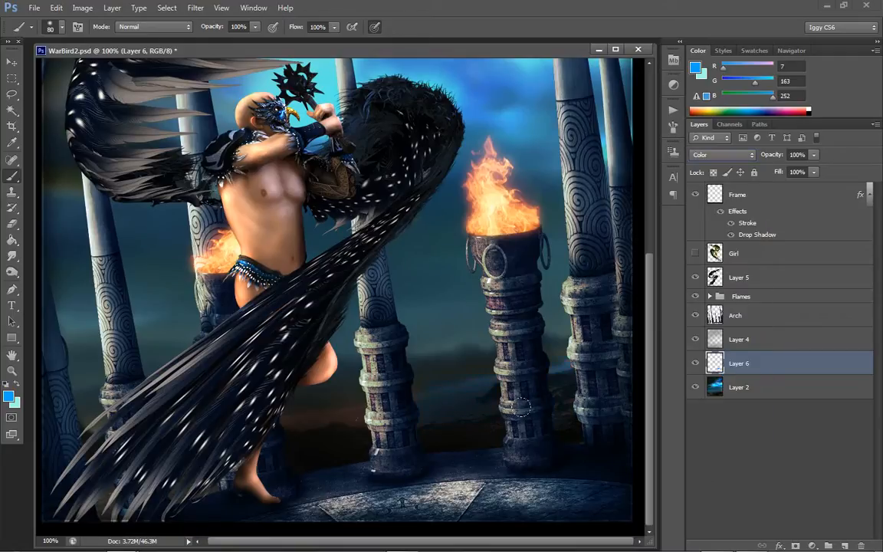
# - Compare the Multiply, Hue and Soft Light blending modes on the blue paint layer and set it to Overlay
pyautogui.click(723, 154)
pyautogui.click(712, 208)
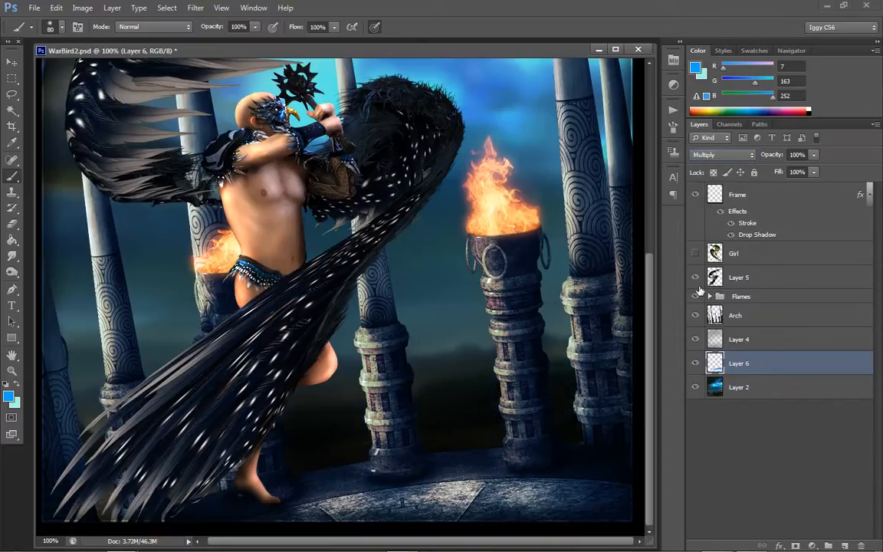
pyautogui.click(723, 154)
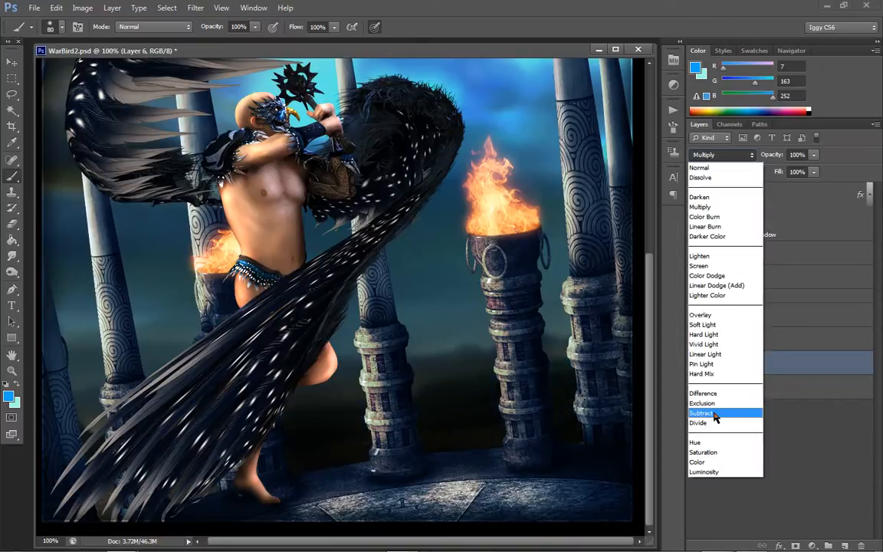
pyautogui.click(698, 442)
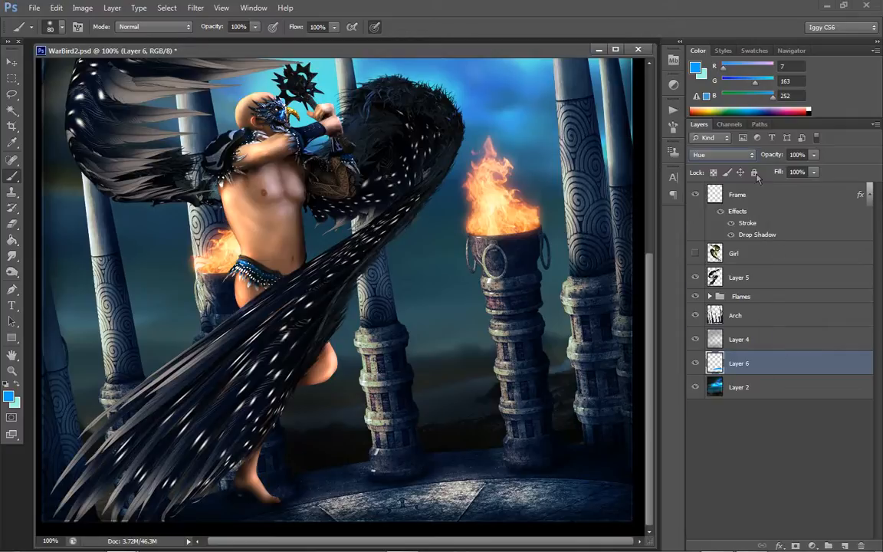
pyautogui.click(723, 154)
pyautogui.click(709, 325)
pyautogui.click(728, 155)
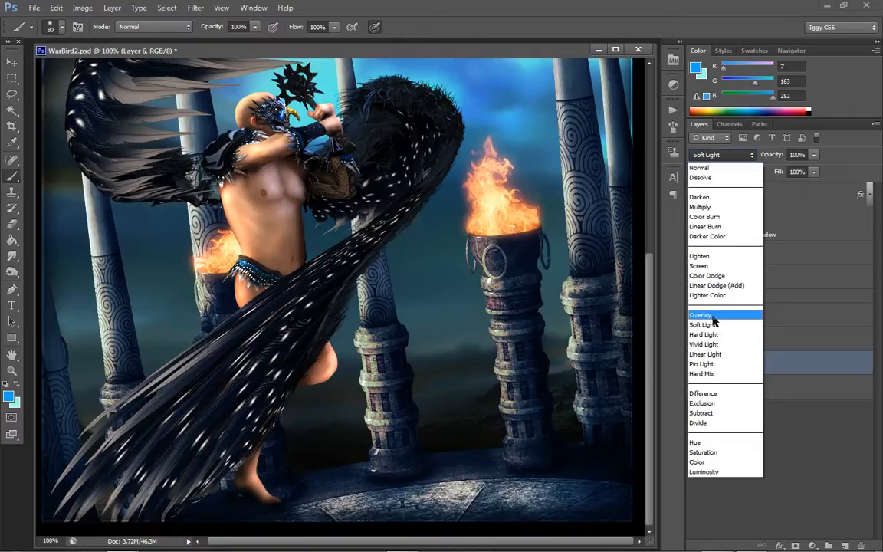
pyautogui.click(712, 311)
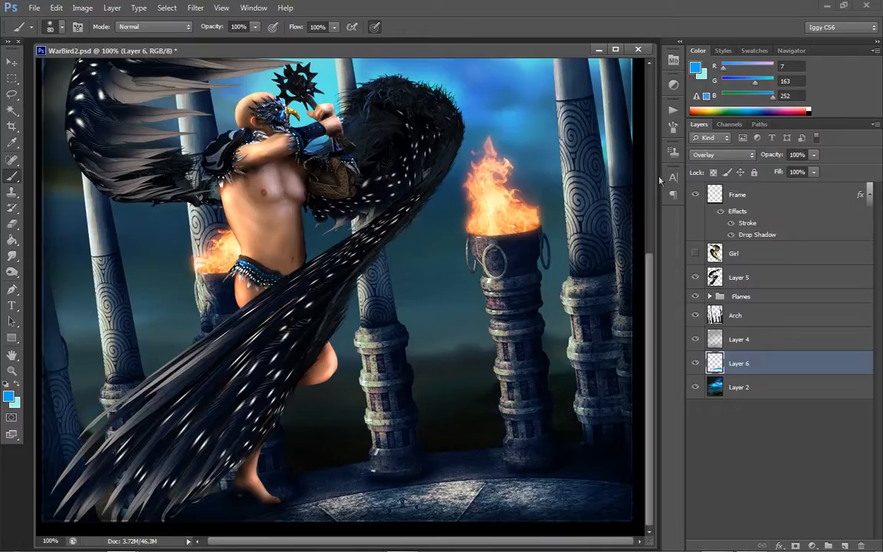
# - Shift the midtones of the Layer 2 background toward blue with Color Balance, using a blue level of +69
pyautogui.click(11, 370)
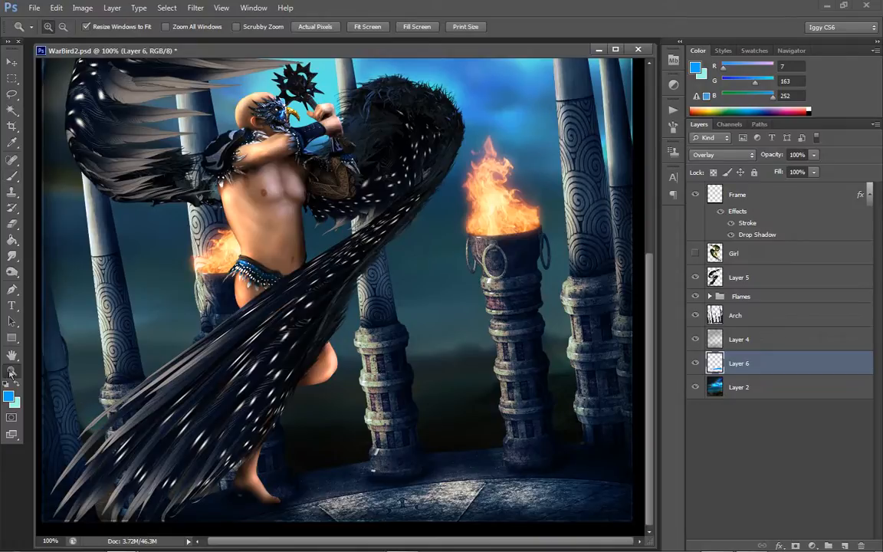
pyautogui.rightClick(481, 324)
pyautogui.click(517, 336)
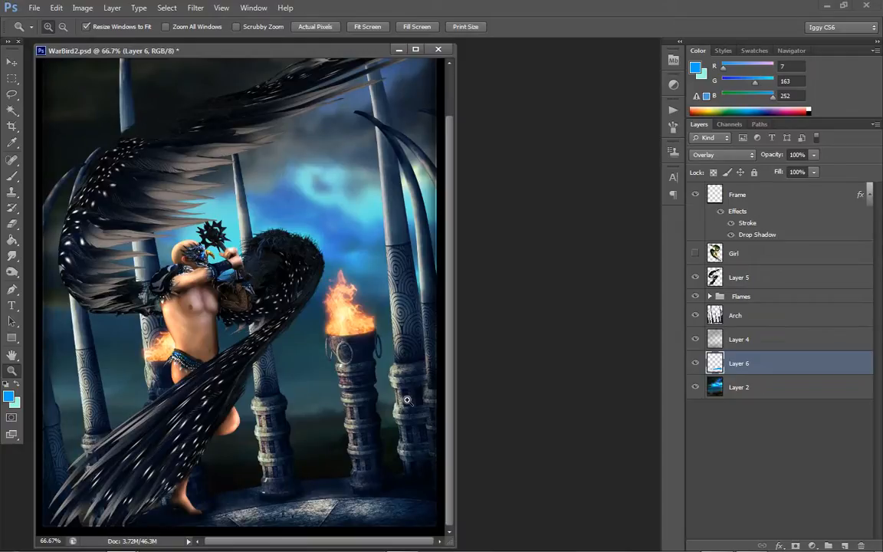
pyautogui.rightClick(182, 371)
pyautogui.click(211, 435)
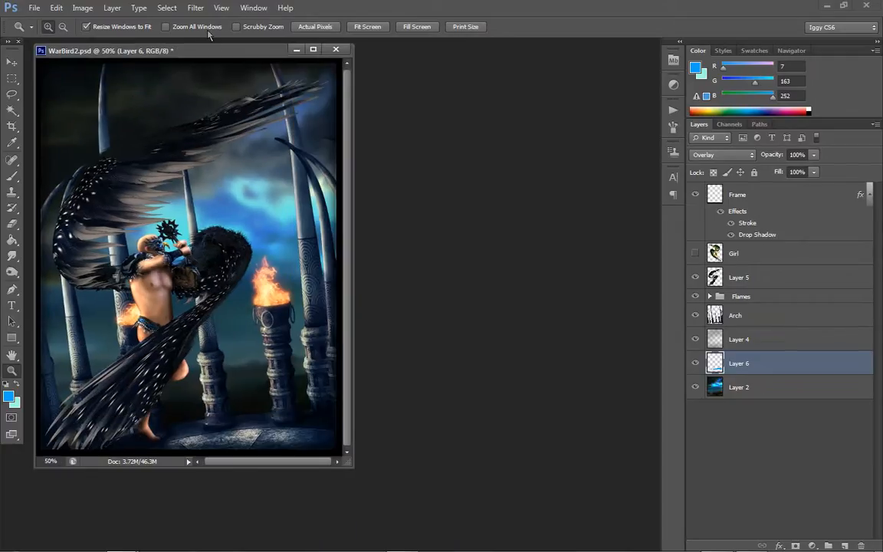
pyautogui.moveTo(215, 51); pyautogui.dragTo(327, 73)
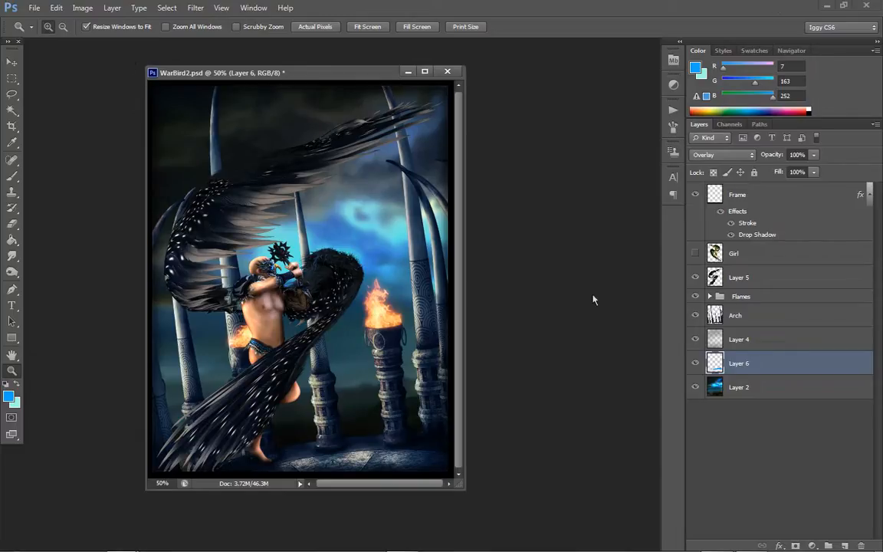
pyautogui.click(754, 392)
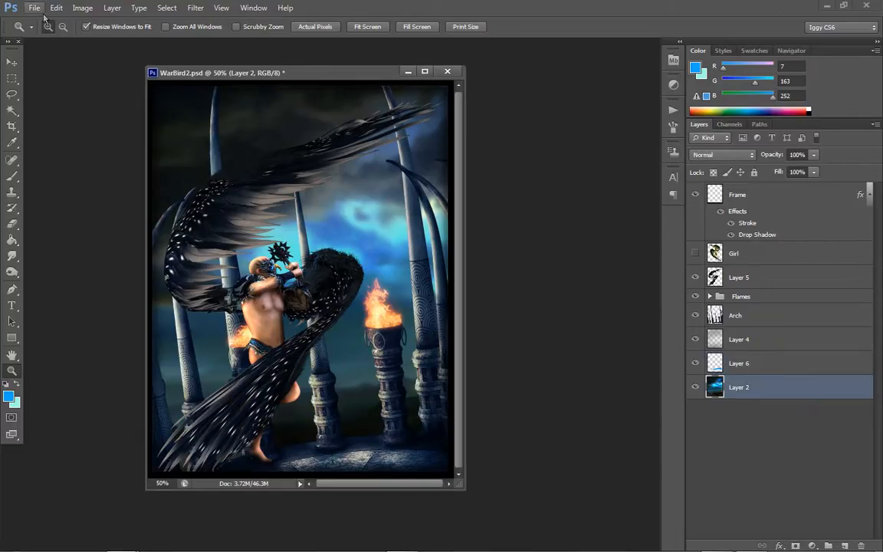
pyautogui.click(83, 7)
pyautogui.moveTo(106, 43)
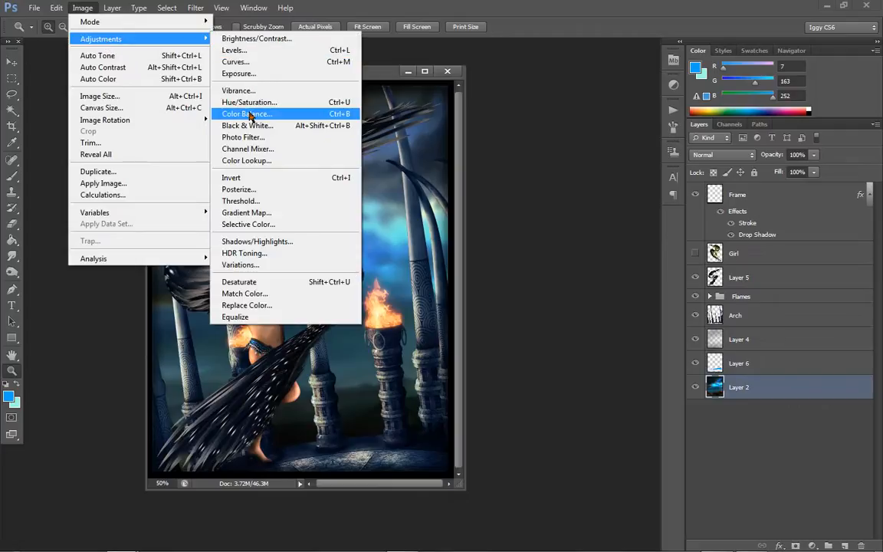
pyautogui.click(249, 115)
pyautogui.moveTo(653, 129); pyautogui.dragTo(696, 134)
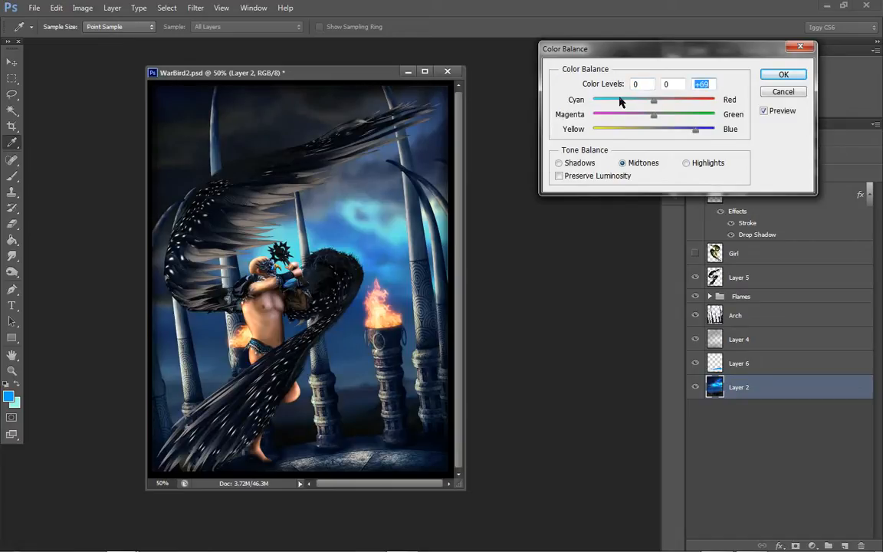
pyautogui.moveTo(607, 100); pyautogui.dragTo(655, 114)
pyautogui.click(781, 74)
pyautogui.press('z')
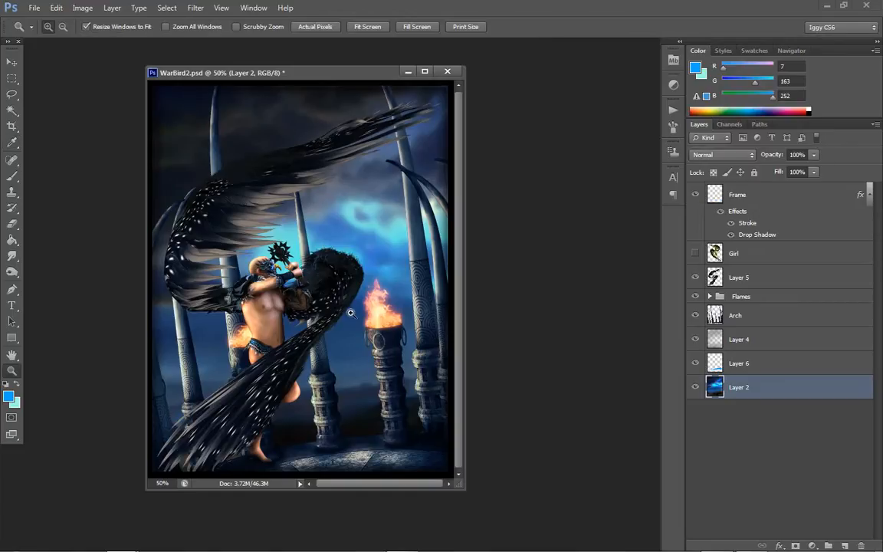
# - Darken the Layer 2 background slightly with the Brightness/Contrast adjustment
pyautogui.click(83, 8)
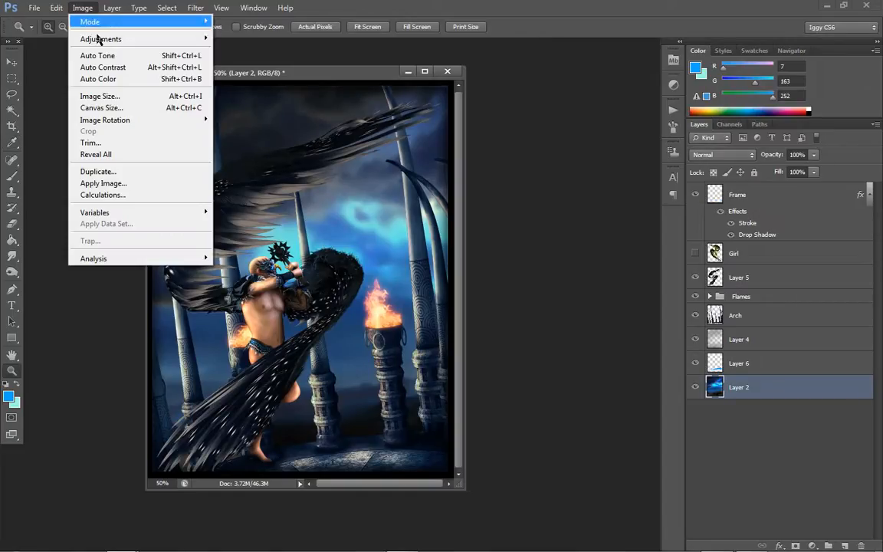
pyautogui.moveTo(105, 39)
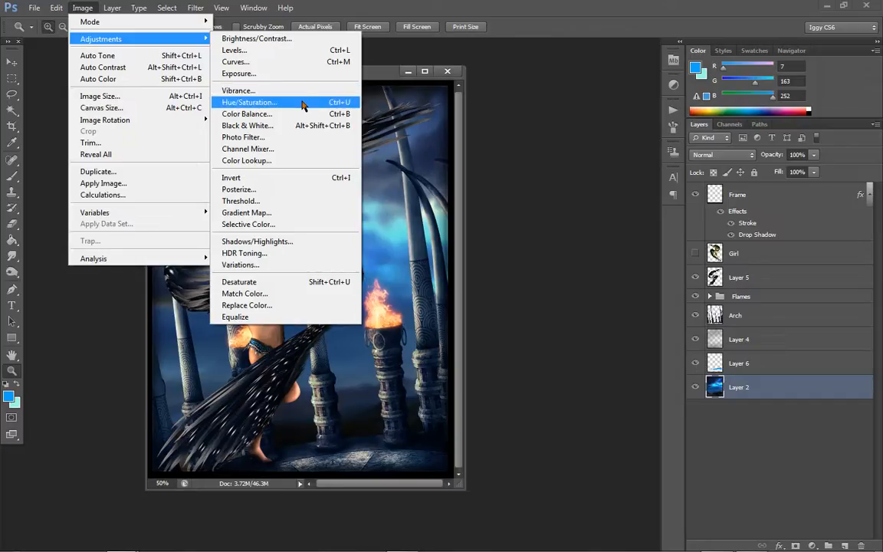
pyautogui.click(299, 40)
pyautogui.moveTo(706, 255); pyautogui.dragTo(679, 292)
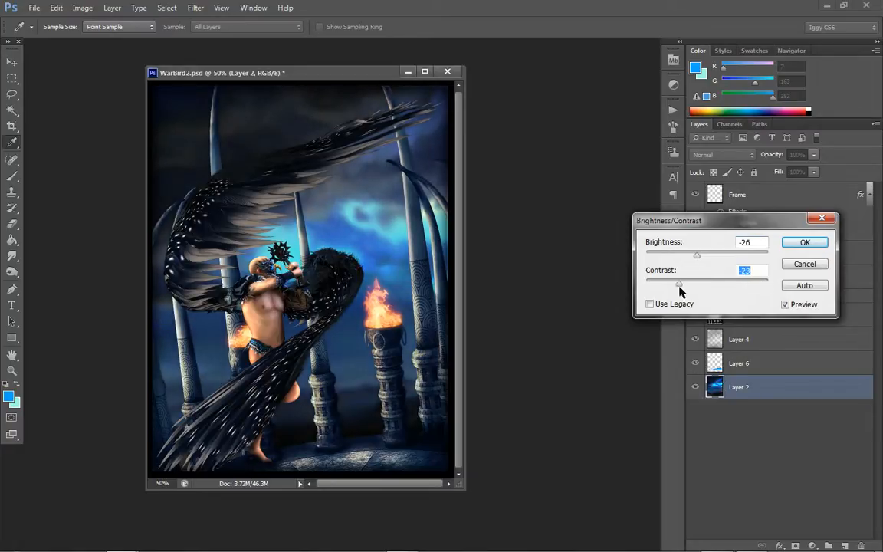
pyautogui.moveTo(706, 258)
pyautogui.mouseDown()
pyautogui.moveTo(722, 252)
pyautogui.moveTo(703, 260)
pyautogui.mouseUp()
pyautogui.press('Return')
pyautogui.press('z')
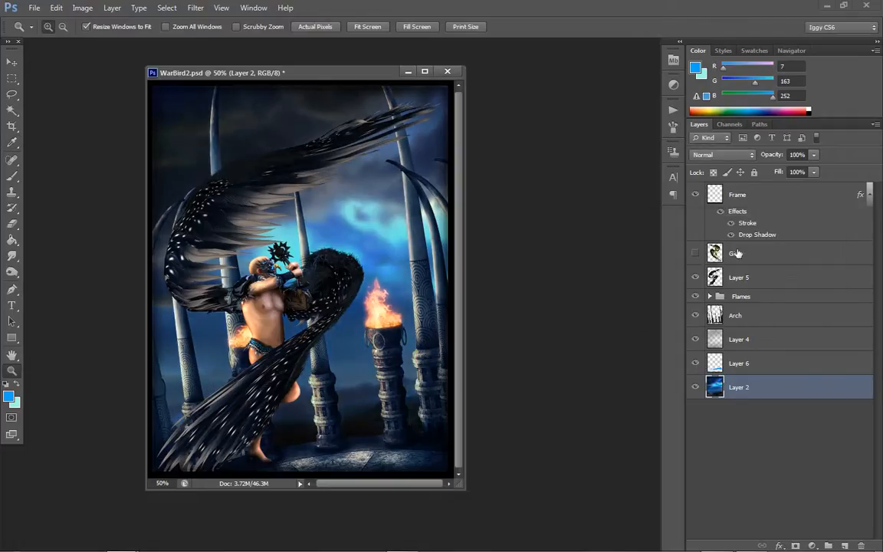
# - Dodge the dark clouds in the upper sky on Layer 2 with a 150 px brush, using Highlights at 81% exposure
pyautogui.click(237, 127)
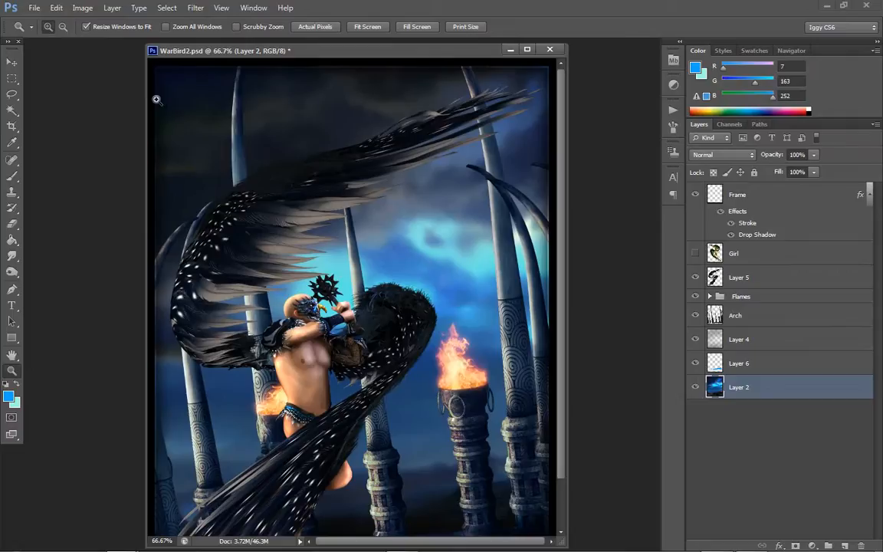
pyautogui.moveTo(11, 272); pyautogui.dragTo(67, 282)
pyautogui.click(67, 282)
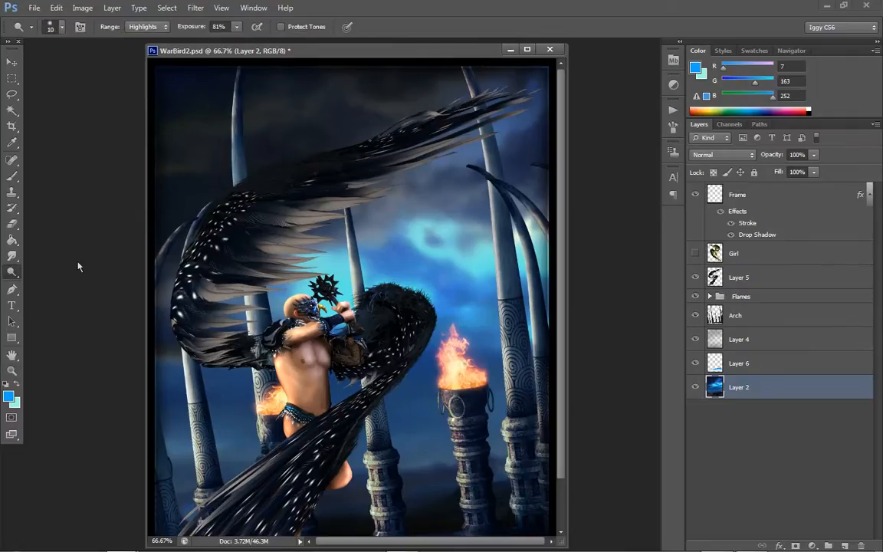
pyautogui.press(']')
pyautogui.press(']')
pyautogui.press(']')
pyautogui.press(']')
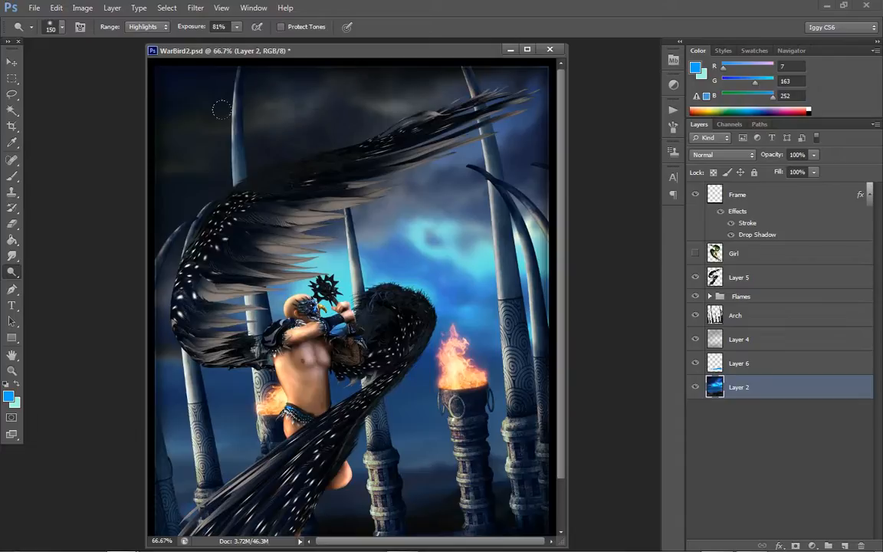
pyautogui.moveTo(283, 192)
pyautogui.mouseDown()
pyautogui.moveTo(295, 219)
pyautogui.moveTo(325, 207)
pyautogui.moveTo(544, 92)
pyautogui.mouseUp()
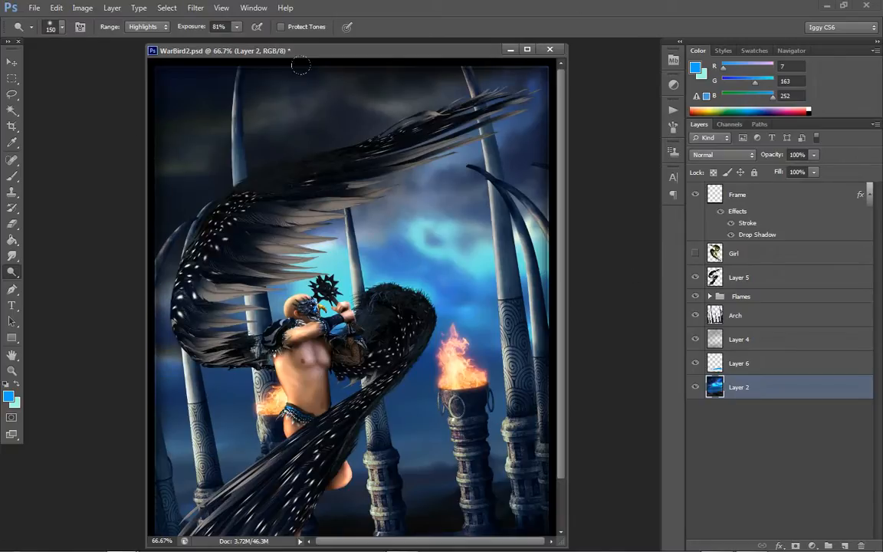
# - Try painting blue over the dark clouds in the upper sky with an 80 px brush
pyautogui.click(11, 176)
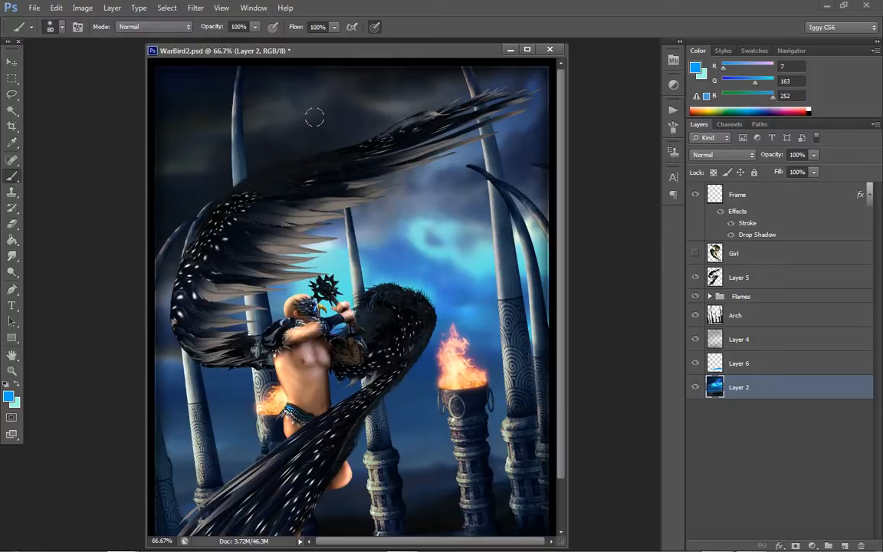
pyautogui.moveTo(303, 99); pyautogui.dragTo(224, 120)
pyautogui.hotkey('ctrl', 'z')
pyautogui.click(732, 361)
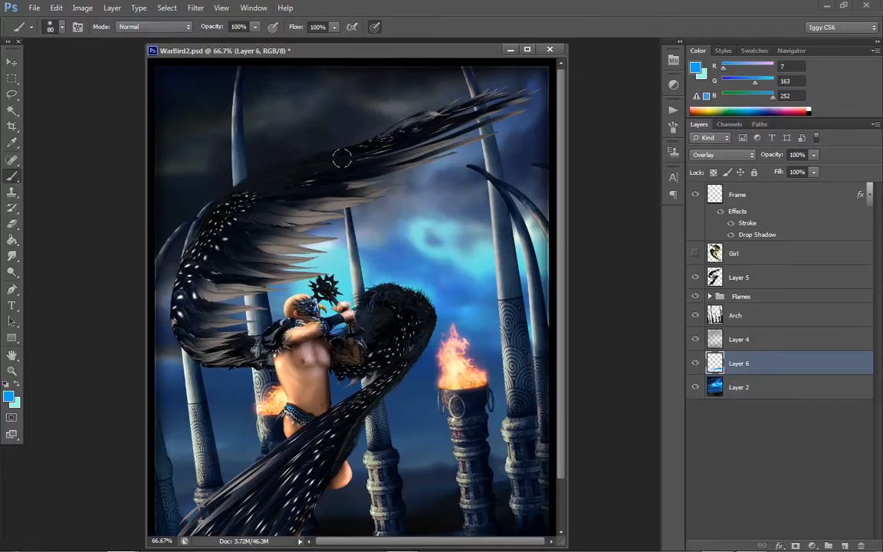
pyautogui.click(12, 370)
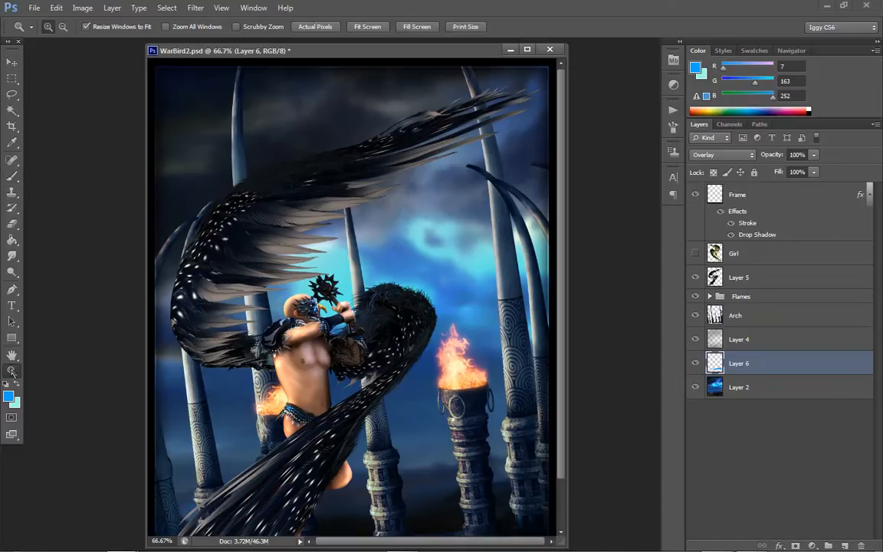
pyautogui.rightClick(344, 293)
pyautogui.click(388, 366)
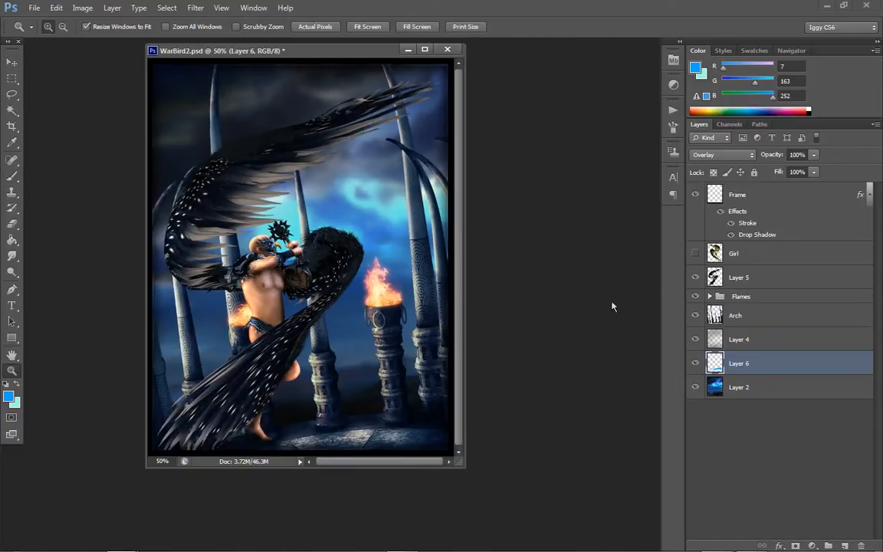
pyautogui.hotkey('alt', '[')
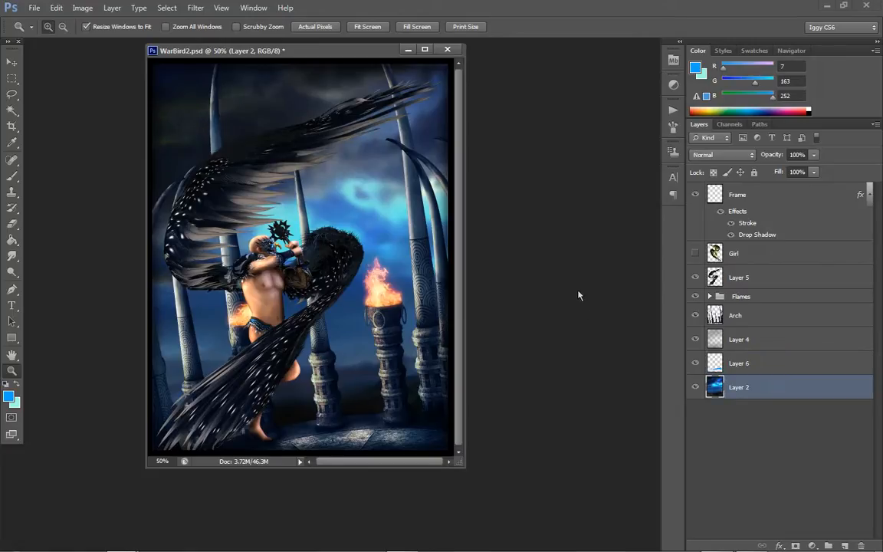
# - Dodge the feathers of the upper wing on Layer 5 with a 150 px brush, using Highlights at 81% exposure
pyautogui.click(243, 206)
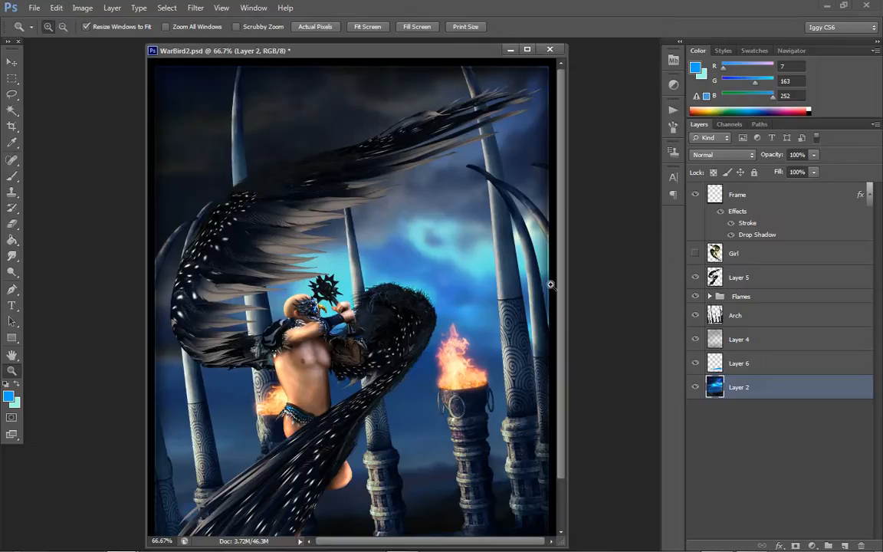
pyautogui.scroll(-3, 564, 286)
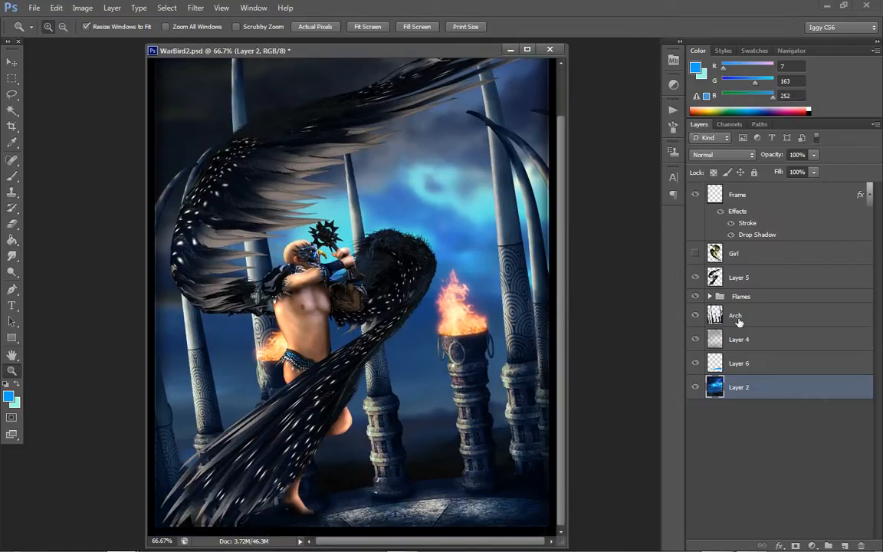
pyautogui.click(740, 277)
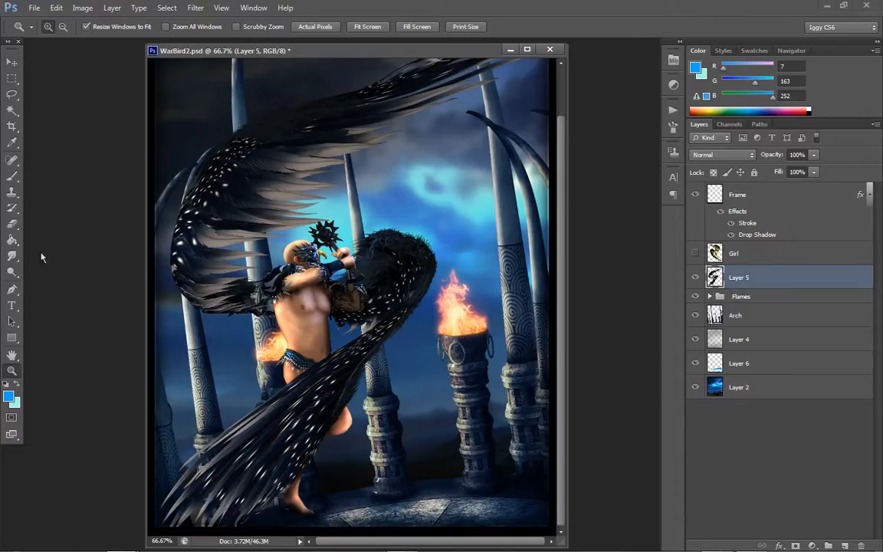
pyautogui.click(11, 272)
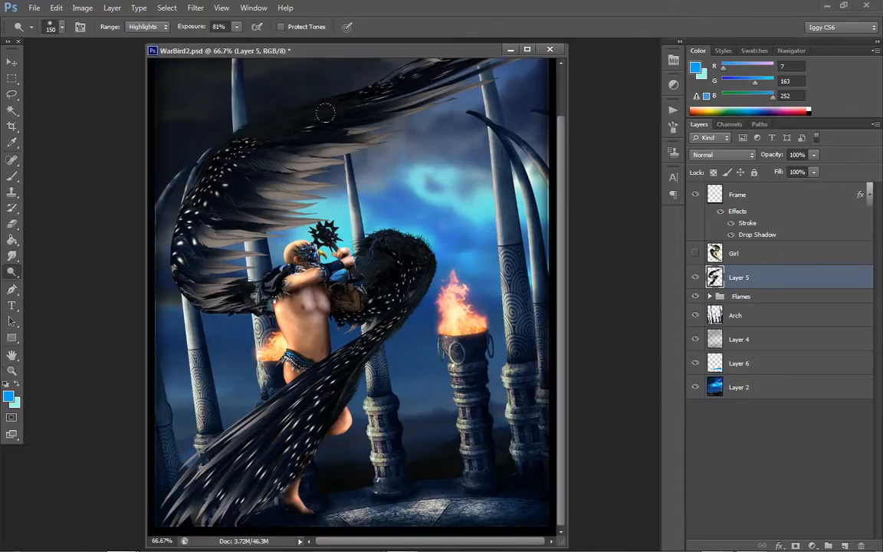
pyautogui.moveTo(329, 104); pyautogui.dragTo(290, 117)
pyautogui.moveTo(302, 120)
pyautogui.mouseDown()
pyautogui.moveTo(255, 154)
pyautogui.moveTo(192, 253)
pyautogui.mouseUp()
pyautogui.moveTo(285, 136); pyautogui.dragTo(444, 61)
pyautogui.moveTo(224, 175); pyautogui.dragTo(200, 192)
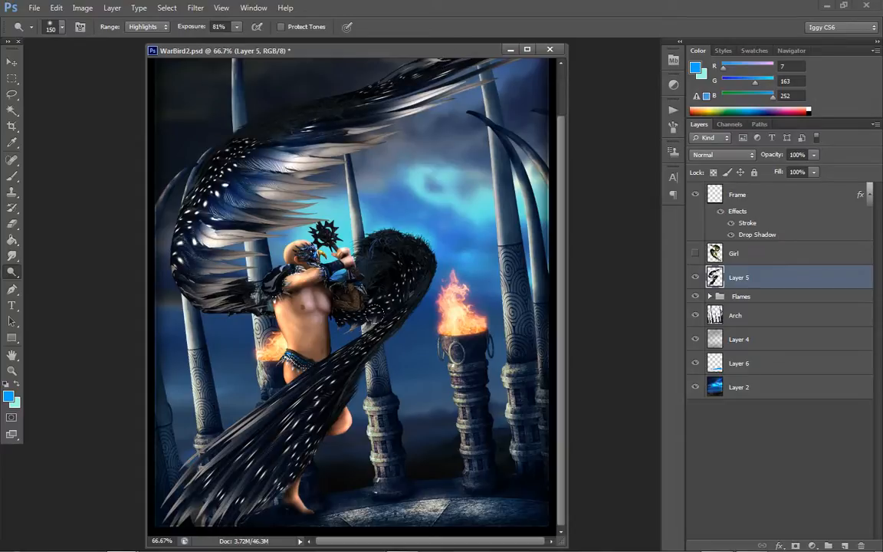
# - Brighten the lower wing, the fluffy curve behind the shoulder and the upper wing's outer feathers with Dodge, reducing the brush to 90 px
pyautogui.moveTo(255, 428)
pyautogui.mouseDown()
pyautogui.moveTo(215, 421)
pyautogui.moveTo(230, 430)
pyautogui.moveTo(253, 414)
pyautogui.moveTo(217, 422)
pyautogui.moveTo(246, 450)
pyautogui.mouseUp()
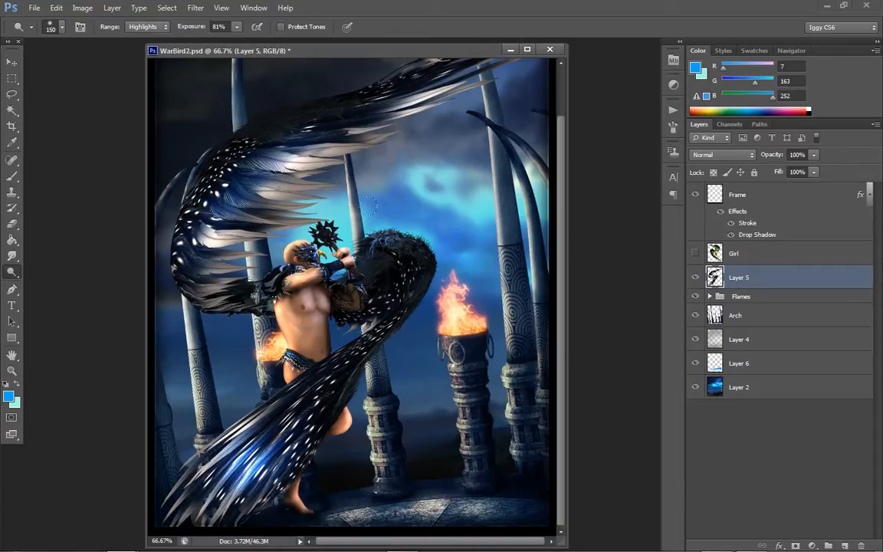
pyautogui.moveTo(363, 229); pyautogui.dragTo(434, 234)
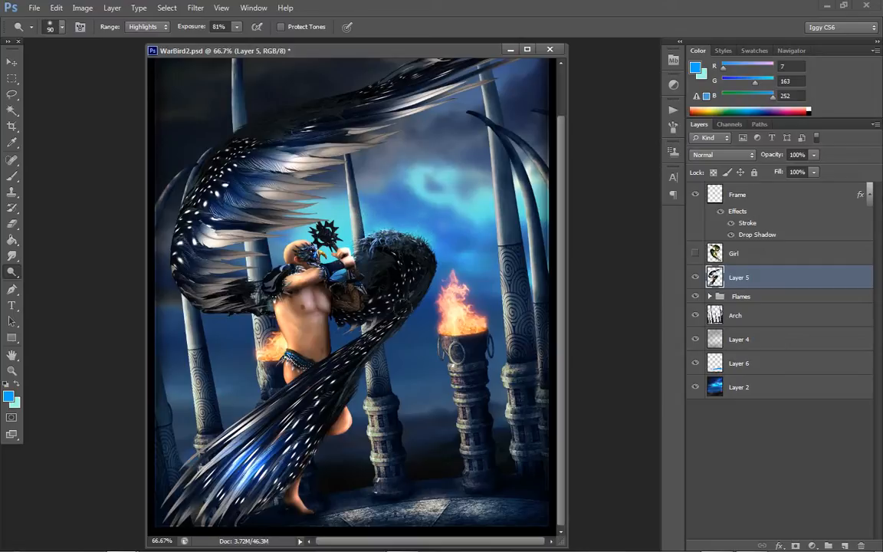
pyautogui.moveTo(191, 222); pyautogui.dragTo(216, 269)
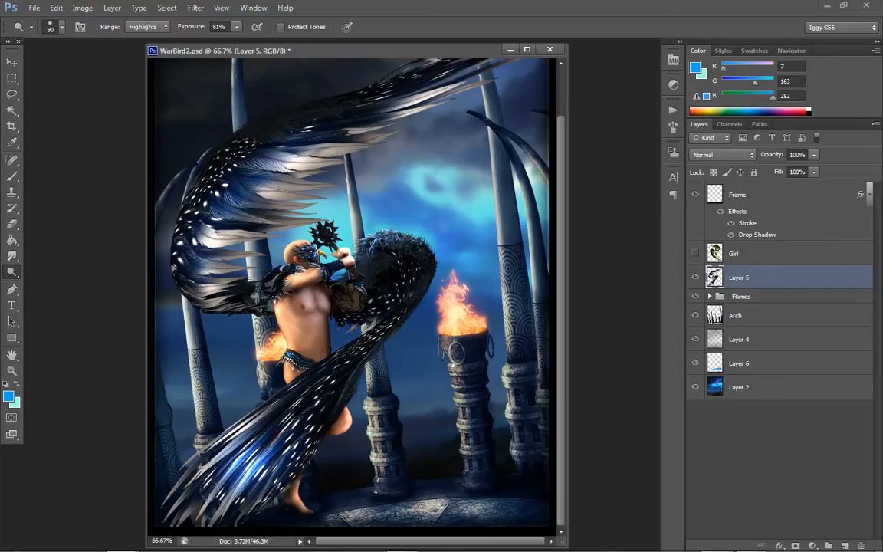
pyautogui.moveTo(334, 368)
pyautogui.mouseDown()
pyautogui.moveTo(305, 418)
pyautogui.moveTo(257, 459)
pyautogui.mouseUp()
pyautogui.moveTo(181, 490)
pyautogui.mouseDown()
pyautogui.moveTo(198, 514)
pyautogui.moveTo(211, 505)
pyautogui.mouseUp()
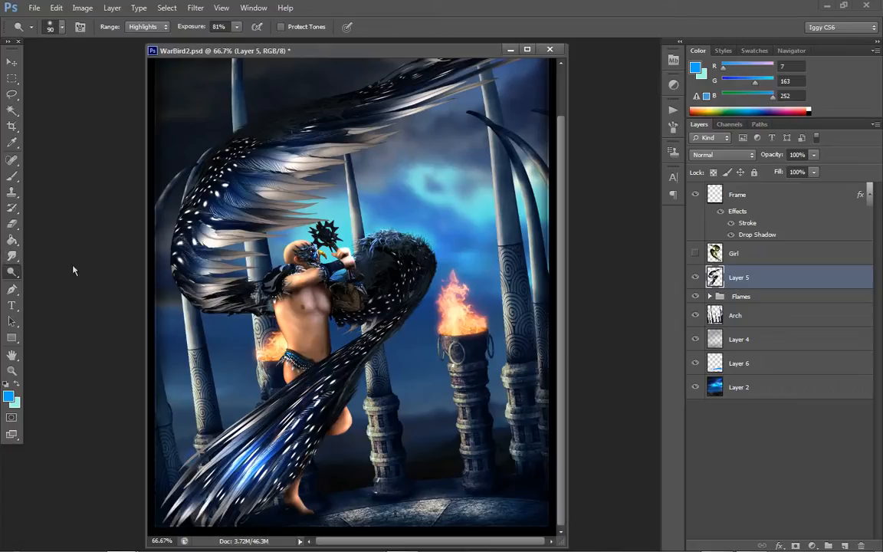
# - Burn the lower wing, the fluffy curve behind the shoulder and the upper wing's lower feathers using Midtones at 74% exposure, reducing the brush to 125 px
pyautogui.moveTo(17, 276); pyautogui.dragTo(53, 280)
pyautogui.moveTo(387, 85)
pyautogui.mouseDown()
pyautogui.moveTo(289, 94)
pyautogui.moveTo(300, 89)
pyautogui.moveTo(224, 120)
pyautogui.moveTo(162, 190)
pyautogui.mouseUp()
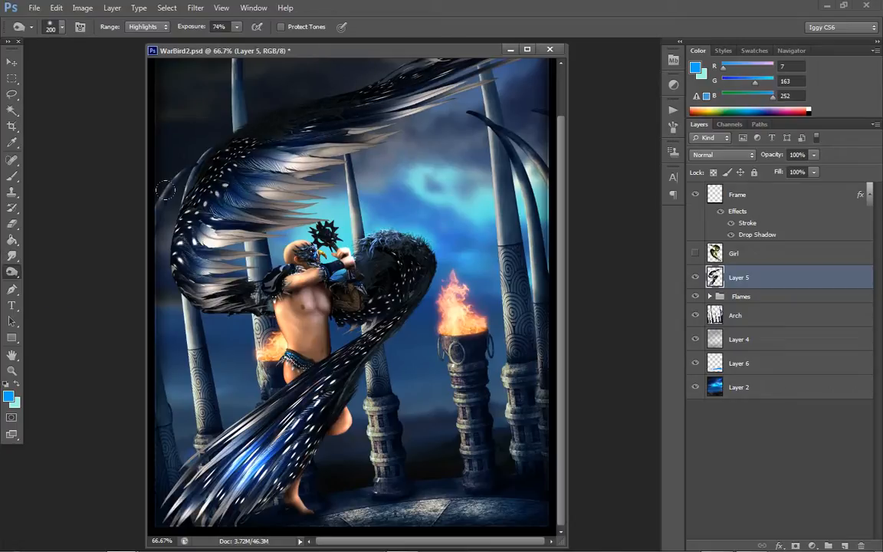
pyautogui.click(144, 26)
pyautogui.click(140, 43)
pyautogui.moveTo(181, 462); pyautogui.dragTo(201, 463)
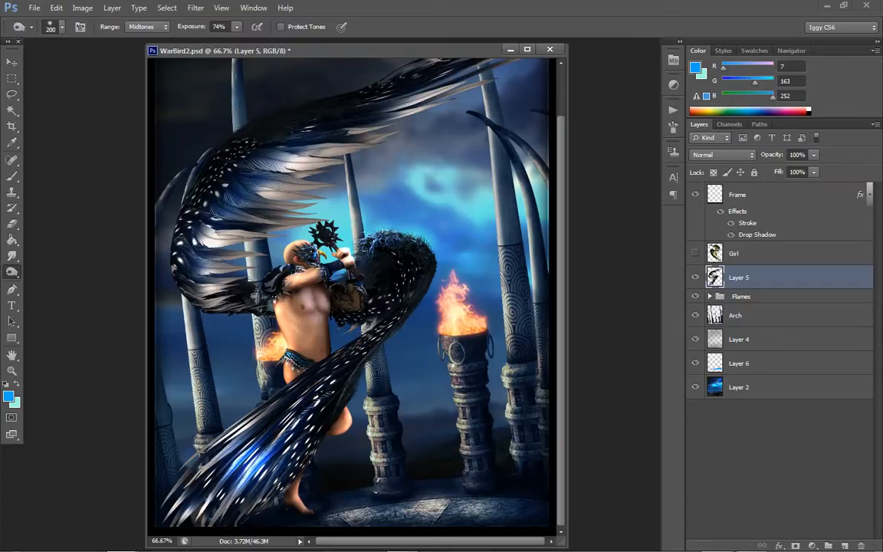
pyautogui.press('[')
pyautogui.click(372, 255)
pyautogui.moveTo(217, 274)
pyautogui.mouseDown()
pyautogui.moveTo(192, 276)
pyautogui.moveTo(234, 280)
pyautogui.moveTo(201, 285)
pyautogui.moveTo(187, 260)
pyautogui.moveTo(204, 251)
pyautogui.mouseUp()
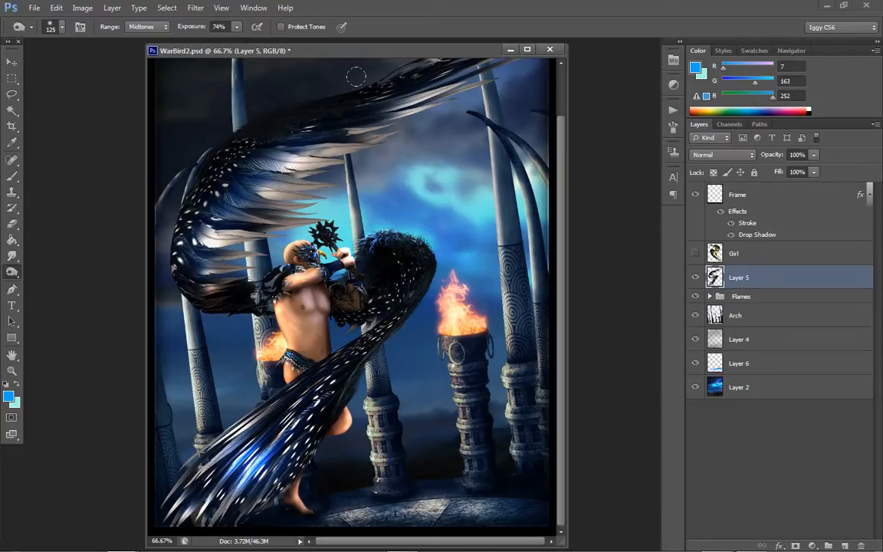
# - Burn the upper wing's lowest pale feathers near the shoulder with the range set to Highlights and a 125 px brush
pyautogui.click(163, 25)
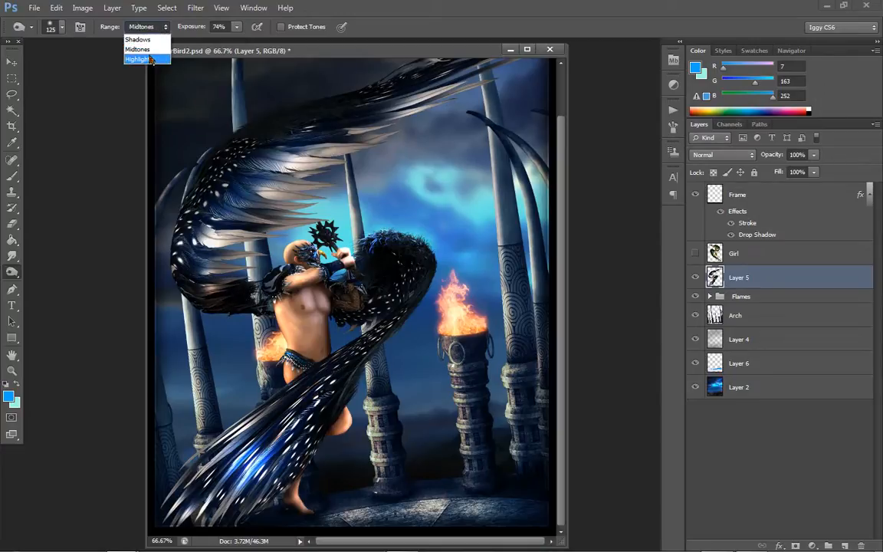
pyautogui.click(138, 44)
pyautogui.click(146, 28)
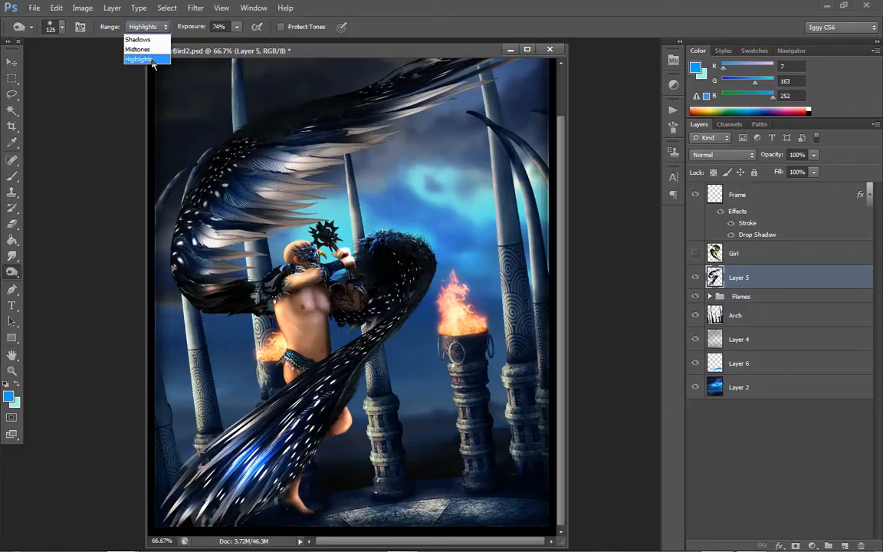
pyautogui.click(139, 58)
pyautogui.moveTo(196, 280); pyautogui.dragTo(184, 253)
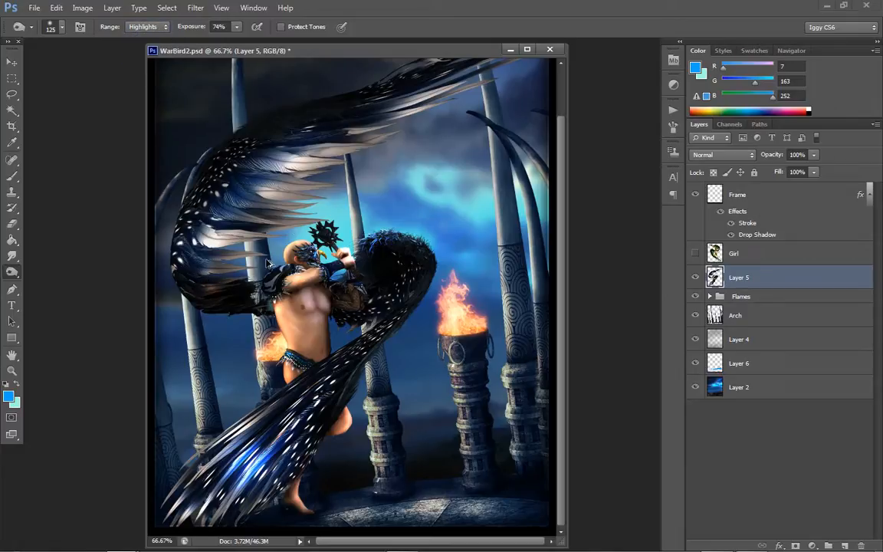
pyautogui.moveTo(266, 263)
pyautogui.mouseDown()
pyautogui.moveTo(192, 282)
pyautogui.moveTo(187, 256)
pyautogui.moveTo(214, 274)
pyautogui.moveTo(189, 249)
pyautogui.moveTo(195, 271)
pyautogui.moveTo(230, 261)
pyautogui.moveTo(442, 128)
pyautogui.moveTo(365, 255)
pyautogui.moveTo(307, 304)
pyautogui.moveTo(389, 252)
pyautogui.moveTo(386, 275)
pyautogui.moveTo(180, 259)
pyautogui.moveTo(197, 225)
pyautogui.moveTo(192, 207)
pyautogui.moveTo(219, 267)
pyautogui.mouseUp()
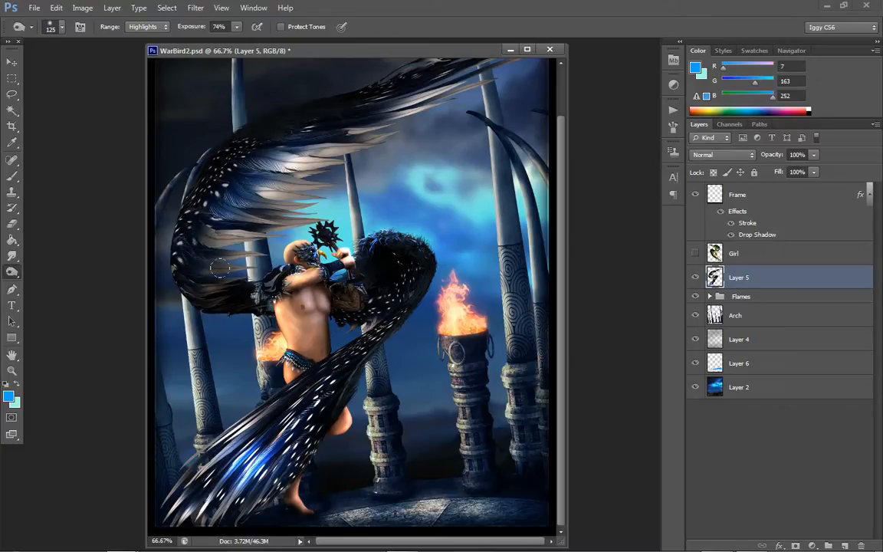
# - Dodge the lowest feathers near the shoulder and the upper wing's dark ridge with a 90 px brush, using Highlights at 81% exposure
pyautogui.rightClick(12, 271)
pyautogui.click(47, 266)
pyautogui.moveTo(213, 289)
pyautogui.mouseDown()
pyautogui.moveTo(191, 260)
pyautogui.moveTo(189, 239)
pyautogui.moveTo(218, 227)
pyautogui.moveTo(246, 296)
pyautogui.mouseUp()
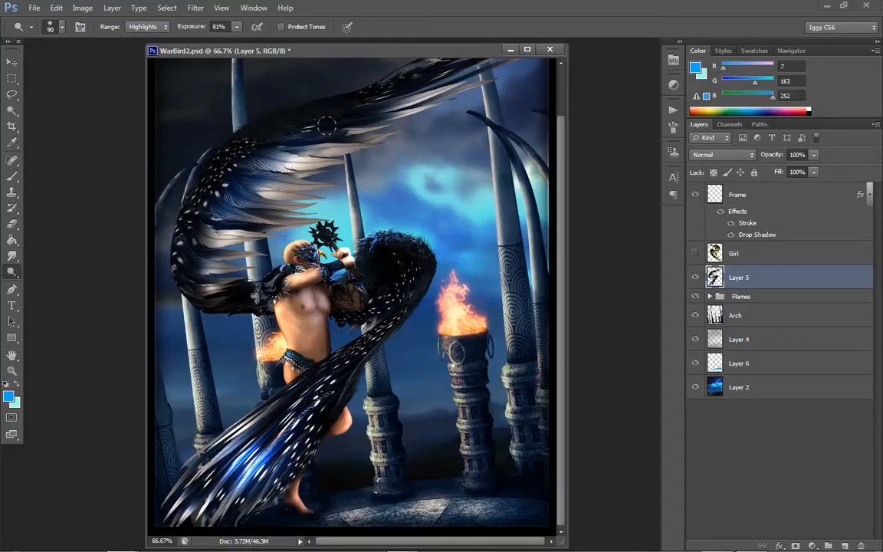
pyautogui.moveTo(326, 125)
pyautogui.mouseDown()
pyautogui.moveTo(355, 108)
pyautogui.moveTo(281, 128)
pyautogui.moveTo(374, 93)
pyautogui.mouseUp()
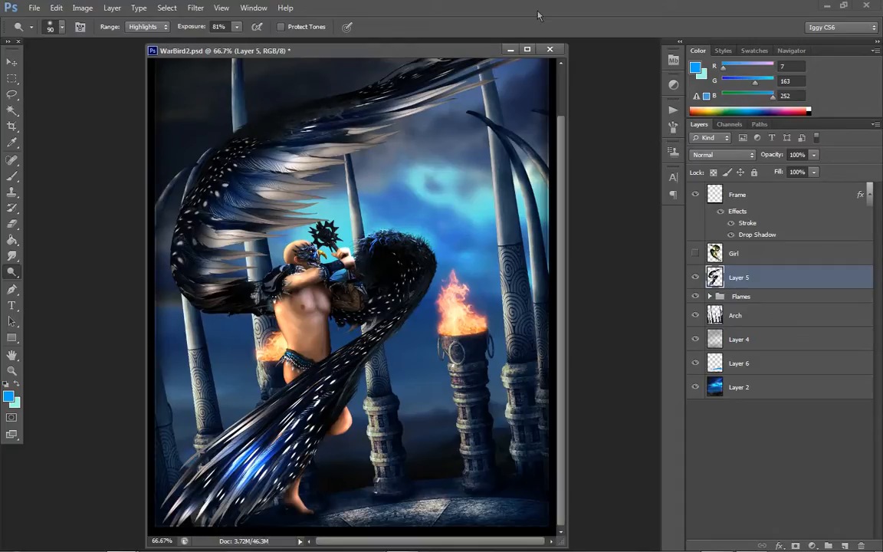
# - Set up the Smudge tool with the Spatter 14 pixels brush for detailing the lower wing's edge at 200% zoom
pyautogui.press('z')
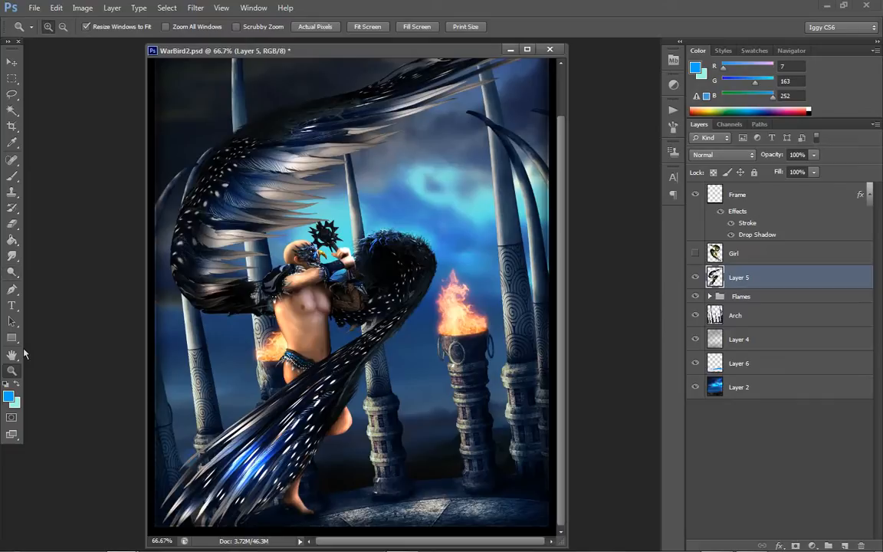
pyautogui.click(404, 323)
pyautogui.click(391, 265)
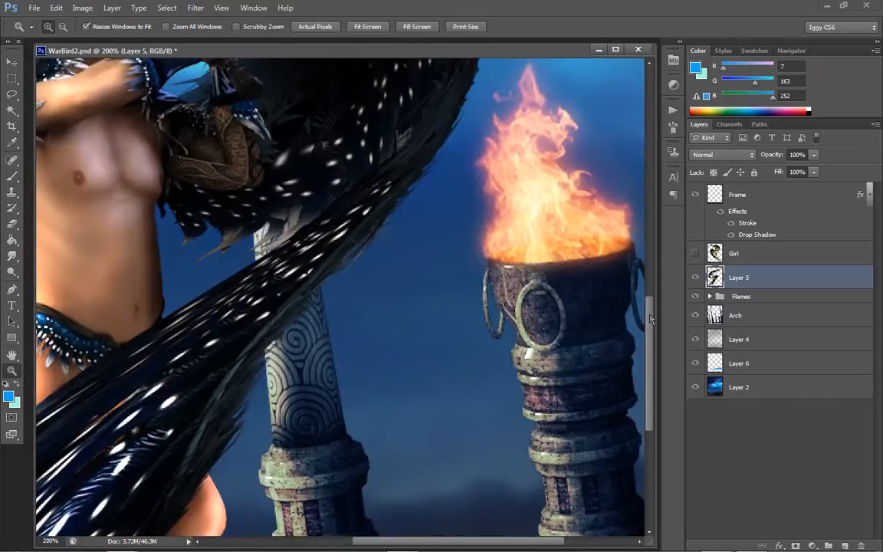
pyautogui.moveTo(650, 315); pyautogui.dragTo(651, 230)
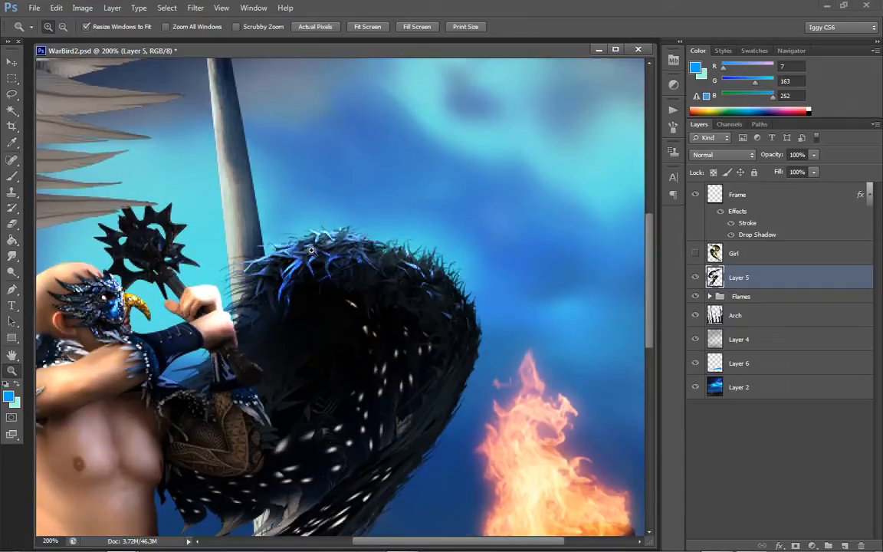
pyautogui.scroll(-5, 654, 249)
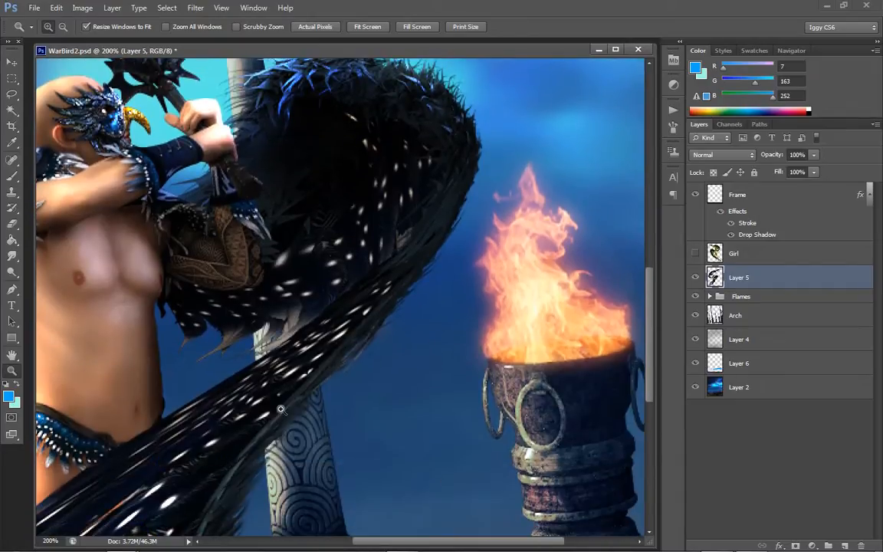
pyautogui.scroll(-3, 582, 284)
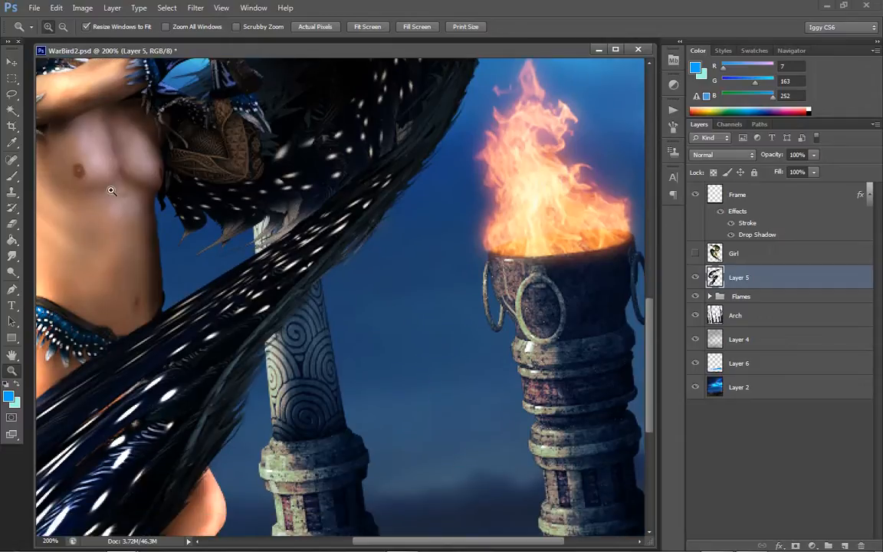
pyautogui.click(13, 253)
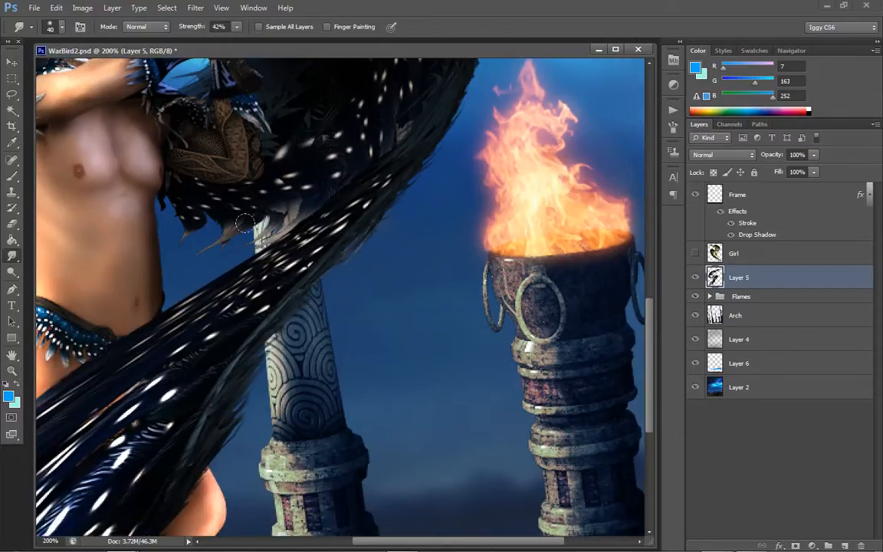
pyautogui.click(60, 27)
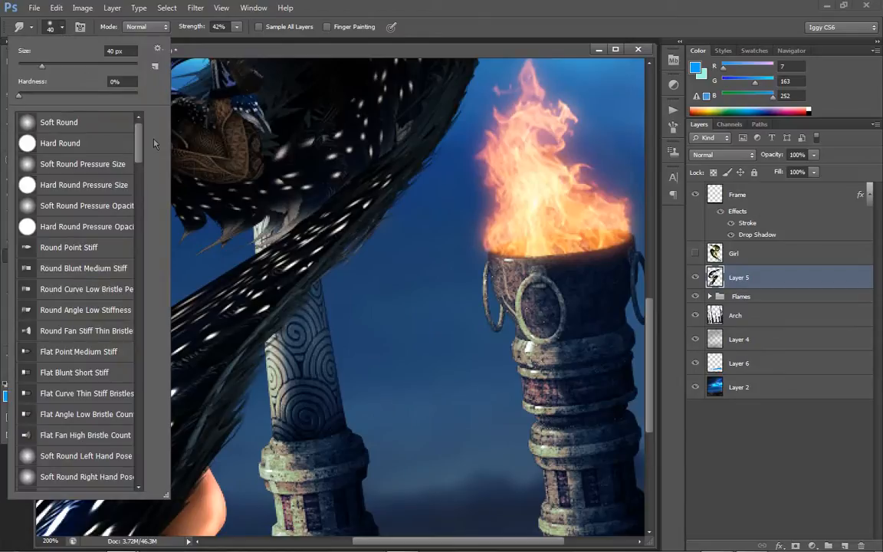
pyautogui.moveTo(139, 151); pyautogui.dragTo(139, 226)
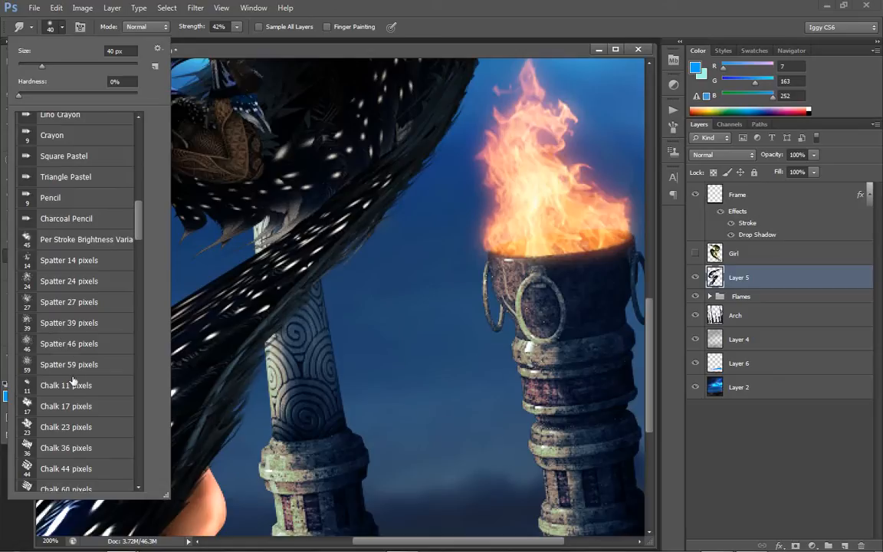
pyautogui.click(75, 261)
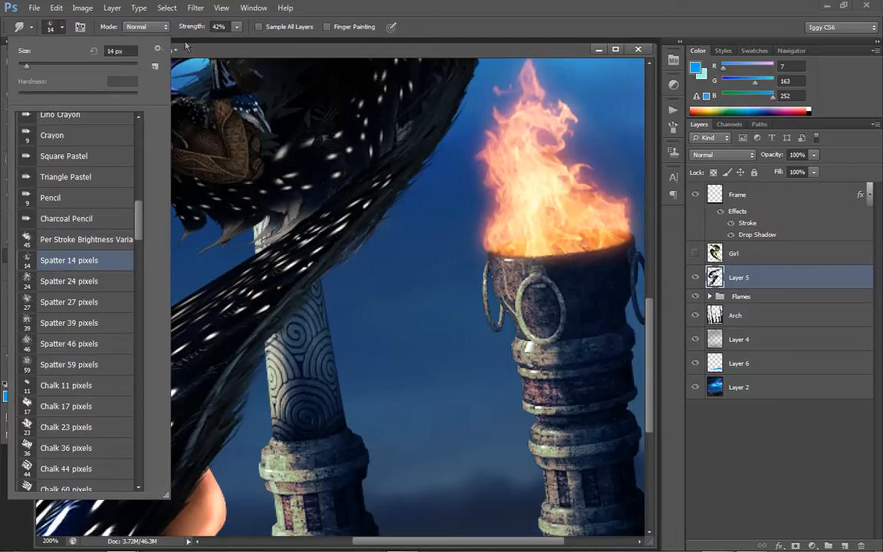
pyautogui.click(158, 49)
pyautogui.click(345, 51)
pyautogui.click(60, 31)
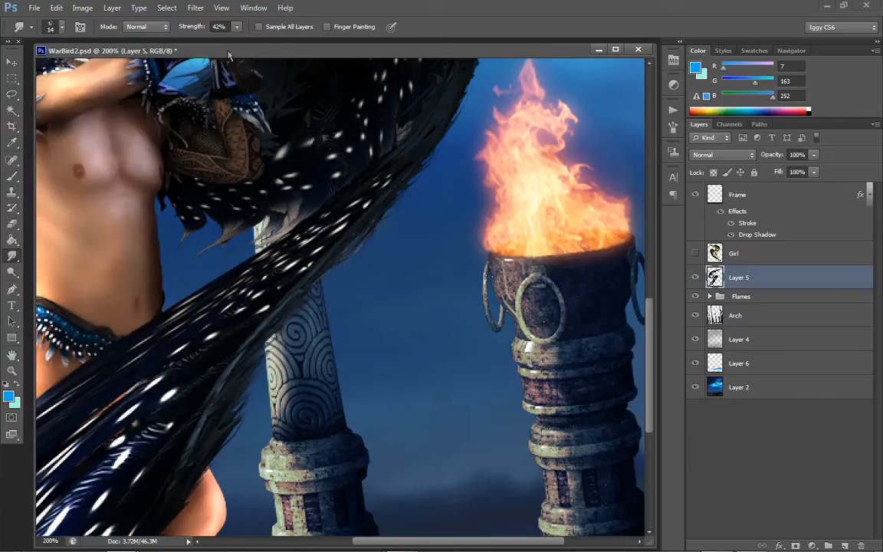
# - Set the Smudge tool to Darken mode at 83% strength with pen pressure controlling the brush size
pyautogui.click(157, 27)
pyautogui.click(158, 57)
pyautogui.click(142, 30)
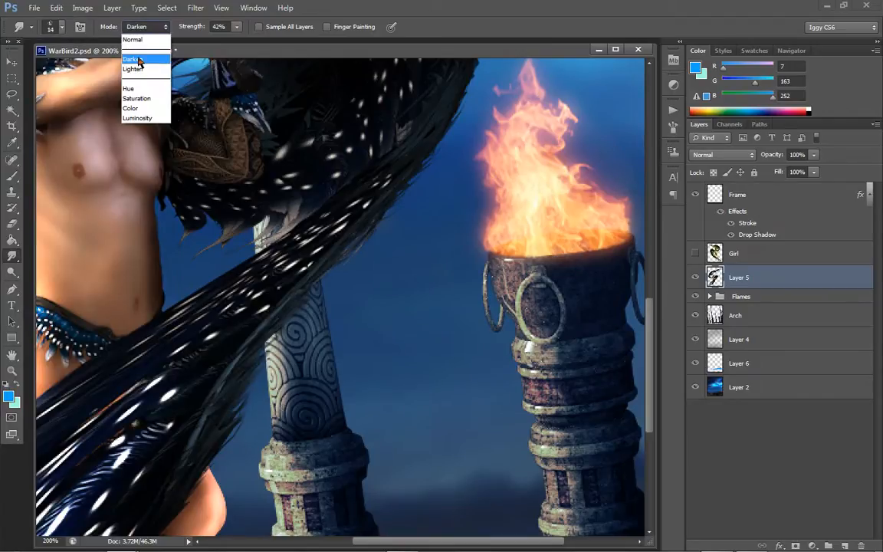
pyautogui.click(139, 60)
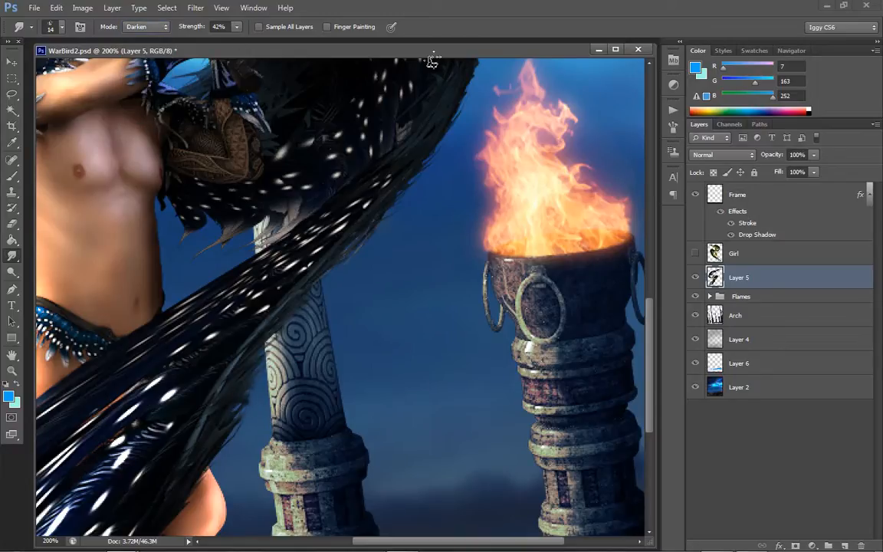
pyautogui.click(391, 26)
pyautogui.click(237, 28)
pyautogui.moveTo(249, 39); pyautogui.dragTo(263, 40)
# - Smudge the lower wing's outer edge outward into feathery wisps beside the carved pillar
pyautogui.click(227, 351)
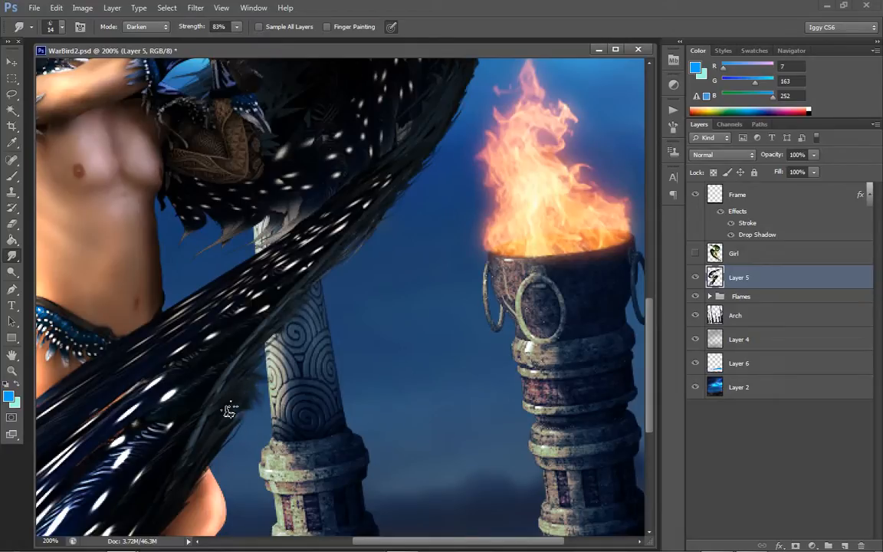
pyautogui.moveTo(230, 414)
pyautogui.mouseDown()
pyautogui.moveTo(253, 438)
pyautogui.moveTo(232, 454)
pyautogui.mouseUp()
pyautogui.moveTo(280, 373)
pyautogui.mouseDown()
pyautogui.moveTo(287, 367)
pyautogui.moveTo(265, 347)
pyautogui.moveTo(293, 340)
pyautogui.moveTo(288, 348)
pyautogui.moveTo(279, 325)
pyautogui.mouseUp()
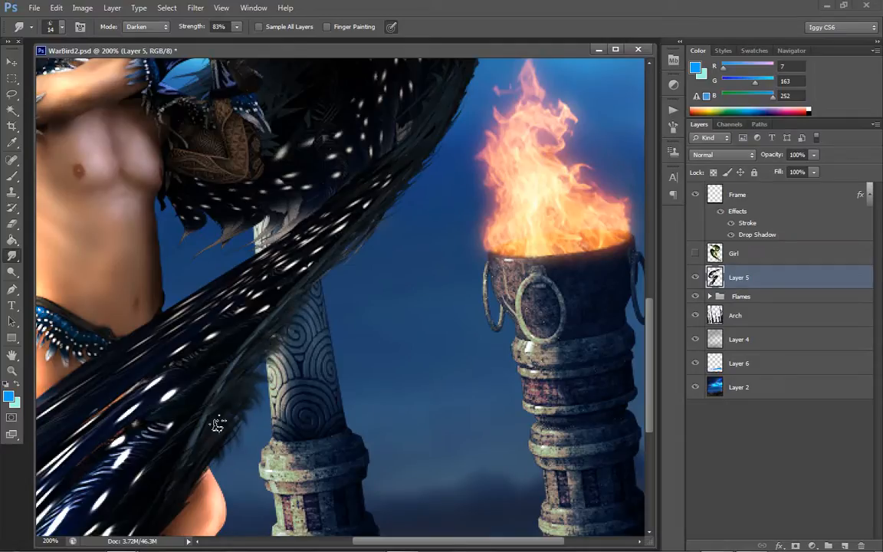
# - Burn the pale streaks along the lower wing's outer edge with a 25 px brush, using Highlights at 74% exposure
pyautogui.moveTo(10, 272)
pyautogui.mouseDown()
pyautogui.moveTo(35, 290)
pyautogui.moveTo(70, 283)
pyautogui.mouseUp()
pyautogui.press('[')
pyautogui.press('[')
pyautogui.press('[')
pyautogui.press('[')
pyautogui.press('[')
pyautogui.press('[')
pyautogui.press('[')
pyautogui.press('[')
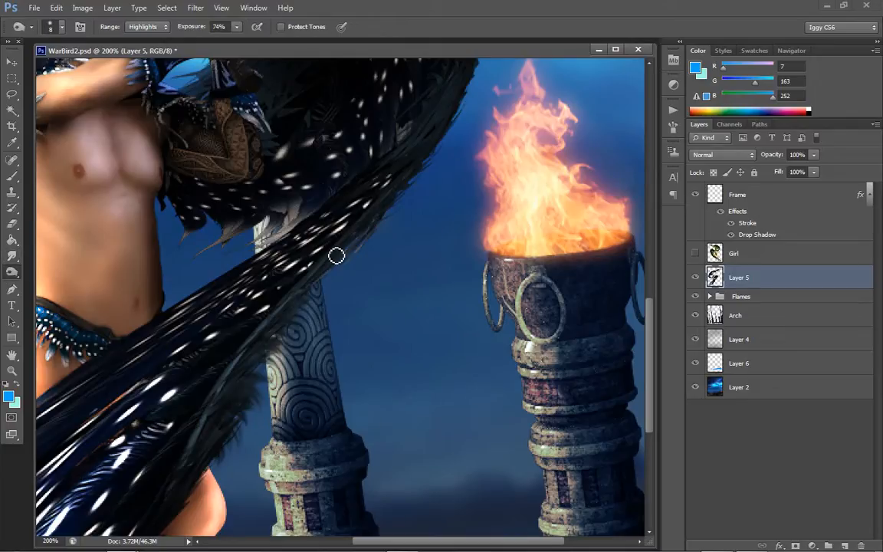
pyautogui.moveTo(334, 243)
pyautogui.mouseDown()
pyautogui.moveTo(268, 305)
pyautogui.moveTo(205, 399)
pyautogui.moveTo(240, 347)
pyautogui.moveTo(208, 387)
pyautogui.moveTo(175, 463)
pyautogui.moveTo(227, 312)
pyautogui.moveTo(158, 282)
pyautogui.moveTo(238, 364)
pyautogui.moveTo(166, 481)
pyautogui.mouseUp()
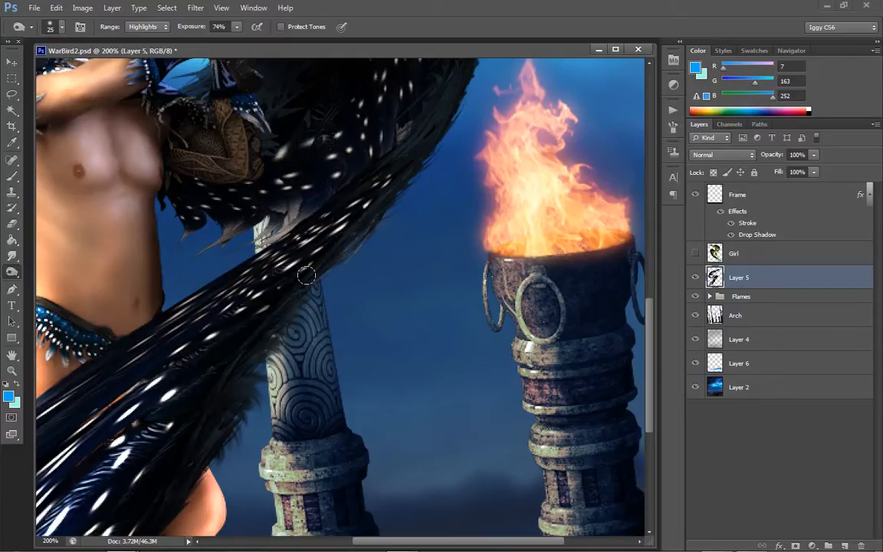
# - Smudge the wing's outer edge and the fluffy curve behind the shoulder into dark feather tips, undoing the last stroke over the blue tufts
pyautogui.click(18, 258)
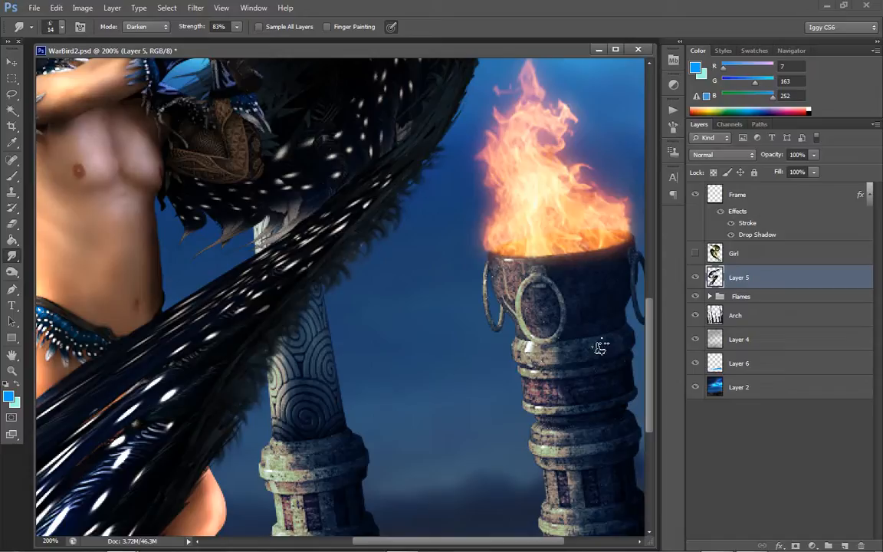
pyautogui.moveTo(650, 305); pyautogui.dragTo(651, 274)
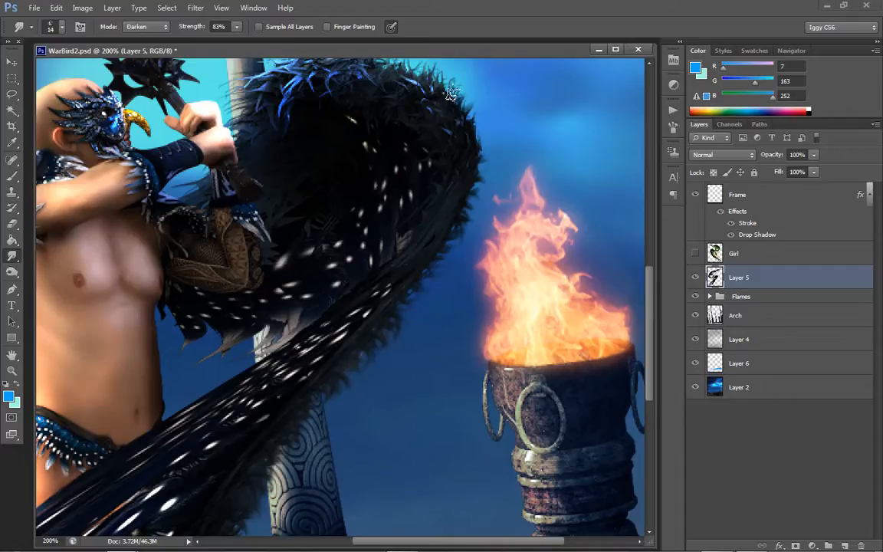
pyautogui.scroll(3, 647, 315)
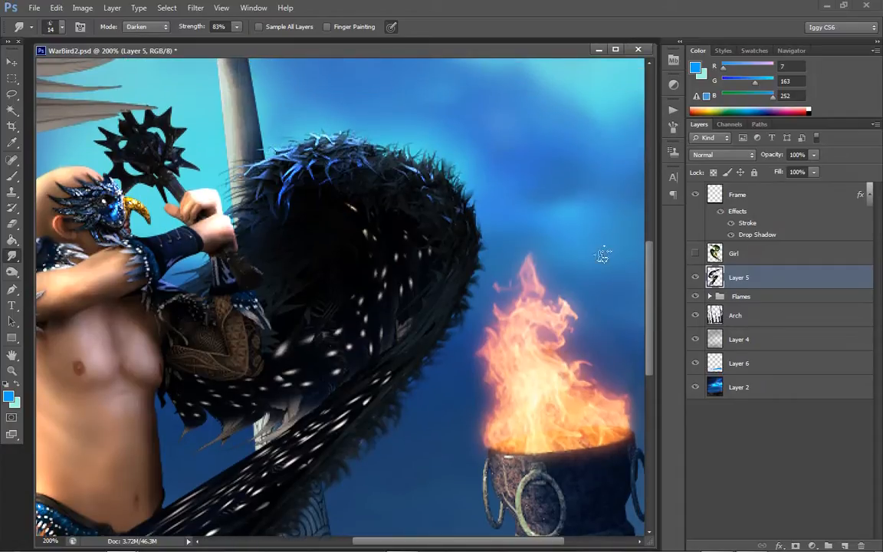
pyautogui.moveTo(416, 153)
pyautogui.mouseDown()
pyautogui.moveTo(452, 164)
pyautogui.moveTo(457, 189)
pyautogui.mouseUp()
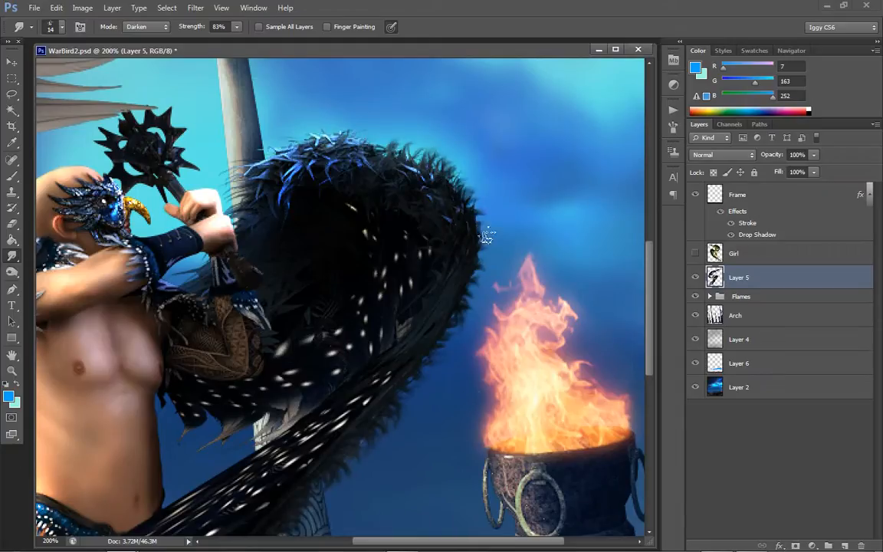
pyautogui.moveTo(241, 181); pyautogui.dragTo(261, 164)
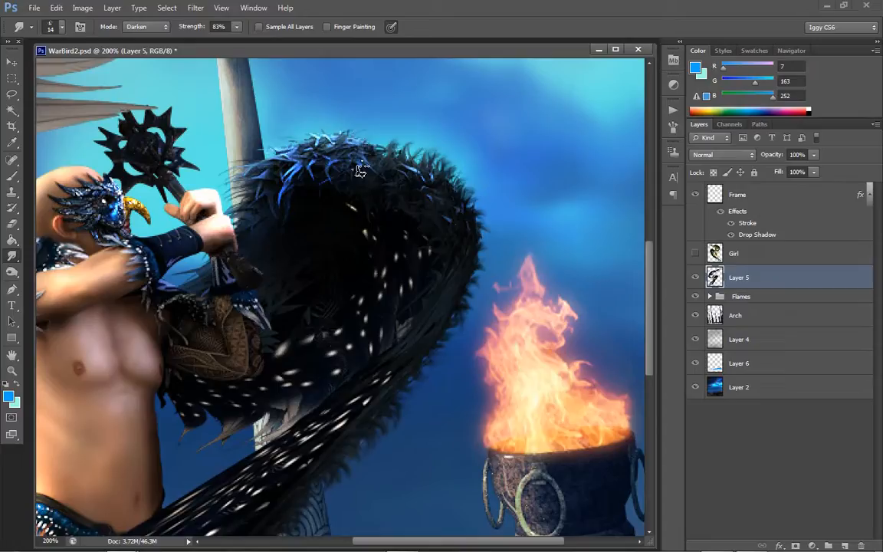
pyautogui.moveTo(372, 151)
pyautogui.mouseDown()
pyautogui.moveTo(369, 137)
pyautogui.moveTo(380, 141)
pyautogui.mouseUp()
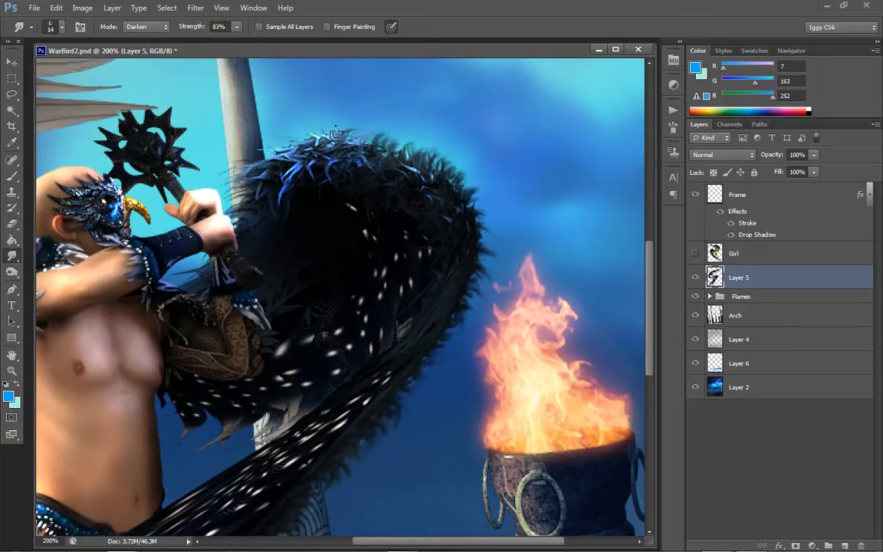
pyautogui.moveTo(318, 139)
pyautogui.mouseDown()
pyautogui.moveTo(286, 124)
pyautogui.moveTo(299, 132)
pyautogui.mouseUp()
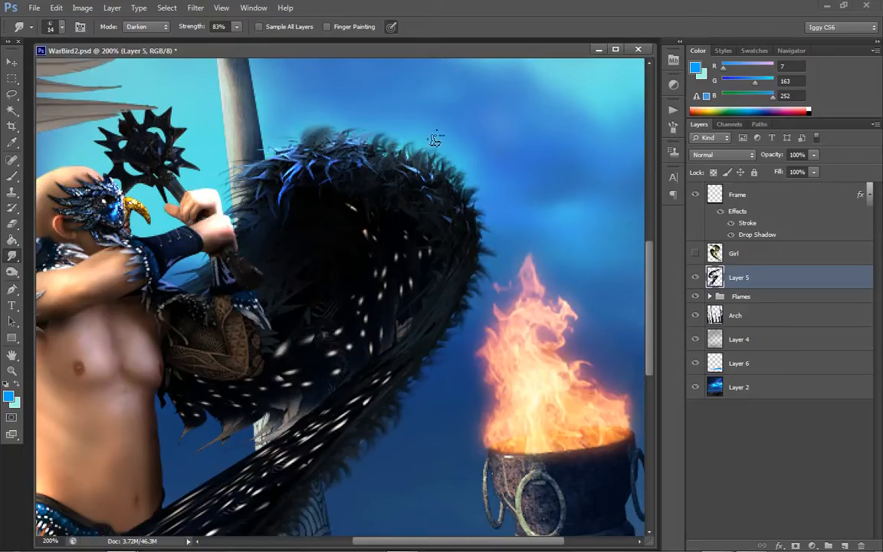
pyautogui.hotkey('ctrl', 'z')
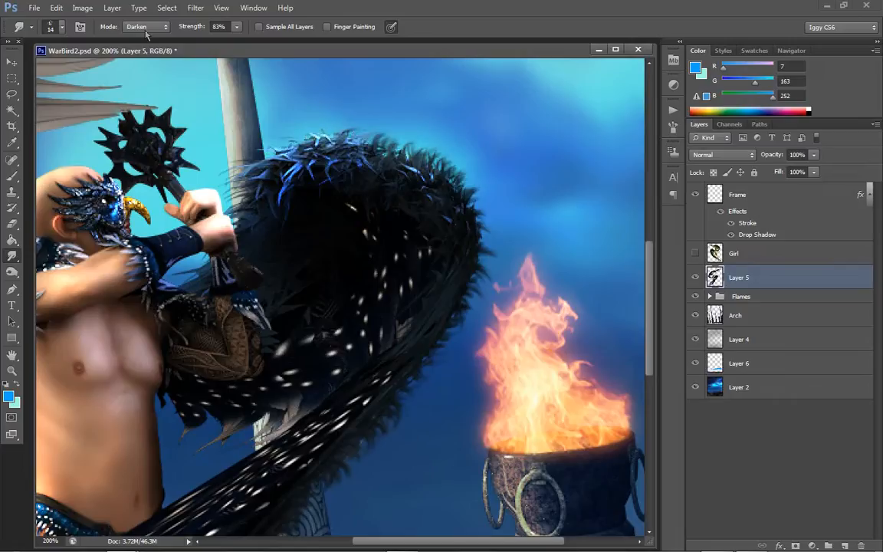
# - Smudge the blue tufts on the fluffy curve into longer, softer feathers using Lighten mode
pyautogui.click(147, 31)
pyautogui.click(142, 67)
pyautogui.moveTo(305, 134); pyautogui.dragTo(290, 128)
pyautogui.moveTo(295, 184); pyautogui.dragTo(311, 204)
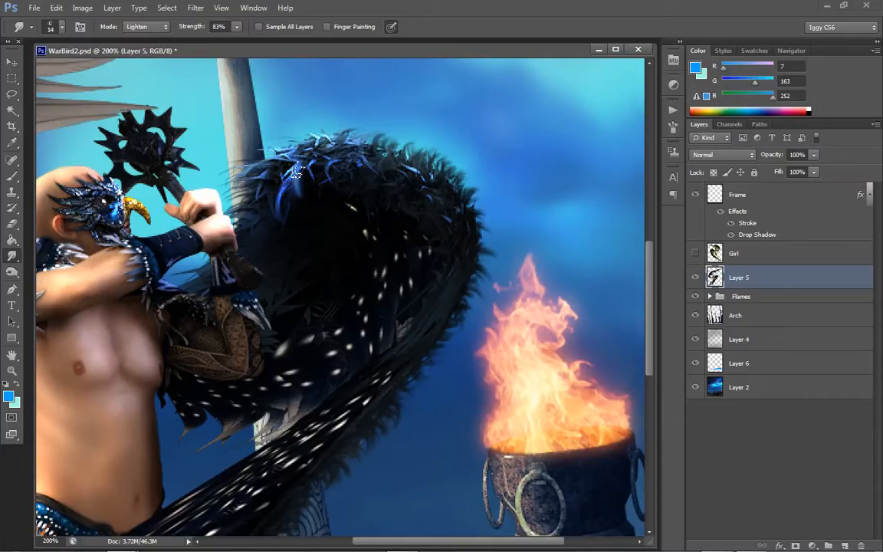
pyautogui.moveTo(322, 164)
pyautogui.mouseDown()
pyautogui.moveTo(336, 186)
pyautogui.moveTo(337, 170)
pyautogui.moveTo(244, 196)
pyautogui.moveTo(281, 174)
pyautogui.moveTo(256, 201)
pyautogui.moveTo(259, 184)
pyautogui.moveTo(278, 178)
pyautogui.moveTo(280, 200)
pyautogui.moveTo(268, 195)
pyautogui.moveTo(274, 164)
pyautogui.moveTo(250, 187)
pyautogui.mouseUp()
pyautogui.moveTo(351, 171)
pyautogui.mouseDown()
pyautogui.moveTo(326, 200)
pyautogui.moveTo(325, 163)
pyautogui.moveTo(322, 189)
pyautogui.mouseUp()
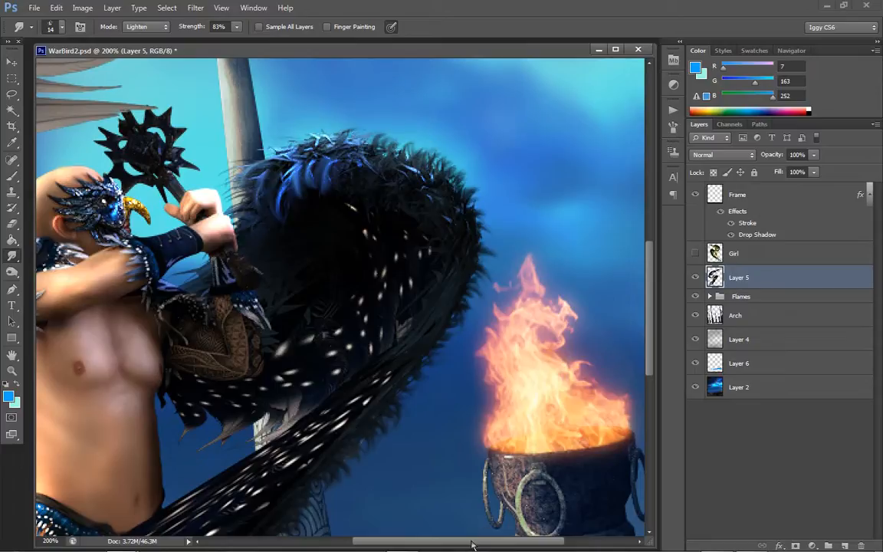
# - Smudge the upper wing's top edge beside the pale pillar into dark feathery wisps using Darken mode at 83% strength
pyautogui.moveTo(471, 545); pyautogui.dragTo(369, 538)
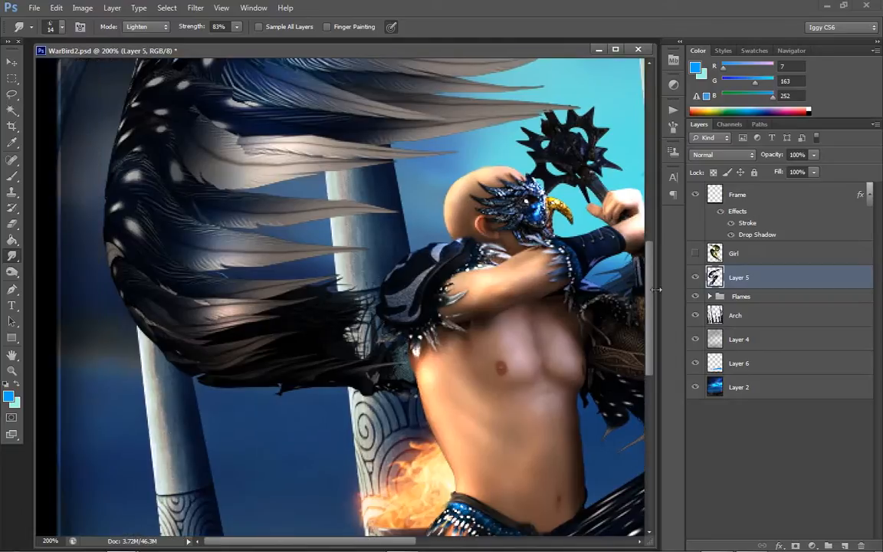
pyautogui.moveTo(651, 289); pyautogui.dragTo(664, 184)
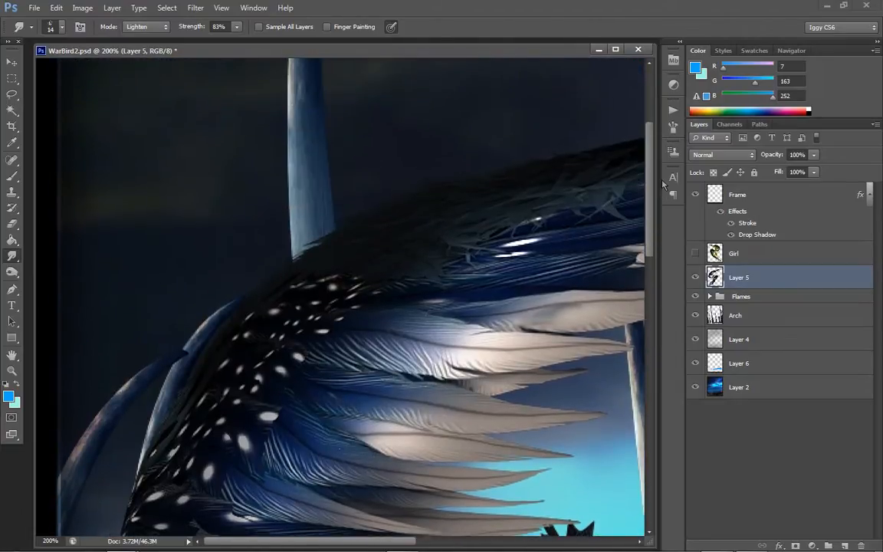
pyautogui.click(145, 26)
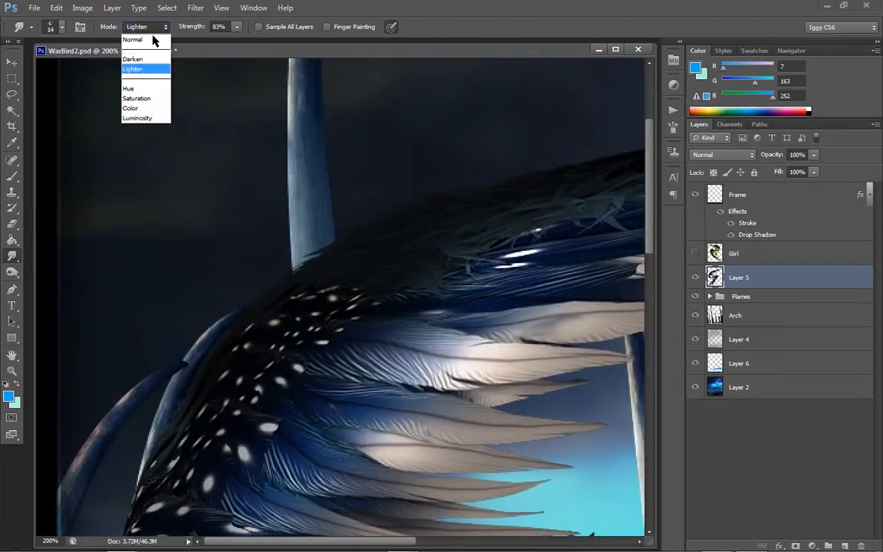
pyautogui.click(144, 57)
pyautogui.moveTo(318, 259)
pyautogui.mouseDown()
pyautogui.moveTo(314, 238)
pyautogui.moveTo(333, 257)
pyautogui.moveTo(325, 241)
pyautogui.moveTo(303, 275)
pyautogui.moveTo(300, 256)
pyautogui.moveTo(306, 268)
pyautogui.moveTo(294, 278)
pyautogui.moveTo(260, 262)
pyautogui.mouseUp()
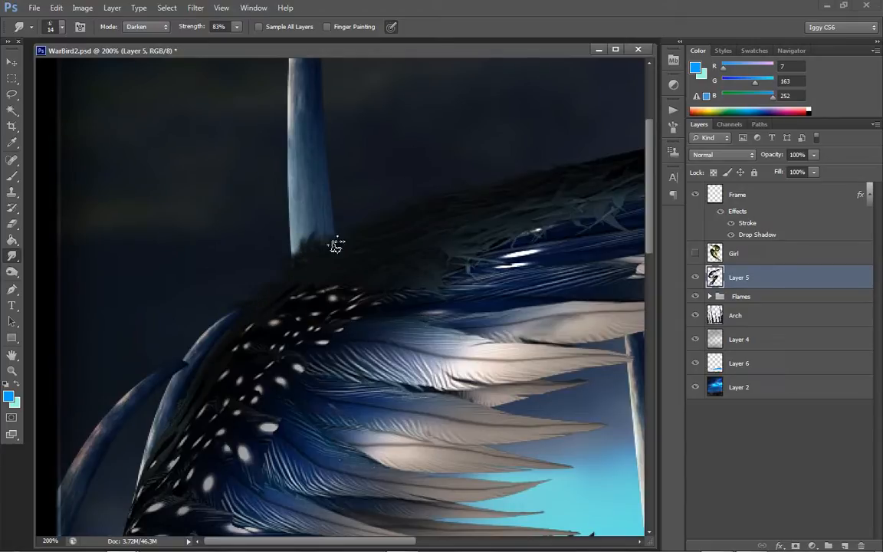
pyautogui.moveTo(356, 248); pyautogui.dragTo(377, 227)
# - Smudge short dark feather tips outward along the upper wing's top edge toward the wing tip
pyautogui.moveTo(335, 544); pyautogui.dragTo(348, 545)
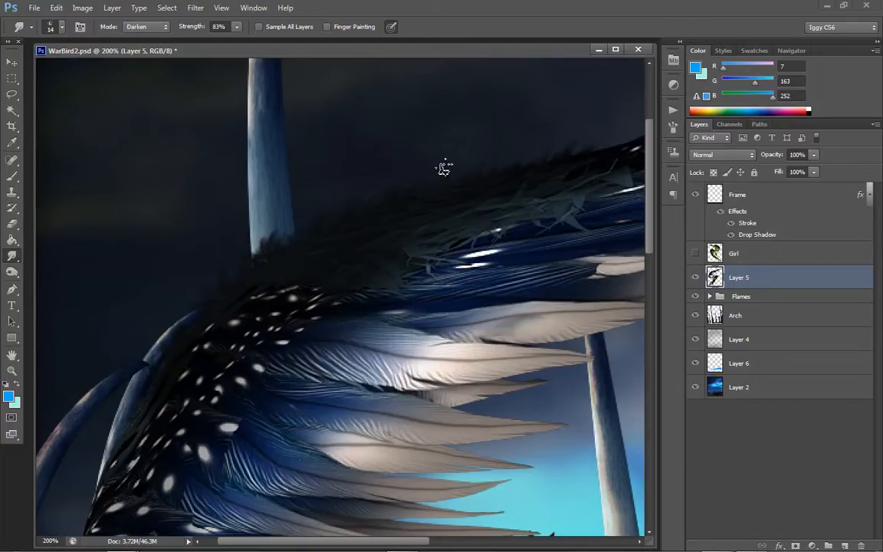
pyautogui.moveTo(601, 182); pyautogui.dragTo(597, 128)
pyautogui.hscroll(4, 429, 489)
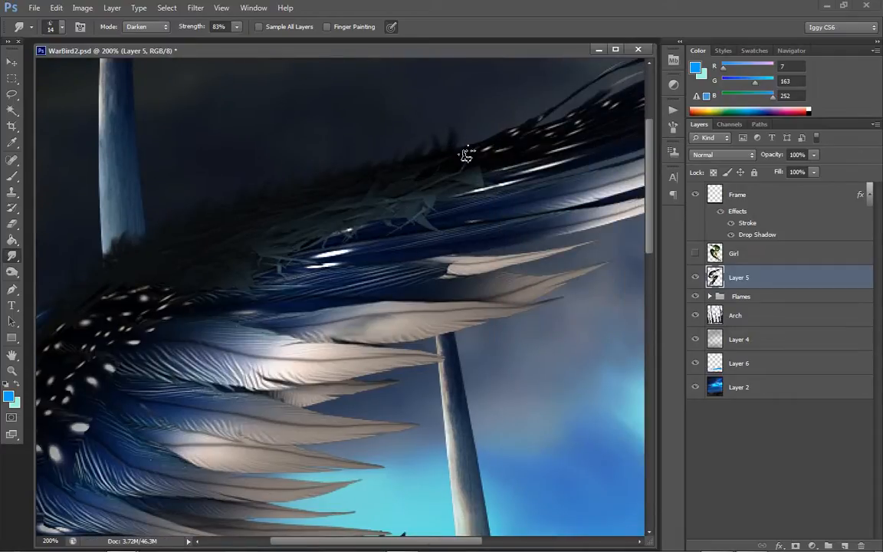
pyautogui.moveTo(502, 143); pyautogui.dragTo(527, 98)
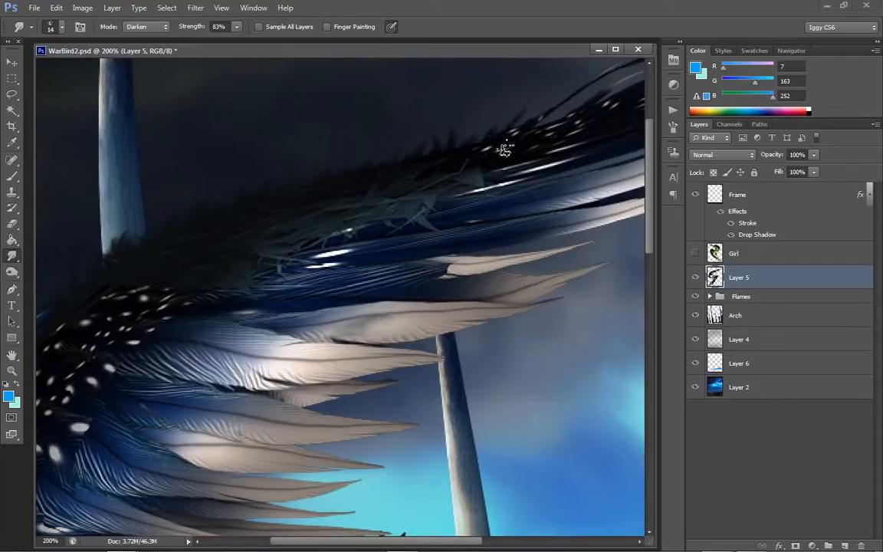
pyautogui.moveTo(474, 149)
pyautogui.mouseDown()
pyautogui.moveTo(458, 136)
pyautogui.moveTo(441, 138)
pyautogui.mouseUp()
# - Smudge the lower wing's outer edge into short feathery tips over the bent leg with a 14 px brush in Darken mode
pyautogui.press('z')
pyautogui.rightClick(305, 292)
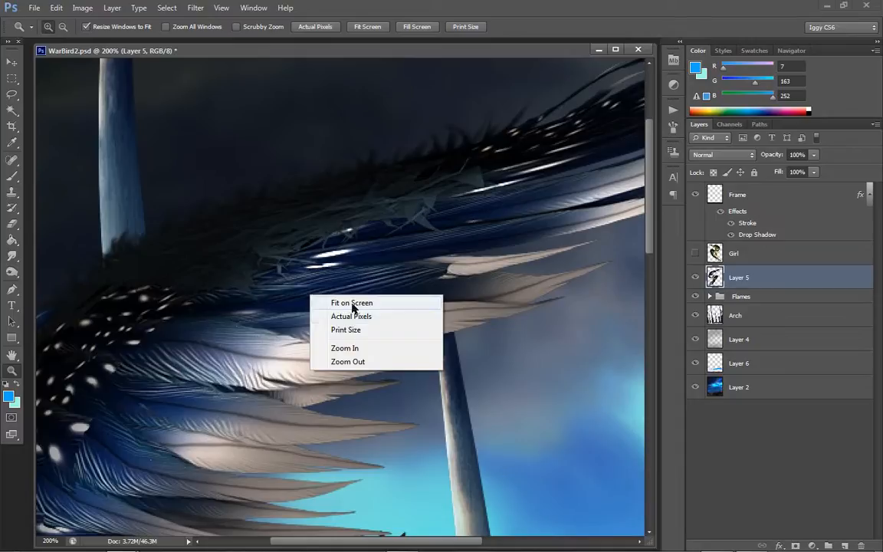
pyautogui.click(350, 304)
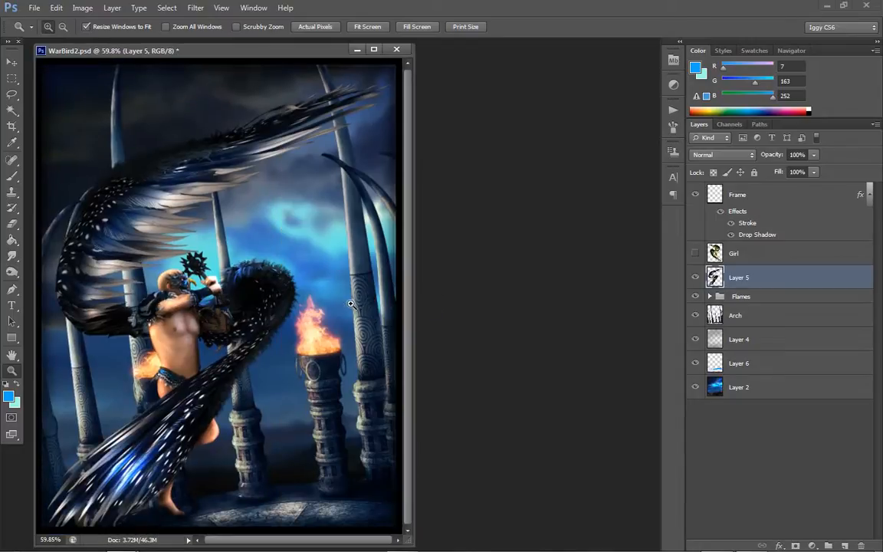
pyautogui.click(289, 297)
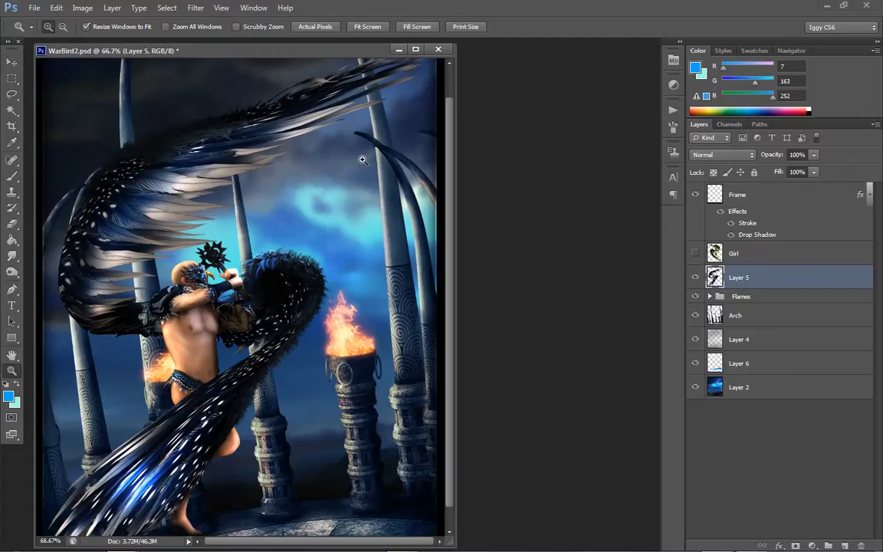
pyautogui.click(266, 409)
pyautogui.click(342, 346)
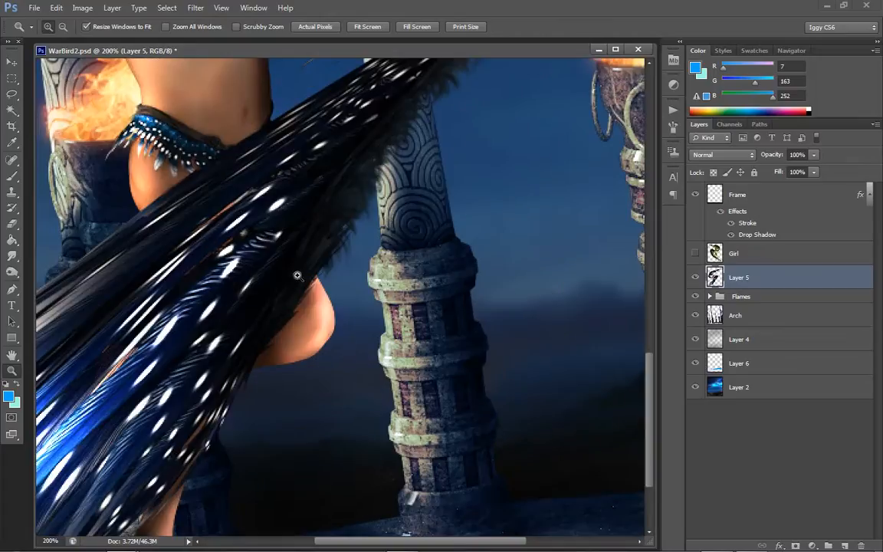
pyautogui.click(12, 255)
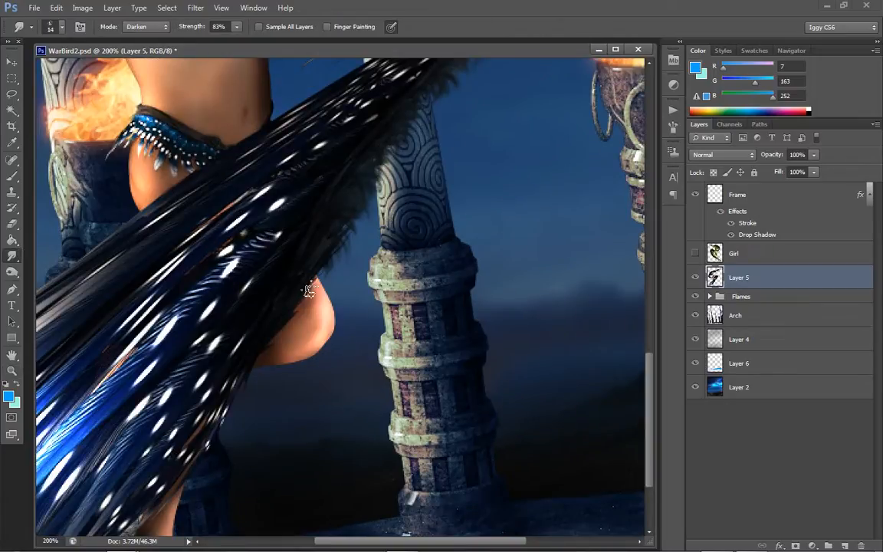
pyautogui.moveTo(310, 280); pyautogui.dragTo(311, 305)
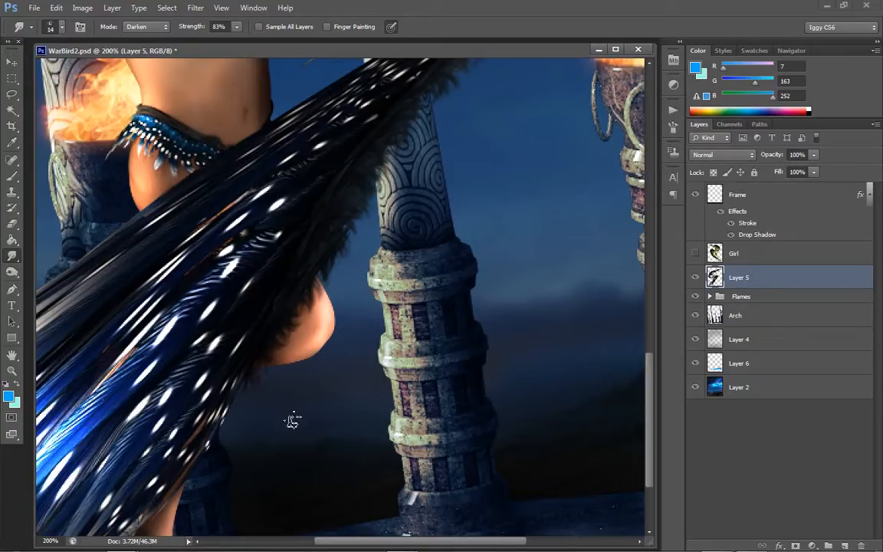
# - Try smudging longer wisps from the lower wing's edge over the leg and toward the pillar at 99% strength
pyautogui.click(237, 26)
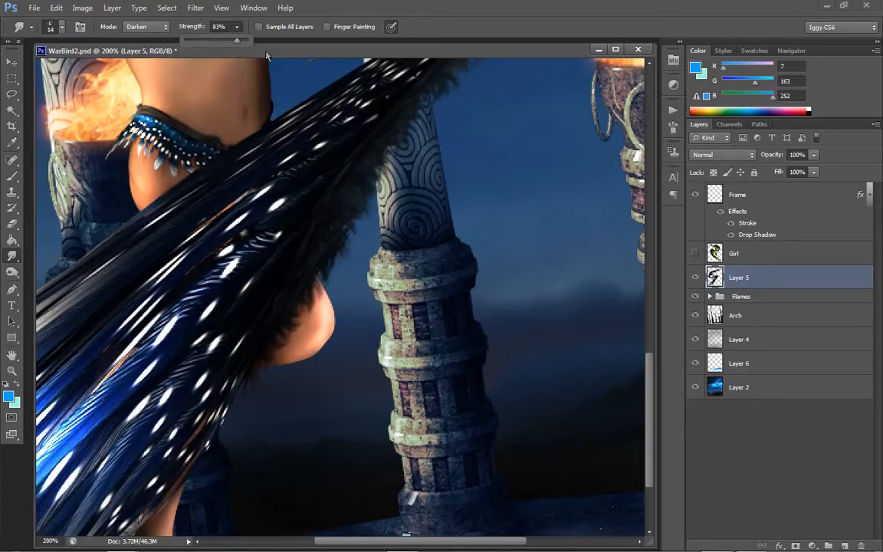
pyautogui.moveTo(237, 41); pyautogui.dragTo(246, 41)
pyautogui.moveTo(310, 290); pyautogui.dragTo(327, 331)
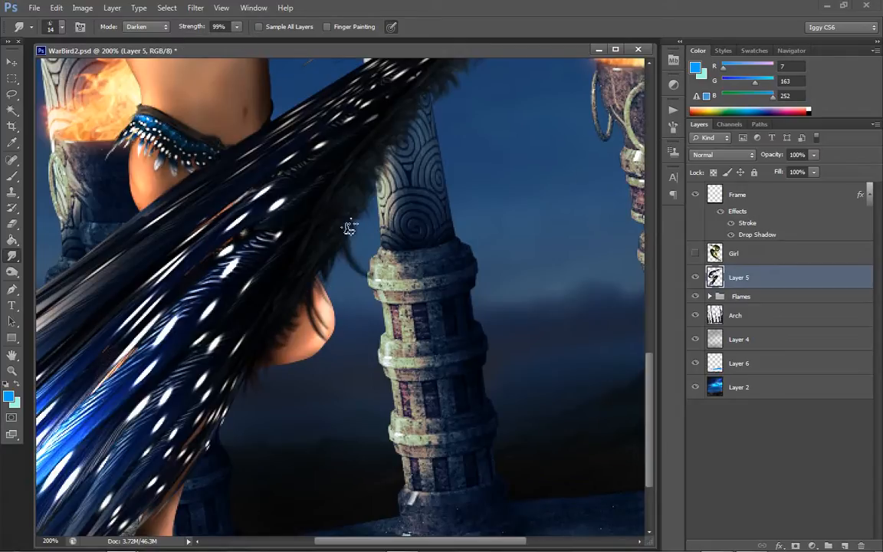
pyautogui.moveTo(346, 228); pyautogui.dragTo(368, 278)
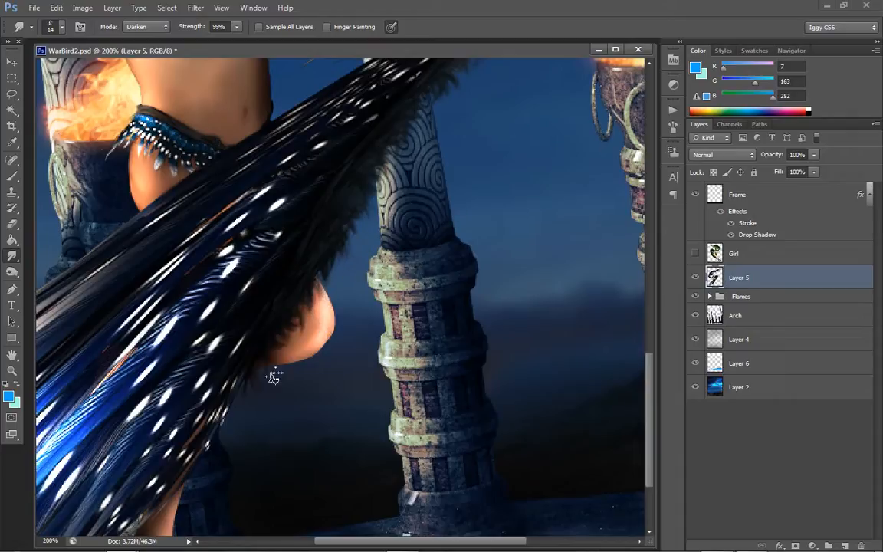
# - Examine the whole composition, then the fluffy wing curve and its feathered edge at 300%
pyautogui.click(12, 370)
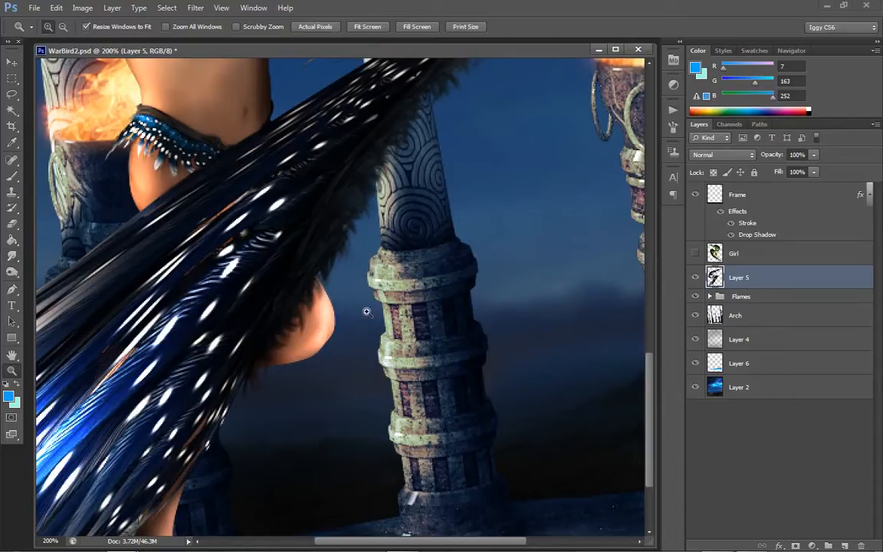
pyautogui.rightClick(366, 311)
pyautogui.click(419, 322)
pyautogui.click(307, 356)
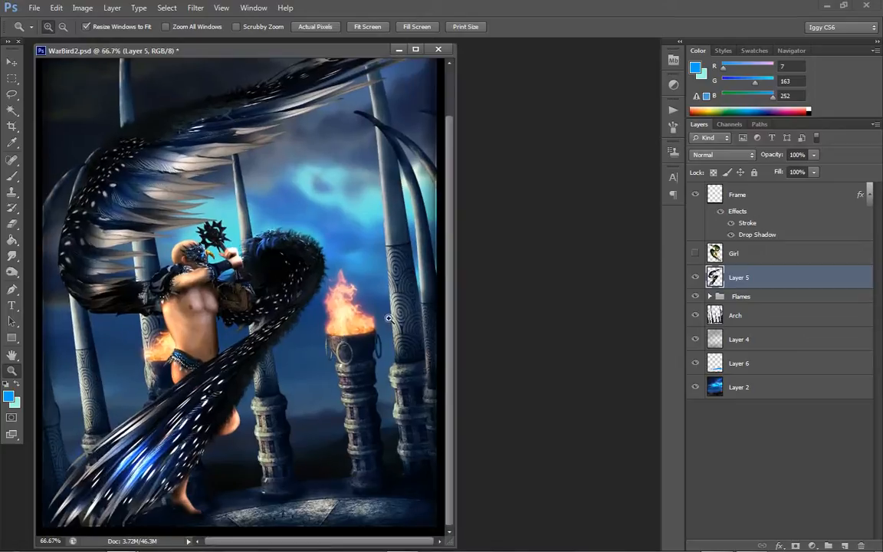
pyautogui.click(349, 330)
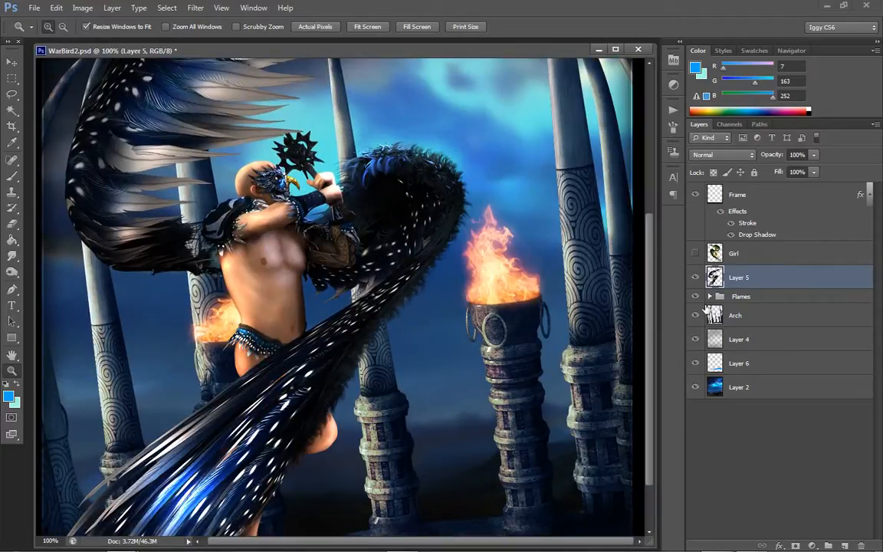
pyautogui.click(625, 61)
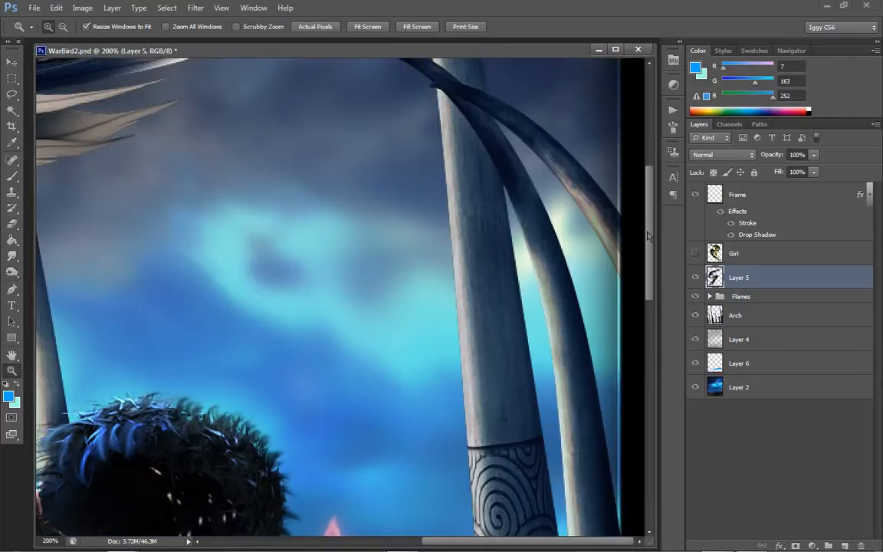
pyautogui.moveTo(648, 237); pyautogui.dragTo(646, 321)
pyautogui.click(242, 299)
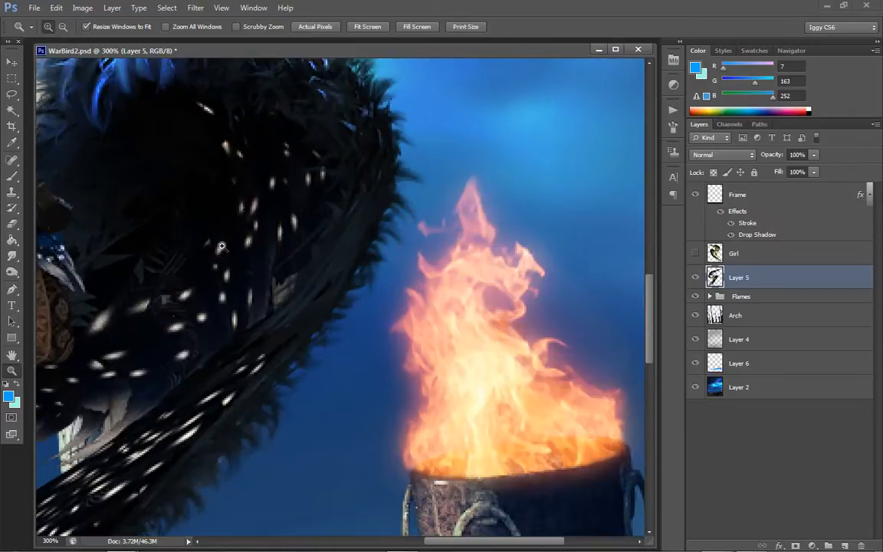
# - Paint thin blue strands along the lower wing's feathery outer edge above the carved pillar with a 2 px brush at 100% opacity
pyautogui.click(12, 176)
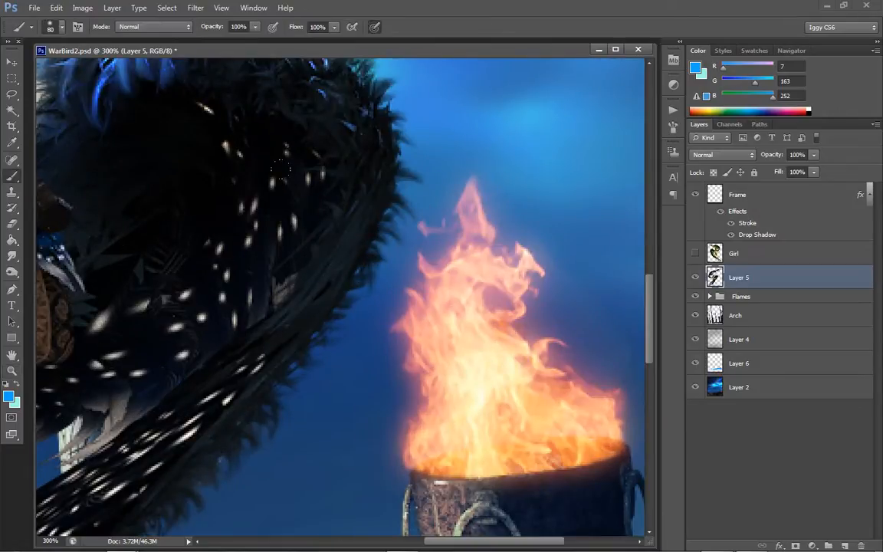
pyautogui.press('[')
pyautogui.press('[')
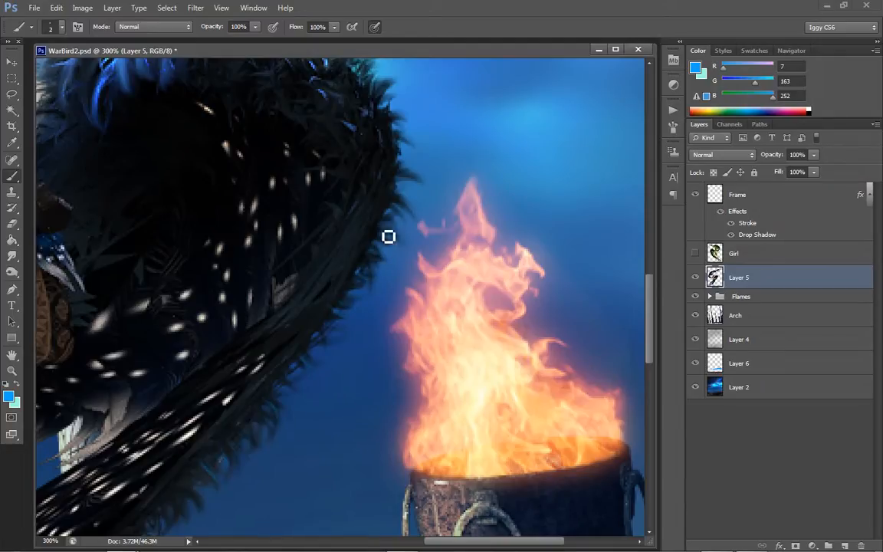
pyautogui.hscroll(-4, 406, 490)
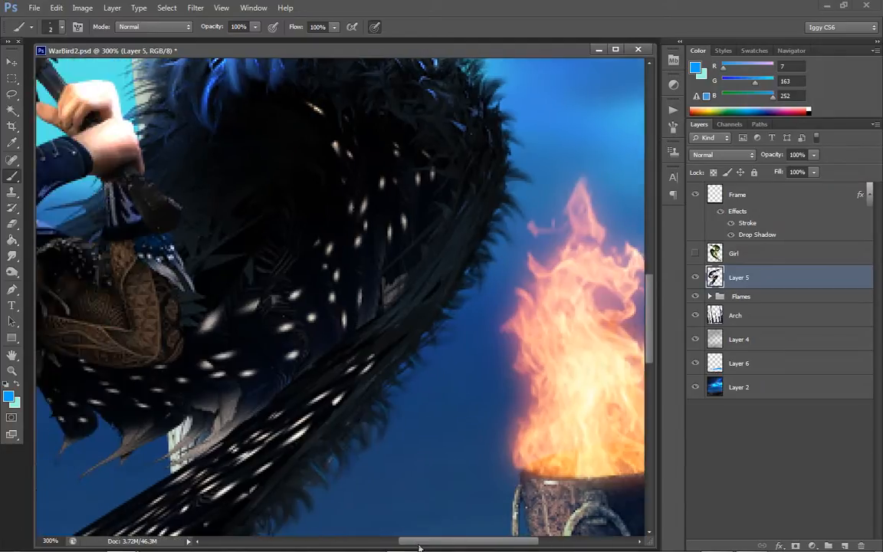
pyautogui.scroll(-5, 374, 414)
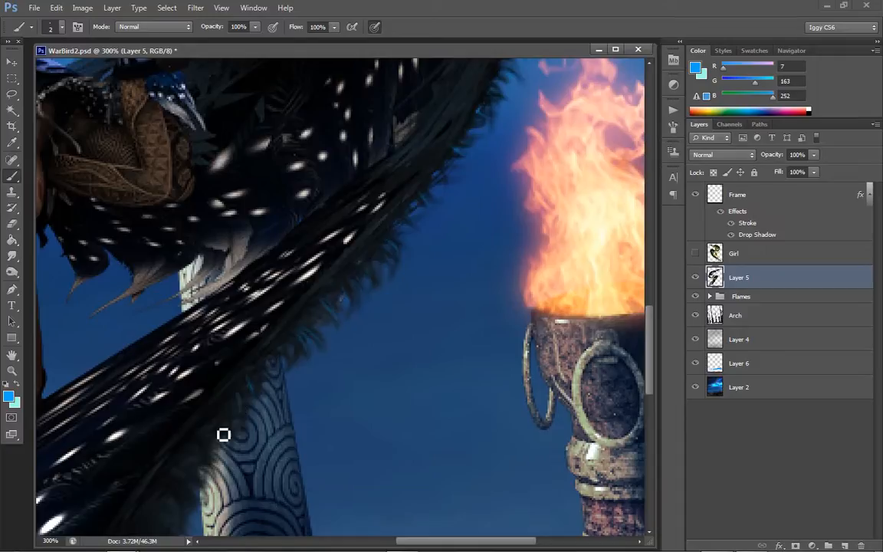
pyautogui.moveTo(235, 387); pyautogui.dragTo(242, 406)
pyautogui.moveTo(187, 422); pyautogui.dragTo(190, 449)
# - Paint more thin blue strands down the wing's dark fringe from the carved pillar toward the bent leg, undoing the last stroke
pyautogui.scroll(-5, 651, 341)
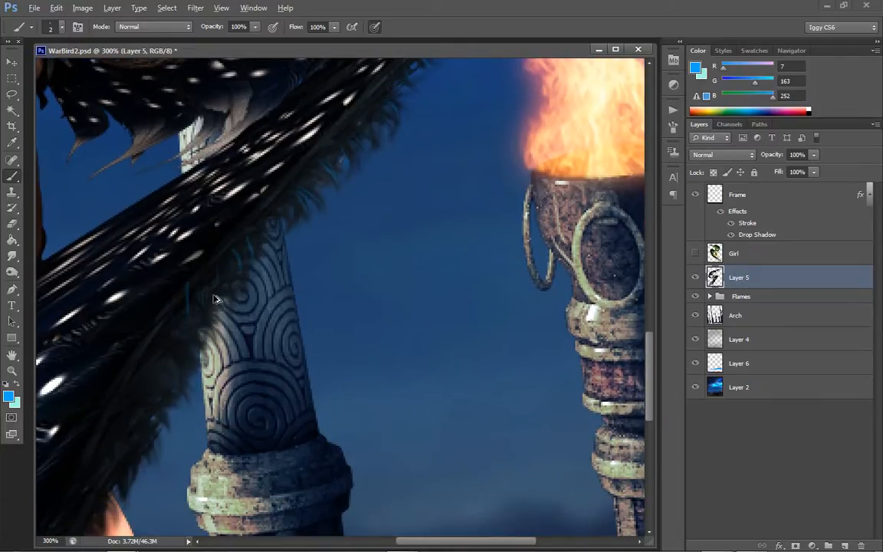
pyautogui.moveTo(198, 300); pyautogui.dragTo(217, 337)
pyautogui.moveTo(157, 411); pyautogui.dragTo(141, 394)
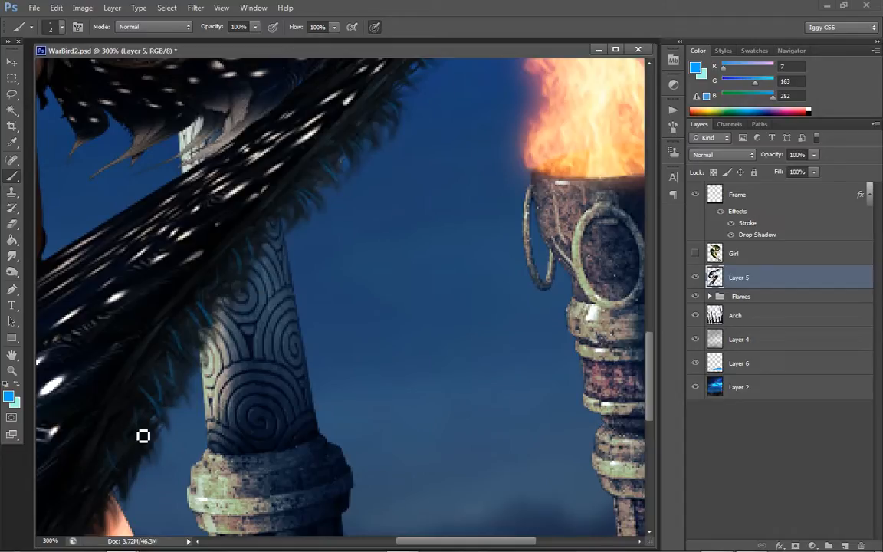
pyautogui.moveTo(132, 395); pyautogui.dragTo(175, 456)
pyautogui.hotkey('ctrl', 'z')
pyautogui.moveTo(437, 543); pyautogui.dragTo(410, 542)
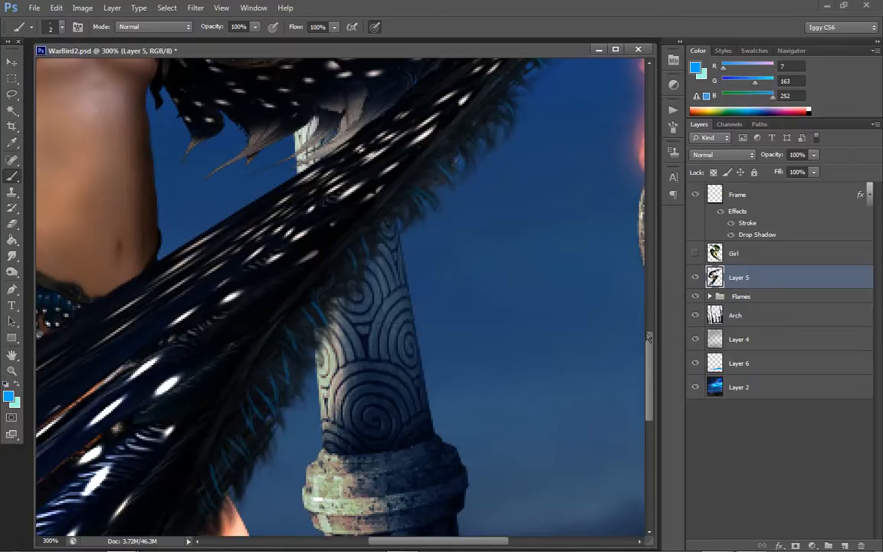
# - Paint fine blue feather strokes along the outer edge of the lower wing on Layer 5 with the 2 px brush
pyautogui.scroll(-5, 653, 352)
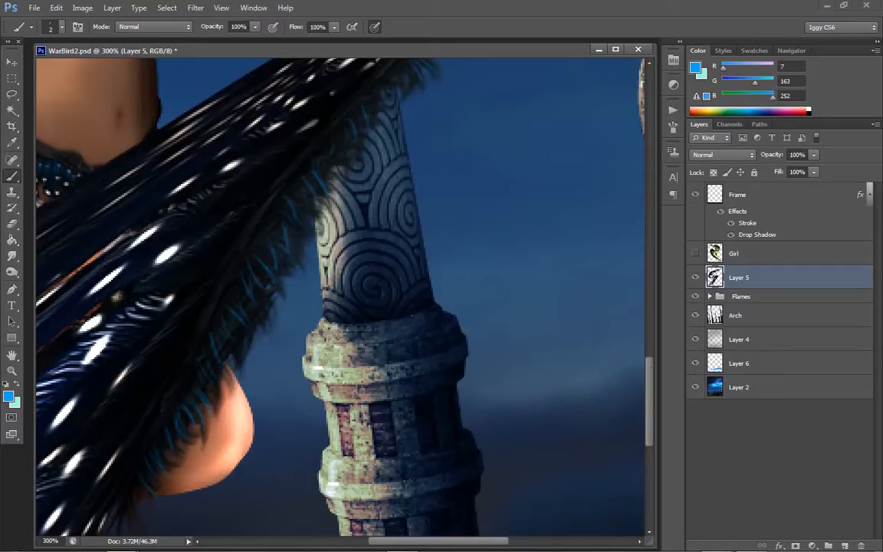
pyautogui.moveTo(650, 371); pyautogui.dragTo(651, 310)
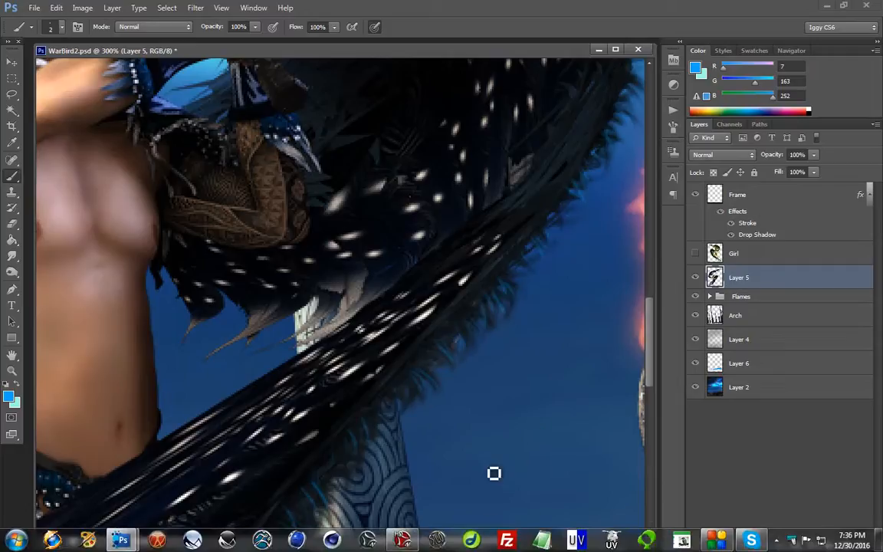
pyautogui.moveTo(485, 541); pyautogui.dragTo(536, 525)
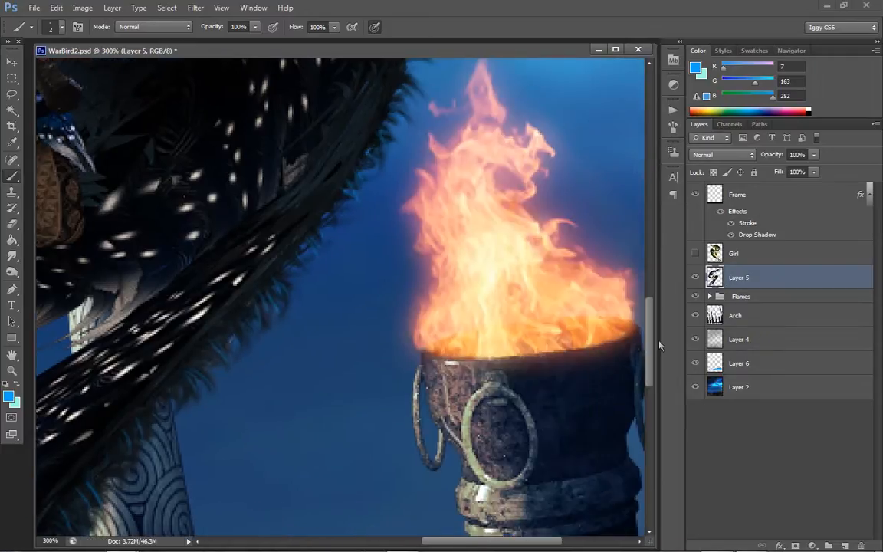
pyautogui.scroll(5, 318, 205)
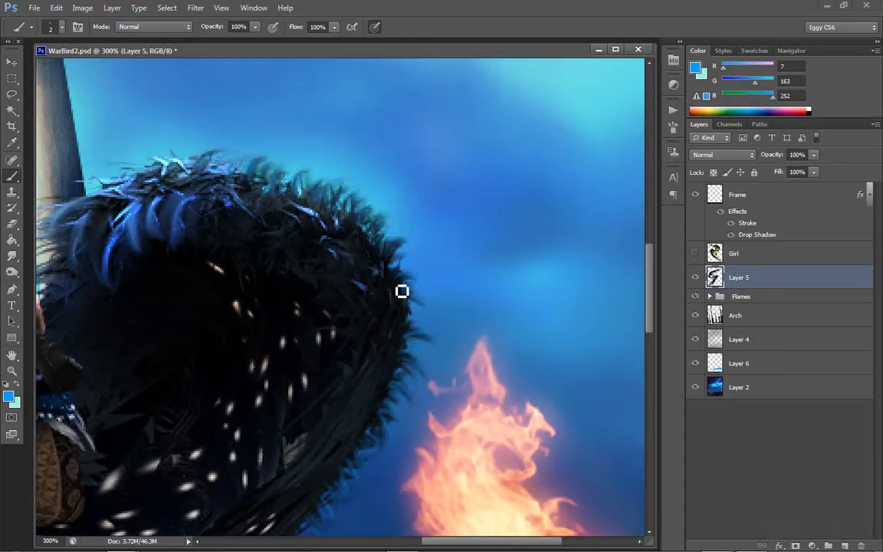
pyautogui.moveTo(648, 305); pyautogui.dragTo(648, 374)
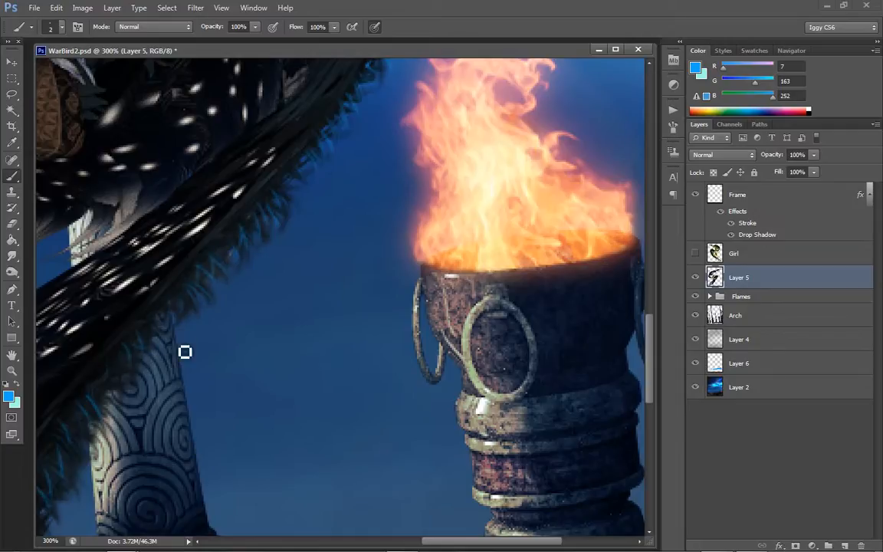
# - Brighten the blue feather strokes along the lower wing's outer edge near the torch, using the Dodge tool at 20 px
pyautogui.click(11, 371)
pyautogui.rightClick(278, 300)
pyautogui.click(325, 306)
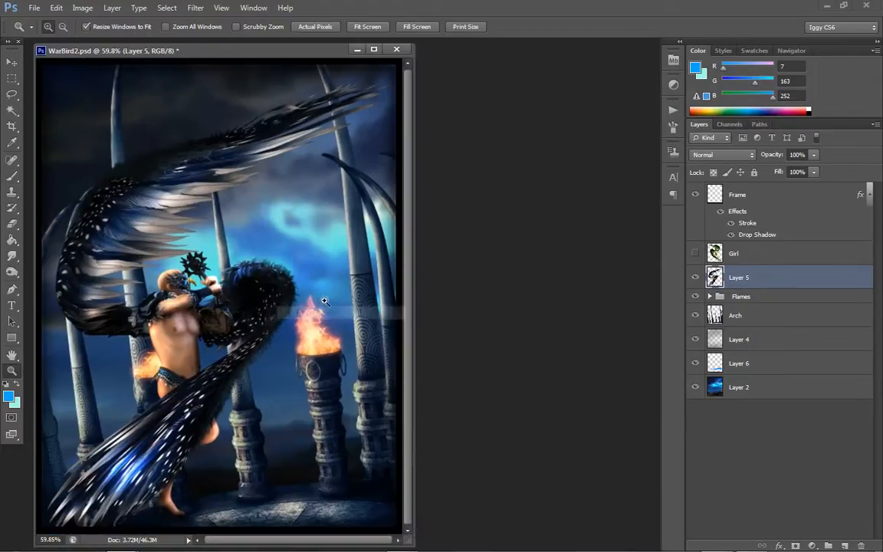
pyautogui.click(289, 350)
pyautogui.click(345, 305)
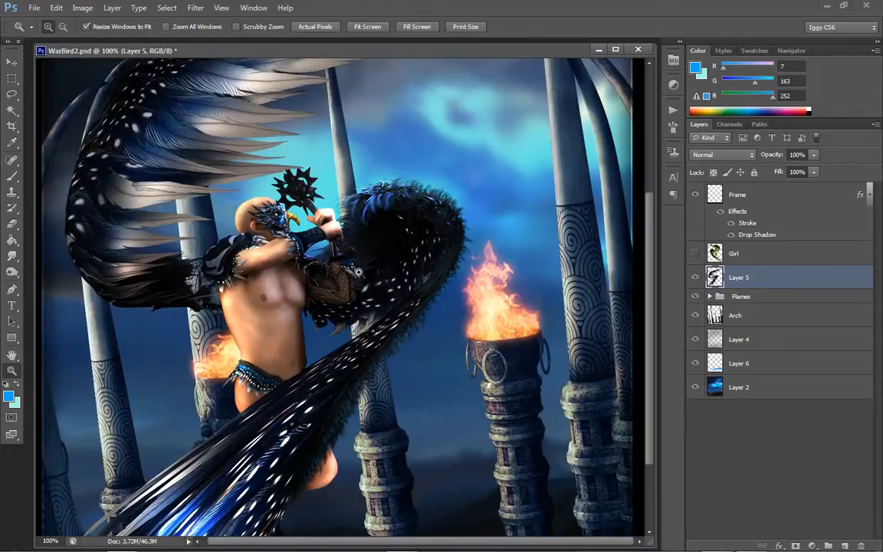
pyautogui.click(420, 344)
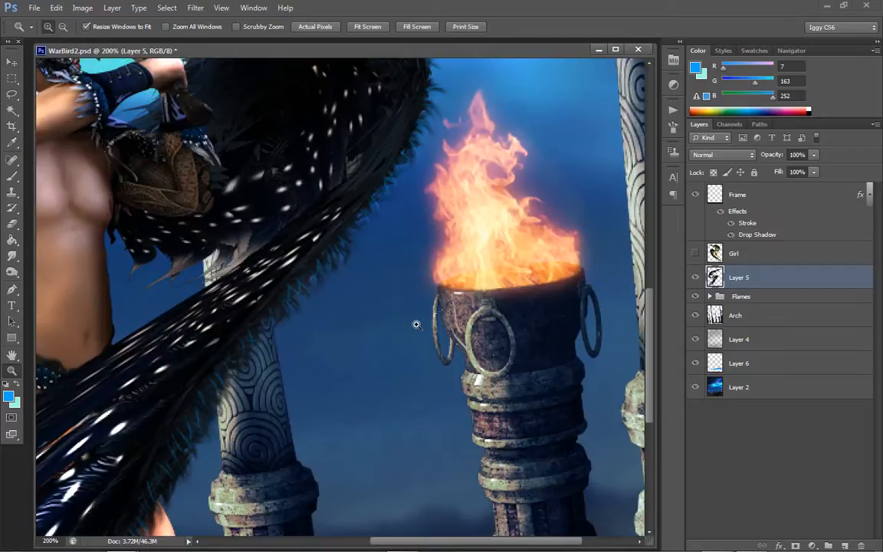
pyautogui.click(14, 271)
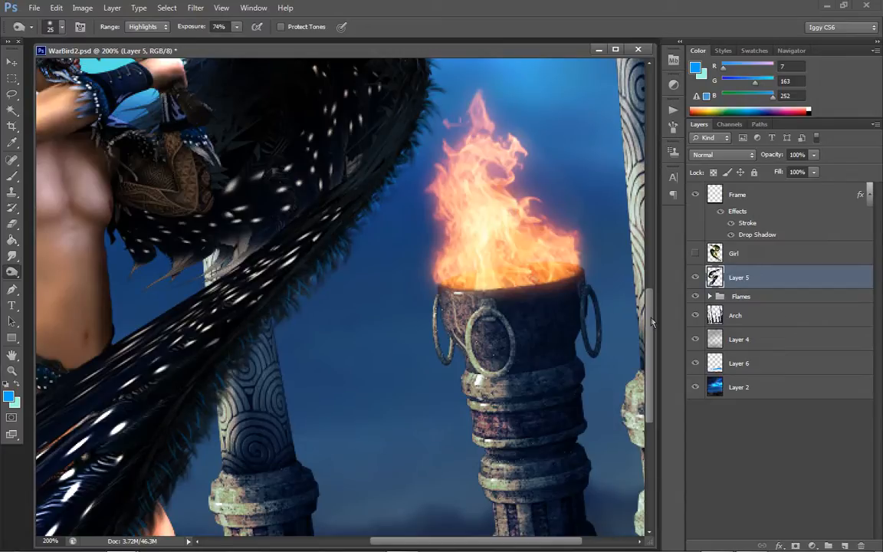
pyautogui.moveTo(651, 322); pyautogui.dragTo(651, 268)
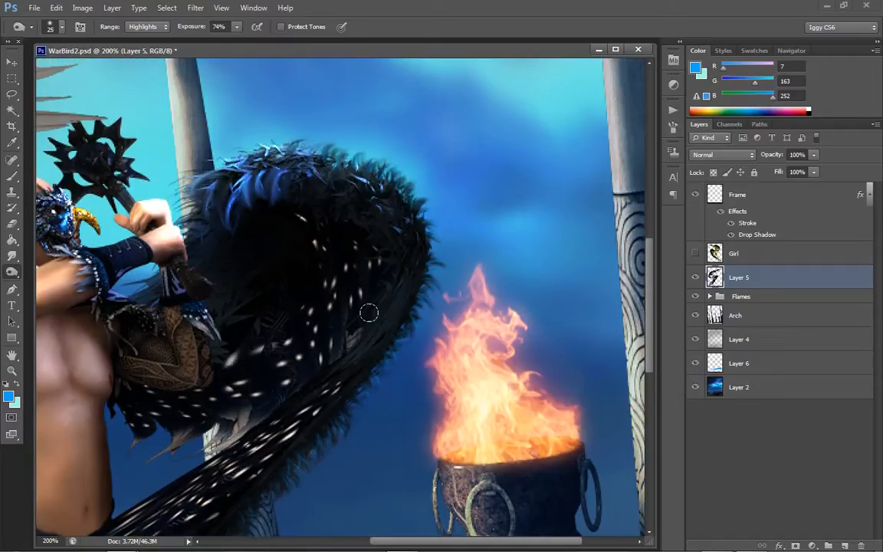
pyautogui.rightClick(11, 271)
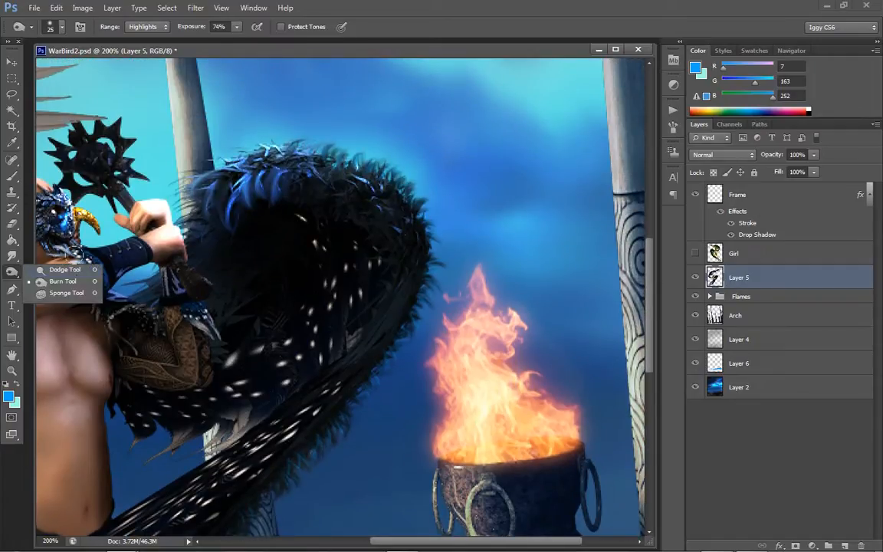
pyautogui.click(74, 270)
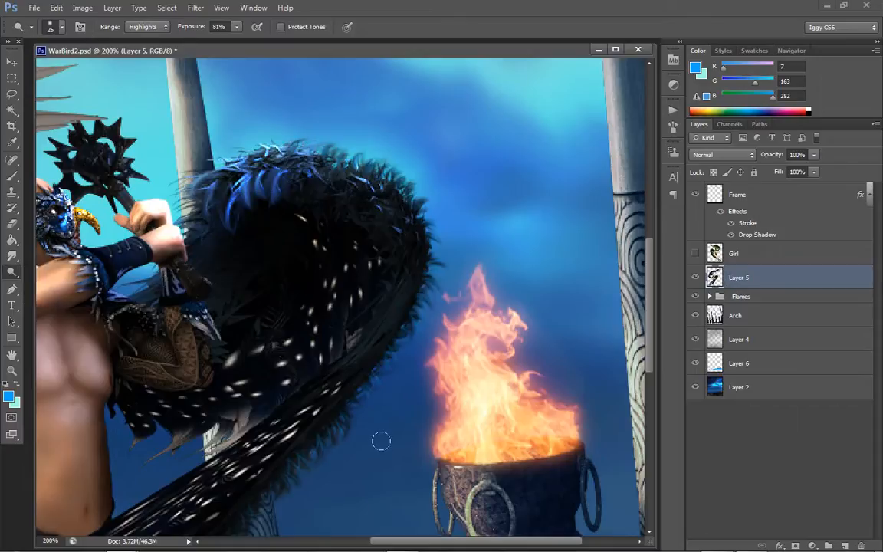
pyautogui.moveTo(340, 440); pyautogui.dragTo(300, 482)
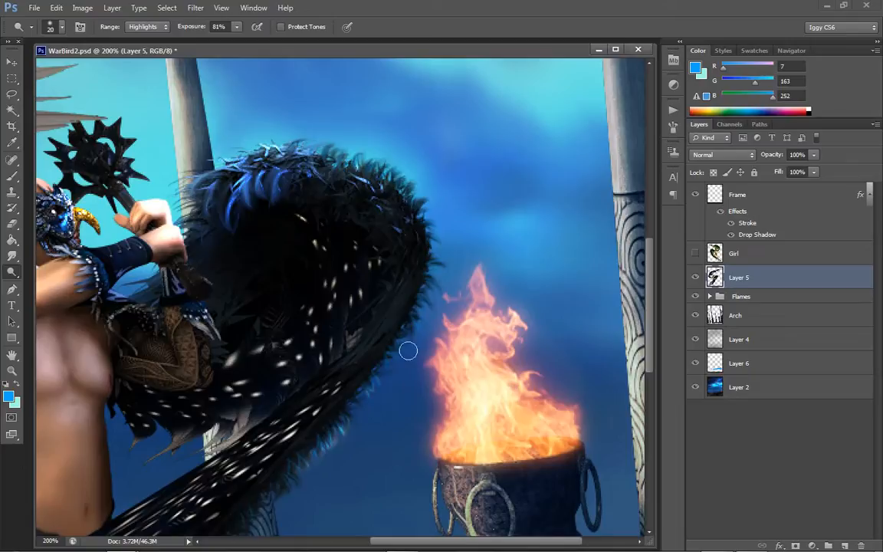
pyautogui.scroll(-5, 652, 332)
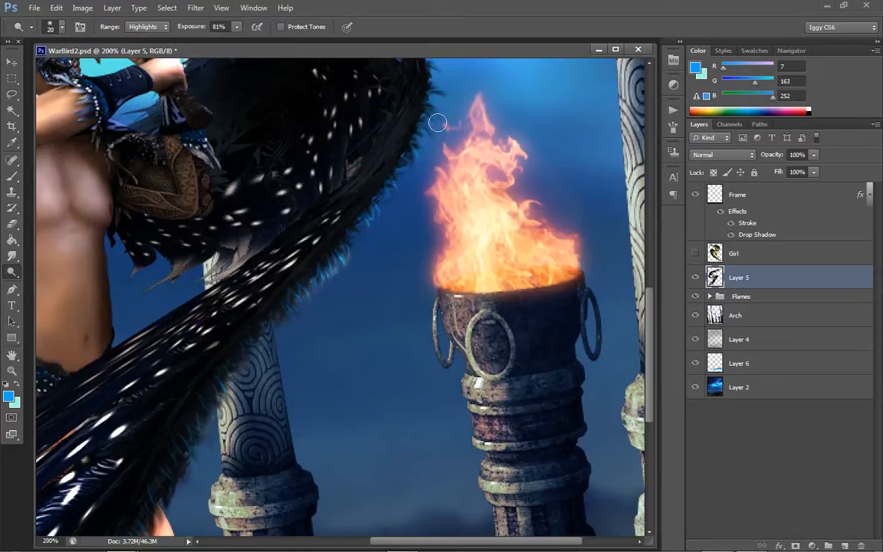
# - Dodge the feather tips along the upper rim of the wing's curl above the torch
pyautogui.scroll(5, 656, 316)
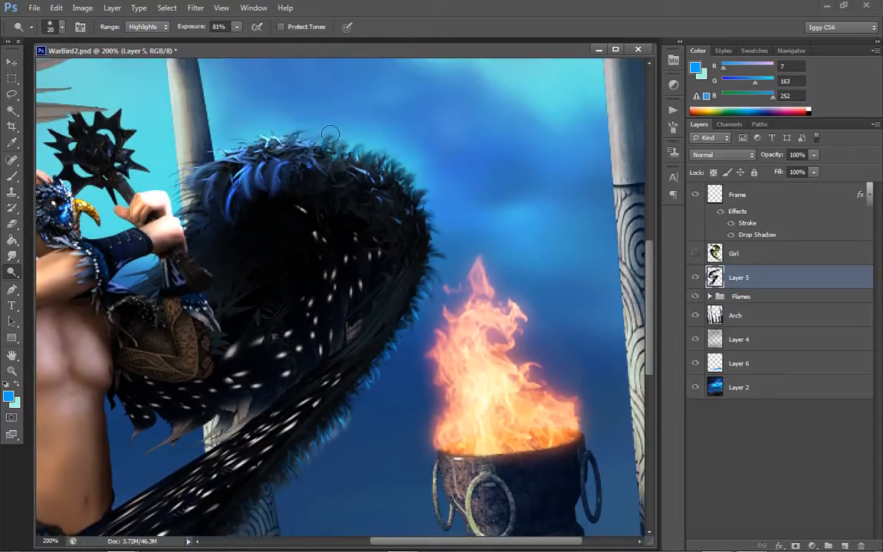
pyautogui.moveTo(325, 128); pyautogui.dragTo(360, 147)
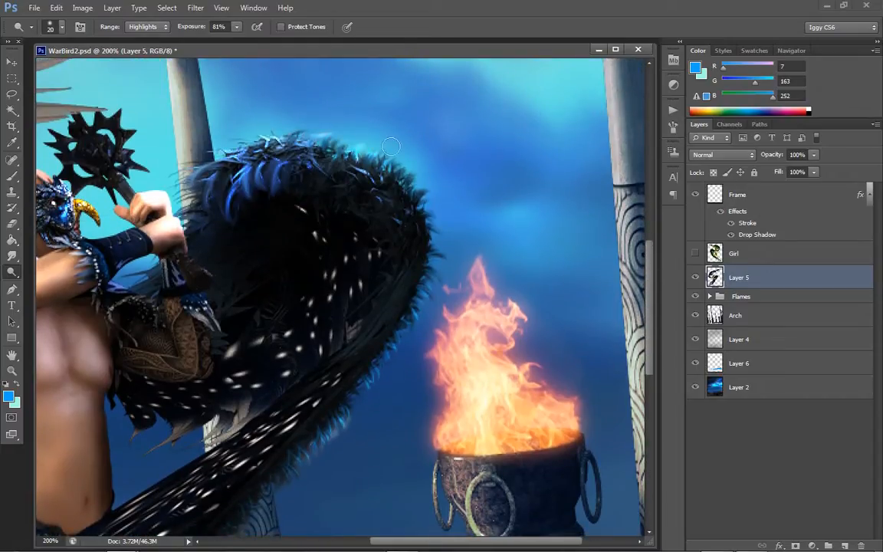
pyautogui.moveTo(432, 190)
pyautogui.mouseDown()
pyautogui.moveTo(406, 161)
pyautogui.moveTo(423, 181)
pyautogui.mouseUp()
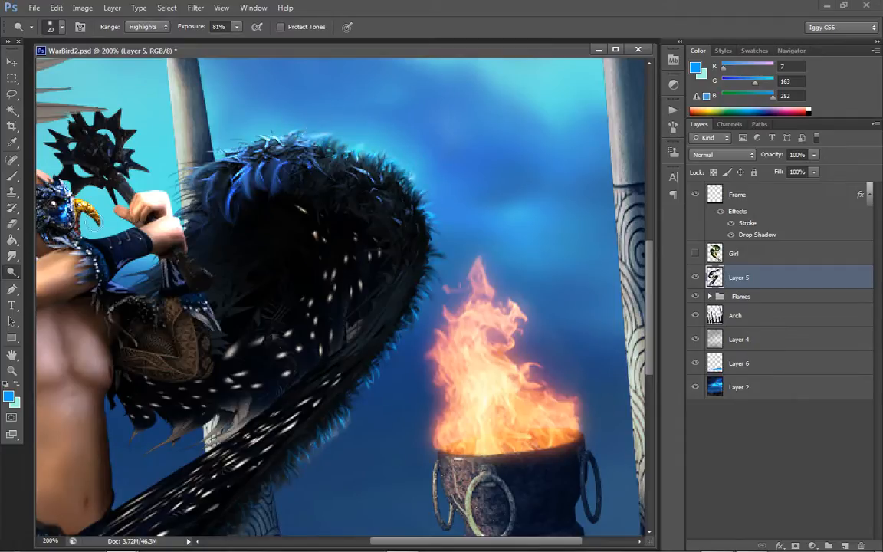
# - Dodge the blue feather tips where the lower wing passes the patterned column, down to the figure's leg
pyautogui.press('z')
pyautogui.rightClick(354, 248)
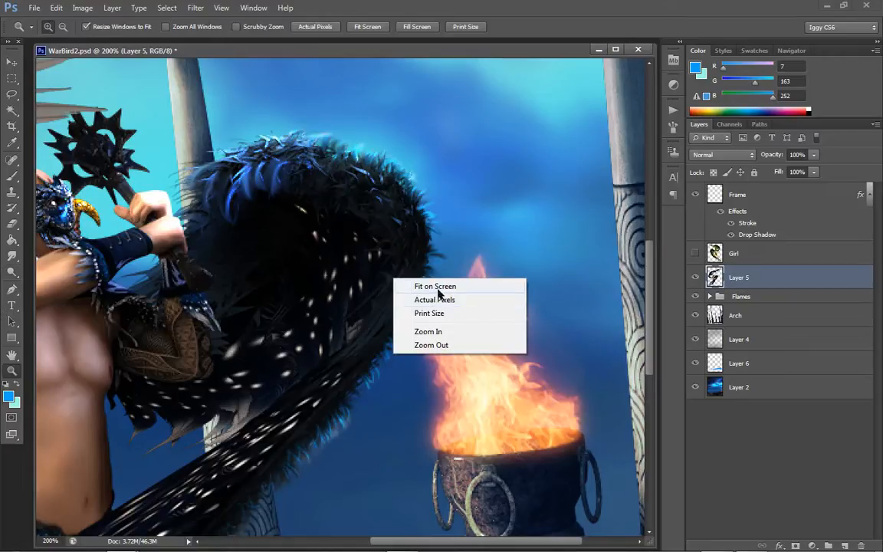
pyautogui.click(399, 256)
pyautogui.click(274, 331)
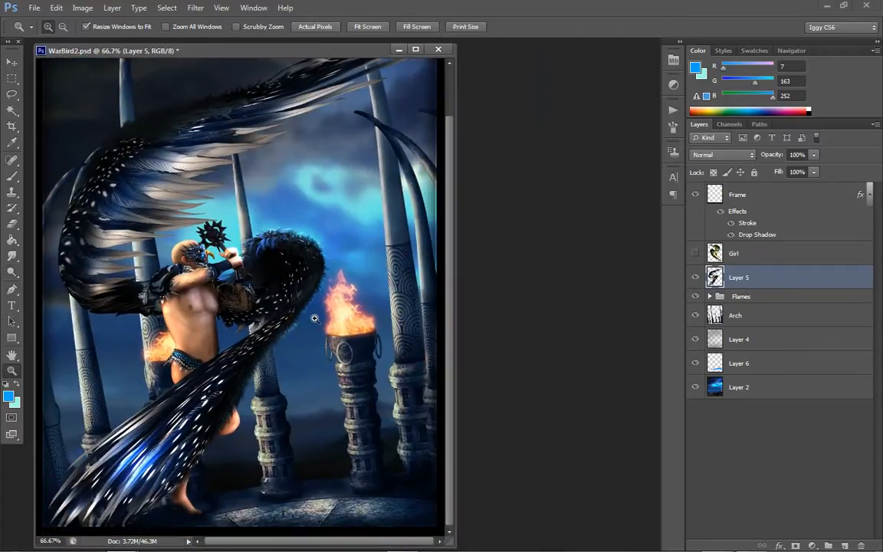
pyautogui.click(315, 318)
pyautogui.click(411, 260)
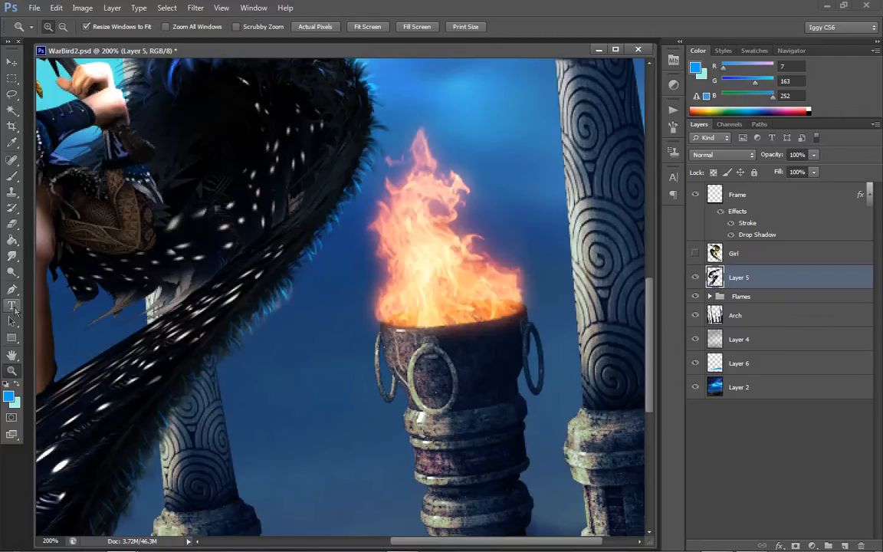
pyautogui.click(11, 271)
pyautogui.moveTo(144, 456); pyautogui.dragTo(153, 465)
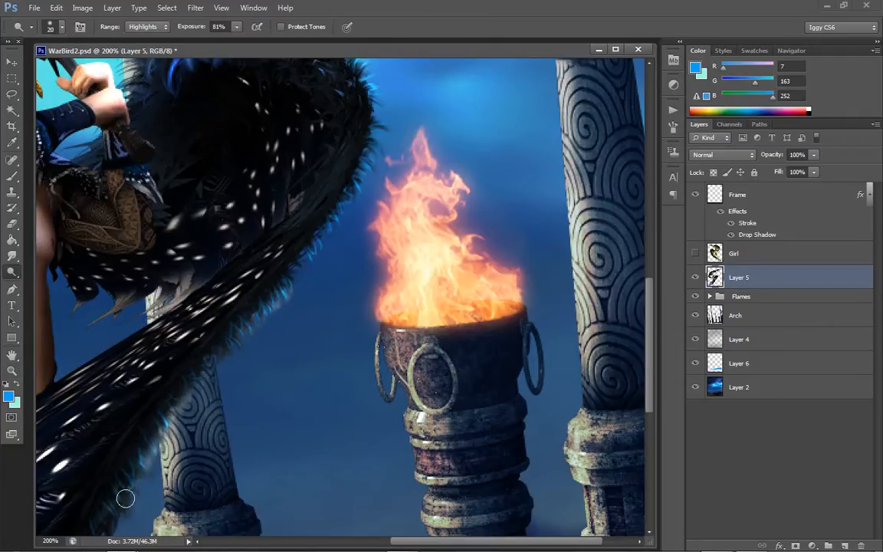
pyautogui.moveTo(125, 498); pyautogui.dragTo(150, 455)
pyautogui.moveTo(648, 340); pyautogui.dragTo(648, 356)
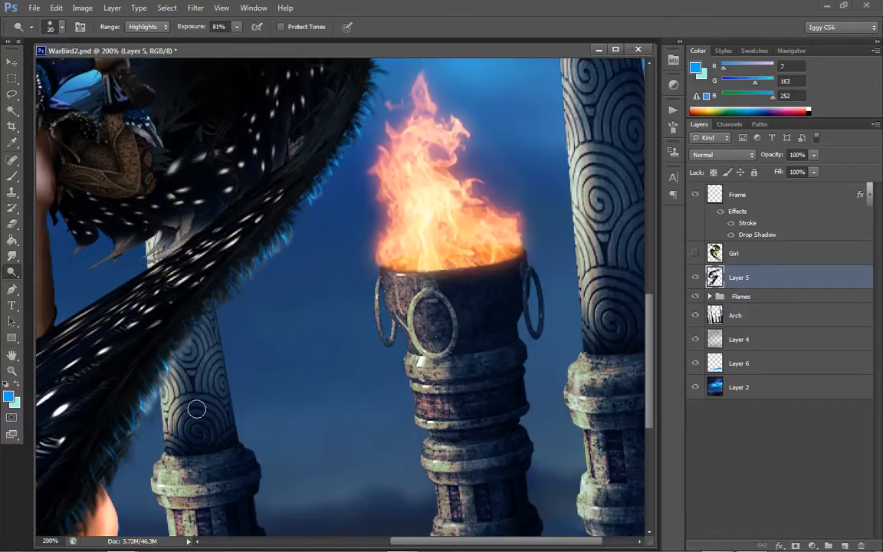
pyautogui.moveTo(86, 496)
pyautogui.mouseDown()
pyautogui.moveTo(106, 467)
pyautogui.moveTo(71, 532)
pyautogui.moveTo(88, 500)
pyautogui.mouseUp()
# - Paint fine blue feather strokes along the top edge of the upper wing, on both sides of the pale column
pyautogui.press('z')
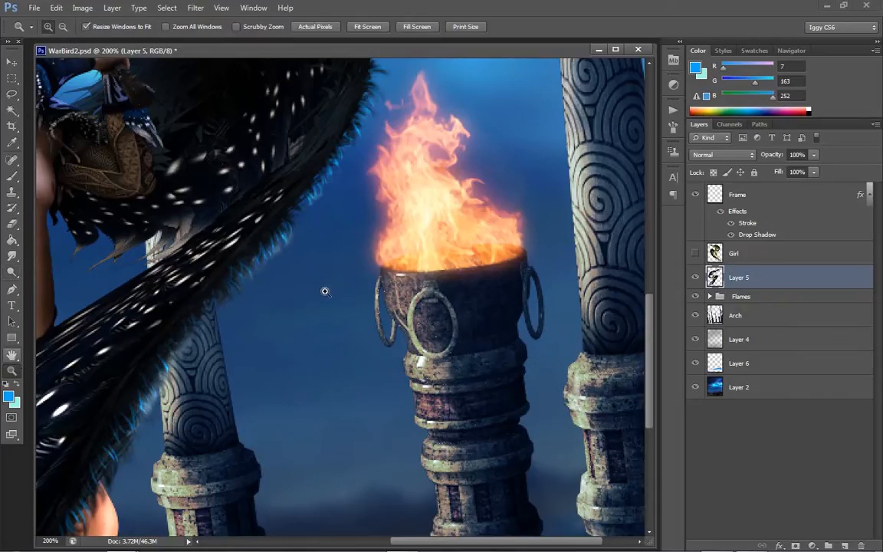
pyautogui.rightClick(332, 289)
pyautogui.click(372, 295)
pyautogui.click(261, 284)
pyautogui.click(256, 281)
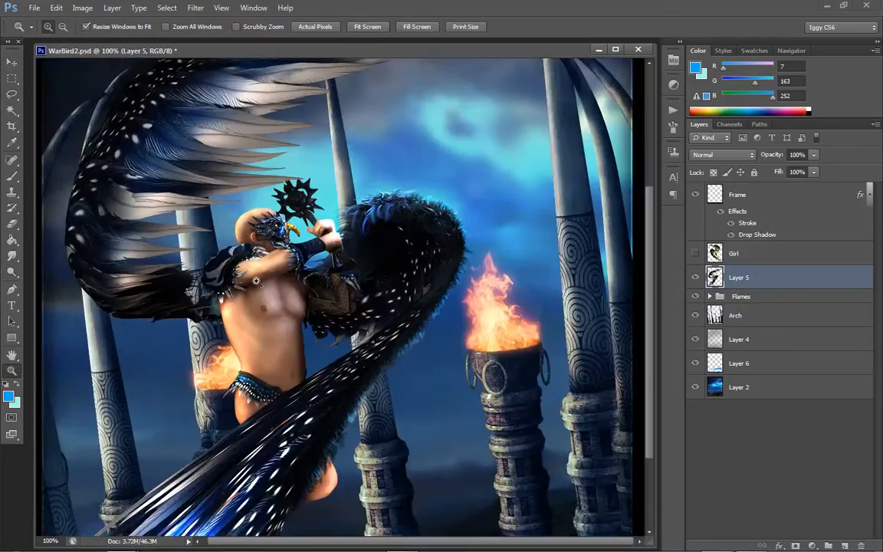
pyautogui.scroll(5, 613, 299)
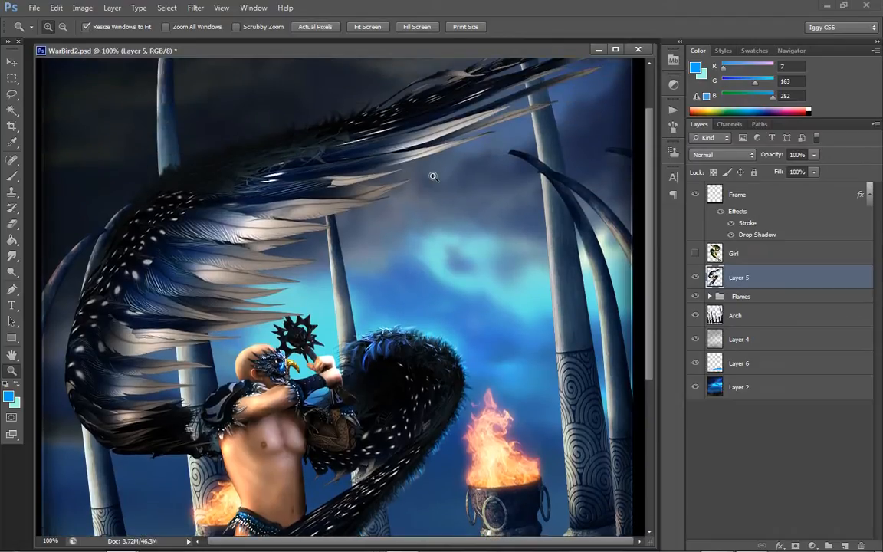
pyautogui.click(169, 239)
pyautogui.click(406, 167)
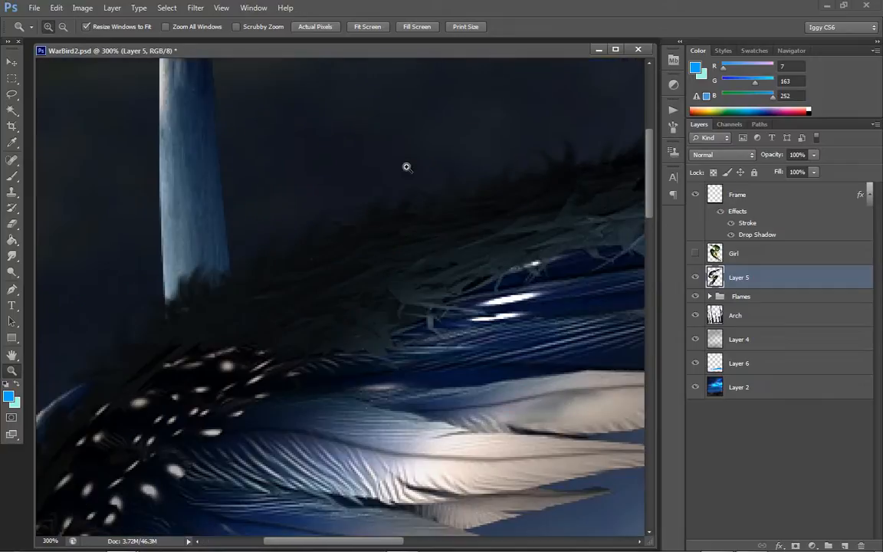
pyautogui.click(12, 176)
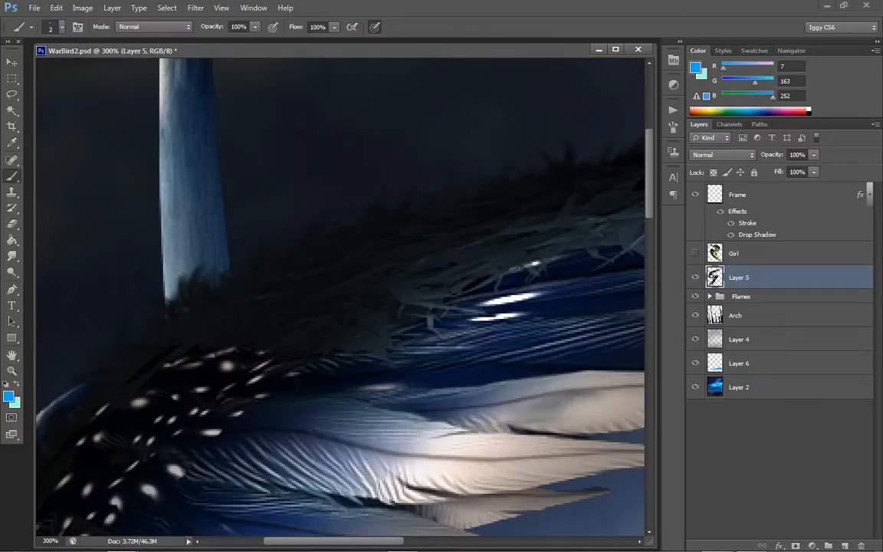
pyautogui.moveTo(196, 309)
pyautogui.mouseDown()
pyautogui.moveTo(242, 299)
pyautogui.moveTo(213, 296)
pyautogui.moveTo(214, 287)
pyautogui.moveTo(245, 289)
pyautogui.moveTo(240, 277)
pyautogui.moveTo(232, 298)
pyautogui.moveTo(259, 296)
pyautogui.moveTo(279, 252)
pyautogui.moveTo(274, 266)
pyautogui.moveTo(290, 243)
pyautogui.mouseUp()
pyautogui.moveTo(296, 256)
pyautogui.mouseDown()
pyautogui.moveTo(347, 233)
pyautogui.moveTo(405, 222)
pyautogui.moveTo(366, 245)
pyautogui.moveTo(356, 220)
pyautogui.moveTo(374, 247)
pyautogui.moveTo(385, 241)
pyautogui.moveTo(373, 214)
pyautogui.moveTo(378, 241)
pyautogui.moveTo(406, 235)
pyautogui.moveTo(393, 233)
pyautogui.moveTo(416, 228)
pyautogui.moveTo(440, 191)
pyautogui.moveTo(442, 223)
pyautogui.moveTo(453, 184)
pyautogui.mouseUp()
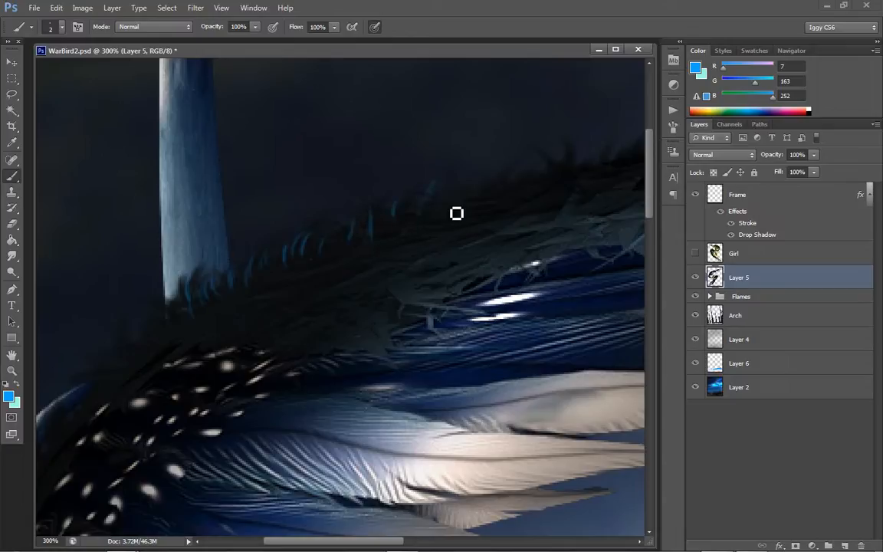
pyautogui.moveTo(167, 323); pyautogui.dragTo(161, 302)
pyautogui.moveTo(146, 336)
pyautogui.mouseDown()
pyautogui.moveTo(134, 357)
pyautogui.moveTo(115, 376)
pyautogui.moveTo(95, 344)
pyautogui.mouseUp()
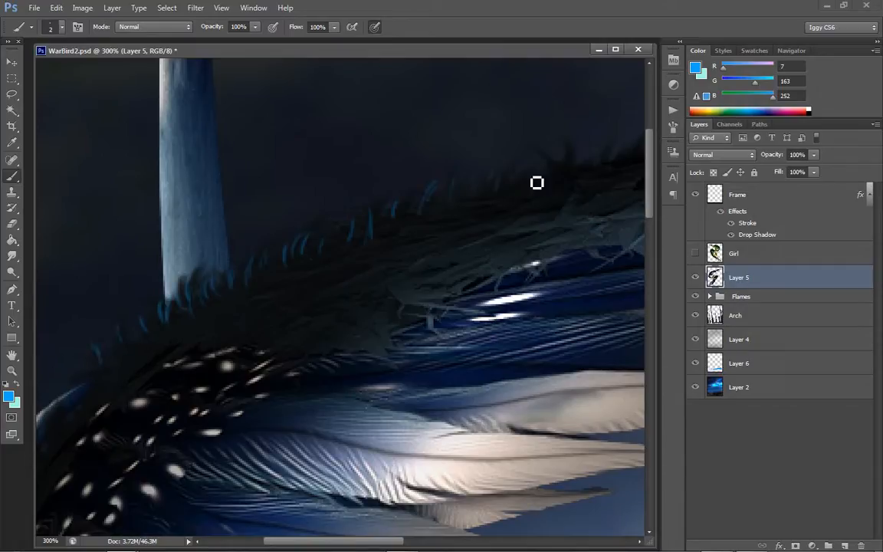
# - Extend the blue feather strokes along the upper wing's top edge toward the wing tip
pyautogui.moveTo(530, 178)
pyautogui.mouseDown()
pyautogui.moveTo(555, 152)
pyautogui.moveTo(559, 177)
pyautogui.moveTo(577, 167)
pyautogui.moveTo(568, 145)
pyautogui.mouseUp()
pyautogui.hscroll(5, 430, 491)
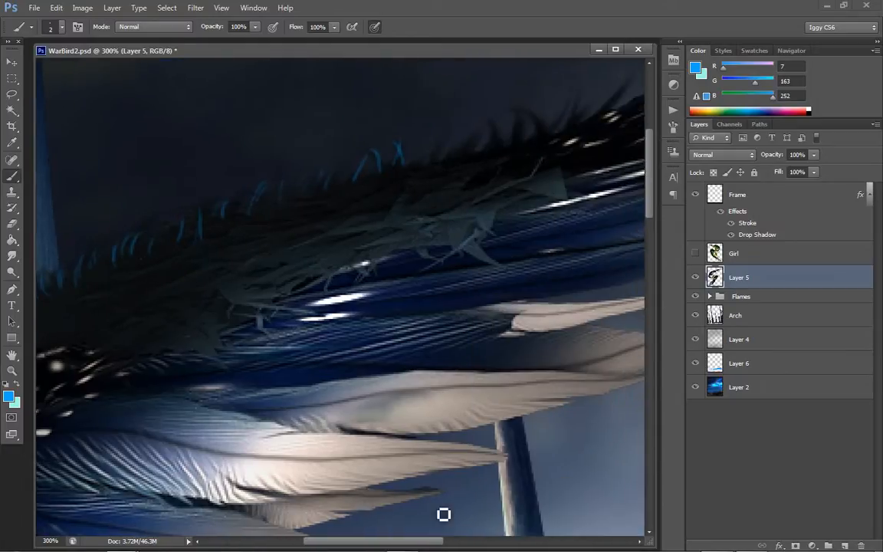
pyautogui.moveTo(431, 158)
pyautogui.mouseDown()
pyautogui.moveTo(458, 167)
pyautogui.moveTo(475, 144)
pyautogui.moveTo(483, 153)
pyautogui.moveTo(470, 156)
pyautogui.moveTo(473, 132)
pyautogui.moveTo(506, 127)
pyautogui.moveTo(495, 136)
pyautogui.moveTo(528, 136)
pyautogui.moveTo(542, 151)
pyautogui.moveTo(547, 137)
pyautogui.moveTo(532, 132)
pyautogui.moveTo(547, 141)
pyautogui.moveTo(568, 128)
pyautogui.moveTo(564, 140)
pyautogui.moveTo(562, 110)
pyautogui.mouseUp()
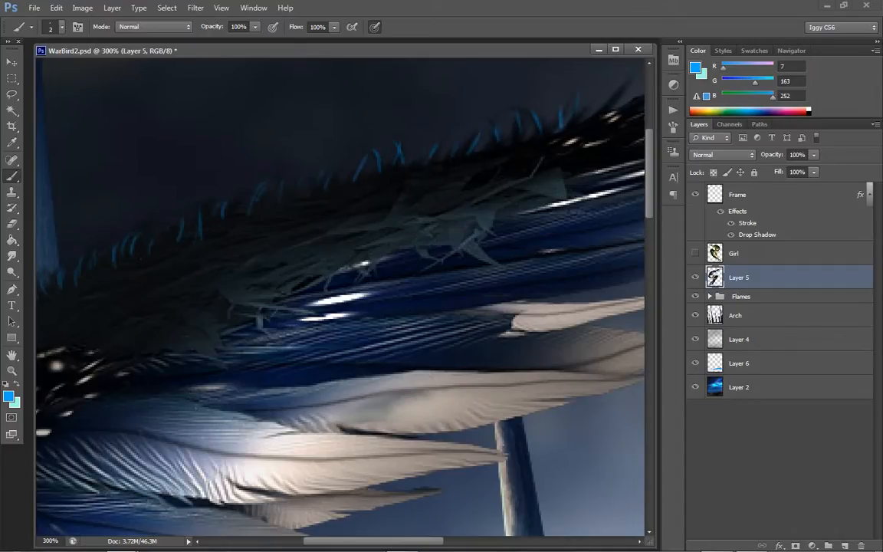
pyautogui.moveTo(355, 541); pyautogui.dragTo(421, 549)
pyautogui.moveTo(648, 207); pyautogui.dragTo(648, 181)
# - Burn the blue feather strokes along the upper wing's top edge to blend them into the dark plumage
pyautogui.press('z')
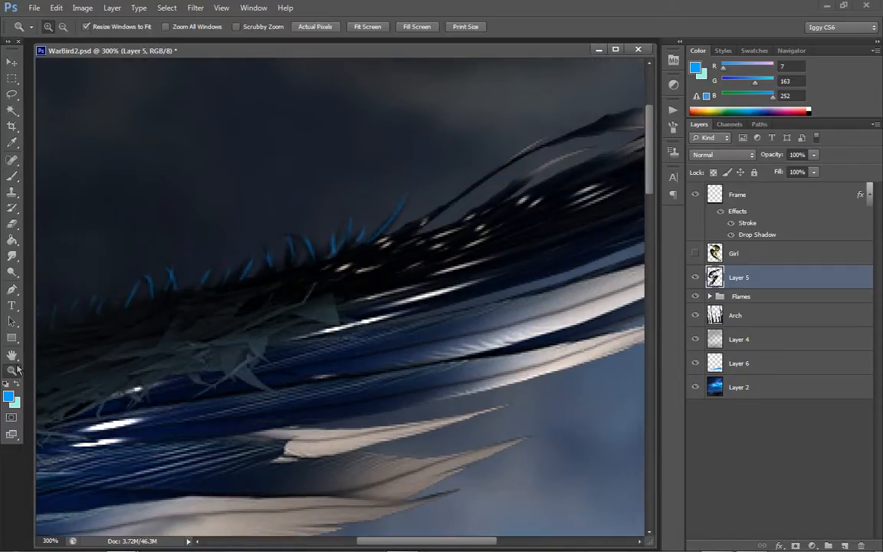
pyautogui.rightClick(273, 256)
pyautogui.click(300, 270)
pyautogui.click(216, 202)
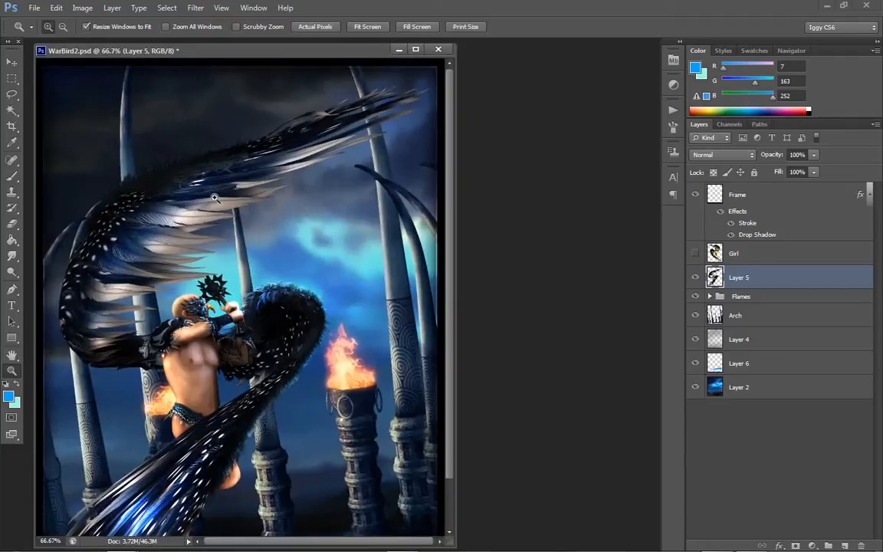
pyautogui.click(212, 172)
pyautogui.click(229, 181)
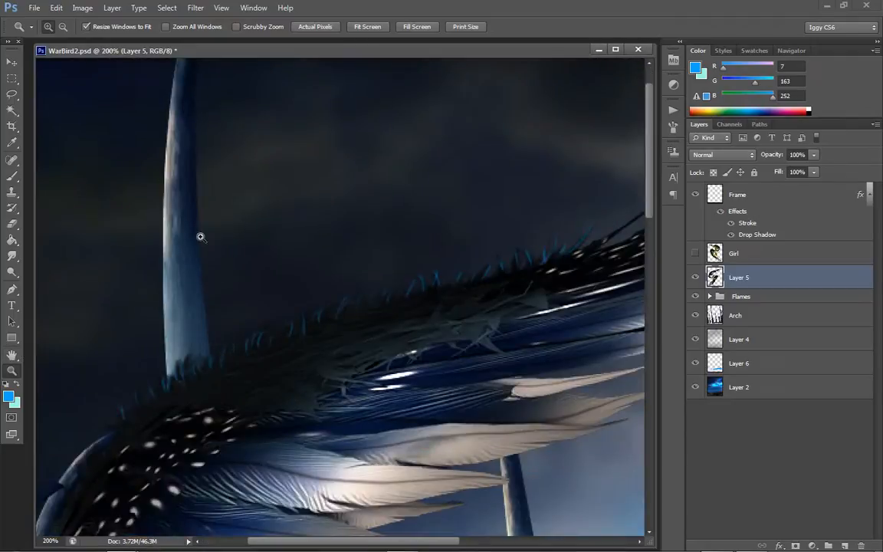
pyautogui.click(10, 272)
pyautogui.click(57, 282)
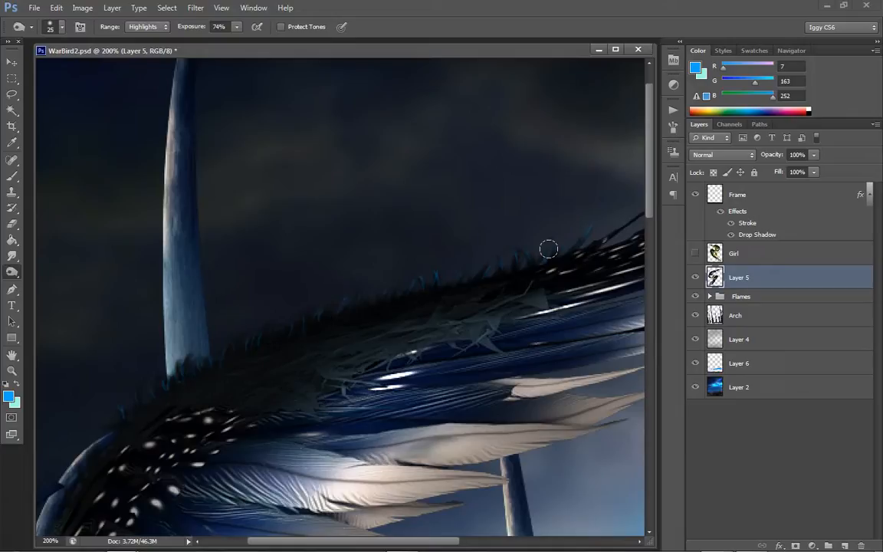
# - Save the WarBird2.psd document with the blended wing strokes
pyautogui.click(11, 370)
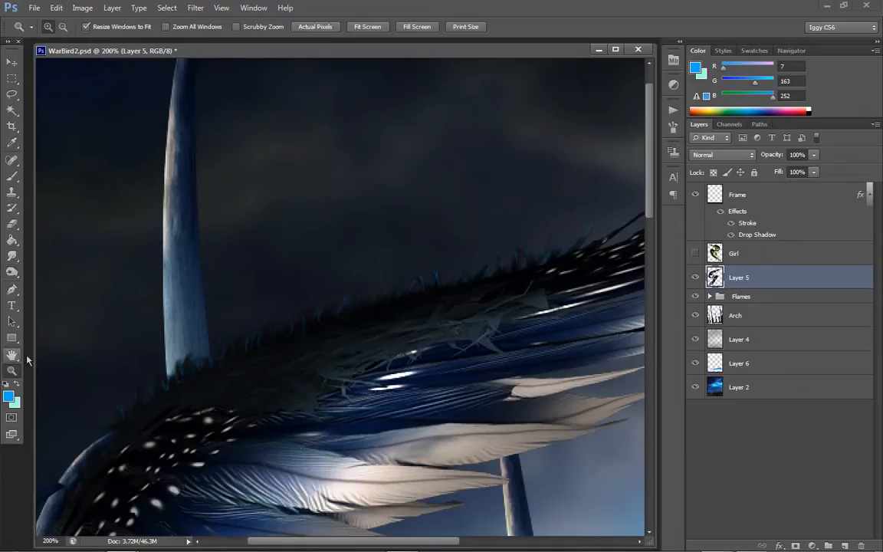
pyautogui.rightClick(477, 349)
pyautogui.click(504, 356)
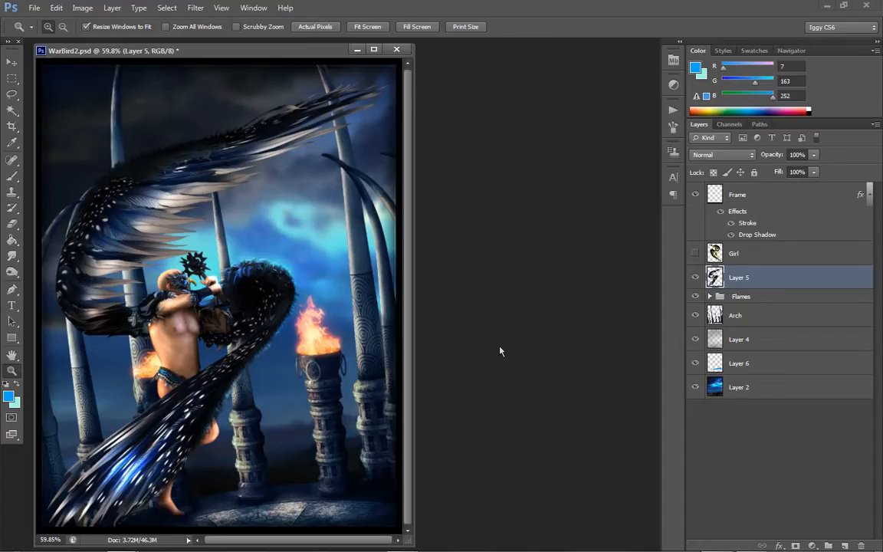
pyautogui.click(34, 7)
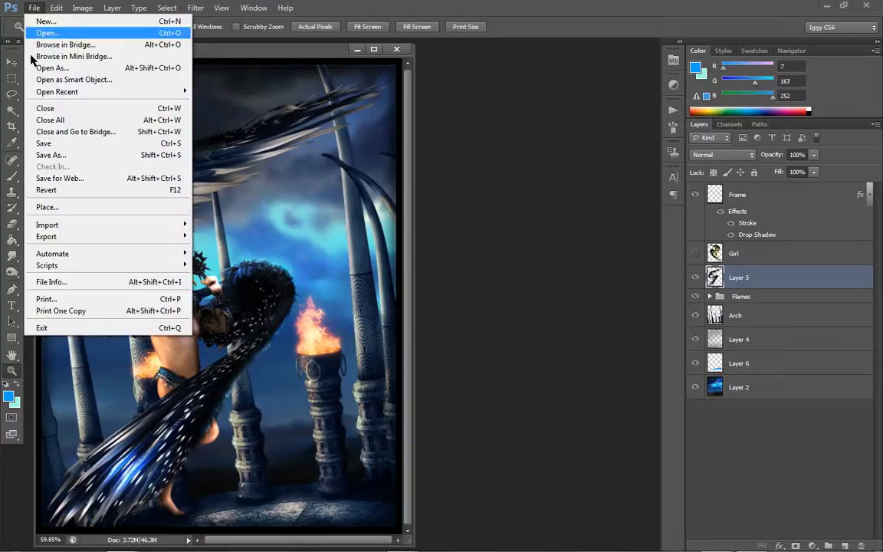
pyautogui.click(39, 144)
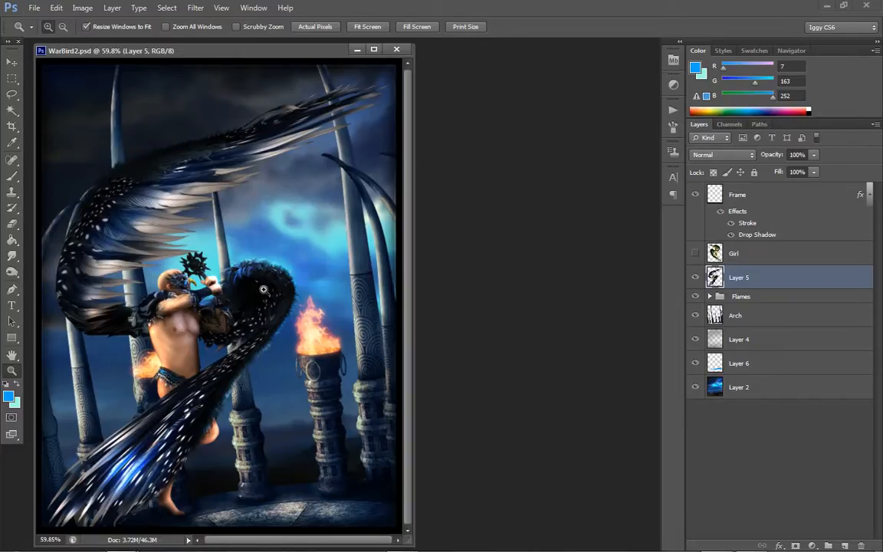
# - Desaturate the feathers of the wing curving behind the warrior with the Sponge tool at 93% flow
pyautogui.click(262, 355)
pyautogui.click(238, 322)
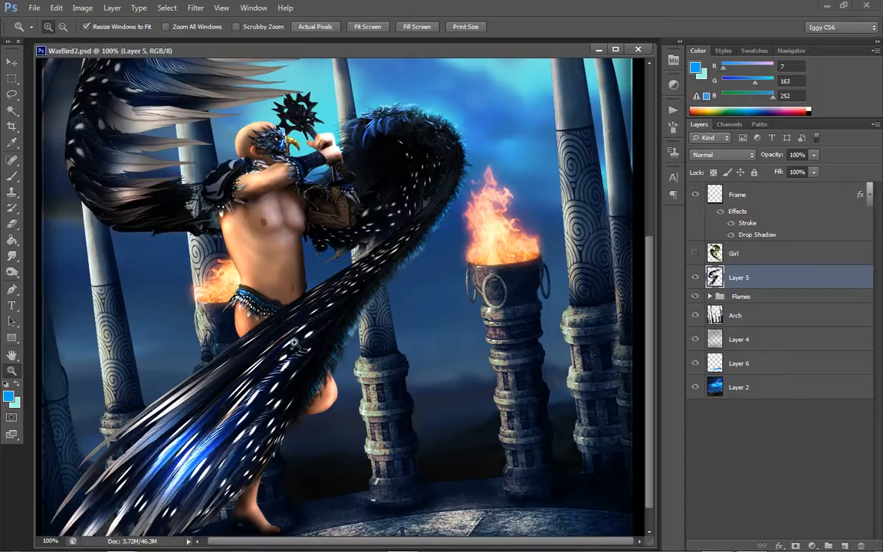
pyautogui.click(12, 271)
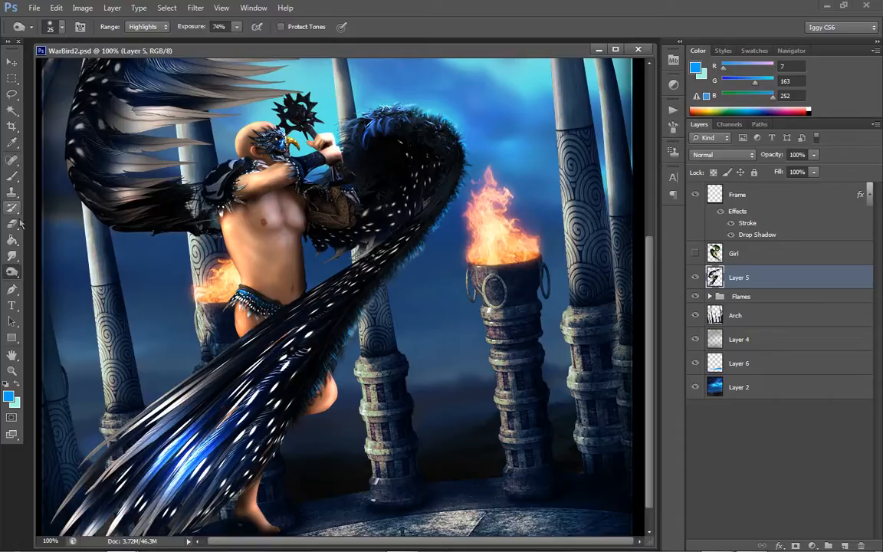
pyautogui.rightClick(12, 271)
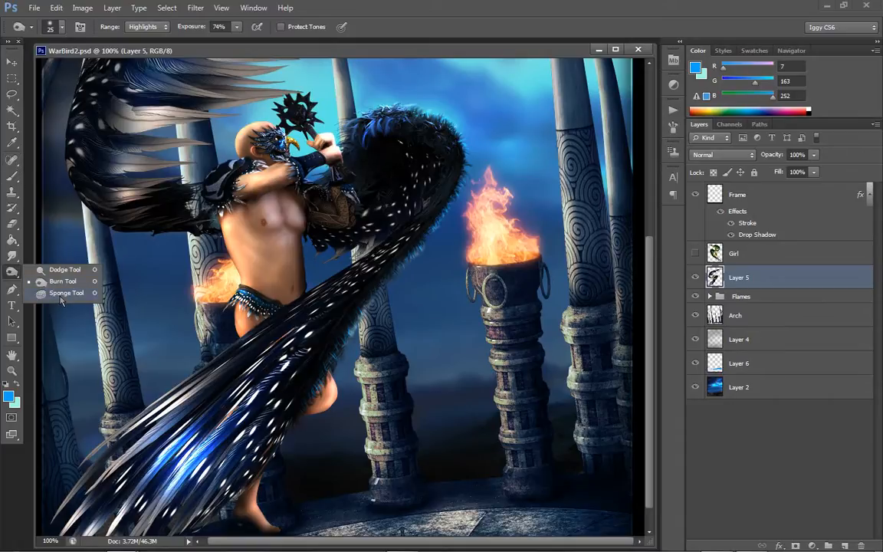
pyautogui.click(61, 293)
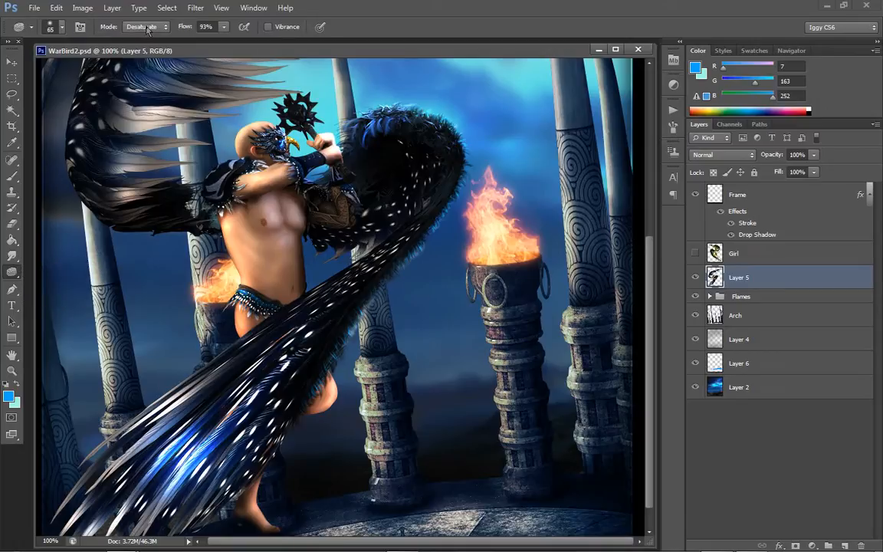
pyautogui.moveTo(104, 194)
pyautogui.mouseDown()
pyautogui.moveTo(133, 189)
pyautogui.moveTo(119, 215)
pyautogui.moveTo(128, 182)
pyautogui.moveTo(106, 188)
pyautogui.moveTo(111, 209)
pyautogui.moveTo(136, 184)
pyautogui.moveTo(126, 218)
pyautogui.moveTo(114, 180)
pyautogui.moveTo(130, 165)
pyautogui.moveTo(180, 160)
pyautogui.moveTo(106, 211)
pyautogui.moveTo(147, 190)
pyautogui.moveTo(162, 155)
pyautogui.moveTo(144, 135)
pyautogui.moveTo(159, 117)
pyautogui.moveTo(202, 128)
pyautogui.moveTo(139, 203)
pyautogui.moveTo(157, 204)
pyautogui.moveTo(122, 191)
pyautogui.moveTo(135, 234)
pyautogui.moveTo(134, 146)
pyautogui.mouseUp()
pyautogui.scroll(10, 595, 190)
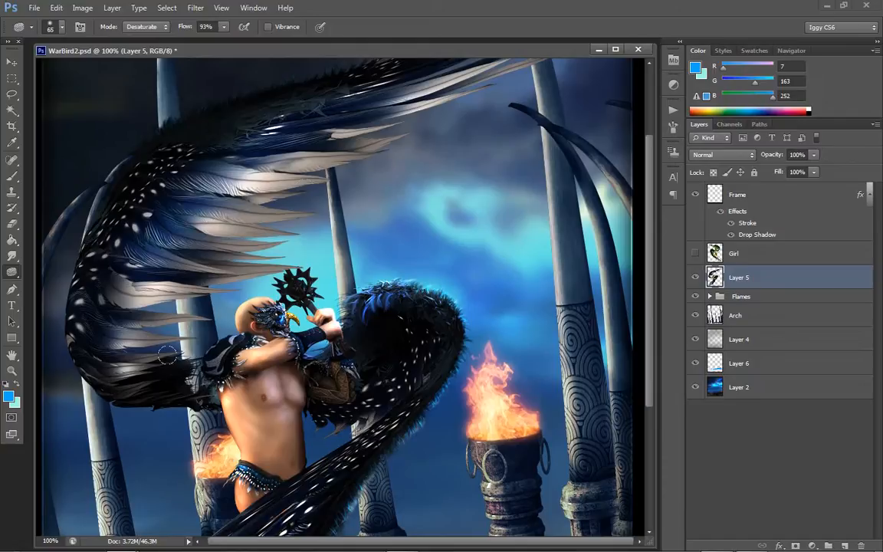
# - Examine the whole composition, then the desaturated wing and the warrior's torso up close
pyautogui.click(12, 370)
pyautogui.rightClick(320, 213)
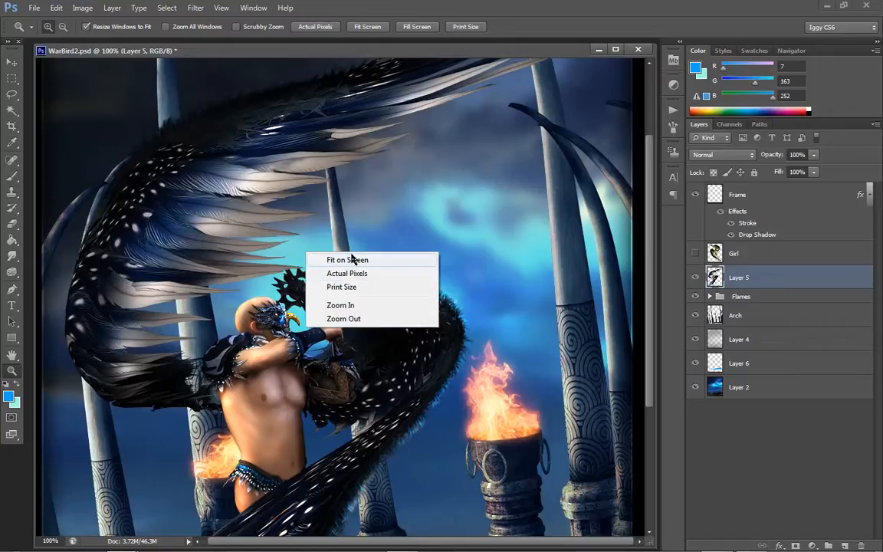
pyautogui.click(351, 230)
pyautogui.click(119, 312)
pyautogui.click(119, 312)
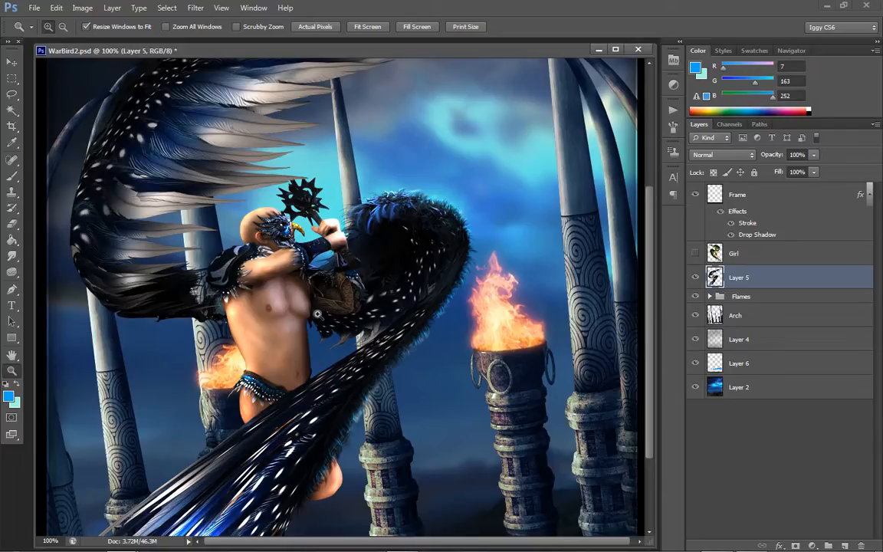
pyautogui.rightClick(357, 305)
pyautogui.click(399, 311)
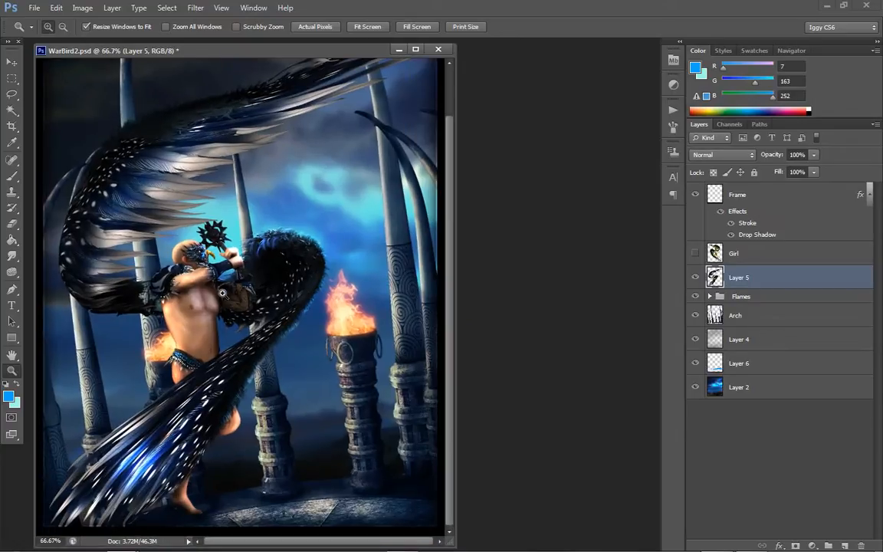
pyautogui.click(141, 317)
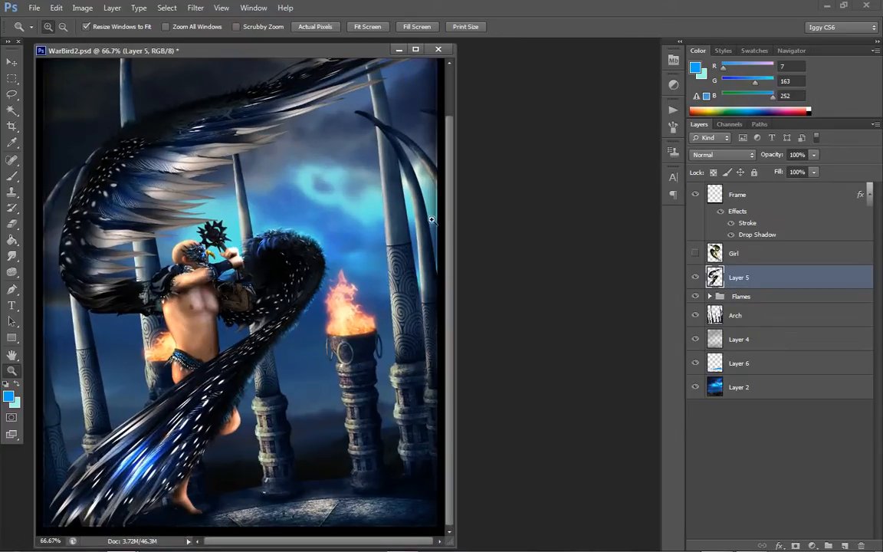
# - Create a new empty layer with default settings directly above the sky background on Layer 2
pyautogui.click(766, 388)
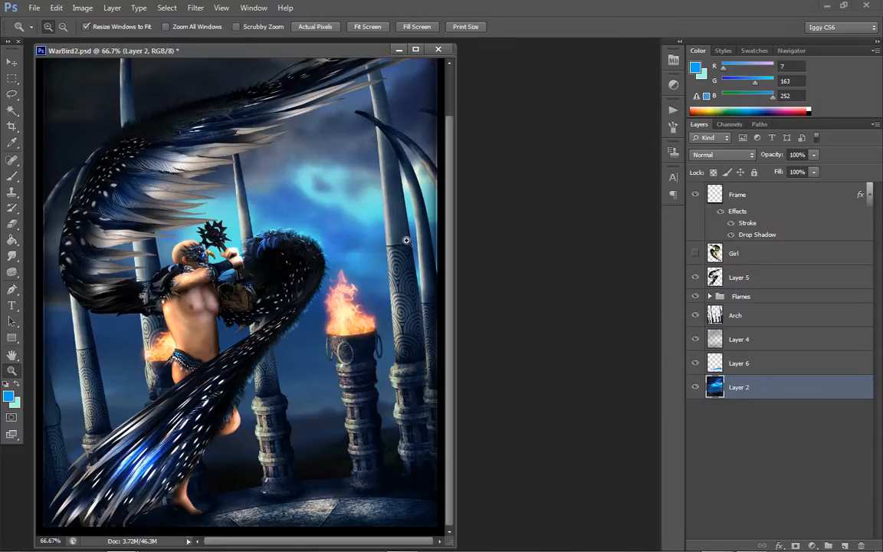
pyautogui.click(114, 147)
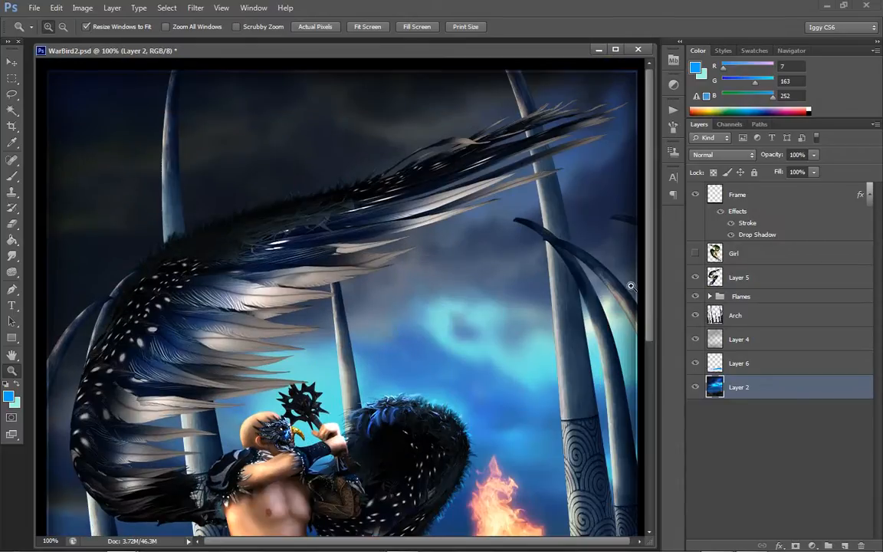
pyautogui.click(114, 11)
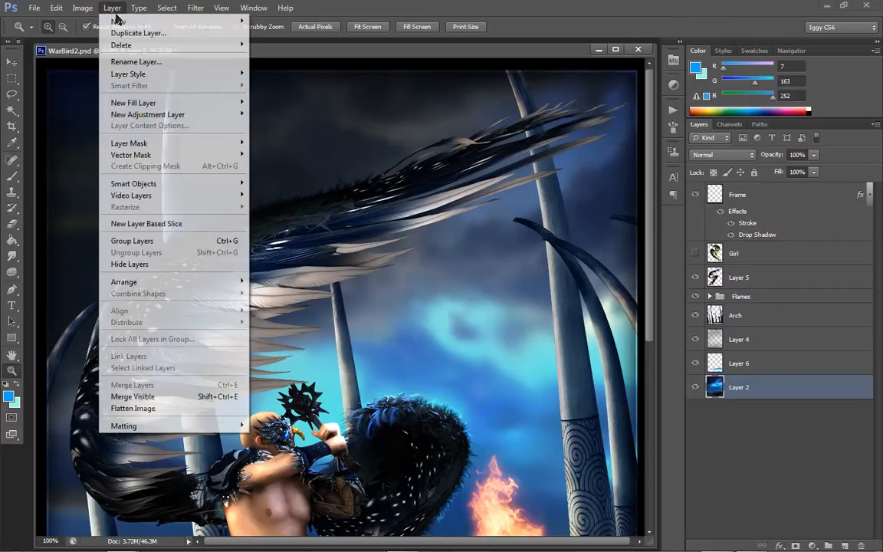
pyautogui.moveTo(119, 20)
pyautogui.click(275, 23)
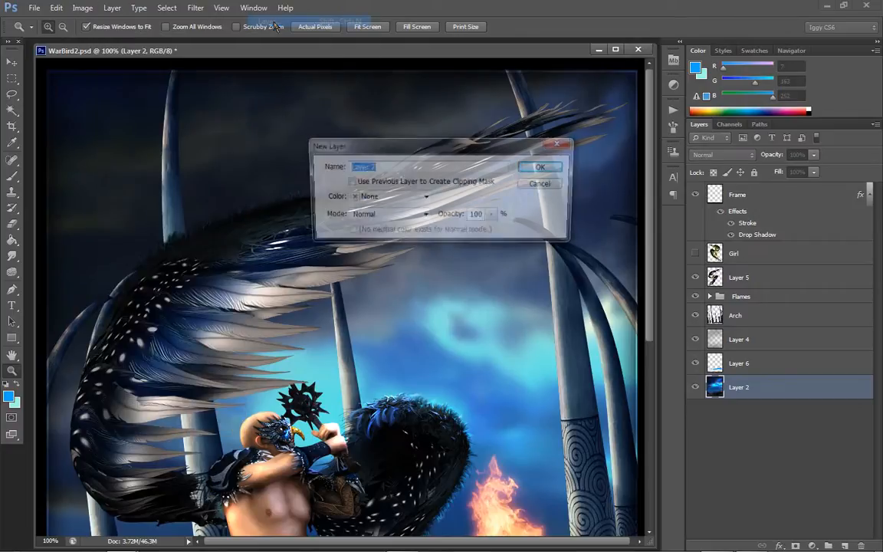
pyautogui.click(539, 167)
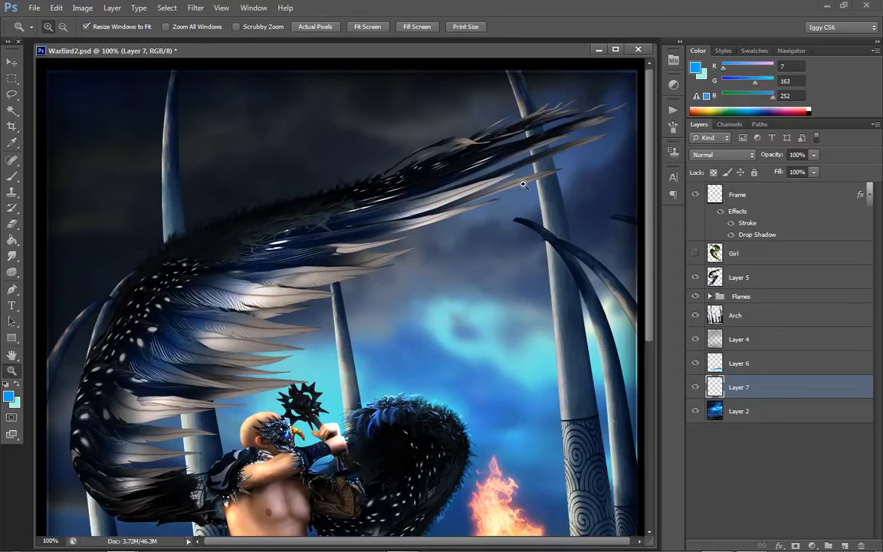
pyautogui.click(12, 174)
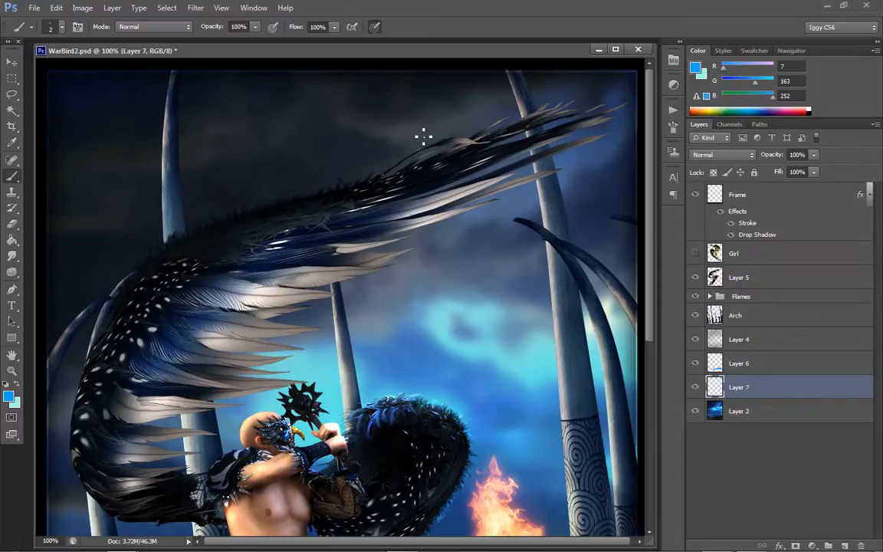
pyautogui.moveTo(188, 151); pyautogui.dragTo(187, 164)
pyautogui.click(11, 371)
pyautogui.click(248, 182)
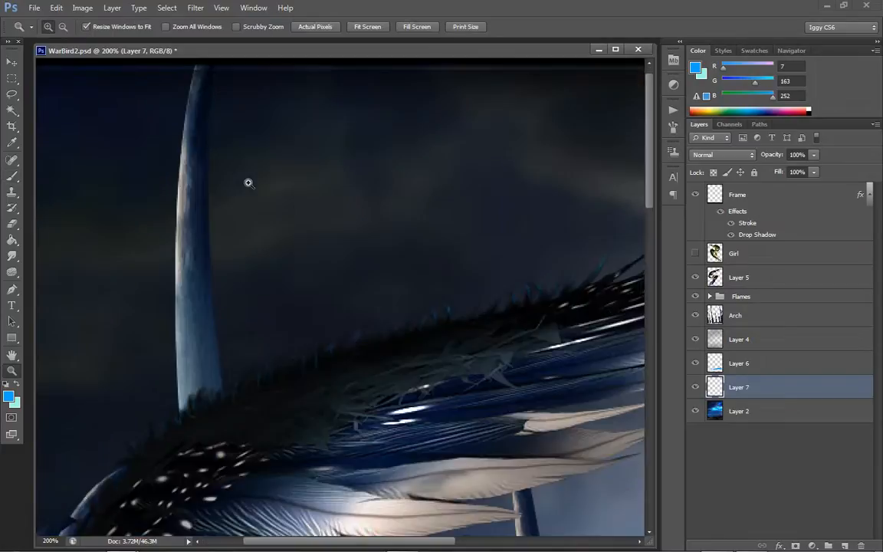
pyautogui.click(13, 173)
pyautogui.moveTo(283, 220); pyautogui.dragTo(301, 263)
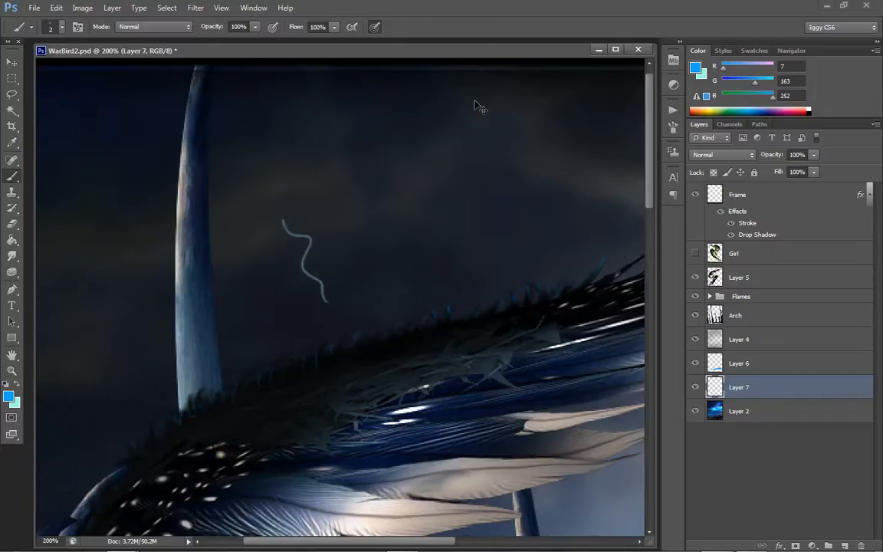
pyautogui.hotkey('ctrl', 'z')
pyautogui.hotkey('ctrl', 'z')
# - Paint a thin jagged lightning bolt in the dark sky beside the pale column, running down to the upper wing's top edge
pyautogui.click(11, 370)
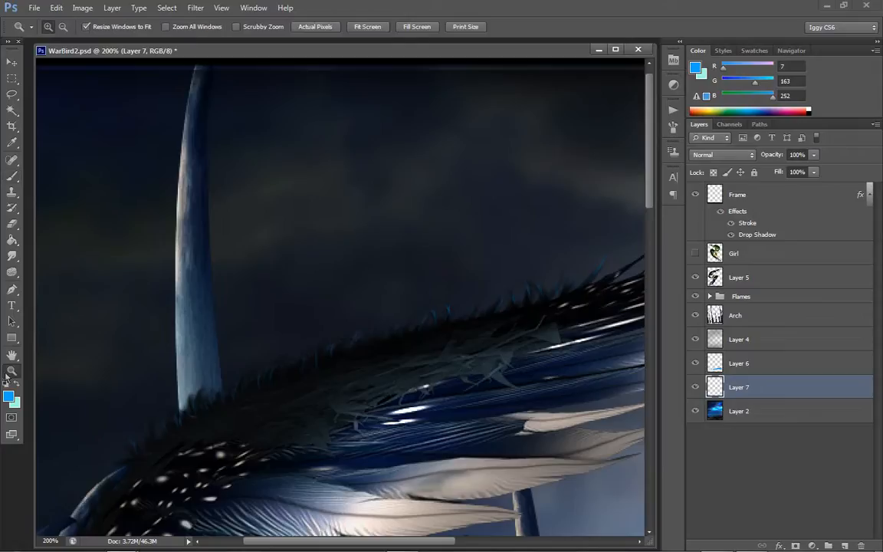
pyautogui.rightClick(151, 360)
pyautogui.click(256, 368)
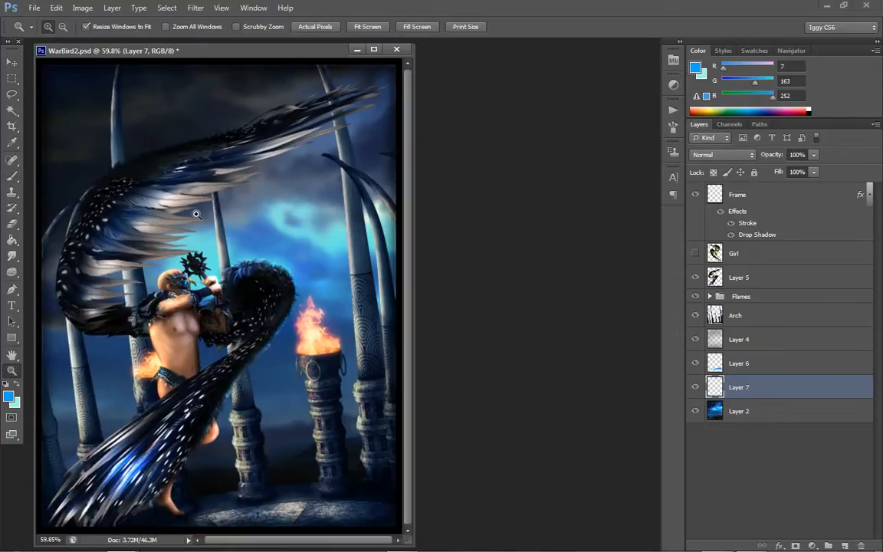
pyautogui.click(177, 193)
pyautogui.click(175, 169)
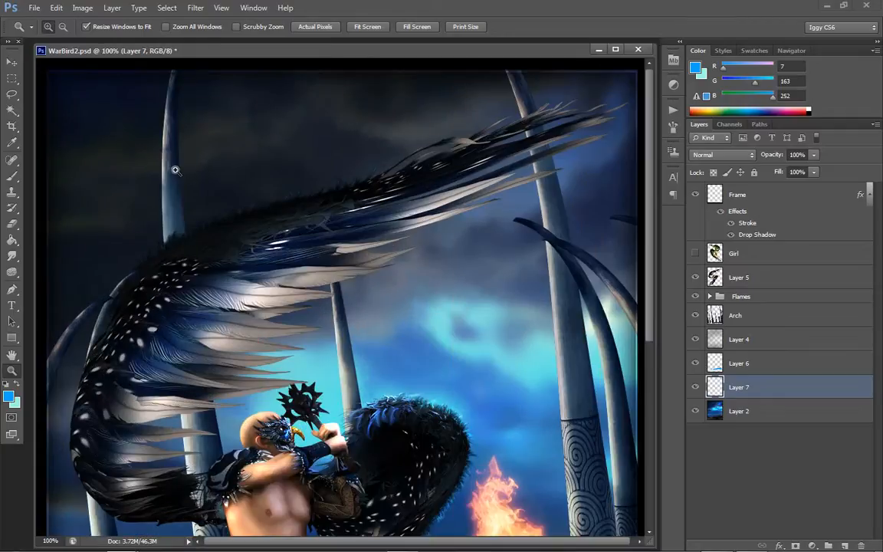
pyautogui.click(239, 208)
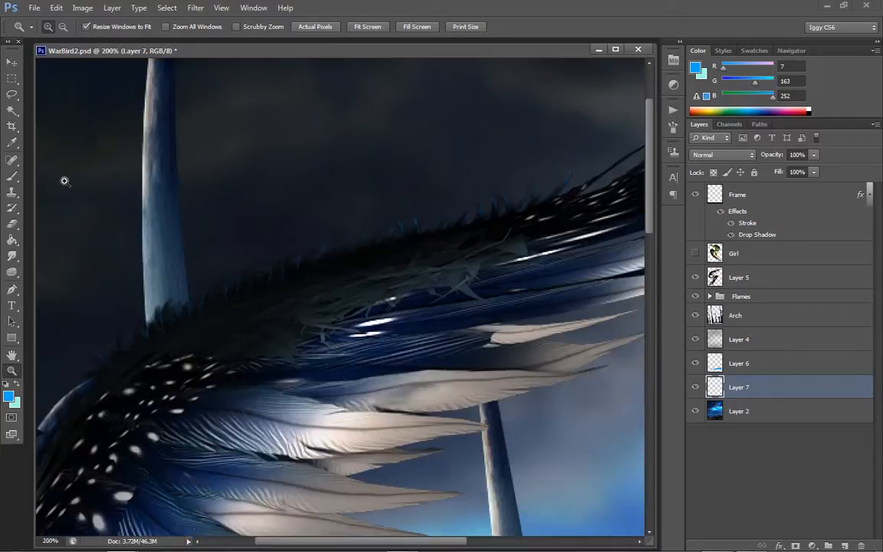
pyautogui.scroll(2, 613, 184)
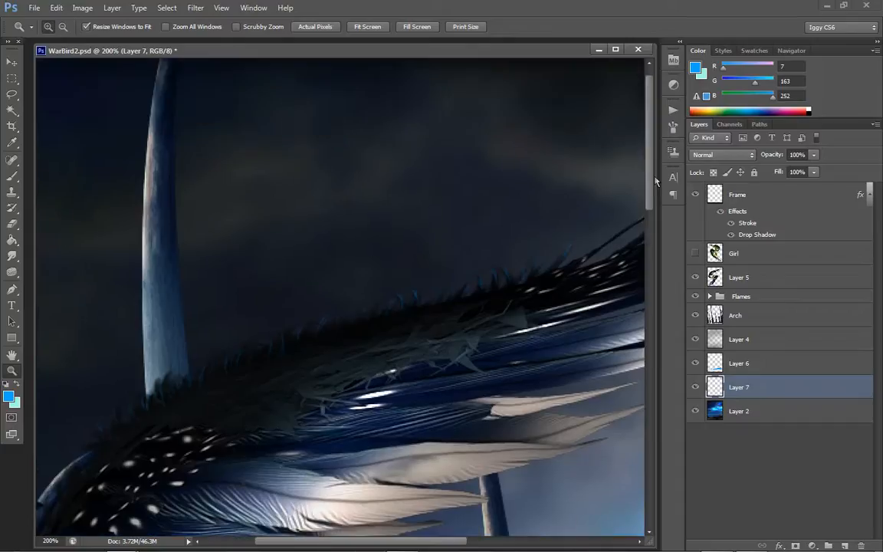
pyautogui.scroll(1, 598, 165)
pyautogui.click(14, 174)
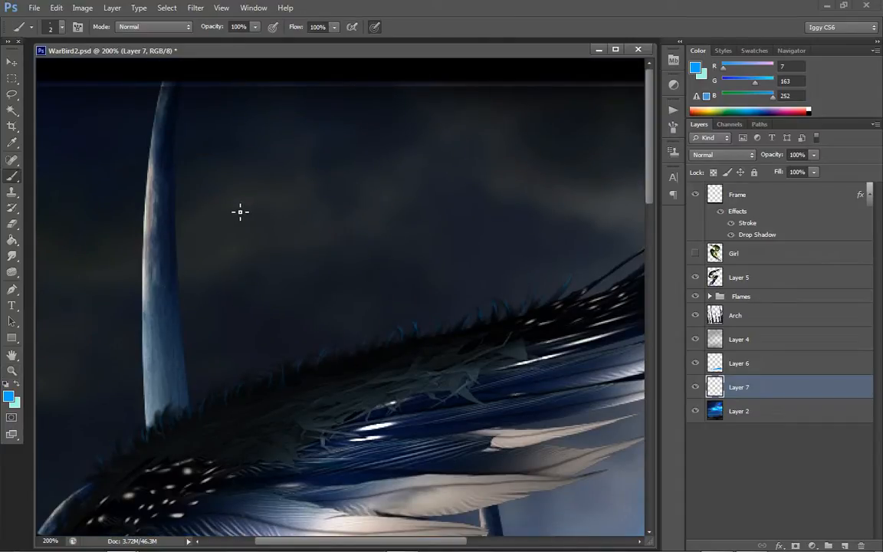
pyautogui.moveTo(236, 206)
pyautogui.mouseDown()
pyautogui.moveTo(270, 225)
pyautogui.moveTo(269, 265)
pyautogui.moveTo(308, 275)
pyautogui.moveTo(335, 327)
pyautogui.moveTo(378, 341)
pyautogui.mouseUp()
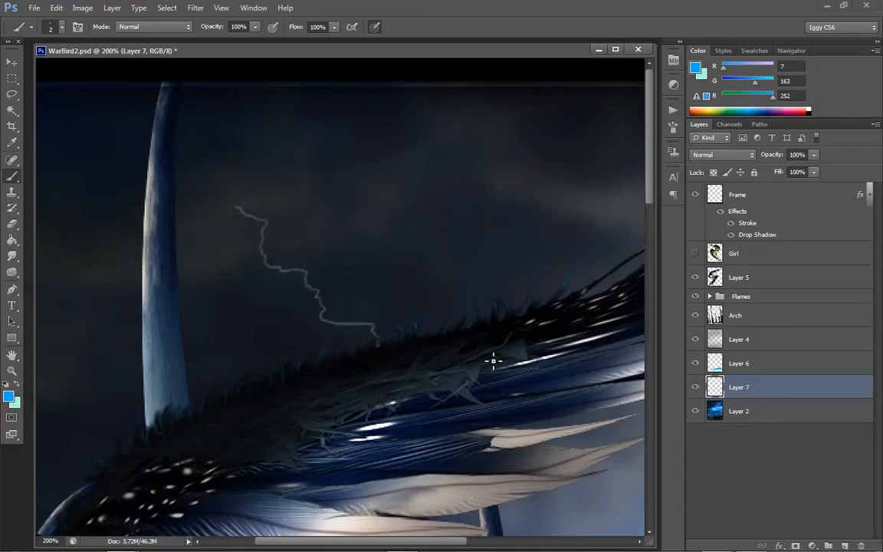
# - Add two thin side branches to the lightning bolt and undo the extra branch sweeping toward the wing tip
pyautogui.moveTo(258, 223)
pyautogui.mouseDown()
pyautogui.moveTo(284, 232)
pyautogui.moveTo(299, 272)
pyautogui.mouseUp()
pyautogui.moveTo(322, 320); pyautogui.dragTo(317, 356)
pyautogui.moveTo(304, 269)
pyautogui.mouseDown()
pyautogui.moveTo(354, 277)
pyautogui.moveTo(433, 331)
pyautogui.mouseUp()
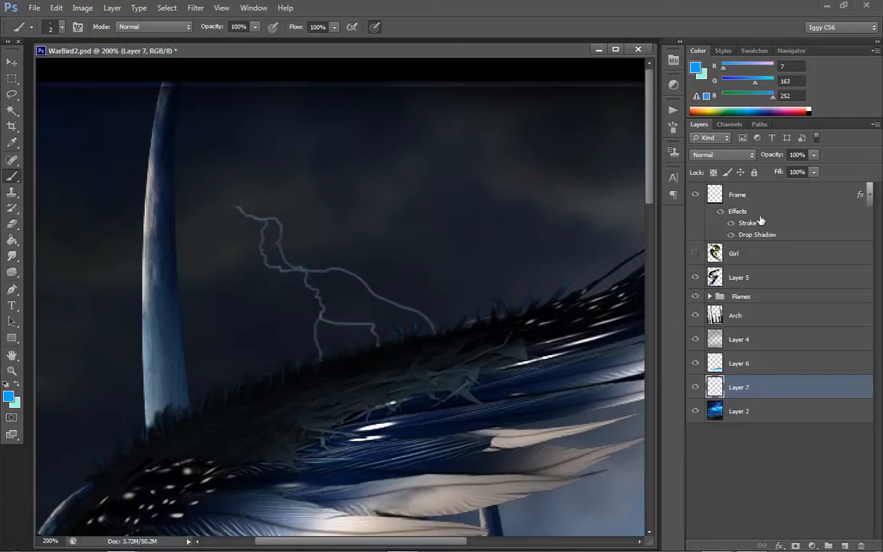
pyautogui.hotkey('ctrl', 'z')
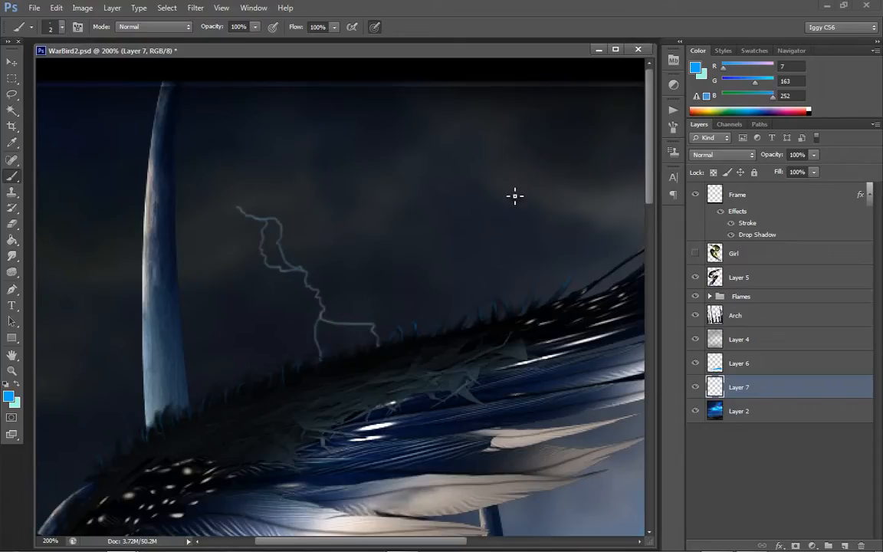
# - Paint a second forked lightning bolt in the dark sky above the wing, nearer the wing tip
pyautogui.moveTo(512, 178)
pyautogui.mouseDown()
pyautogui.moveTo(574, 240)
pyautogui.moveTo(595, 249)
pyautogui.moveTo(608, 274)
pyautogui.mouseUp()
pyautogui.moveTo(510, 176)
pyautogui.mouseDown()
pyautogui.moveTo(532, 223)
pyautogui.moveTo(575, 251)
pyautogui.moveTo(533, 183)
pyautogui.moveTo(583, 224)
pyautogui.moveTo(567, 207)
pyautogui.moveTo(541, 207)
pyautogui.moveTo(596, 207)
pyautogui.moveTo(650, 240)
pyautogui.mouseUp()
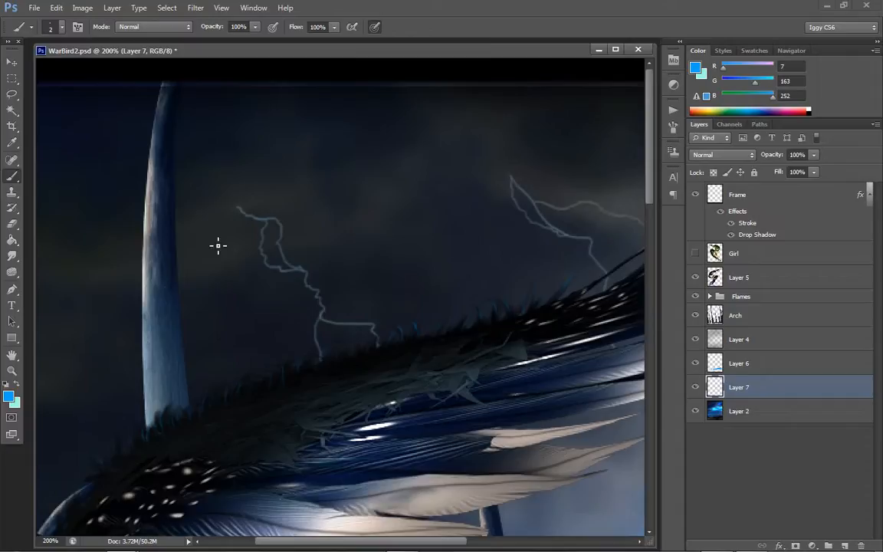
# - Paint a long jagged branch from the top of the bolt beside the pale column down to the wing
pyautogui.moveTo(238, 207)
pyautogui.mouseDown()
pyautogui.moveTo(230, 243)
pyautogui.moveTo(235, 317)
pyautogui.moveTo(224, 346)
pyautogui.moveTo(236, 378)
pyautogui.mouseUp()
pyautogui.hotkey('ctrl', 'z')
pyautogui.moveTo(236, 220)
pyautogui.mouseDown()
pyautogui.moveTo(211, 285)
pyautogui.moveTo(210, 337)
pyautogui.moveTo(227, 349)
pyautogui.moveTo(195, 422)
pyautogui.mouseUp()
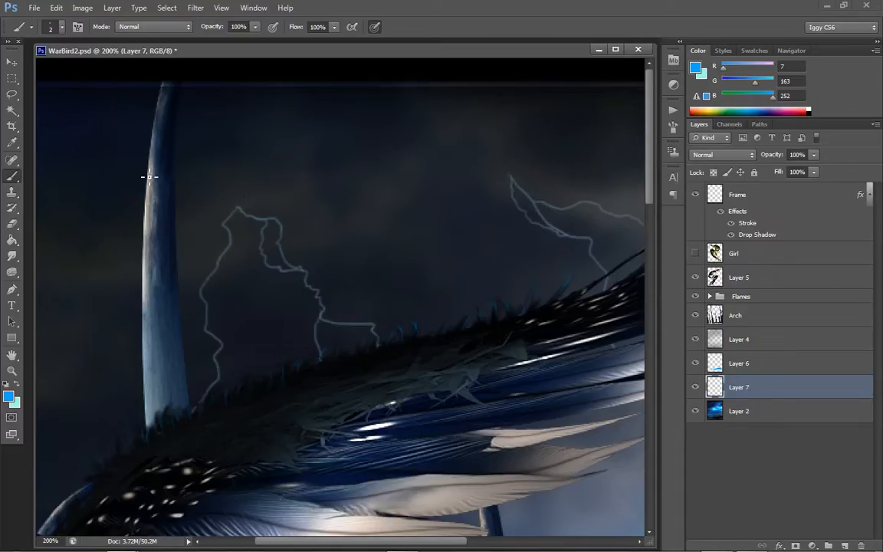
# - Erase the older forked strands of that bolt, keeping only the new branch nearest the column
pyautogui.press('e')
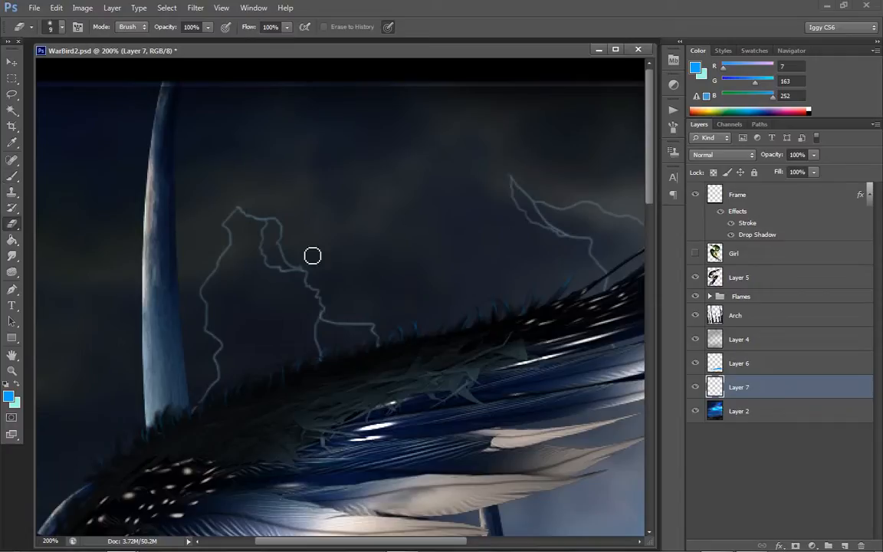
pyautogui.moveTo(312, 256)
pyautogui.mouseDown()
pyautogui.moveTo(245, 209)
pyautogui.moveTo(280, 247)
pyautogui.moveTo(274, 283)
pyautogui.moveTo(269, 252)
pyautogui.moveTo(293, 248)
pyautogui.moveTo(313, 293)
pyautogui.mouseUp()
pyautogui.moveTo(305, 299)
pyautogui.mouseDown()
pyautogui.moveTo(310, 338)
pyautogui.moveTo(321, 333)
pyautogui.moveTo(331, 370)
pyautogui.moveTo(336, 297)
pyautogui.moveTo(342, 322)
pyautogui.moveTo(380, 353)
pyautogui.moveTo(363, 331)
pyautogui.mouseUp()
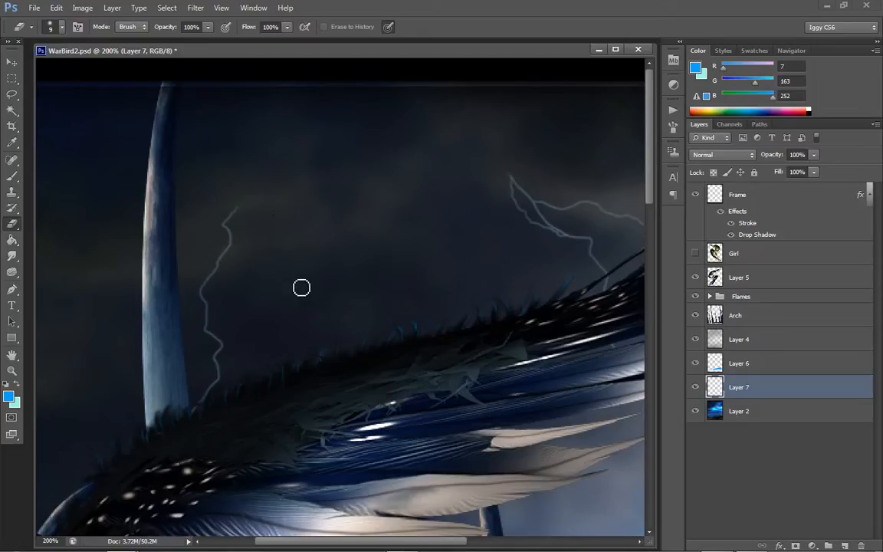
# - Repaint the bolt's other side as a looping strand with a thin fork, both running down to the wing
pyautogui.click(13, 176)
pyautogui.moveTo(237, 206)
pyautogui.mouseDown()
pyautogui.moveTo(248, 240)
pyautogui.moveTo(318, 289)
pyautogui.moveTo(337, 349)
pyautogui.mouseUp()
pyautogui.moveTo(260, 242)
pyautogui.mouseDown()
pyautogui.moveTo(299, 253)
pyautogui.moveTo(316, 282)
pyautogui.moveTo(298, 304)
pyautogui.moveTo(283, 359)
pyautogui.mouseUp()
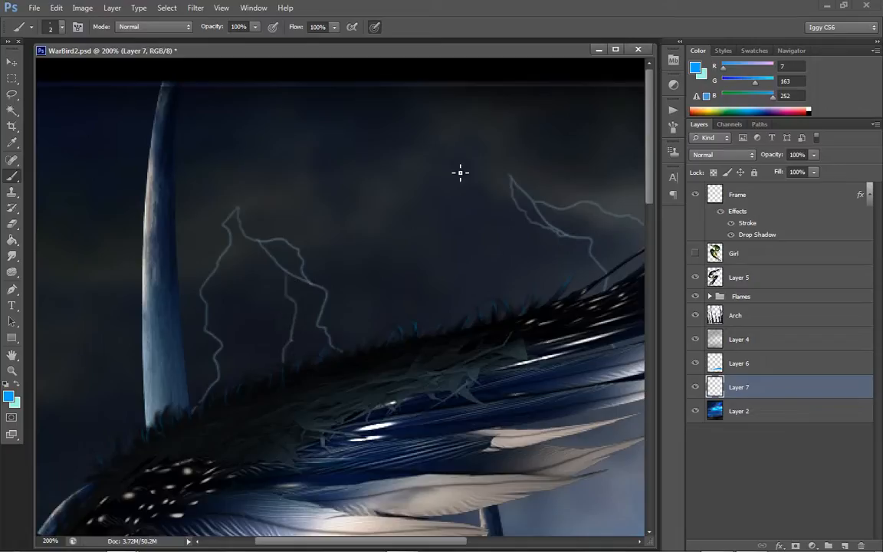
pyautogui.hotkey('ctrl', 'z')
pyautogui.moveTo(285, 273)
pyautogui.mouseDown()
pyautogui.moveTo(291, 327)
pyautogui.moveTo(278, 363)
pyautogui.mouseUp()
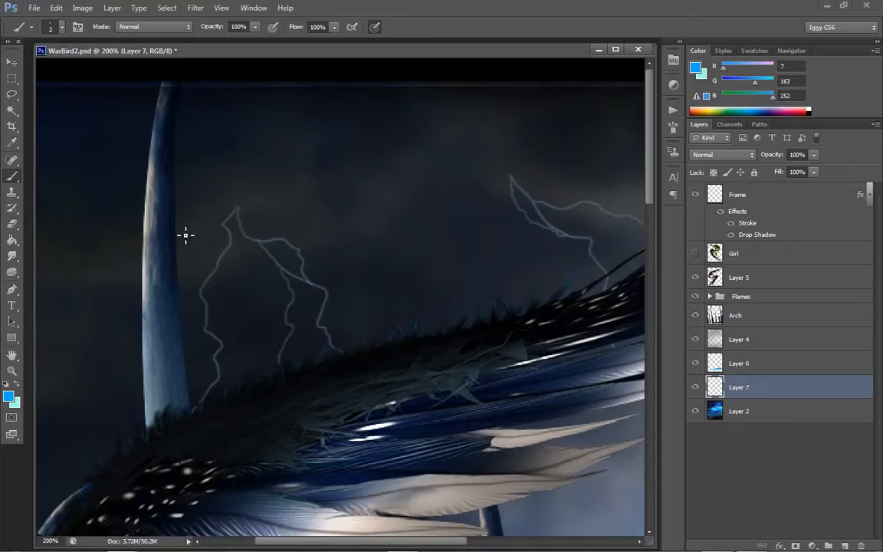
# - Try a branched bolt on the outer side of the pale column and a short one between the two forked bolts
pyautogui.moveTo(46, 251)
pyautogui.mouseDown()
pyautogui.moveTo(66, 331)
pyautogui.moveTo(59, 400)
pyautogui.moveTo(66, 441)
pyautogui.moveTo(97, 458)
pyautogui.mouseUp()
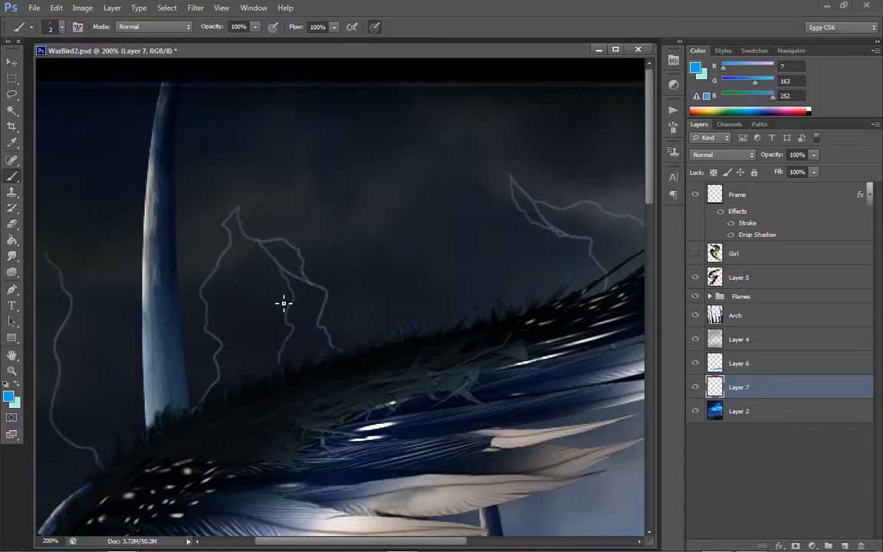
pyautogui.click(11, 370)
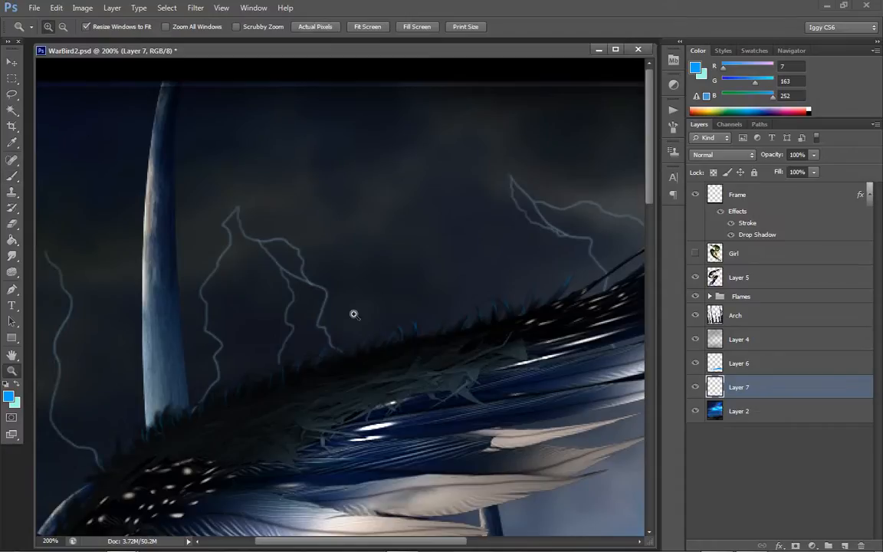
pyautogui.rightClick(320, 305)
pyautogui.click(371, 368)
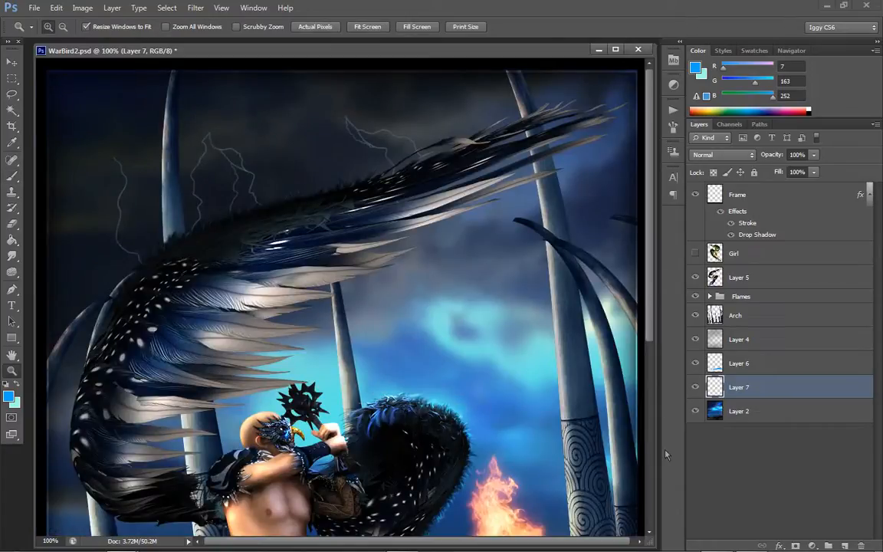
pyautogui.click(17, 174)
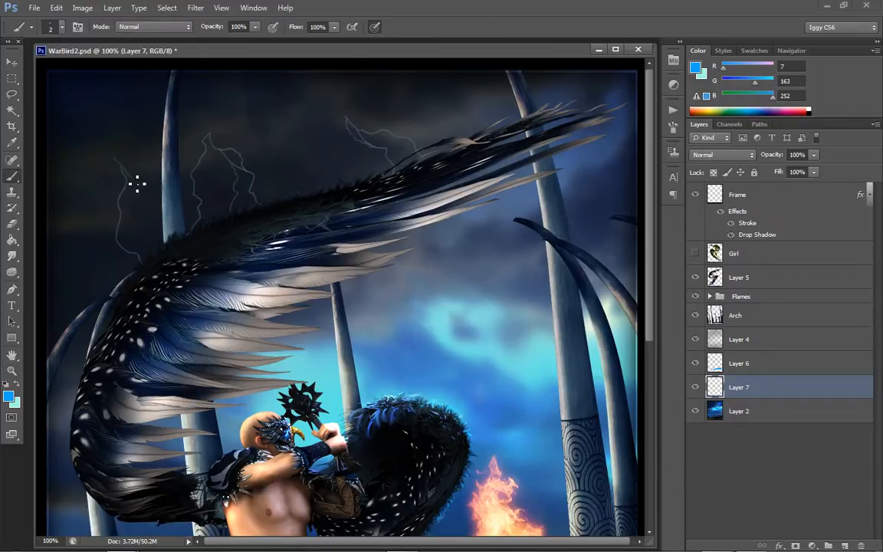
pyautogui.moveTo(123, 163); pyautogui.dragTo(132, 253)
pyautogui.moveTo(280, 131); pyautogui.dragTo(334, 193)
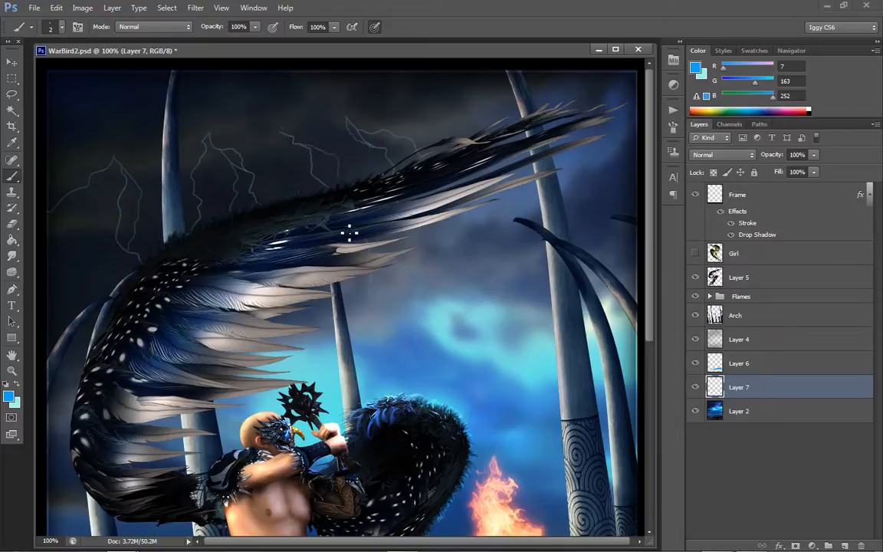
# - Try extra thin side branches running outward and downward from the outermost bolt
pyautogui.press('z')
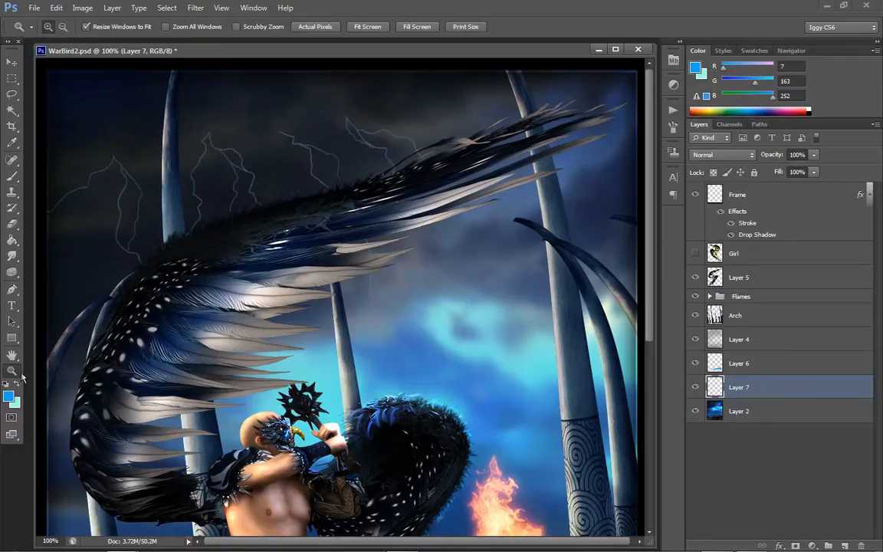
pyautogui.rightClick(387, 259)
pyautogui.click(406, 271)
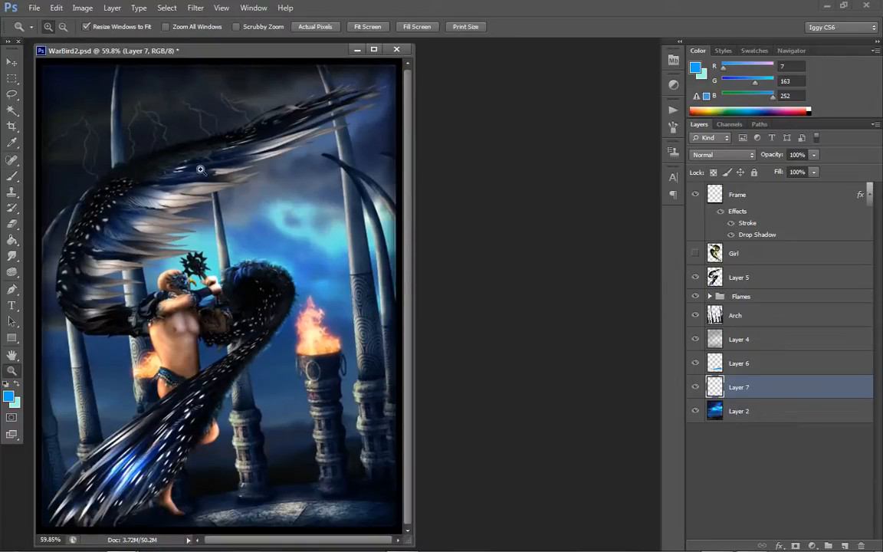
pyautogui.click(181, 154)
pyautogui.click(257, 111)
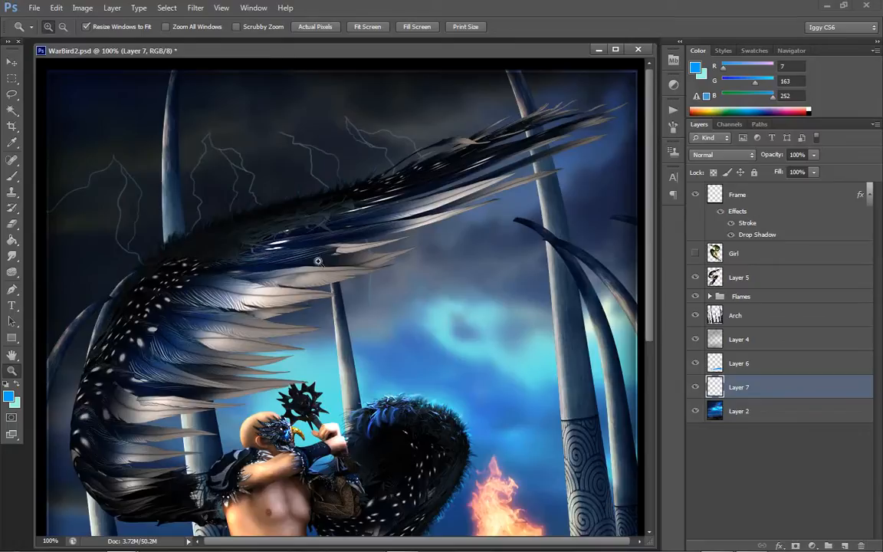
pyautogui.click(12, 175)
pyautogui.moveTo(114, 171)
pyautogui.mouseDown()
pyautogui.moveTo(92, 207)
pyautogui.moveTo(73, 201)
pyautogui.moveTo(64, 208)
pyautogui.mouseUp()
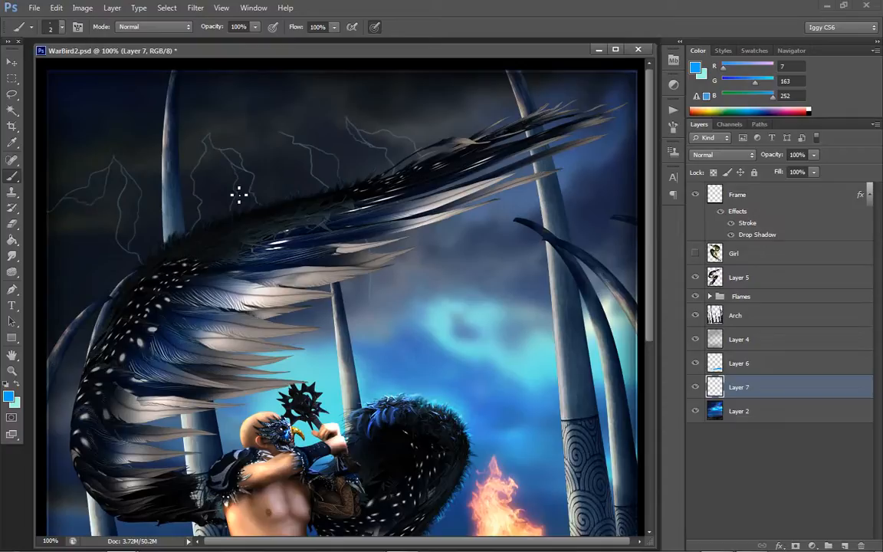
pyautogui.moveTo(108, 157); pyautogui.dragTo(86, 215)
# - Erase the outermost bolt with its branches and the short bolt between the two forked ones, using a larger eraser
pyautogui.click(12, 223)
pyautogui.press(']')
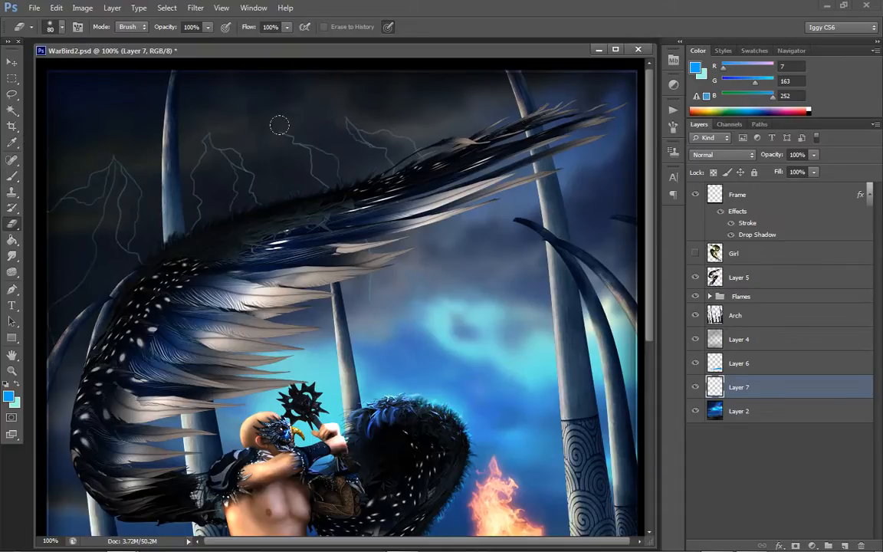
pyautogui.moveTo(279, 125)
pyautogui.mouseDown()
pyautogui.moveTo(287, 122)
pyautogui.moveTo(324, 166)
pyautogui.mouseUp()
pyautogui.moveTo(92, 127)
pyautogui.mouseDown()
pyautogui.moveTo(44, 226)
pyautogui.moveTo(95, 180)
pyautogui.moveTo(68, 226)
pyautogui.moveTo(120, 177)
pyautogui.mouseUp()
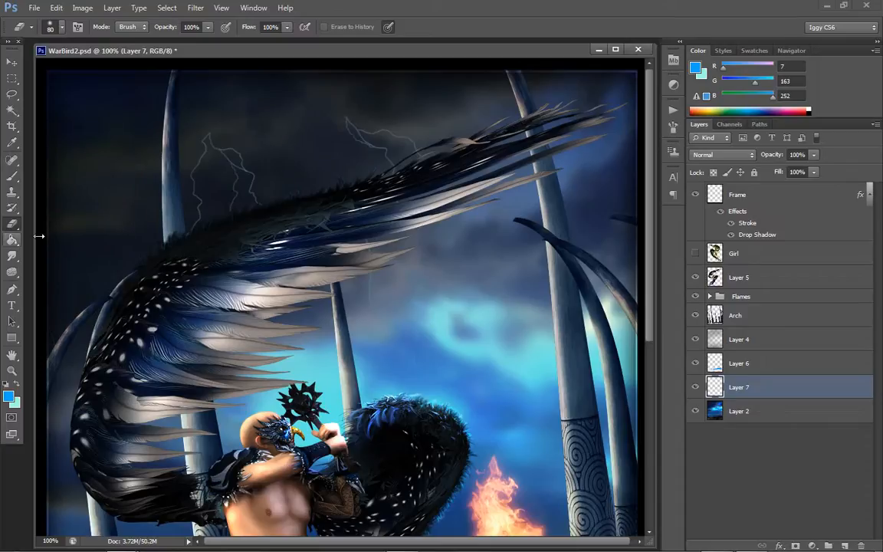
# - Try another branch on the bolt nearest the wing tip, and erase that whole bolt
pyautogui.click(12, 175)
pyautogui.moveTo(347, 124); pyautogui.dragTo(370, 182)
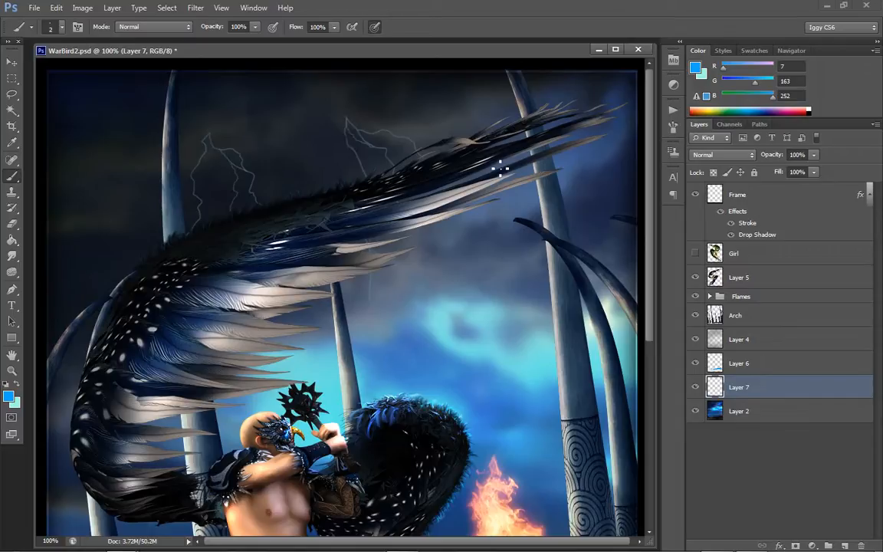
pyautogui.click(11, 224)
pyautogui.moveTo(341, 114); pyautogui.dragTo(387, 204)
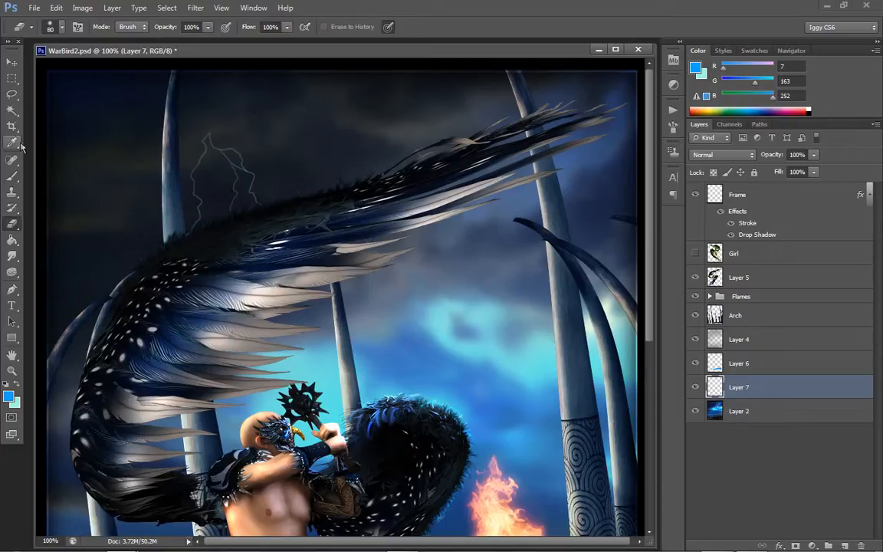
# - Paint a large forked bolt from the sky's upper edge to the wing, with one branch sweeping toward the wing tip
pyautogui.click(11, 176)
pyautogui.moveTo(311, 92)
pyautogui.mouseDown()
pyautogui.moveTo(348, 156)
pyautogui.moveTo(383, 165)
pyautogui.mouseUp()
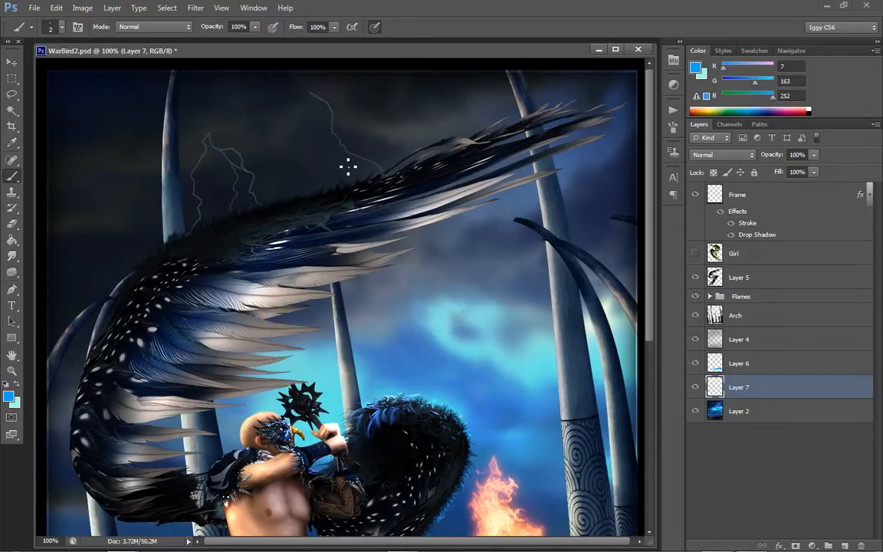
pyautogui.moveTo(336, 134)
pyautogui.mouseDown()
pyautogui.moveTo(337, 180)
pyautogui.moveTo(352, 199)
pyautogui.mouseUp()
pyautogui.moveTo(310, 92); pyautogui.dragTo(329, 103)
pyautogui.moveTo(332, 115); pyautogui.dragTo(407, 131)
pyautogui.moveTo(318, 96)
pyautogui.mouseDown()
pyautogui.moveTo(299, 74)
pyautogui.moveTo(305, 93)
pyautogui.moveTo(341, 122)
pyautogui.mouseUp()
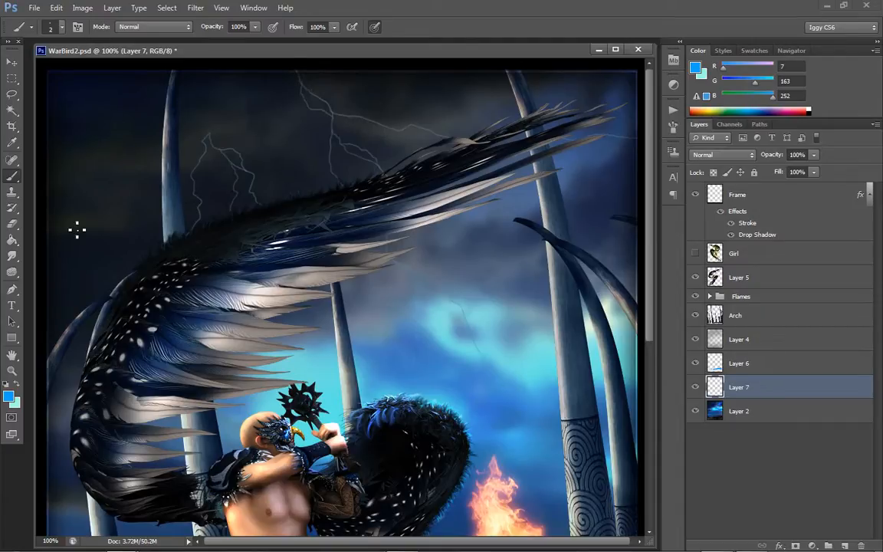
# - Paint a thin forked bolt in the dark sky along the painting's outer edge, running down behind the curved tusk
pyautogui.moveTo(81, 227)
pyautogui.mouseDown()
pyautogui.moveTo(96, 293)
pyautogui.moveTo(75, 359)
pyautogui.mouseUp()
pyautogui.moveTo(85, 260); pyautogui.dragTo(79, 284)
pyautogui.moveTo(86, 231)
pyautogui.mouseDown()
pyautogui.moveTo(69, 323)
pyautogui.moveTo(78, 387)
pyautogui.mouseUp()
pyautogui.moveTo(79, 283)
pyautogui.mouseDown()
pyautogui.moveTo(73, 332)
pyautogui.moveTo(75, 297)
pyautogui.mouseUp()
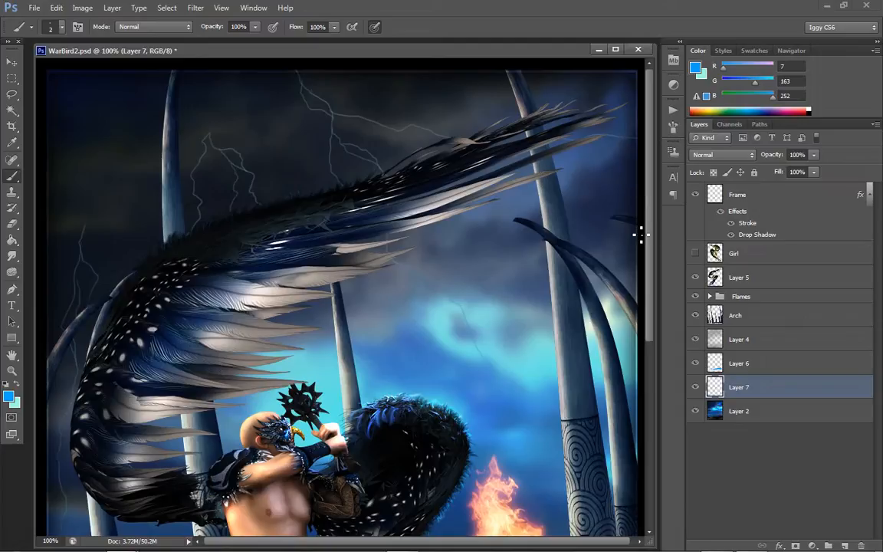
# - Continue the outer bolt down beside the carved column to the tips of the lower wing
pyautogui.scroll(-3, 643, 253)
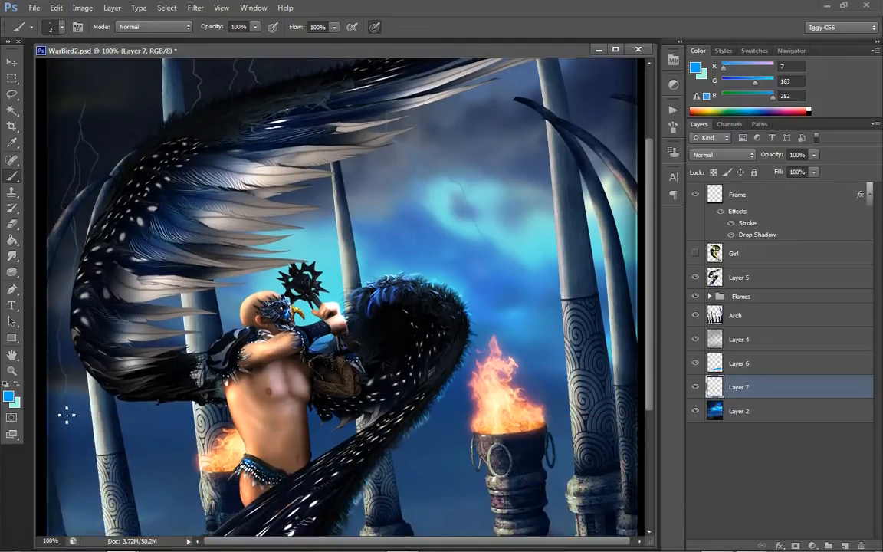
pyautogui.moveTo(65, 435); pyautogui.dragTo(87, 488)
pyautogui.scroll(-5, 586, 276)
pyautogui.moveTo(92, 420); pyautogui.dragTo(102, 496)
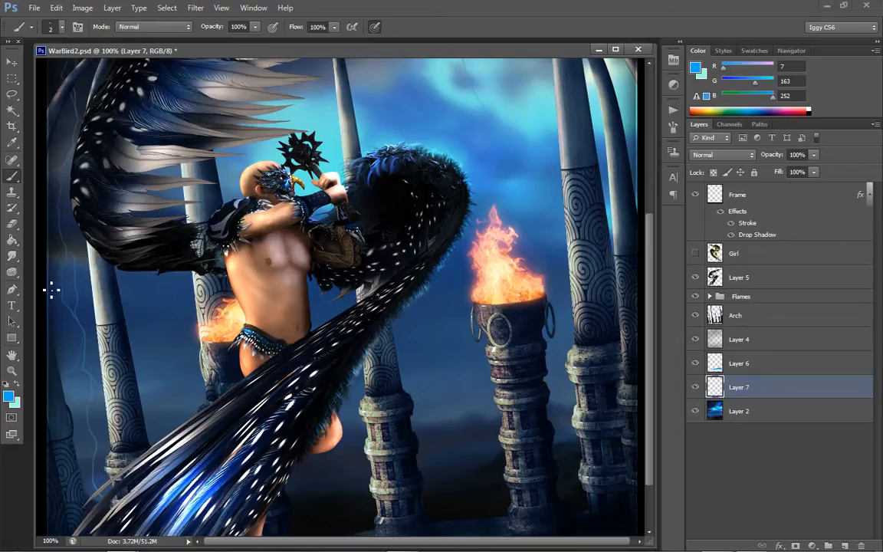
# - Extend the tops of the outer bolt and the column-side bolt upward, and add thin side strands to the large bolt
pyautogui.press('z')
pyautogui.rightClick(383, 247)
pyautogui.click(422, 257)
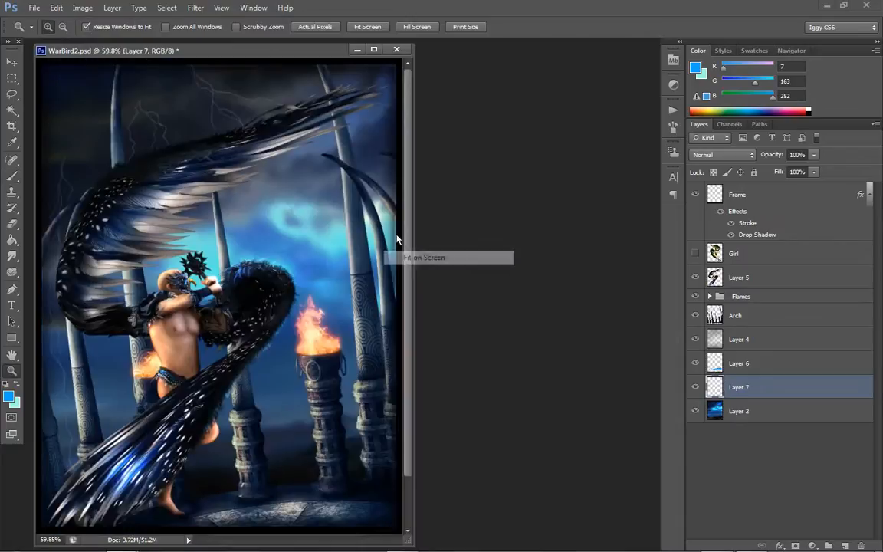
pyautogui.hotkey('ctrl', '1')
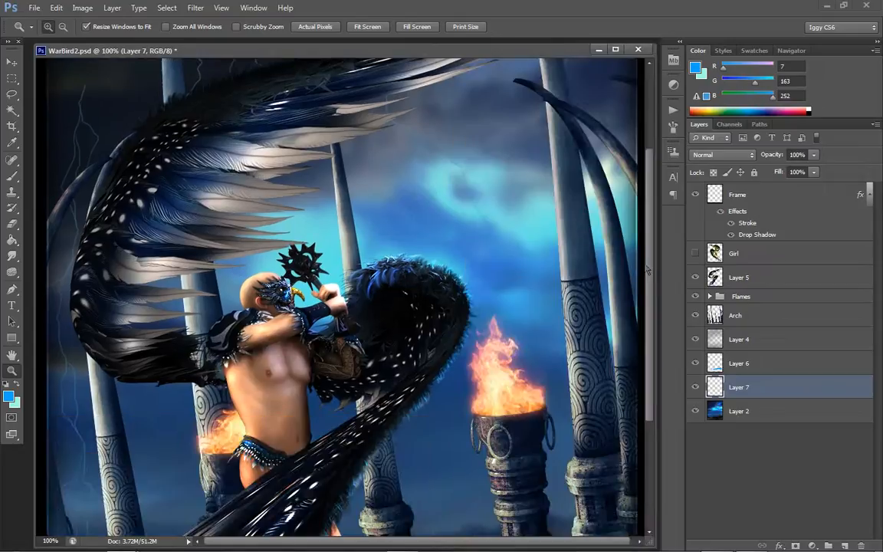
pyautogui.scroll(5, 647, 269)
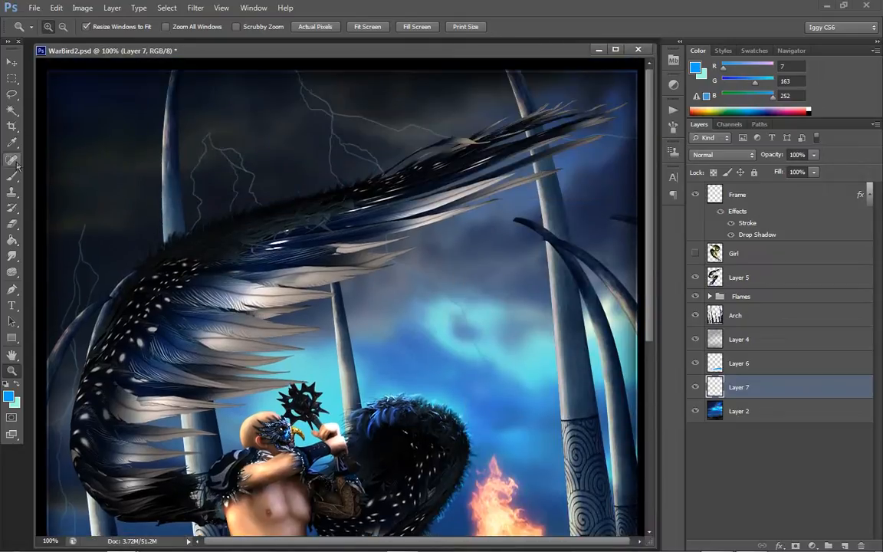
pyautogui.click(12, 175)
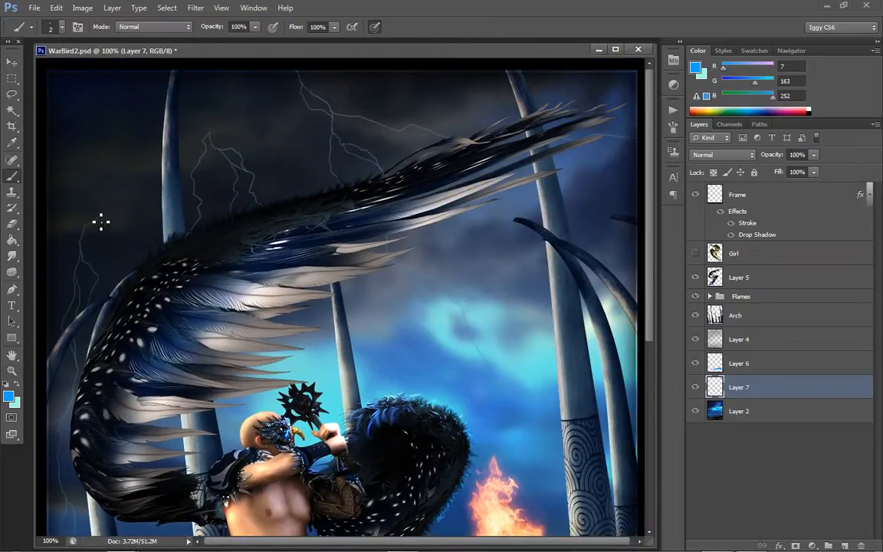
pyautogui.moveTo(111, 207); pyautogui.dragTo(110, 195)
pyautogui.moveTo(213, 138); pyautogui.dragTo(221, 121)
pyautogui.moveTo(326, 110); pyautogui.dragTo(313, 155)
pyautogui.moveTo(309, 110); pyautogui.dragTo(309, 146)
# - Switch to the Eraser and reduce its brush size by several increments
pyautogui.click(12, 223)
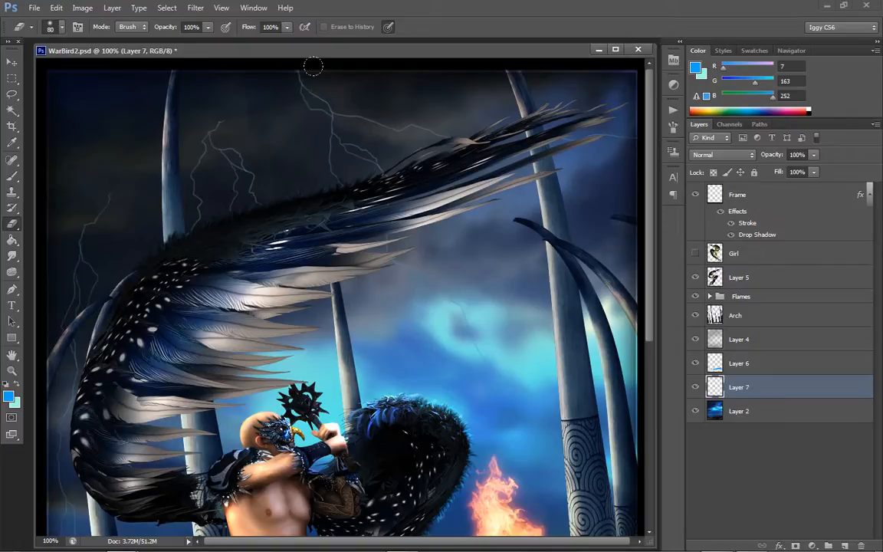
pyautogui.press('[')
pyautogui.press('[')
pyautogui.press('[')
pyautogui.press('[')
pyautogui.press('[')
pyautogui.press('[')
# - Paint a faint thin lightning strand across the bright cyan cloud opening and check it in the whole painting
pyautogui.click(18, 173)
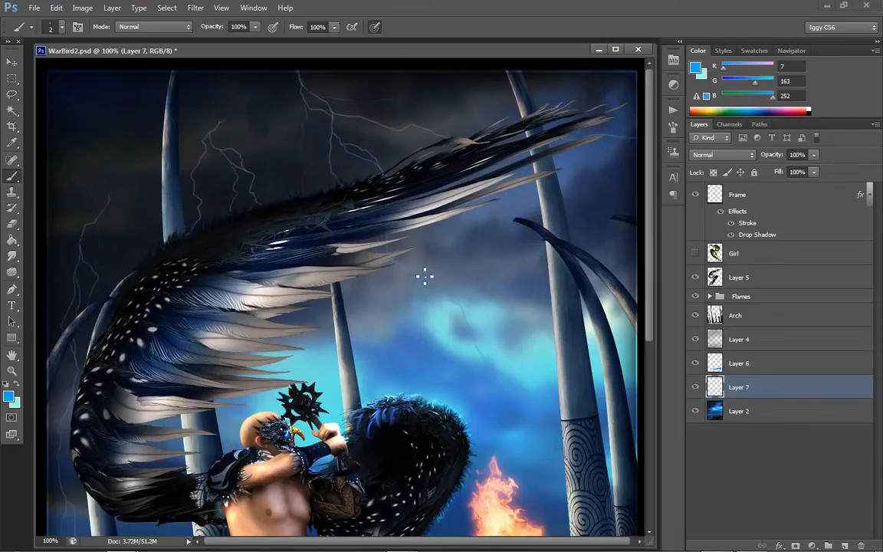
pyautogui.moveTo(424, 276)
pyautogui.mouseDown()
pyautogui.moveTo(455, 339)
pyautogui.moveTo(477, 356)
pyautogui.mouseUp()
pyautogui.click(12, 370)
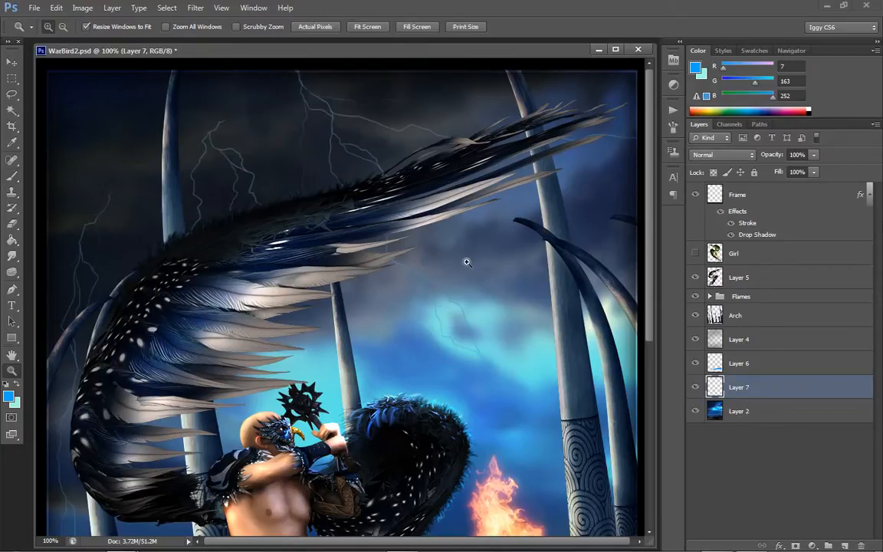
pyautogui.rightClick(469, 269)
pyautogui.click(505, 279)
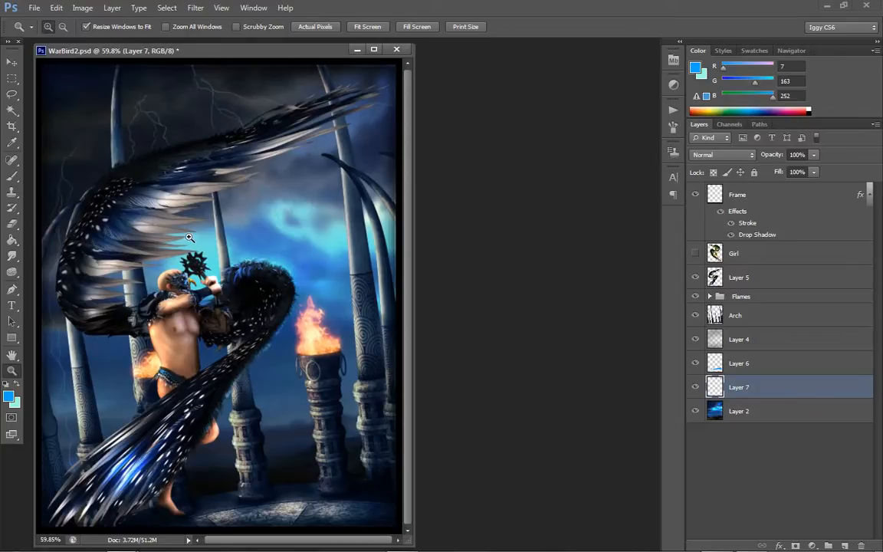
# - Paint a thin bolt from below the wing feathers down behind the warrior's spiked club, and review the whole painting
pyautogui.click(170, 213)
pyautogui.click(228, 231)
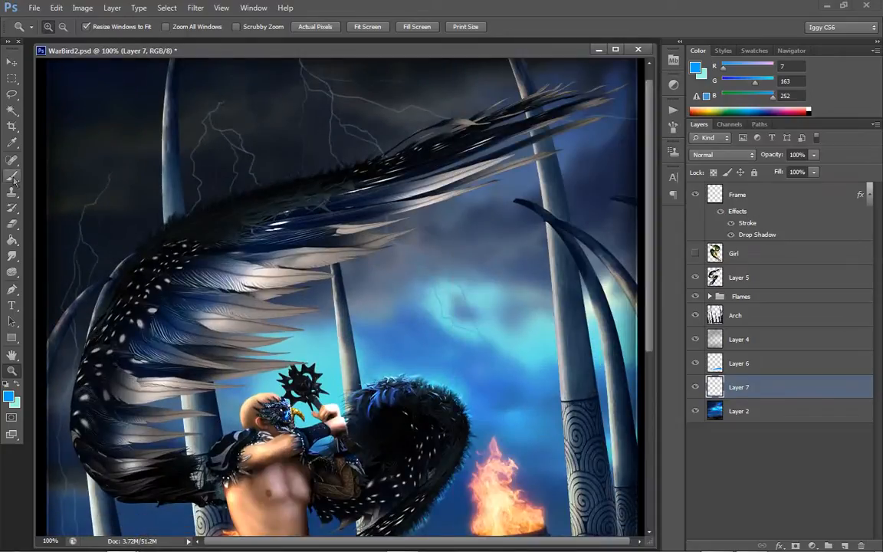
pyautogui.press('b')
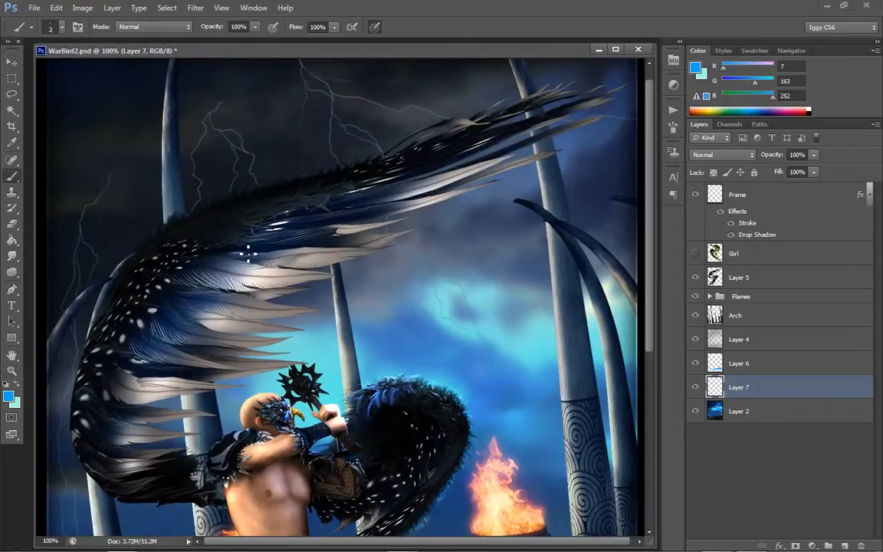
pyautogui.moveTo(285, 310)
pyautogui.mouseDown()
pyautogui.moveTo(320, 345)
pyautogui.moveTo(324, 402)
pyautogui.mouseUp()
pyautogui.press('z')
pyautogui.rightClick(379, 225)
pyautogui.click(408, 239)
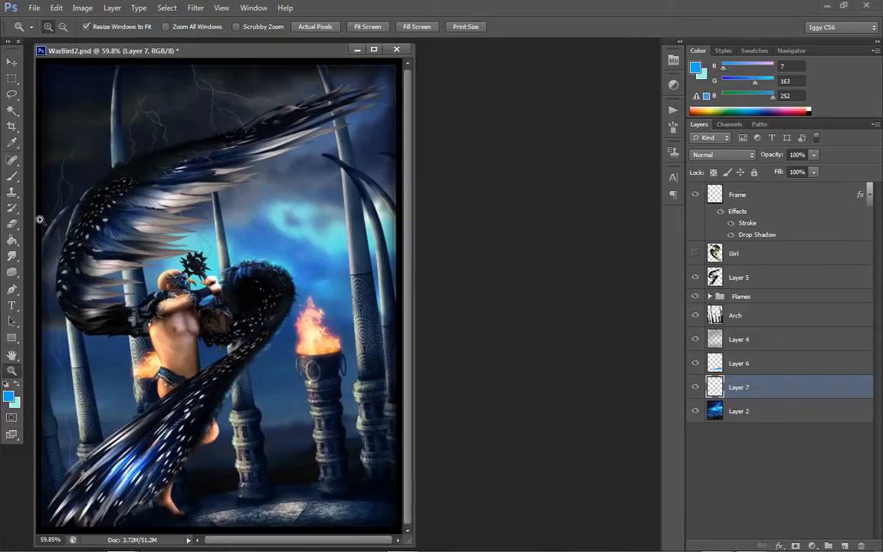
pyautogui.click(184, 161)
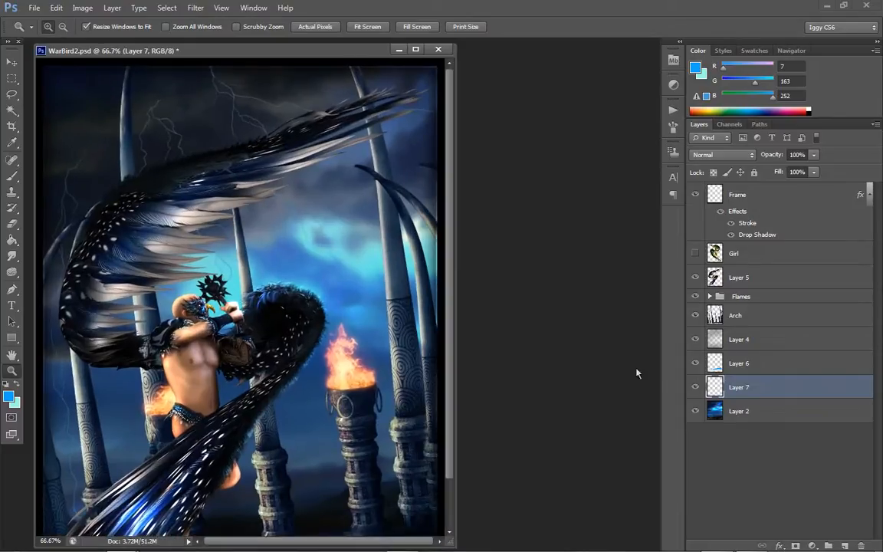
# - Duplicate the lightning layer, Layer 7, within the same document under the default copy name
pyautogui.rightClick(764, 390)
pyautogui.click(690, 168)
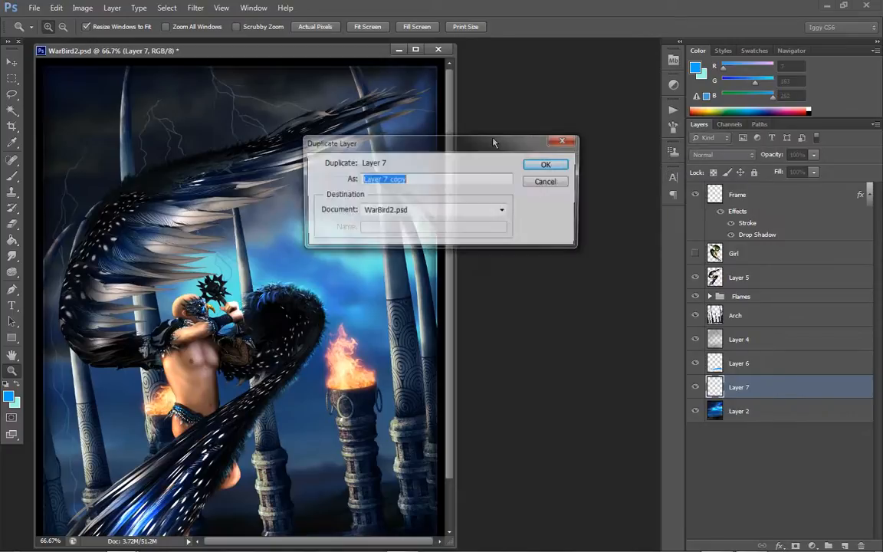
pyautogui.click(551, 166)
# - Apply a 1.8-pixel Gaussian Blur to the lightning copy and set its blend mode to Screen
pyautogui.click(194, 102)
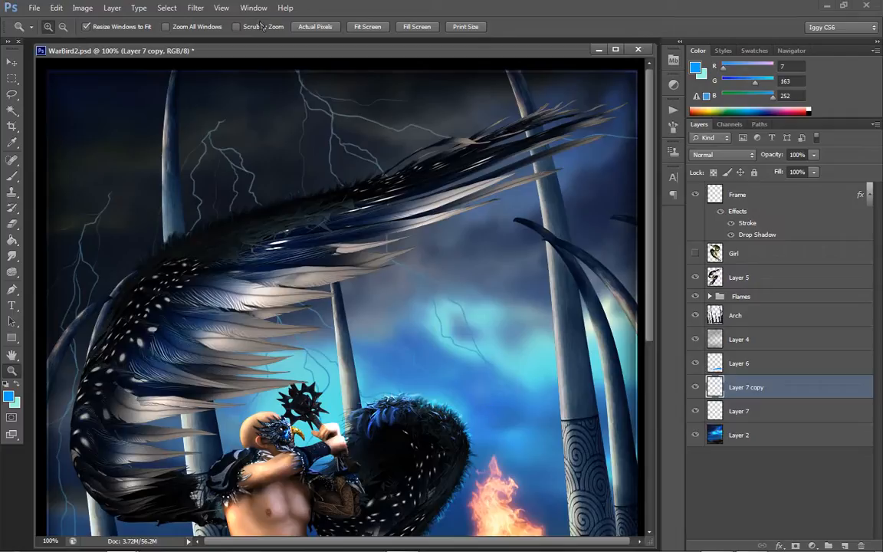
pyautogui.click(196, 7)
pyautogui.moveTo(193, 131)
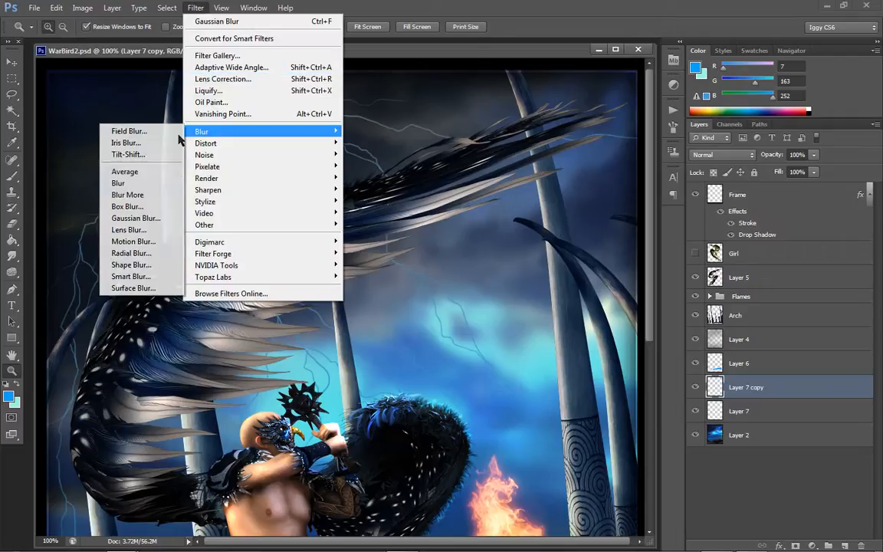
pyautogui.click(136, 218)
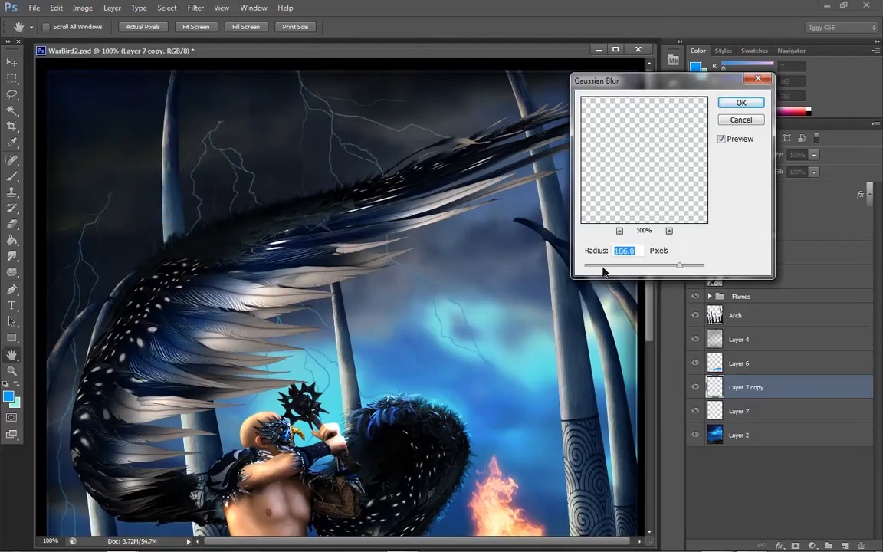
pyautogui.moveTo(603, 271); pyautogui.dragTo(596, 265)
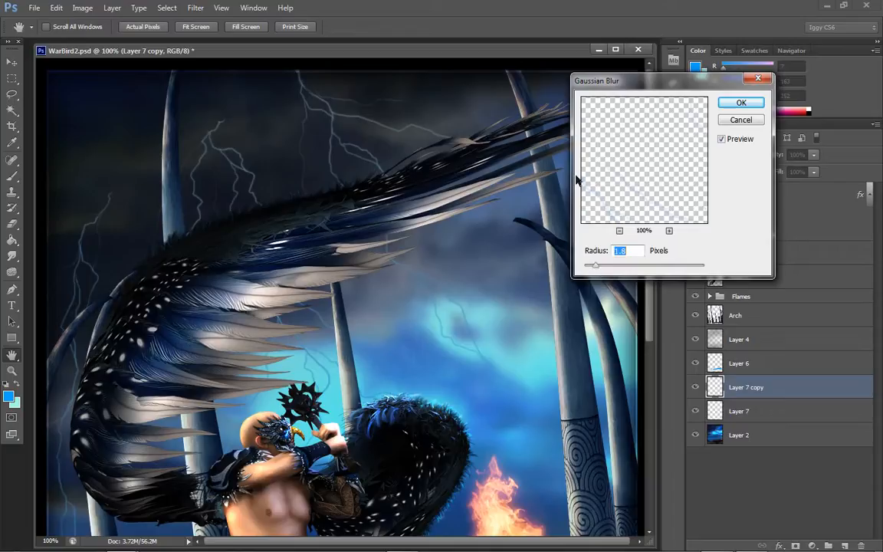
pyautogui.click(738, 102)
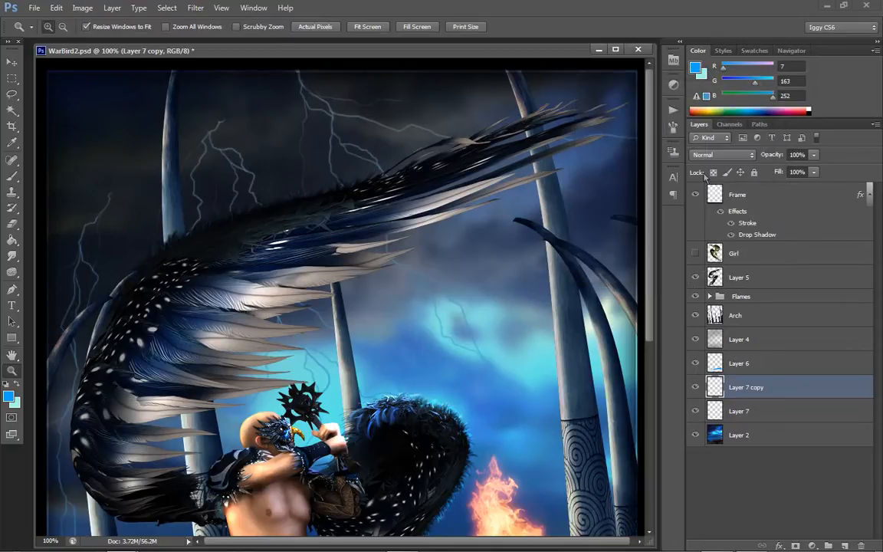
pyautogui.click(728, 155)
pyautogui.click(725, 262)
pyautogui.rightClick(743, 387)
pyautogui.click(665, 166)
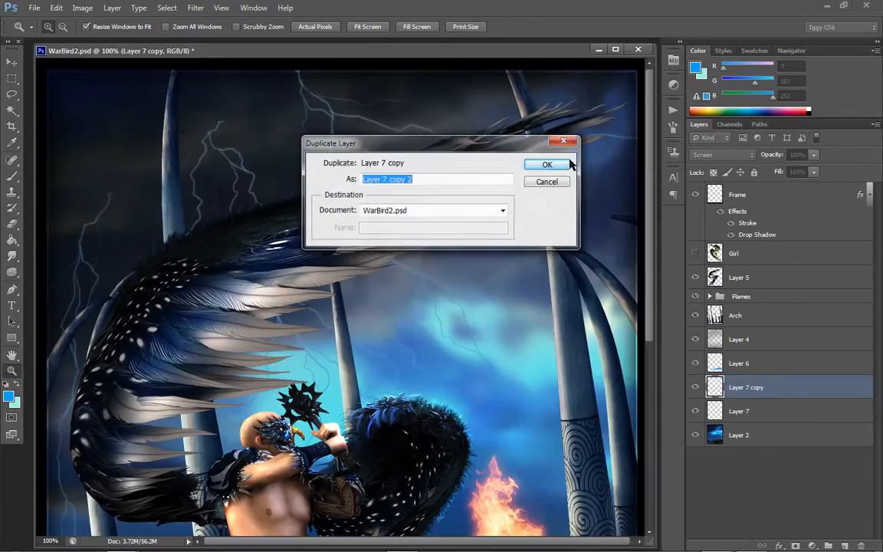
pyautogui.click(553, 142)
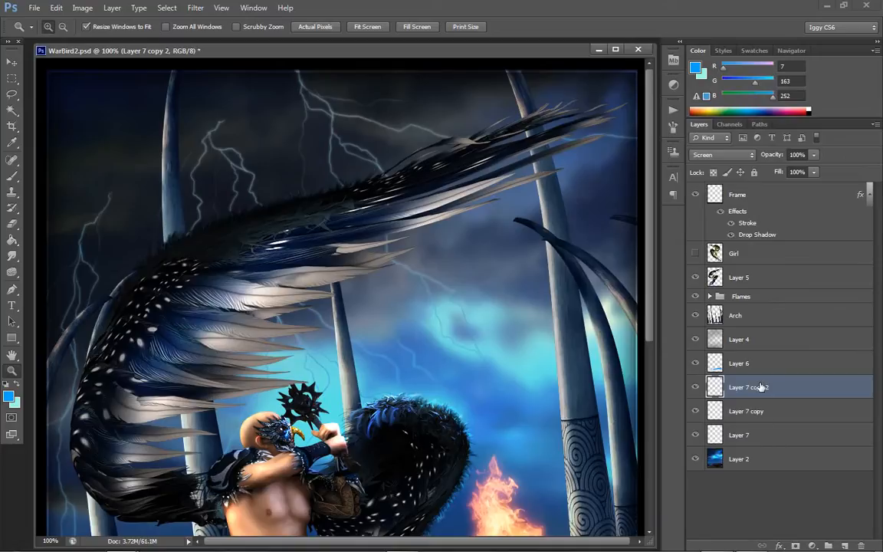
pyautogui.press('Delete')
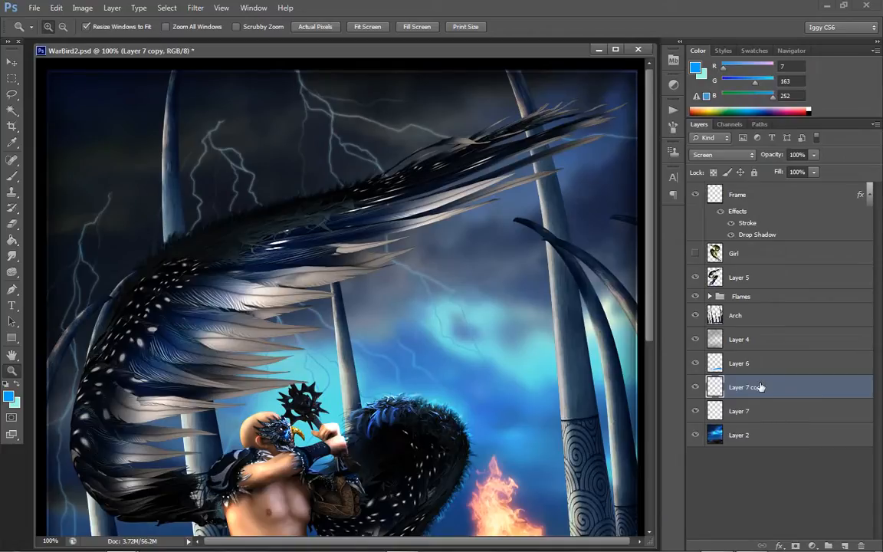
# - Duplicate the blurred Screen-mode lightning layer and apply a 2.7-pixel Gaussian Blur to the new duplicate
pyautogui.rightClick(769, 383)
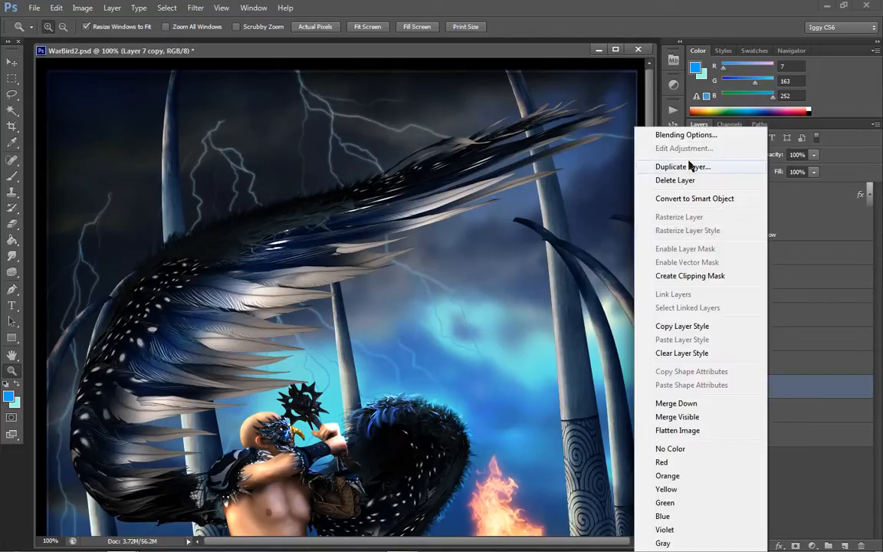
pyautogui.click(693, 164)
pyautogui.click(547, 166)
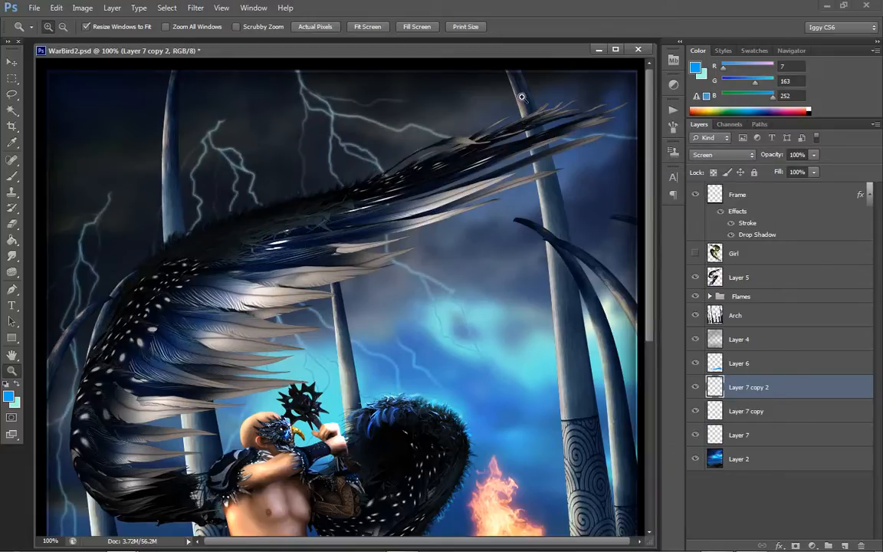
pyautogui.click(195, 8)
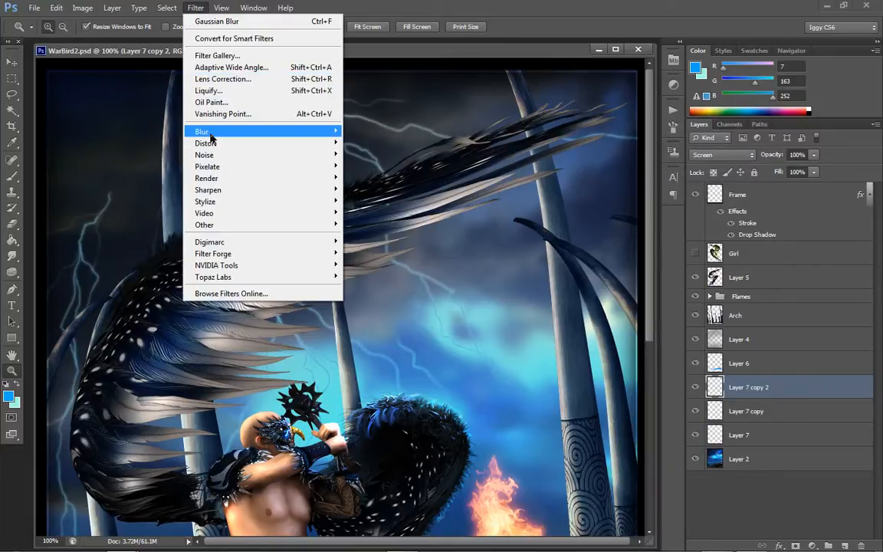
pyautogui.moveTo(196, 128)
pyautogui.click(174, 223)
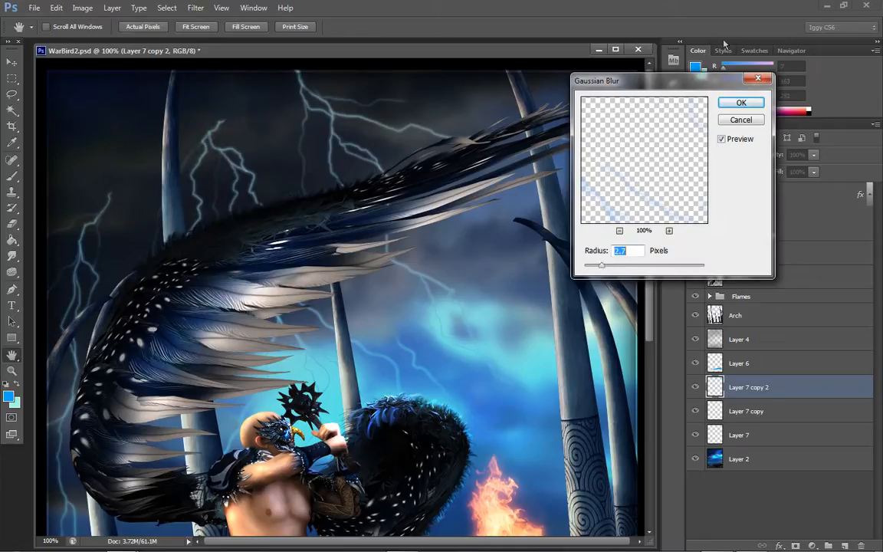
pyautogui.click(741, 102)
pyautogui.press('z')
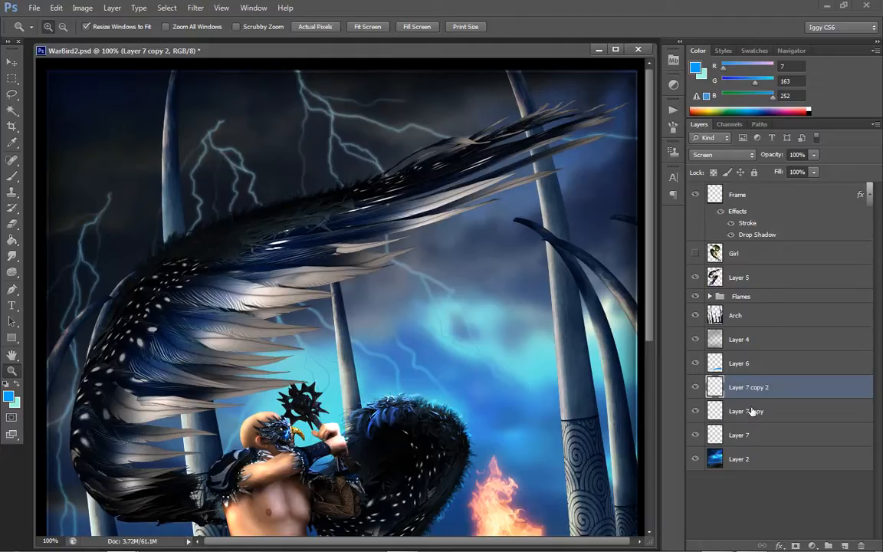
# - Examine the glow of the blurred lightning layers up close and in the whole painting
pyautogui.click(752, 412)
pyautogui.click(196, 9)
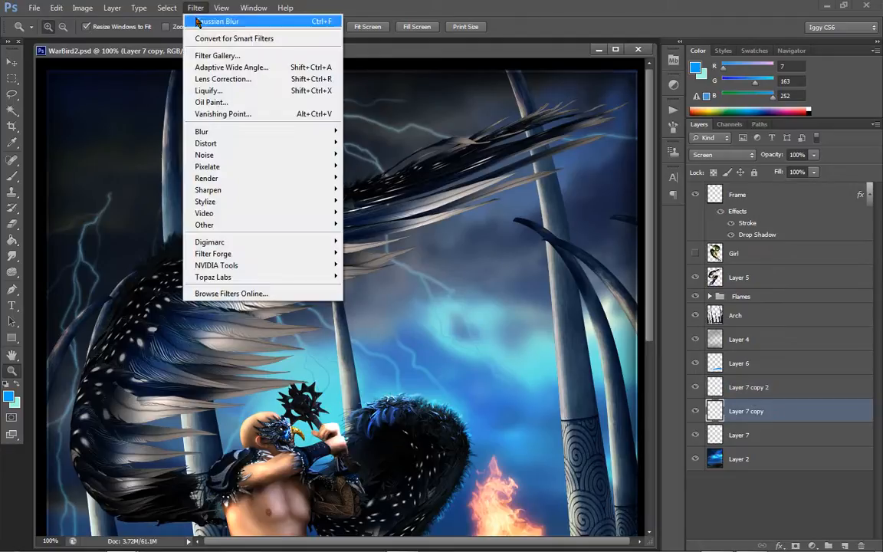
pyautogui.click(738, 9)
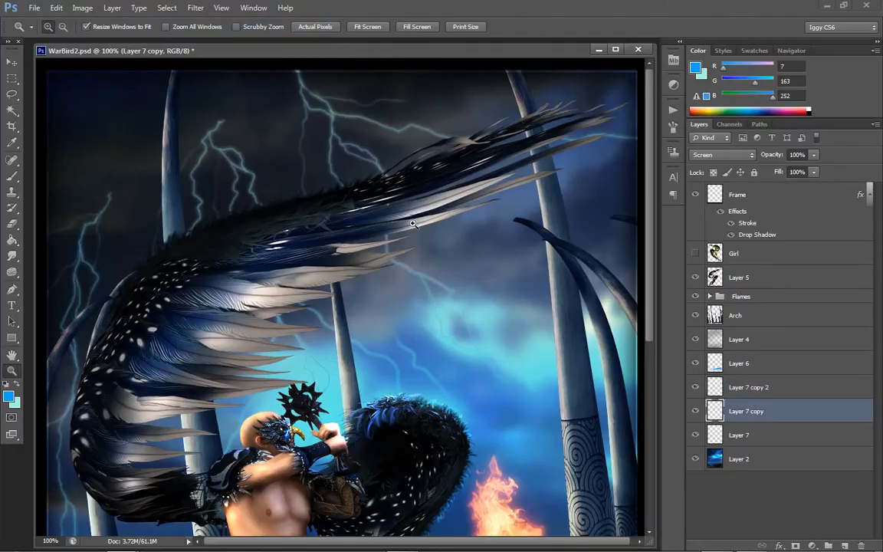
pyautogui.scroll(-2, 397, 234)
pyautogui.rightClick(381, 244)
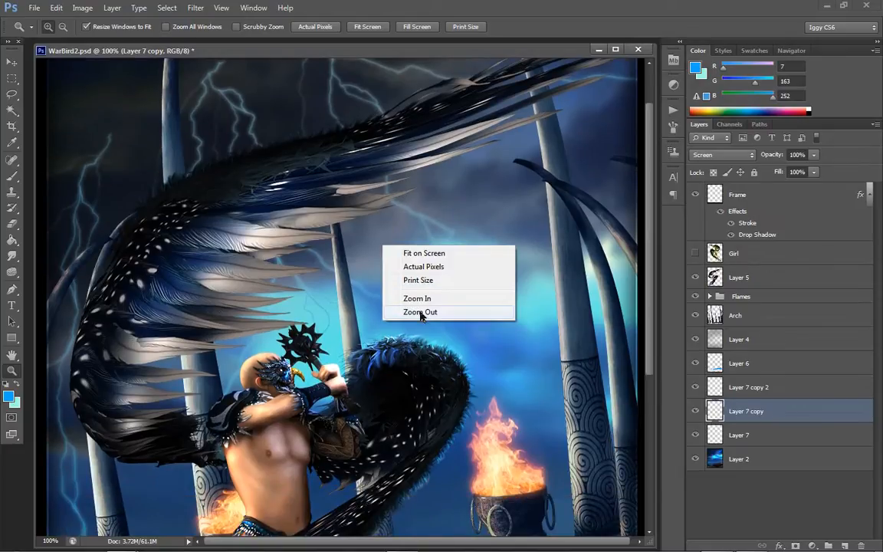
pyautogui.click(420, 311)
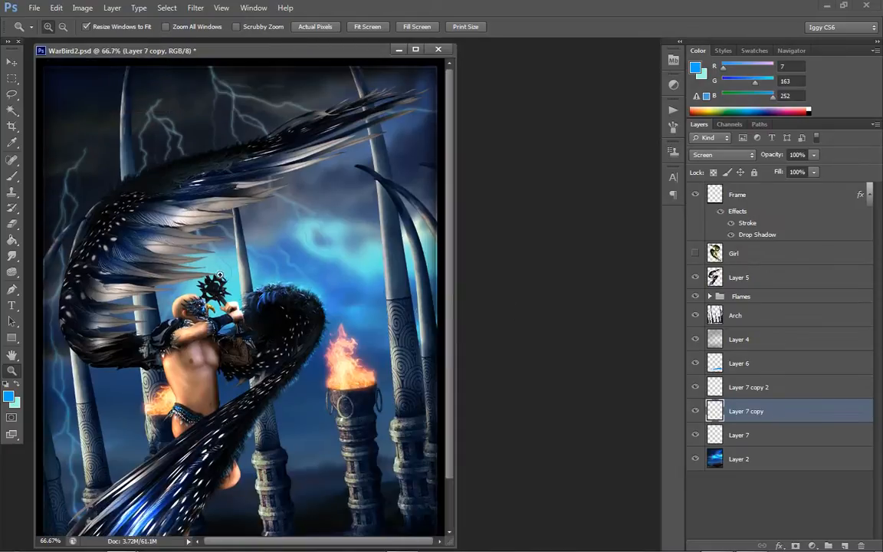
pyautogui.click(159, 198)
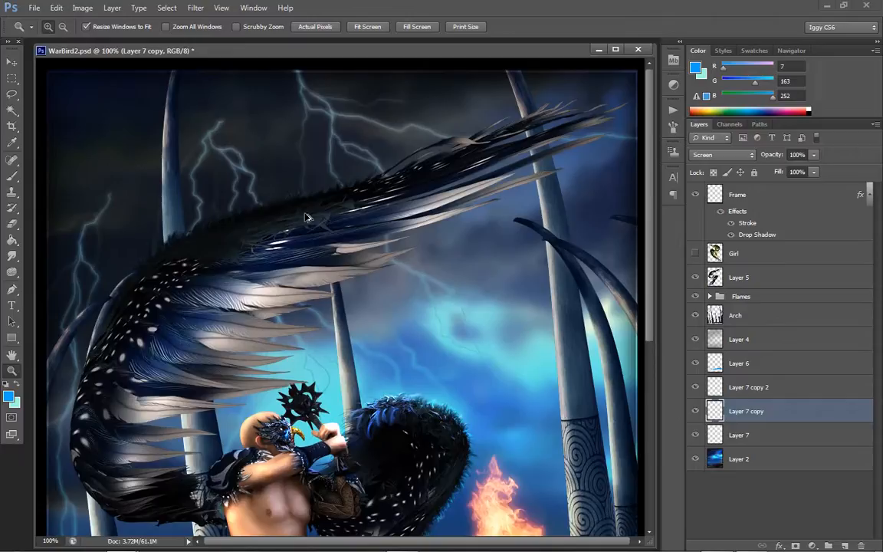
pyautogui.hotkey('alt', ']')
pyautogui.rightClick(384, 234)
pyautogui.click(444, 303)
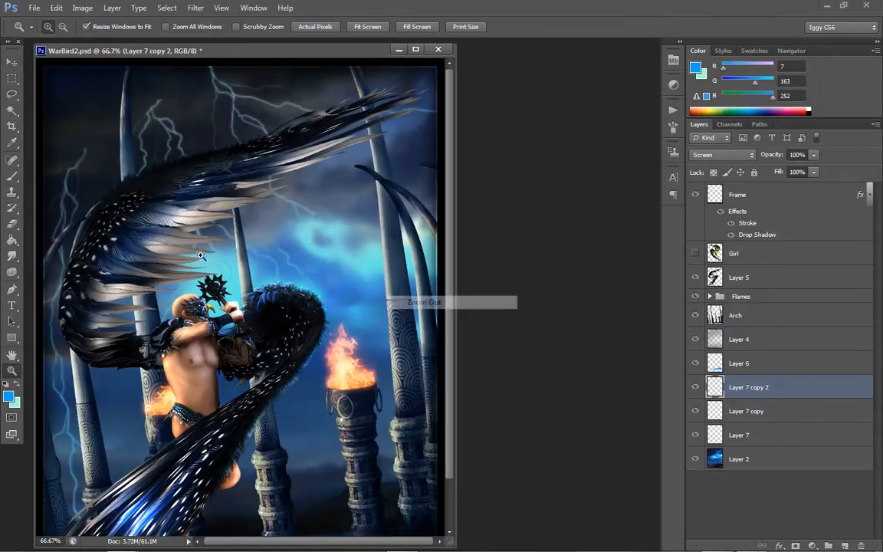
# - Raise the brightness of the original lightning layer, Layer 7, to 150 with Brightness/Contrast
pyautogui.click(142, 268)
pyautogui.hotkey('alt', '[')
pyautogui.hotkey('alt', '[')
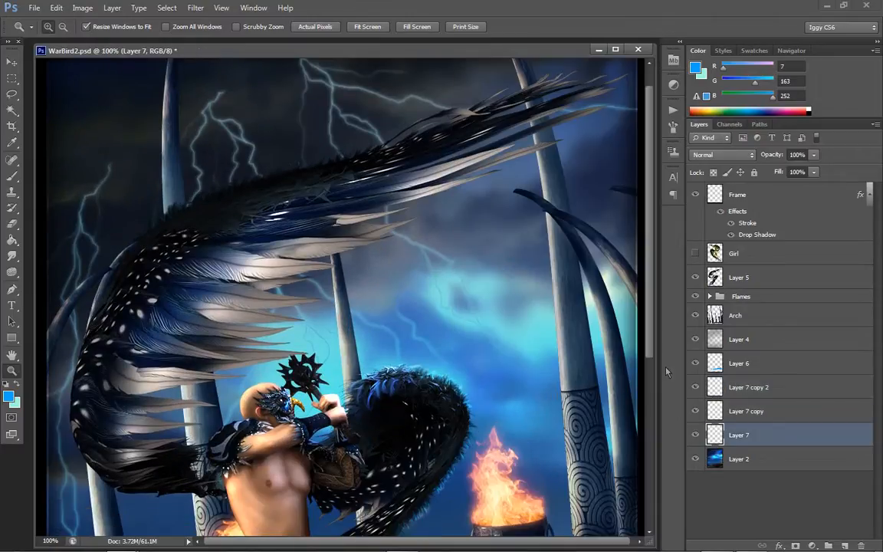
pyautogui.click(82, 8)
pyautogui.moveTo(89, 40)
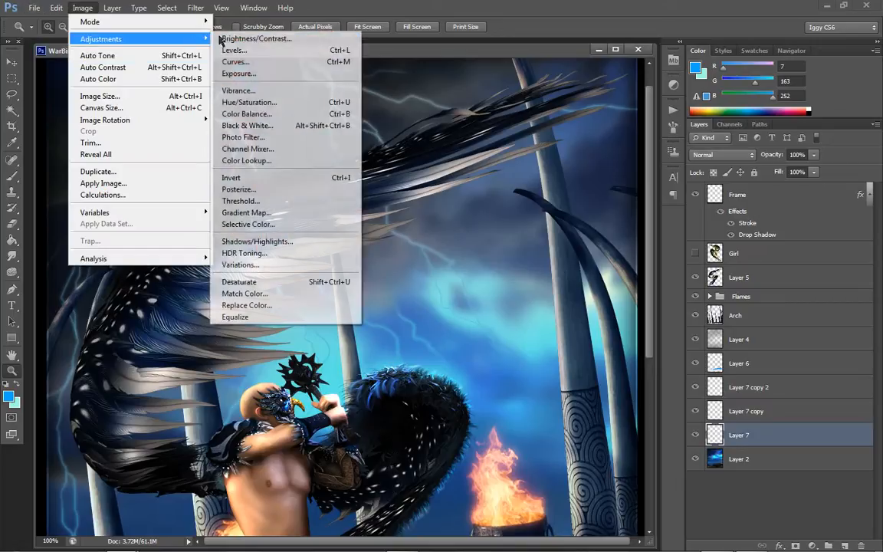
pyautogui.click(237, 39)
pyautogui.moveTo(708, 255); pyautogui.dragTo(800, 259)
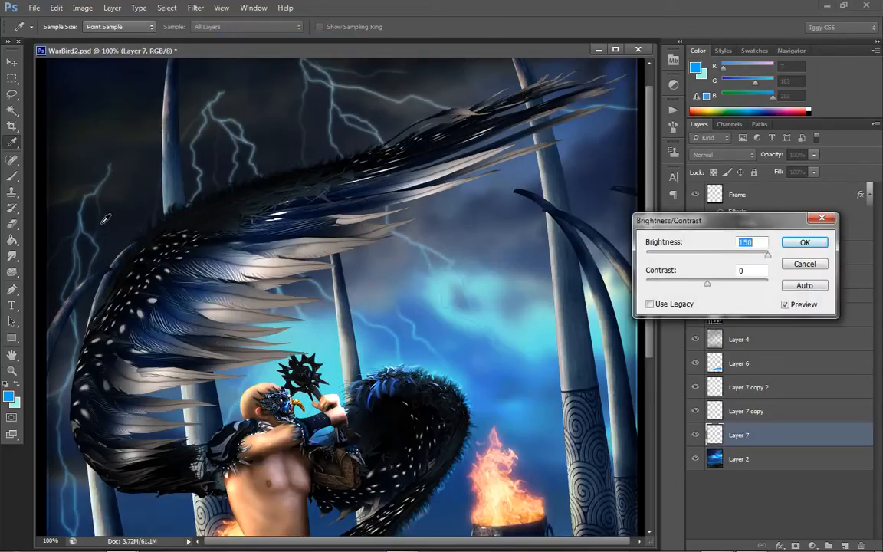
pyautogui.click(798, 241)
pyautogui.press('z')
# - Review the brightened lightning bolts across the whole painting
pyautogui.scroll(1, 203, 203)
pyautogui.rightClick(203, 244)
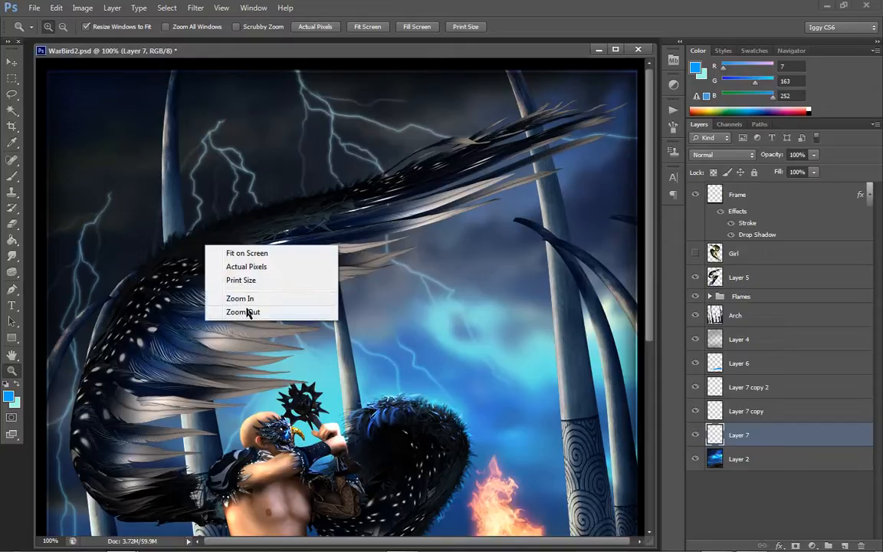
pyautogui.click(246, 310)
pyautogui.scroll(-2, 163, 185)
pyautogui.scroll(2, 184, 200)
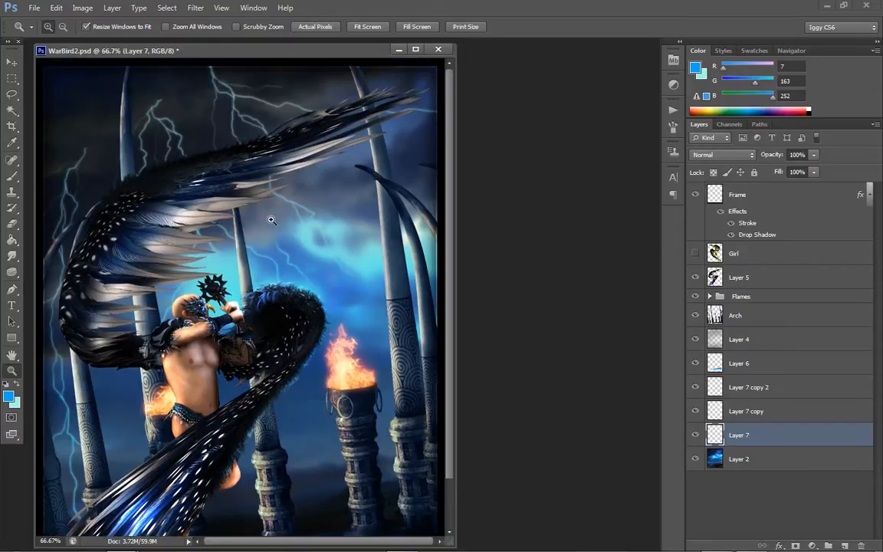
pyautogui.click(146, 146)
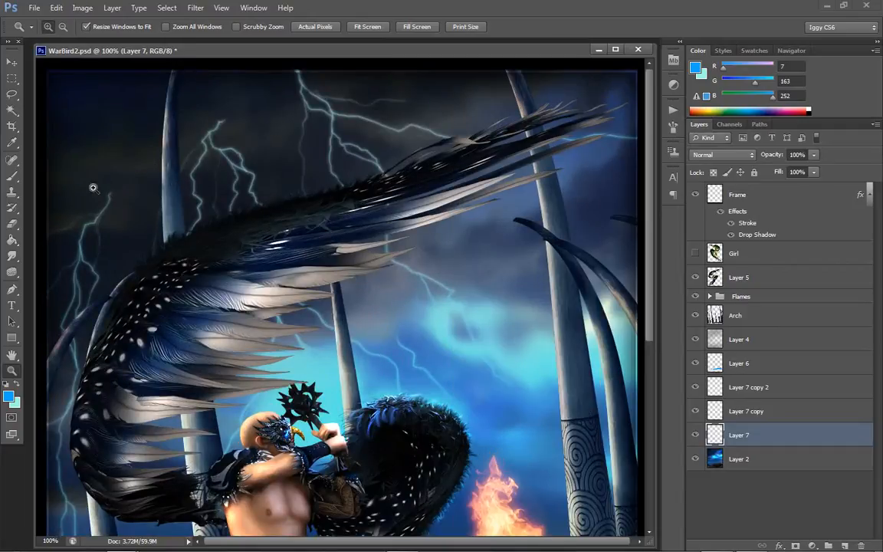
# - Switch to the Brush and add a new normal-mode layer at 100% opacity directly above Layer 7
pyautogui.click(248, 94)
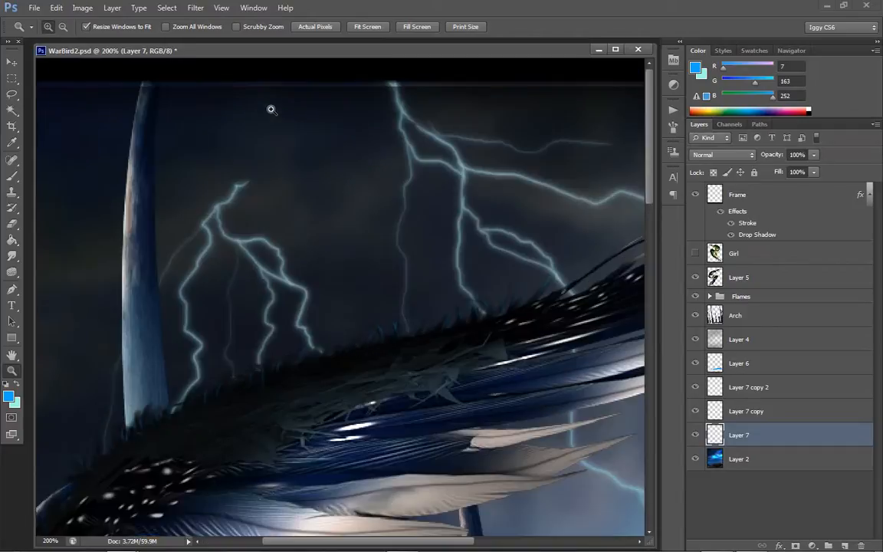
pyautogui.click(12, 175)
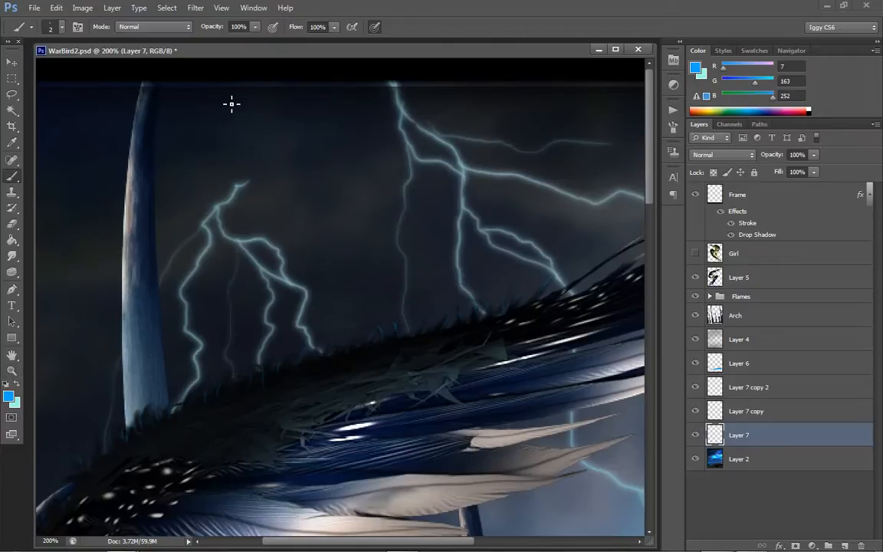
pyautogui.click(112, 7)
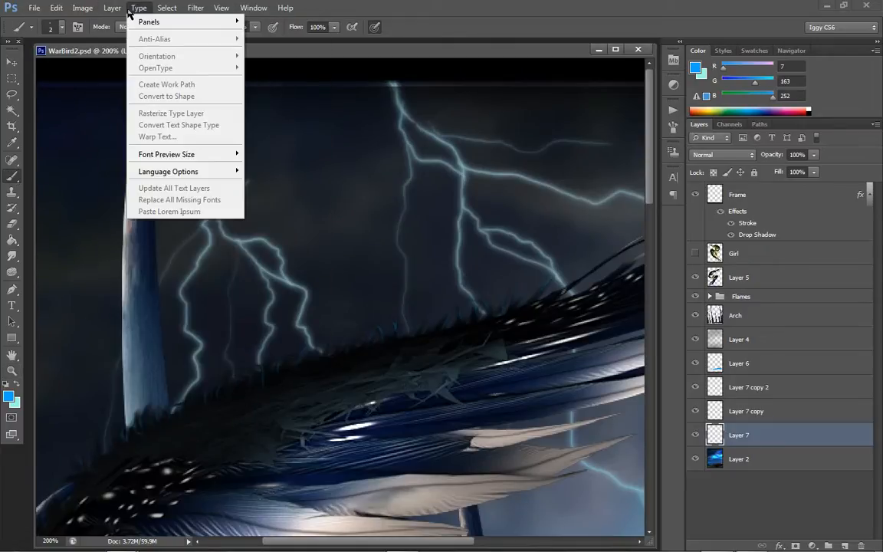
pyautogui.moveTo(233, 28)
pyautogui.click(260, 22)
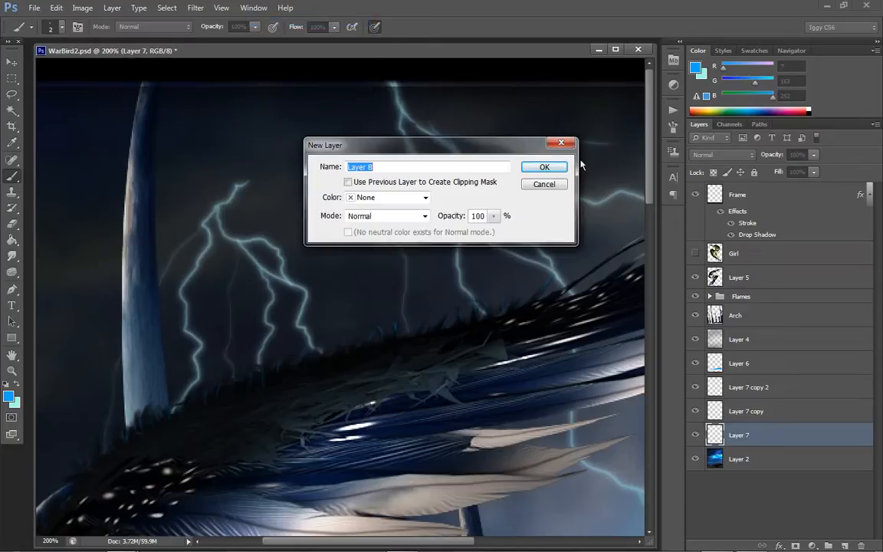
pyautogui.click(540, 168)
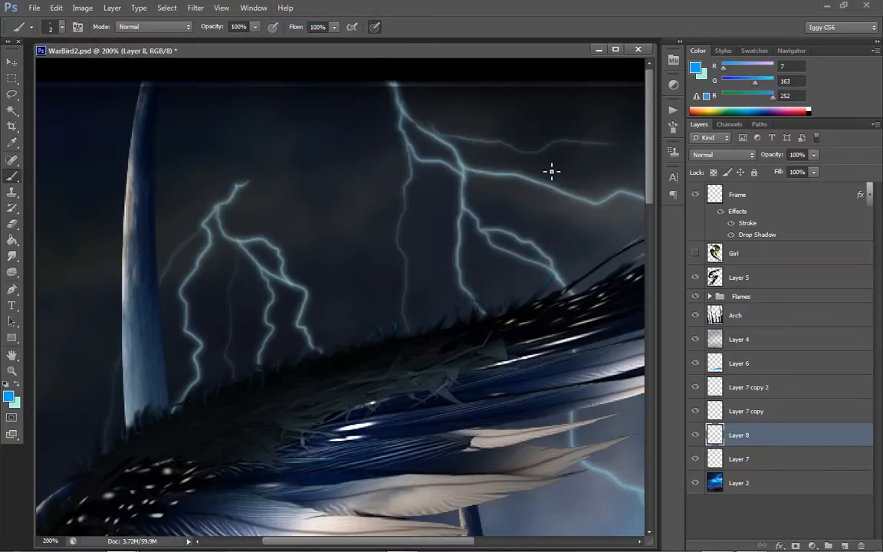
# - Choose the Soft Round Pressure Opacity brush and enlarge it to 45 px
pyautogui.click(60, 27)
pyautogui.click(69, 158)
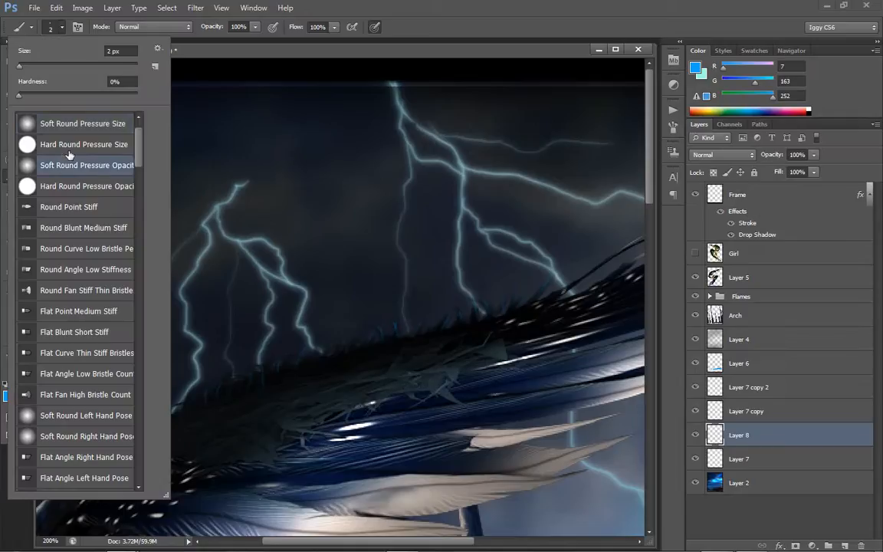
pyautogui.click(382, 45)
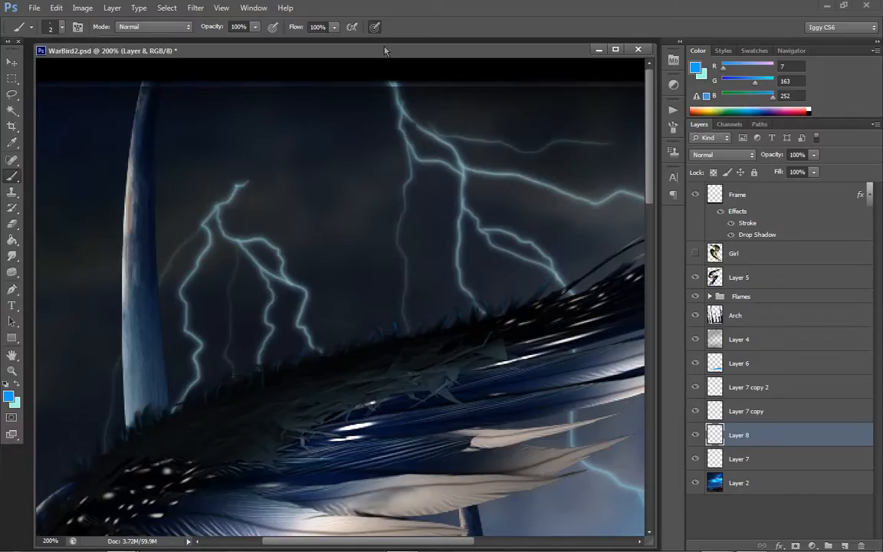
pyautogui.press(']')
pyautogui.press(']')
pyautogui.press(']')
pyautogui.press(']')
pyautogui.press(']')
pyautogui.press(']')
pyautogui.press(']')
pyautogui.press(']')
pyautogui.press(']')
pyautogui.press(']')
pyautogui.press(']')
pyautogui.press(']')
pyautogui.press(']')
pyautogui.press(']')
pyautogui.press(']')
# - Paint a soft blue glow at the upper tip of the branching bolt beside the column, redoing the first dab
pyautogui.click(232, 174)
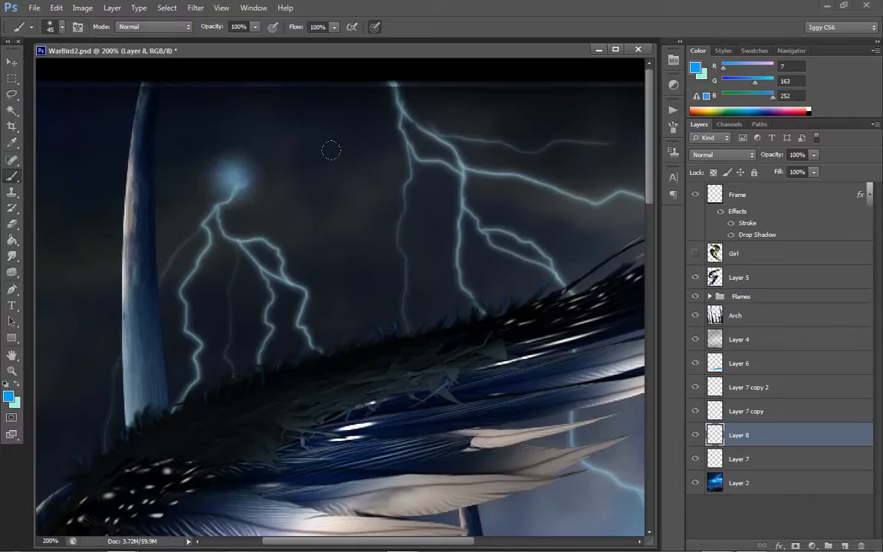
pyautogui.hotkey('ctrl', 'z')
pyautogui.hotkey('ctrl', 'z')
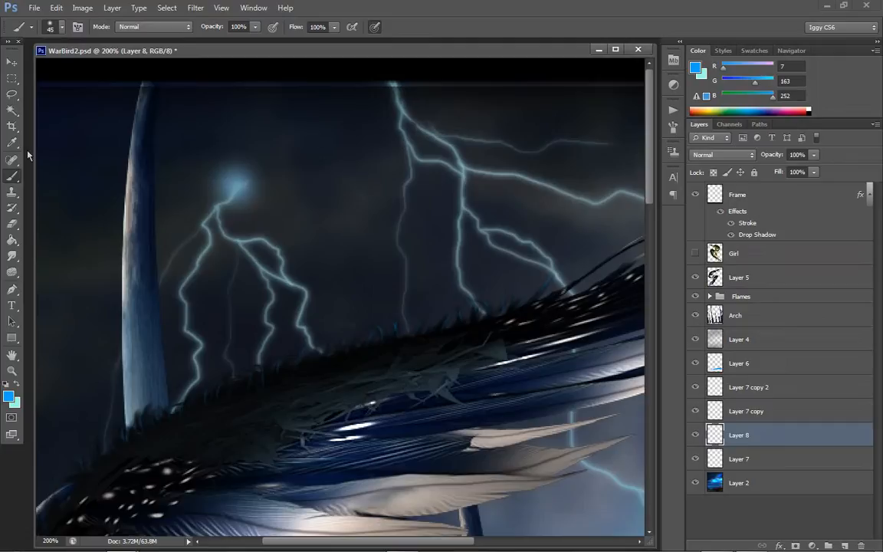
# - Paint soft blue glows at the upper tip of the outer bolt and where the large bolt meets the painting's upper edge
pyautogui.moveTo(449, 544); pyautogui.dragTo(345, 548)
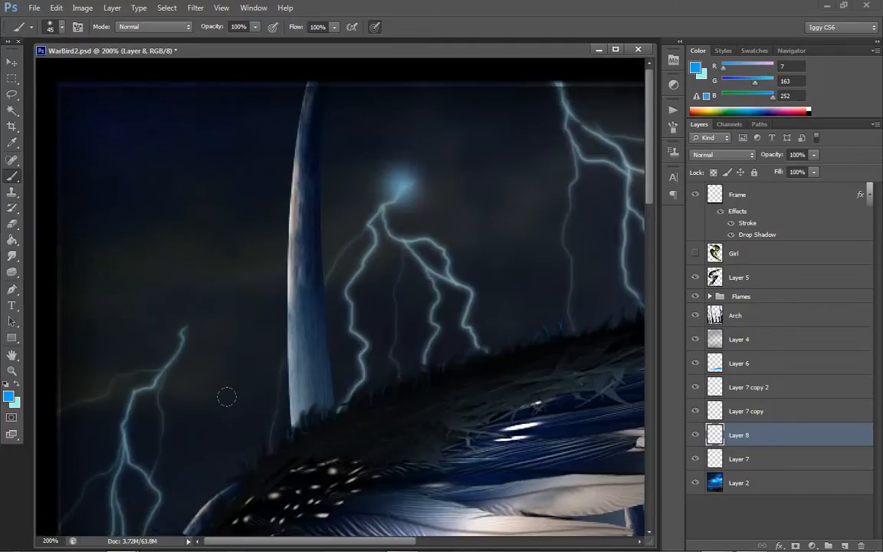
pyautogui.click(183, 328)
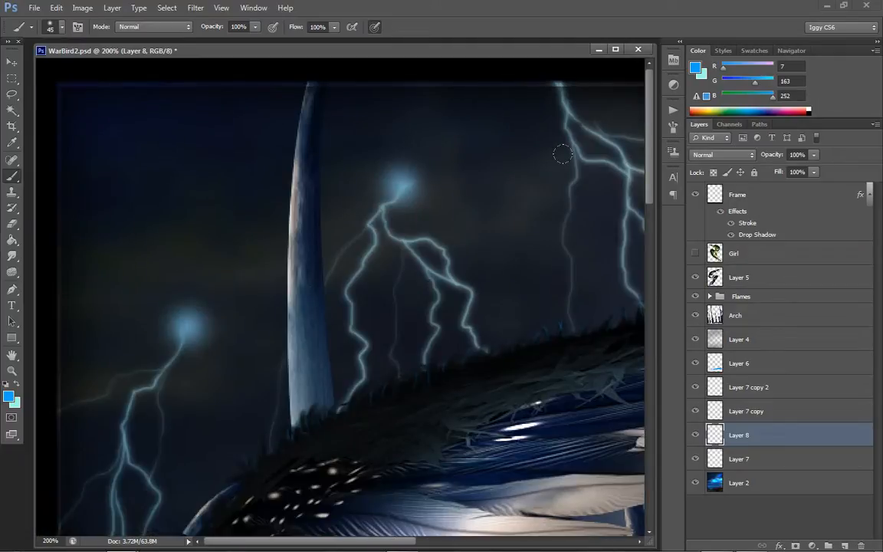
pyautogui.click(556, 80)
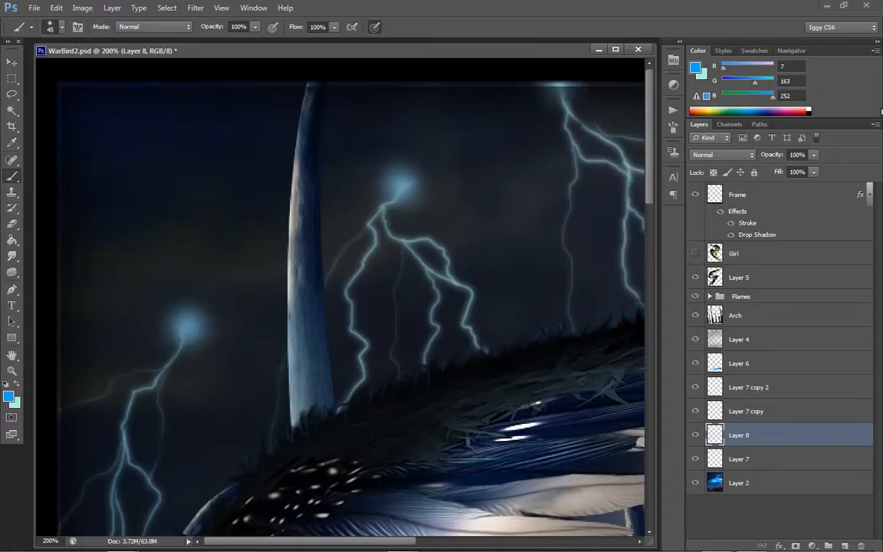
# - Switch to the Smudge tool with the Soft Round Pressure Size brush and enlarge it to 50 px
pyautogui.click(12, 255)
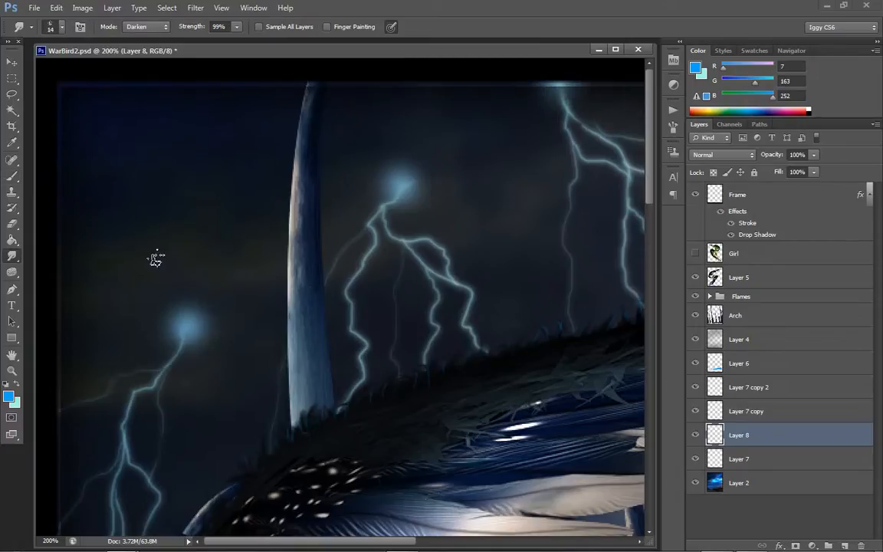
pyautogui.click(56, 27)
pyautogui.click(60, 119)
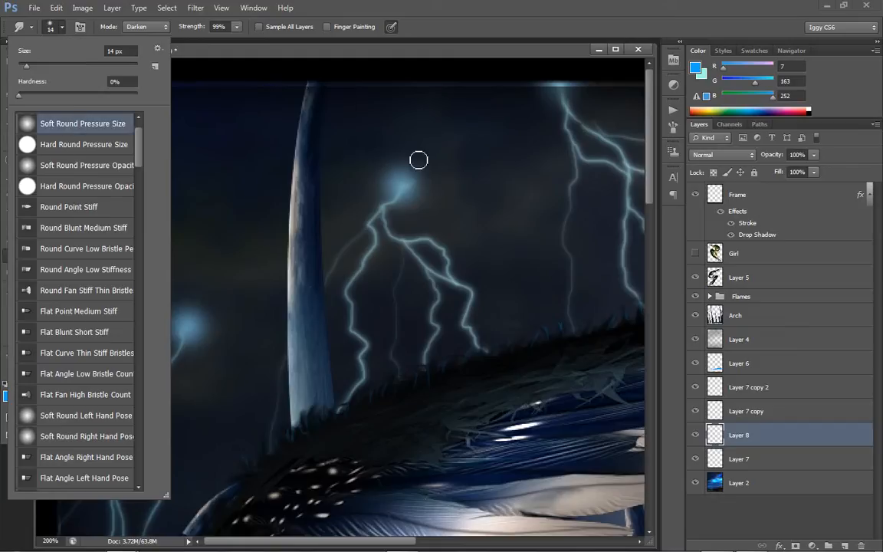
pyautogui.click(410, 56)
pyautogui.press(']')
pyautogui.press(']')
pyautogui.press(']')
pyautogui.press(']')
pyautogui.press(']')
pyautogui.press(']')
pyautogui.press(']')
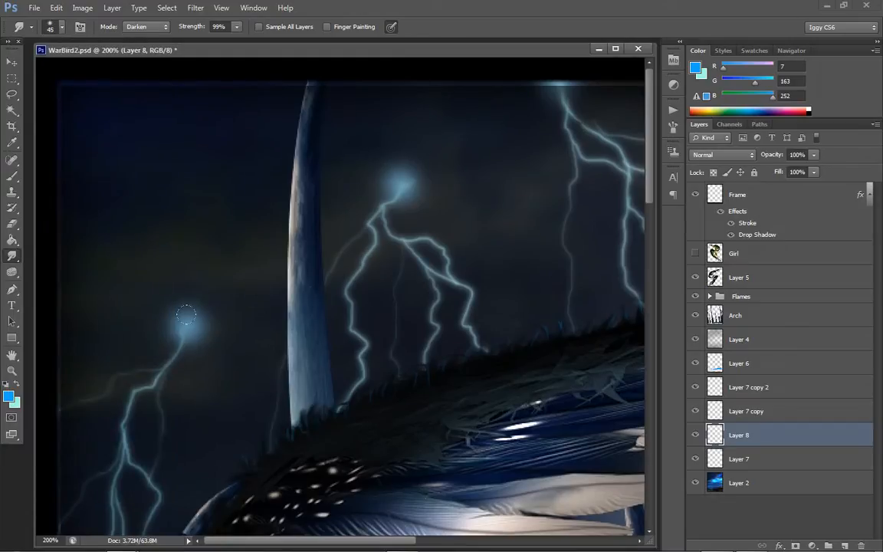
# - Undo a test smudge of the outer glow and set the Smudge tool to Normal mode with 42% strength
pyautogui.moveTo(182, 312); pyautogui.dragTo(196, 309)
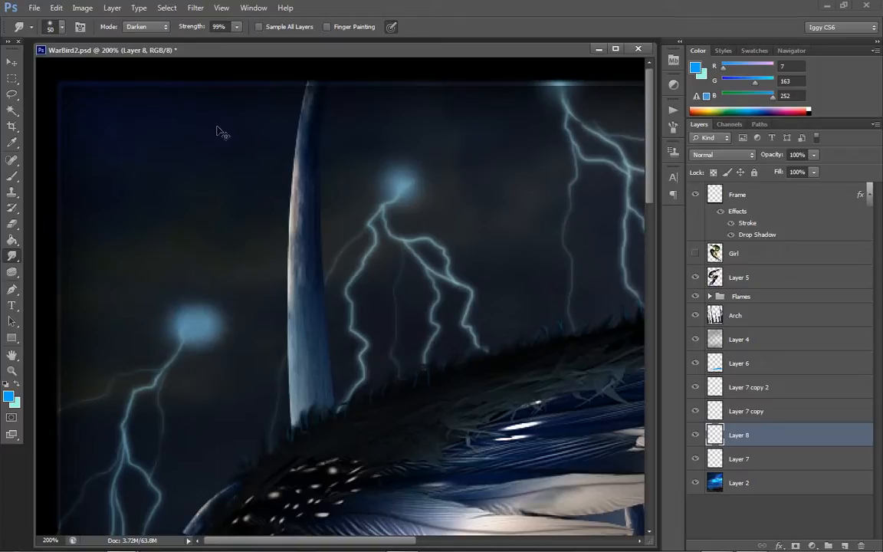
pyautogui.hotkey('ctrl', 'z')
pyautogui.click(145, 27)
pyautogui.click(137, 39)
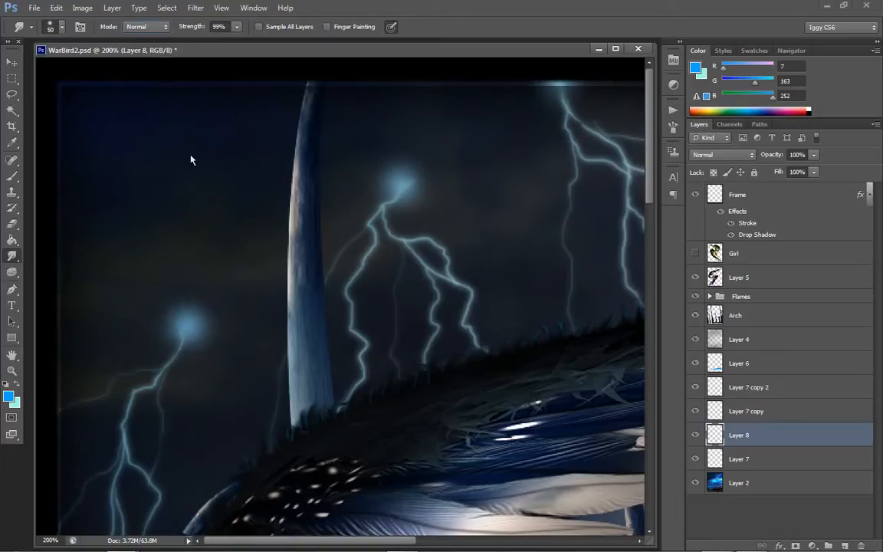
pyautogui.click(236, 28)
# - Smudge the glows at the three bolt tips sideways into wide, flattened bursts of light
pyautogui.moveTo(191, 310)
pyautogui.mouseDown()
pyautogui.moveTo(133, 318)
pyautogui.moveTo(149, 311)
pyautogui.moveTo(120, 307)
pyautogui.mouseUp()
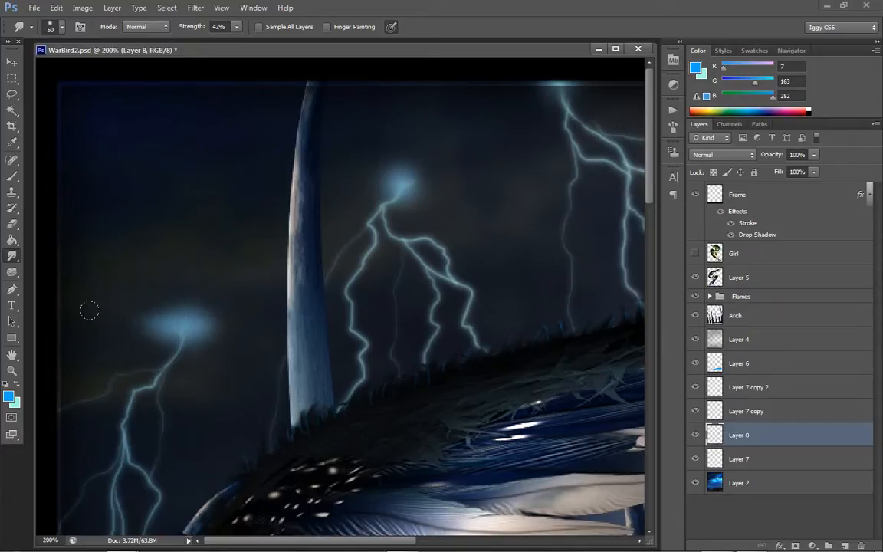
pyautogui.moveTo(187, 330); pyautogui.dragTo(227, 316)
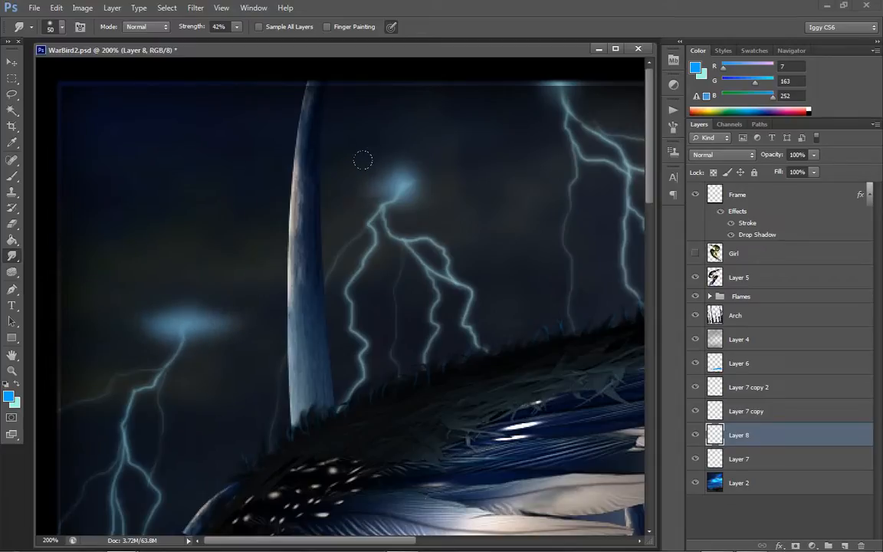
pyautogui.moveTo(399, 184)
pyautogui.mouseDown()
pyautogui.moveTo(427, 170)
pyautogui.moveTo(433, 178)
pyautogui.moveTo(374, 194)
pyautogui.moveTo(452, 178)
pyautogui.mouseUp()
pyautogui.hotkey('ctrl', 'z')
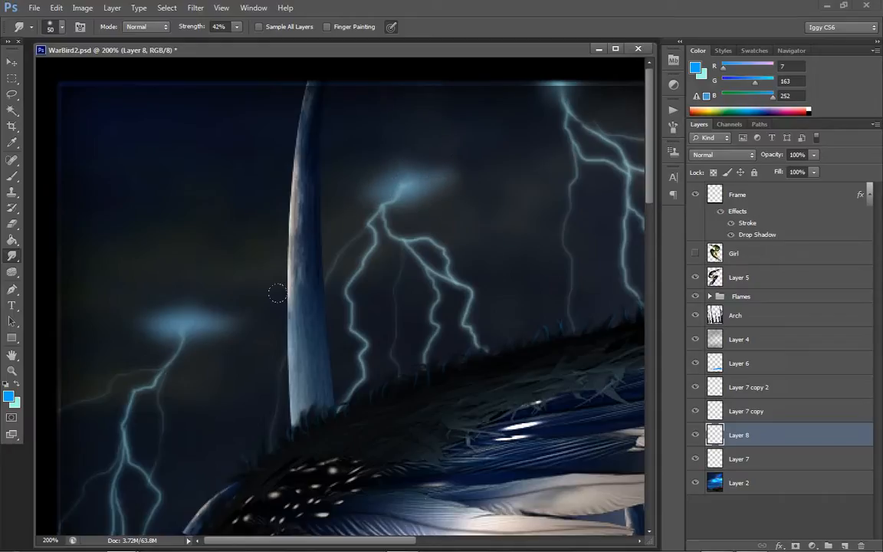
pyautogui.moveTo(553, 84); pyautogui.dragTo(498, 65)
# - Review the bursts across the whole painting and set Layer 8's blend mode to Screen
pyautogui.click(12, 370)
pyautogui.rightClick(365, 249)
pyautogui.click(418, 256)
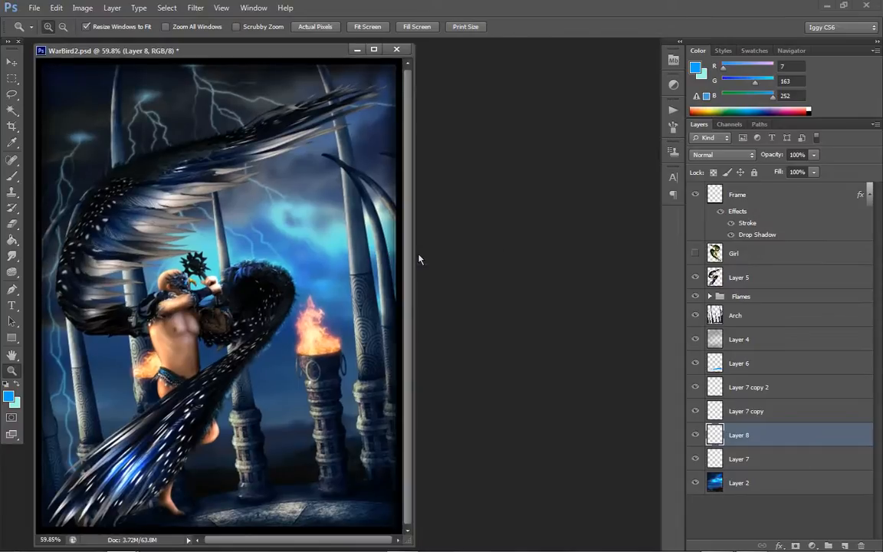
pyautogui.click(60, 131)
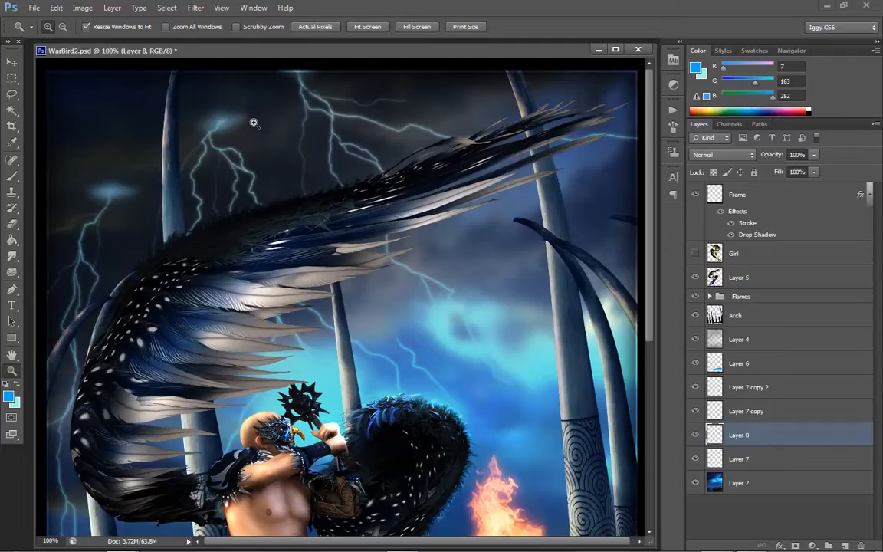
pyautogui.click(710, 155)
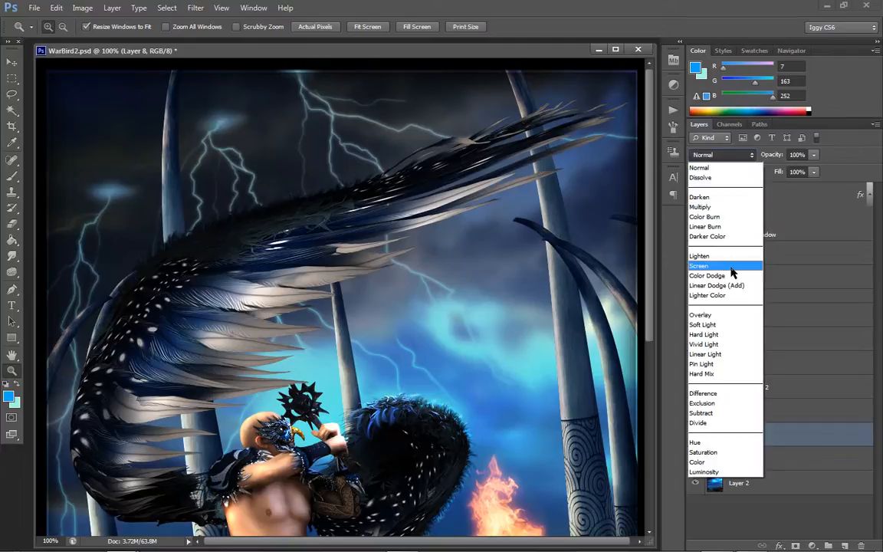
pyautogui.click(733, 269)
# - Apply a Gaussian Blur to the light bursts on Layer 8
pyautogui.click(166, 214)
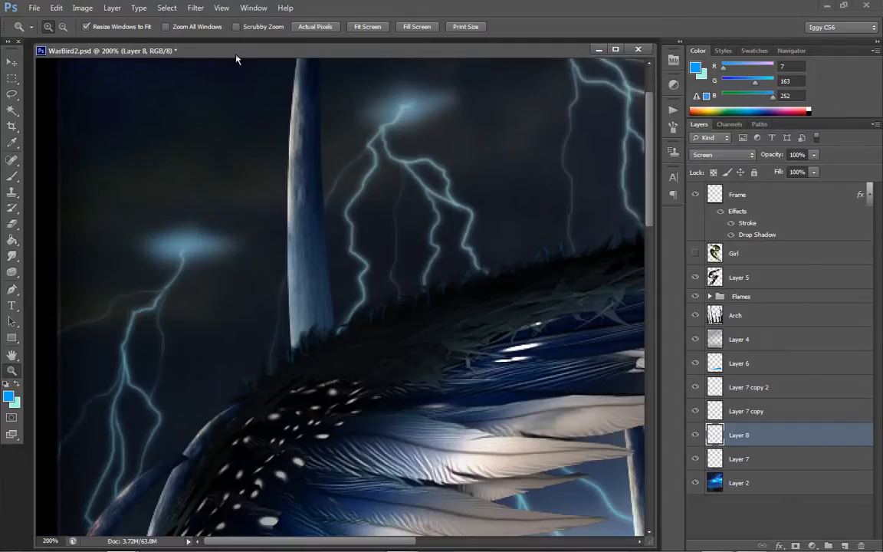
pyautogui.click(195, 7)
pyautogui.moveTo(222, 136)
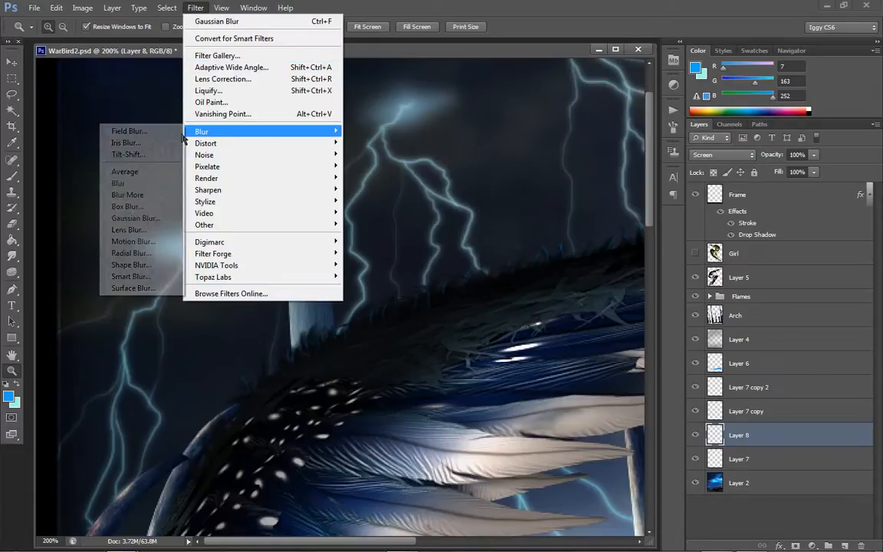
pyautogui.click(135, 218)
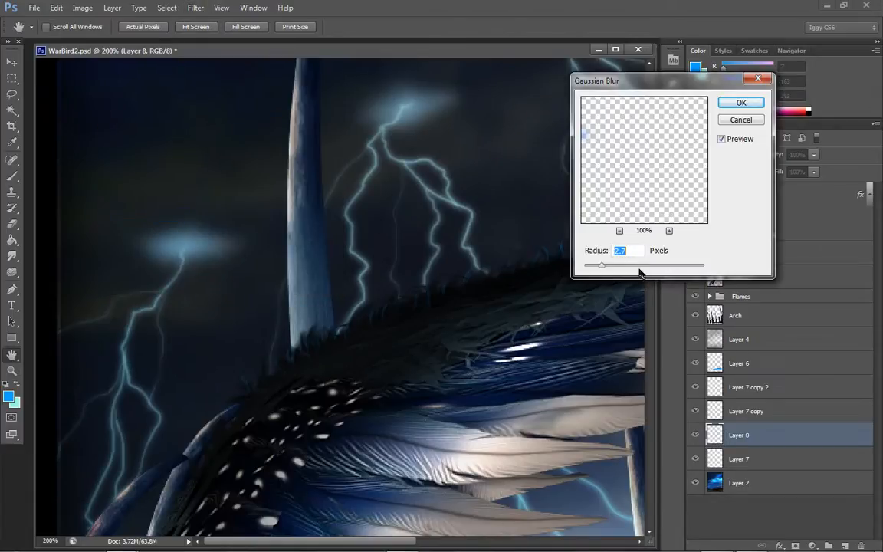
pyautogui.moveTo(640, 266); pyautogui.dragTo(603, 268)
pyautogui.click(740, 102)
# - Check the blurred bursts in the whole painting and duplicate Layer 8 as Layer 8 copy
pyautogui.press('z')
pyautogui.rightClick(344, 274)
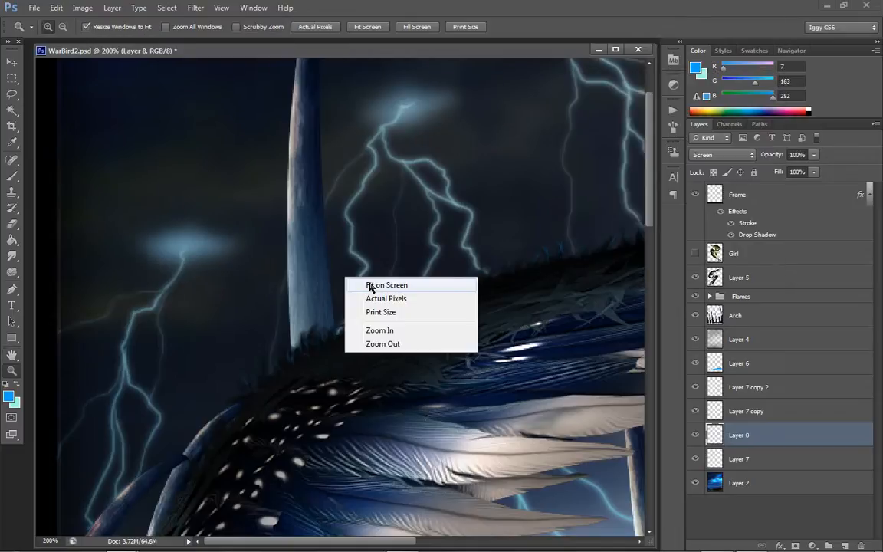
pyautogui.click(358, 284)
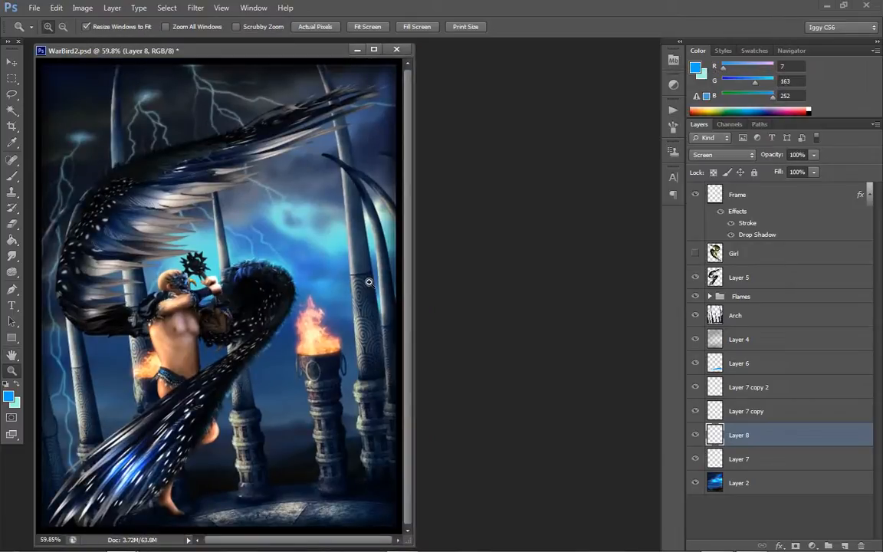
pyautogui.rightClick(779, 434)
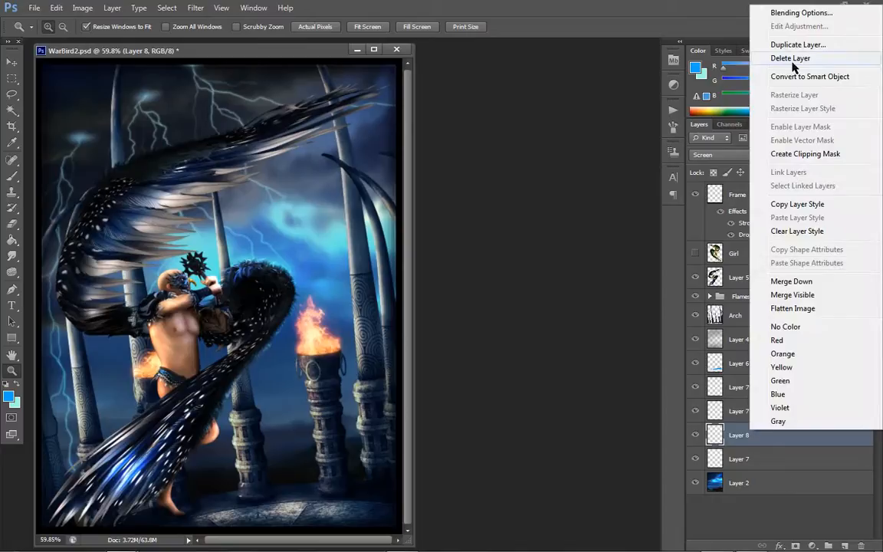
pyautogui.click(797, 46)
pyautogui.click(492, 148)
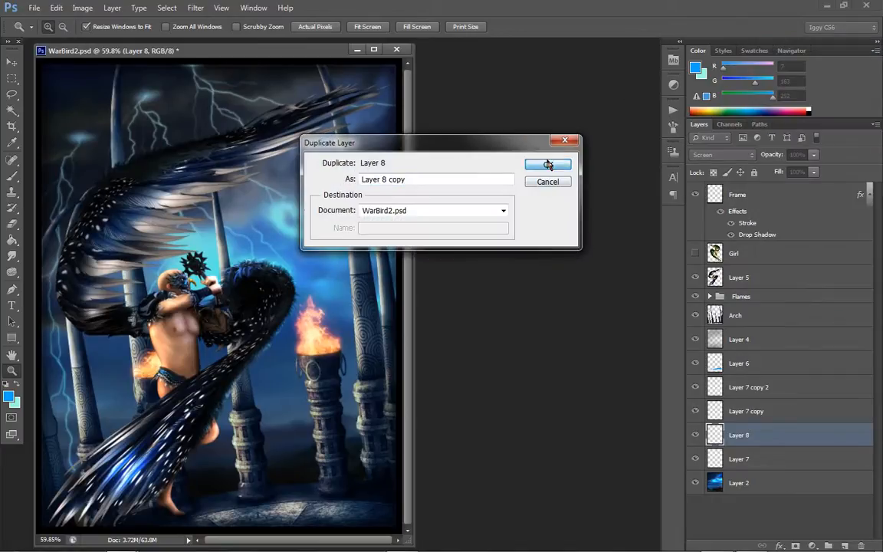
# - Try the Hard Light blend mode on Layer 8 copy
pyautogui.click(228, 113)
pyautogui.click(157, 91)
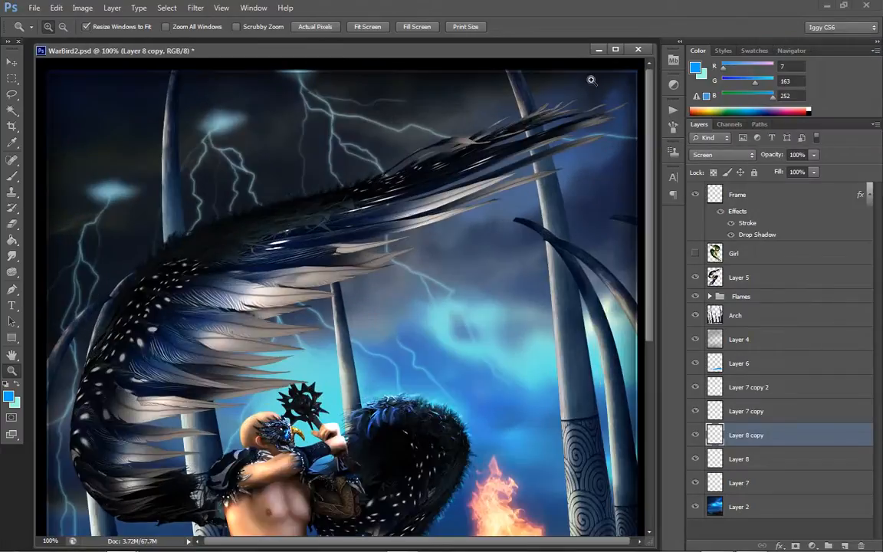
pyautogui.click(721, 156)
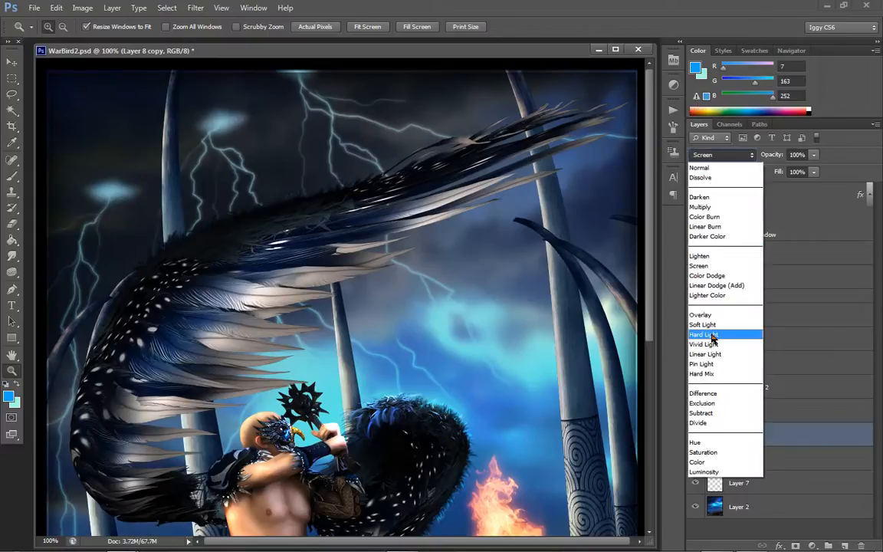
pyautogui.click(703, 332)
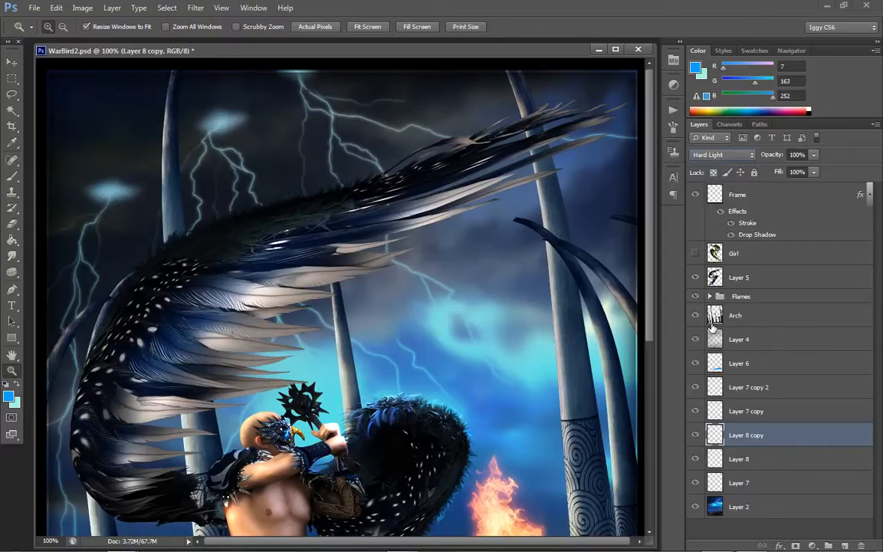
# - Toggle the visibility of Layer 8, Layer 7 copy and Layer 7 copy 2 to examine what each adds to the lightning
pyautogui.click(697, 459)
pyautogui.click(697, 460)
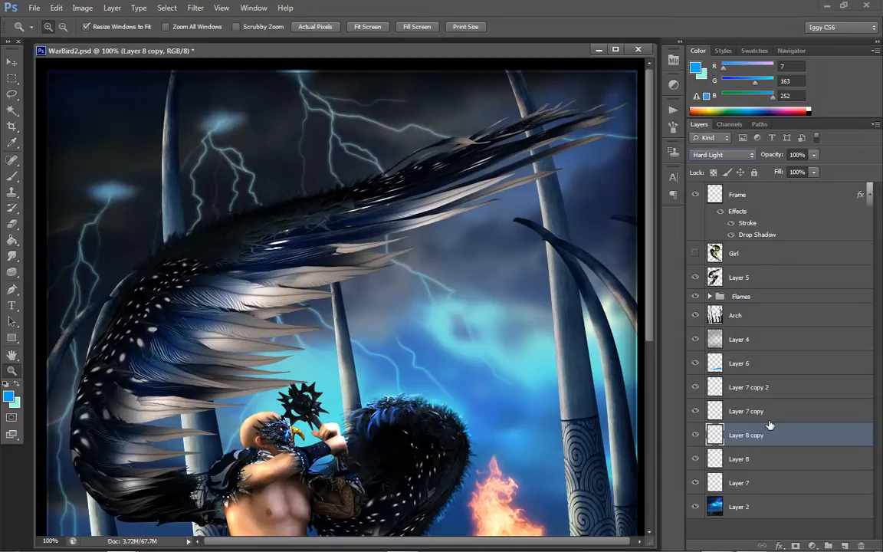
pyautogui.click(716, 411)
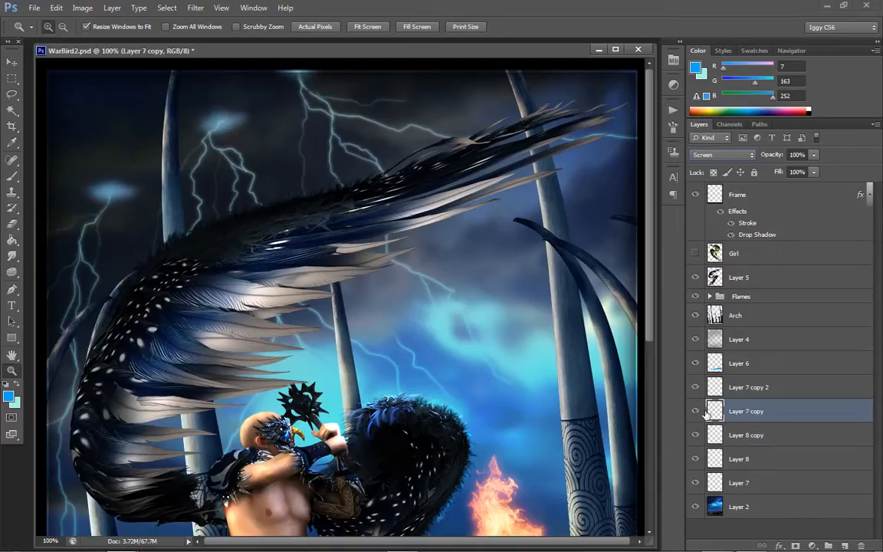
pyautogui.click(697, 411)
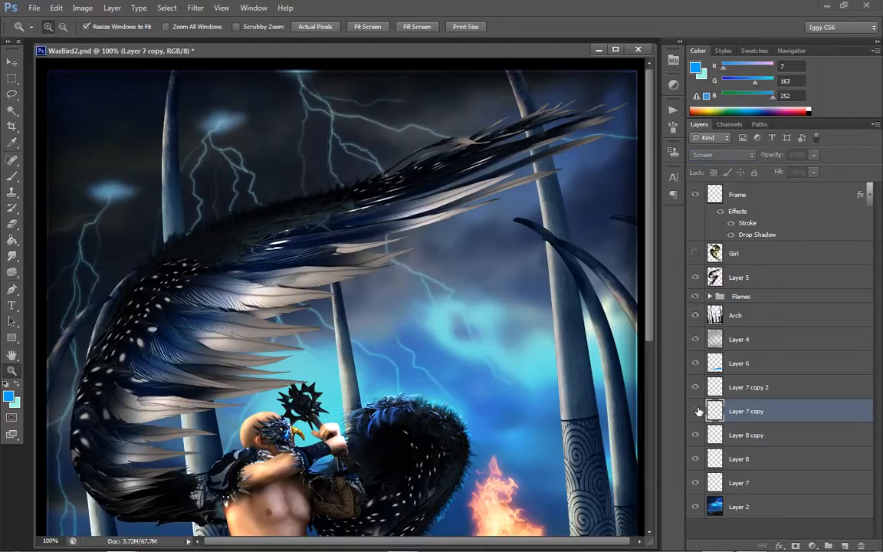
pyautogui.click(697, 412)
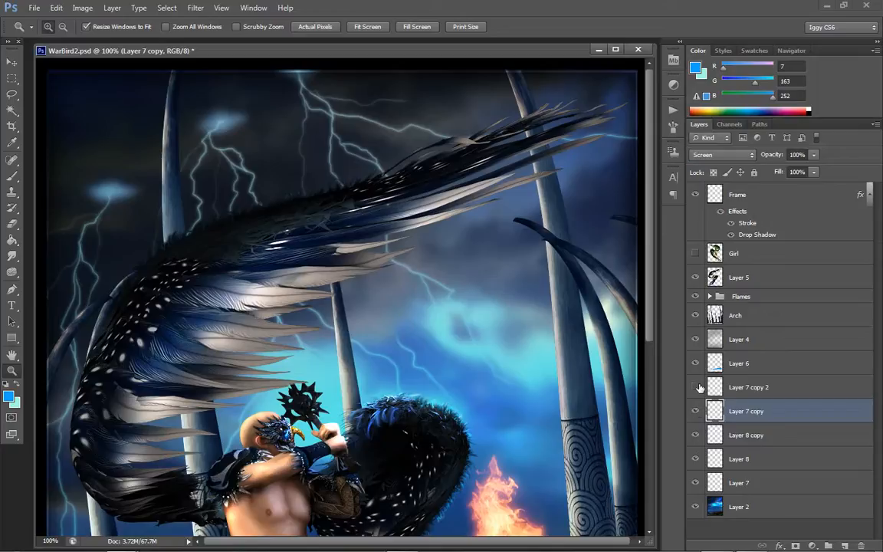
pyautogui.click(698, 387)
pyautogui.click(697, 387)
pyautogui.click(697, 458)
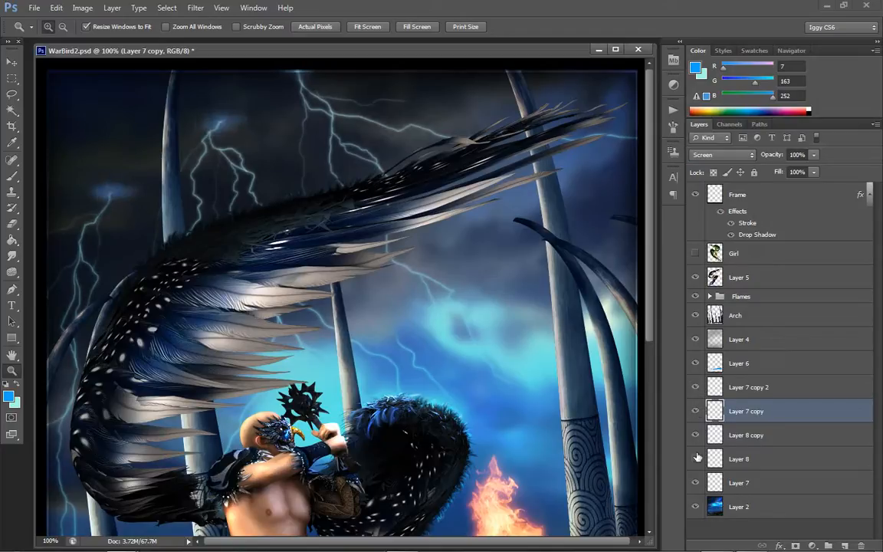
pyautogui.click(696, 458)
# - Compare the bursts with Layer 8 copy hidden and delete that layer
pyautogui.click(747, 460)
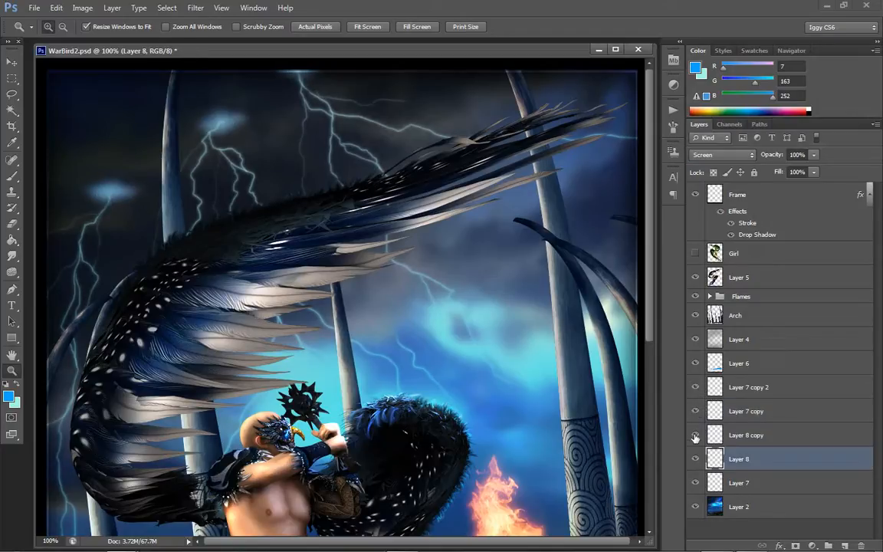
pyautogui.click(695, 435)
pyautogui.click(758, 437)
pyautogui.press('Delete')
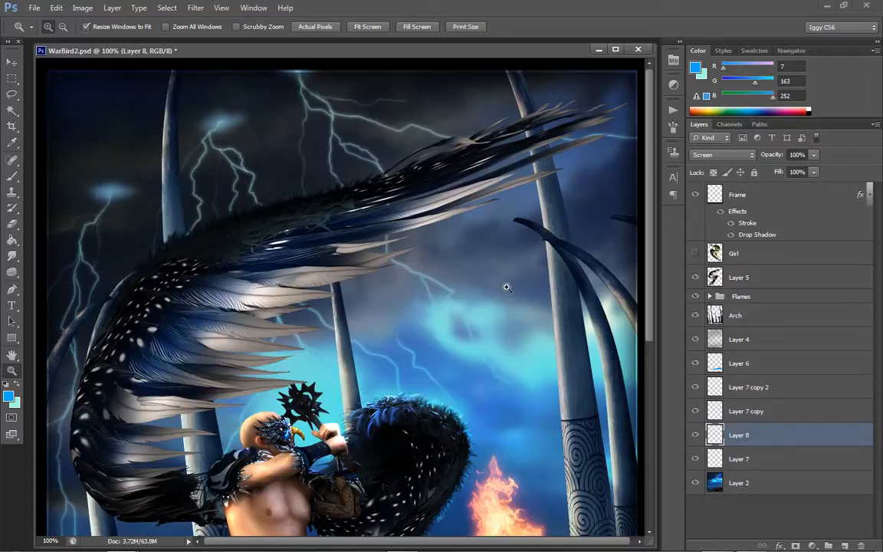
# - Compare the painting with and without Layer 8, and duplicate it in Screen mode to intensify the light bursts
pyautogui.click(695, 436)
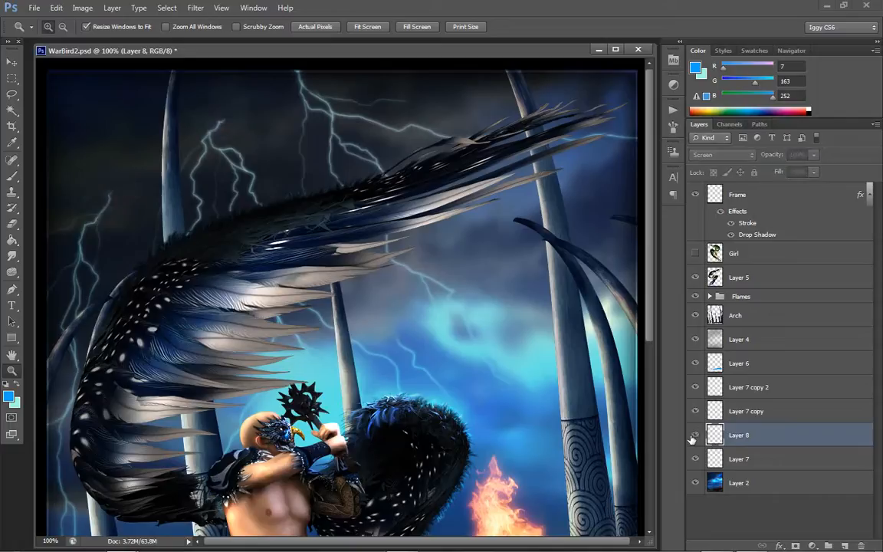
pyautogui.click(694, 435)
pyautogui.rightClick(781, 436)
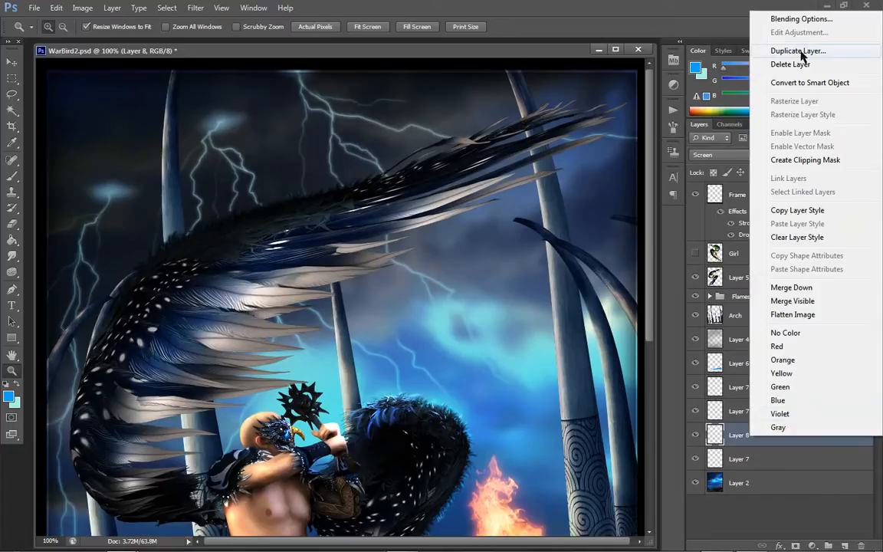
pyautogui.click(766, 51)
pyautogui.click(545, 165)
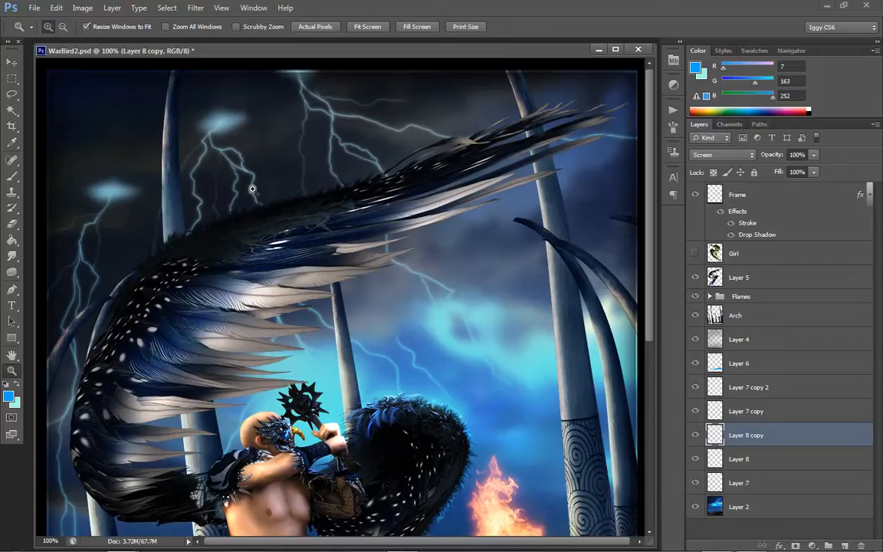
pyautogui.click(111, 154)
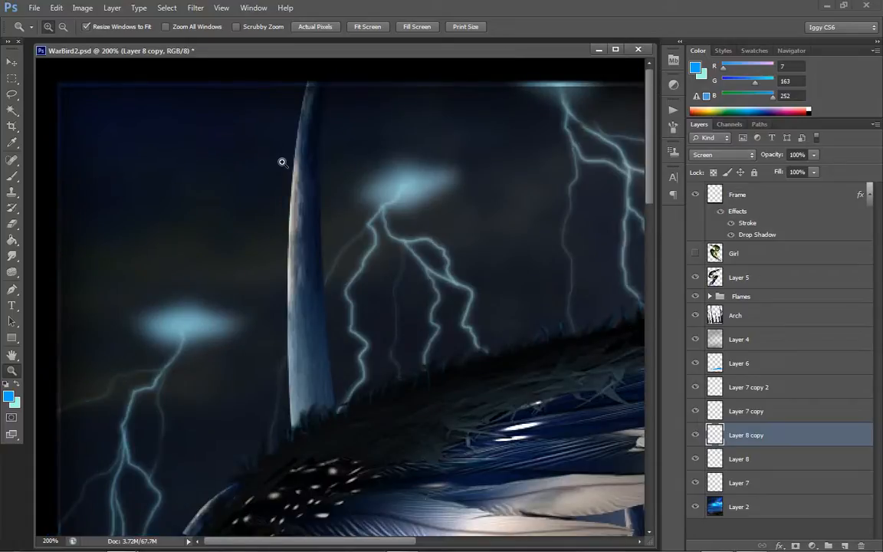
# - Smudge the two light bursts on Layer 8 copy at 42% strength to soften where the bolts emerge
pyautogui.click(11, 255)
pyautogui.moveTo(166, 356)
pyautogui.mouseDown()
pyautogui.moveTo(166, 332)
pyautogui.moveTo(141, 348)
pyautogui.moveTo(165, 325)
pyautogui.moveTo(165, 348)
pyautogui.moveTo(173, 328)
pyautogui.moveTo(211, 337)
pyautogui.mouseUp()
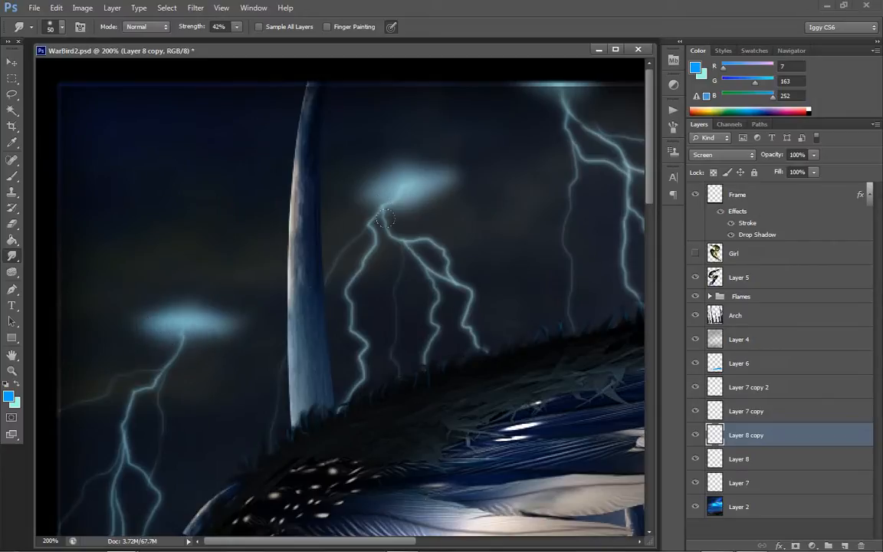
pyautogui.moveTo(386, 218)
pyautogui.mouseDown()
pyautogui.moveTo(381, 185)
pyautogui.moveTo(386, 209)
pyautogui.moveTo(426, 193)
pyautogui.mouseUp()
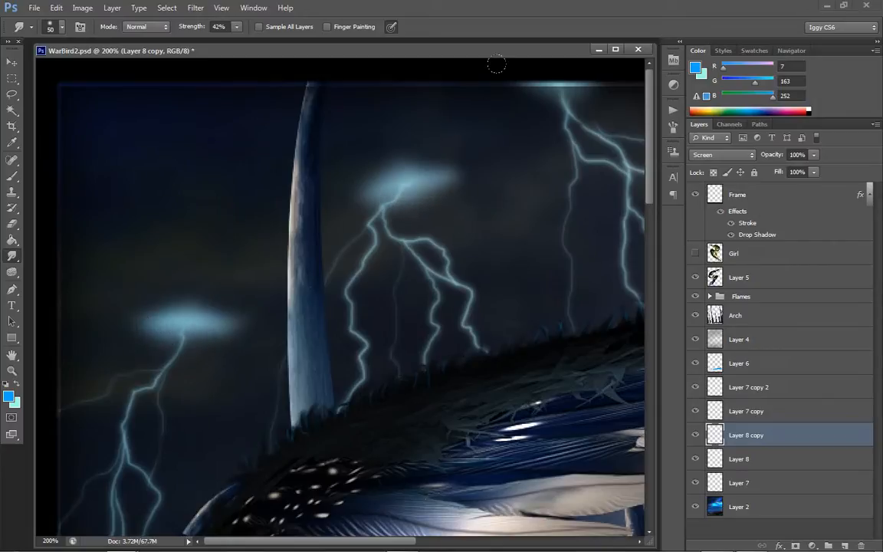
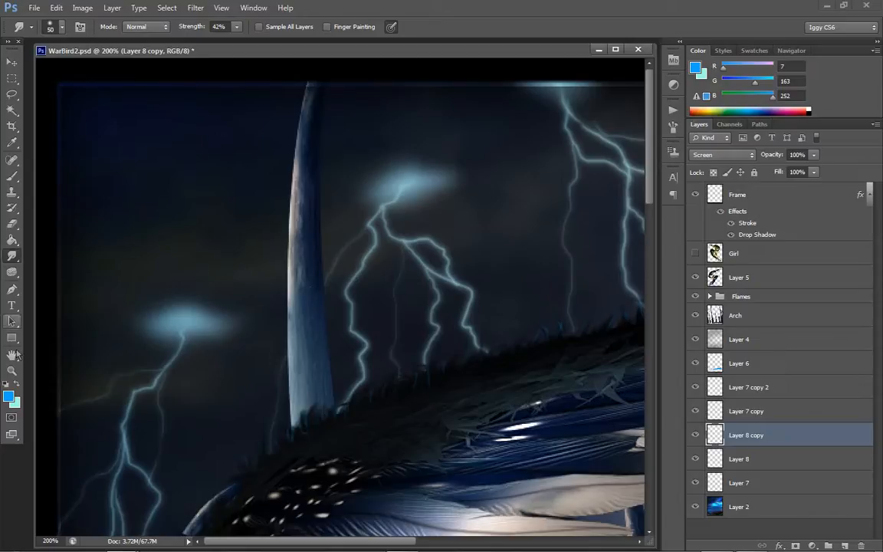
pyautogui.press('z')
pyautogui.rightClick(375, 311)
pyautogui.click(410, 315)
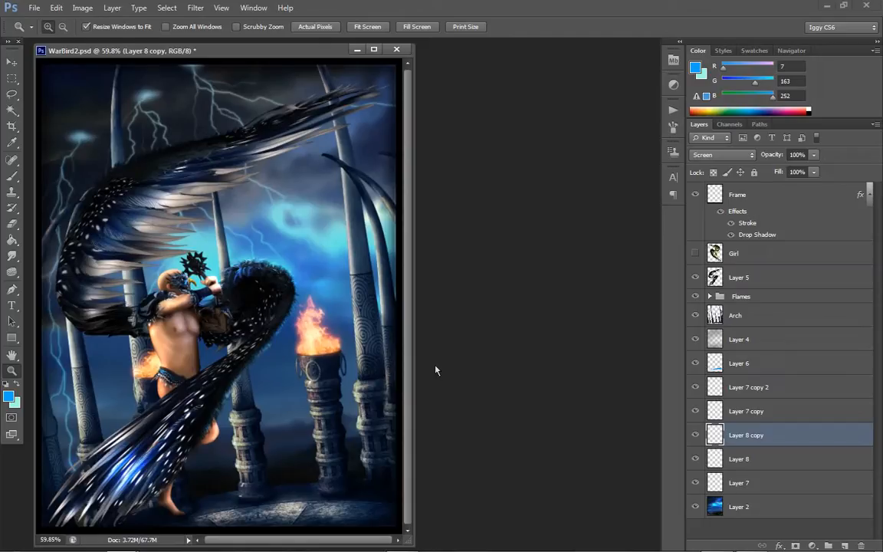
# - Set Layer 7's blend mode to Screen
pyautogui.click(204, 180)
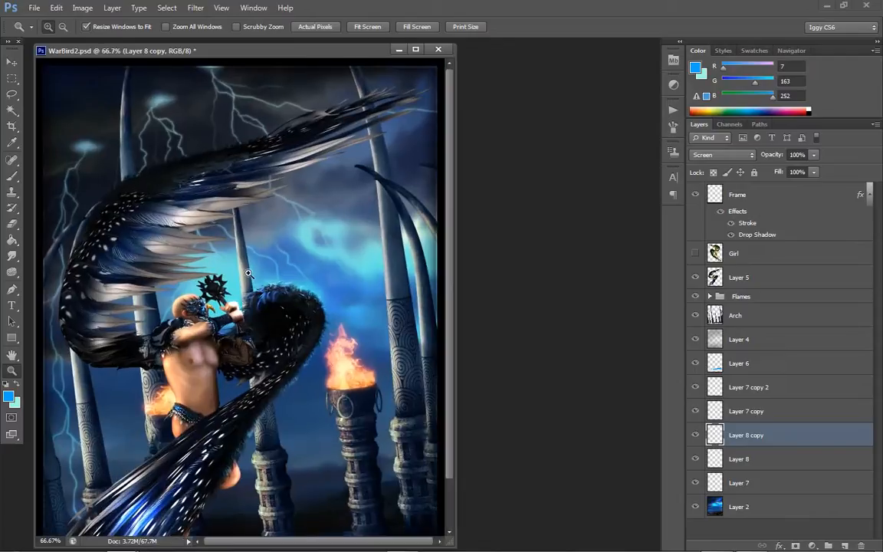
pyautogui.click(751, 481)
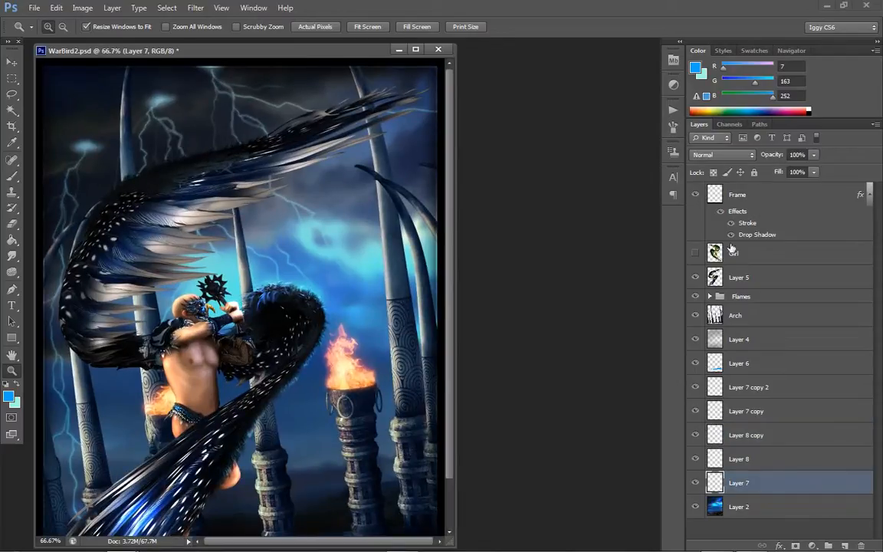
pyautogui.click(720, 154)
pyautogui.click(707, 265)
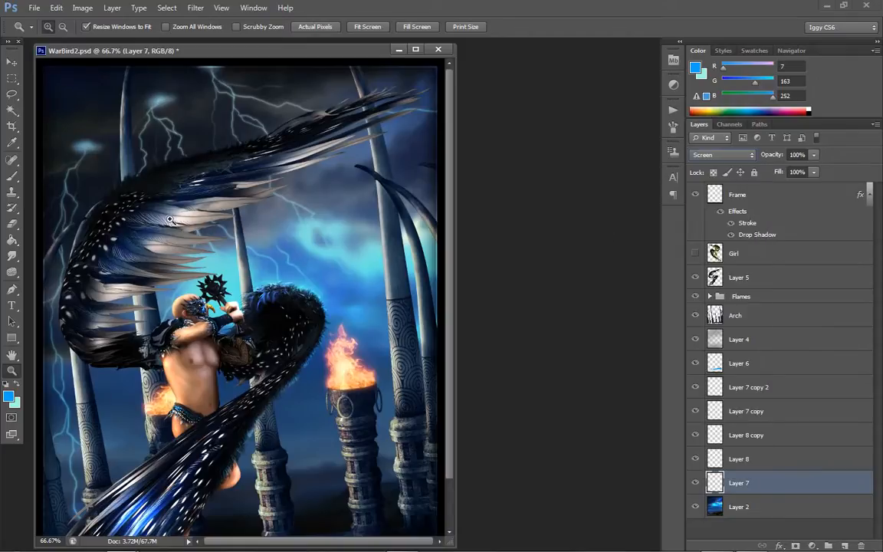
# - Examine the lightning across the whole painting, compare it with and without Layer 8, and select that layer
pyautogui.click(114, 360)
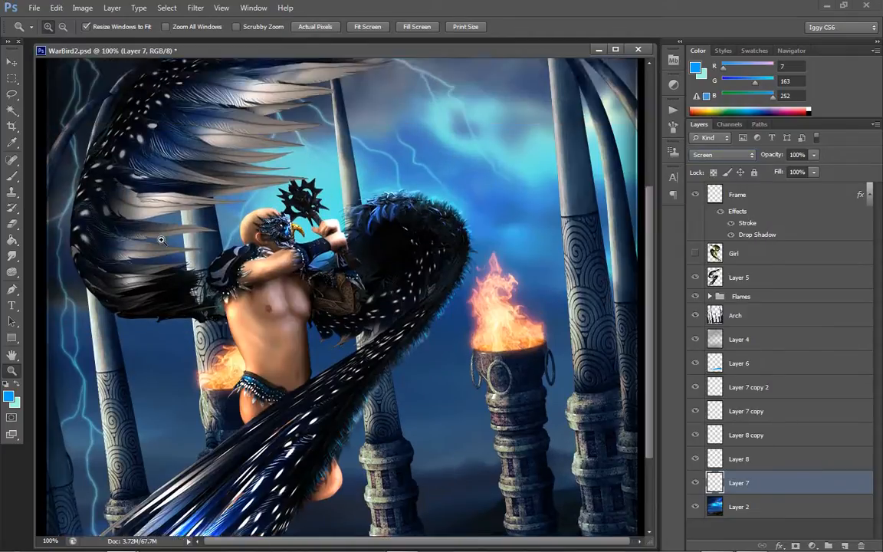
pyautogui.scroll(5, 161, 240)
pyautogui.rightClick(183, 218)
pyautogui.click(215, 282)
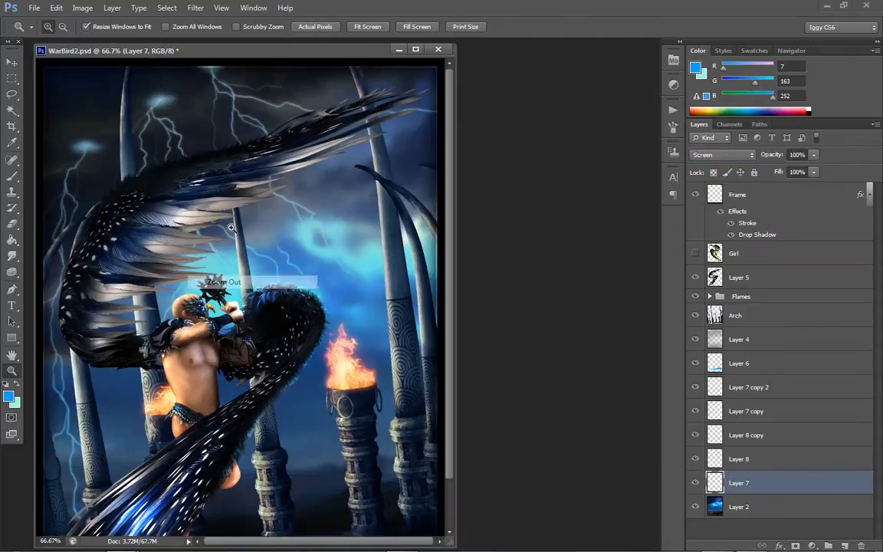
pyautogui.rightClick(232, 206)
pyautogui.click(268, 271)
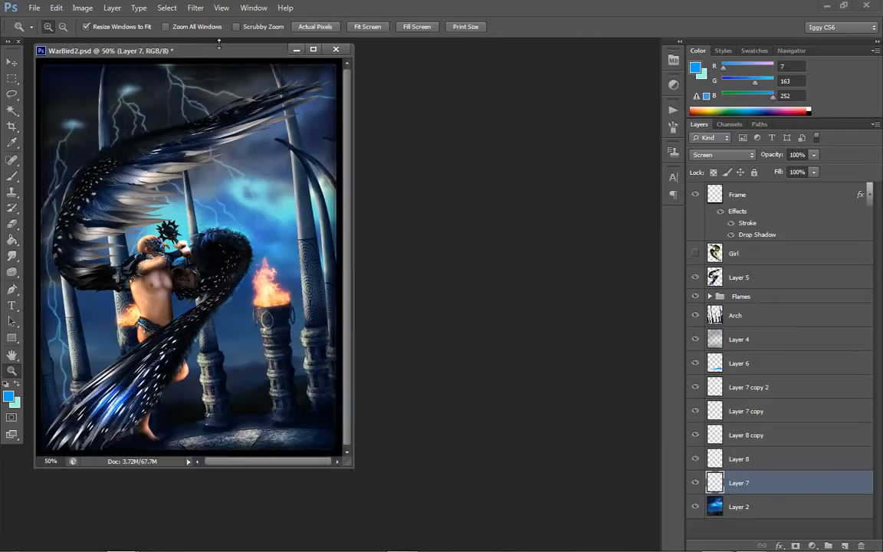
pyautogui.moveTo(217, 56); pyautogui.dragTo(317, 108)
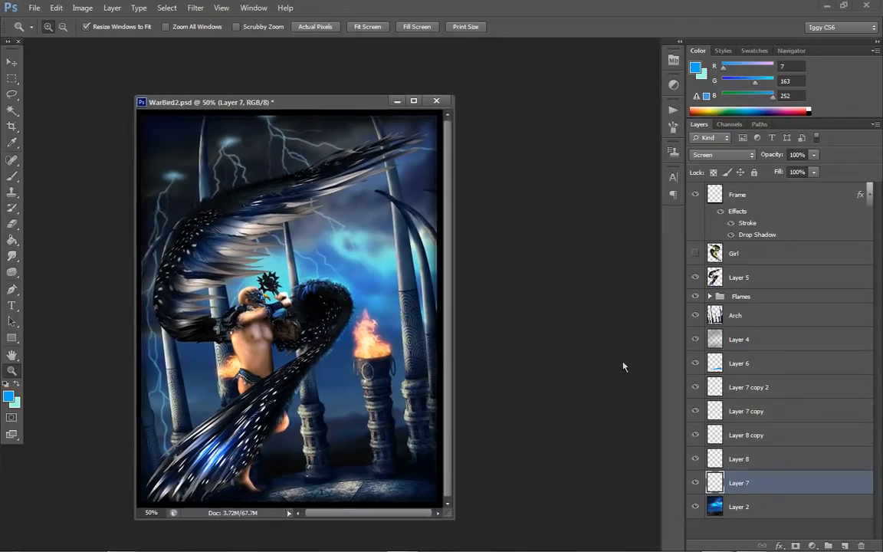
pyautogui.click(695, 458)
pyautogui.click(755, 460)
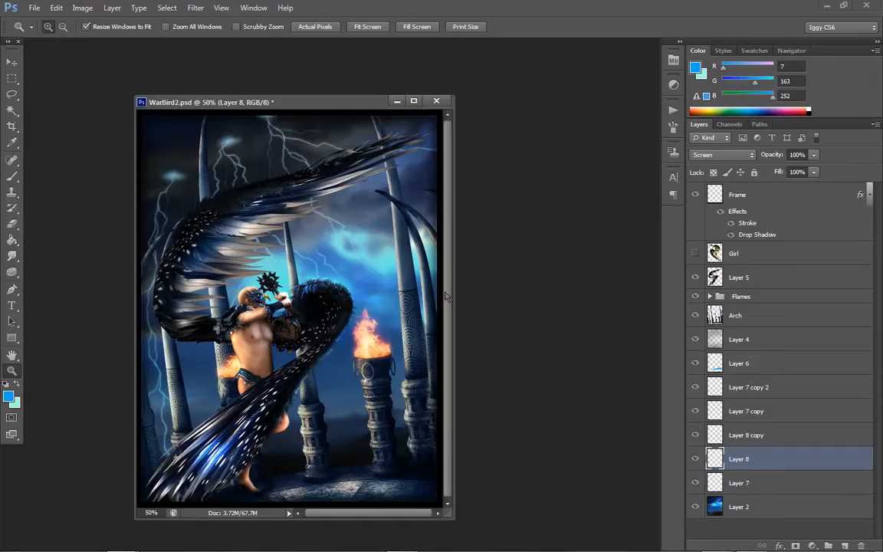
# - Choose the Eraser for Layer 8 and enlarge its brush to 70 px
pyautogui.click(11, 222)
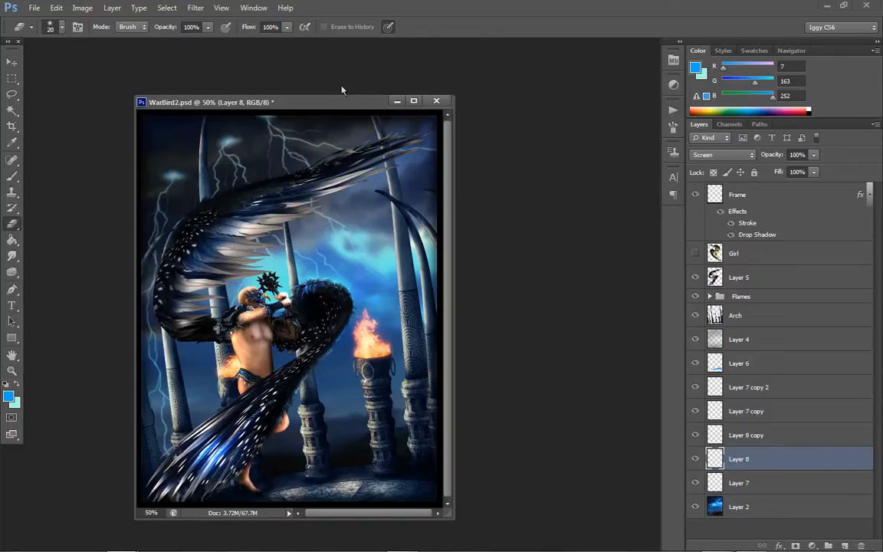
pyautogui.press(']')
pyautogui.press(']')
pyautogui.press(']')
pyautogui.press(']')
pyautogui.press(']')
# - Make Layer 8 copy the active layer and swap the foreground and background colors
pyautogui.click(731, 435)
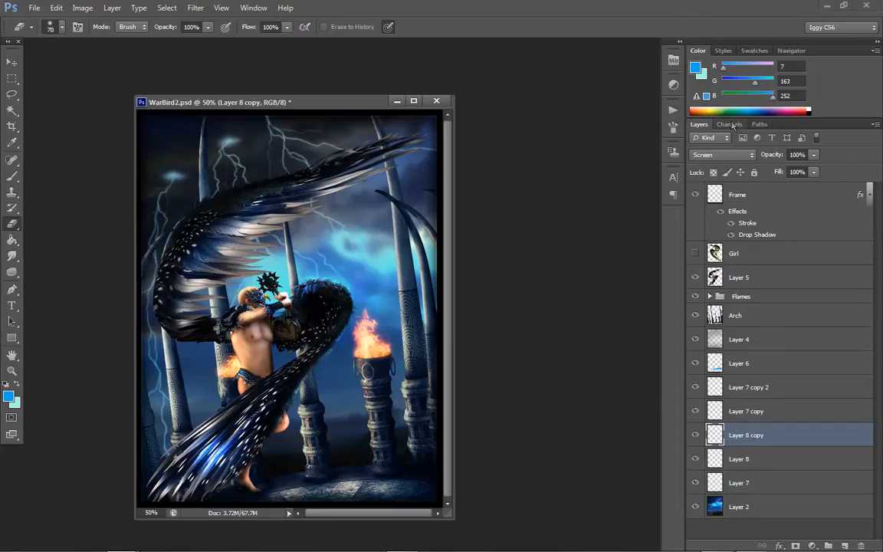
pyautogui.click(17, 384)
pyautogui.click(12, 370)
pyautogui.click(244, 201)
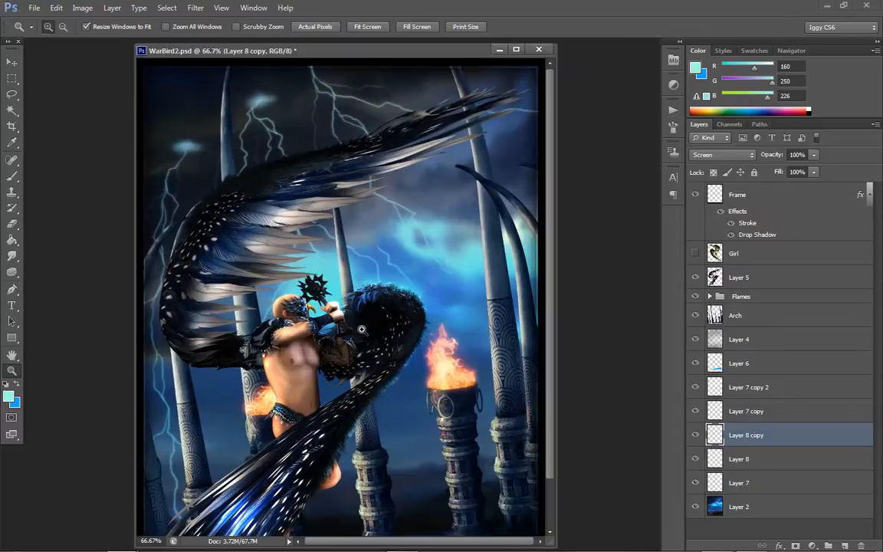
# - Hide Layer 7 copy, then toggle Layer 7 copy 2 to compare the lightning and make that layer active
pyautogui.click(694, 412)
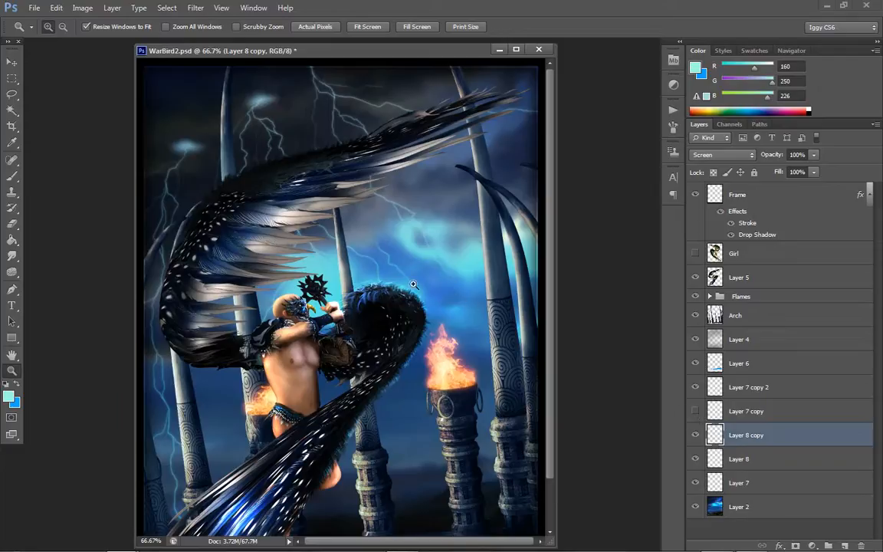
pyautogui.click(695, 387)
pyautogui.click(749, 387)
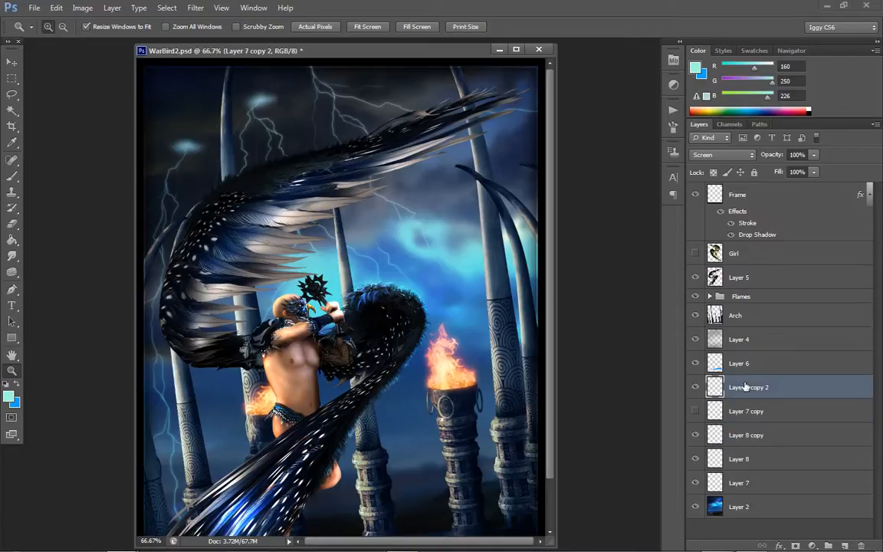
pyautogui.rightClick(371, 240)
pyautogui.click(409, 306)
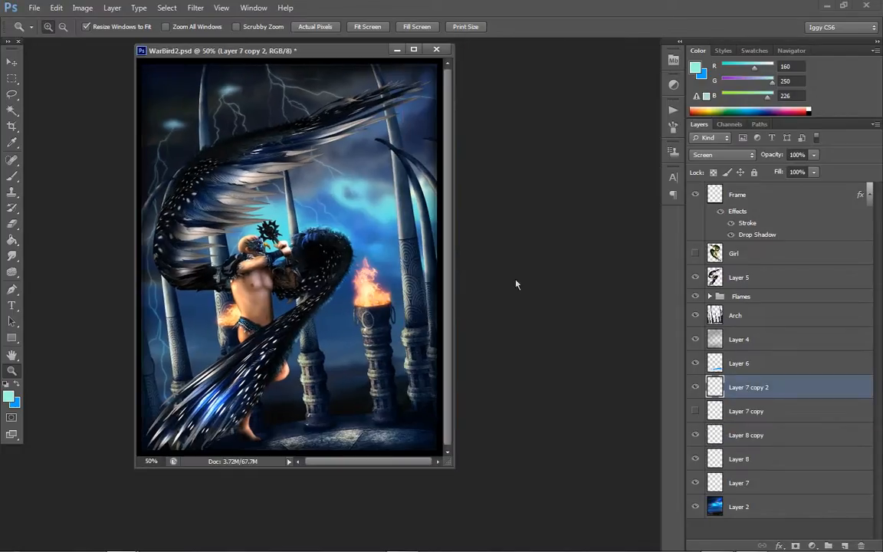
pyautogui.click(215, 188)
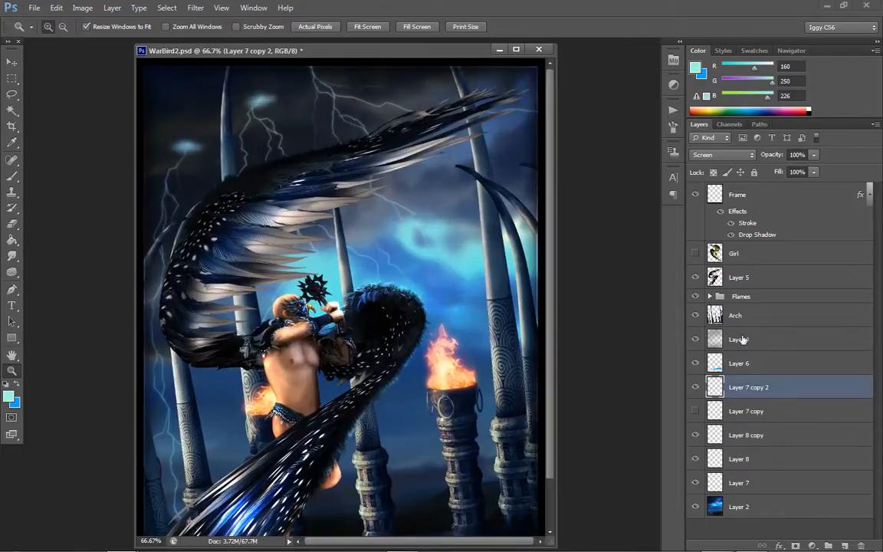
# - Duplicate Layer 7 copy 2 within WarBird2.psd to try intensifying the lightning
pyautogui.rightClick(750, 387)
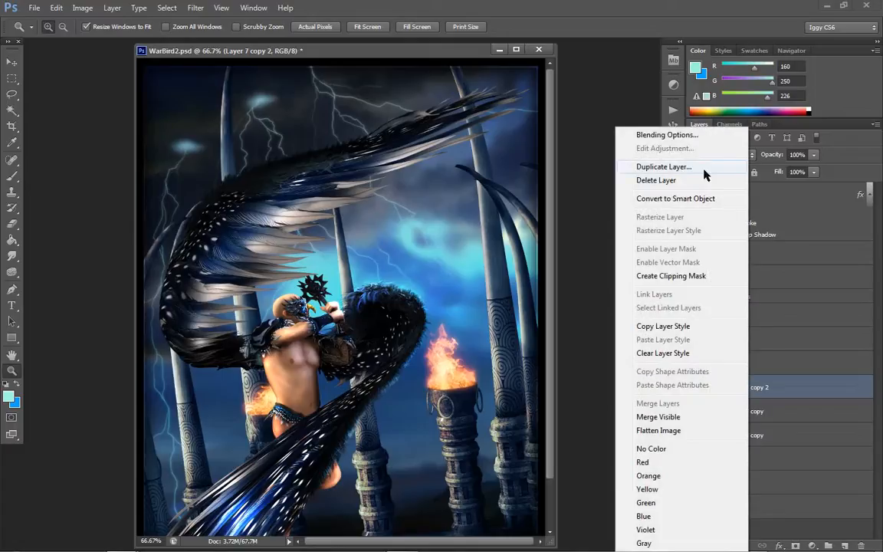
pyautogui.click(791, 389)
pyautogui.rightClick(788, 389)
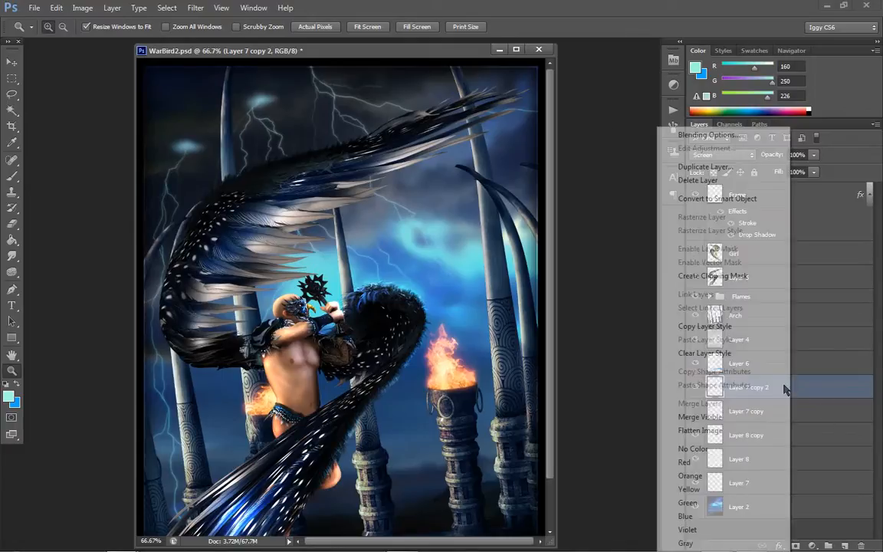
pyautogui.click(704, 170)
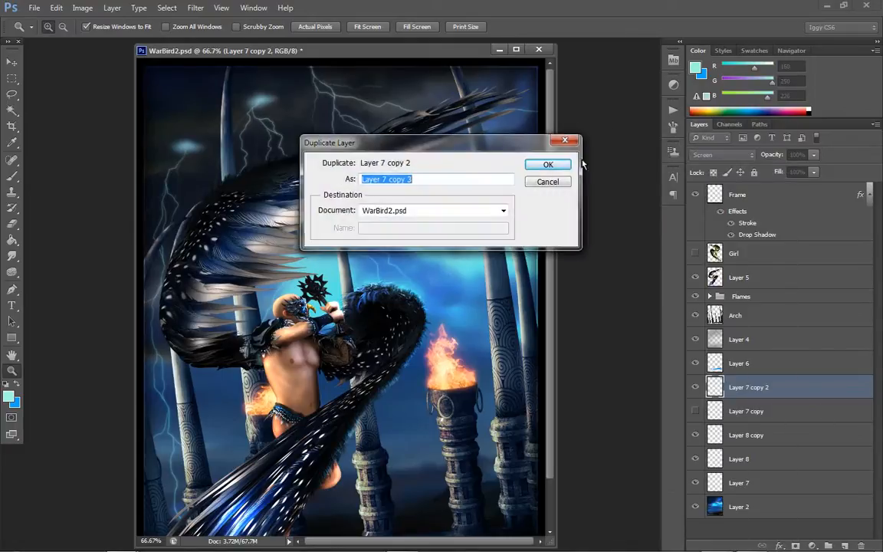
pyautogui.press('Return')
# - Apply Hue/Saturation to the duplicated lightning layer with Hue +41, Saturation +100 and Lightness -23
pyautogui.click(82, 8)
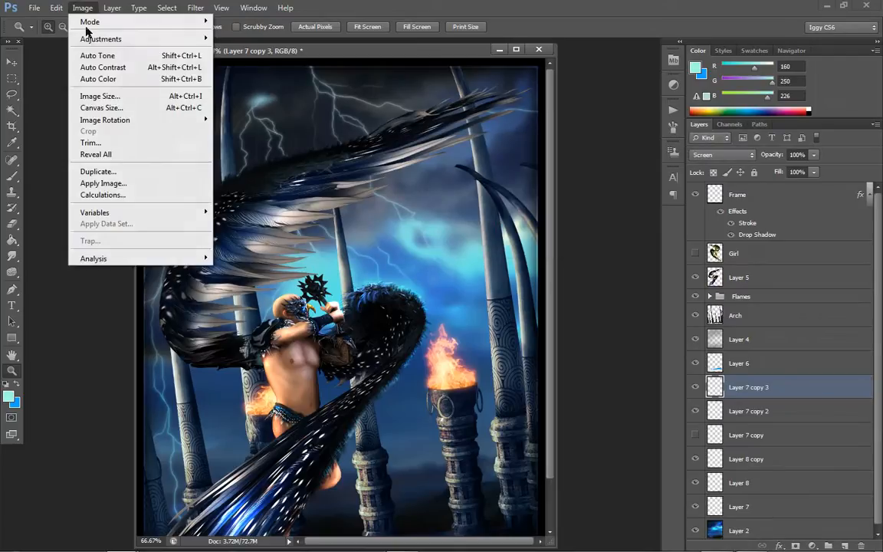
pyautogui.moveTo(100, 38)
pyautogui.click(270, 102)
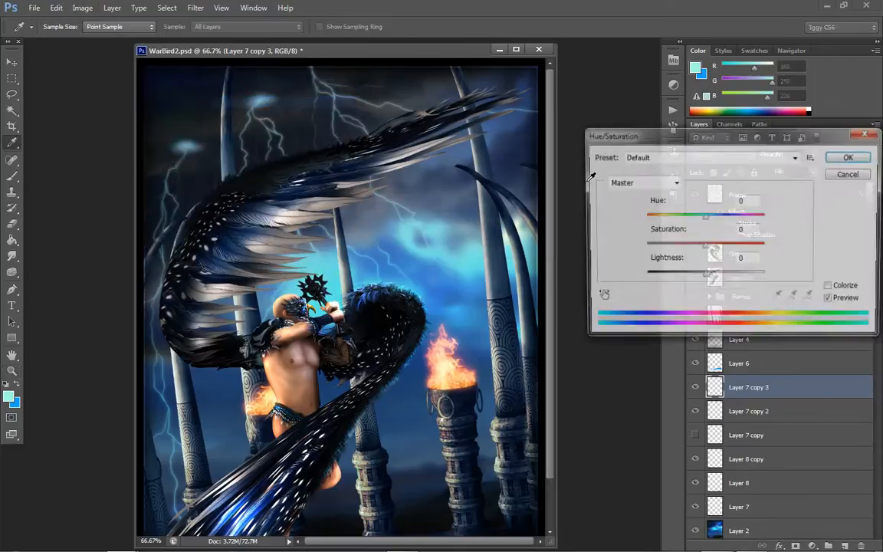
pyautogui.moveTo(703, 217); pyautogui.dragTo(779, 232)
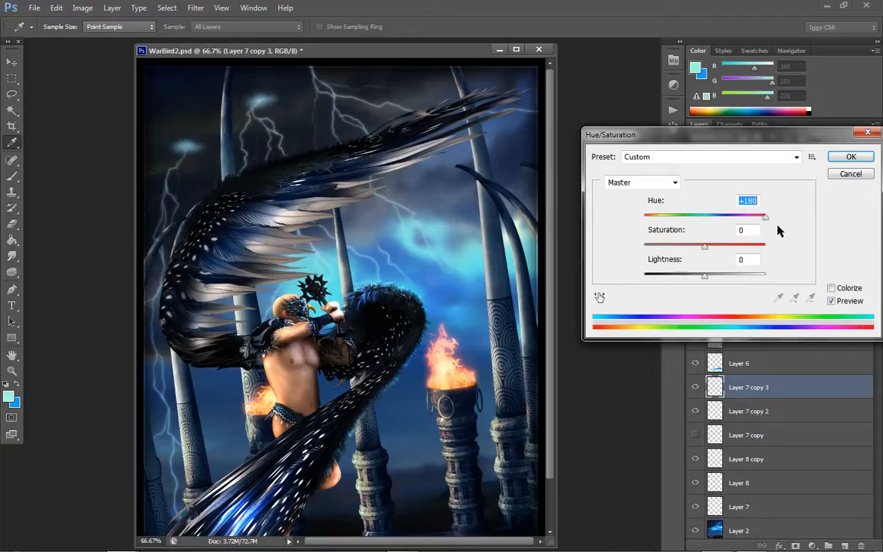
pyautogui.click(679, 217)
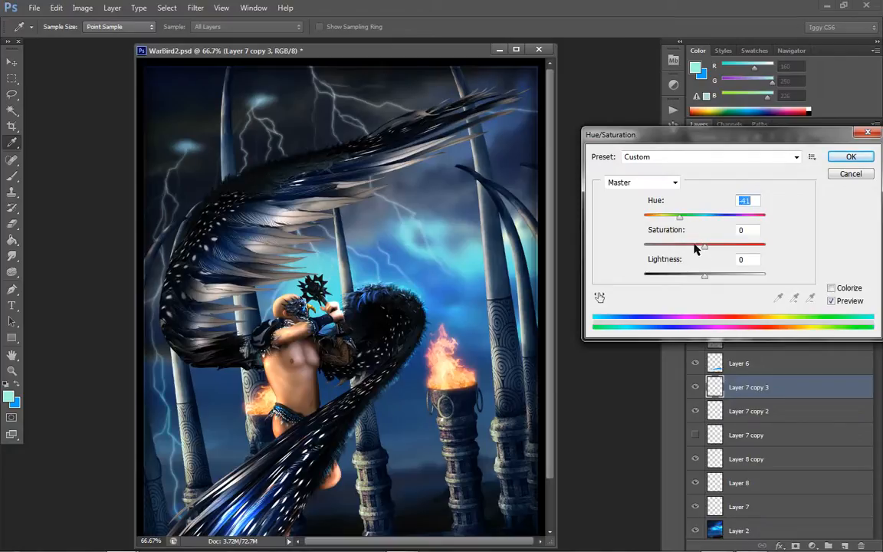
pyautogui.moveTo(693, 248); pyautogui.dragTo(805, 246)
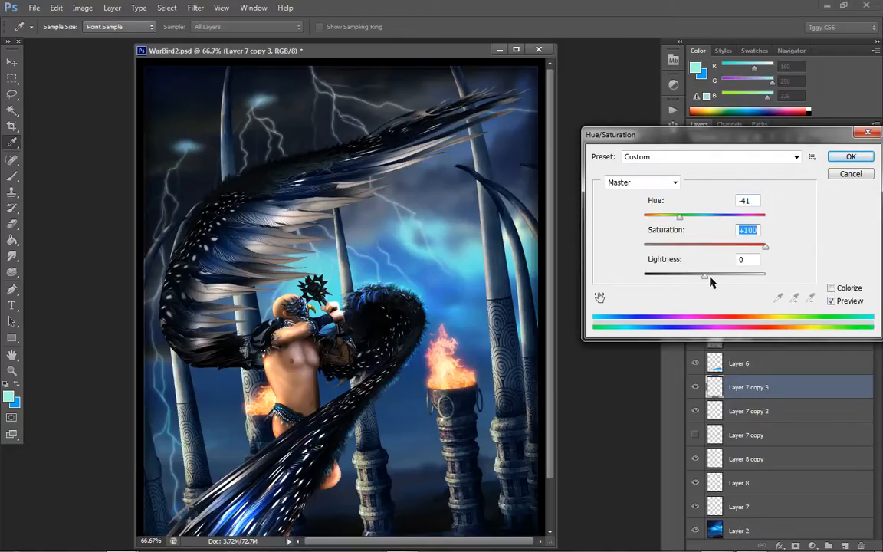
pyautogui.moveTo(705, 275)
pyautogui.mouseDown()
pyautogui.moveTo(660, 278)
pyautogui.moveTo(690, 273)
pyautogui.mouseUp()
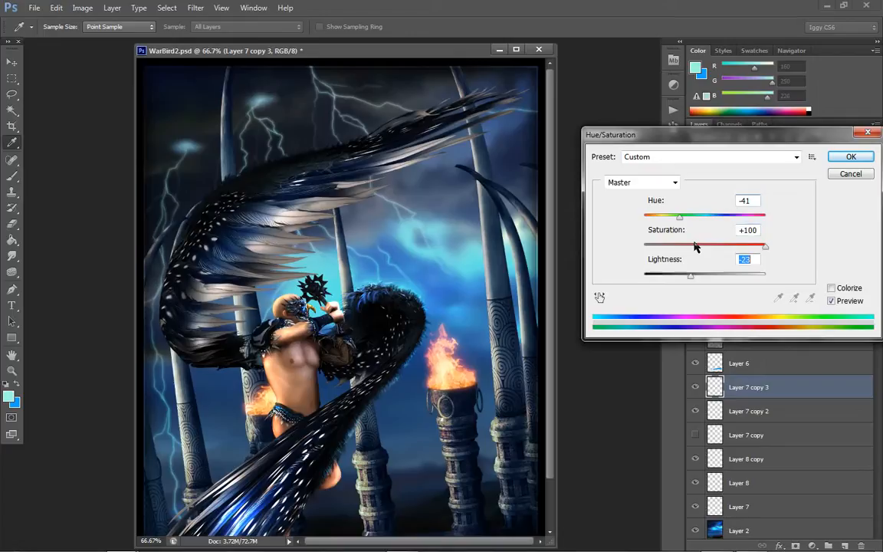
pyautogui.moveTo(679, 216); pyautogui.dragTo(730, 219)
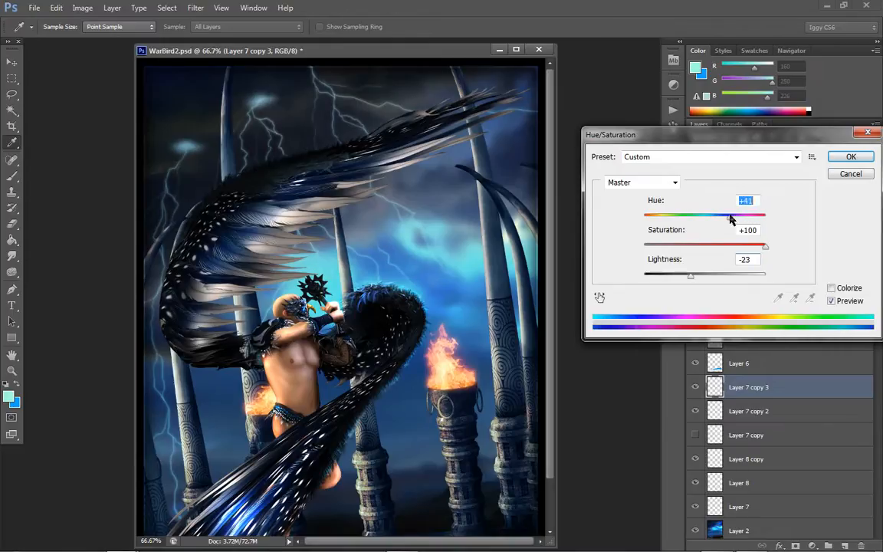
pyautogui.click(849, 156)
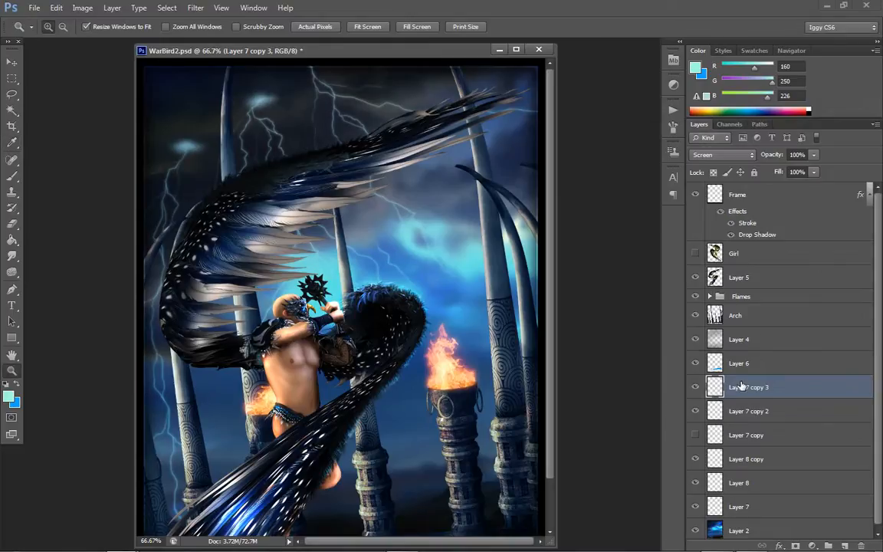
# - Duplicate Layer 7 copy 3, compare the lightning with and without the new duplicate, and delete it
pyautogui.rightClick(741, 387)
pyautogui.click(785, 168)
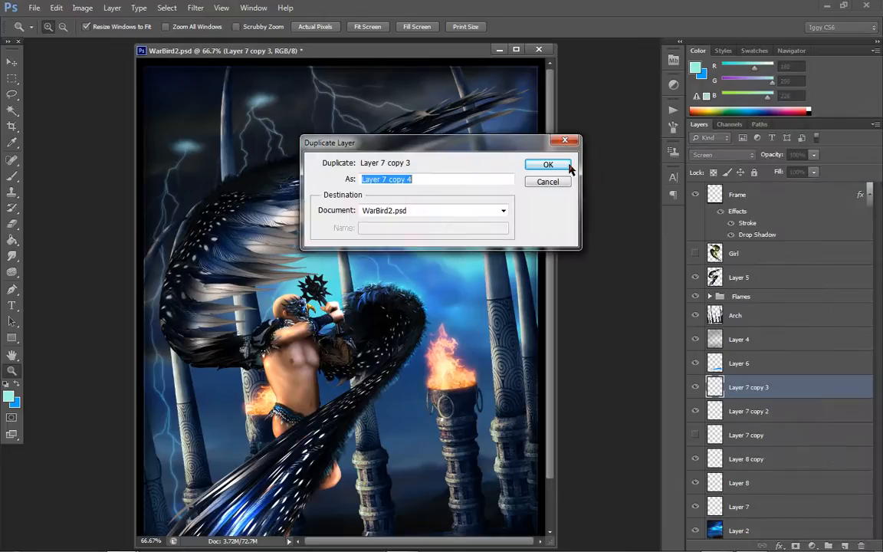
pyautogui.click(558, 165)
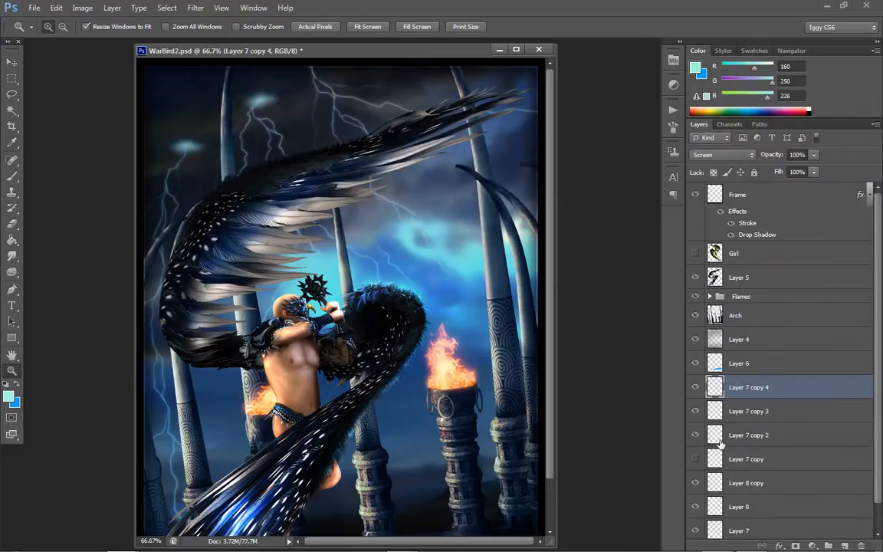
pyautogui.click(695, 389)
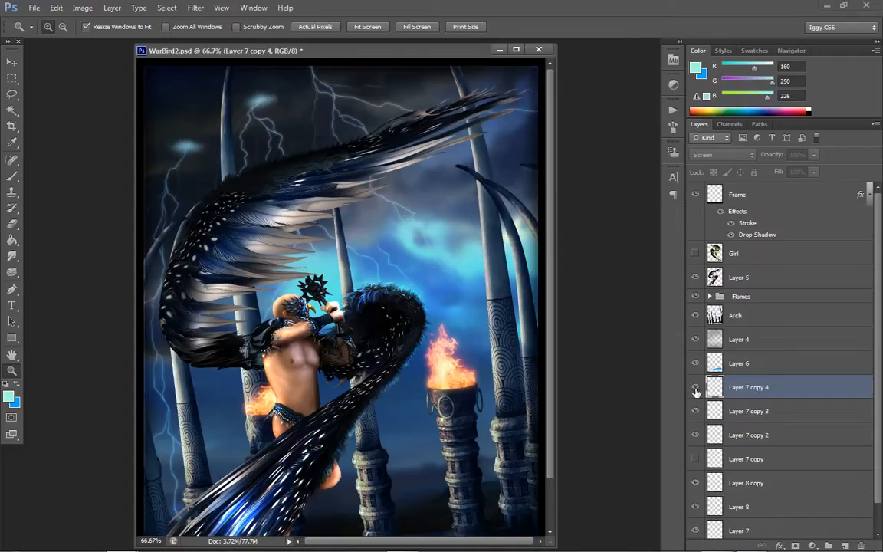
pyautogui.click(695, 388)
pyautogui.press('Delete')
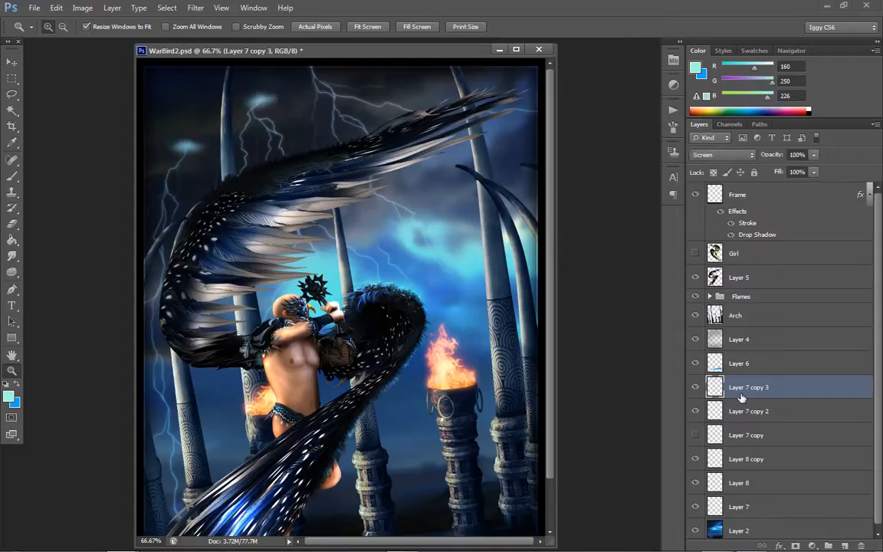
# - Compare the lightning with and without Layer 7 copy 3, and delete that layer
pyautogui.click(694, 389)
pyautogui.click(694, 389)
pyautogui.press('Delete')
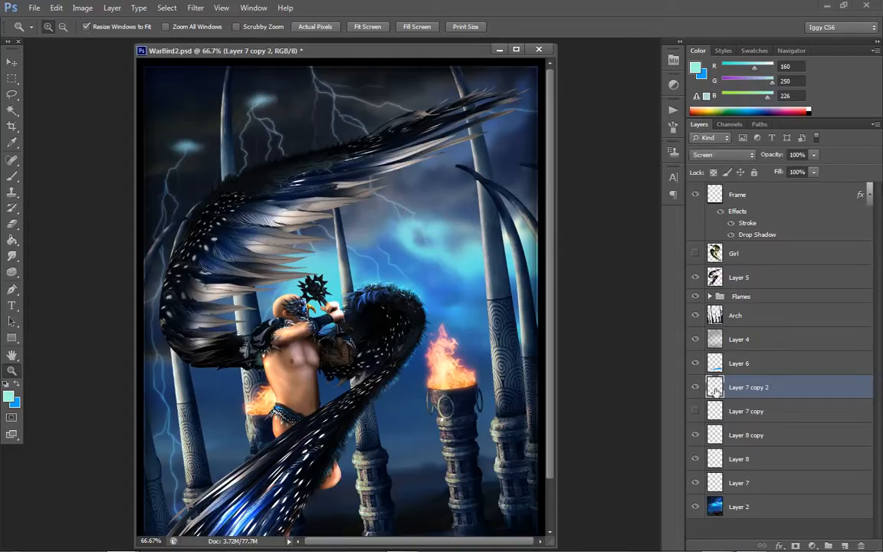
# - Compare the lightning with and without Layer 7 copy 2, and duplicate that layer within WarBird2.psd
pyautogui.click(695, 389)
pyautogui.click(695, 388)
pyautogui.rightClick(749, 390)
pyautogui.click(734, 167)
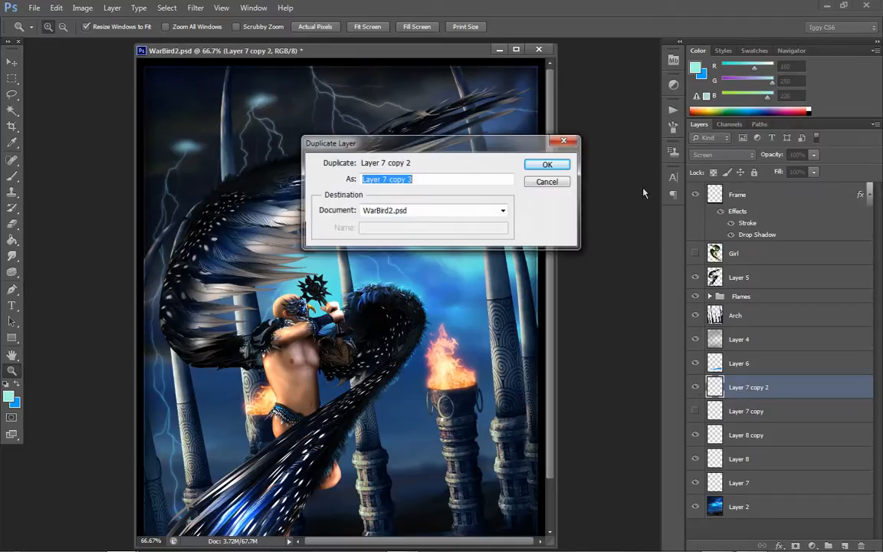
pyautogui.click(548, 166)
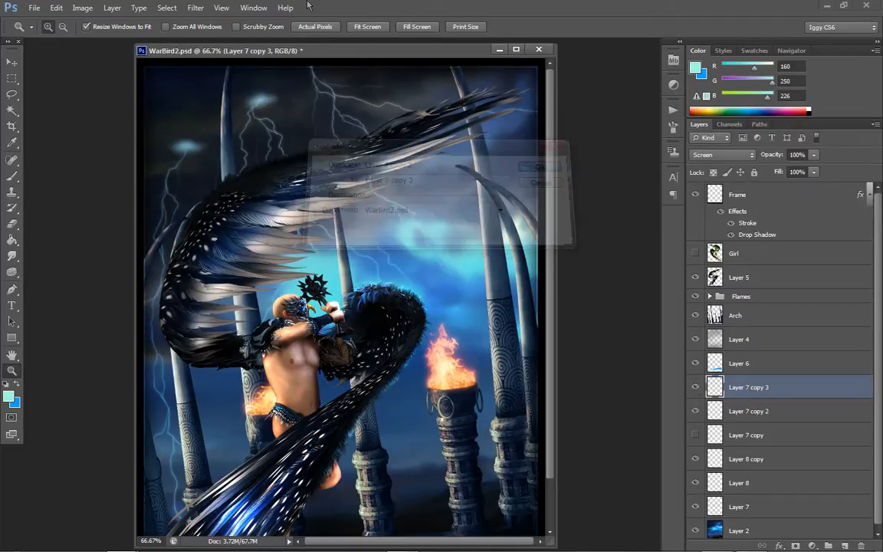
pyautogui.click(83, 8)
pyautogui.click(230, 92)
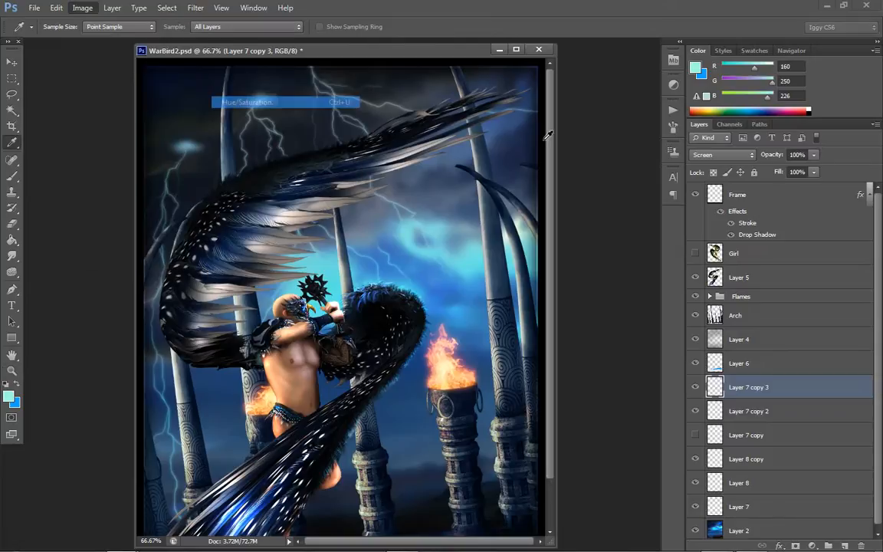
pyautogui.moveTo(705, 214); pyautogui.dragTo(793, 250)
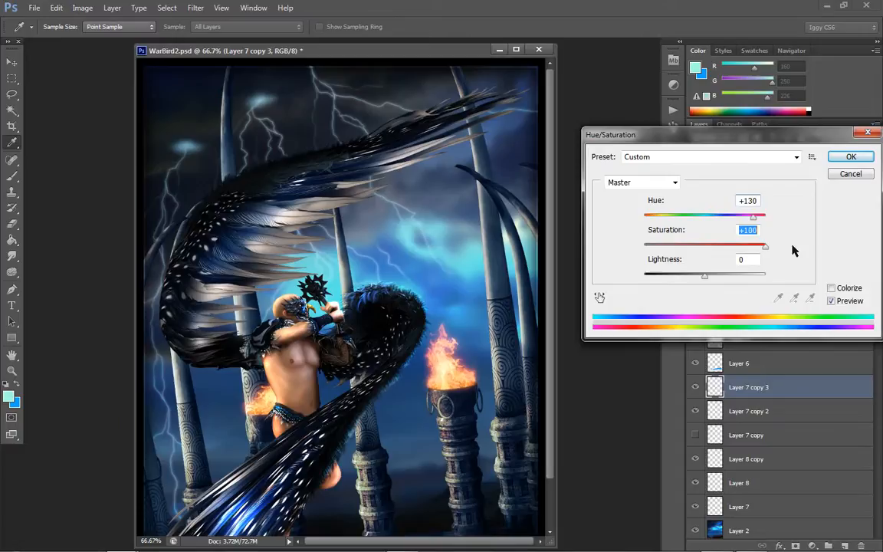
pyautogui.moveTo(753, 216)
pyautogui.mouseDown()
pyautogui.moveTo(713, 220)
pyautogui.moveTo(755, 222)
pyautogui.mouseUp()
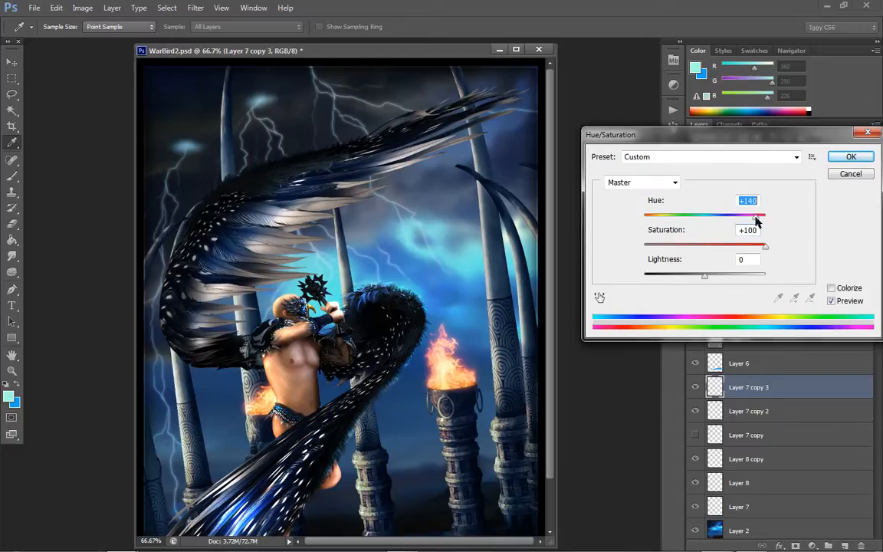
pyautogui.click(853, 175)
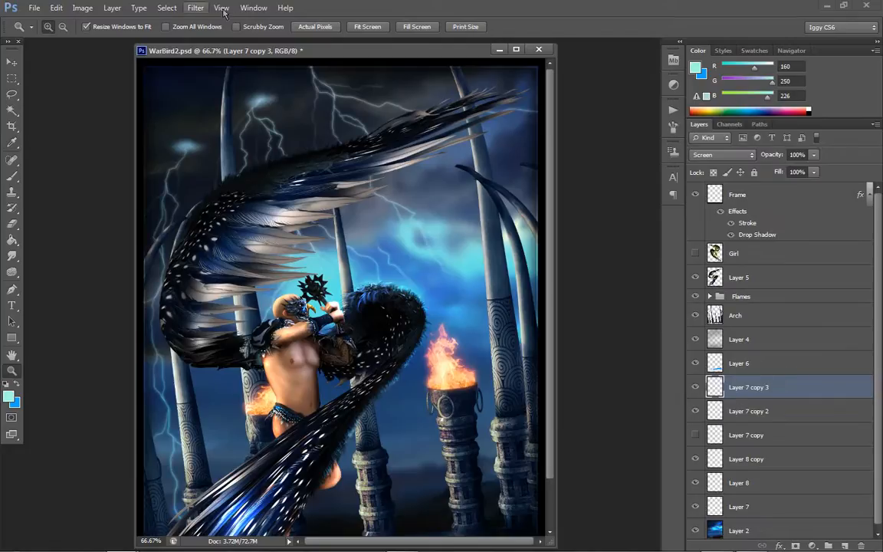
# - Apply a Gaussian Blur with a radius larger than 2.8 pixels to Layer 7 copy 3
pyautogui.click(195, 8)
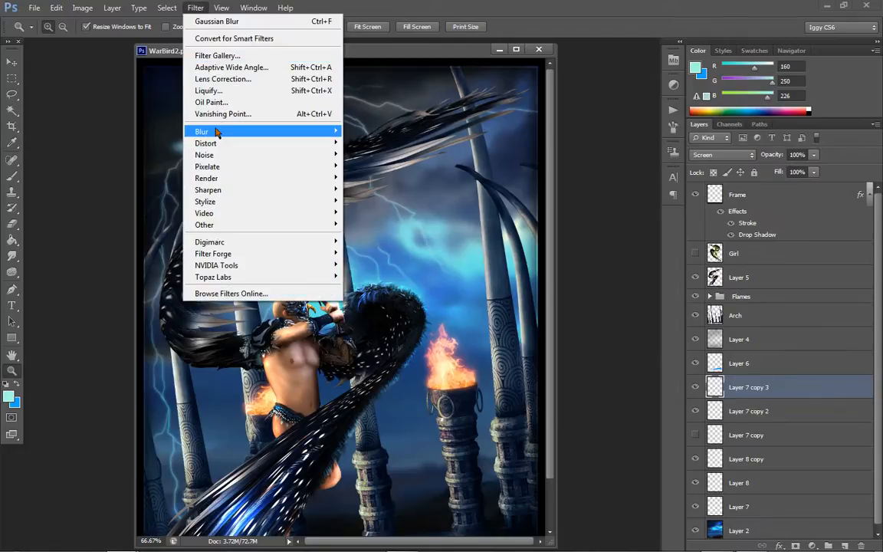
pyautogui.moveTo(211, 132)
pyautogui.click(134, 197)
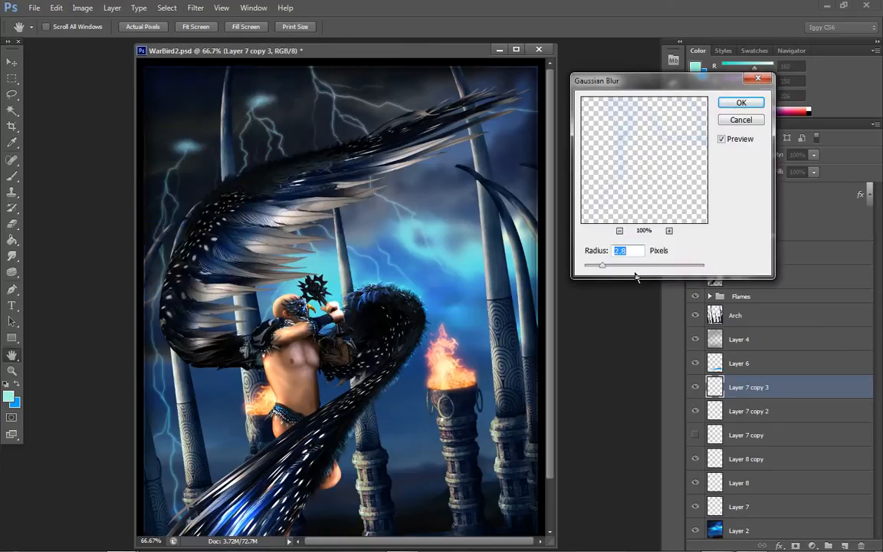
pyautogui.moveTo(602, 265); pyautogui.dragTo(617, 265)
pyautogui.click(740, 102)
# - Hide Layer 8, and compare the soft light bursts with and without Layer 8 copy
pyautogui.press('z')
pyautogui.scroll(-2, 338, 188)
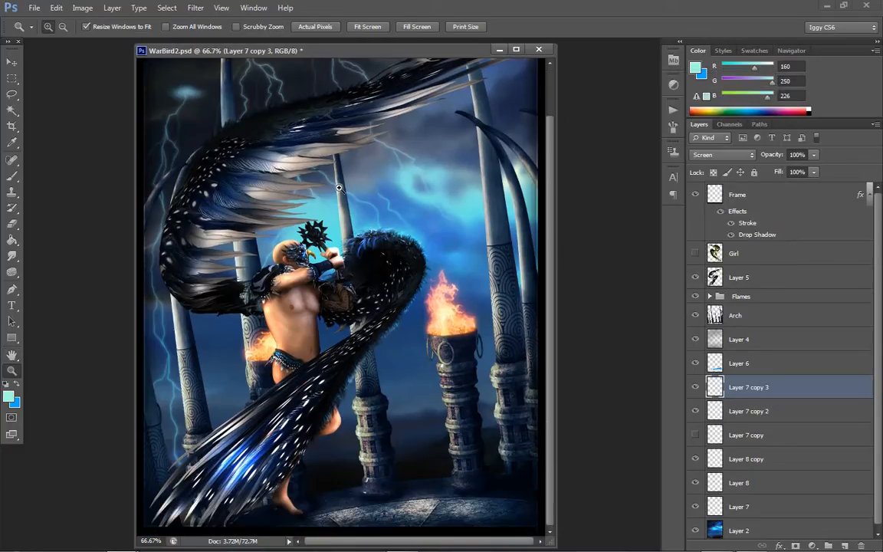
pyautogui.rightClick(346, 186)
pyautogui.click(368, 255)
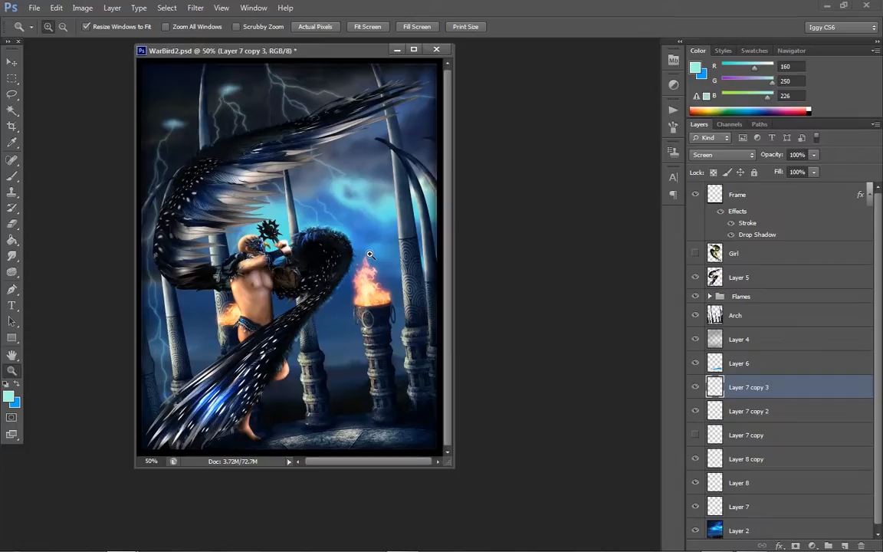
pyautogui.click(696, 461)
pyautogui.click(696, 484)
pyautogui.click(196, 148)
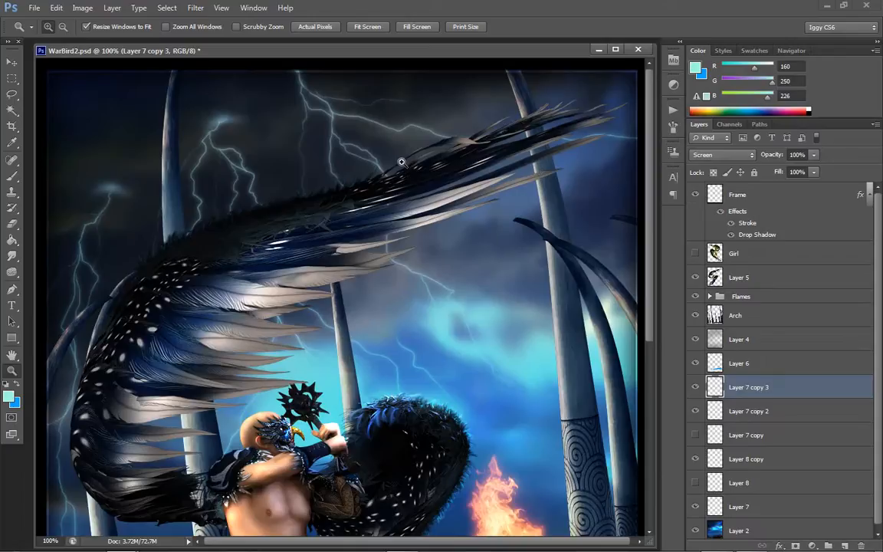
pyautogui.click(695, 460)
# - Delete the blurred duplicate, Layer 7 copy 3
pyautogui.click(746, 412)
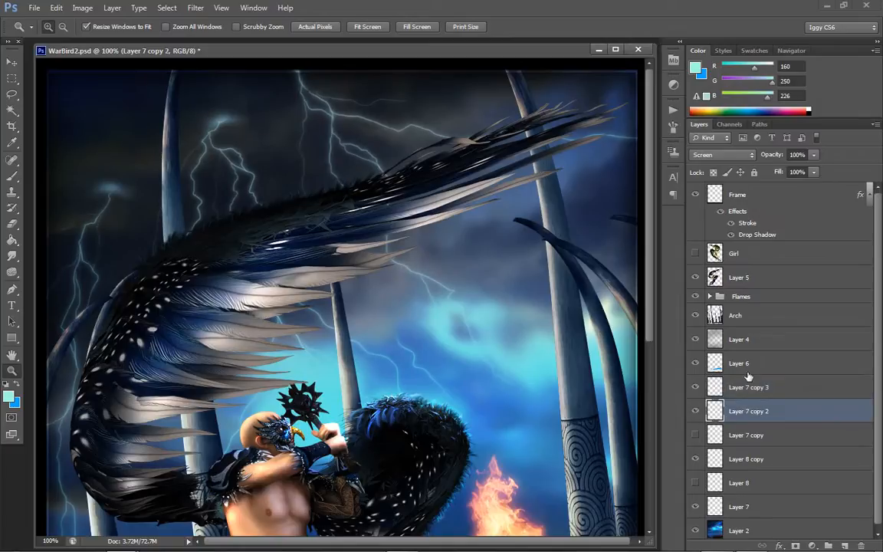
pyautogui.click(773, 392)
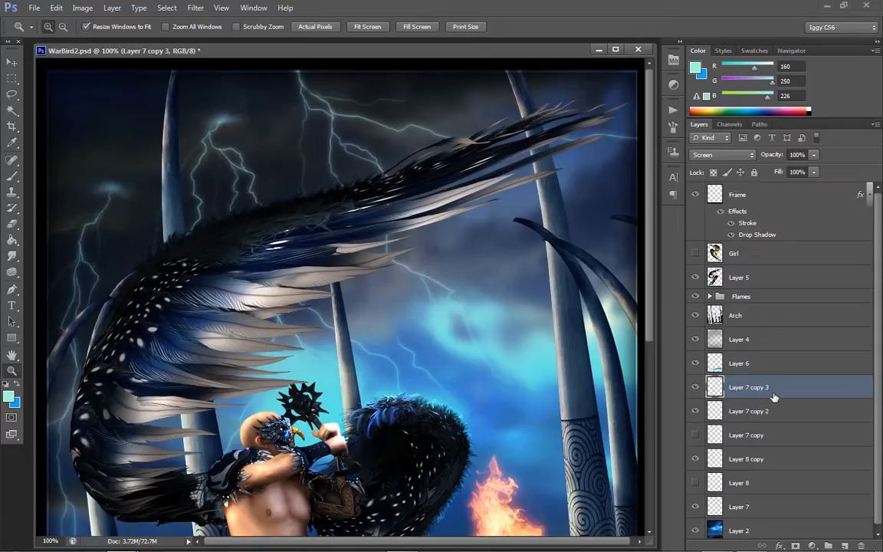
pyautogui.press('Delete')
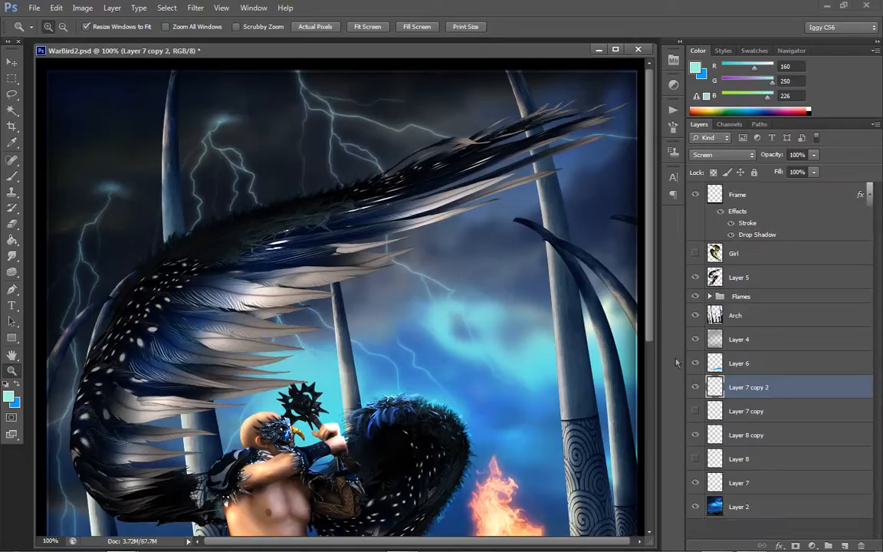
# - Check what Layer 7 copy 2, Layer 8 copy and Layer 7 each contribute by toggling their visibility
pyautogui.click(695, 387)
pyautogui.click(695, 387)
pyautogui.click(695, 436)
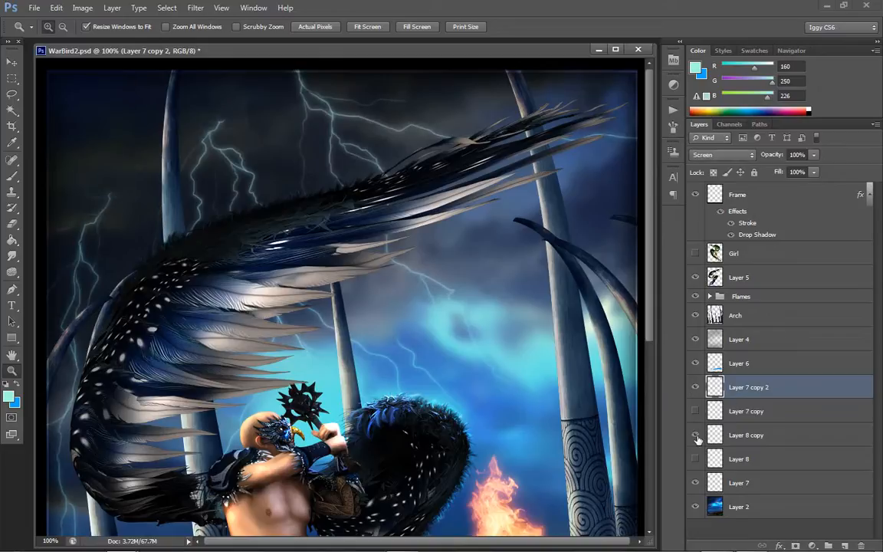
pyautogui.click(695, 435)
pyautogui.click(696, 482)
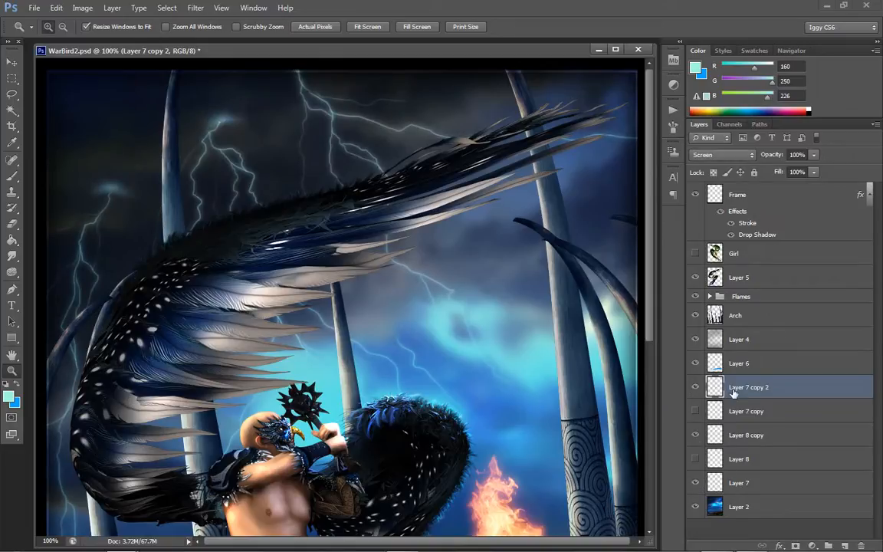
# - Place Layer 7 copy 2 directly above Layer 7, merge it down, and check the merged lightning
pyautogui.moveTo(749, 390); pyautogui.dragTo(755, 469)
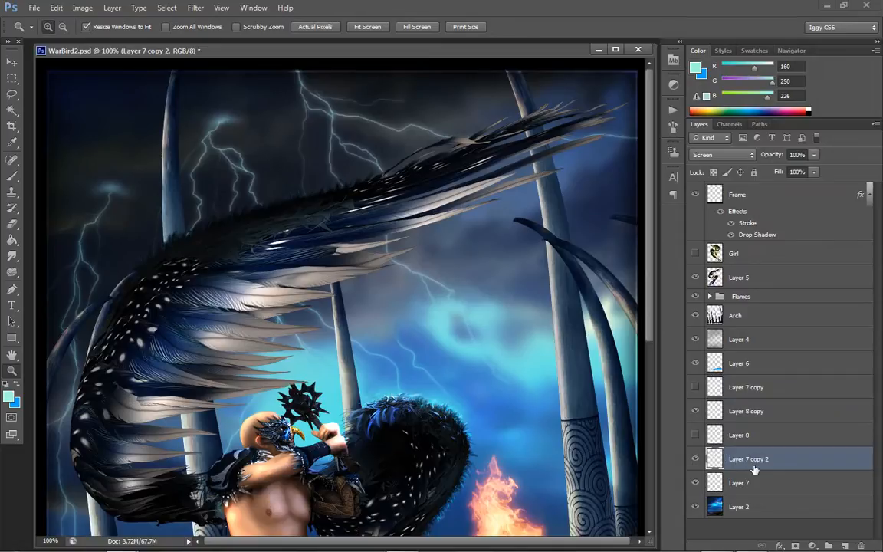
pyautogui.hotkey('ctrl', 'e')
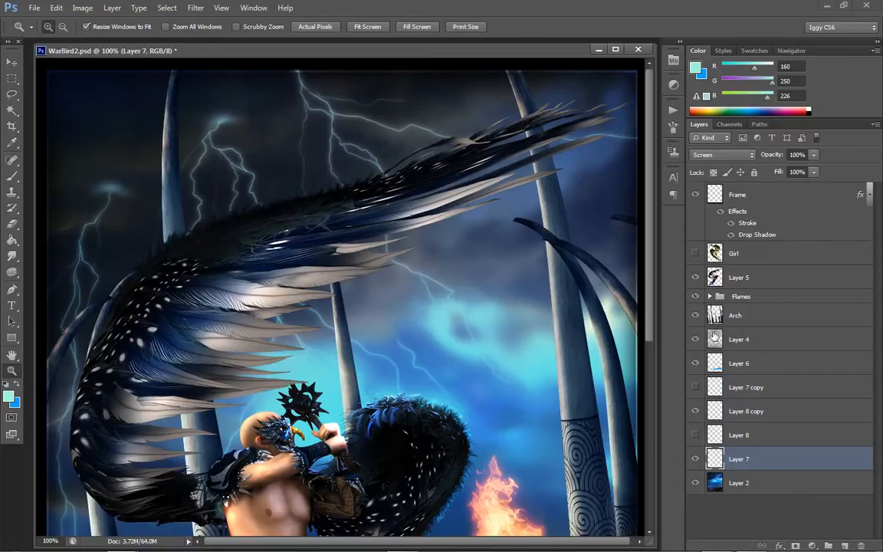
pyautogui.click(695, 459)
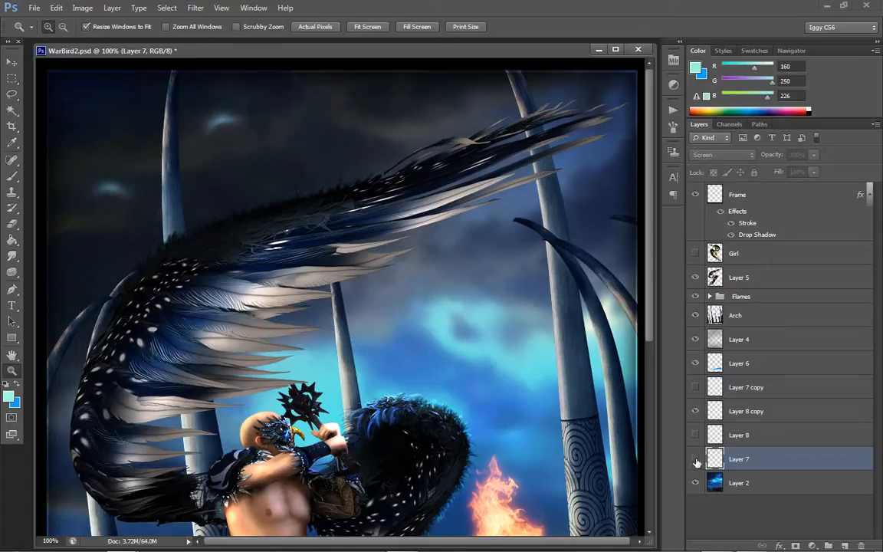
pyautogui.click(695, 459)
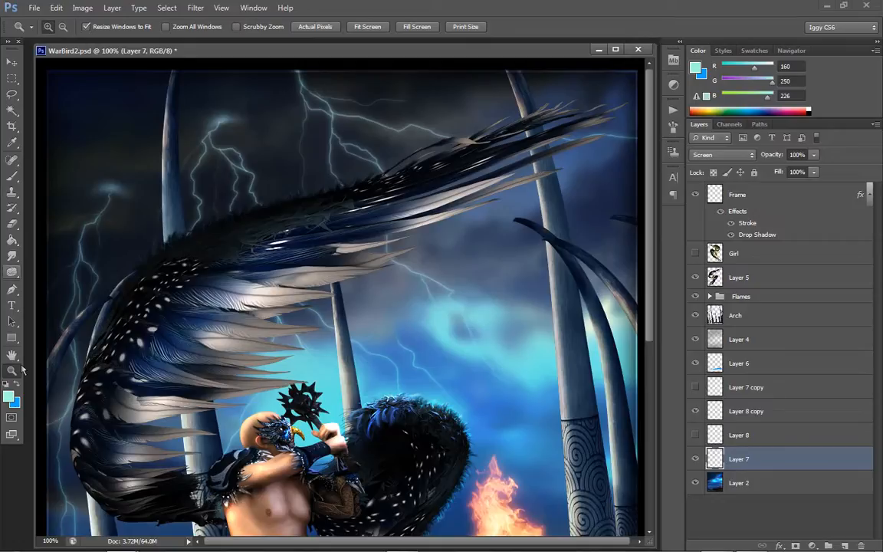
# - Try the Linear Dodge (Add) blend mode on the merged Layer 7 and examine the upper-left lightning up close
pyautogui.rightClick(370, 294)
pyautogui.click(384, 302)
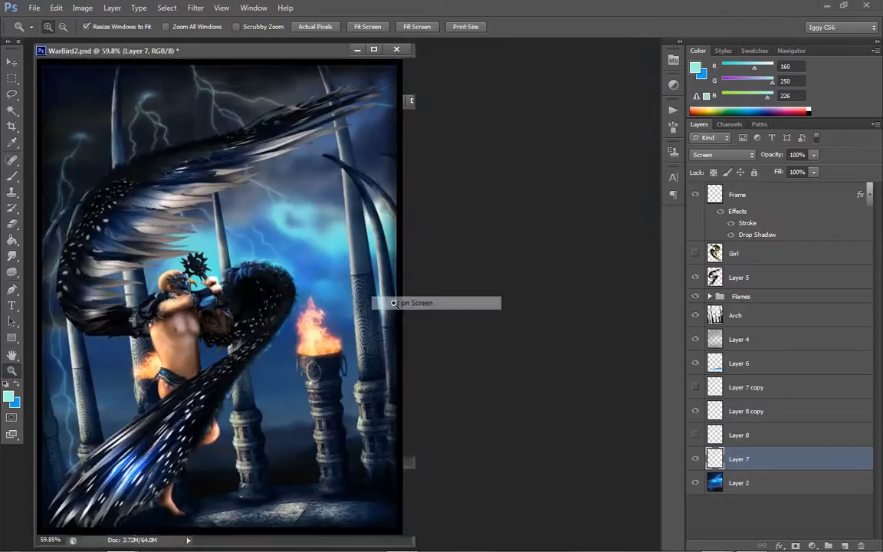
pyautogui.click(278, 246)
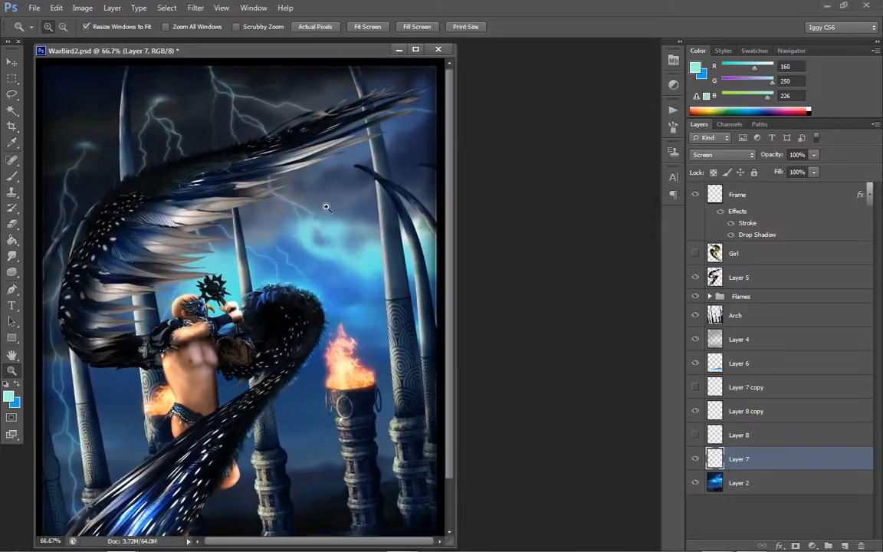
pyautogui.click(740, 154)
pyautogui.click(739, 154)
pyautogui.press('Down')
pyautogui.press('Down')
pyautogui.click(178, 157)
pyautogui.click(719, 154)
pyautogui.click(718, 155)
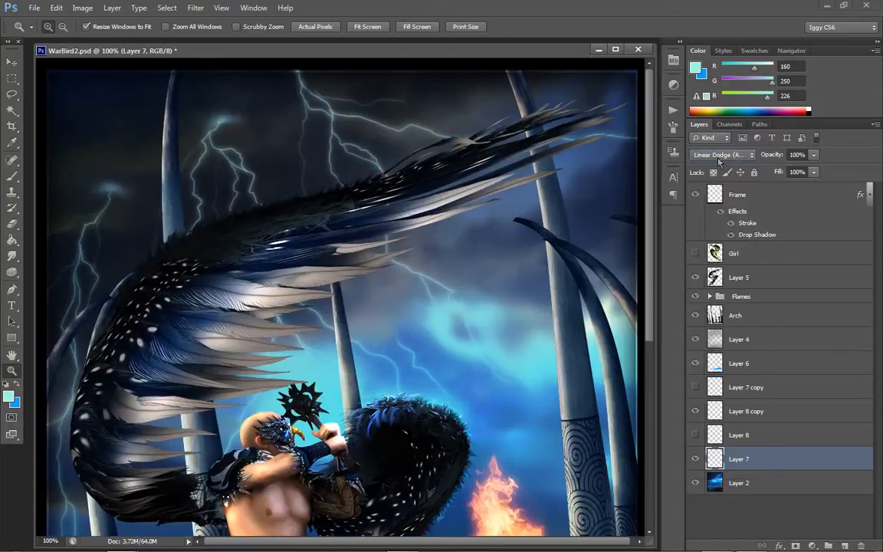
# - Try the blend modes from Overlay through Hard Light and Vivid Light to Pin Light on Layer 7
pyautogui.press('Down')
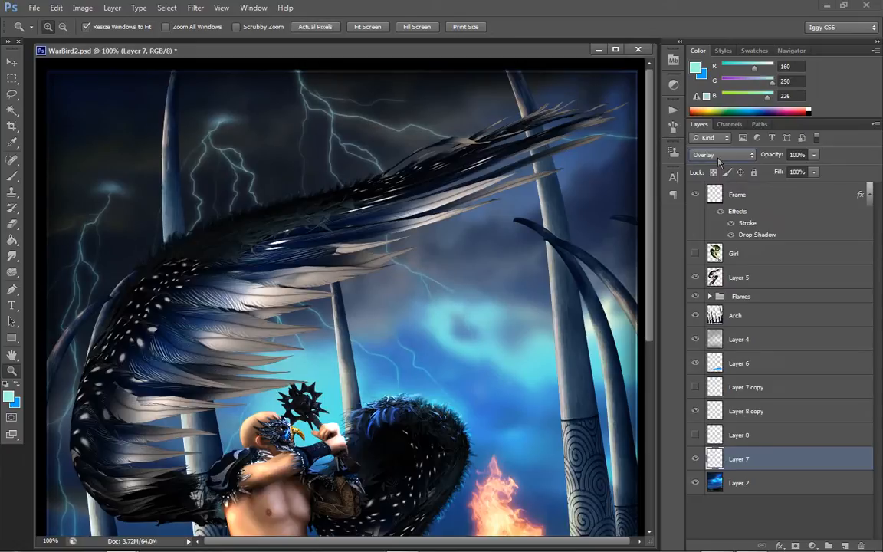
pyautogui.press('Down')
pyautogui.press('Down')
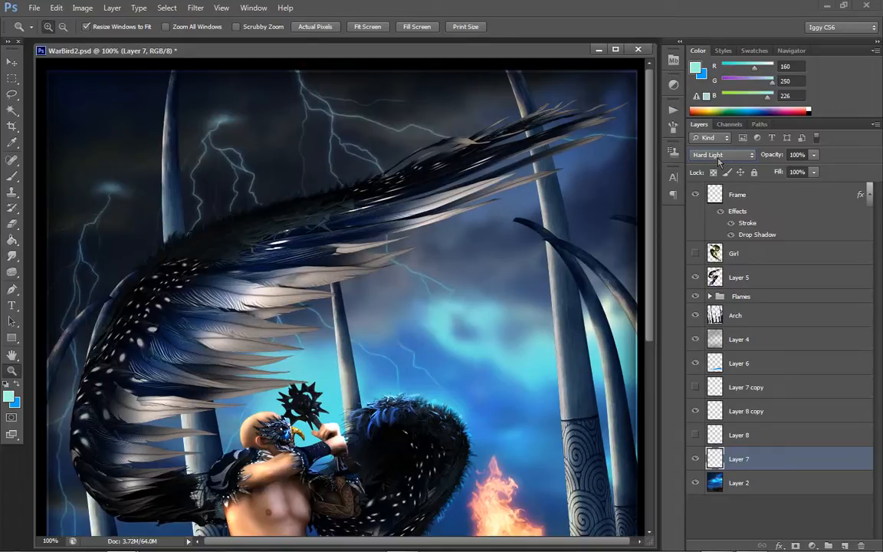
pyautogui.press('Down')
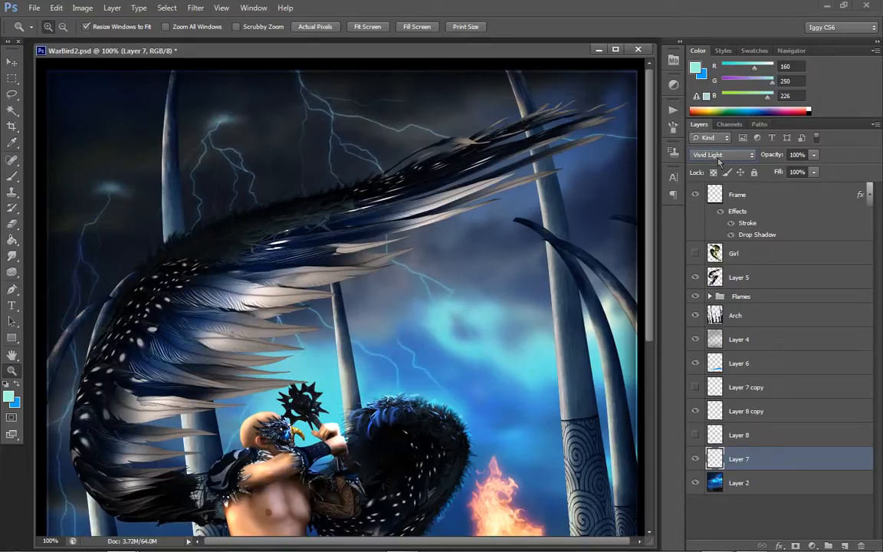
pyautogui.press('Down')
pyautogui.press('Down')
pyautogui.press('Down')
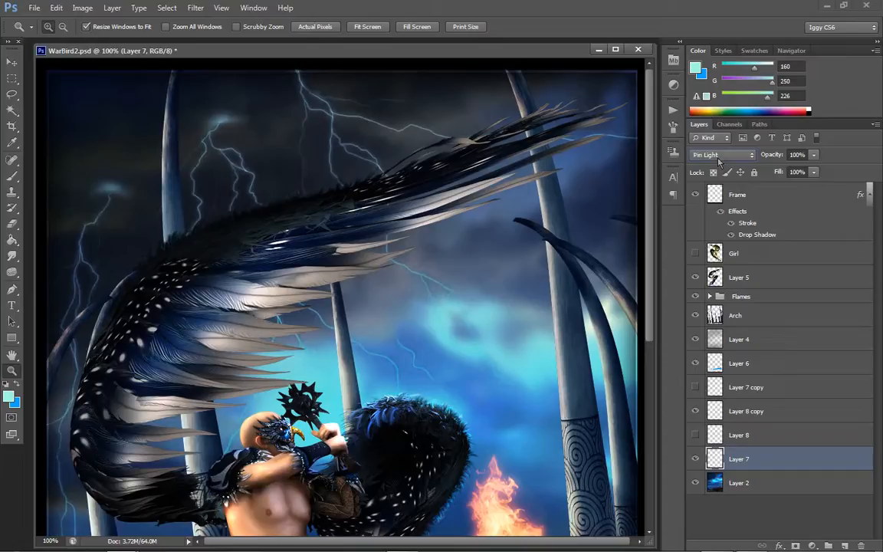
# - Go back through the blend modes and return Layer 7 to Screen
pyautogui.click(718, 158)
pyautogui.click(704, 335)
pyautogui.click(723, 156)
pyautogui.press('Up')
pyautogui.press('Up')
pyautogui.press('Up')
pyautogui.press('Up')
pyautogui.press('Up')
pyautogui.press('Up')
pyautogui.press('Return')
pyautogui.click(721, 156)
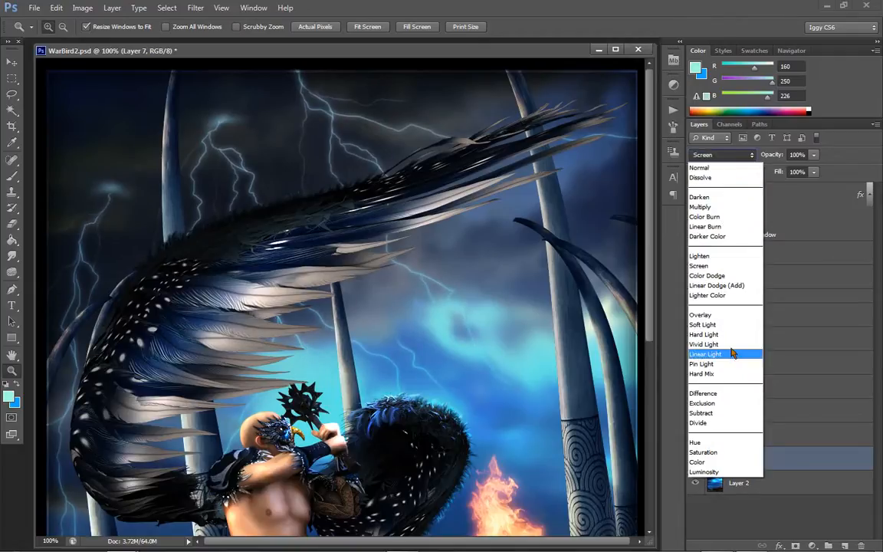
pyautogui.click(728, 257)
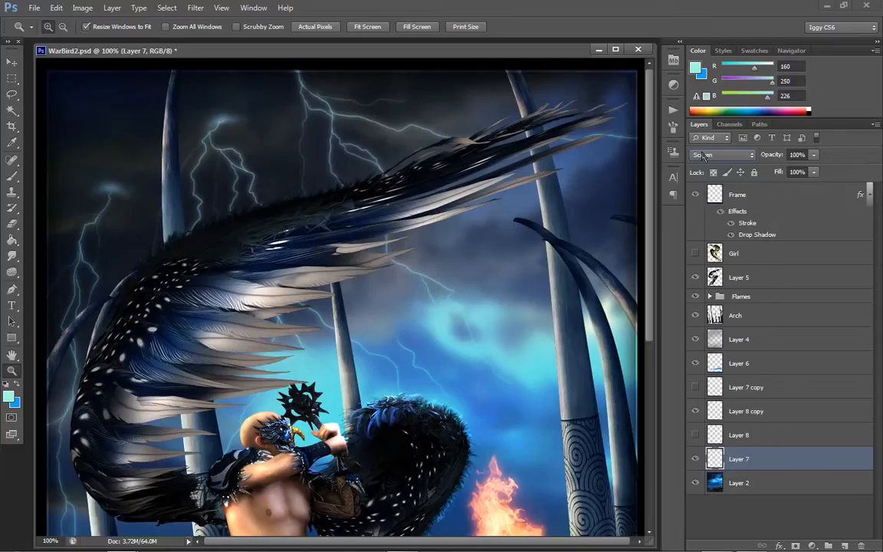
# - Try Color Dodge and Linear Dodge (Add) on Layer 7, and restore the Screen blend mode for comparison
pyautogui.scroll(-1, 703, 157)
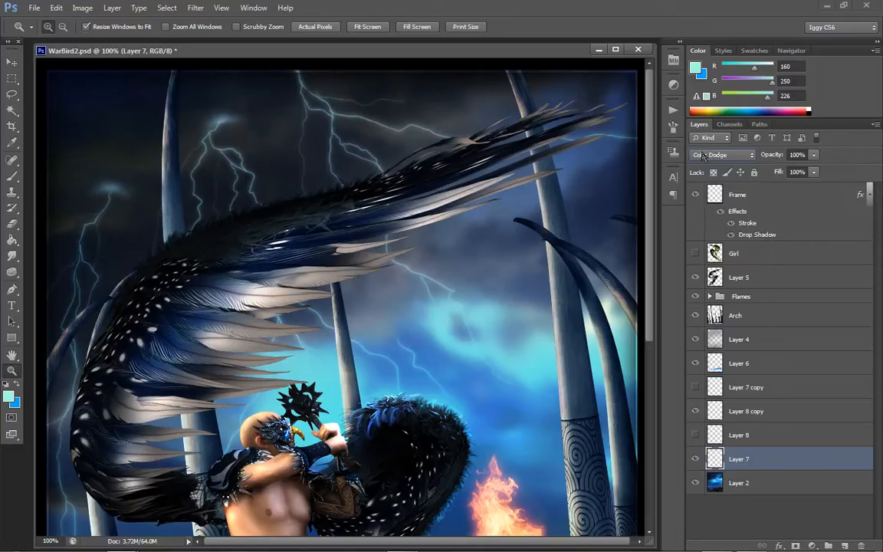
pyautogui.scroll(-1, 703, 156)
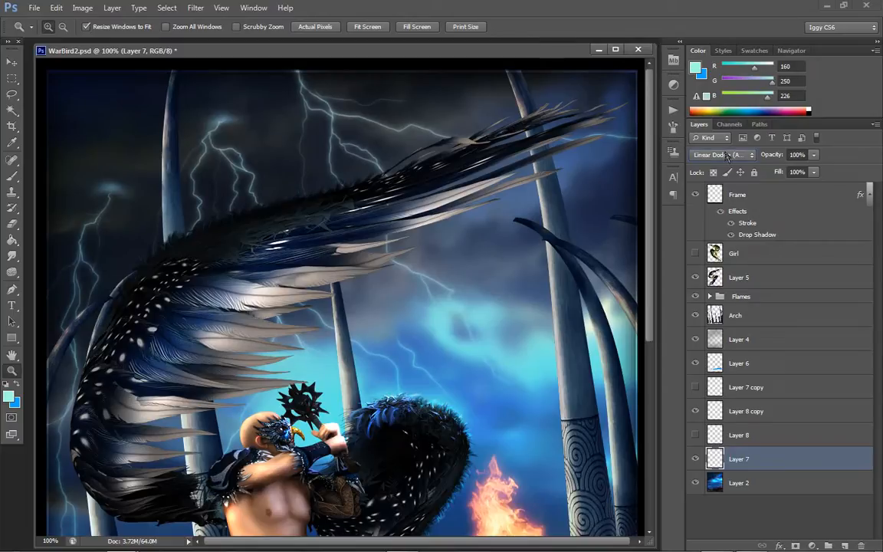
pyautogui.click(726, 156)
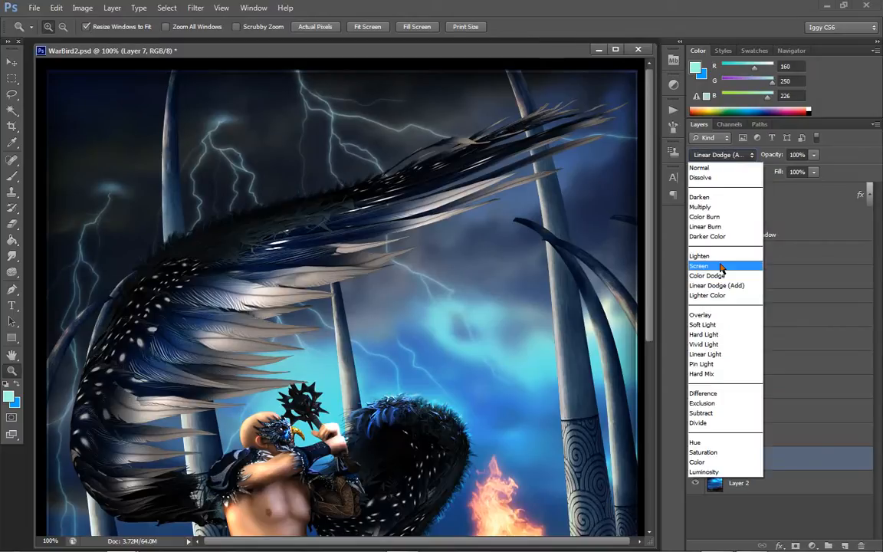
pyautogui.click(720, 260)
# - Try Linear Dodge (Add), Lighter Color, Soft Light and Hard Light on Layer 7, comparing how the lightning looks
pyautogui.click(720, 155)
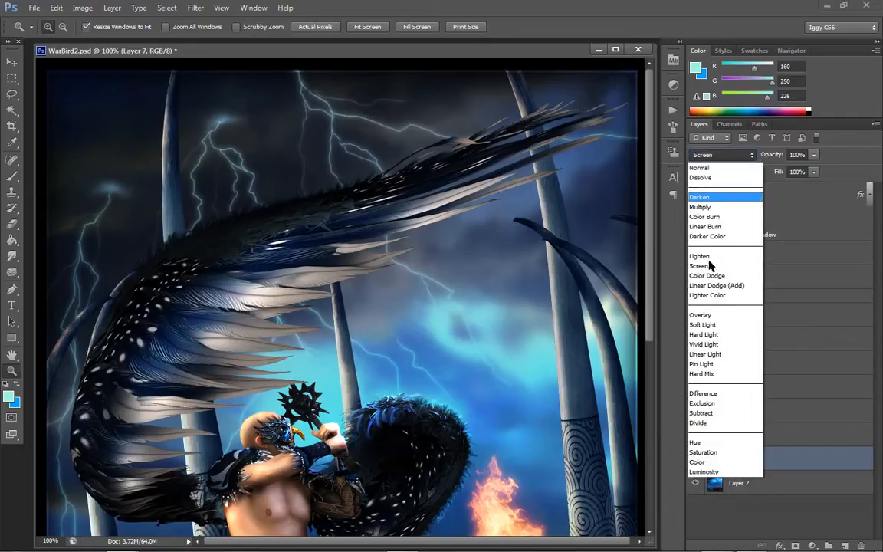
pyautogui.click(710, 286)
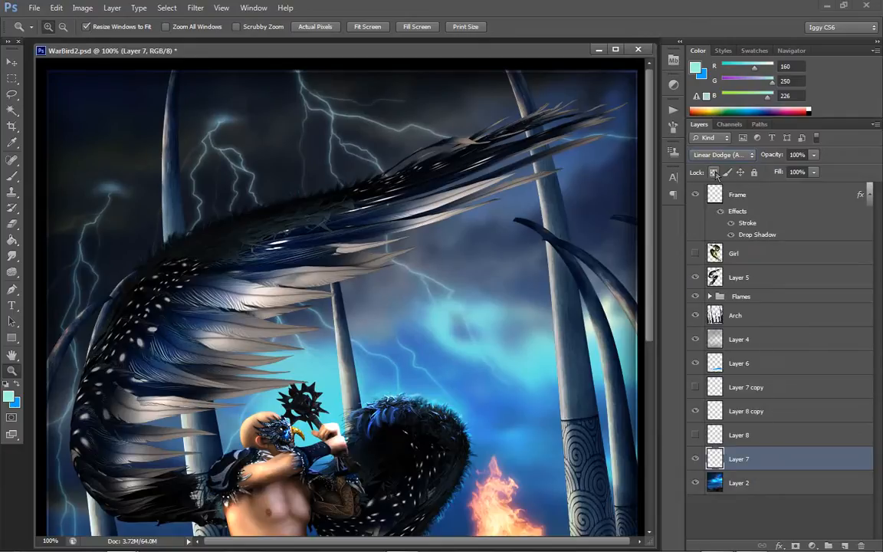
pyautogui.scroll(-1, 722, 156)
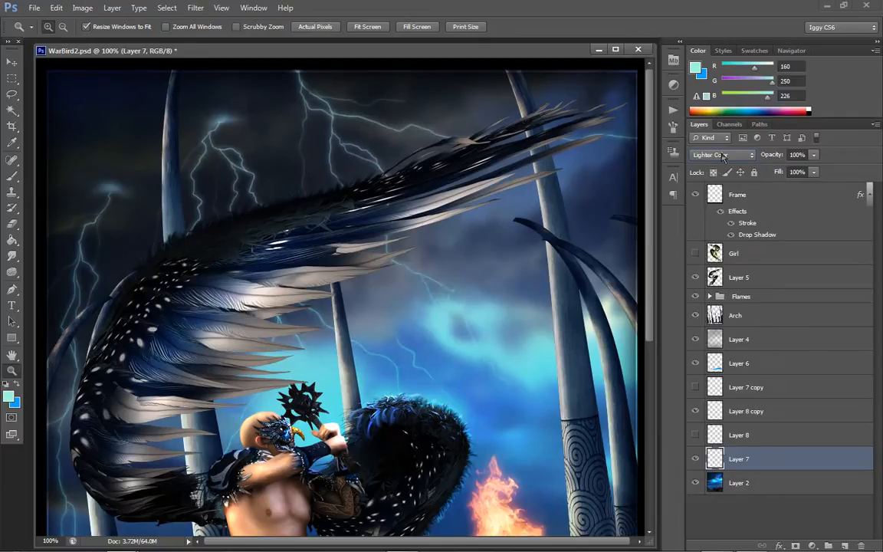
pyautogui.scroll(-2, 722, 157)
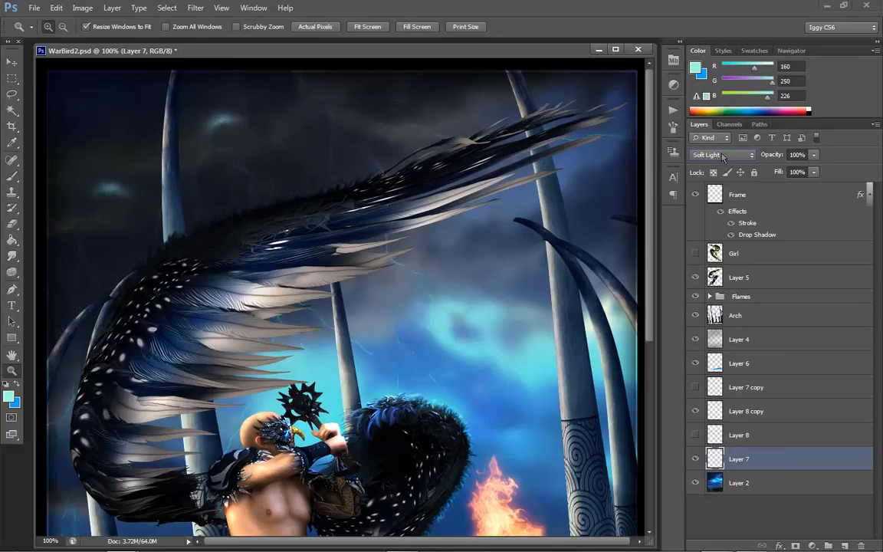
pyautogui.scroll(-1, 722, 156)
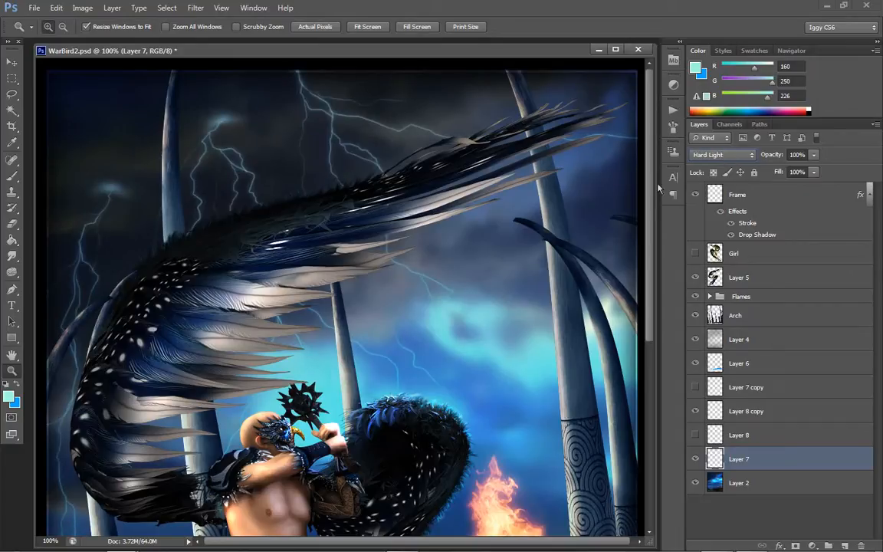
pyautogui.moveTo(647, 186); pyautogui.dragTo(622, 107)
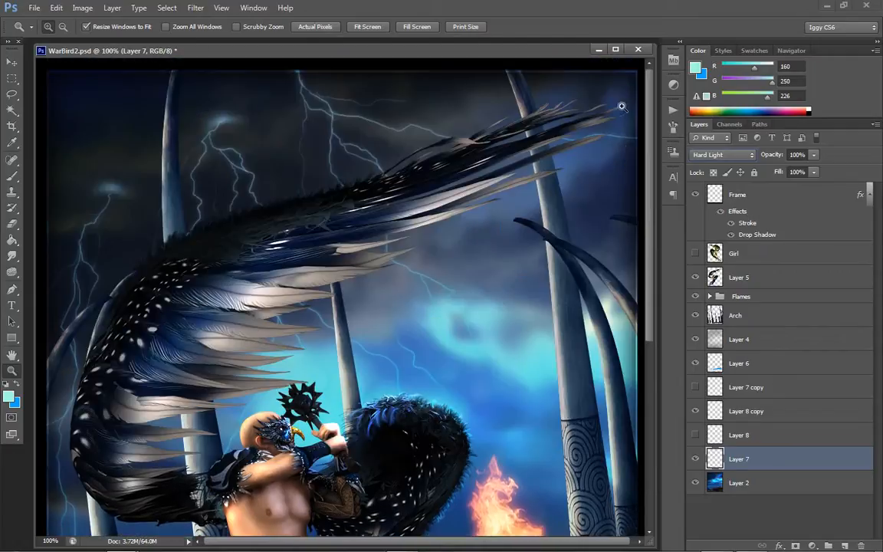
# - Set Layer 7's blend mode to Linear Dodge (Add) and review the whole painting at 50% zoom
pyautogui.click(721, 155)
pyautogui.click(716, 285)
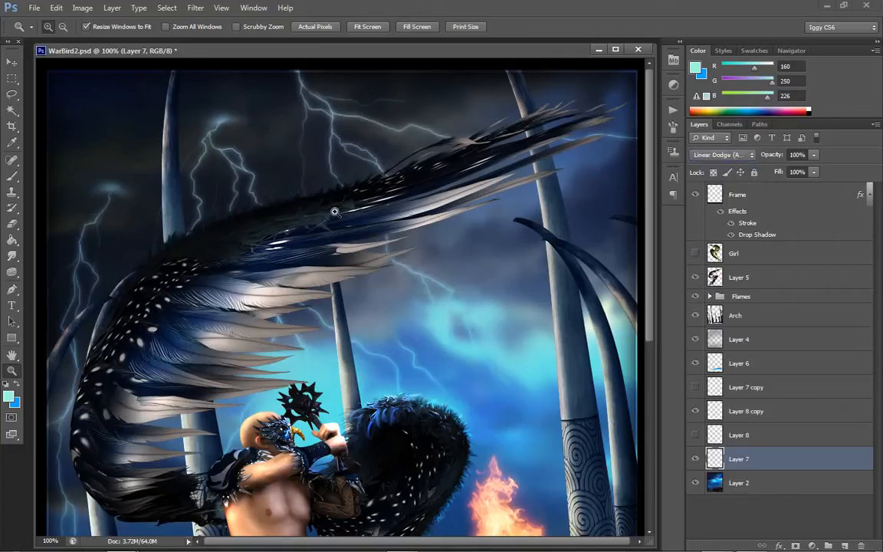
pyautogui.rightClick(335, 215)
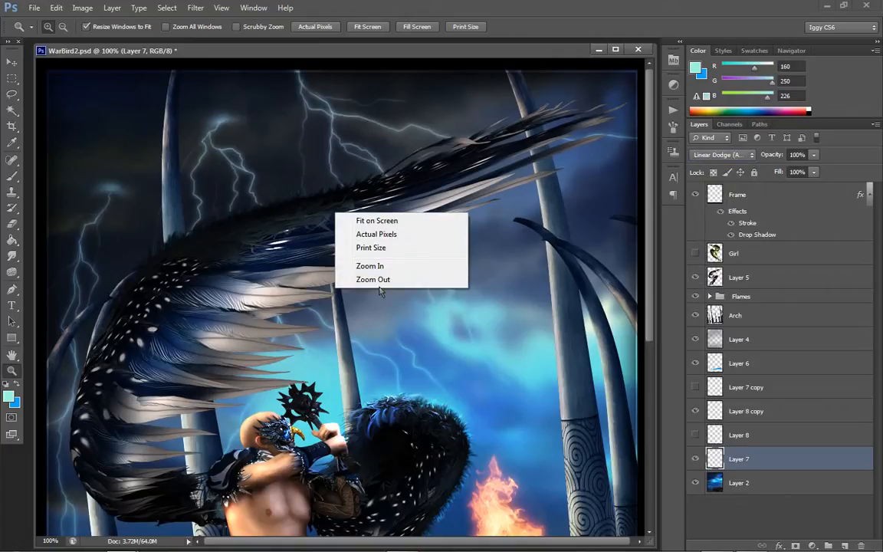
pyautogui.click(373, 279)
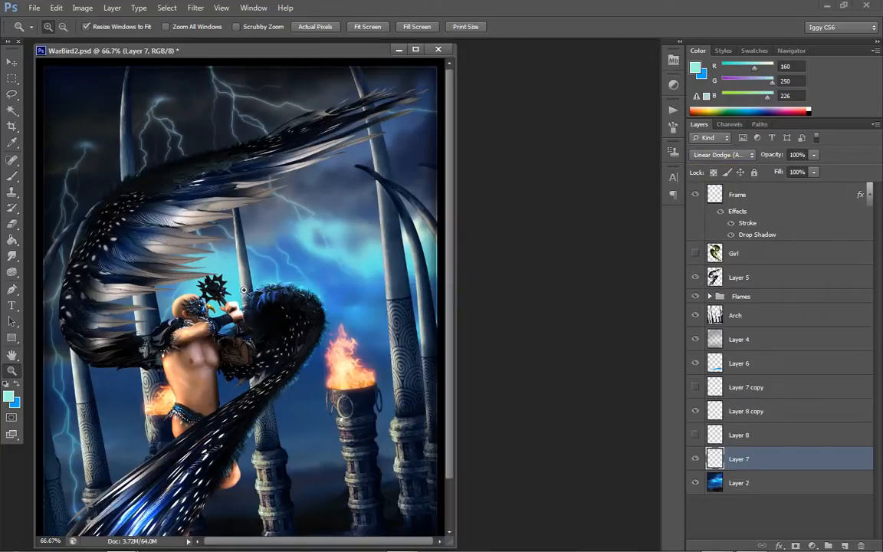
pyautogui.rightClick(236, 291)
pyautogui.click(285, 357)
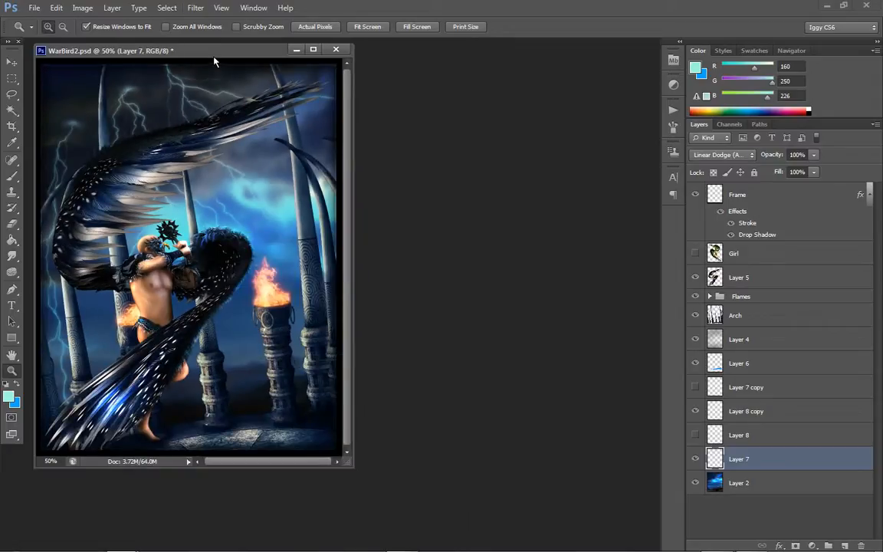
pyautogui.moveTo(214, 59); pyautogui.dragTo(345, 98)
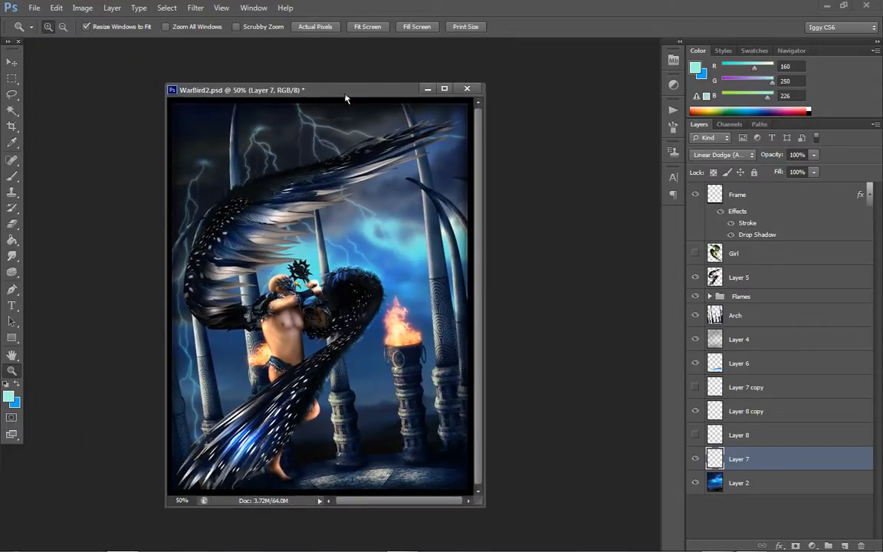
# - Duplicate the lightning on Layer 7 within WarBird2.psd to strengthen the bolts
pyautogui.rightClick(755, 459)
pyautogui.click(787, 81)
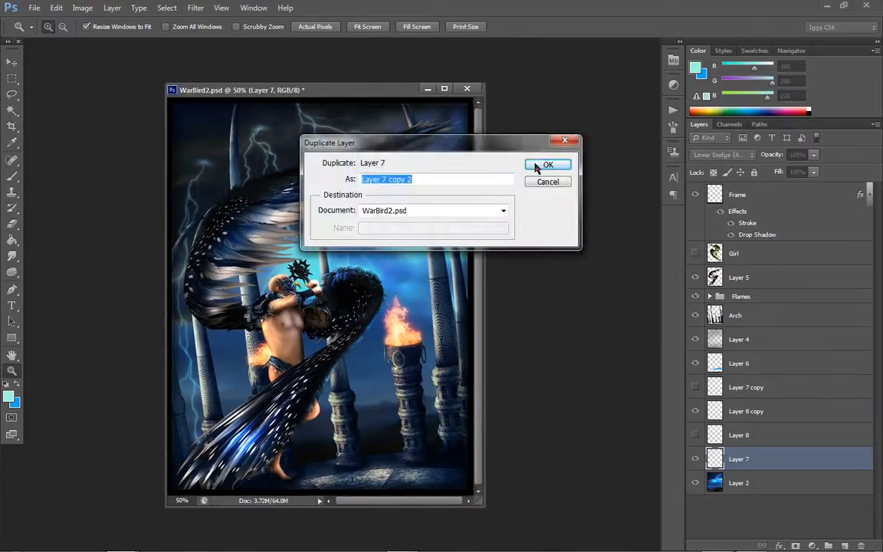
pyautogui.click(536, 167)
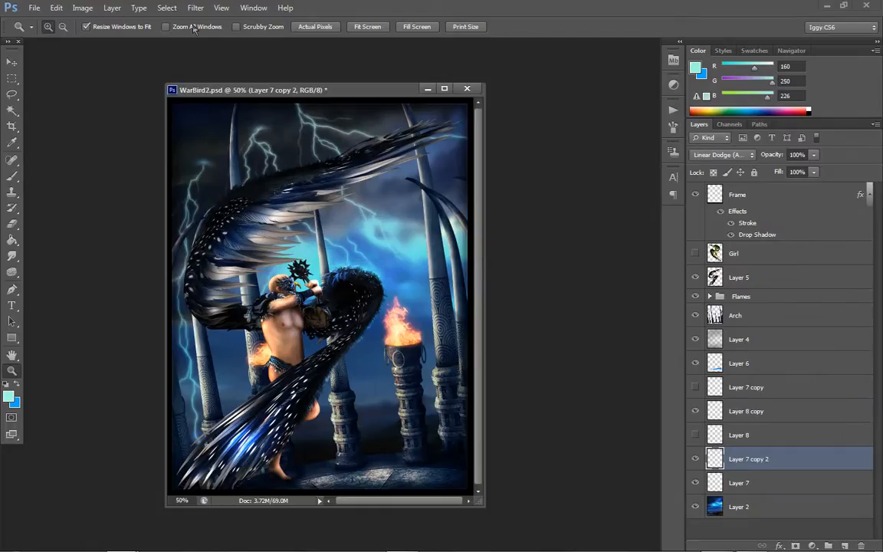
# - Shift the hue of the duplicated lightning layer by +45 with Hue/Saturation
pyautogui.click(285, 169)
pyautogui.click(82, 8)
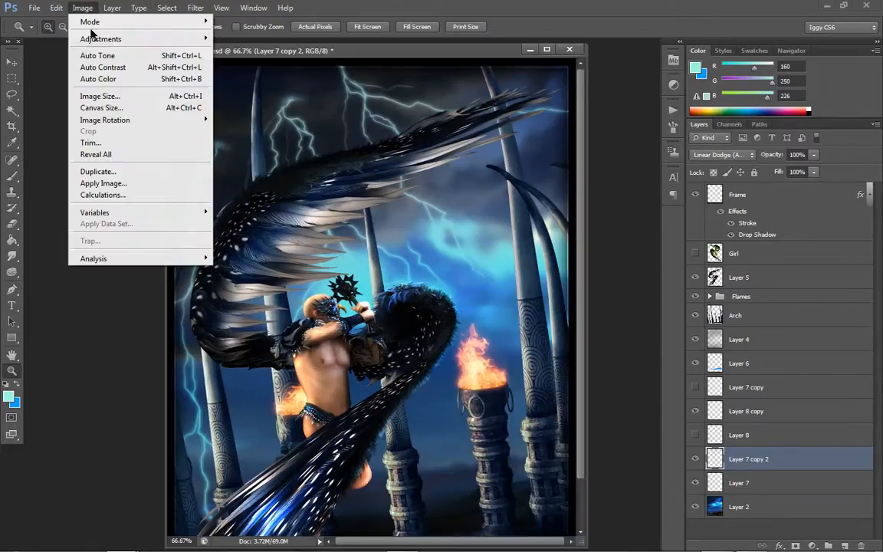
pyautogui.moveTo(91, 37)
pyautogui.click(292, 102)
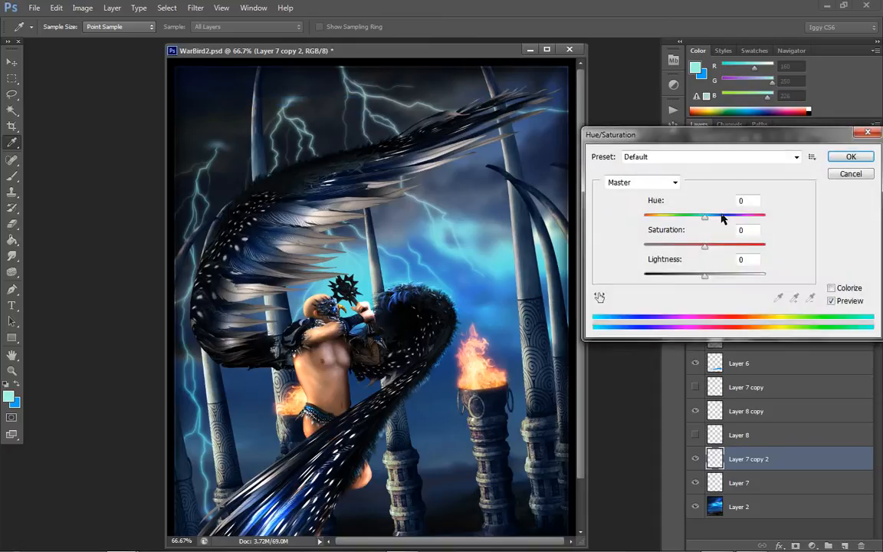
pyautogui.moveTo(704, 215); pyautogui.dragTo(732, 219)
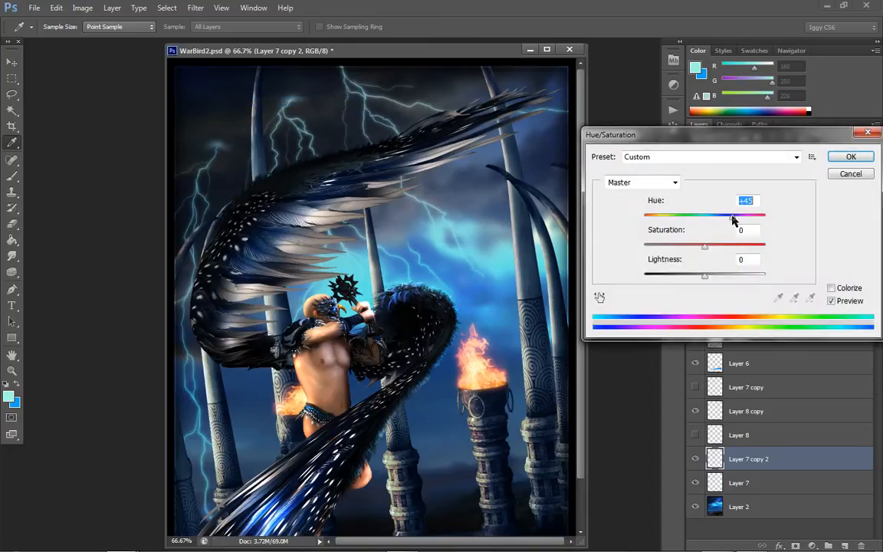
pyautogui.click(849, 156)
pyautogui.press('z')
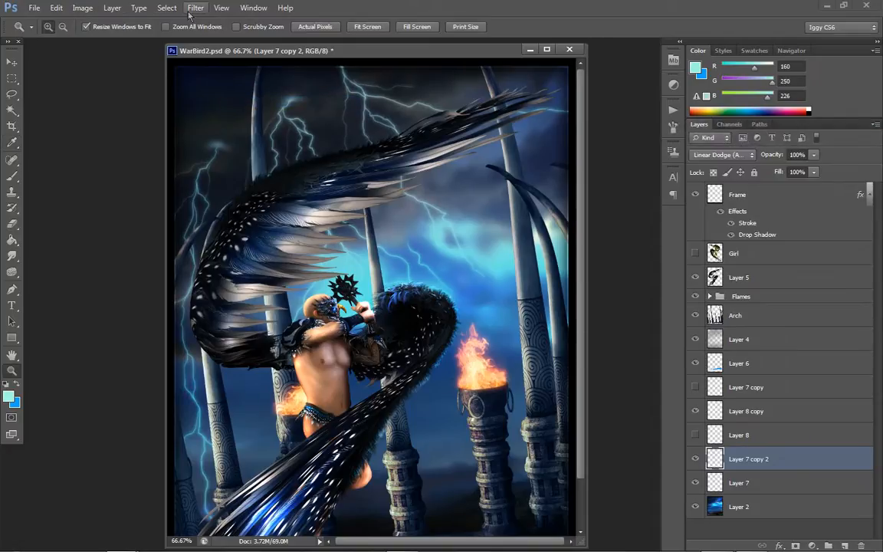
# - Apply a Gaussian Blur to the recolored lightning copy to give the bolts a soft glow
pyautogui.click(194, 9)
pyautogui.moveTo(207, 130)
pyautogui.click(142, 218)
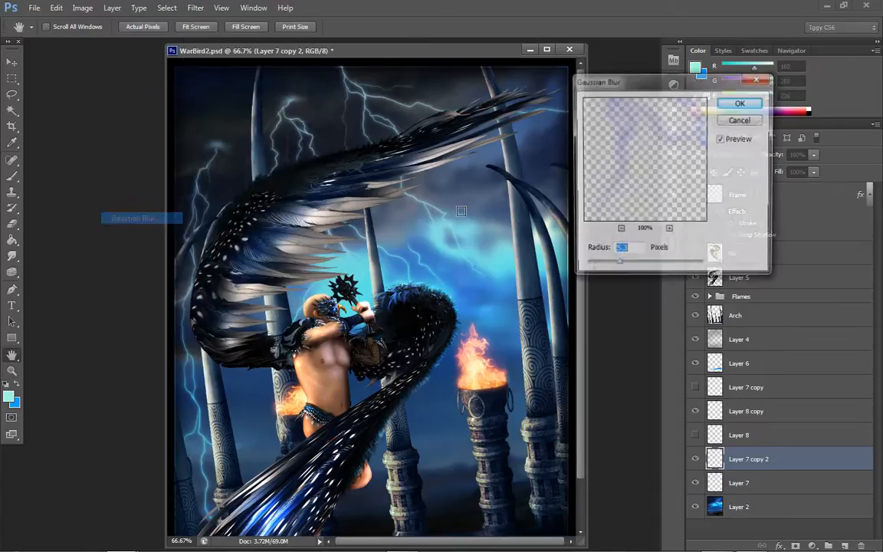
pyautogui.click(629, 265)
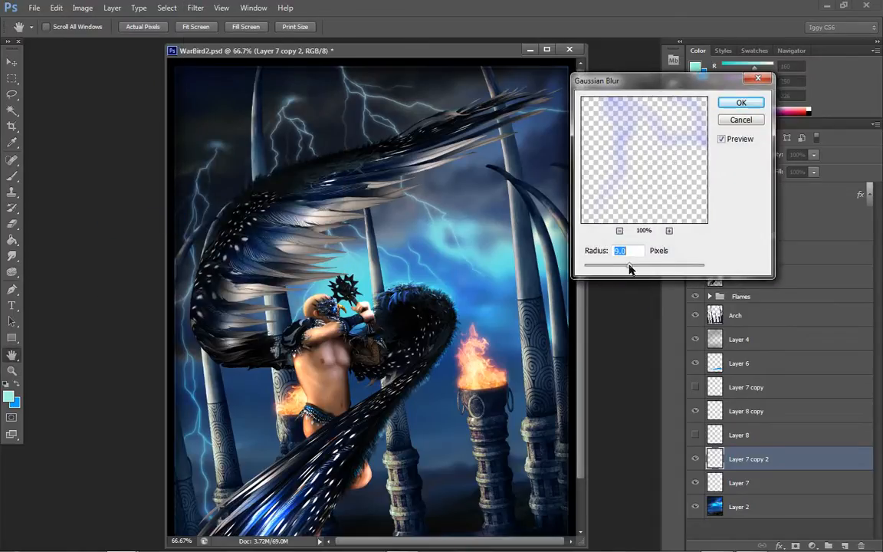
pyautogui.moveTo(630, 266)
pyautogui.mouseDown()
pyautogui.moveTo(591, 266)
pyautogui.moveTo(628, 267)
pyautogui.moveTo(620, 270)
pyautogui.mouseUp()
pyautogui.click(741, 102)
pyautogui.press('z')
# - Try doubling the glow with a duplicate of Layer 7 copy 2, and delete that duplicate
pyautogui.rightClick(728, 457)
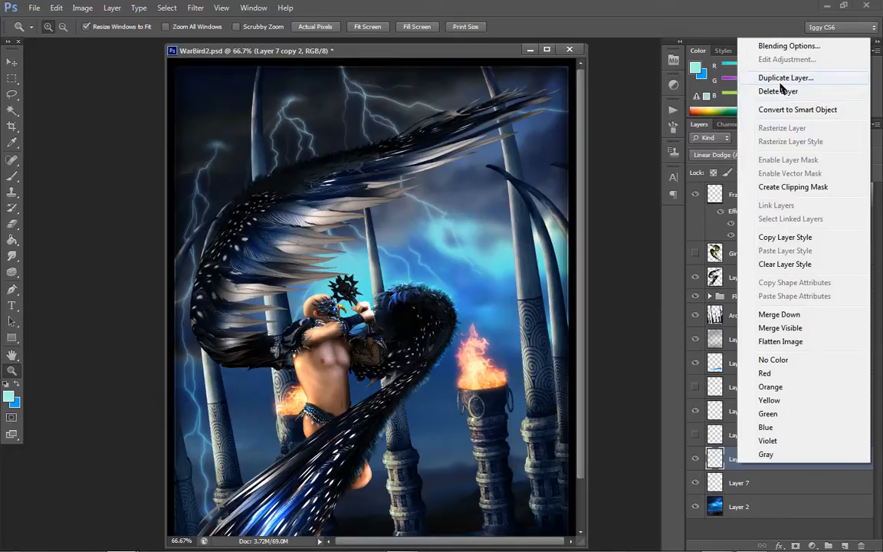
pyautogui.click(786, 77)
pyautogui.click(550, 165)
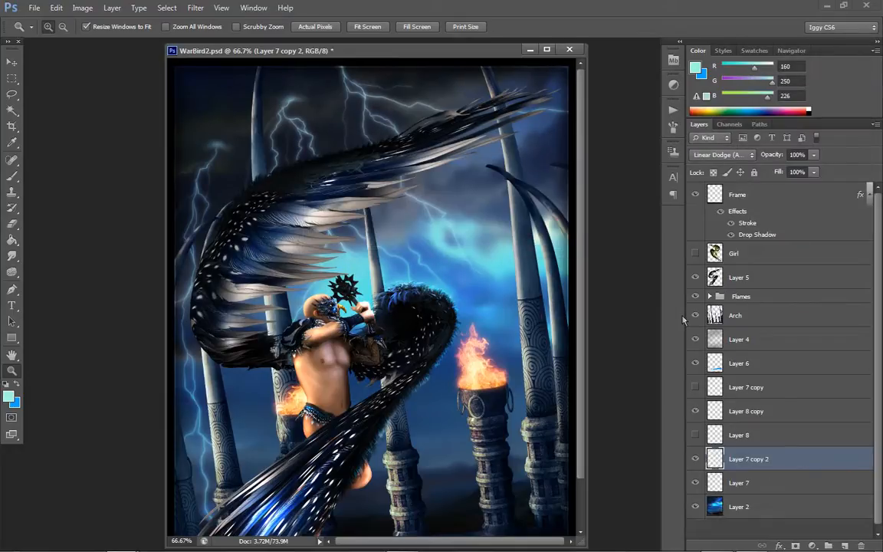
pyautogui.press('Delete')
# - Duplicate Layer 7 copy 2 to intensify the blurred lightning glow, and check the effect over the painting
pyautogui.rightClick(754, 468)
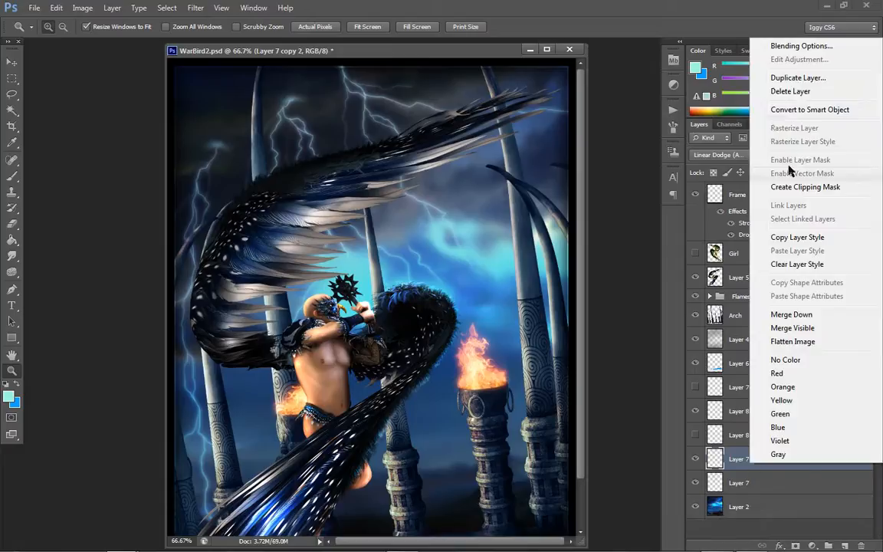
pyautogui.click(798, 83)
pyautogui.press('Return')
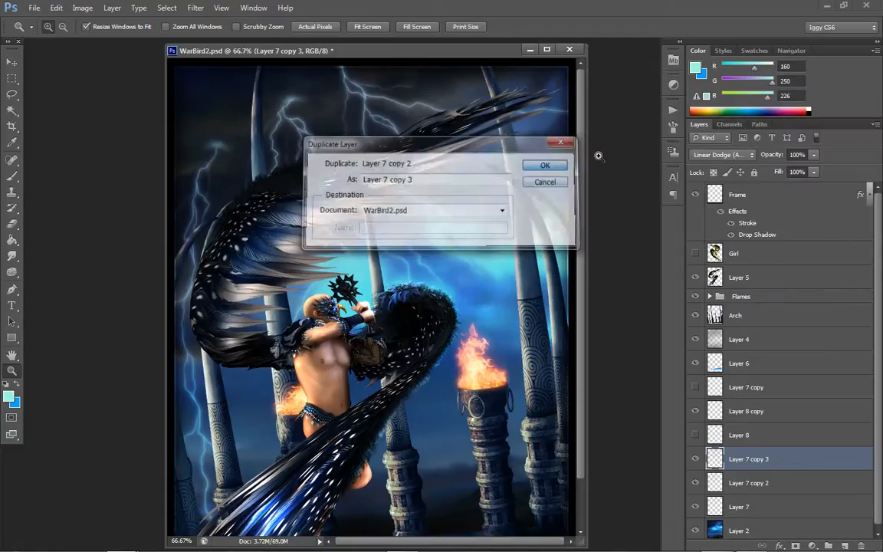
pyautogui.scroll(-1, 496, 212)
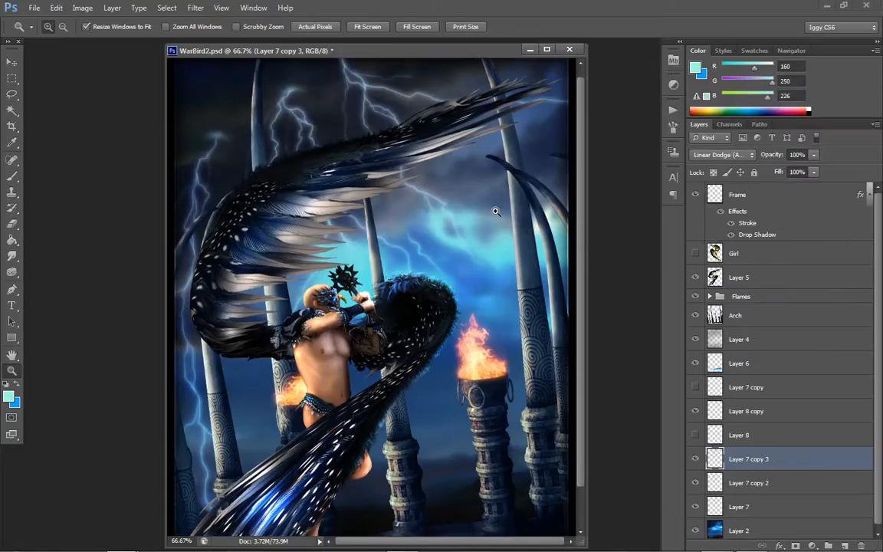
pyautogui.scroll(1, 496, 212)
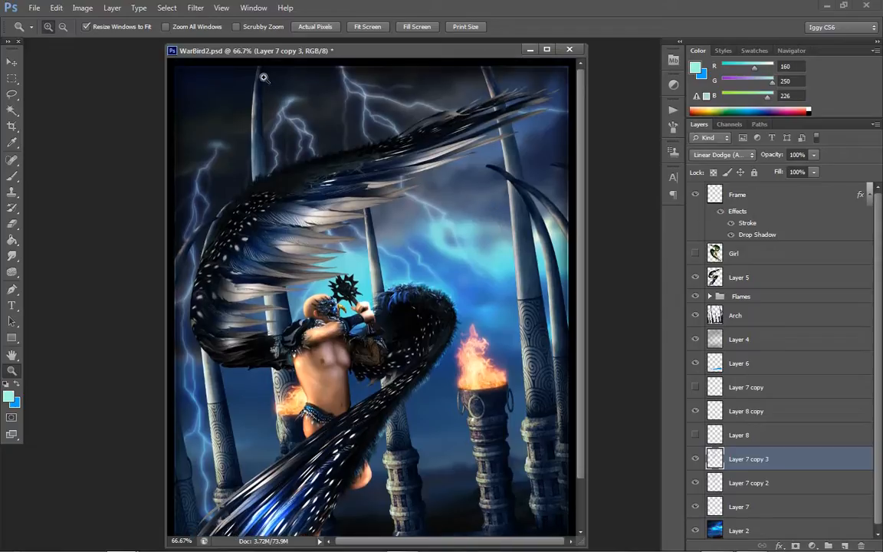
pyautogui.rightClick(332, 229)
pyautogui.click(400, 150)
# - Check Layer 8 copy's contribution to the painting and shift its hue by +21 with Hue/Saturation
pyautogui.click(696, 410)
pyautogui.click(739, 410)
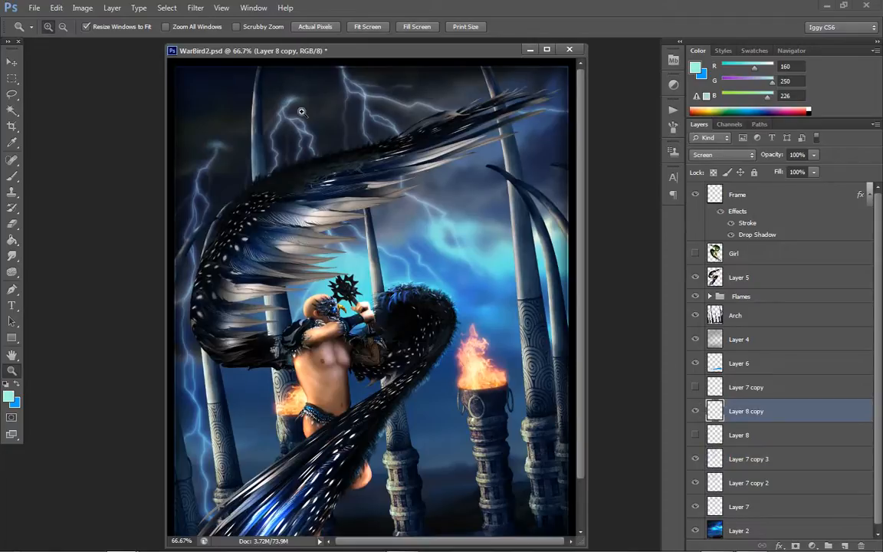
pyautogui.click(82, 8)
pyautogui.moveTo(153, 38)
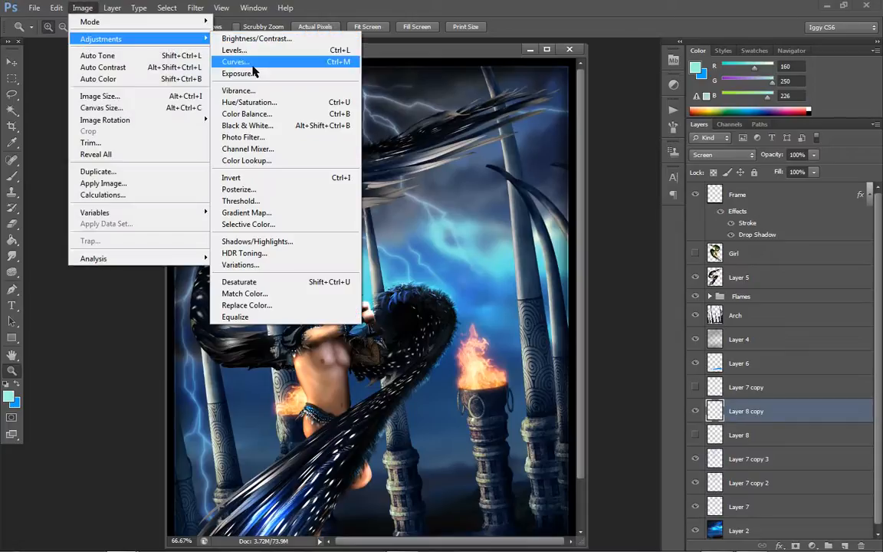
pyautogui.click(250, 102)
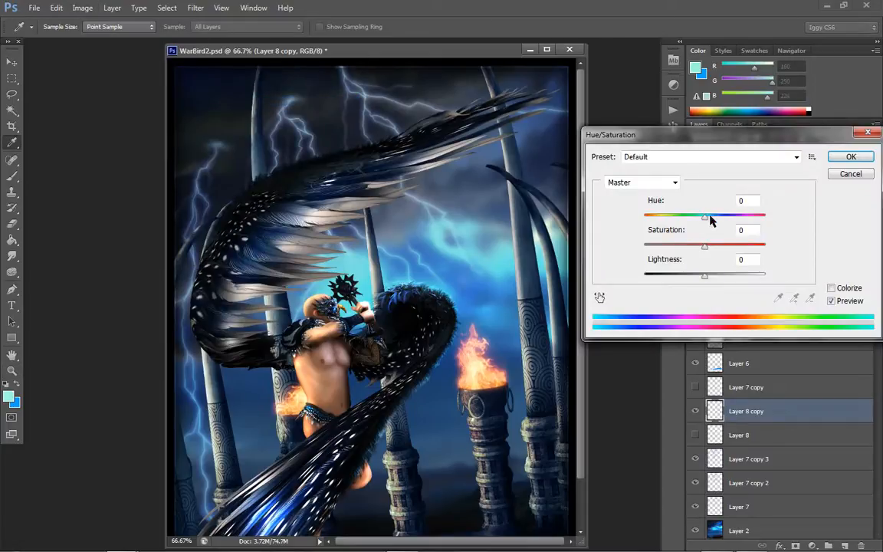
pyautogui.moveTo(711, 221); pyautogui.dragTo(718, 223)
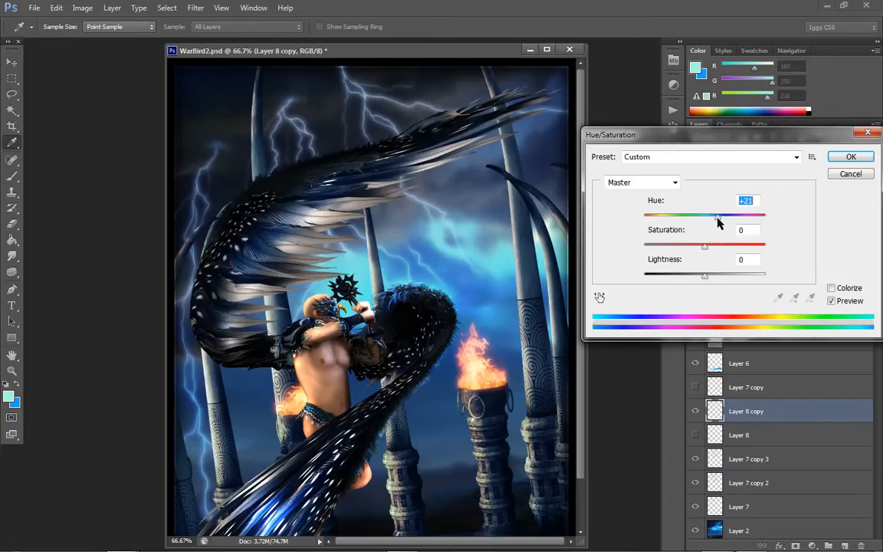
pyautogui.click(852, 158)
pyautogui.press('z')
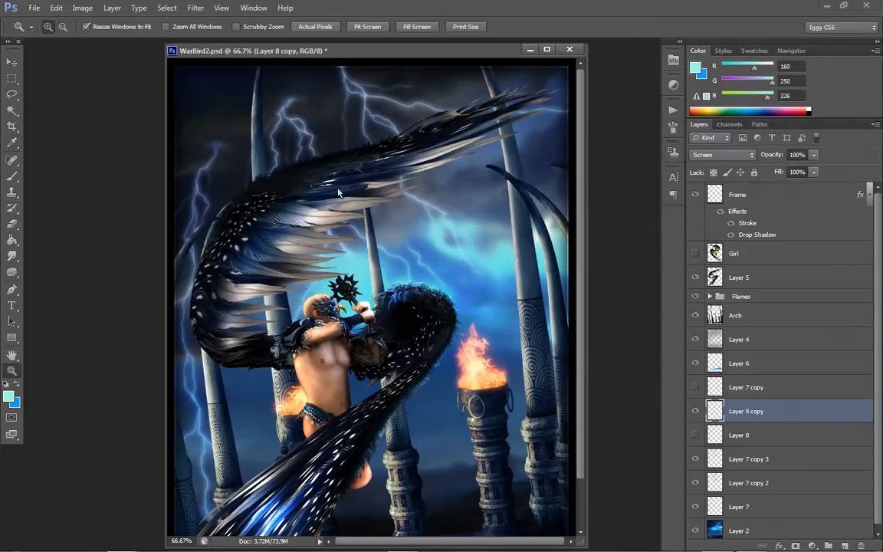
# - Duplicate Layer 8 copy to strengthen the light bursts, and review the painting at 50% and 66.67% zoom
pyautogui.rightClick(338, 192)
pyautogui.click(364, 257)
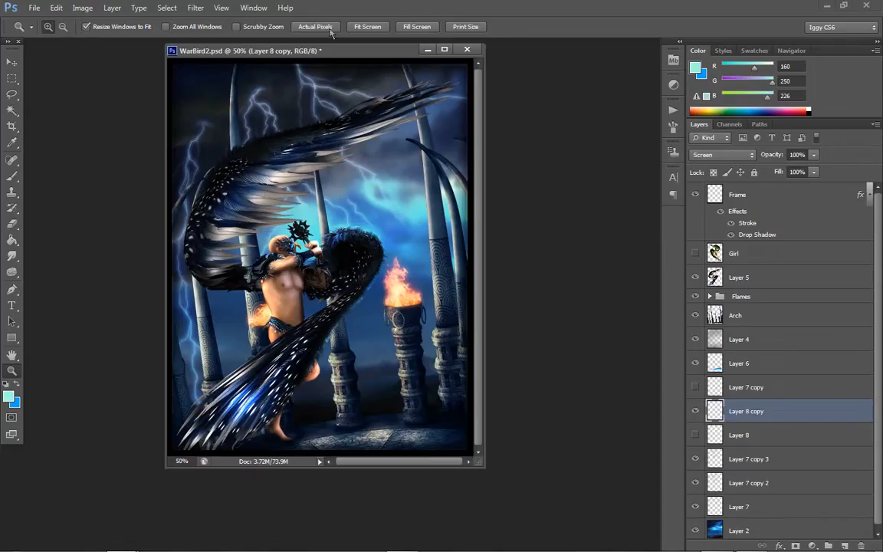
pyautogui.moveTo(312, 52); pyautogui.dragTo(236, 105)
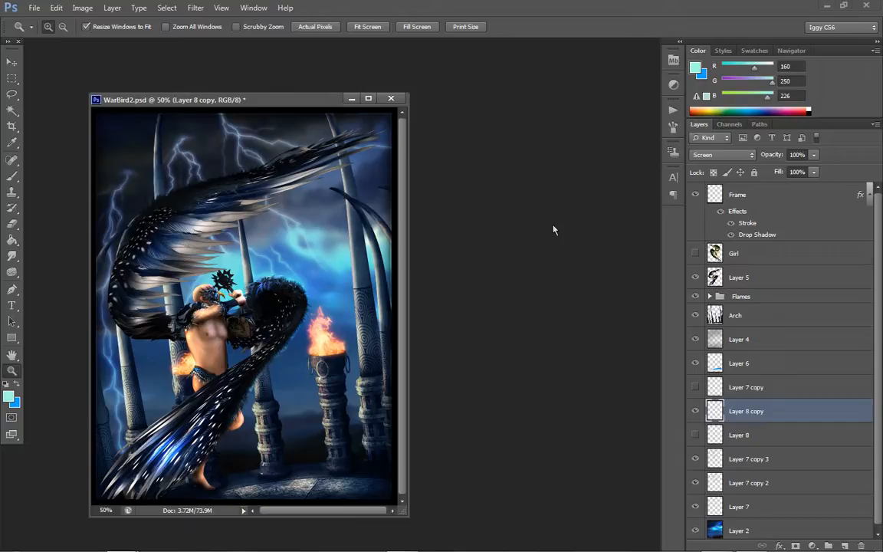
pyautogui.rightClick(777, 422)
pyautogui.click(666, 166)
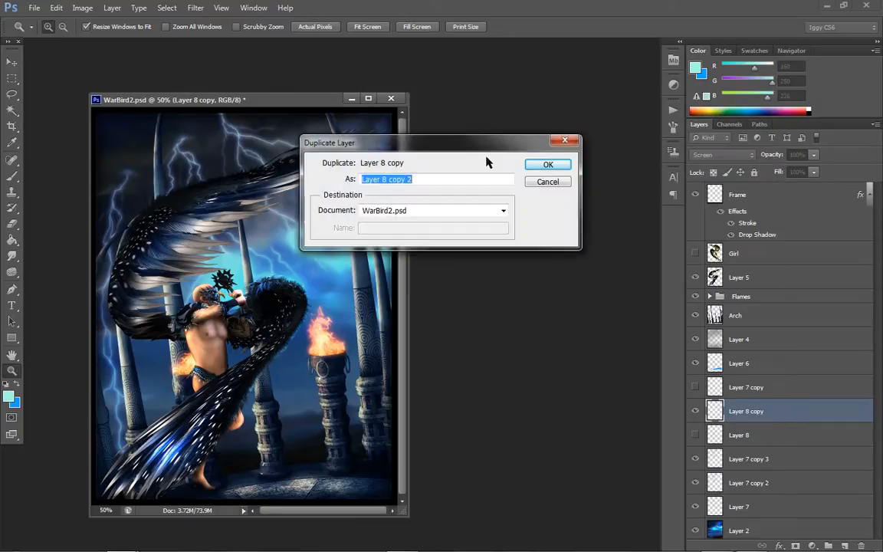
pyautogui.click(546, 165)
pyautogui.click(154, 172)
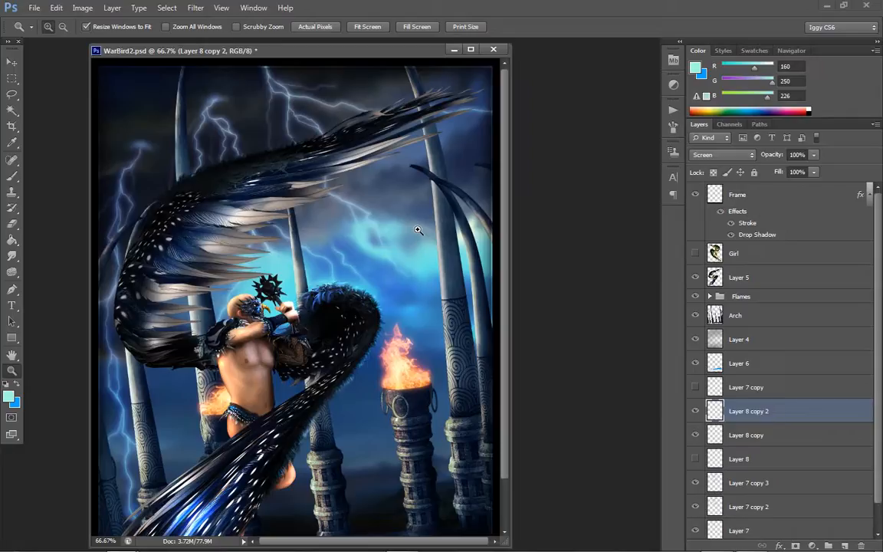
pyautogui.scroll(-2, 172, 207)
pyautogui.rightClick(286, 369)
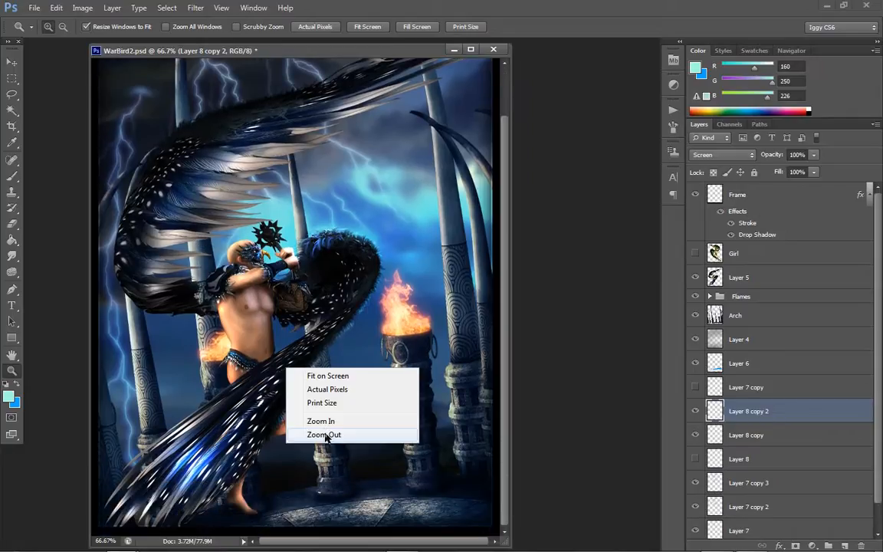
# - Zoom out to 50%, reposition the document window, and create a new layer directly above Layer 5
pyautogui.click(325, 436)
pyautogui.moveTo(255, 56); pyautogui.dragTo(335, 92)
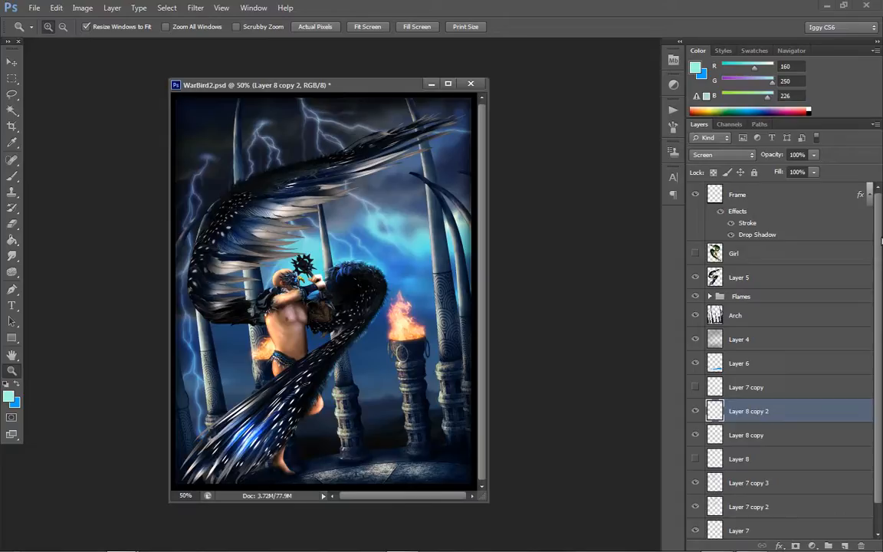
pyautogui.click(747, 274)
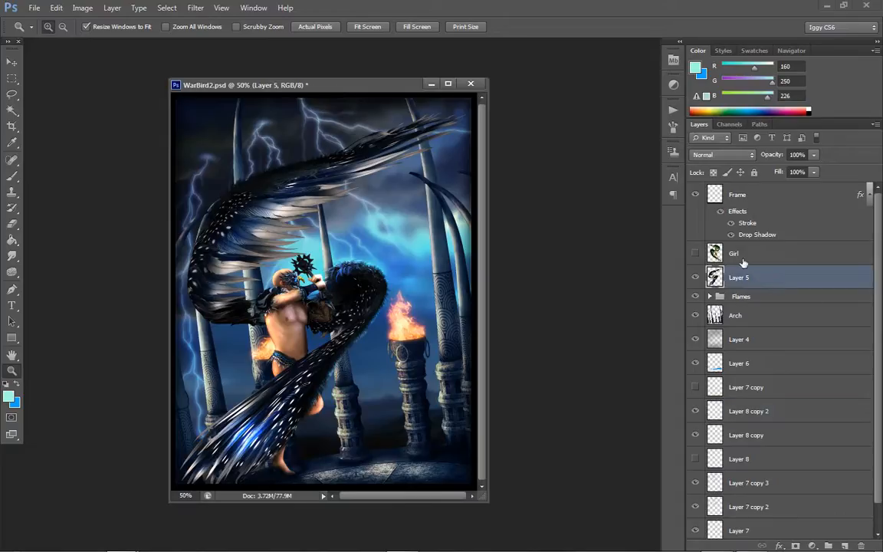
pyautogui.click(112, 8)
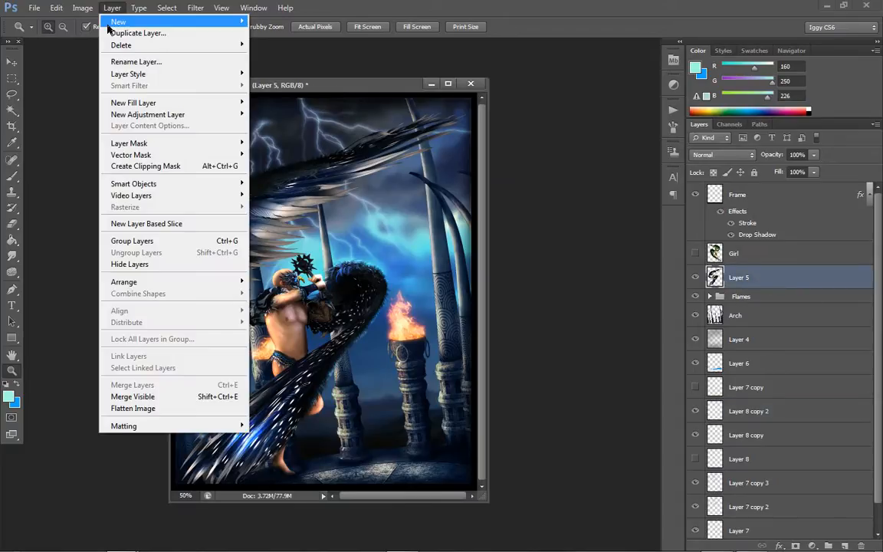
pyautogui.moveTo(108, 23)
pyautogui.click(275, 23)
pyautogui.click(541, 169)
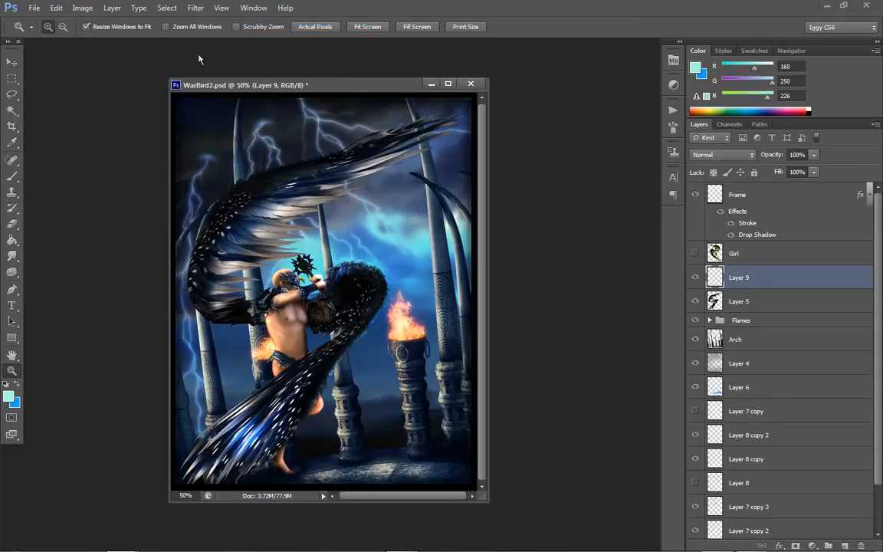
# - Select brush preset 031 at 1510 px for the Brush tool
pyautogui.click(12, 176)
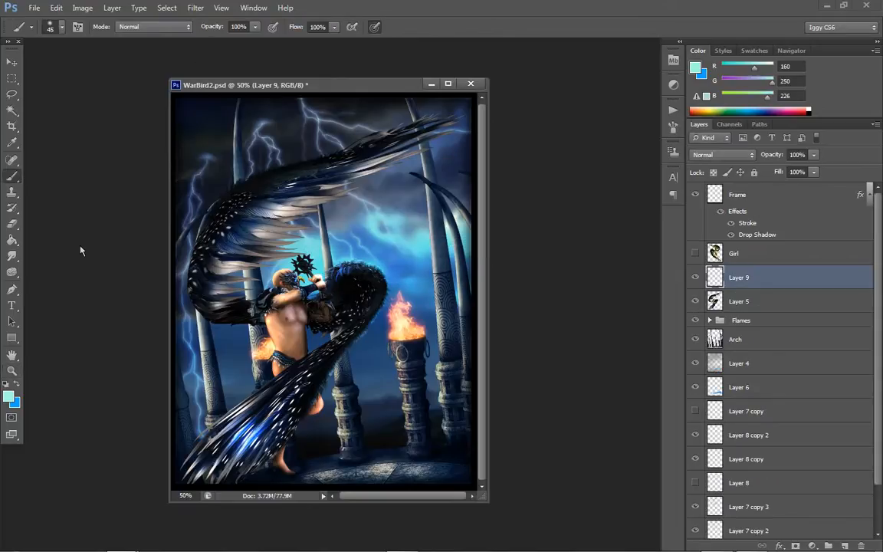
pyautogui.click(62, 28)
pyautogui.scroll(-5, 135, 272)
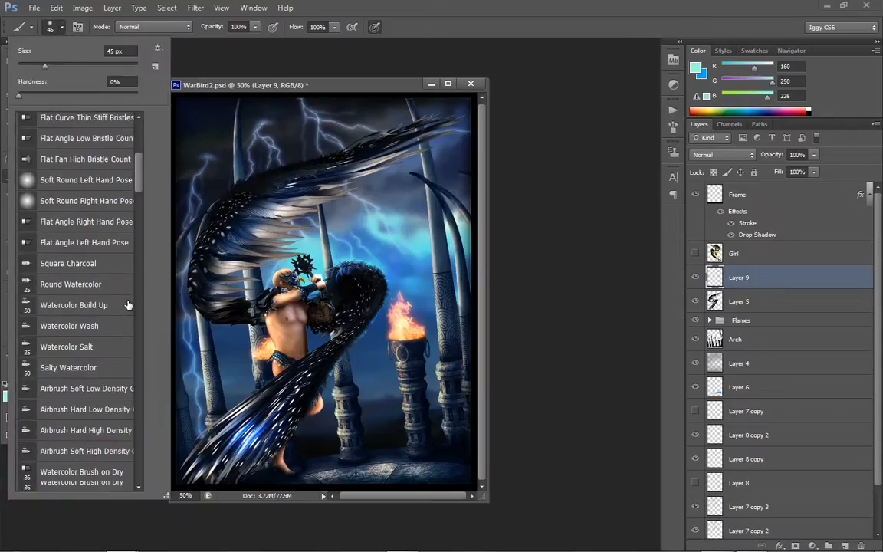
pyautogui.scroll(-10, 128, 305)
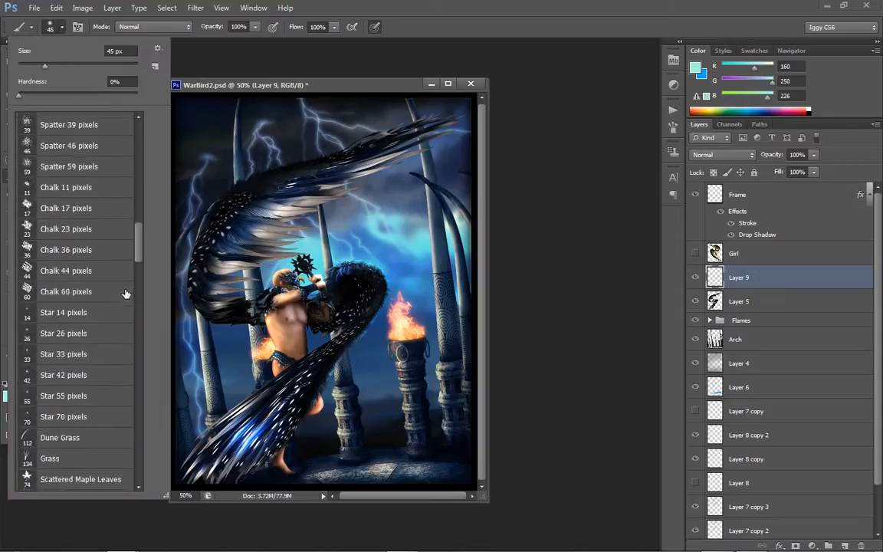
pyautogui.scroll(-3, 126, 292)
pyautogui.scroll(-3, 142, 304)
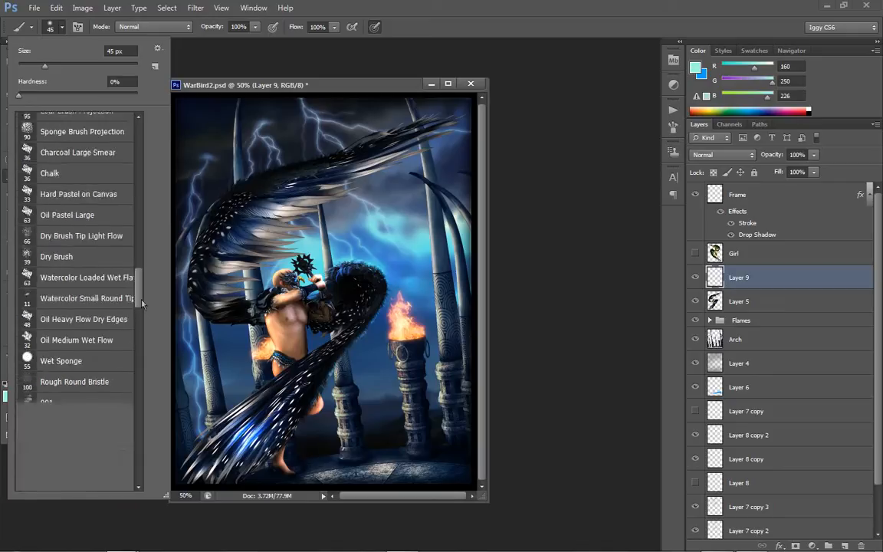
pyautogui.scroll(-10, 114, 337)
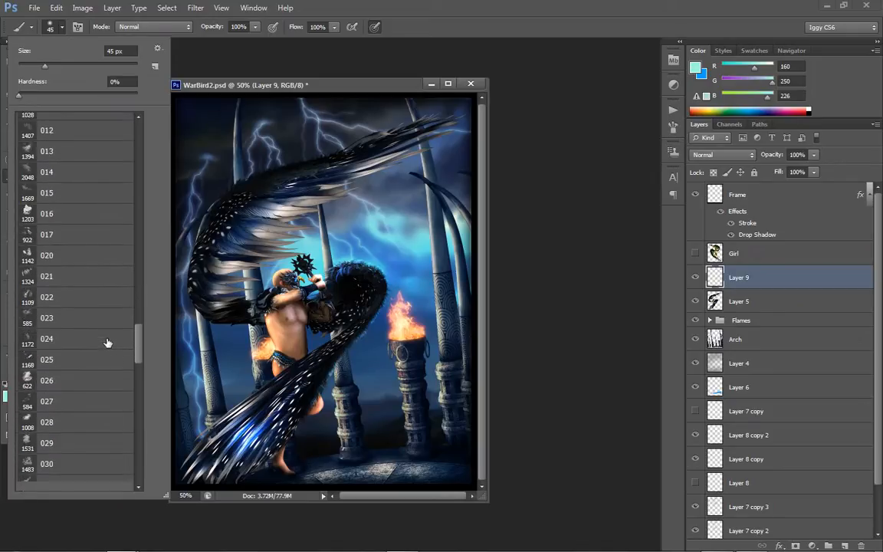
pyautogui.scroll(-3, 107, 343)
pyautogui.click(49, 406)
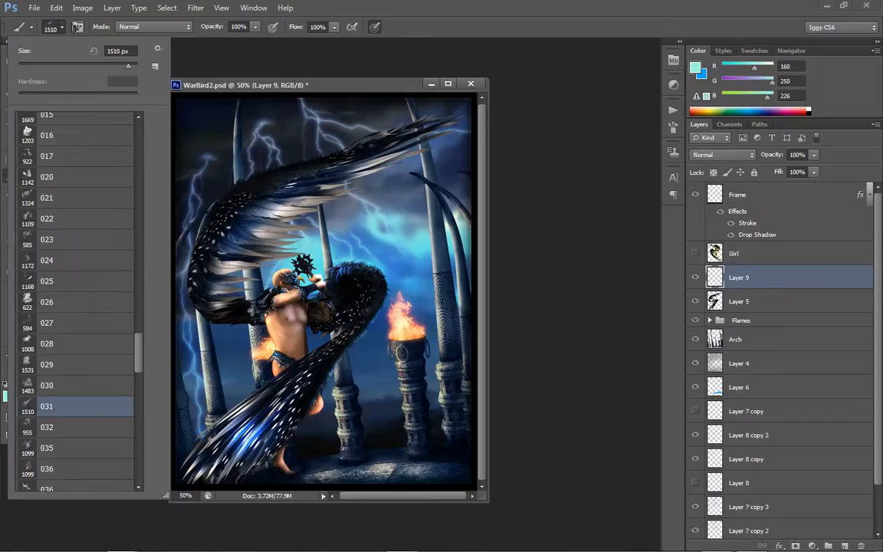
pyautogui.click(57, 27)
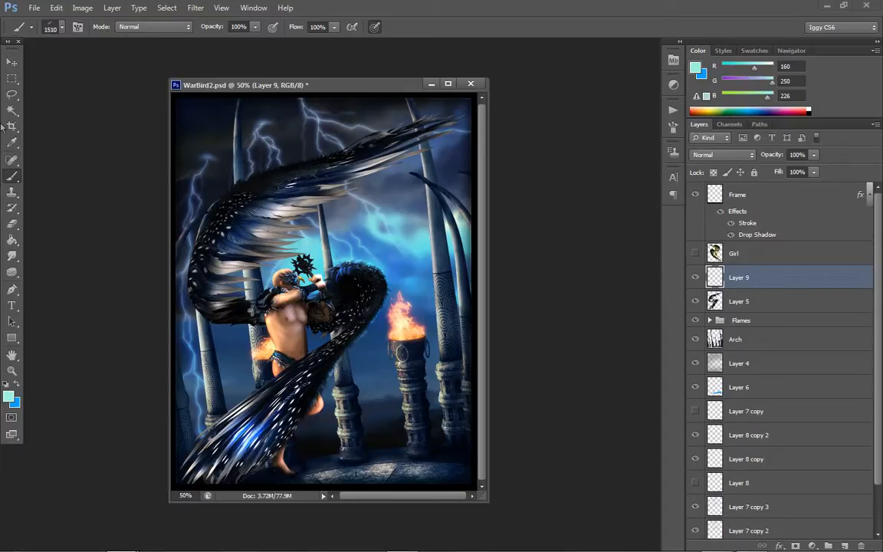
# - Swap the foreground and background colors and try stamping saturated blue mist at 1900 px over the ground, then undo the stamp
pyautogui.click(13, 371)
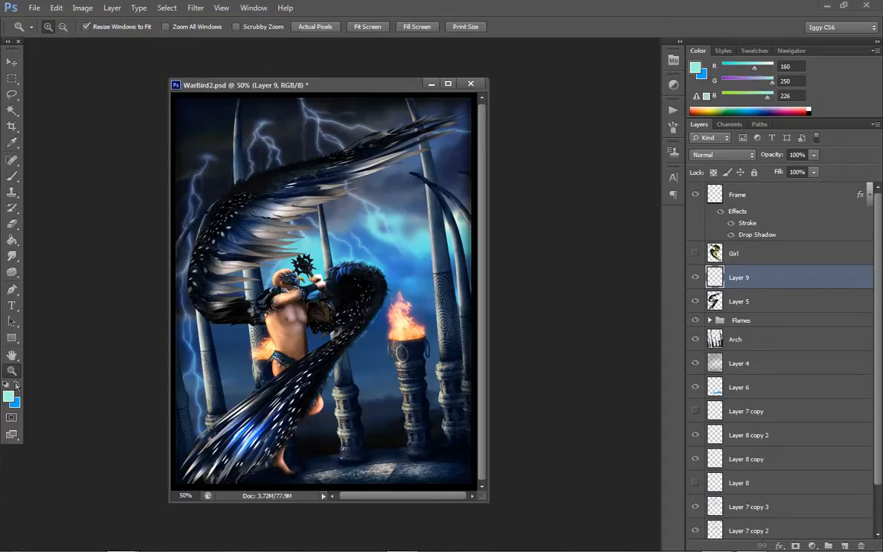
pyautogui.press('x')
pyautogui.click(13, 176)
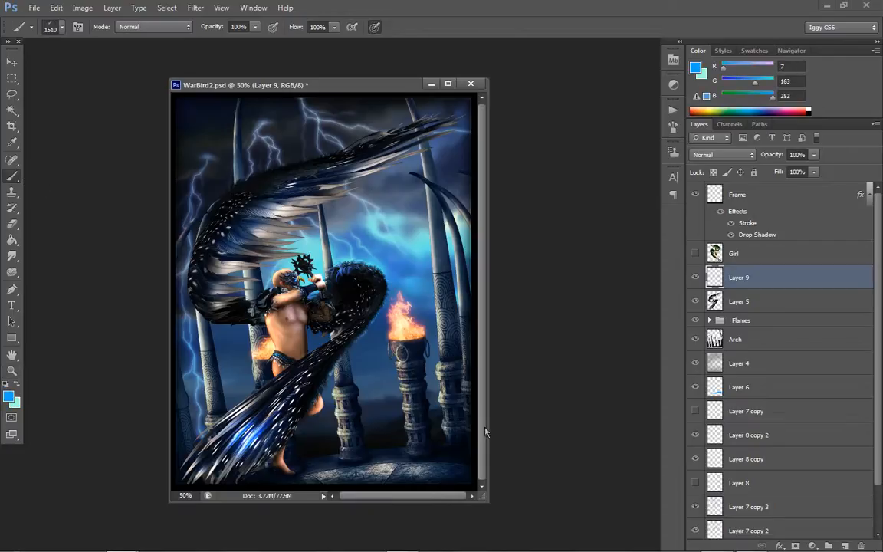
pyautogui.click(287, 320)
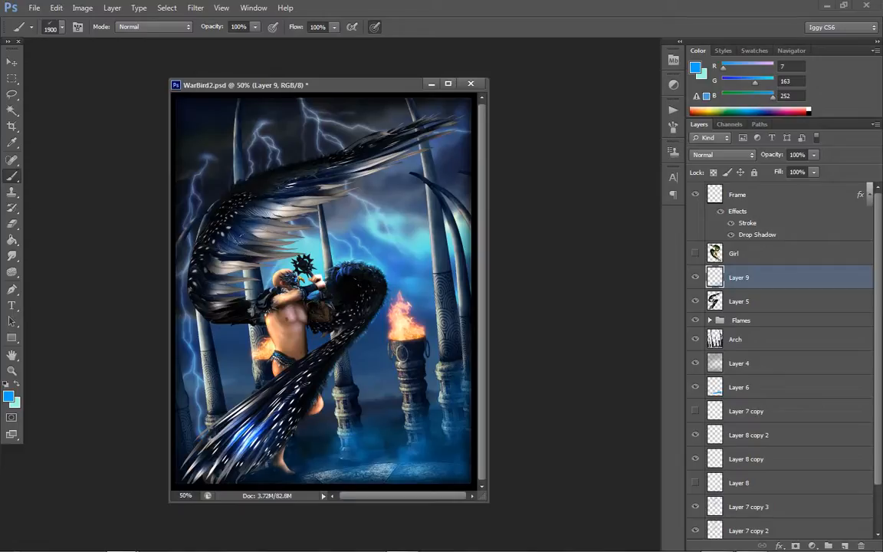
pyautogui.hotkey('ctrl', 'z')
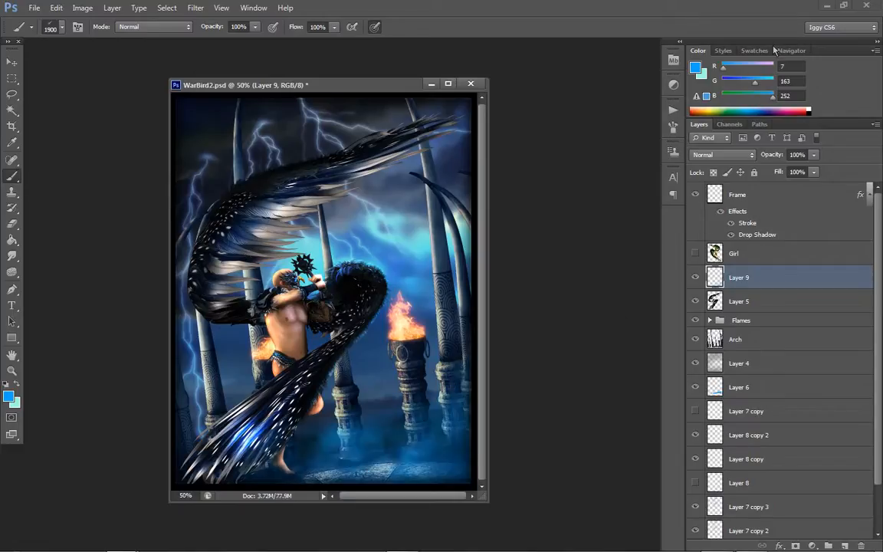
# - Set the foreground color to light blue #aae0ff and stamp 1900 px mist over the ground and column bases
pyautogui.click(695, 68)
pyautogui.click(569, 230)
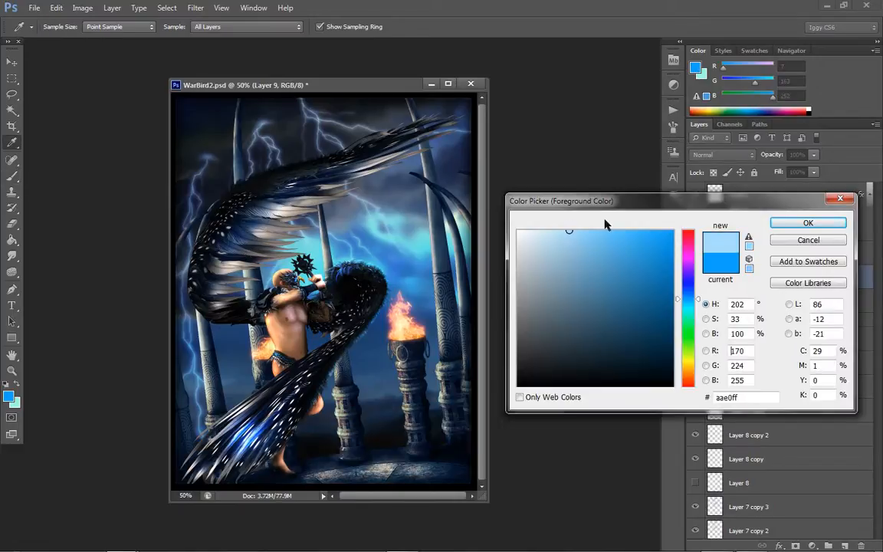
pyautogui.click(778, 222)
pyautogui.click(341, 429)
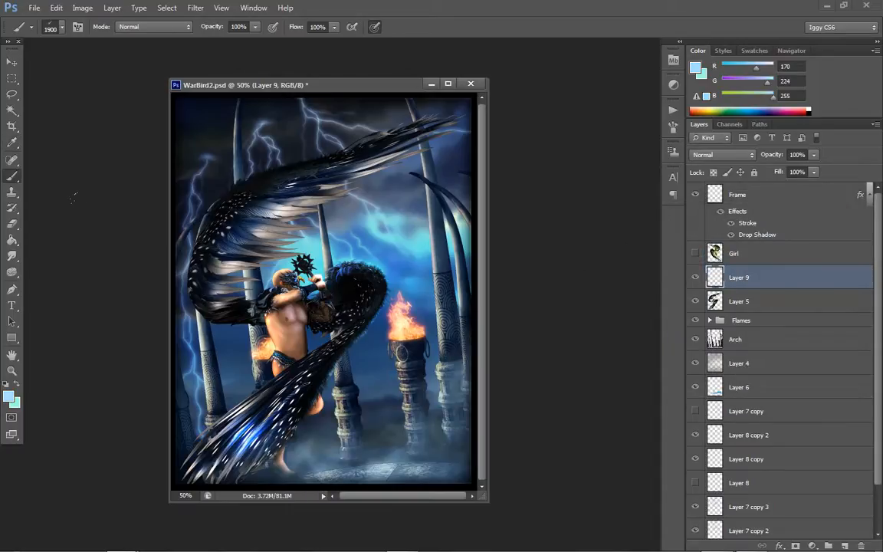
pyautogui.hotkey('ctrl', 'z')
pyautogui.hotkey('ctrl', 'z')
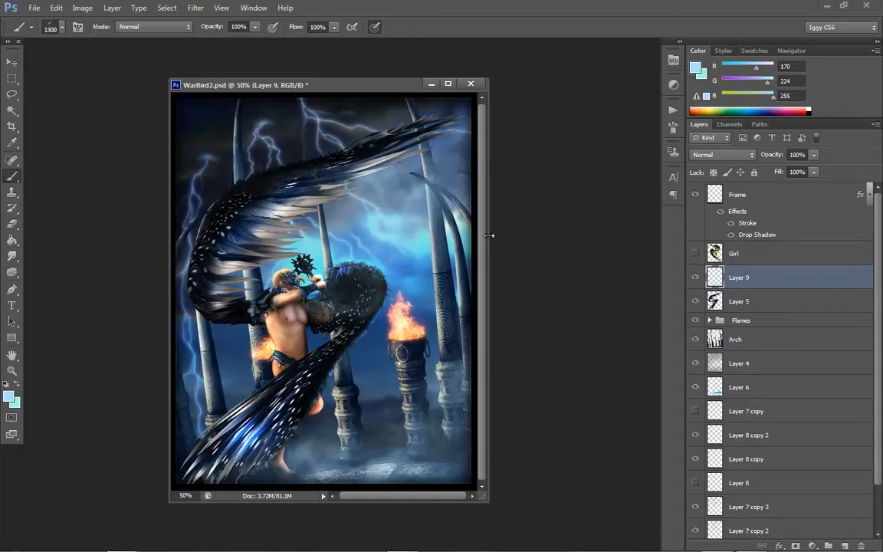
# - Try adding 1300 px mist over the right-hand columns and the curled wing, undoing each stamp
pyautogui.hotkey('ctrl', 'z')
pyautogui.click(402, 327)
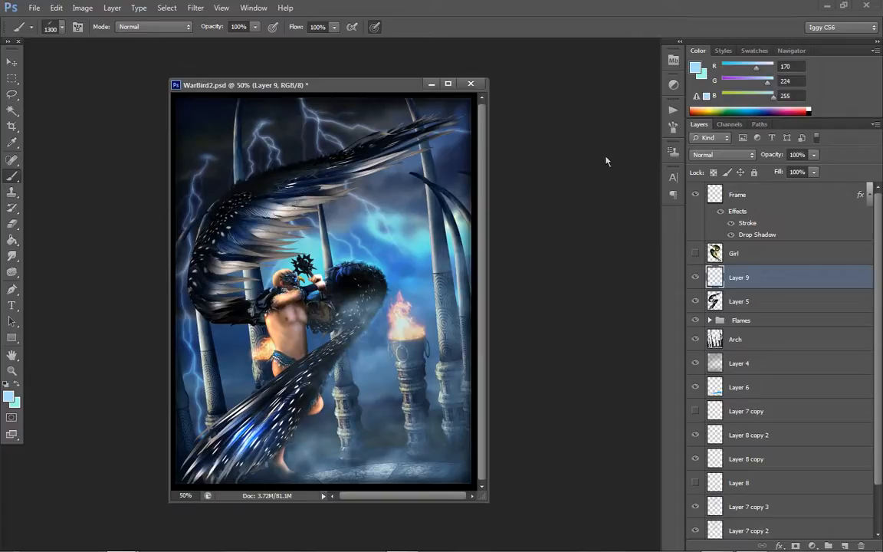
pyautogui.hotkey('ctrl', 'z')
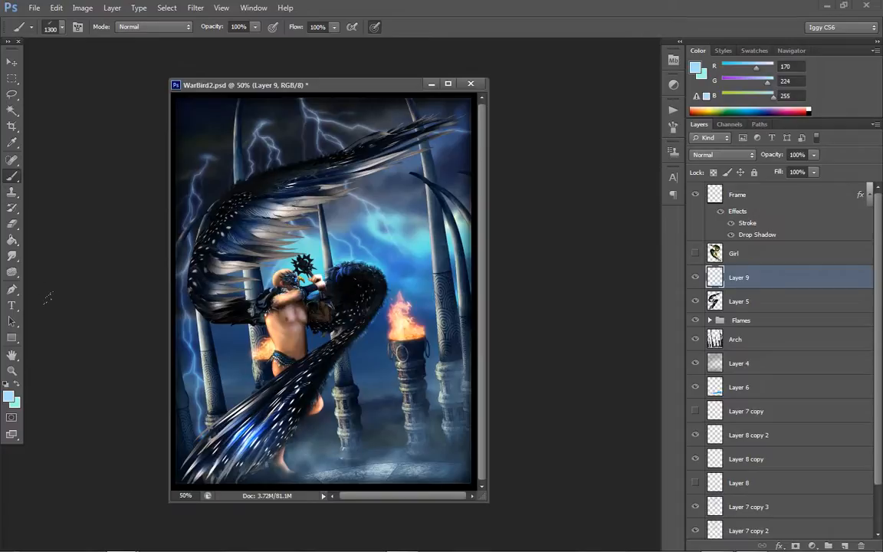
# - Flip the brush tip horizontally and stamp mist over the lower-left ground and the lower wing
pyautogui.click(672, 112)
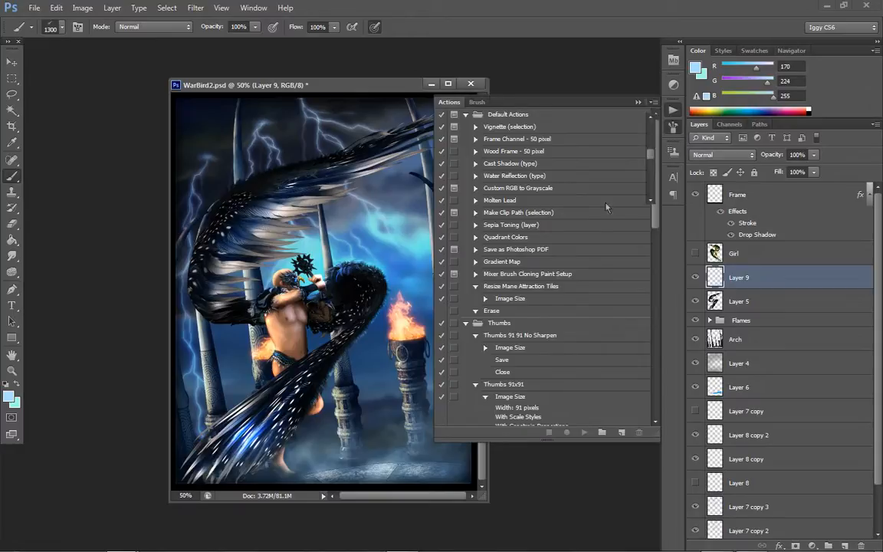
pyautogui.press('F5')
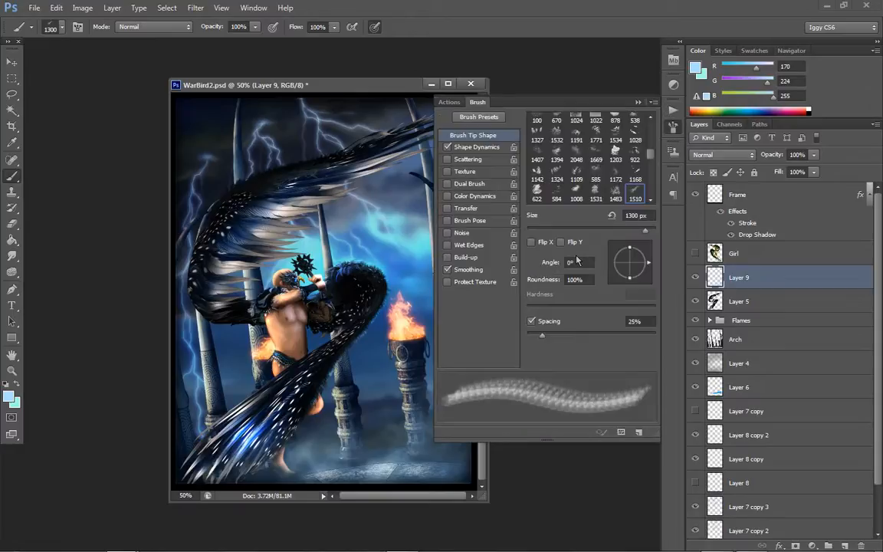
pyautogui.click(531, 243)
pyautogui.click(78, 218)
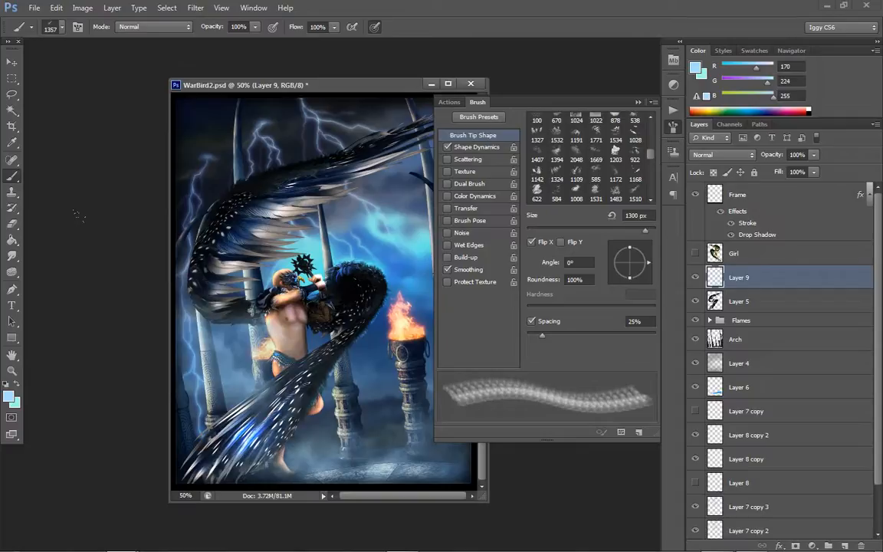
pyautogui.press('F5')
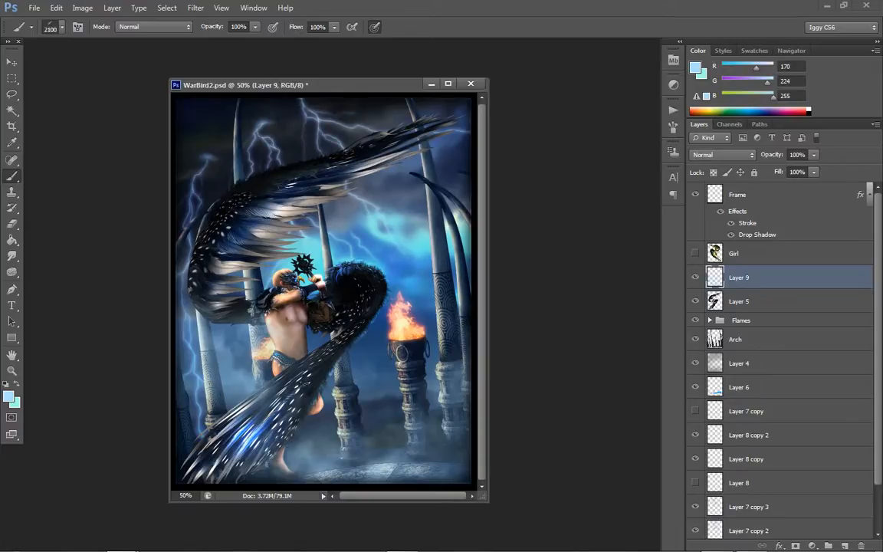
# - Try 1500 px mist stamps across the sky and upper wing, undoing each attempt
pyautogui.hotkey('ctrl', 'z')
pyautogui.hotkey('ctrl', 'z')
pyautogui.hotkey('ctrl', 'z')
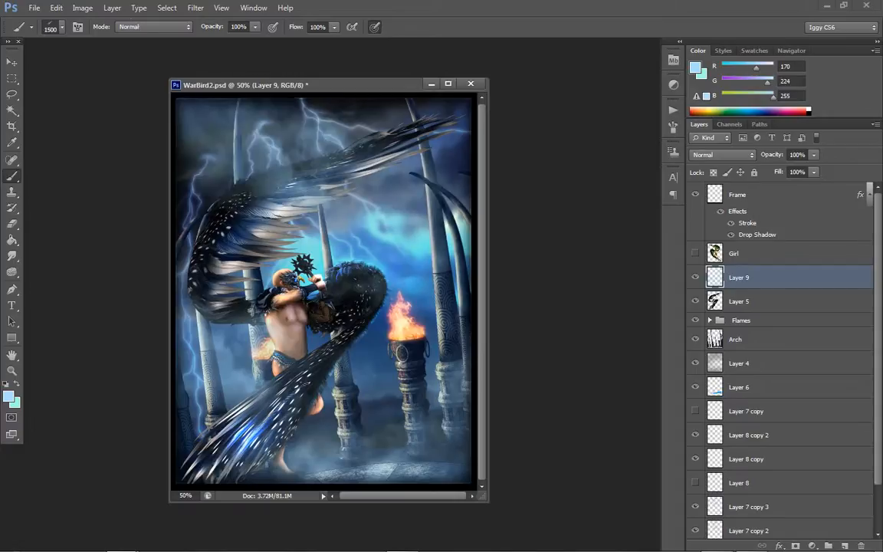
pyautogui.hotkey('ctrl', 'z')
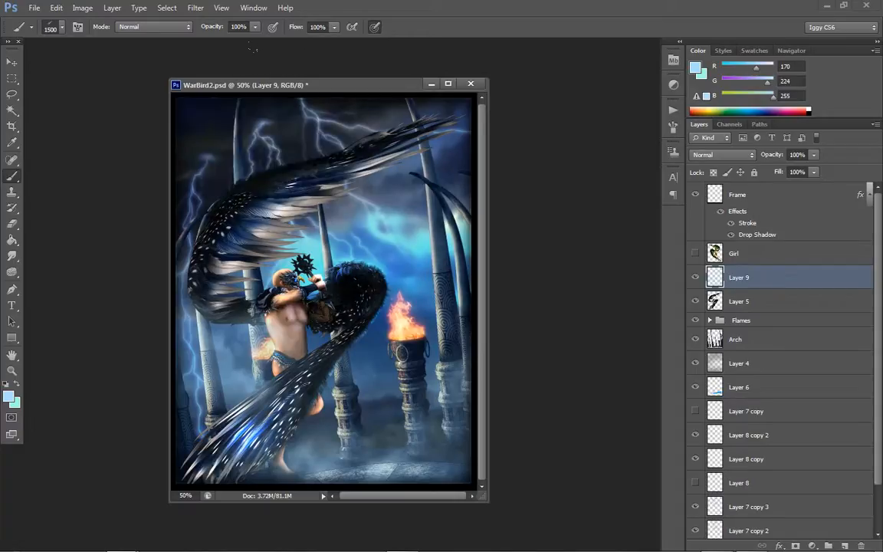
pyautogui.hotkey('ctrl', 'z')
pyautogui.hotkey('ctrl', 'z')
pyautogui.hotkey('ctrl', 'z')
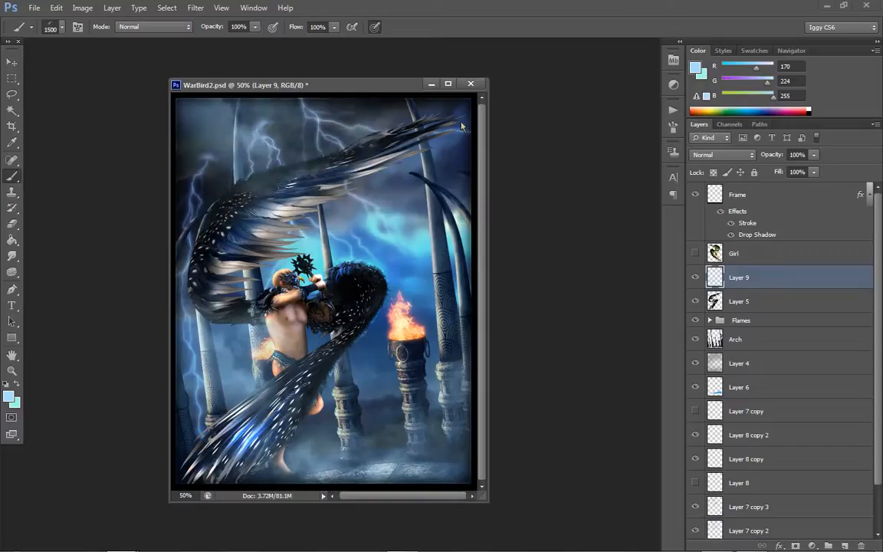
pyautogui.hotkey('ctrl', 'z')
# - Try smaller 1000 px mist stamps over the wing's bend and its upper tip, undoing each one
pyautogui.hotkey('ctrl', 'z')
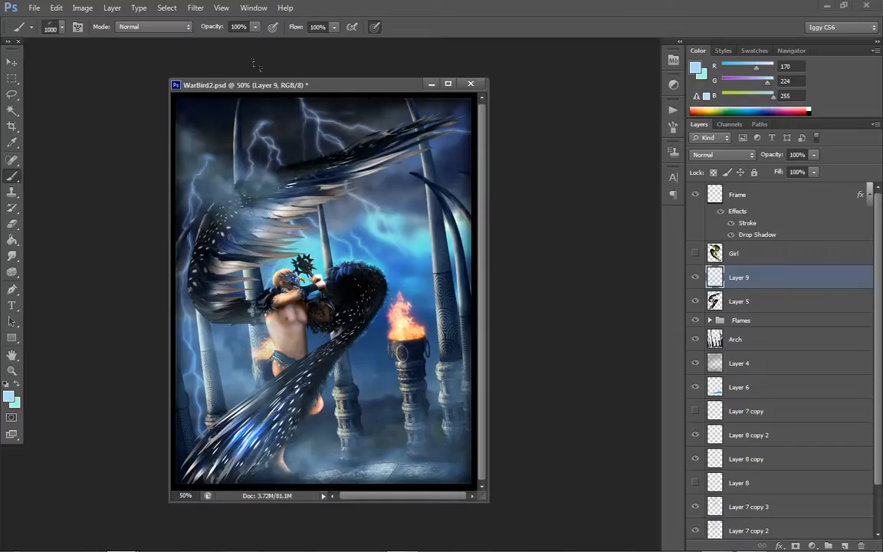
pyautogui.hotkey('ctrl', 'z')
pyautogui.hotkey('ctrl', 'z')
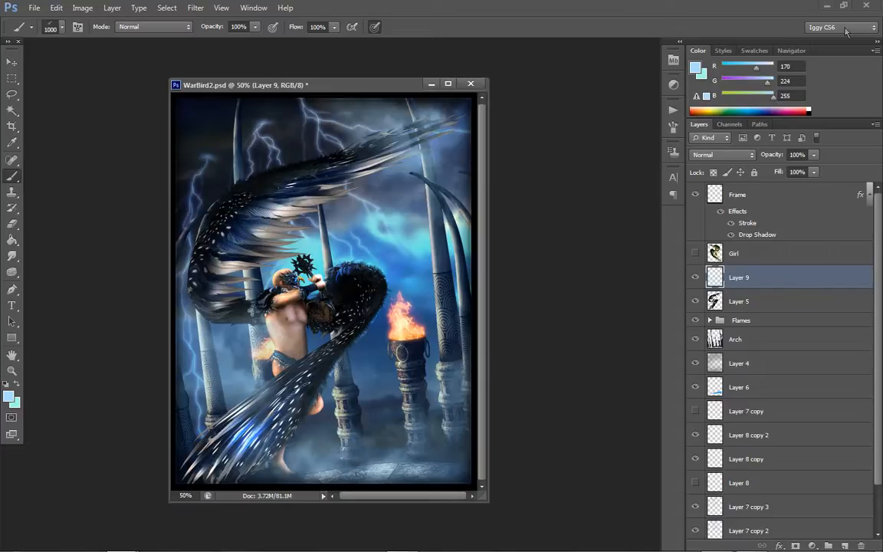
pyautogui.hotkey('ctrl', 'z')
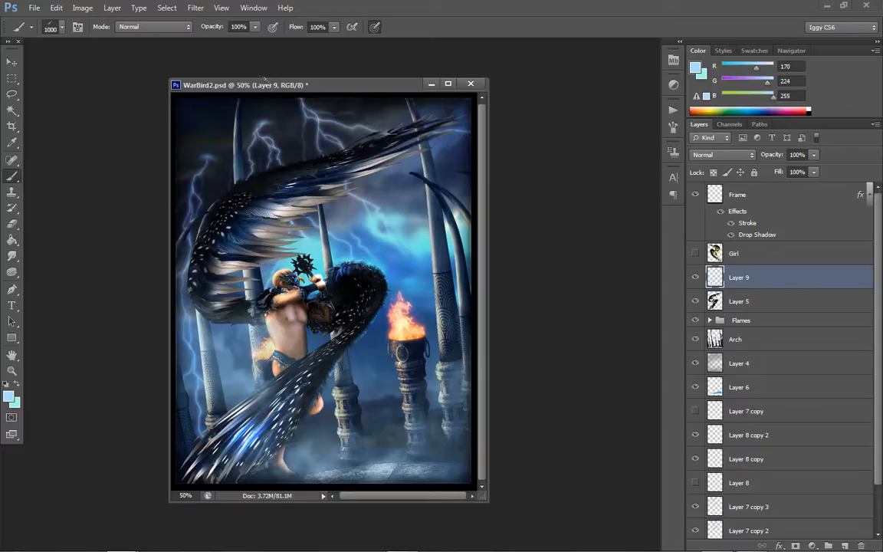
# - Stamp 1600 px mist across the sky and upper wing, lower Layer 9's opacity to 59%, and inspect it at 66.67% zoom
pyautogui.hotkey('ctrl', 'z')
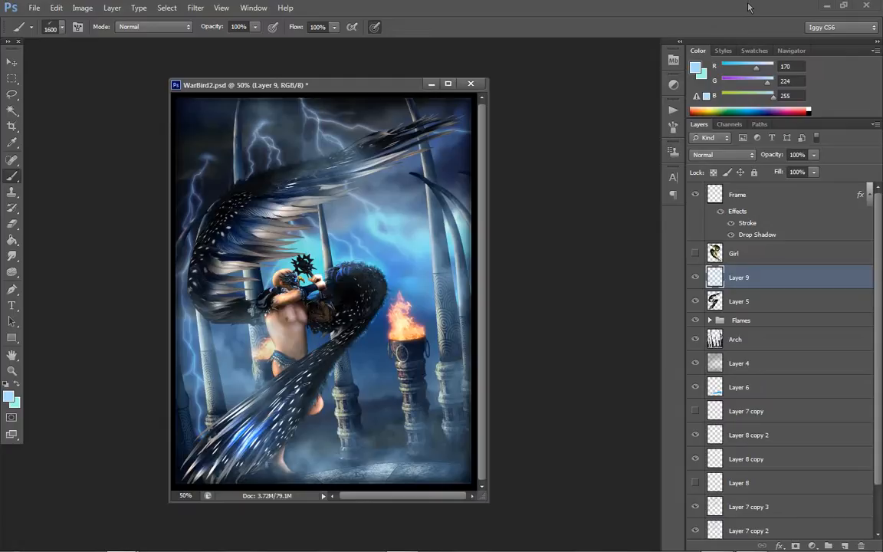
pyautogui.hotkey('ctrl', 'z')
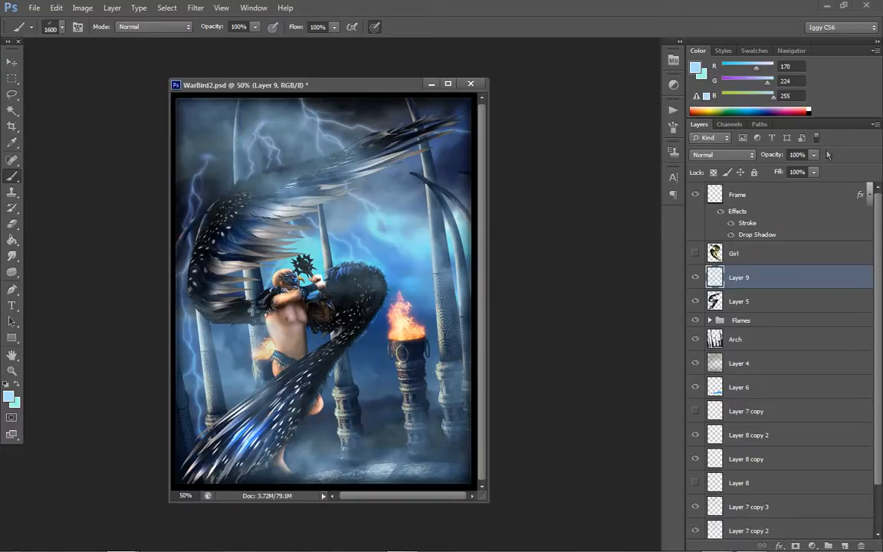
pyautogui.moveTo(814, 154); pyautogui.dragTo(797, 171)
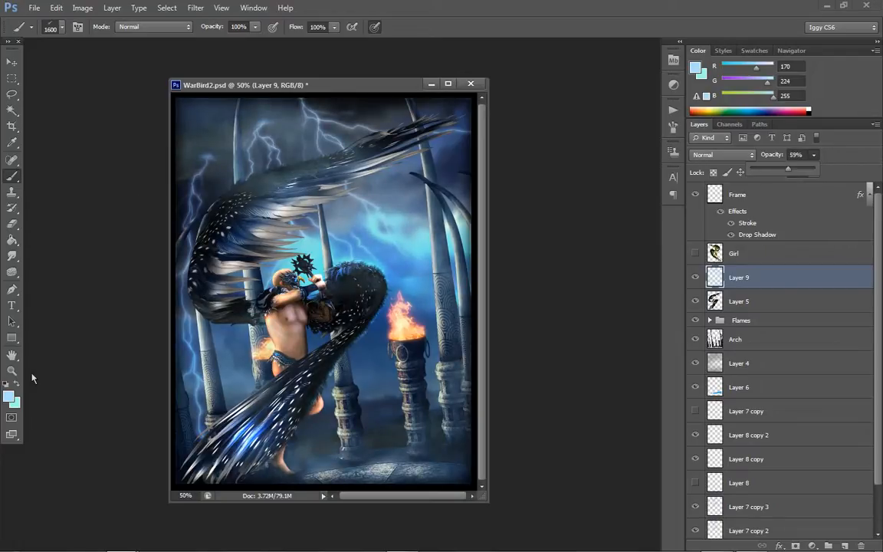
pyautogui.click(12, 370)
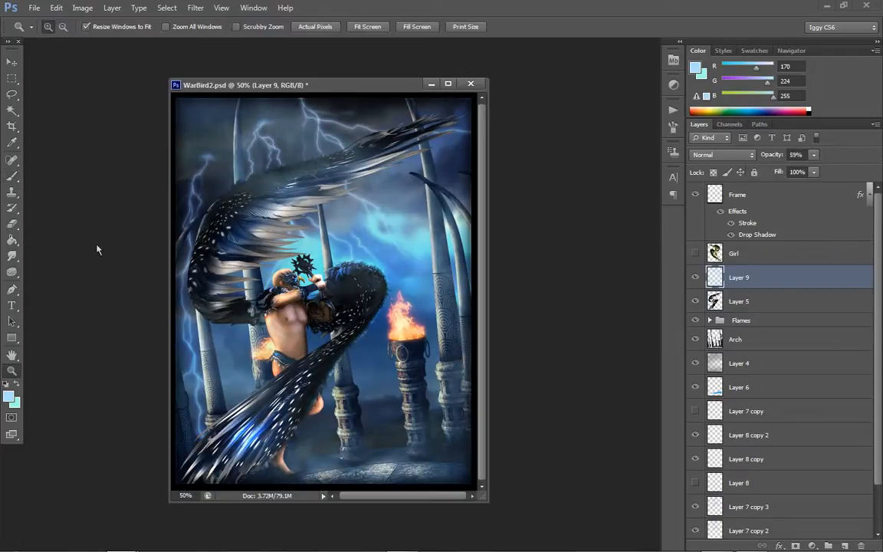
pyautogui.click(287, 223)
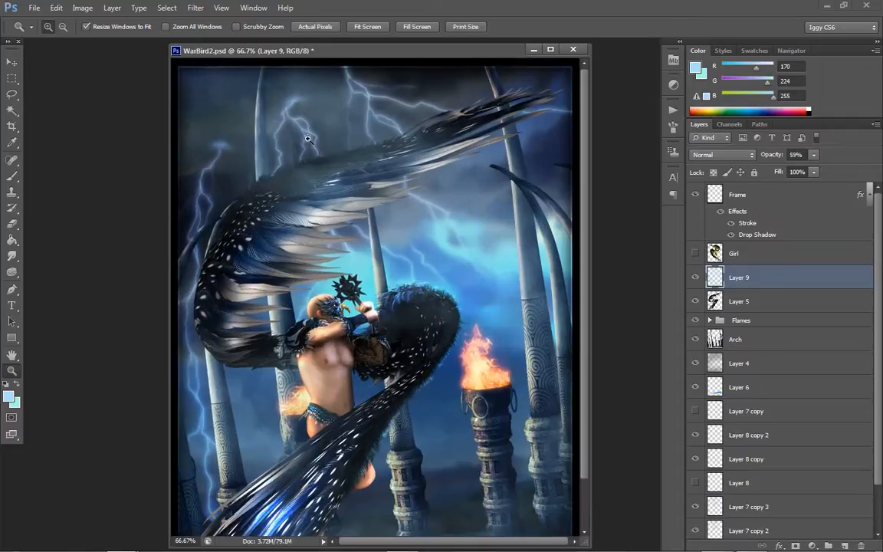
# - Partly erase Layer 9's mist over the upper wing and sky using a 400 px eraser at 48% opacity
pyautogui.click(12, 222)
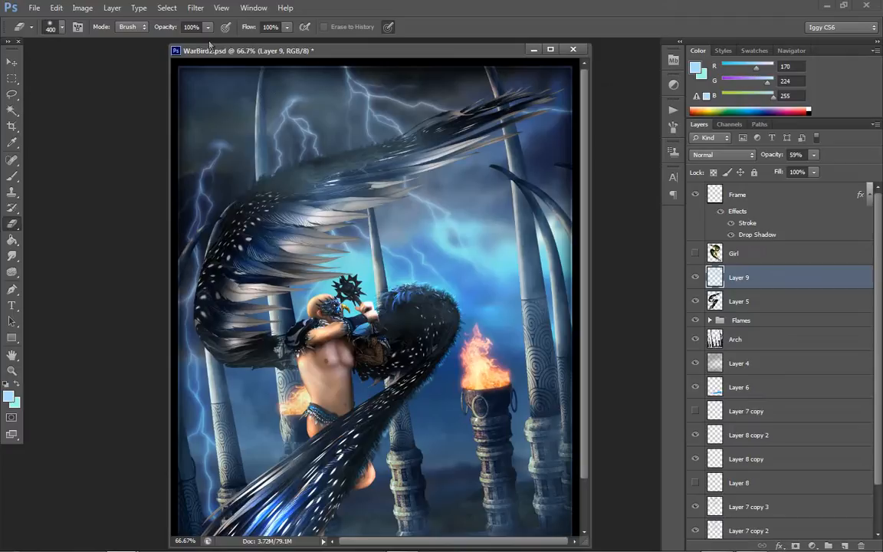
pyautogui.moveTo(207, 27)
pyautogui.mouseDown()
pyautogui.moveTo(187, 24)
pyautogui.moveTo(176, 41)
pyautogui.mouseUp()
pyautogui.click(289, 157)
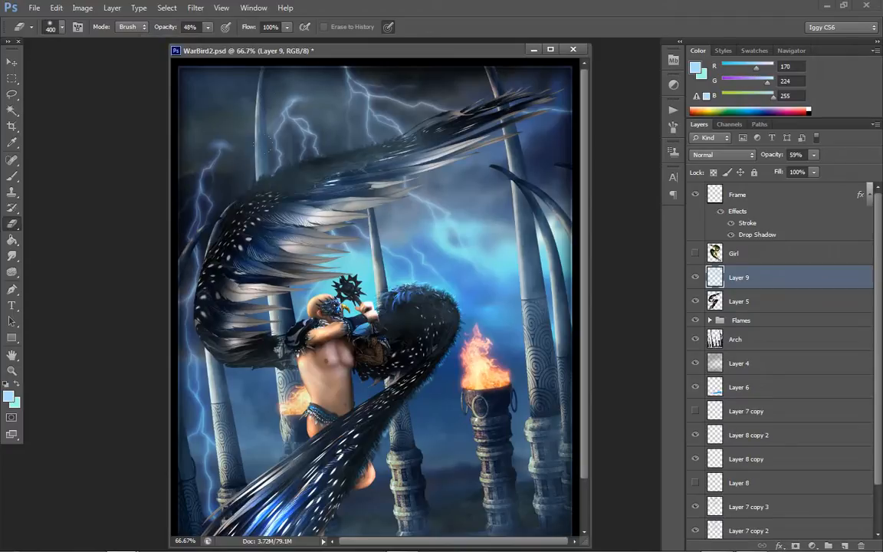
pyautogui.click(256, 156)
pyautogui.click(333, 145)
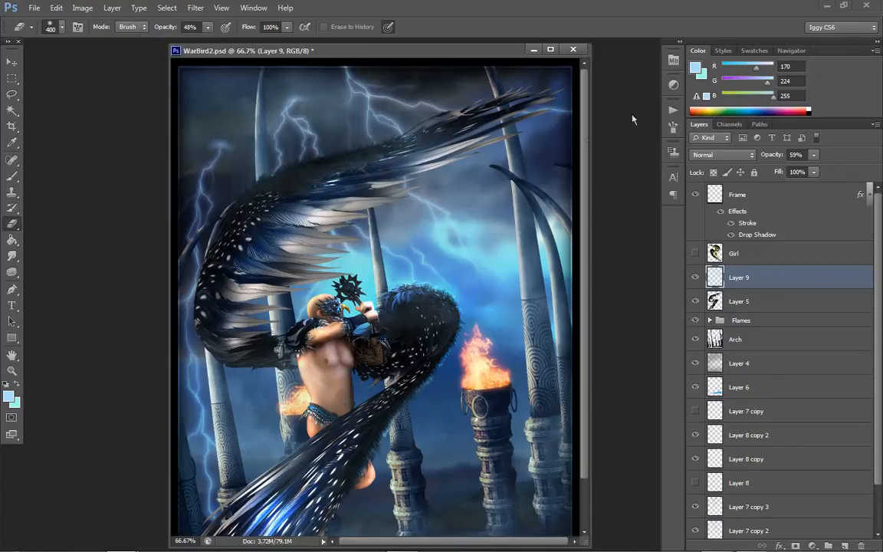
pyautogui.click(142, 87)
pyautogui.click(144, 83)
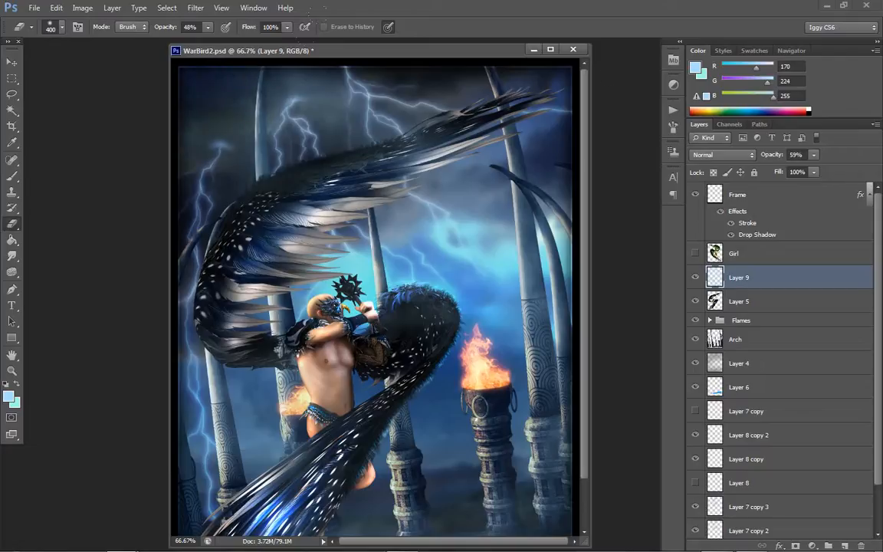
pyautogui.click(314, 103)
pyautogui.click(372, 127)
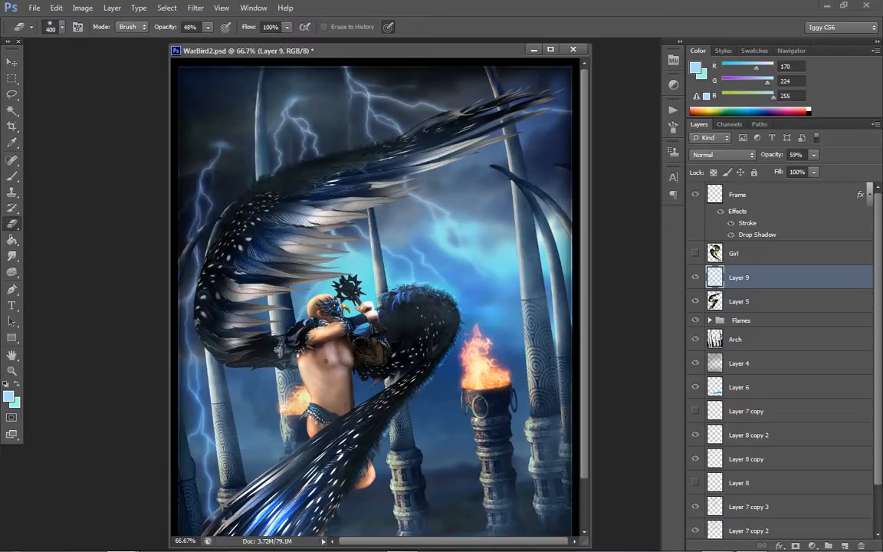
# - Fit the whole painting in view and add a new empty layer in Normal mode above Layer 9
pyautogui.scroll(-2, 375, 297)
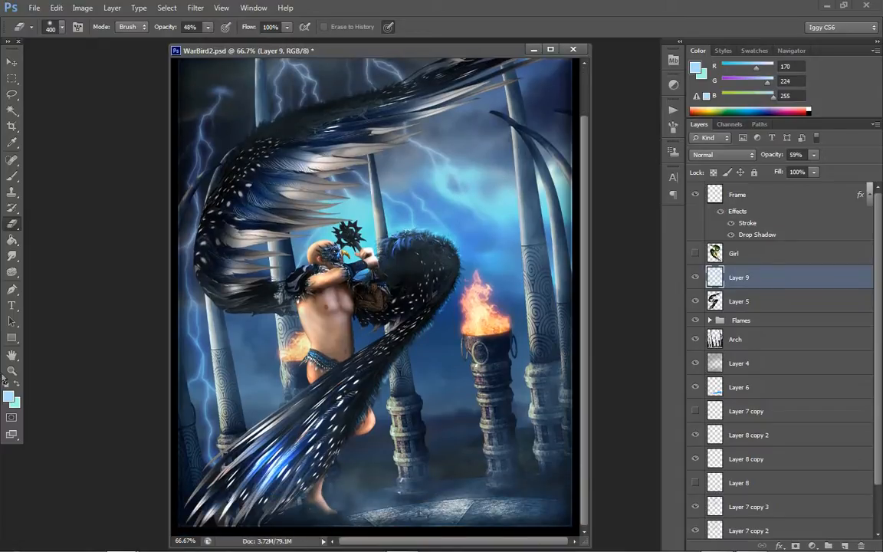
pyautogui.click(12, 370)
pyautogui.rightClick(322, 302)
pyautogui.click(399, 351)
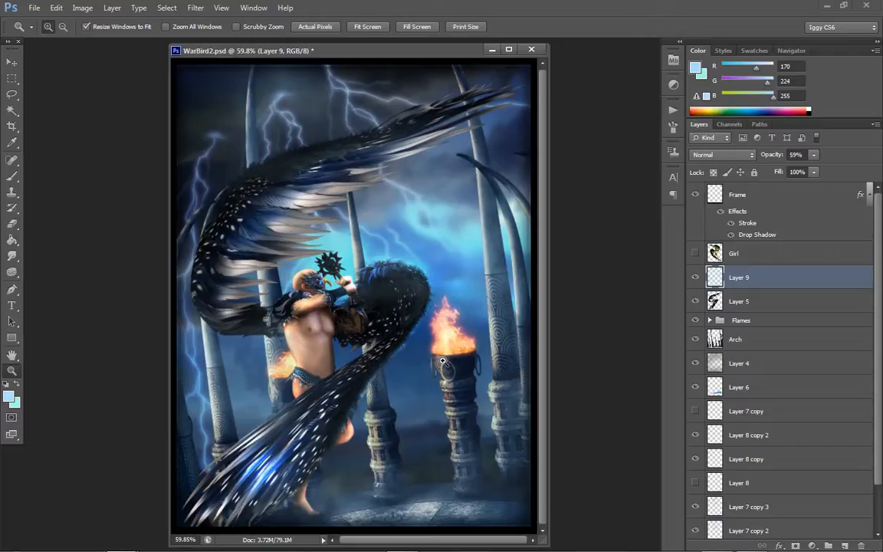
pyautogui.click(113, 8)
pyautogui.moveTo(215, 22)
pyautogui.click(349, 23)
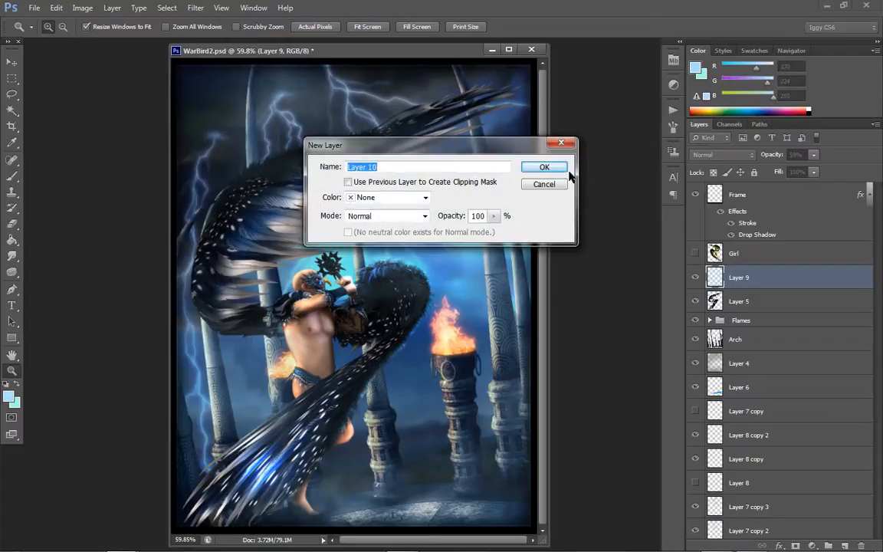
pyautogui.click(545, 168)
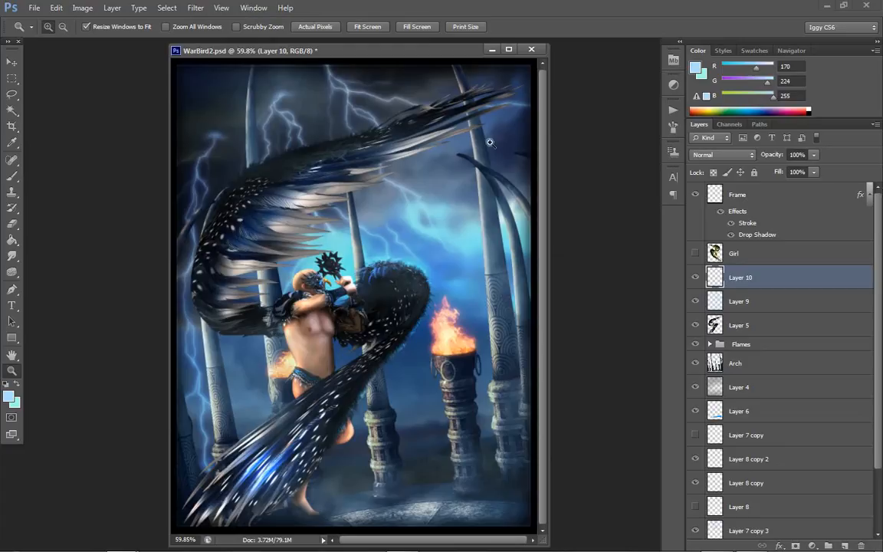
# - Set the brush to the Hard Round tip at 7 px
pyautogui.click(13, 176)
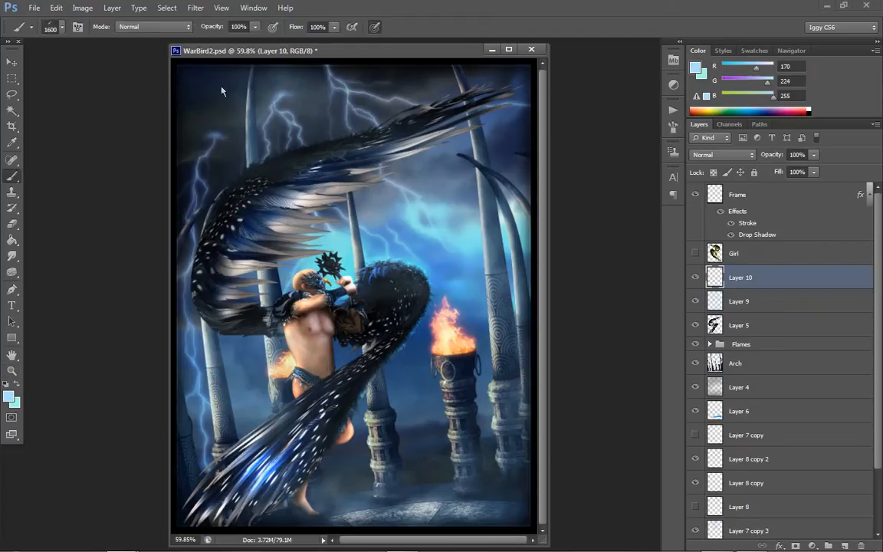
pyautogui.click(55, 29)
pyautogui.moveTo(138, 352); pyautogui.dragTo(138, 131)
pyautogui.click(47, 144)
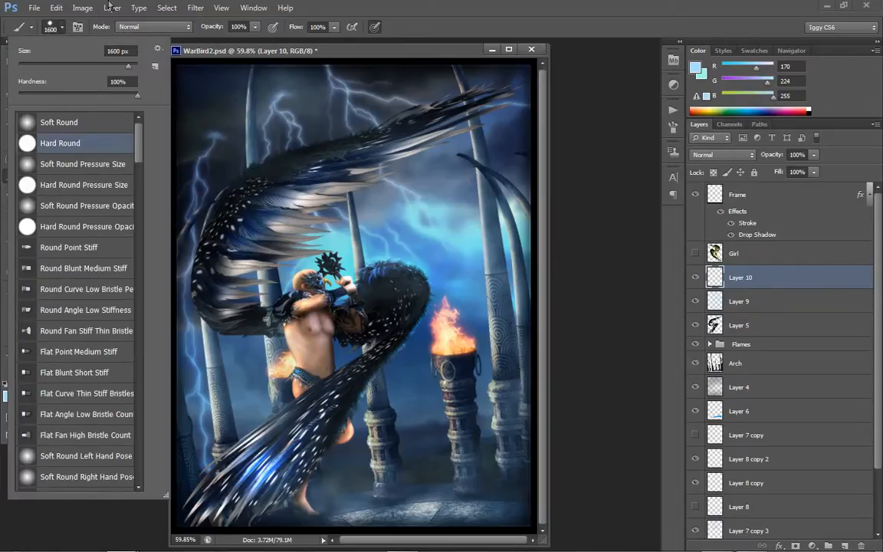
pyautogui.moveTo(27, 66); pyautogui.dragTo(23, 69)
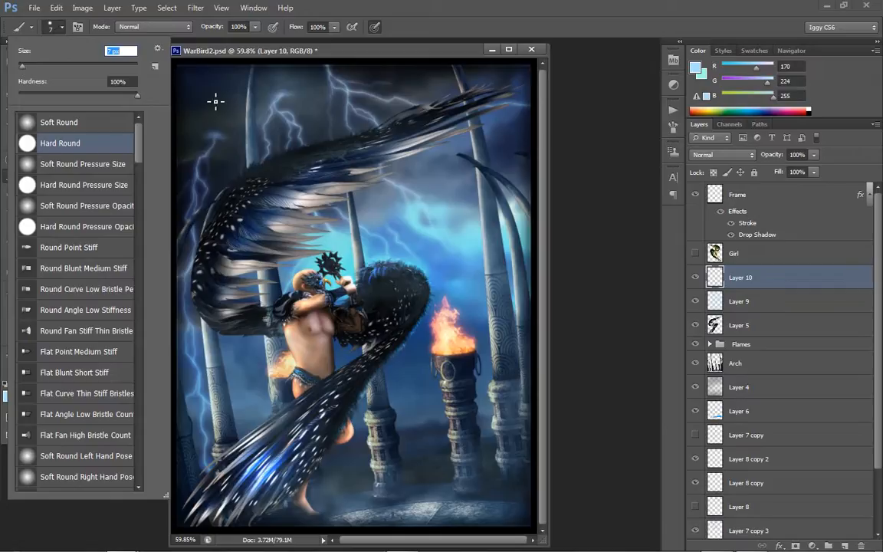
pyautogui.press('Return')
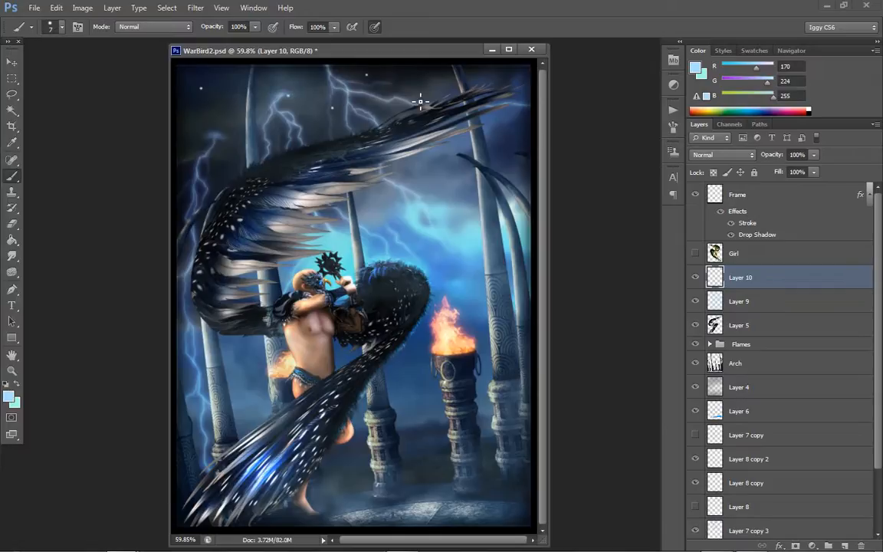
# - Scatter small light-blue dots across the sky, wings and pillars on the new layer
pyautogui.click(417, 98)
pyautogui.click(507, 139)
pyautogui.click(437, 182)
pyautogui.click(494, 207)
# - Apply a Motion Blur at a -63° angle with a shortened distance to turn the dots into slanted rain streaks
pyautogui.click(197, 10)
pyautogui.moveTo(225, 136)
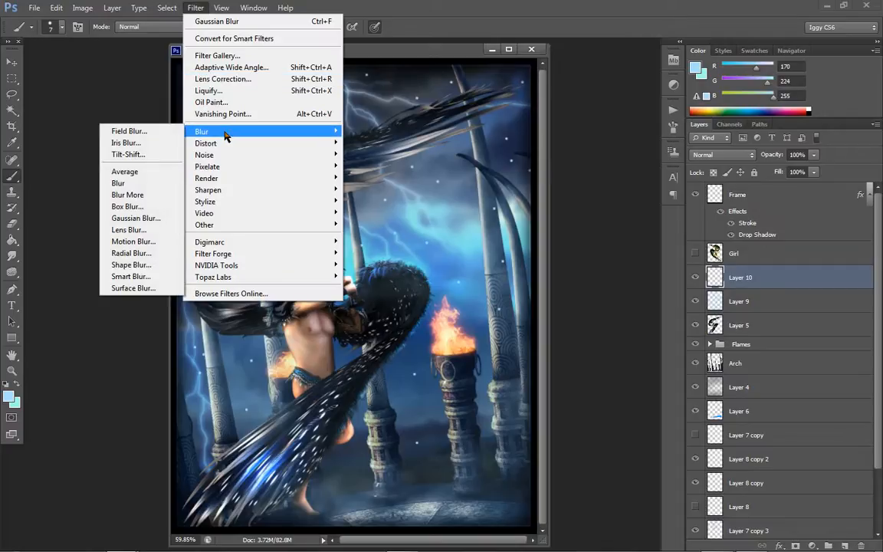
pyautogui.click(132, 242)
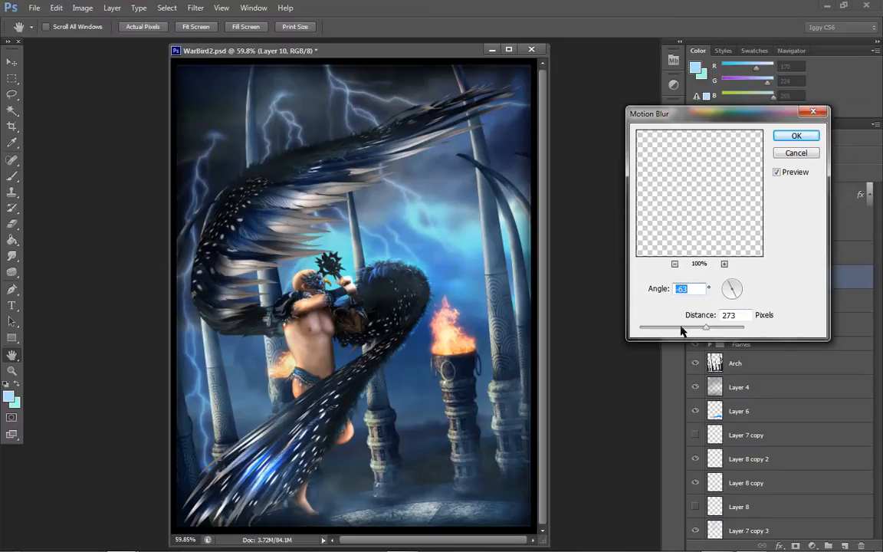
pyautogui.moveTo(705, 327); pyautogui.dragTo(680, 331)
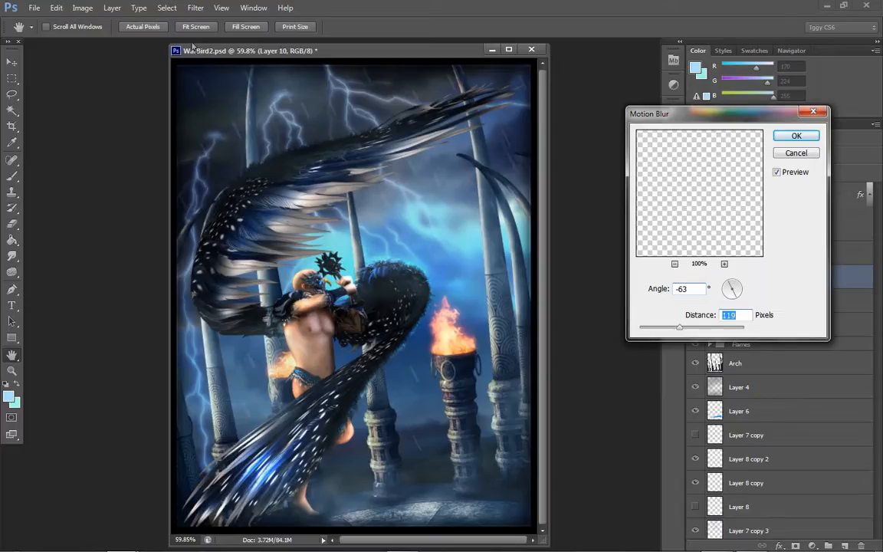
pyautogui.moveTo(668, 335); pyautogui.dragTo(672, 332)
pyautogui.moveTo(669, 327); pyautogui.dragTo(679, 331)
pyautogui.click(796, 135)
# - Bring up the layer commands for the rain-streak layer
pyautogui.rightClick(766, 278)
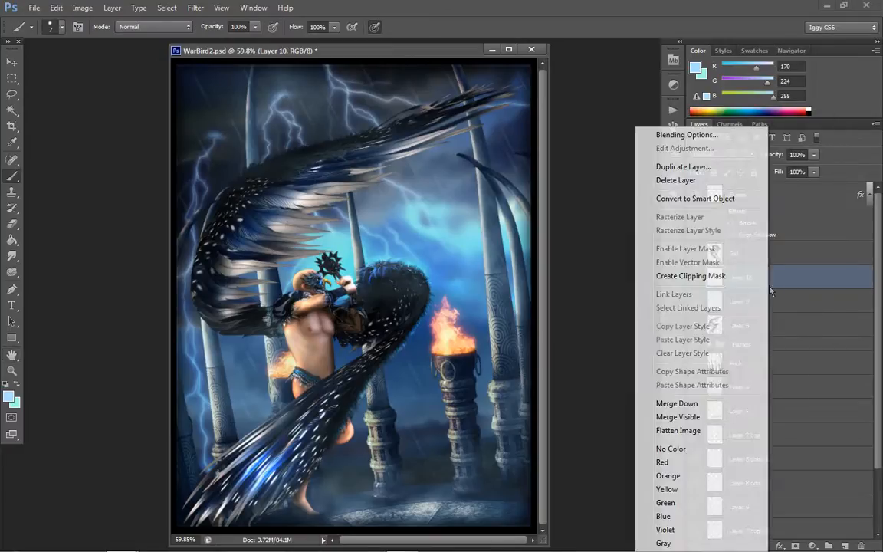
# - Duplicate Layer 10 and shift the copy down and to the right across the image
pyautogui.click(690, 168)
pyautogui.click(546, 167)
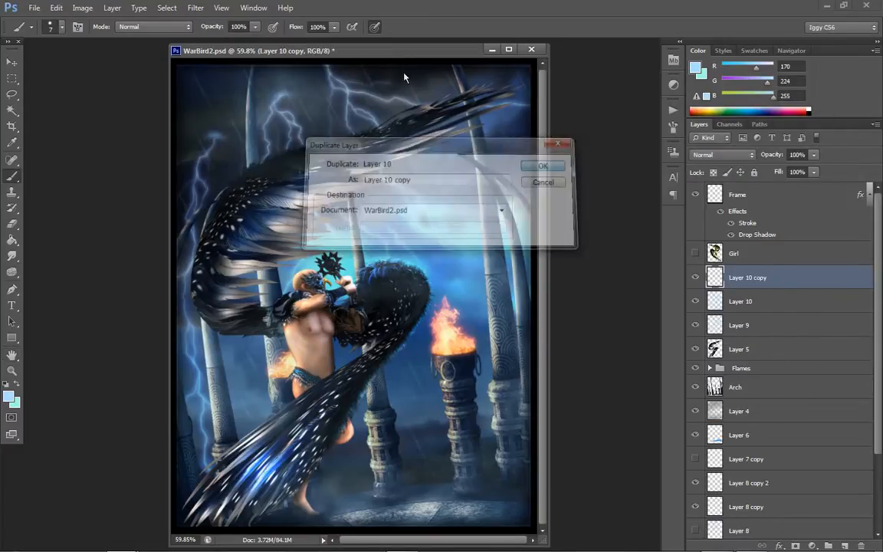
pyautogui.click(12, 61)
pyautogui.moveTo(370, 98); pyautogui.dragTo(397, 148)
# - Apply a Motion Blur at a -63° angle to Layer 10 copy, using a longer blur distance
pyautogui.click(195, 9)
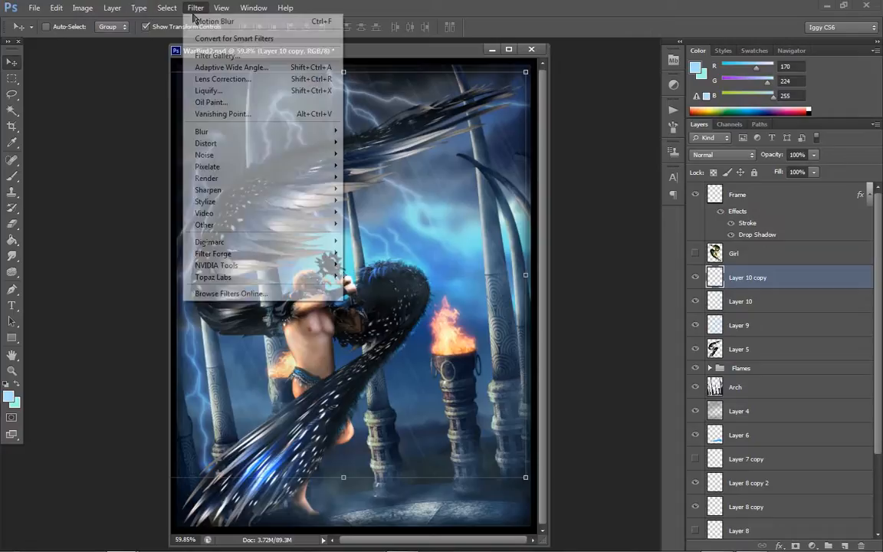
pyautogui.click(196, 21)
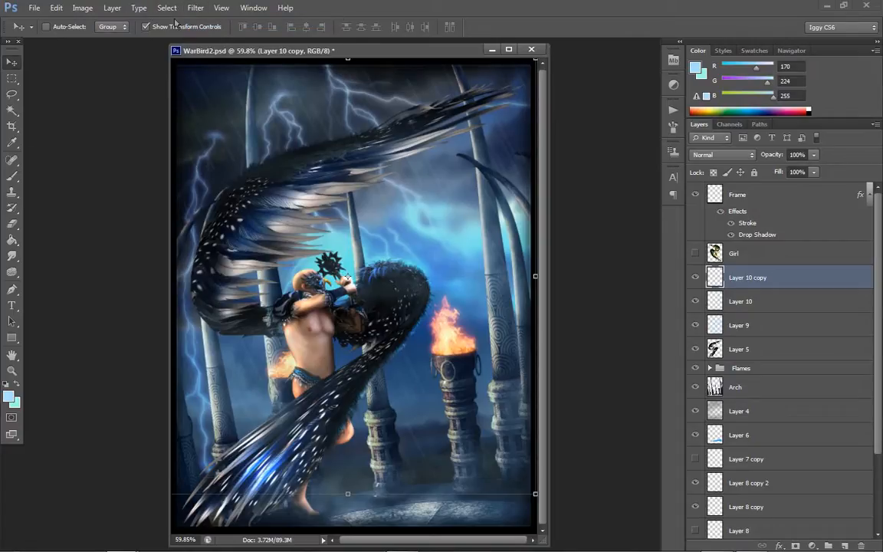
pyautogui.click(195, 8)
pyautogui.moveTo(201, 131)
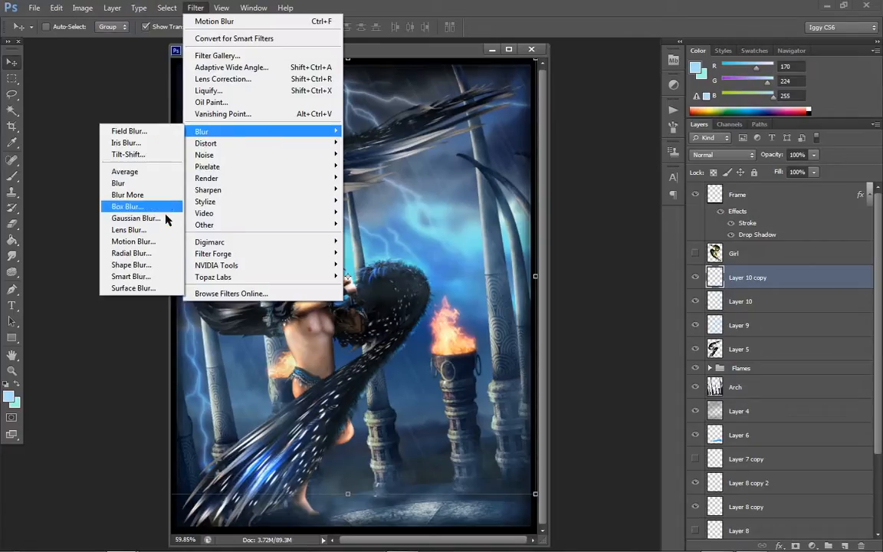
pyautogui.click(134, 242)
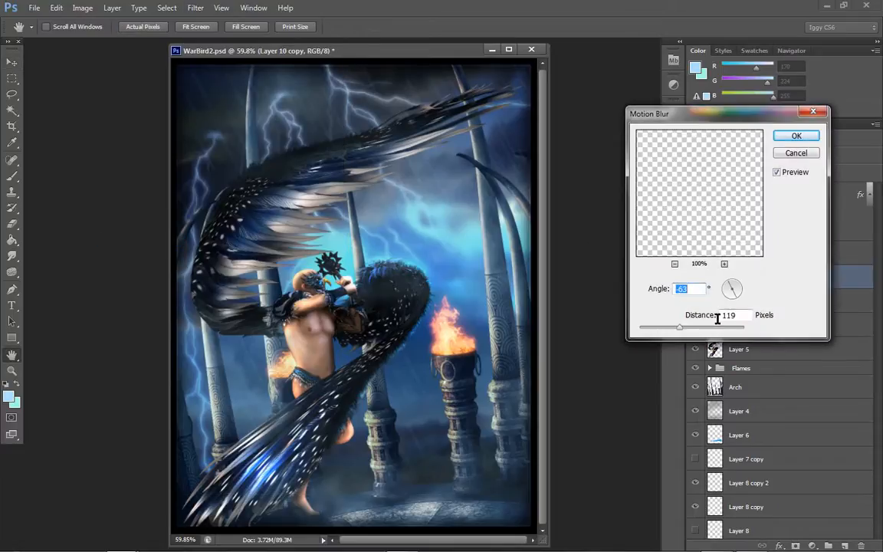
pyautogui.moveTo(690, 327); pyautogui.dragTo(704, 330)
pyautogui.click(789, 137)
pyautogui.rightClick(752, 277)
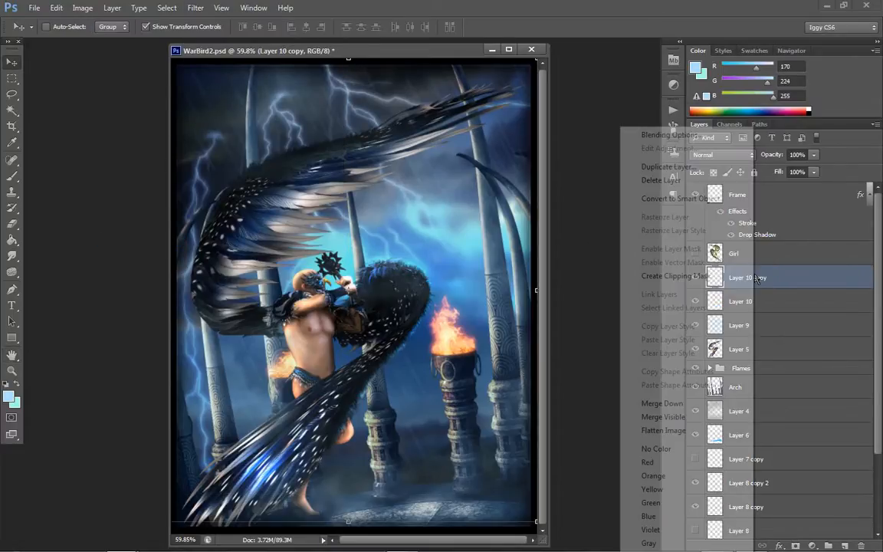
pyautogui.click(708, 181)
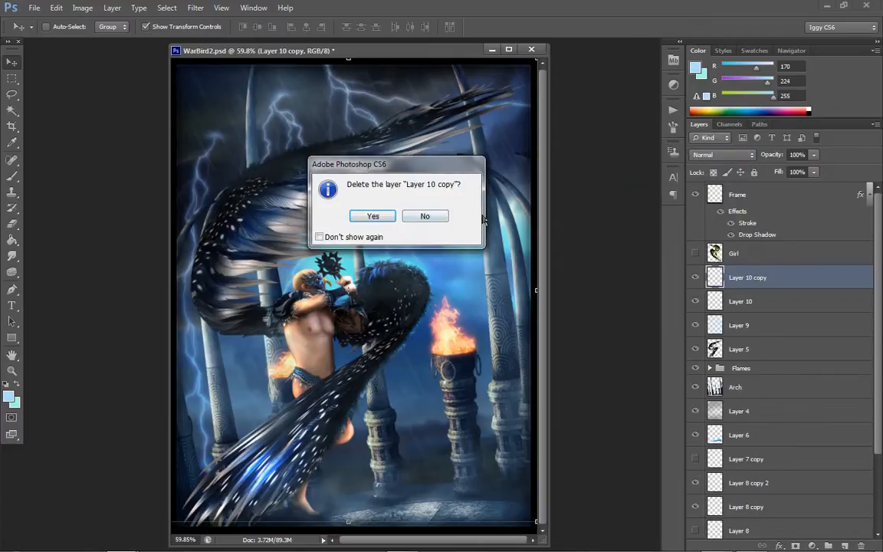
pyautogui.click(430, 216)
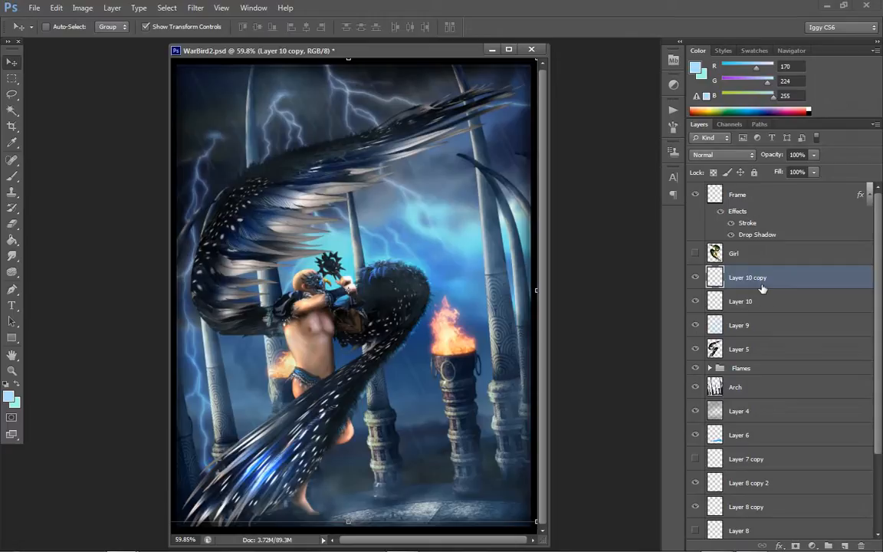
# - Make two duplicates of Layer 10 copy and shift the newest one down and to the right
pyautogui.rightClick(762, 288)
pyautogui.click(670, 167)
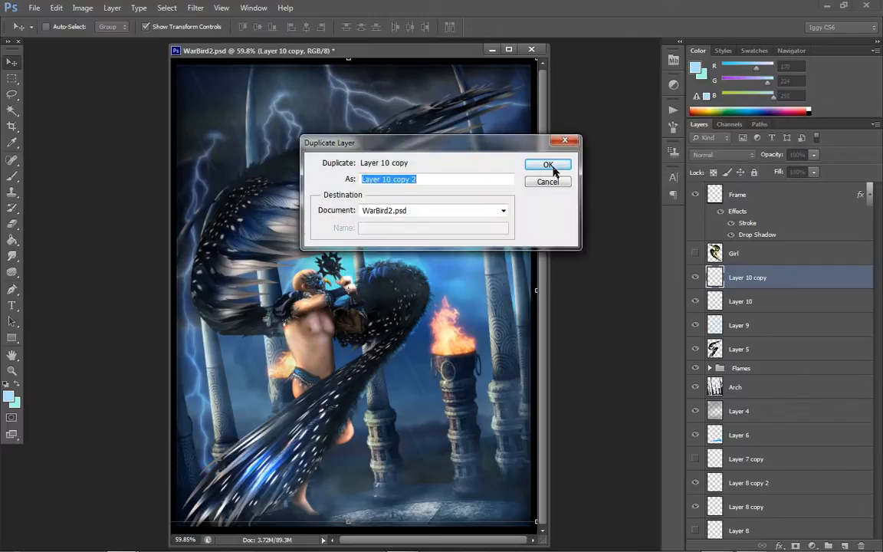
pyautogui.press('Return')
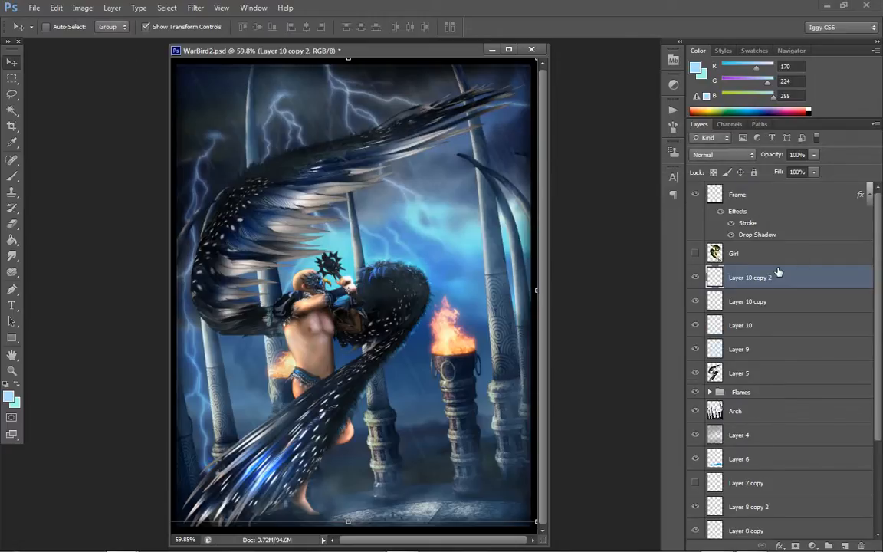
pyautogui.rightClick(758, 301)
pyautogui.click(673, 169)
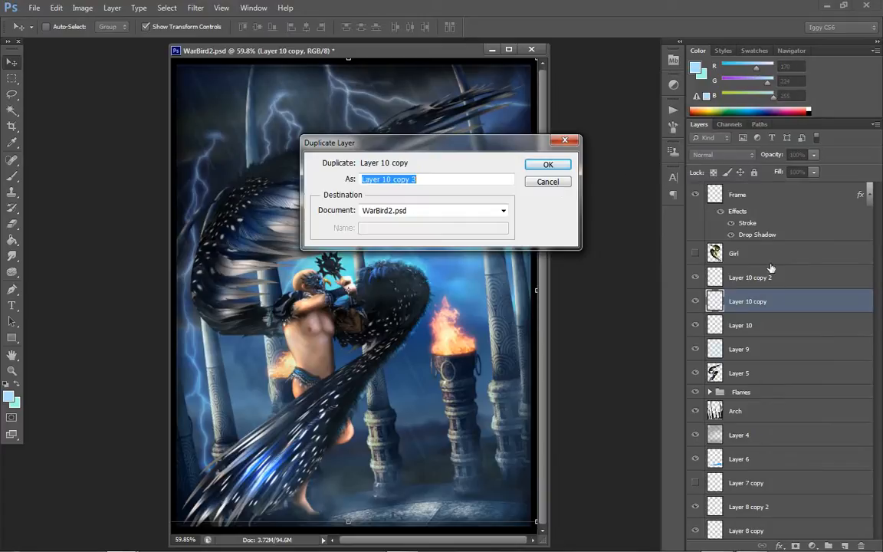
pyautogui.click(548, 167)
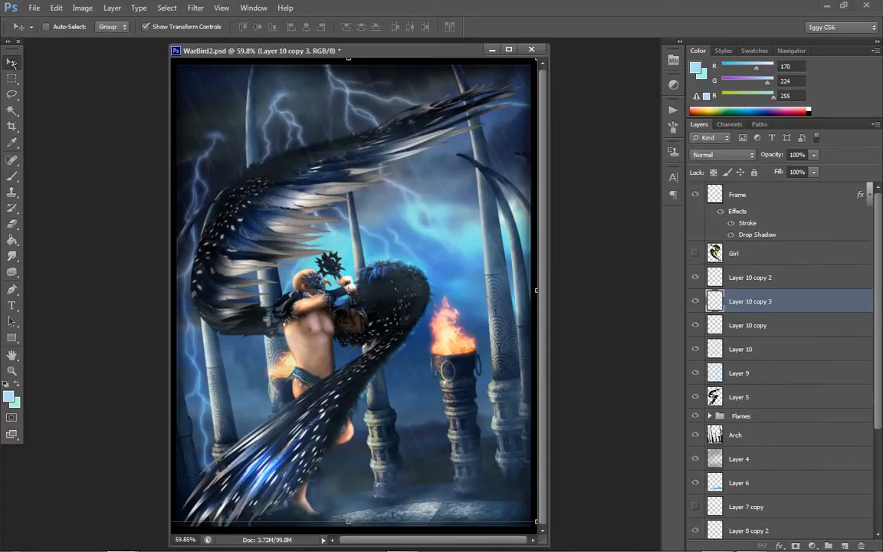
pyautogui.moveTo(302, 142); pyautogui.dragTo(357, 169)
# - Delete all three copies of Layer 10, keeping only the original layer
pyautogui.click(12, 371)
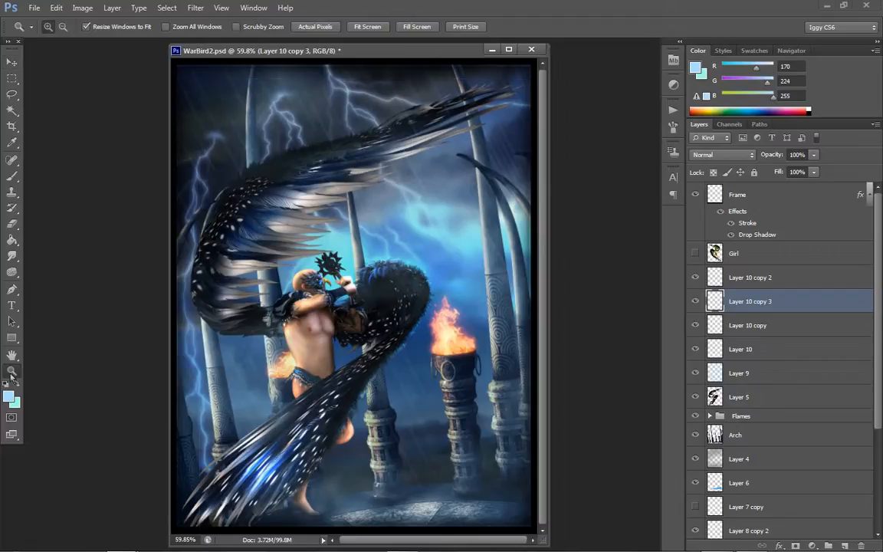
pyautogui.click(759, 281)
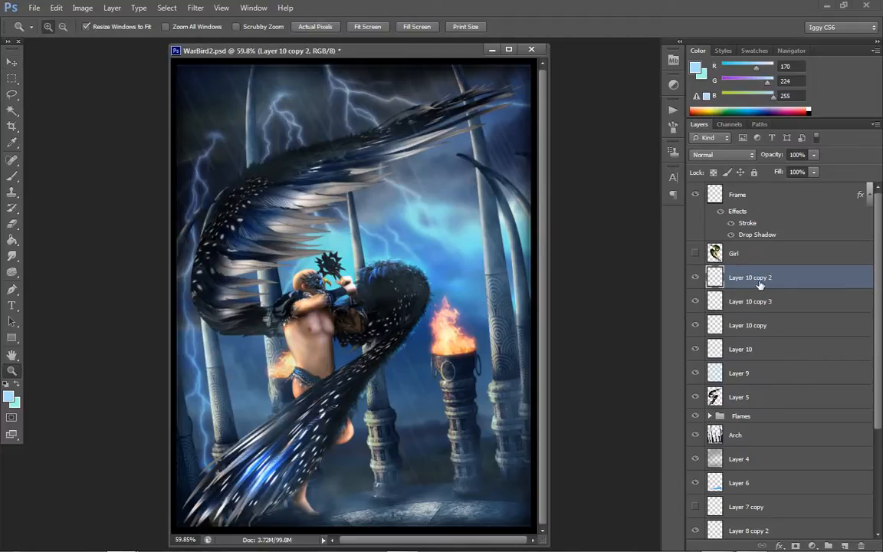
pyautogui.press('Delete')
pyautogui.press('Delete')
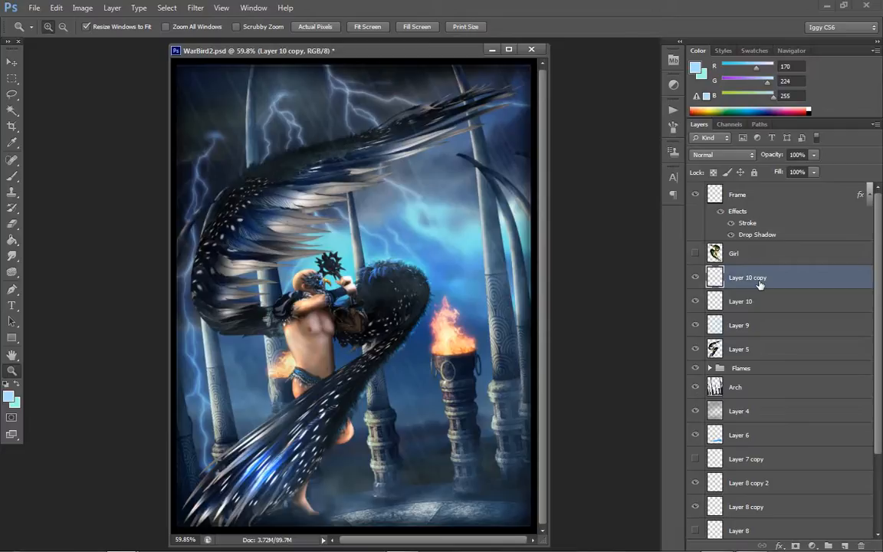
pyautogui.press('Delete')
# - Try a duplicate of Layer 10 shifted down and to the right, and delete that duplicate
pyautogui.rightClick(759, 282)
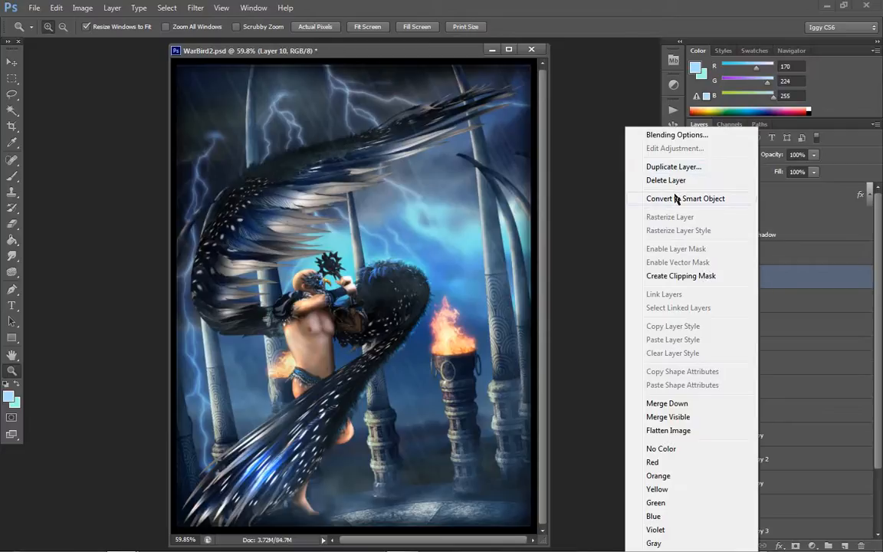
pyautogui.click(674, 175)
pyautogui.click(548, 165)
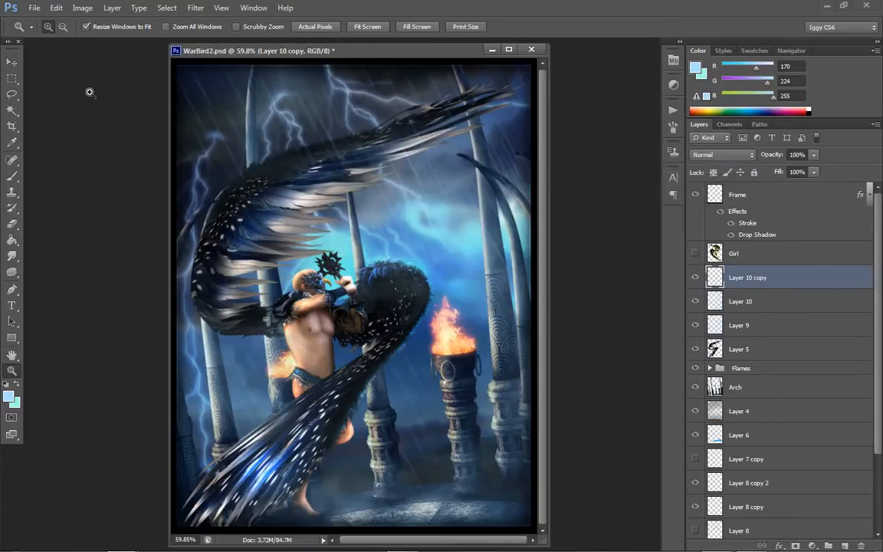
pyautogui.click(12, 63)
pyautogui.moveTo(354, 198); pyautogui.dragTo(370, 249)
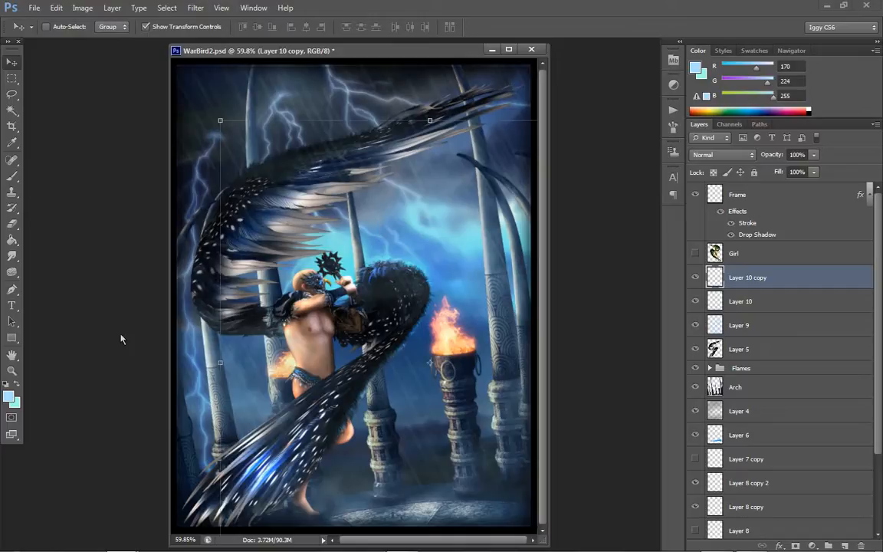
pyautogui.click(11, 370)
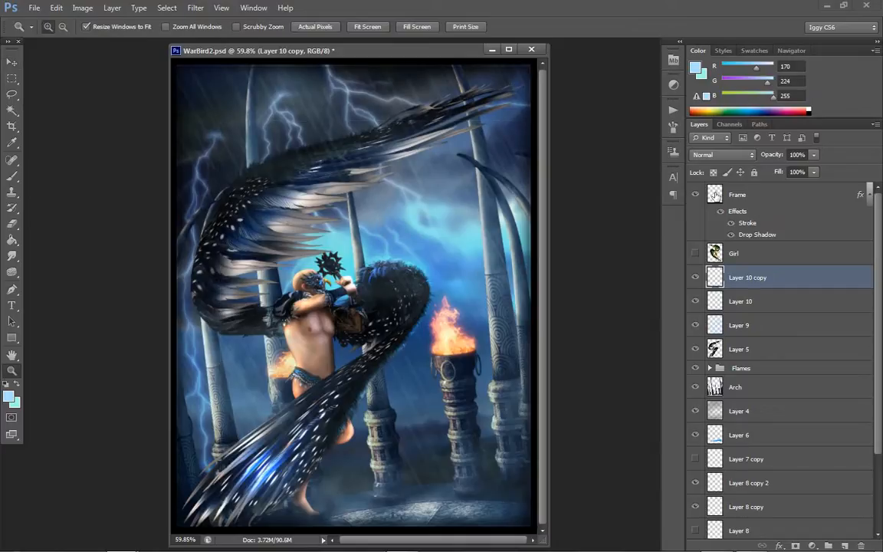
pyautogui.press('Delete')
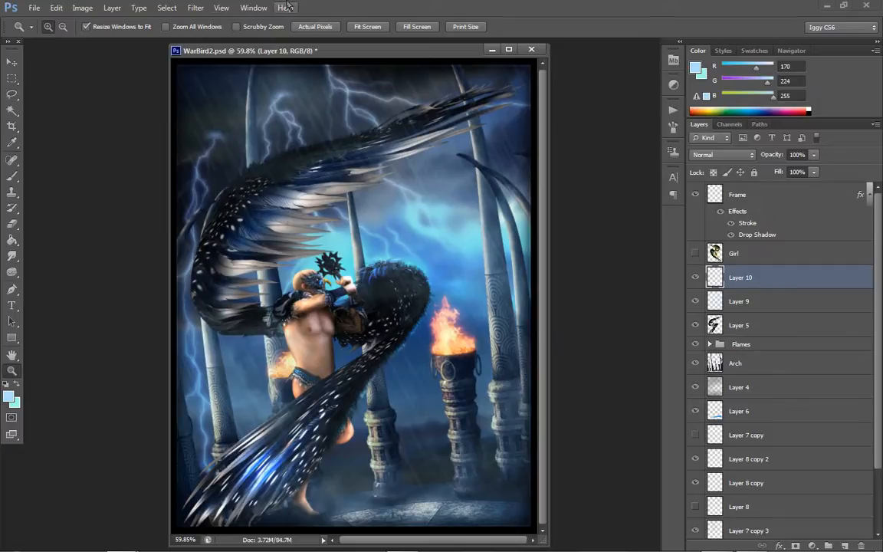
# - Apply a Gaussian Blur with a radius of 2.5 pixels to Layer 10
pyautogui.click(195, 7)
pyautogui.moveTo(203, 131)
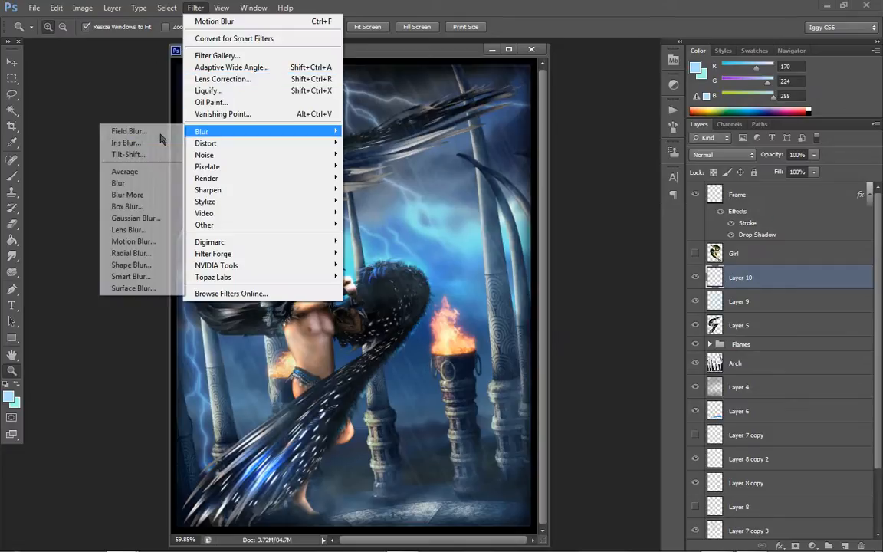
pyautogui.click(146, 219)
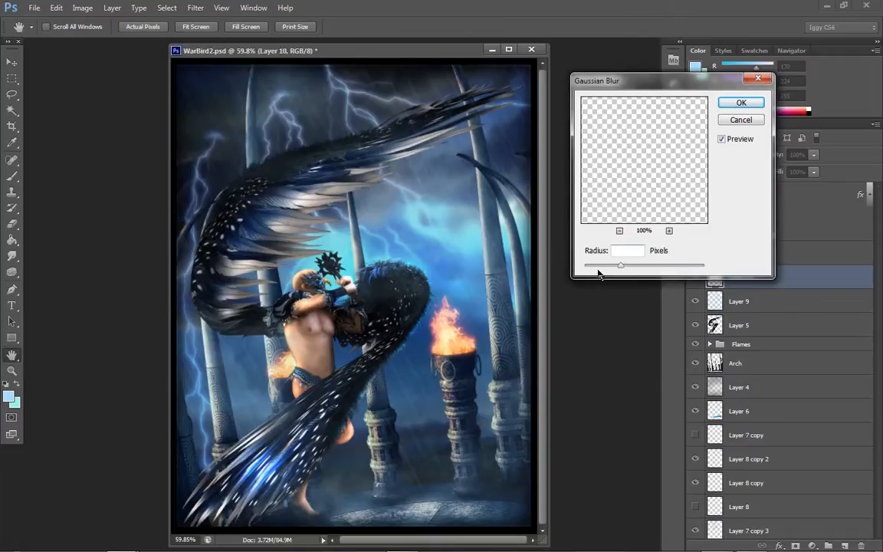
pyautogui.moveTo(599, 275)
pyautogui.mouseDown()
pyautogui.moveTo(591, 266)
pyautogui.moveTo(601, 271)
pyautogui.mouseUp()
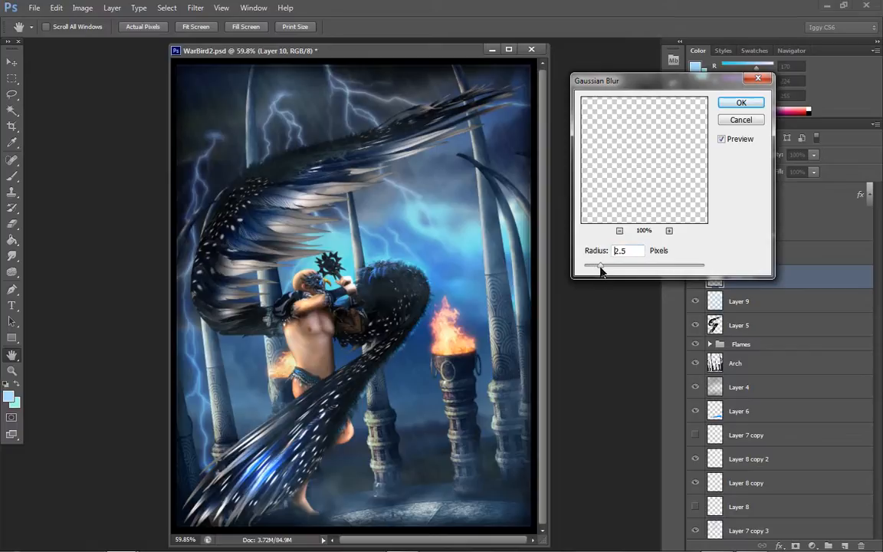
pyautogui.click(734, 100)
pyautogui.press('z')
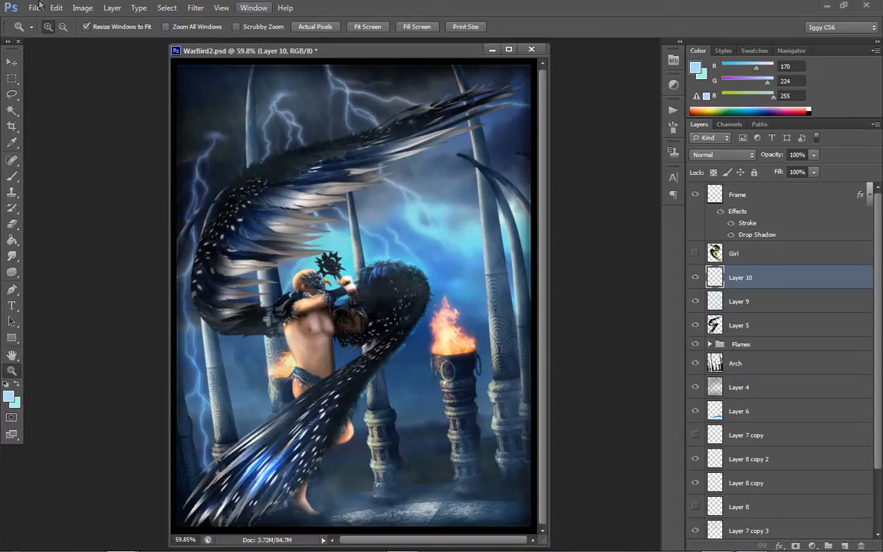
# - Load the brush set from the Hydro Explosion folder inside !Deviney into the Brush tool's presets
pyautogui.click(12, 175)
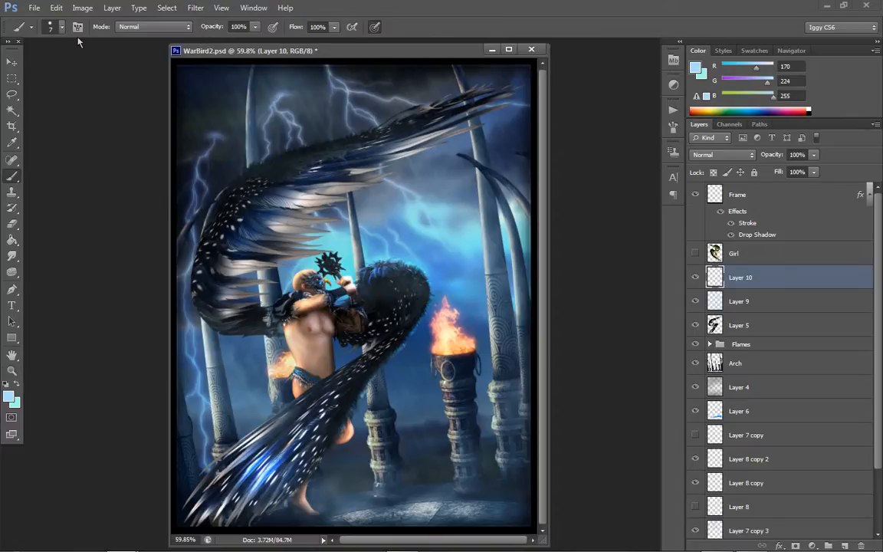
pyautogui.click(58, 27)
pyautogui.click(157, 49)
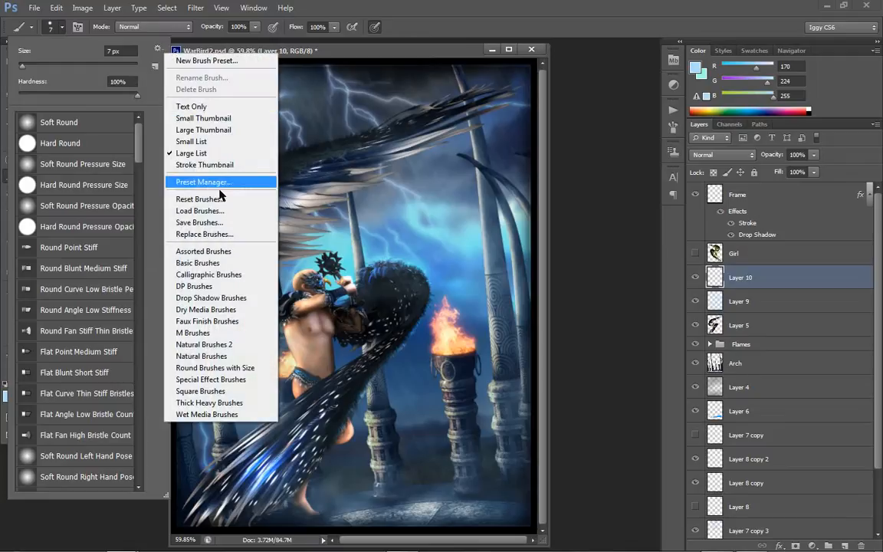
pyautogui.click(224, 203)
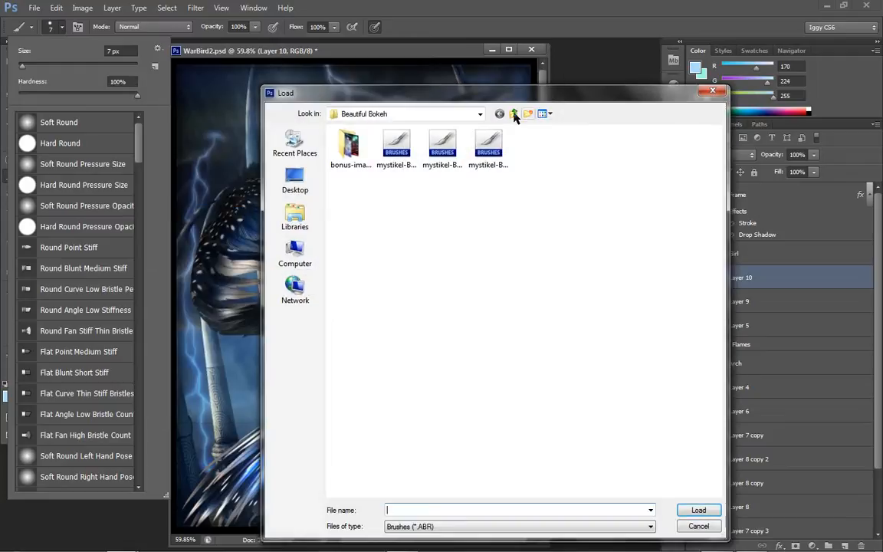
pyautogui.click(513, 113)
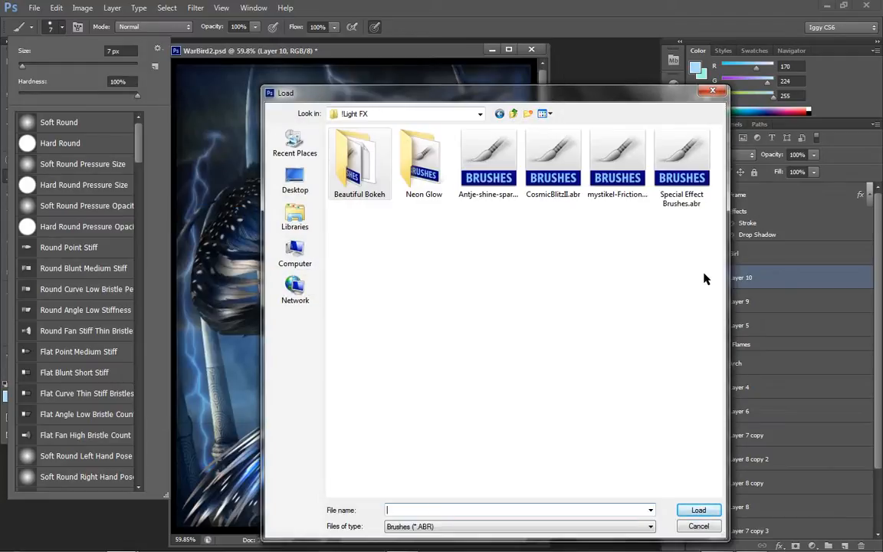
pyautogui.click(512, 113)
pyautogui.doubleClick(396, 149)
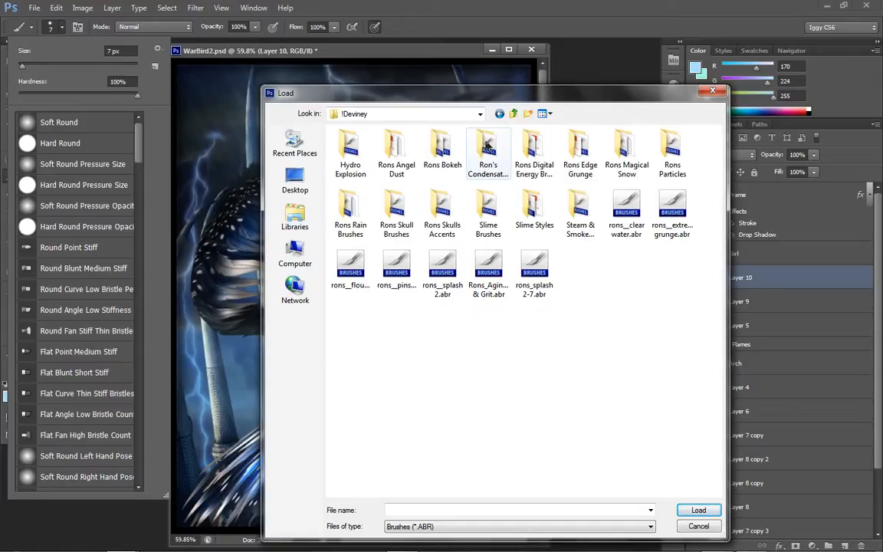
pyautogui.doubleClick(350, 153)
pyautogui.doubleClick(348, 167)
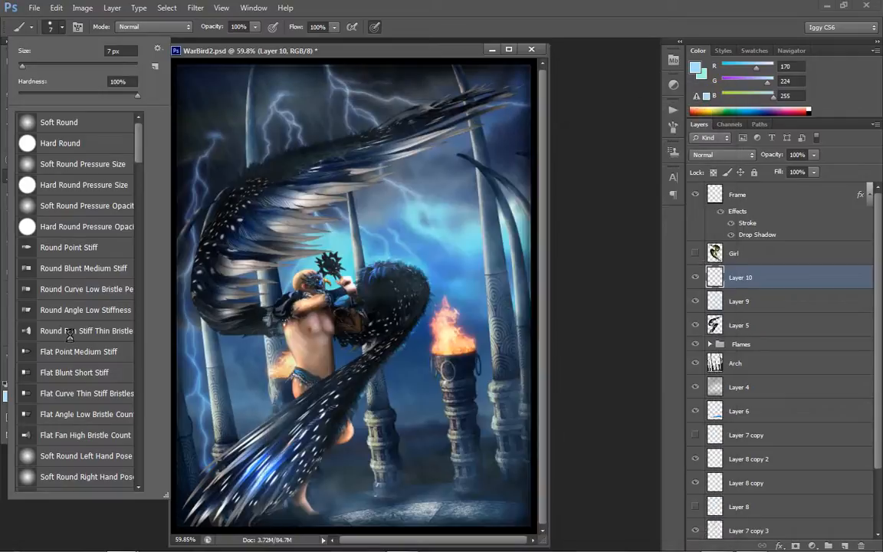
# - Select the 2309 px Hydro Explosion brush near the end of the brush presets
pyautogui.scroll(-2, 139, 164)
pyautogui.moveTo(138, 160); pyautogui.dragTo(140, 407)
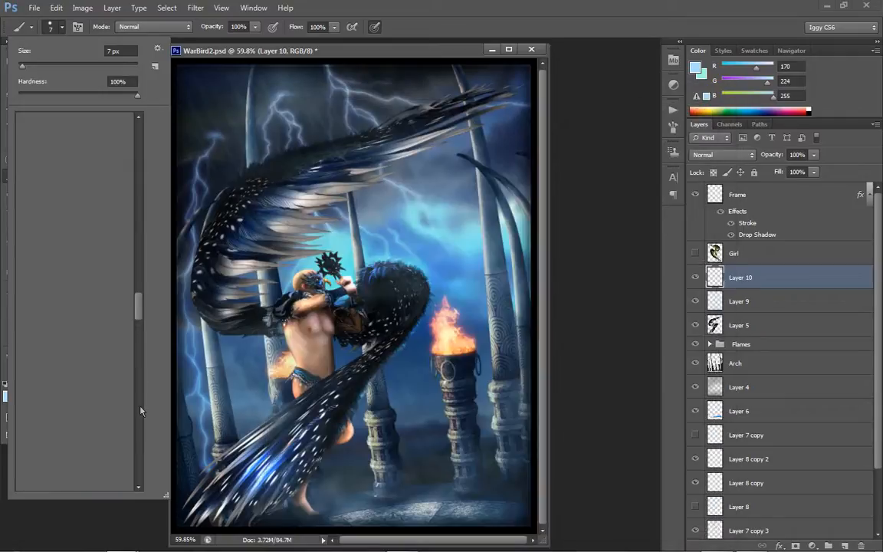
pyautogui.moveTo(137, 476); pyautogui.dragTo(139, 487)
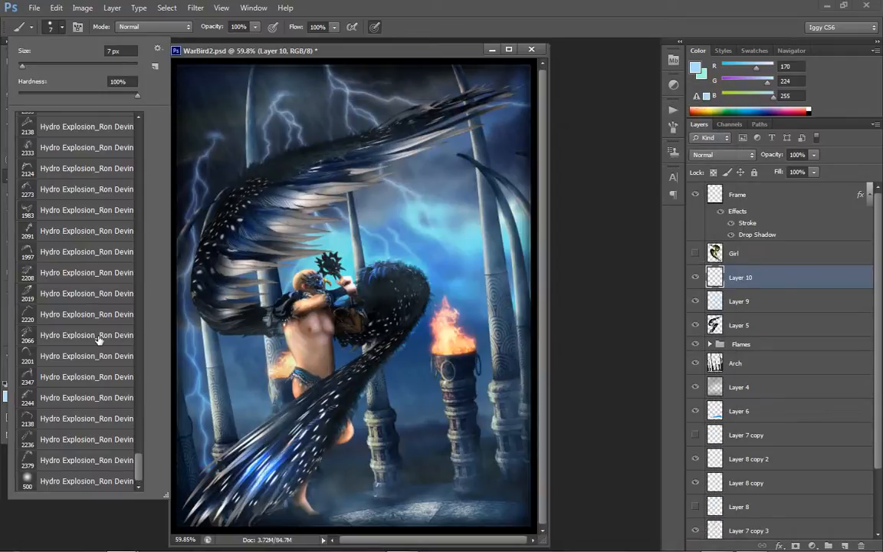
pyautogui.scroll(5, 99, 269)
pyautogui.scroll(1, 92, 217)
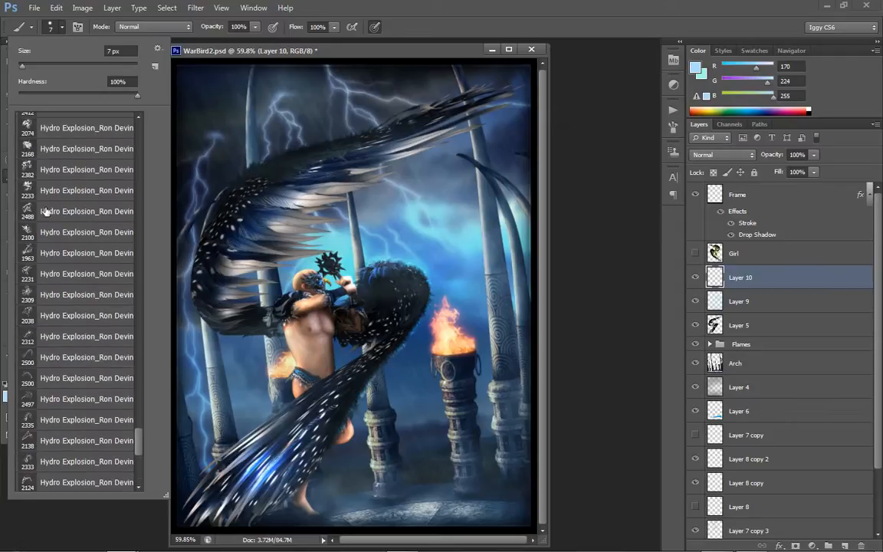
pyautogui.click(69, 235)
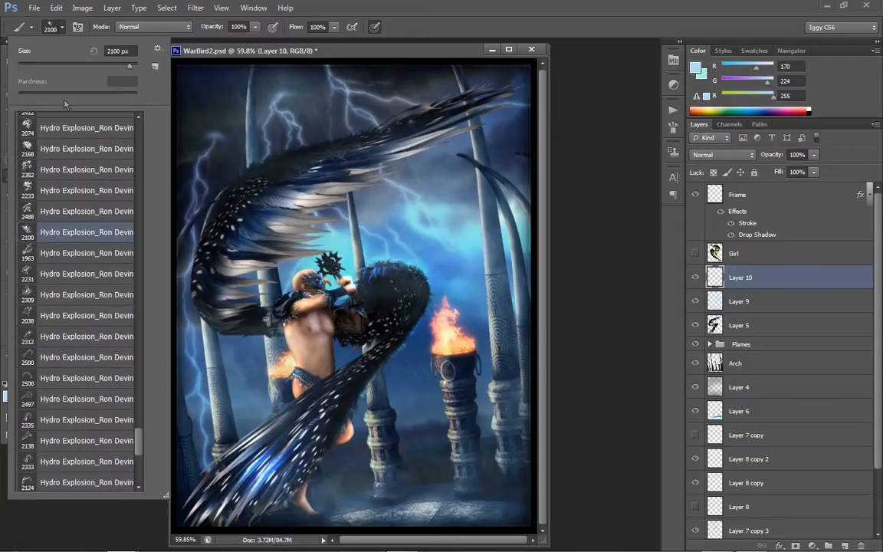
pyautogui.scroll(1, 86, 228)
pyautogui.click(65, 309)
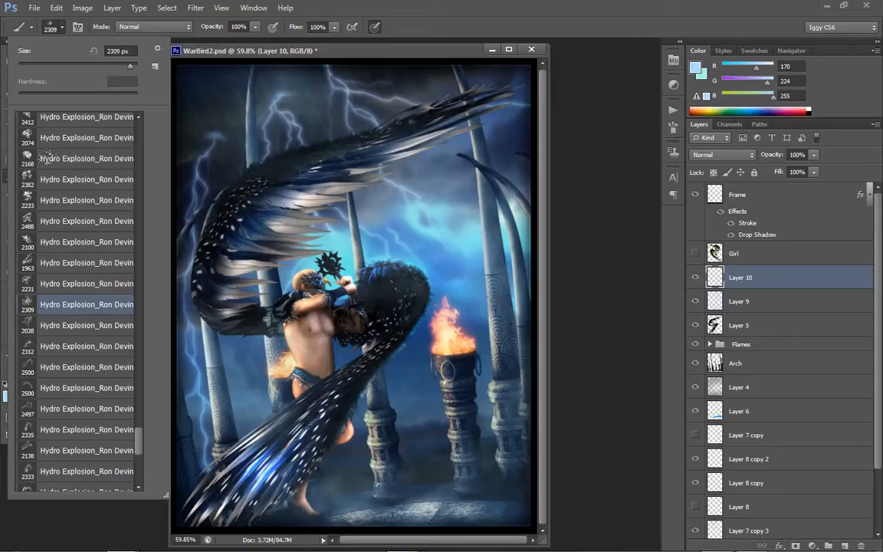
# - Try a splash over the column bases right of the warrior with the first 2439 px Hydro Explosion brush at 391 px, and undo it
pyautogui.scroll(7, 96, 176)
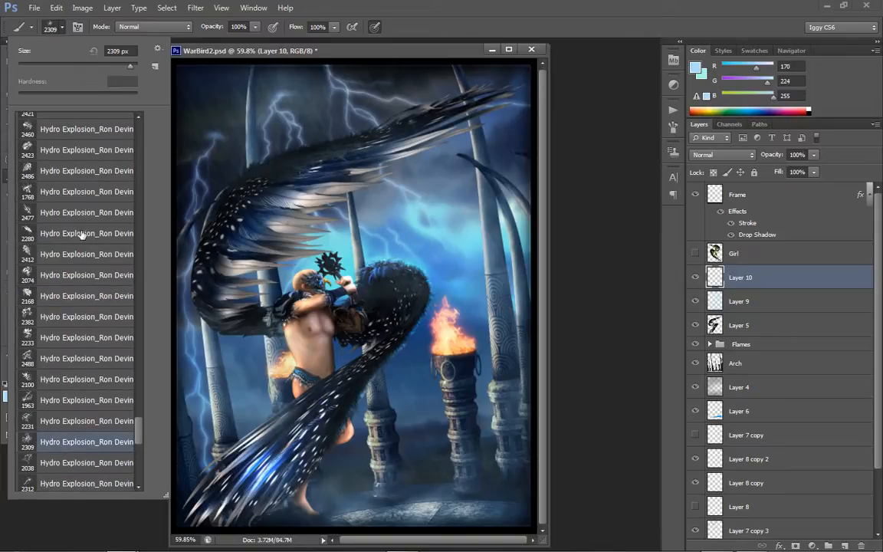
pyautogui.click(65, 214)
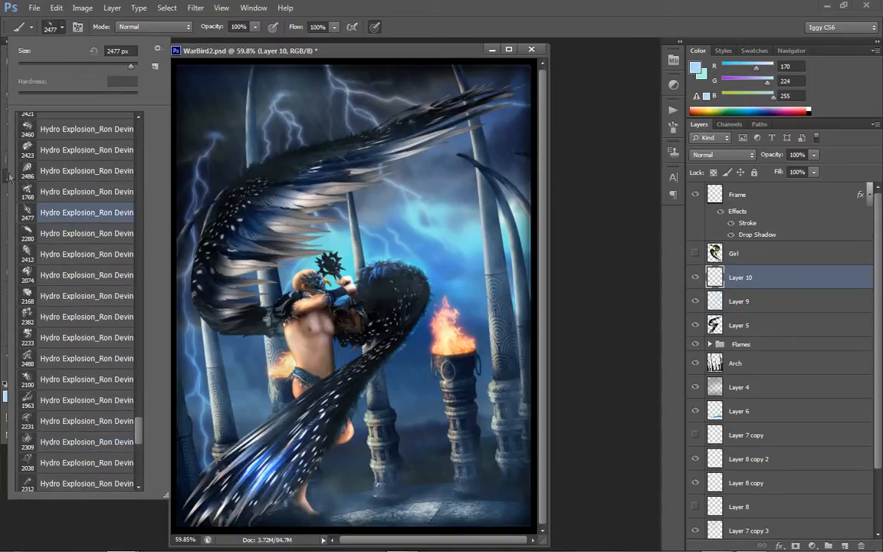
pyautogui.scroll(10, 119, 221)
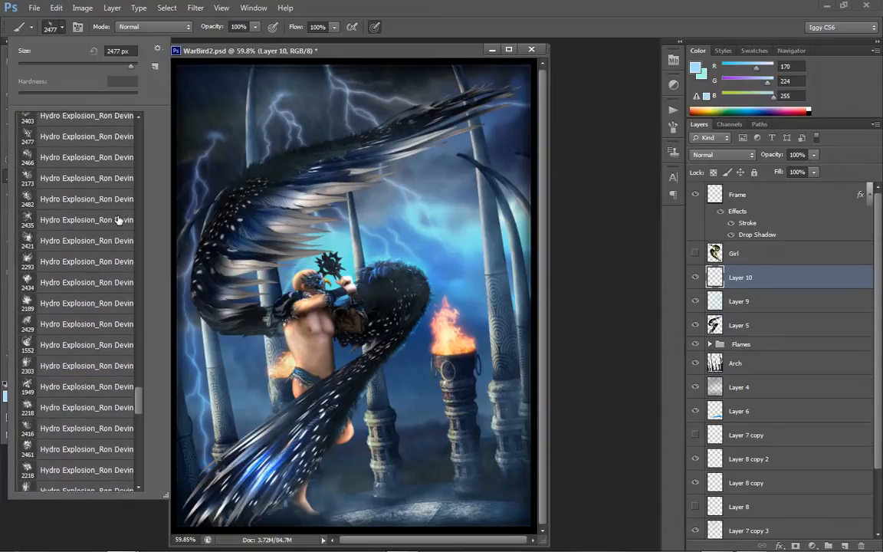
pyautogui.scroll(10, 115, 221)
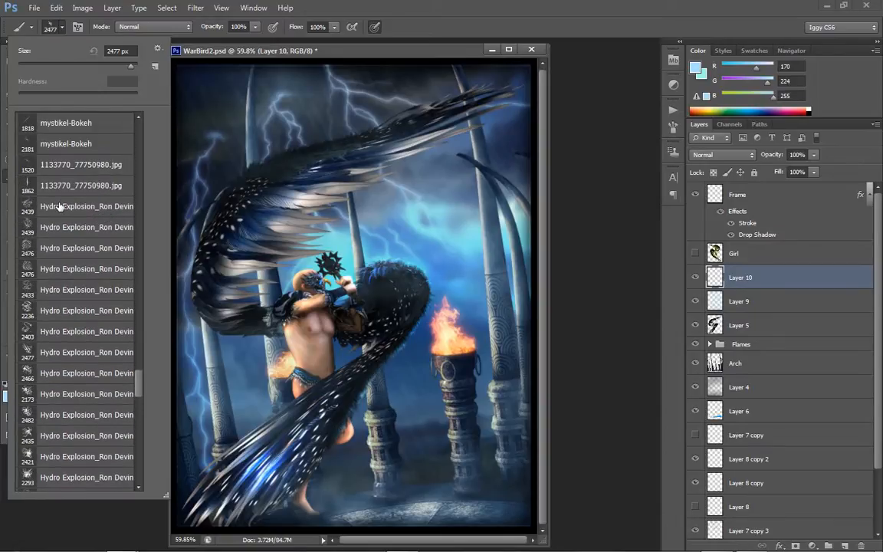
pyautogui.click(59, 206)
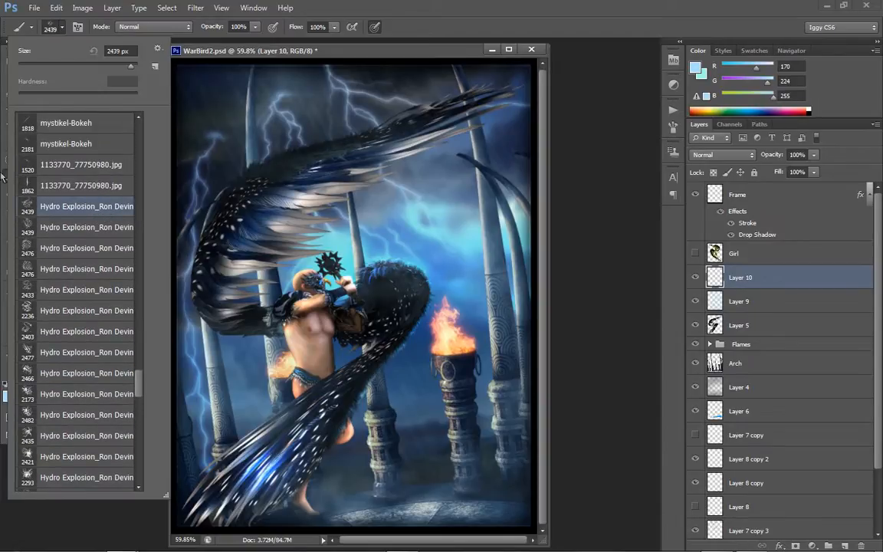
pyautogui.click(119, 67)
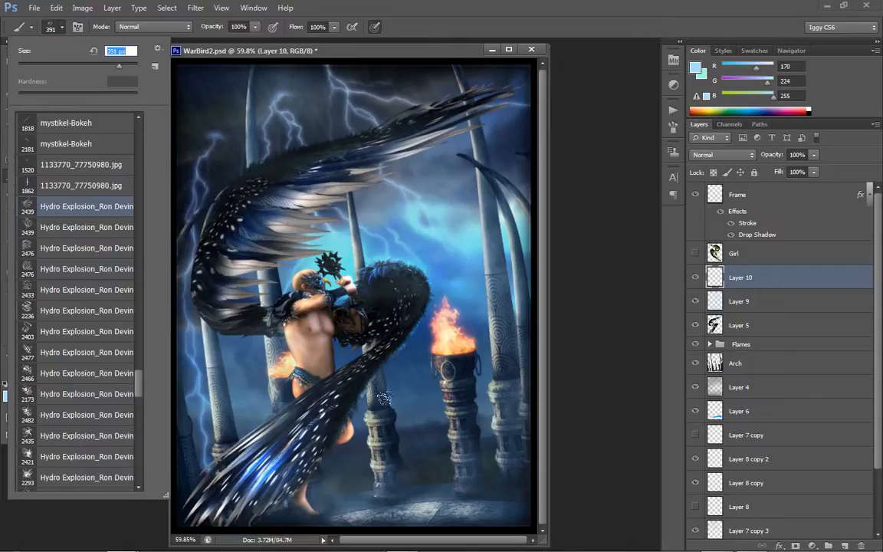
pyautogui.click(476, 469)
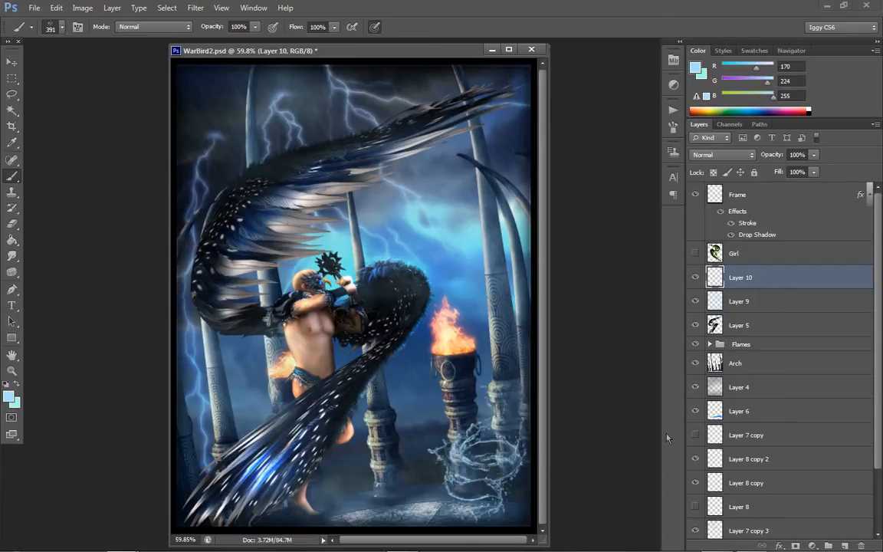
pyautogui.hotkey('ctrl', 'z')
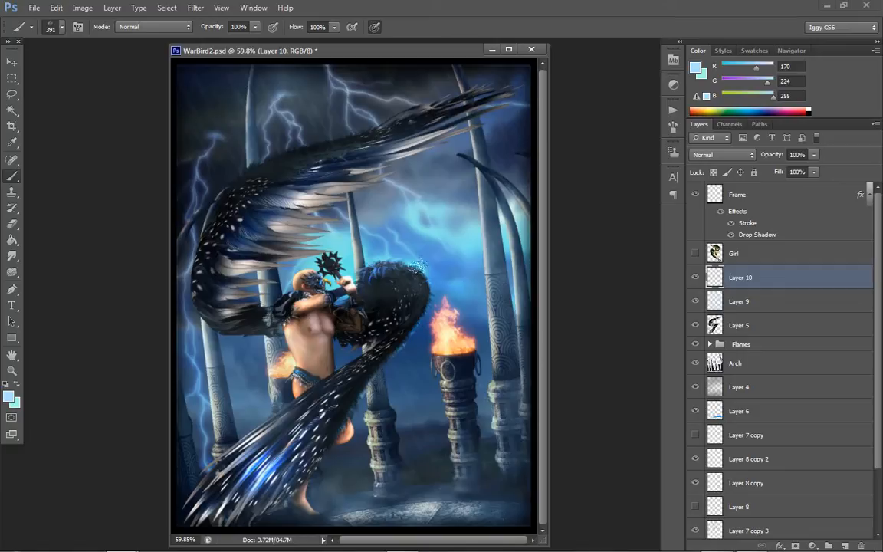
pyautogui.press('[')
pyautogui.press('[')
pyautogui.press('[')
pyautogui.press('[')
pyautogui.press('[')
pyautogui.press('[')
pyautogui.press('[')
pyautogui.press('[')
pyautogui.press('[')
pyautogui.press('[')
pyautogui.press('[')
pyautogui.press('[')
pyautogui.press('[')
pyautogui.press('[')
pyautogui.press('[')
pyautogui.press('[')
# - Try a splash below the torch with the 2403 px Hydro Explosion brush reduced to 391 px, and undo it
pyautogui.click(62, 27)
pyautogui.click(71, 274)
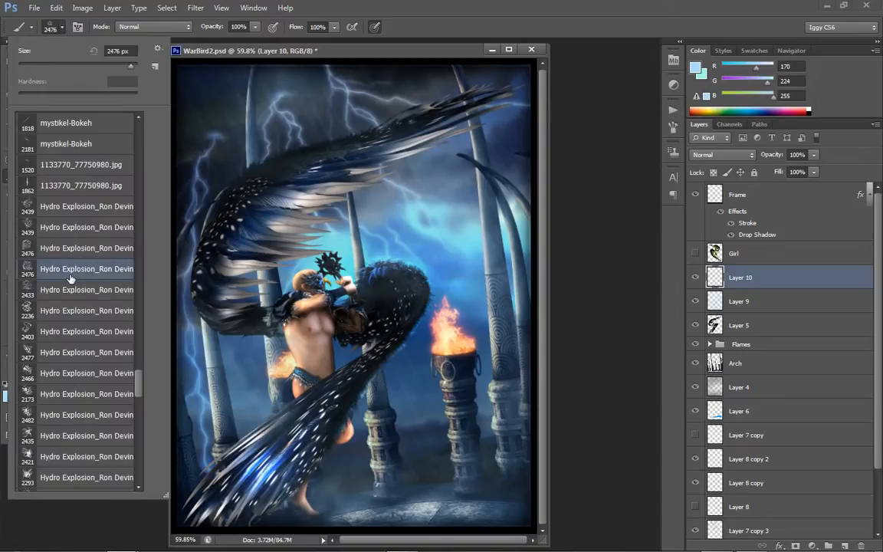
pyautogui.click(66, 290)
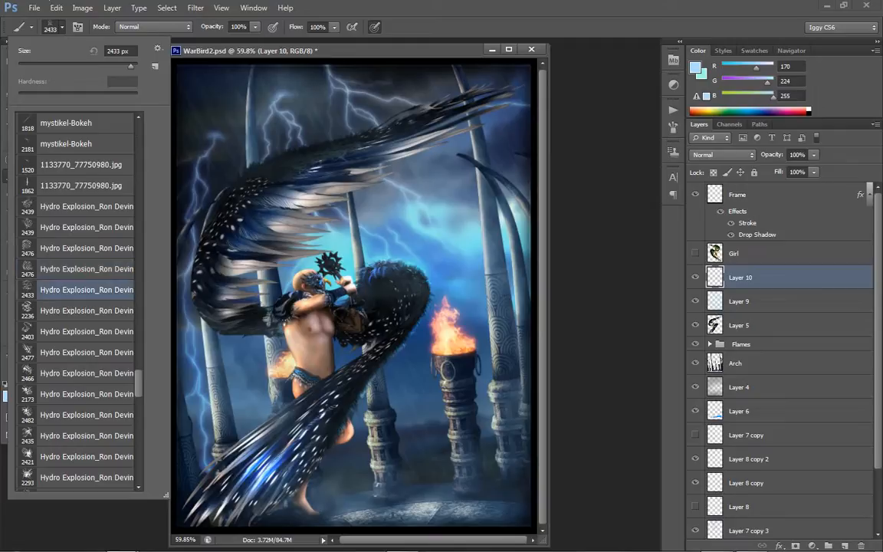
pyautogui.click(74, 335)
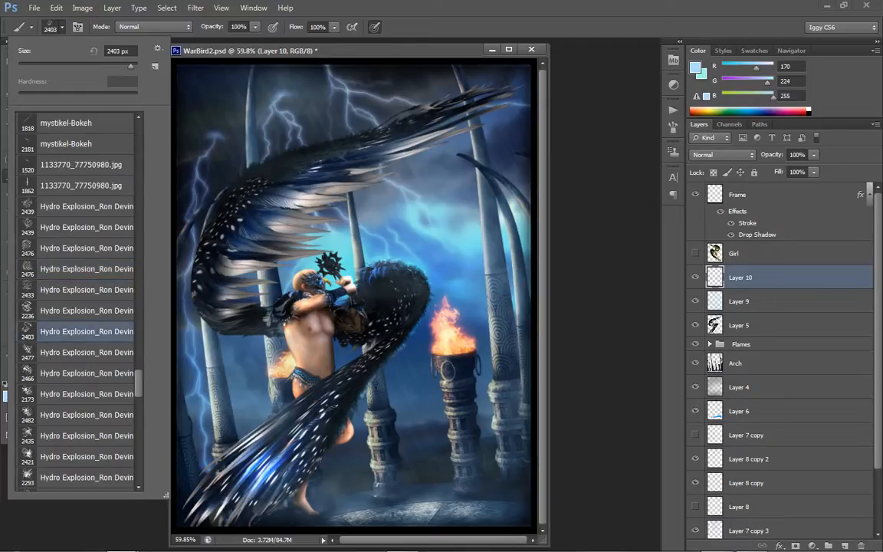
pyautogui.click(119, 67)
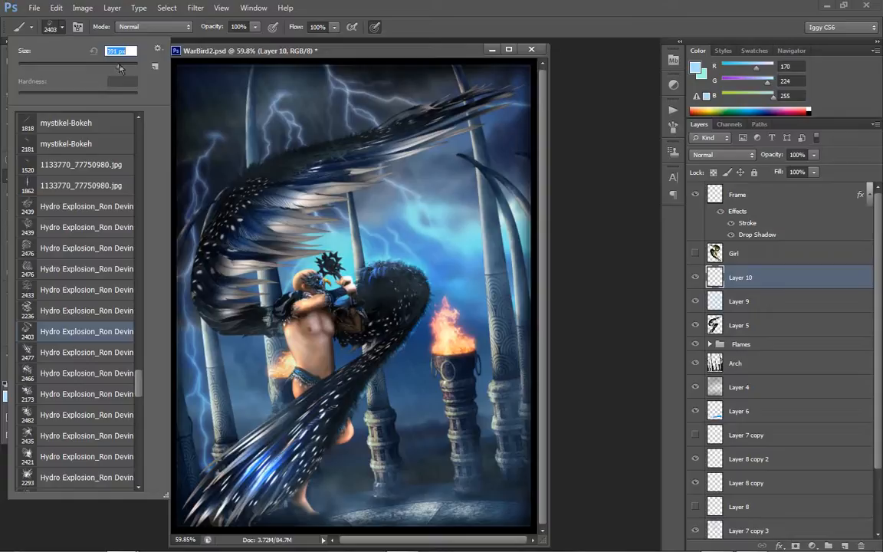
pyautogui.click(431, 420)
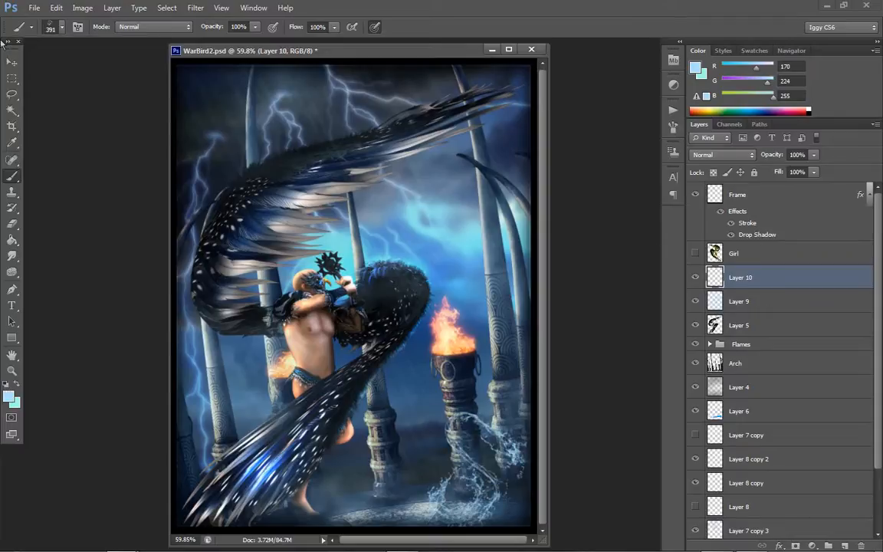
pyautogui.hotkey('ctrl', 'z')
# - Try a splash at the torch pillar's base with the 2189 px Hydro Explosion brush reduced to 349 px, and undo it
pyautogui.click(49, 30)
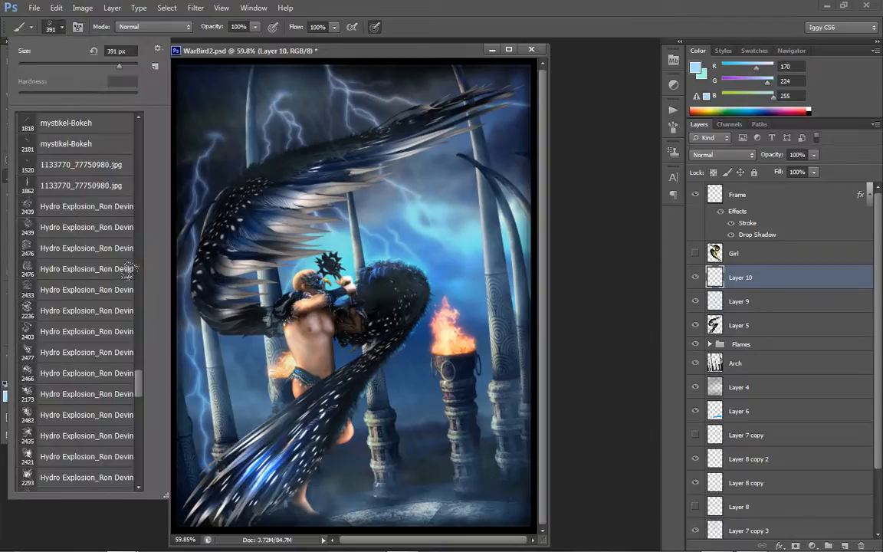
pyautogui.scroll(-5, 84, 360)
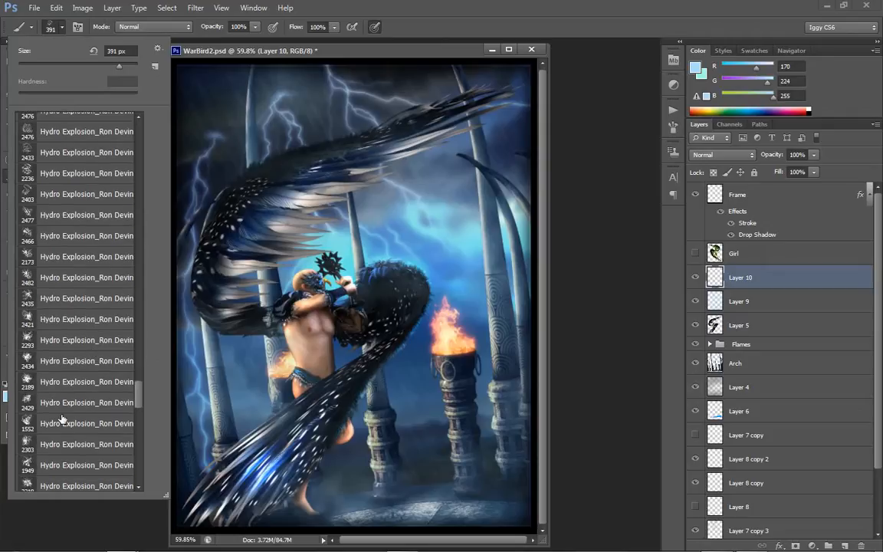
pyautogui.click(59, 422)
pyautogui.click(107, 382)
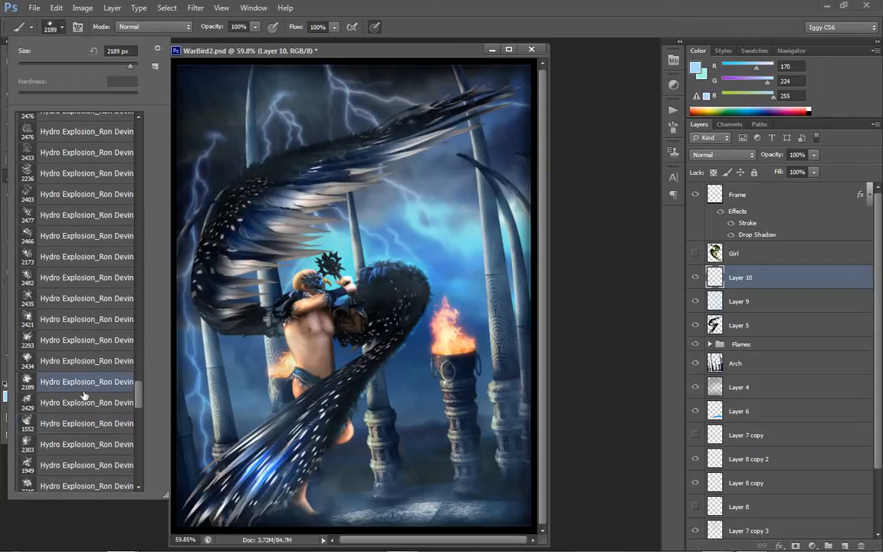
pyautogui.click(116, 66)
pyautogui.click(479, 488)
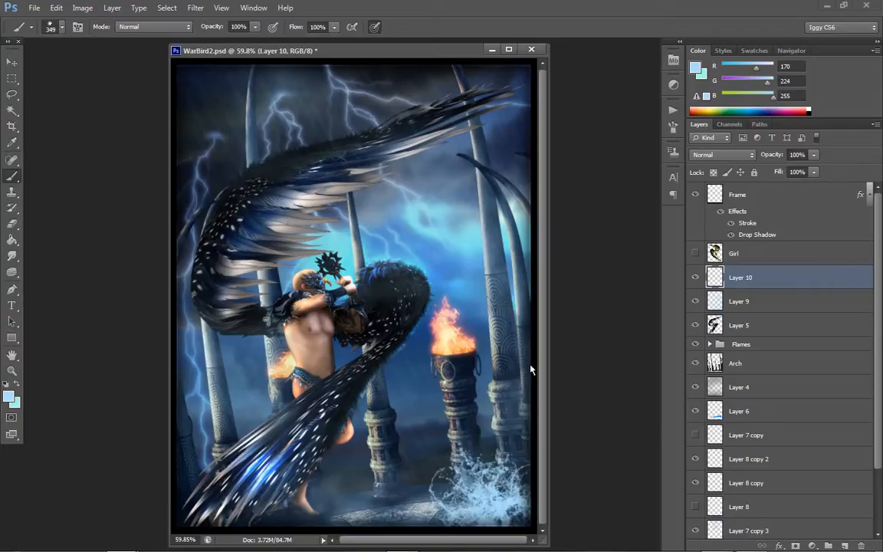
pyautogui.hotkey('ctrl', 'z')
# - Try small splashes at the warrior's foot with the brush reduced to 175 px and to 100 px
pyautogui.press('[')
pyautogui.press('[')
pyautogui.press('[')
pyautogui.press('[')
pyautogui.press('[')
pyautogui.press('[')
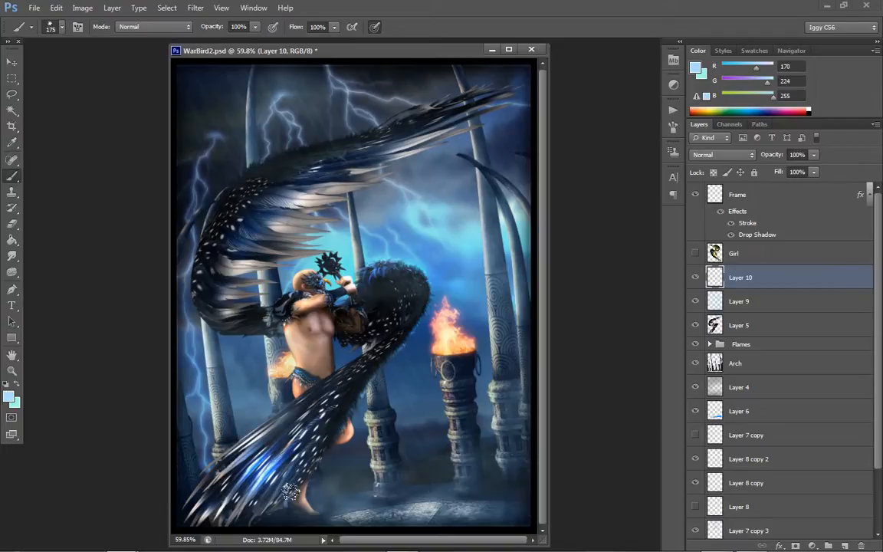
pyautogui.click(309, 505)
pyautogui.hotkey('ctrl', 'z')
pyautogui.press('[')
pyautogui.press('[')
pyautogui.press('[')
pyautogui.click(311, 507)
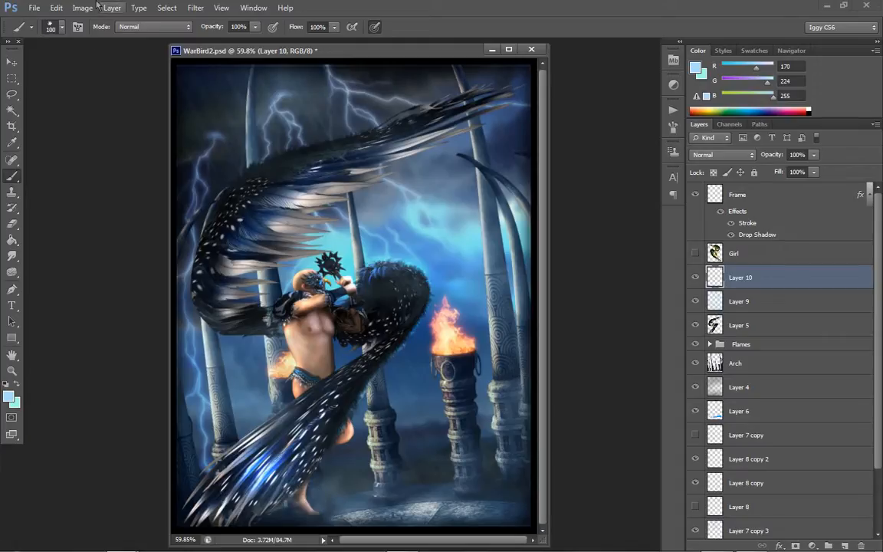
# - Select the 1949 px Hydro Explosion brush, try a full-size splash over the scene, and undo it
pyautogui.click(56, 25)
pyautogui.scroll(-2, 88, 337)
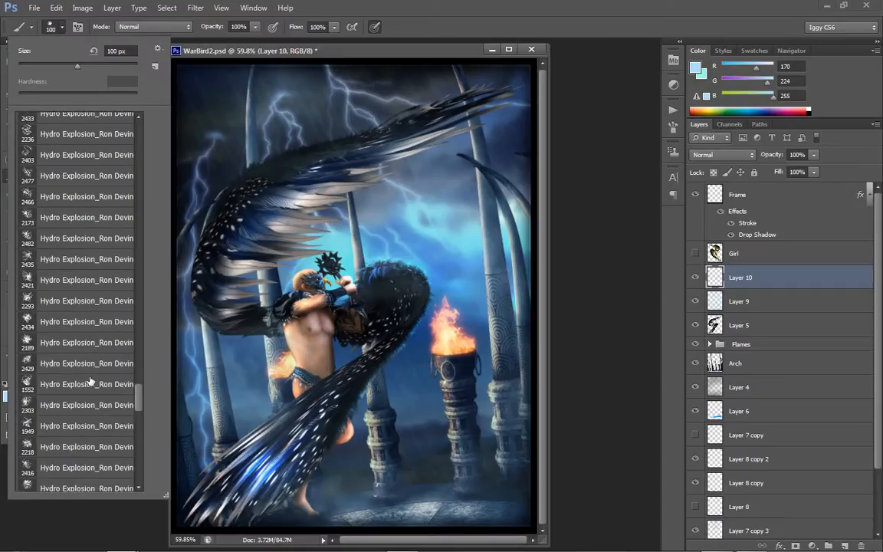
pyautogui.click(62, 406)
pyautogui.scroll(-2, 77, 398)
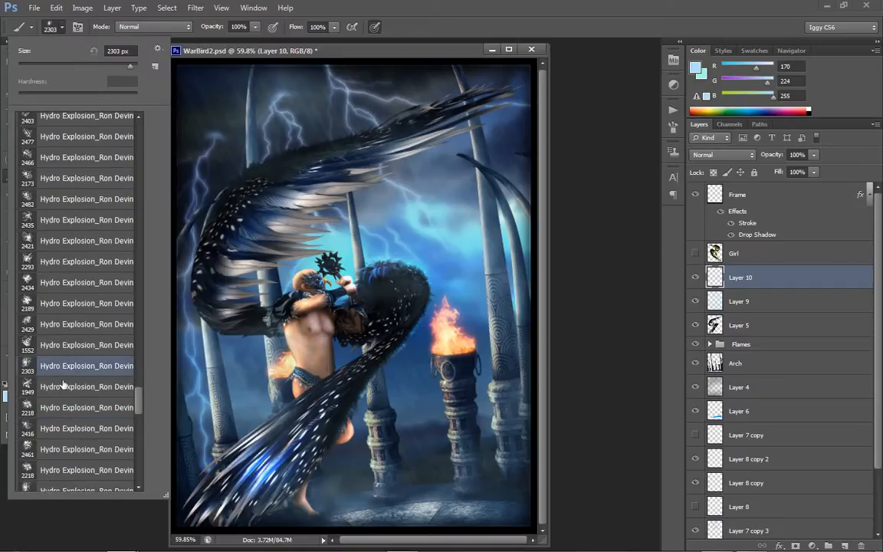
pyautogui.click(65, 387)
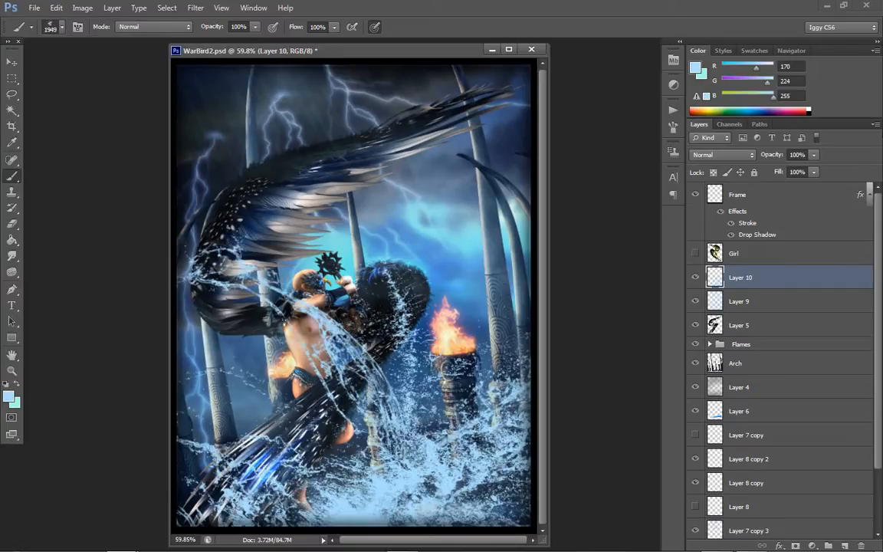
pyautogui.hotkey('ctrl', 'z')
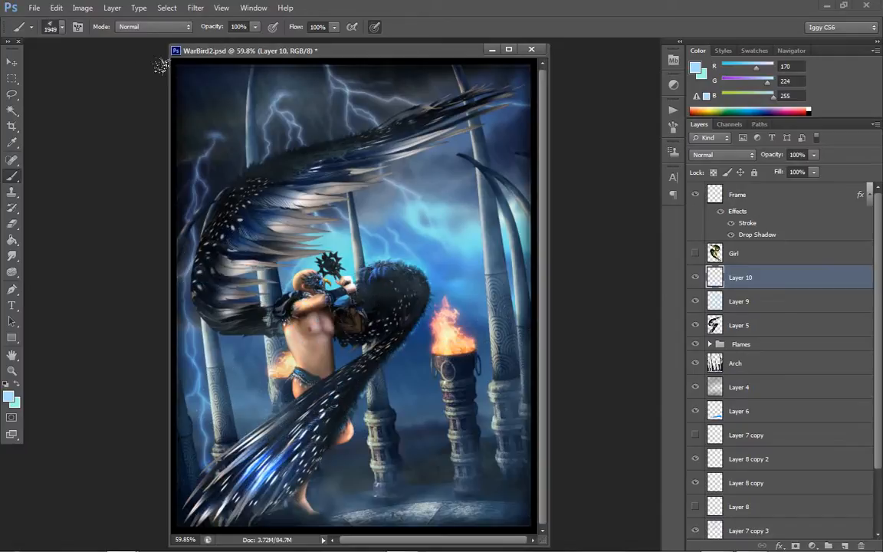
# - Try a splash at the warrior's foot with the brush reduced to 600 px, and undo it
pyautogui.press('[')
pyautogui.press('[')
pyautogui.press('[')
pyautogui.press('[')
pyautogui.press('[')
pyautogui.press('[')
pyautogui.press('[')
pyautogui.press('[')
pyautogui.press('[')
pyautogui.press('[')
pyautogui.press('[')
pyautogui.press('[')
pyautogui.press('[')
pyautogui.press('[')
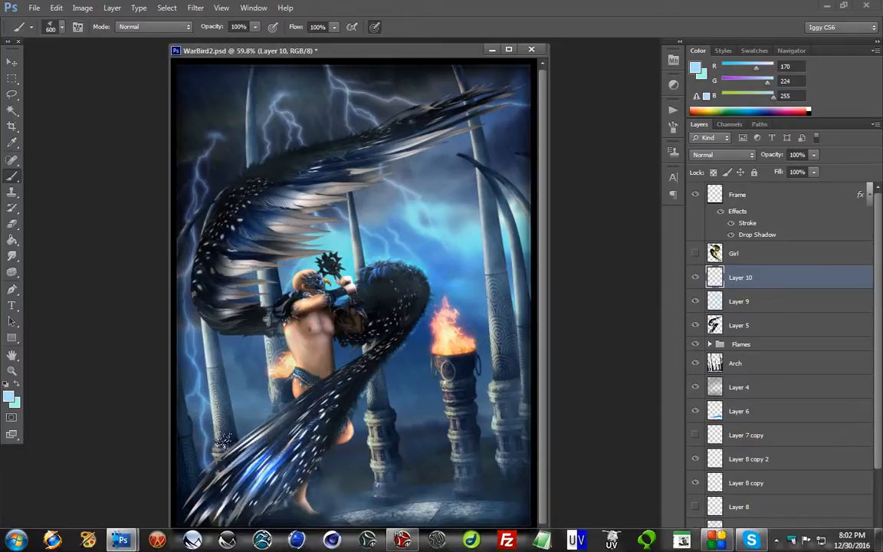
pyautogui.click(305, 518)
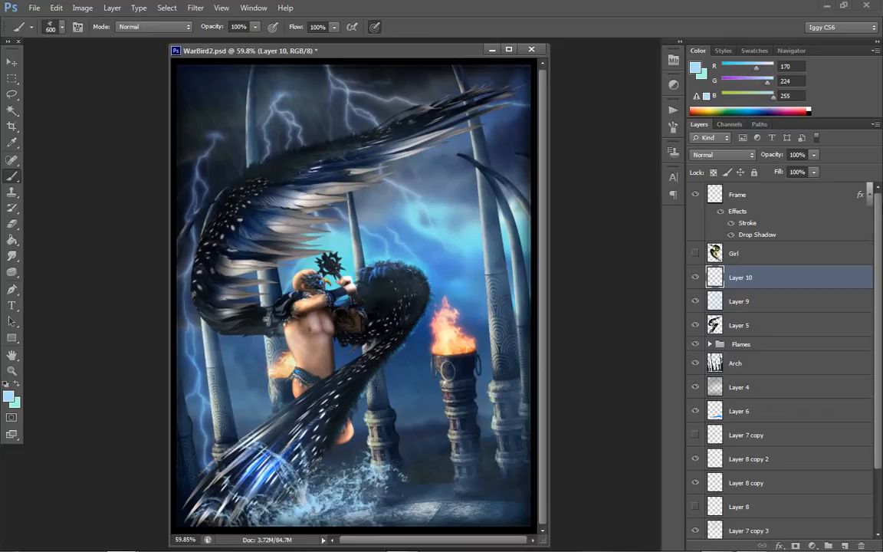
pyautogui.hotkey('ctrl', 'z')
# - Reduce the splash brush to 400 px and try it around the warrior's foot
pyautogui.press('[')
pyautogui.press('[')
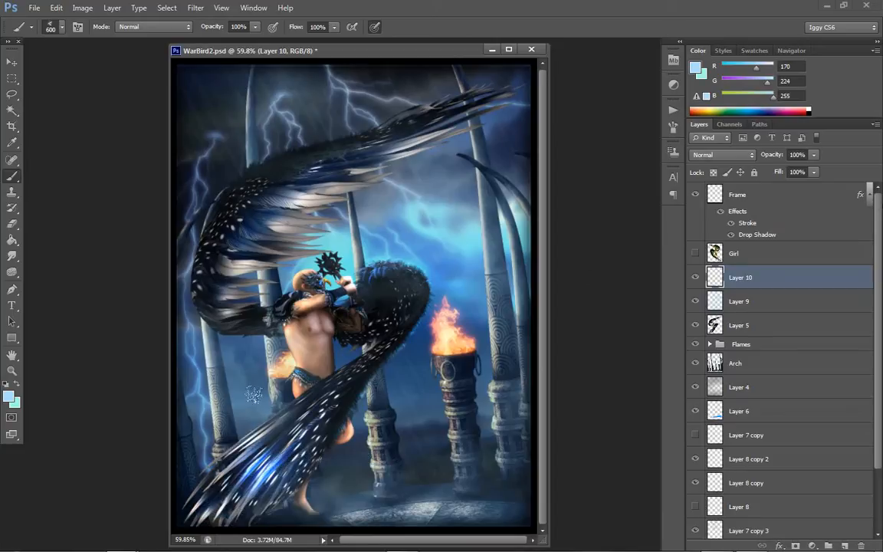
pyautogui.click(307, 485)
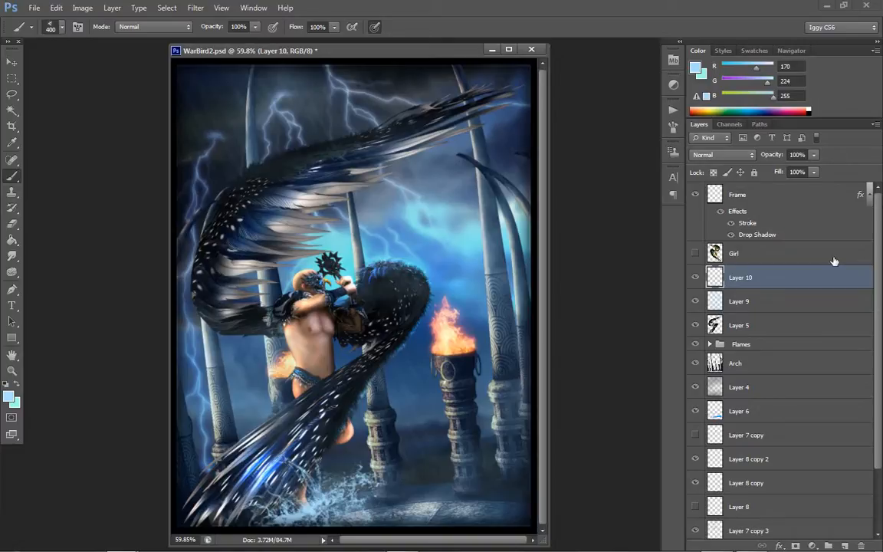
pyautogui.hotkey('ctrl', 'z')
pyautogui.click(303, 490)
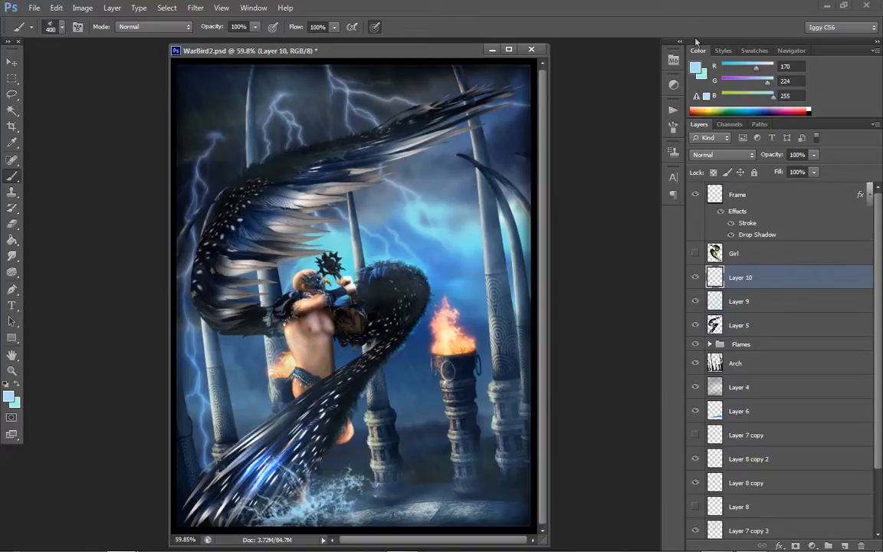
# - Set the foreground color to a paler blue with RGB 221, 241, 253
pyautogui.click(695, 69)
pyautogui.click(536, 231)
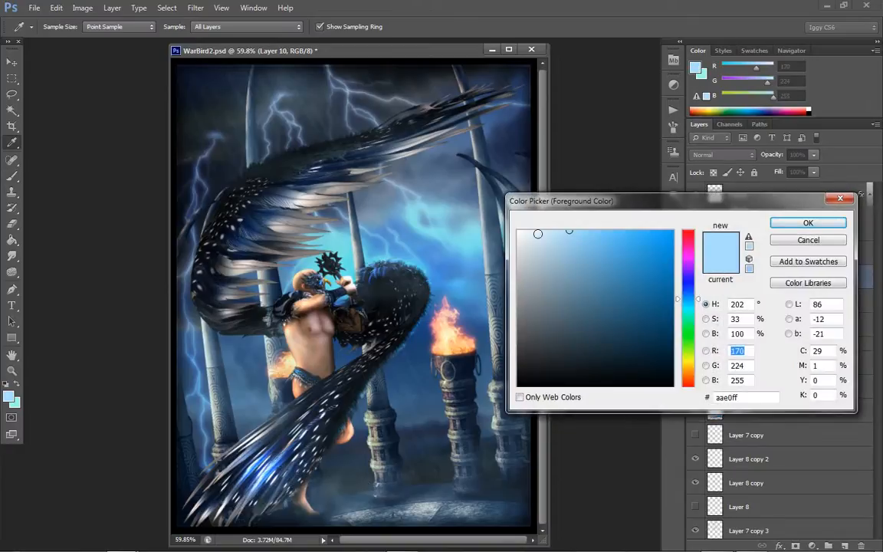
pyautogui.click(805, 223)
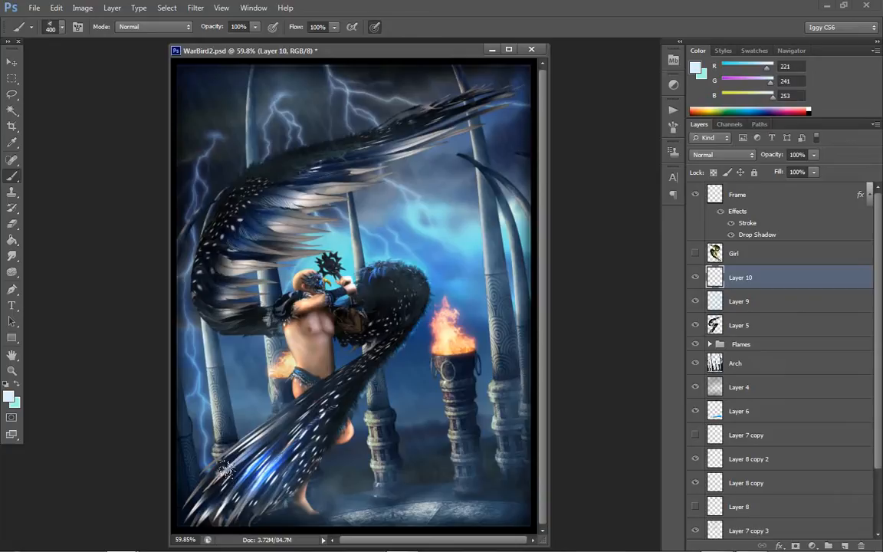
# - Check Layer 10 by toggling its visibility, and add a new empty Normal-mode layer above it
pyautogui.click(694, 278)
pyautogui.click(695, 278)
pyautogui.click(112, 7)
pyautogui.moveTo(123, 22)
pyautogui.click(307, 20)
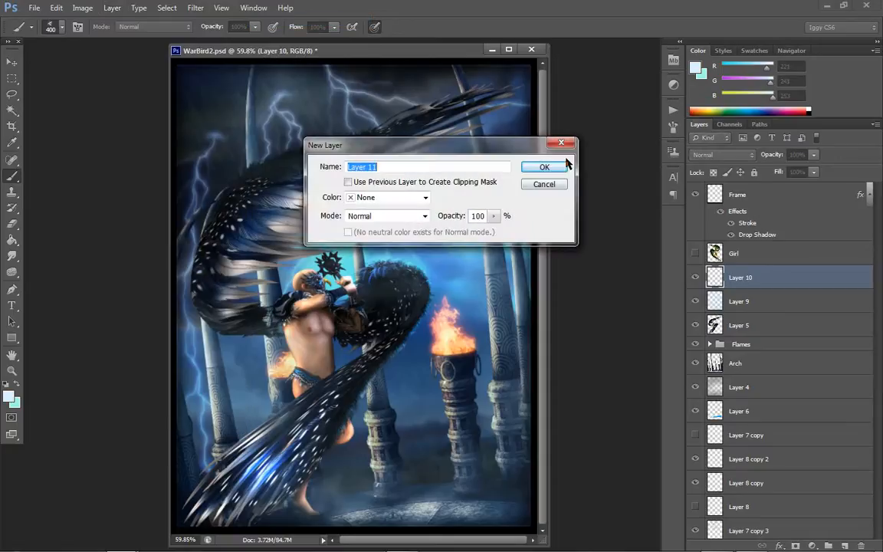
pyautogui.click(495, 150)
# - Stamp a pale 400 px splash around the warrior's foot on the new layer, redoing the first attempt slightly lower
pyautogui.click(236, 467)
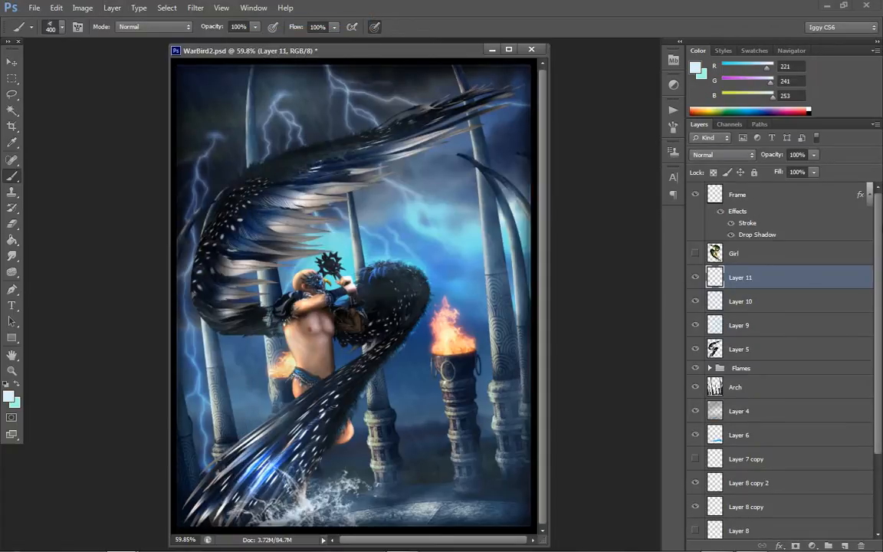
pyautogui.hotkey('ctrl', 'z')
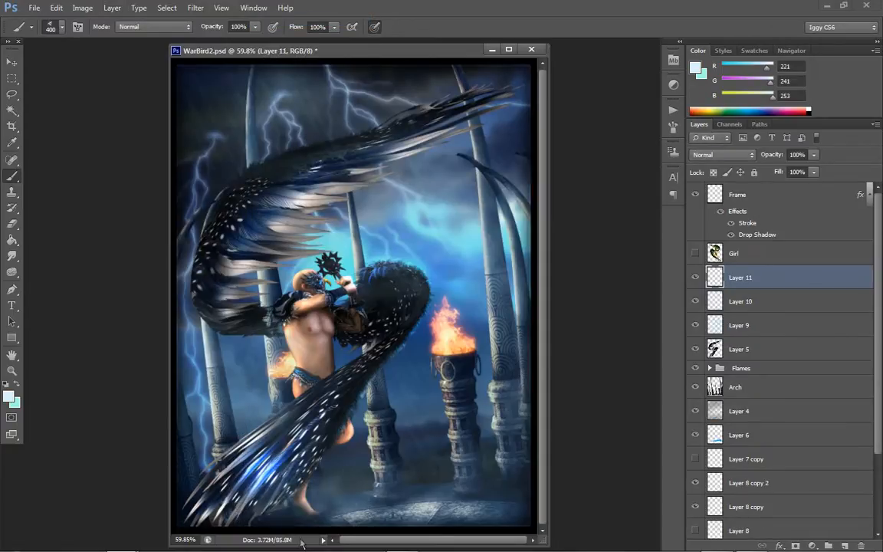
pyautogui.click(261, 484)
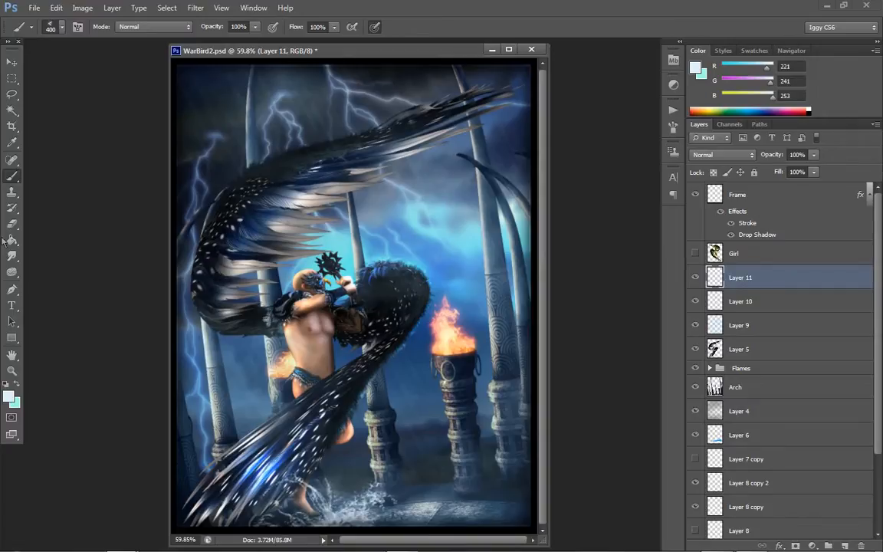
# - Zoom in to 100% on the splash around the warrior's foot
pyautogui.click(11, 370)
pyautogui.click(411, 442)
pyautogui.click(377, 490)
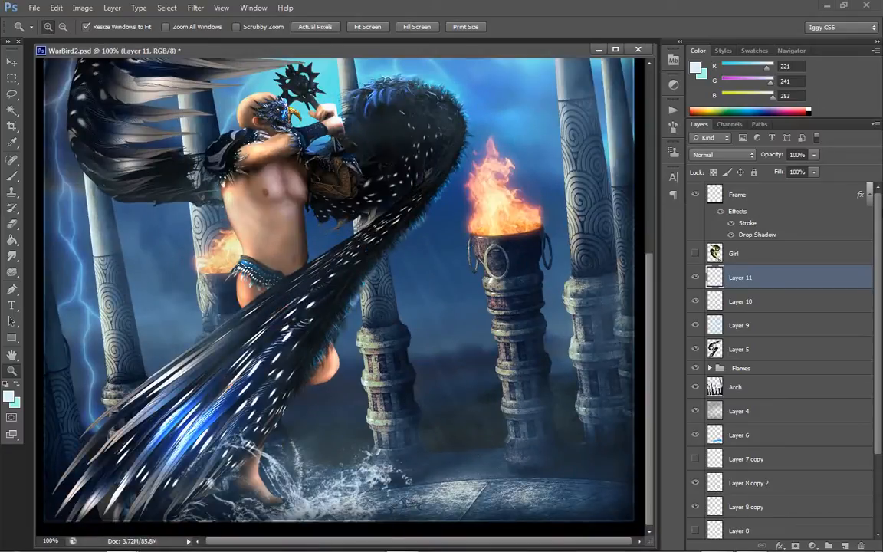
# - Try various blend modes on Layer 11, including Vivid Light, Overlay, Linear Dodge (Add), Pin Light and Luminosity, and return it to Normal
pyautogui.click(725, 155)
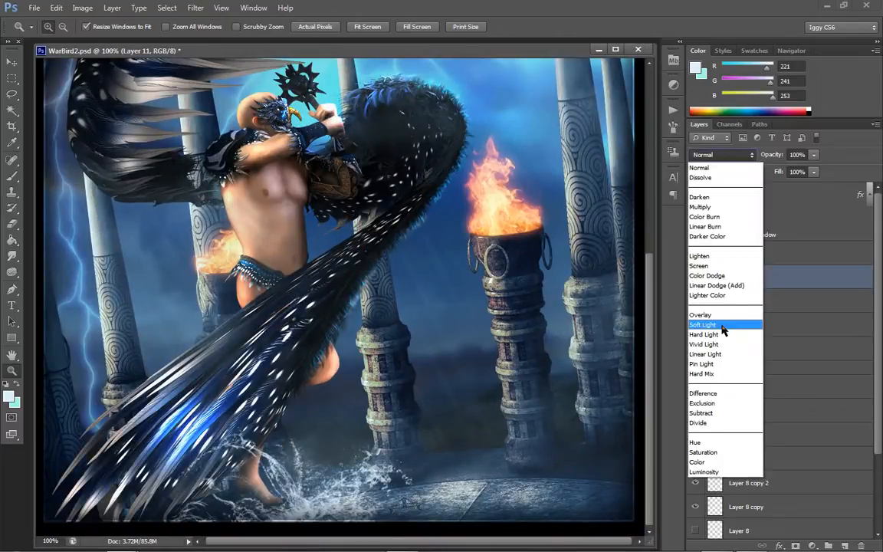
pyautogui.click(755, 308)
pyautogui.scroll(-1, 728, 155)
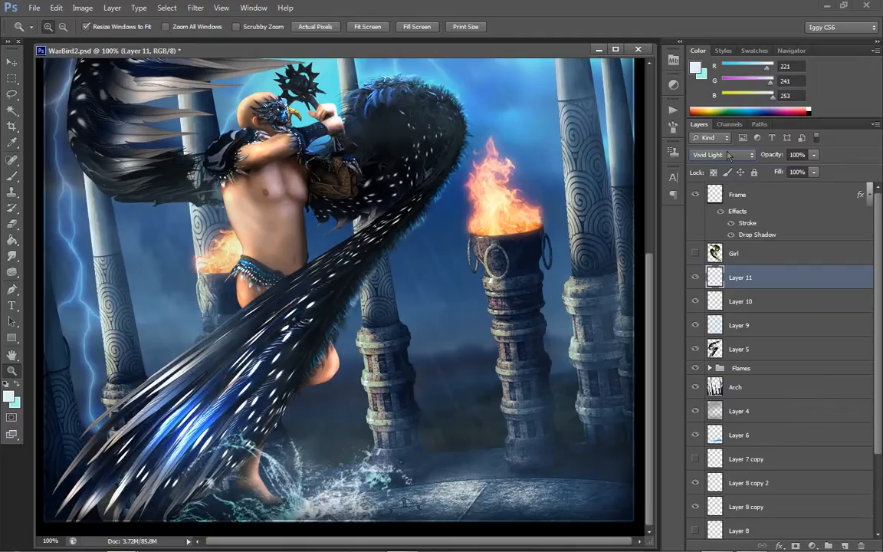
pyautogui.scroll(3, 728, 155)
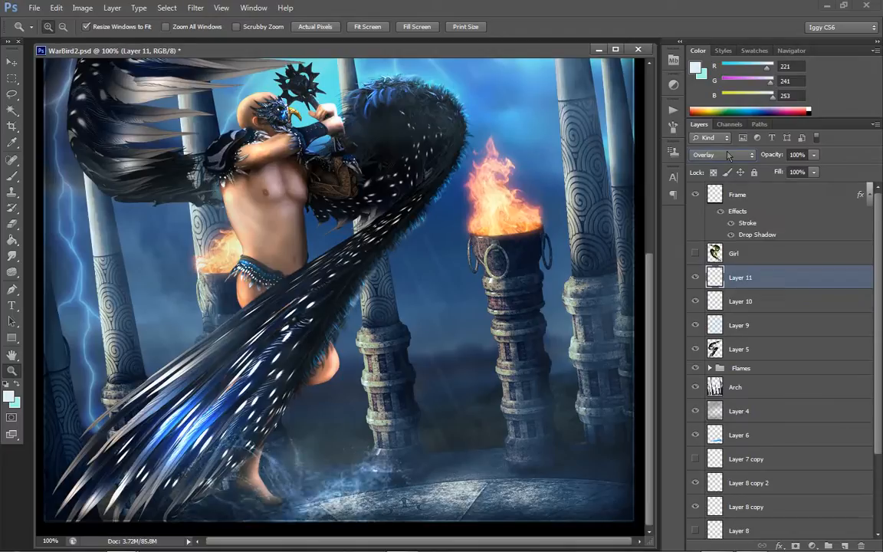
pyautogui.scroll(6, 728, 155)
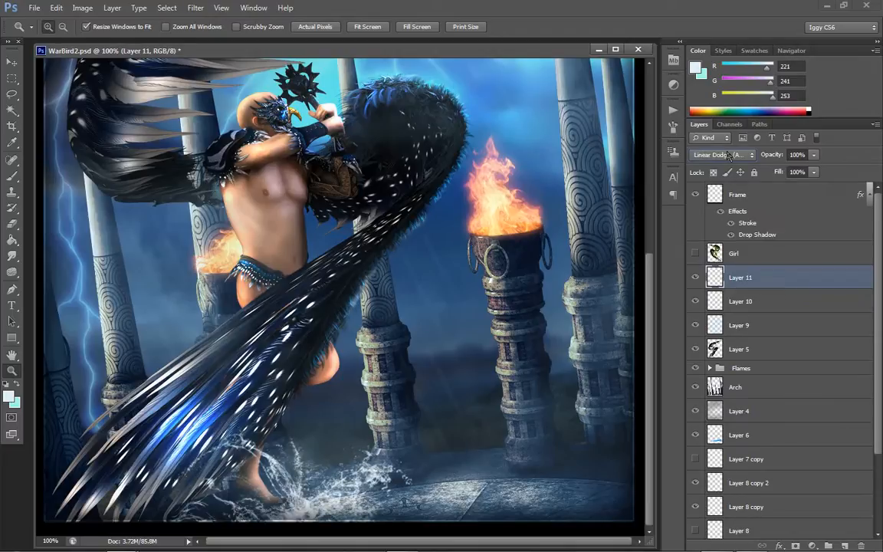
pyautogui.scroll(2, 728, 155)
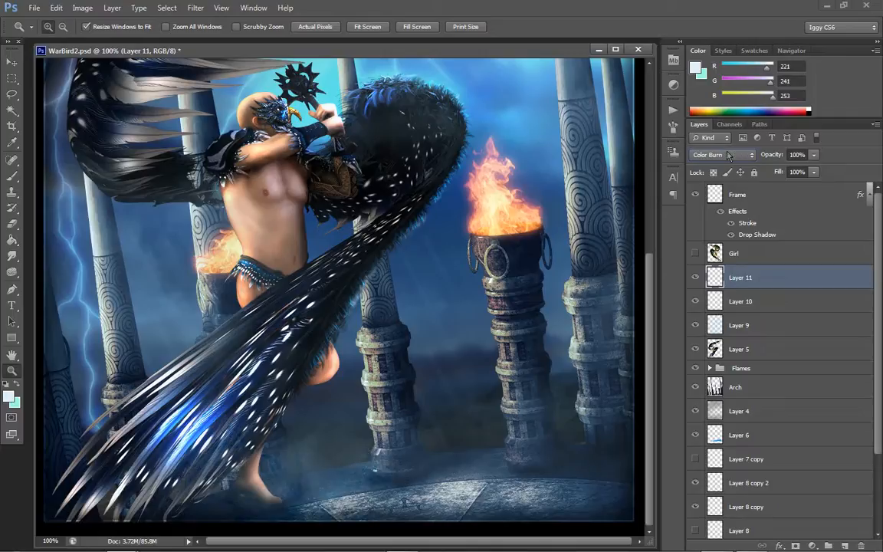
pyautogui.scroll(-10, 728, 155)
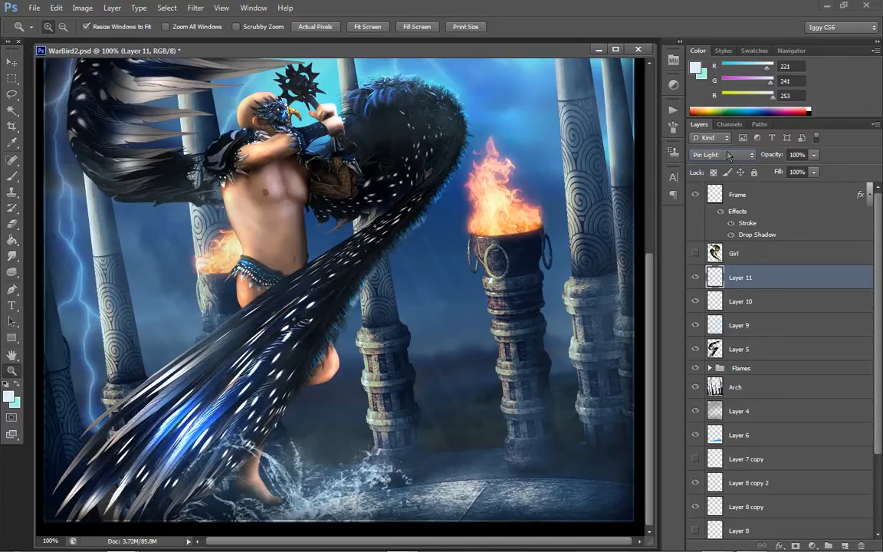
pyautogui.scroll(-5, 728, 155)
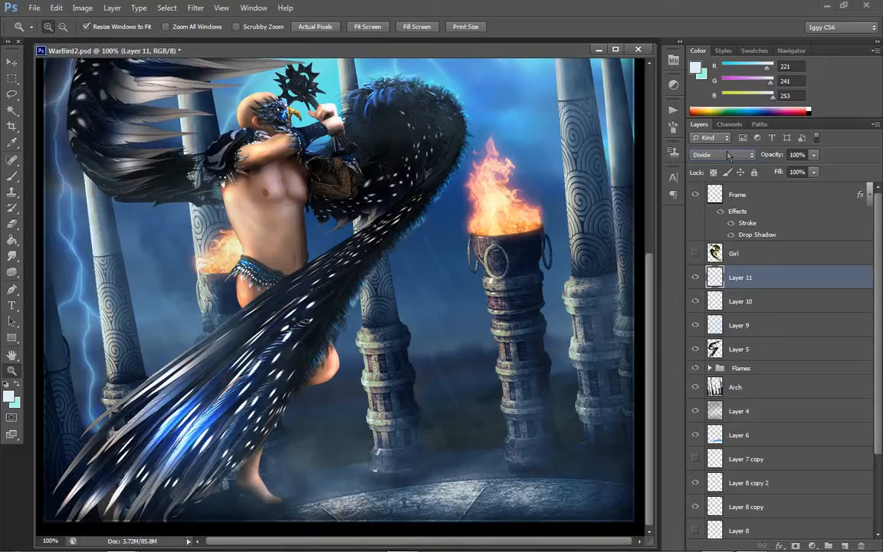
pyautogui.scroll(-2, 728, 155)
pyautogui.click(728, 154)
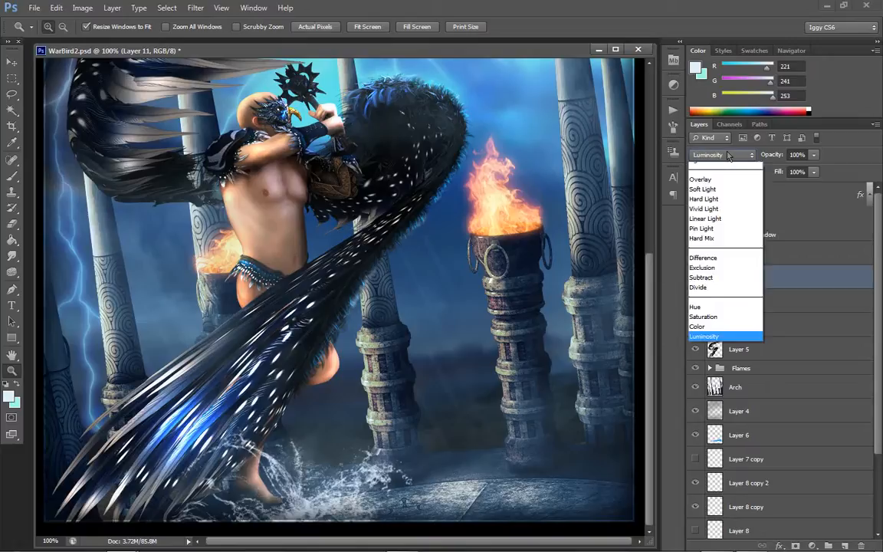
pyautogui.click(717, 169)
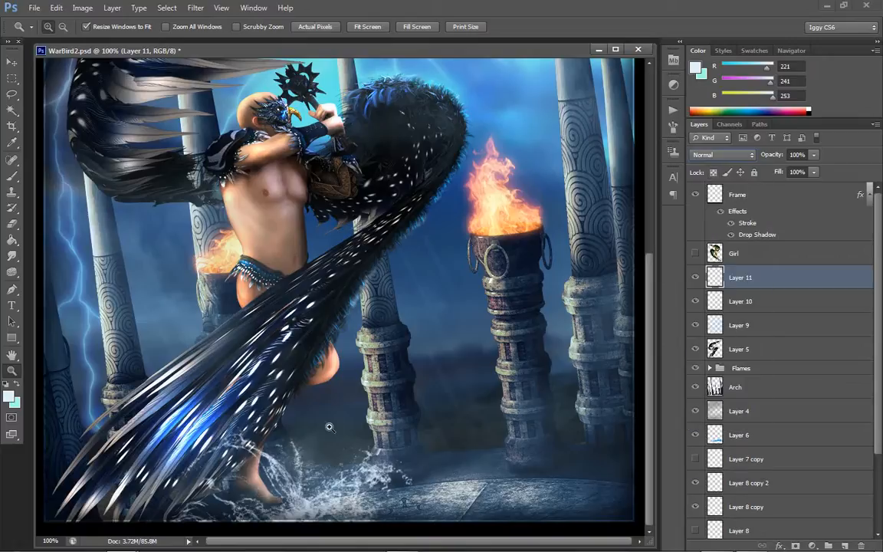
# - Scale the splash on Layer 11 down to about 64% and shift it up slightly around the warrior's foot
pyautogui.click(11, 61)
pyautogui.moveTo(343, 469)
pyautogui.mouseDown()
pyautogui.moveTo(358, 481)
pyautogui.moveTo(341, 475)
pyautogui.mouseUp()
pyautogui.moveTo(393, 417); pyautogui.dragTo(305, 455)
pyautogui.moveTo(228, 496)
pyautogui.mouseDown()
pyautogui.moveTo(250, 491)
pyautogui.moveTo(236, 485)
pyautogui.moveTo(236, 498)
pyautogui.mouseUp()
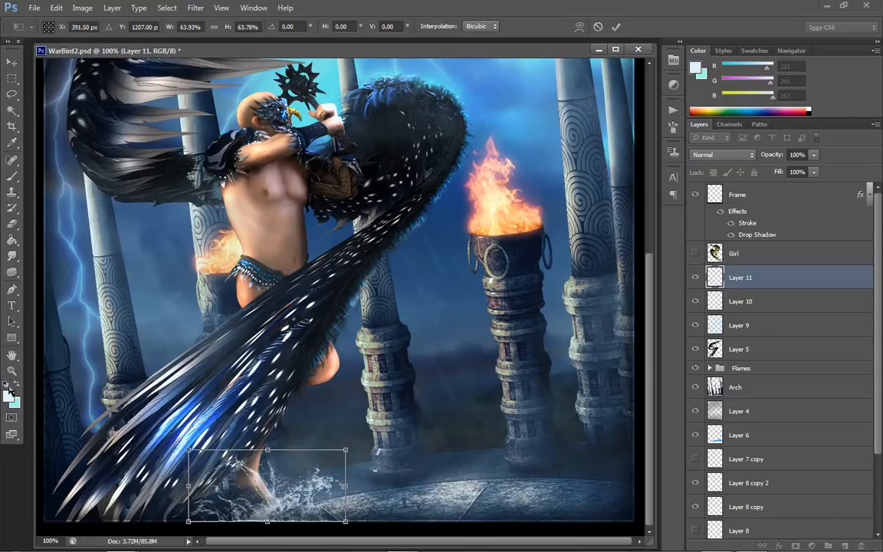
pyautogui.moveTo(312, 492); pyautogui.dragTo(312, 484)
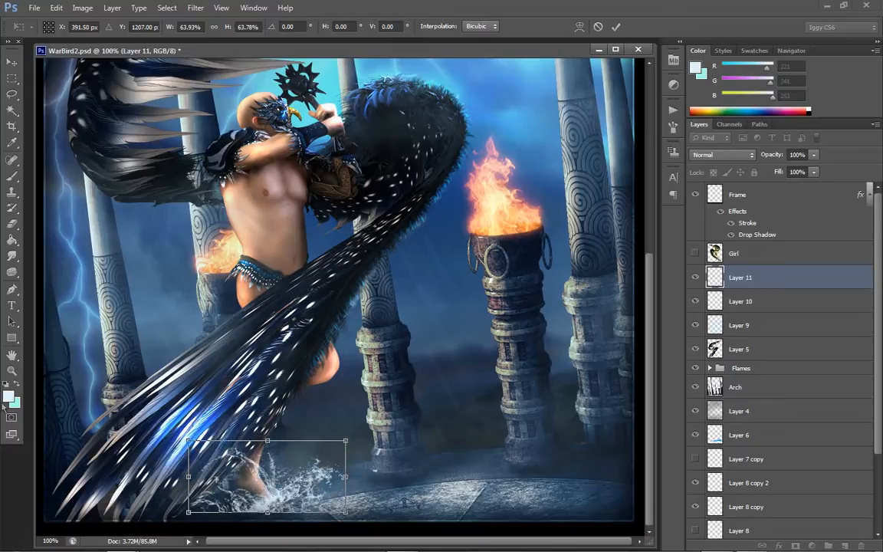
pyautogui.click(12, 373)
pyautogui.click(387, 204)
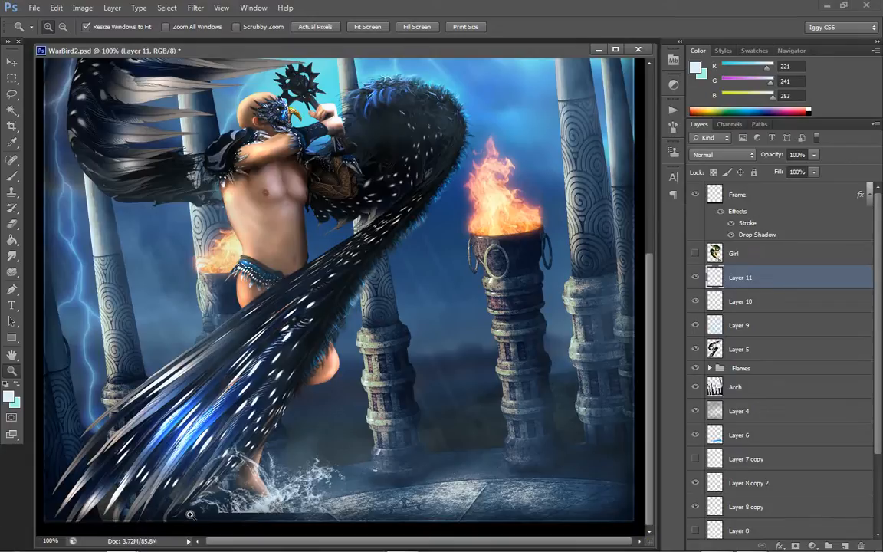
# - Delete the splash layer and add a new empty Normal-mode layer above Layer 10
pyautogui.click(12, 61)
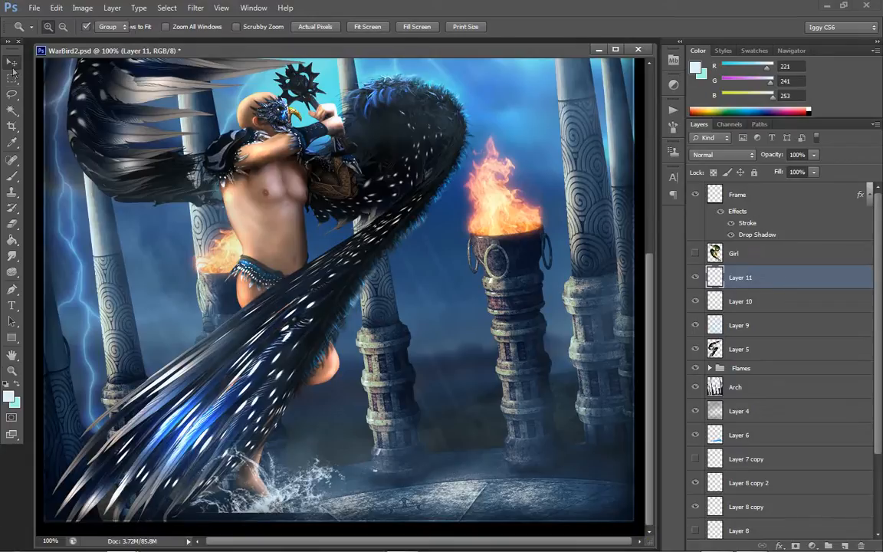
pyautogui.press('Delete')
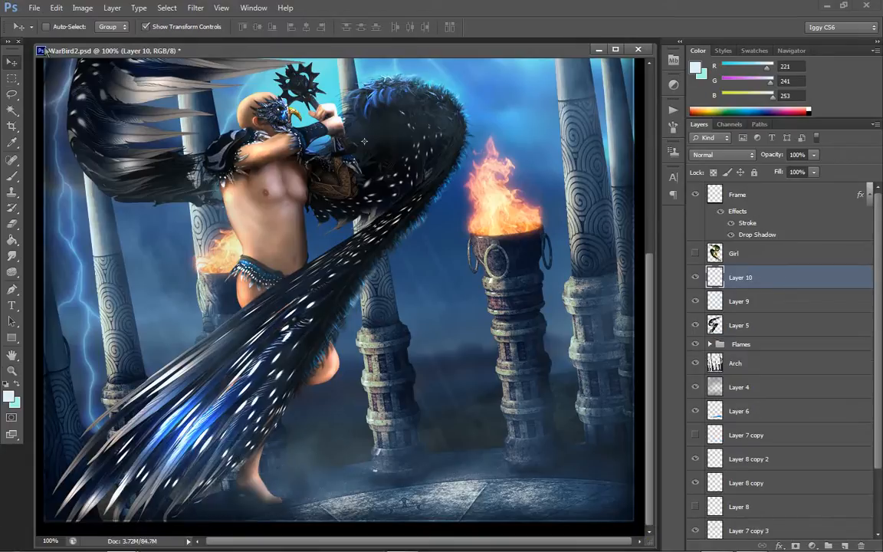
pyautogui.click(112, 8)
pyautogui.moveTo(123, 20)
pyautogui.click(264, 20)
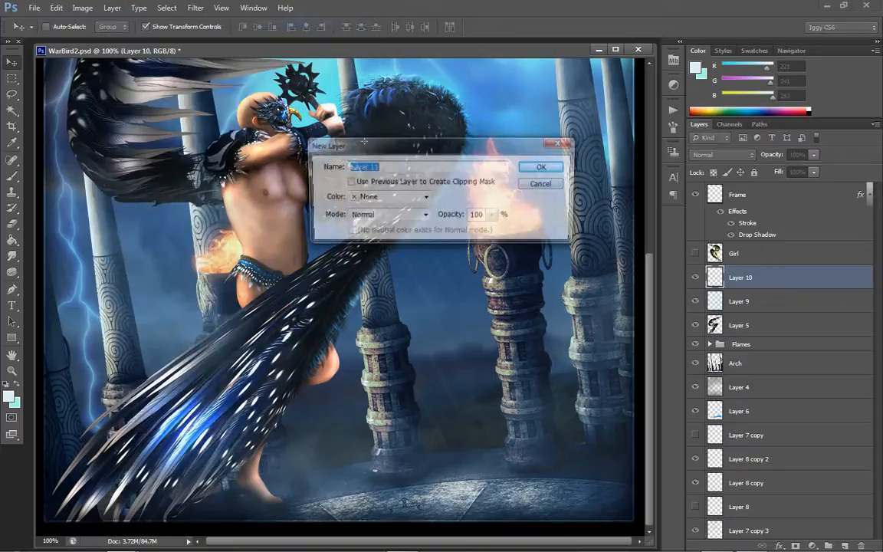
pyautogui.press('Return')
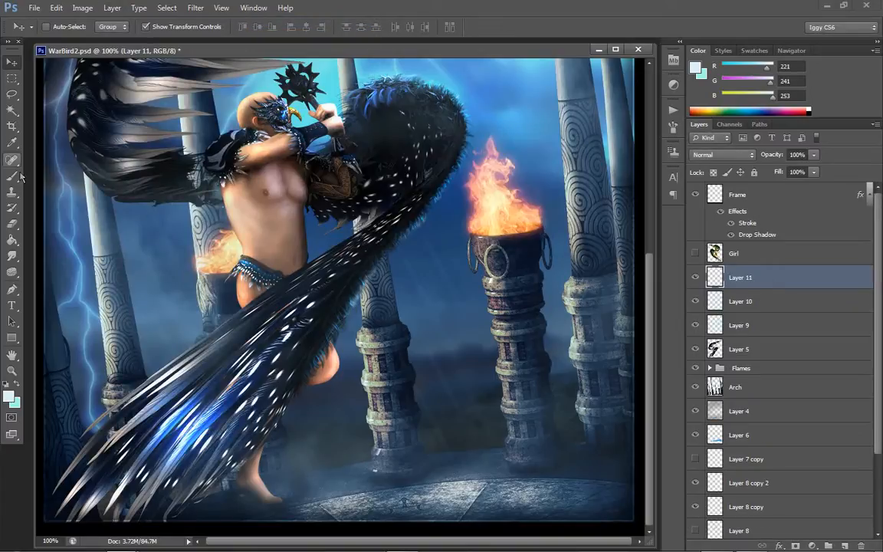
# - Stamp a pale splash at the warrior's foot on the new layer using the splash brush at 175 px
pyautogui.click(12, 175)
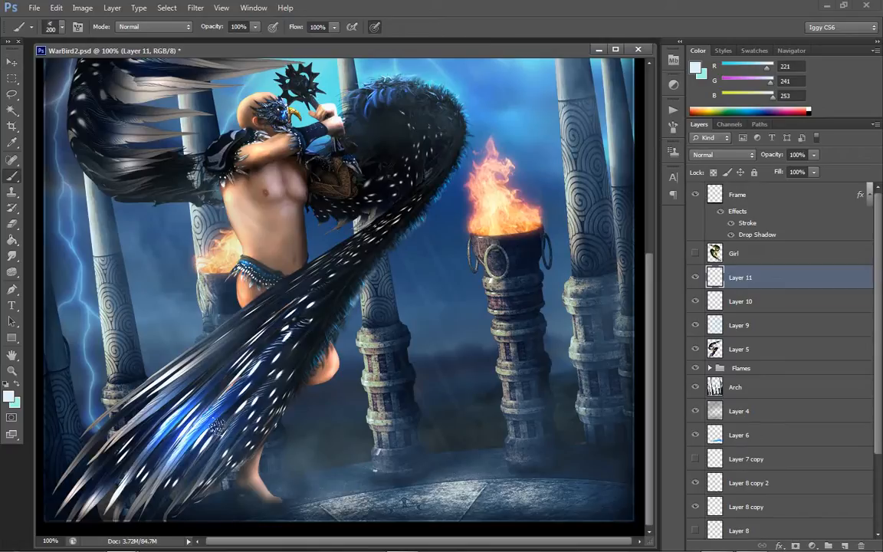
pyautogui.press('[')
pyautogui.click(231, 470)
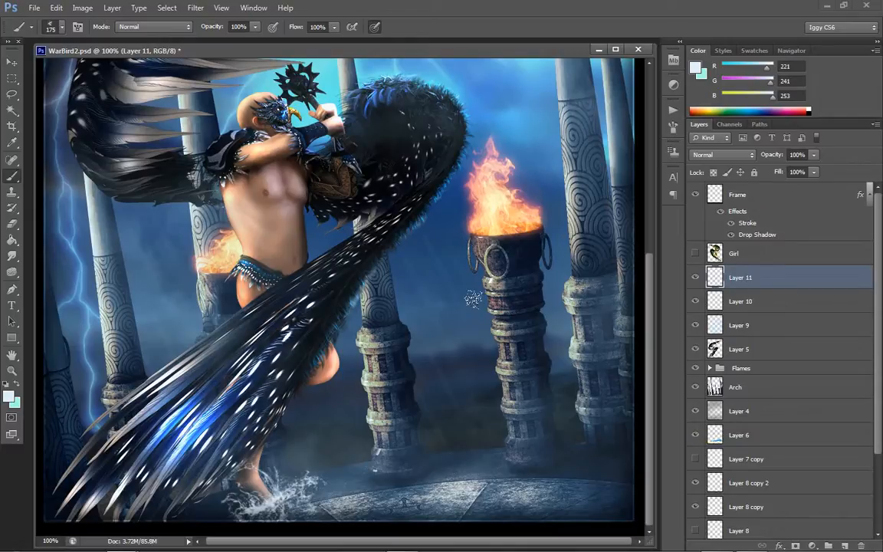
# - Enlarge the new splash to about 123% around the warrior's foot and apply the transformation
pyautogui.click(13, 371)
pyautogui.rightClick(468, 257)
pyautogui.click(532, 277)
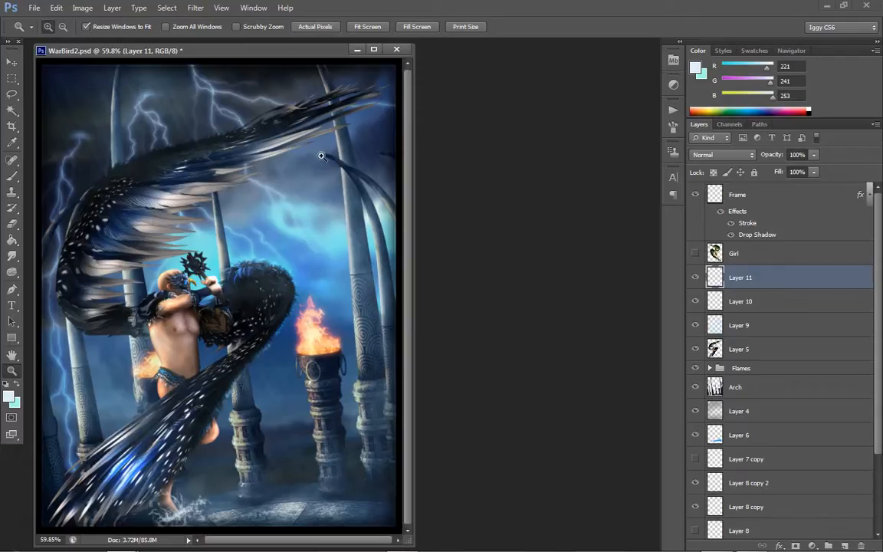
pyautogui.click(146, 471)
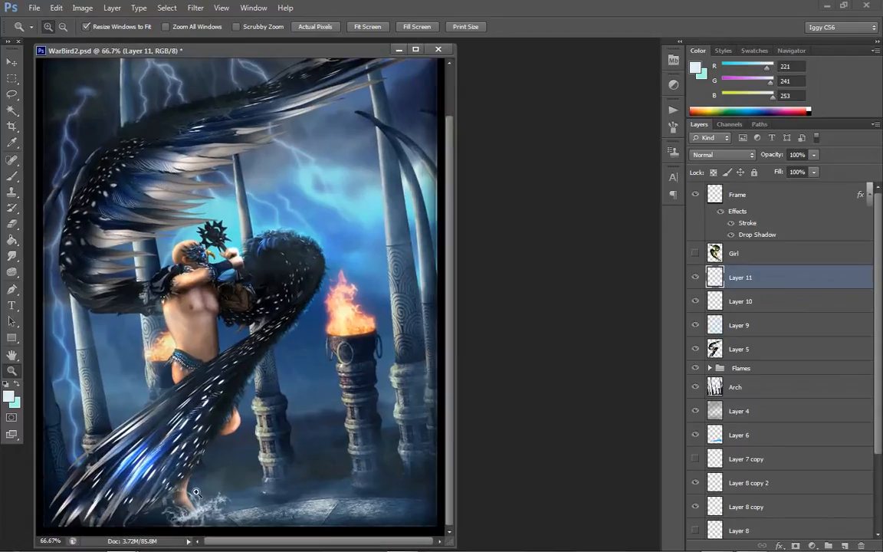
pyautogui.click(146, 472)
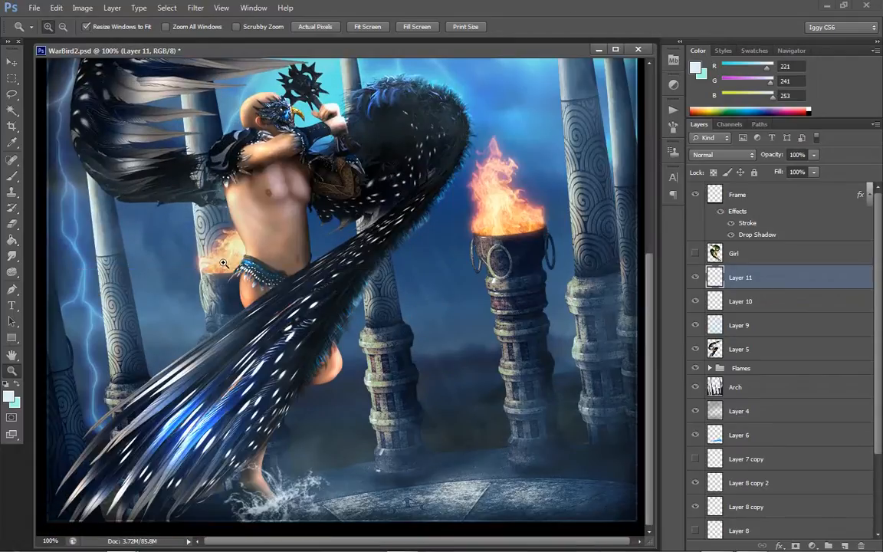
pyautogui.click(12, 62)
pyautogui.moveTo(223, 534); pyautogui.dragTo(197, 551)
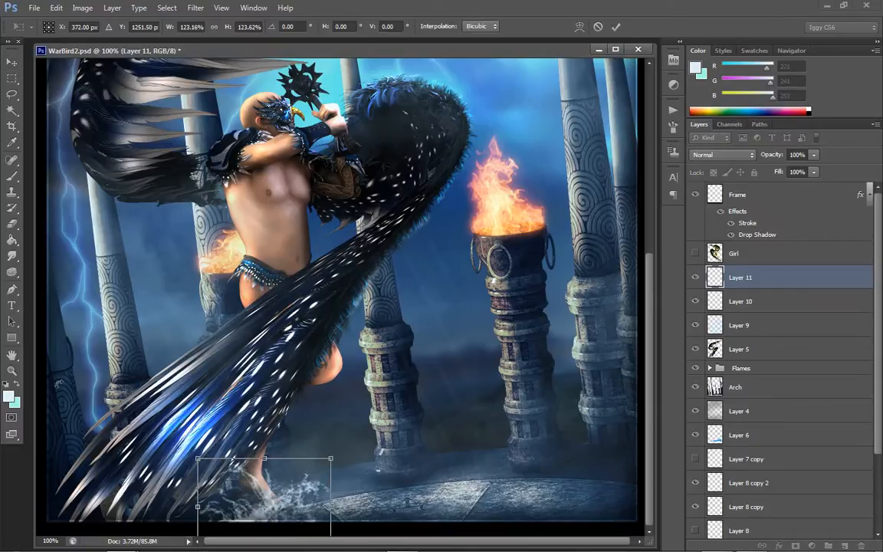
pyautogui.click(12, 370)
pyautogui.press('Return')
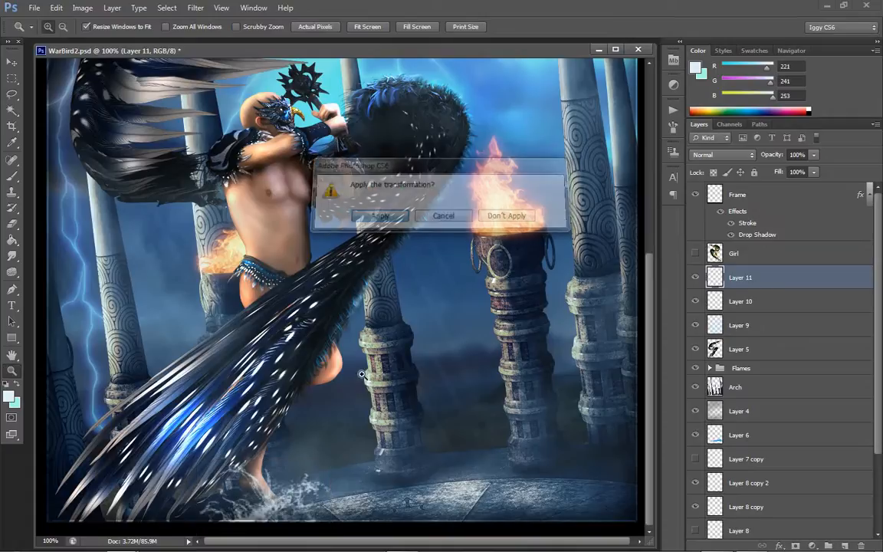
# - View the whole composite at 50% and open the recent file WarBird.psd for comparison
pyautogui.rightClick(428, 373)
pyautogui.click(490, 381)
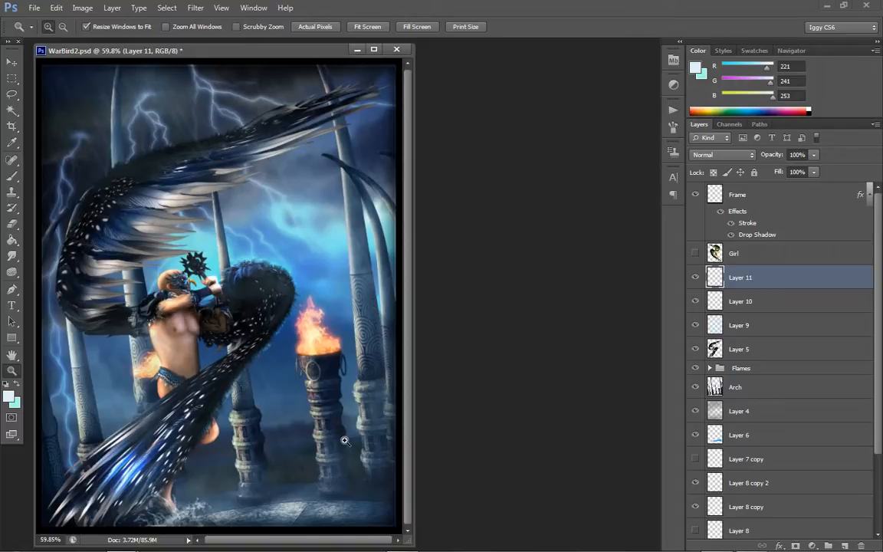
pyautogui.rightClick(92, 180)
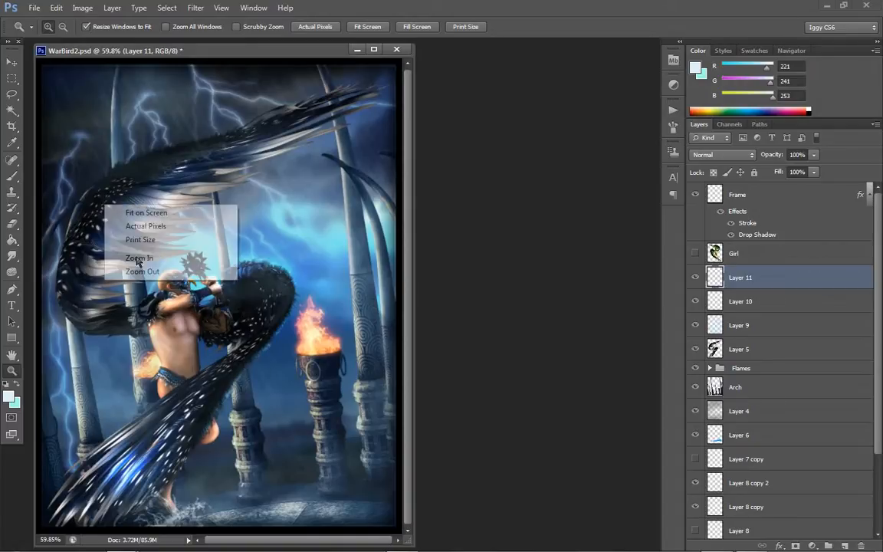
pyautogui.click(139, 268)
pyautogui.moveTo(153, 55); pyautogui.dragTo(293, 82)
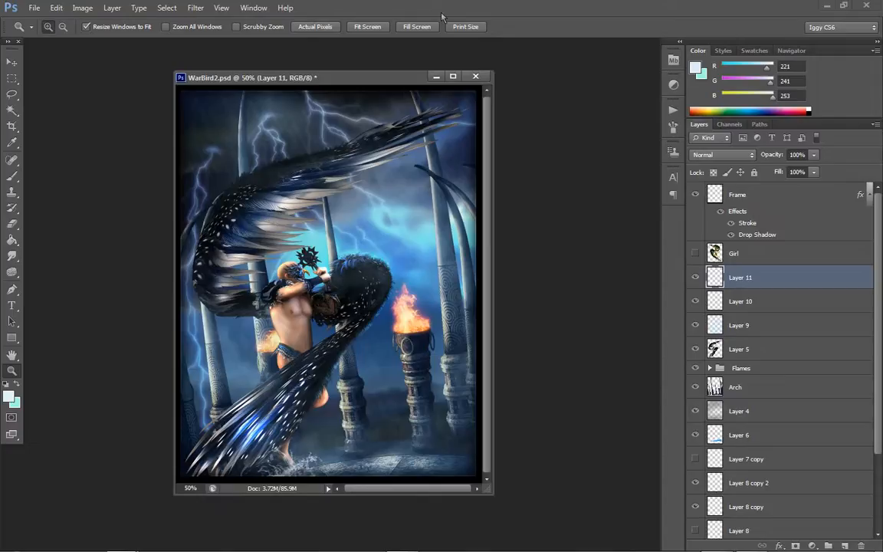
pyautogui.click(34, 7)
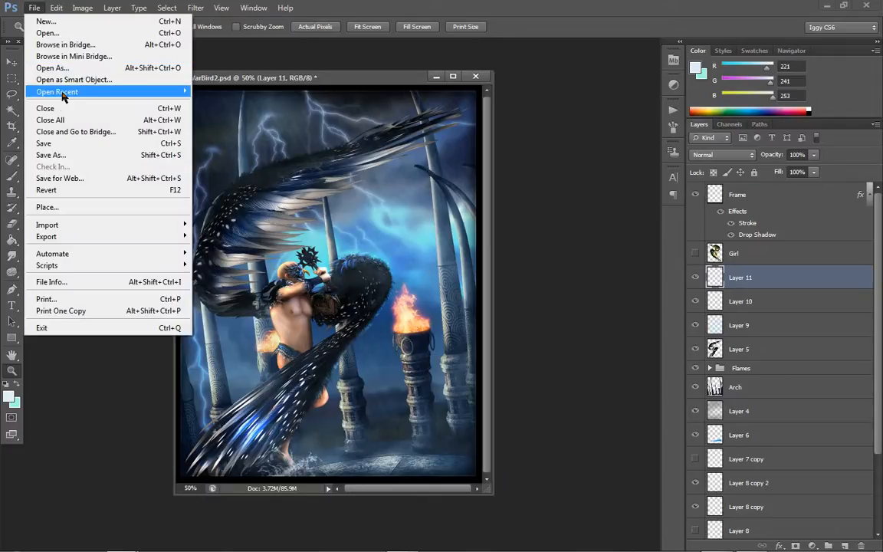
pyautogui.moveTo(62, 92)
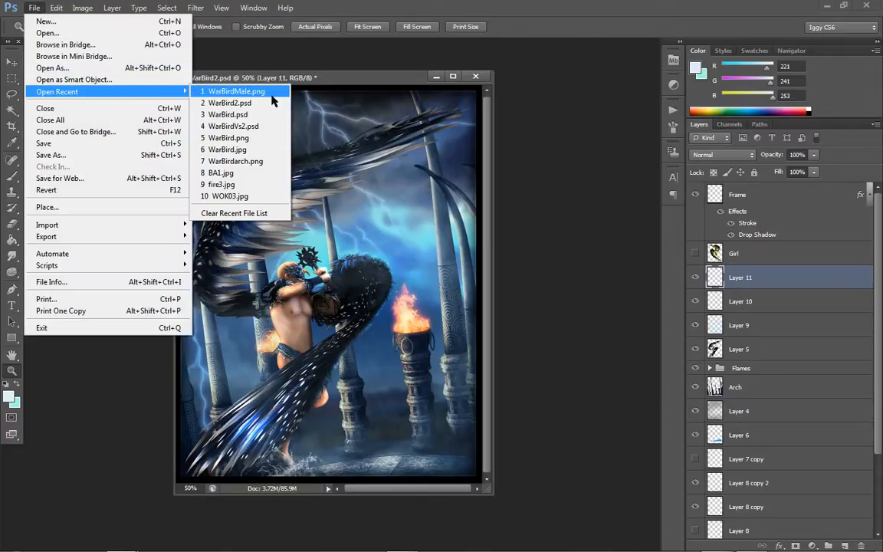
pyautogui.click(247, 114)
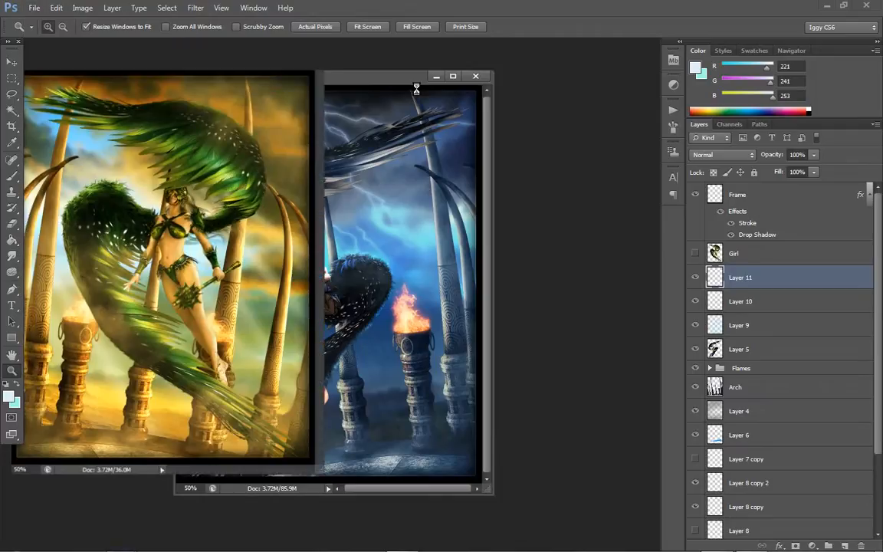
# - Arrange the WarBird2.psd and WarBird.psd windows side by side to compare the two images, and close WarBird.psd
pyautogui.moveTo(330, 72); pyautogui.dragTo(459, 97)
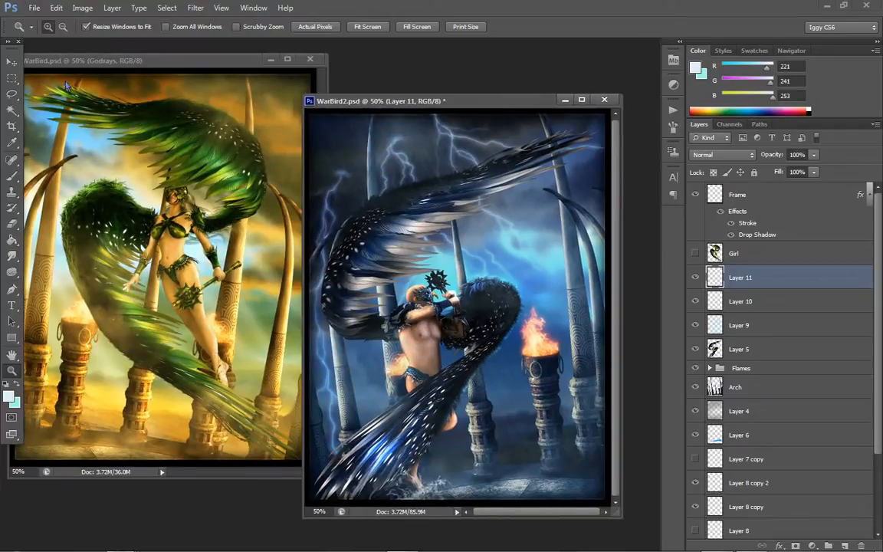
pyautogui.moveTo(175, 66); pyautogui.dragTo(413, 170)
pyautogui.moveTo(472, 102); pyautogui.dragTo(220, 72)
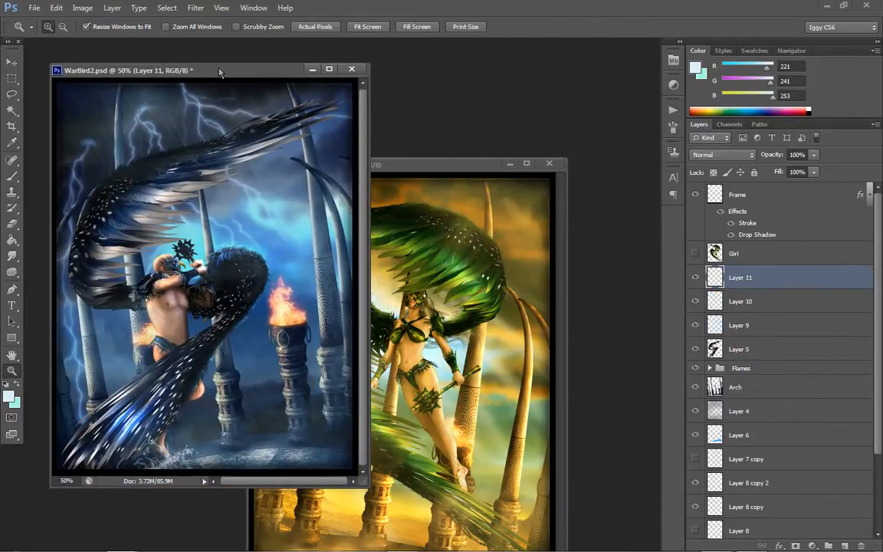
pyautogui.moveTo(430, 175); pyautogui.dragTo(491, 109)
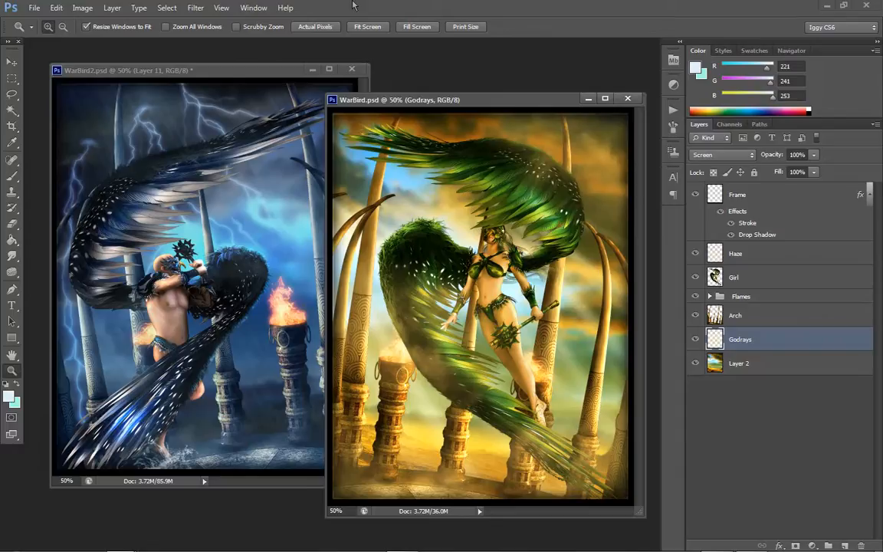
pyautogui.moveTo(496, 102); pyautogui.dragTo(453, 79)
pyautogui.click(584, 69)
# - Select the warrior's Layer 5 in WarBird2.psd and set the foreground colour to bright blue, RGB 21, 170, 255
pyautogui.click(175, 237)
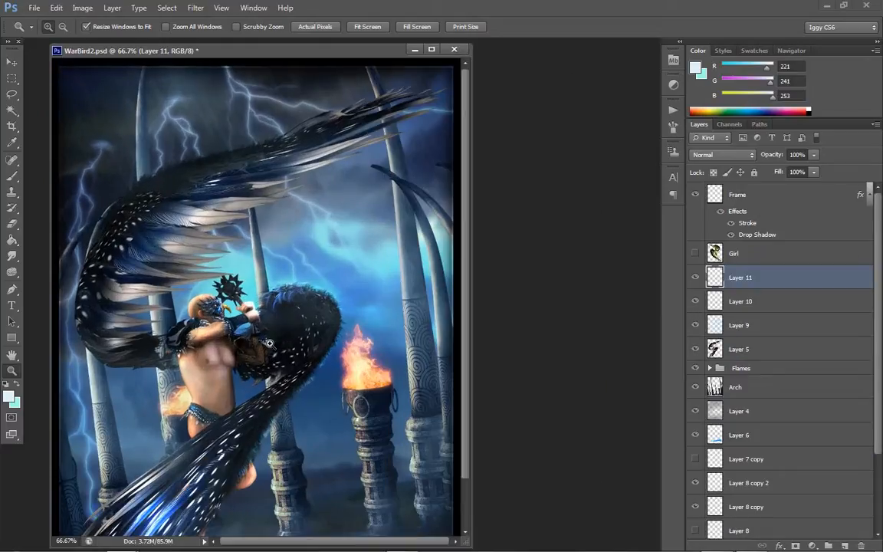
pyautogui.click(179, 400)
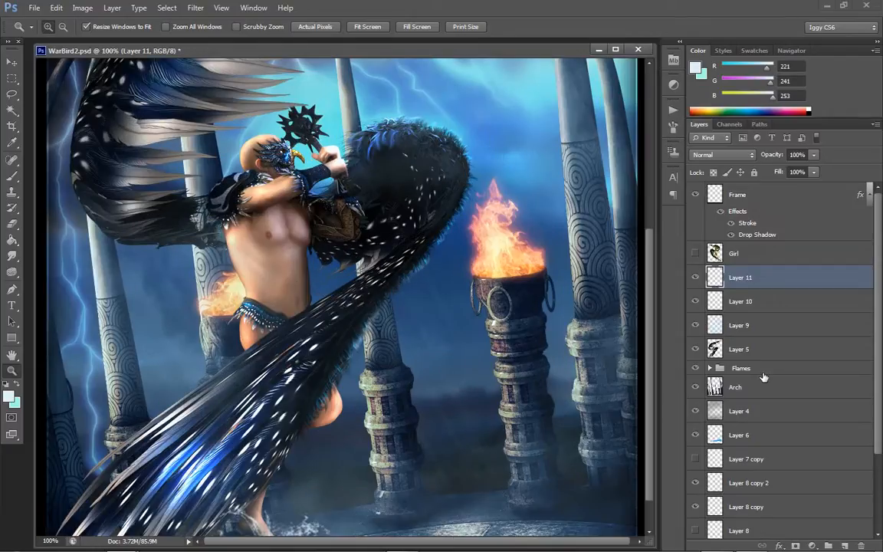
pyautogui.click(705, 349)
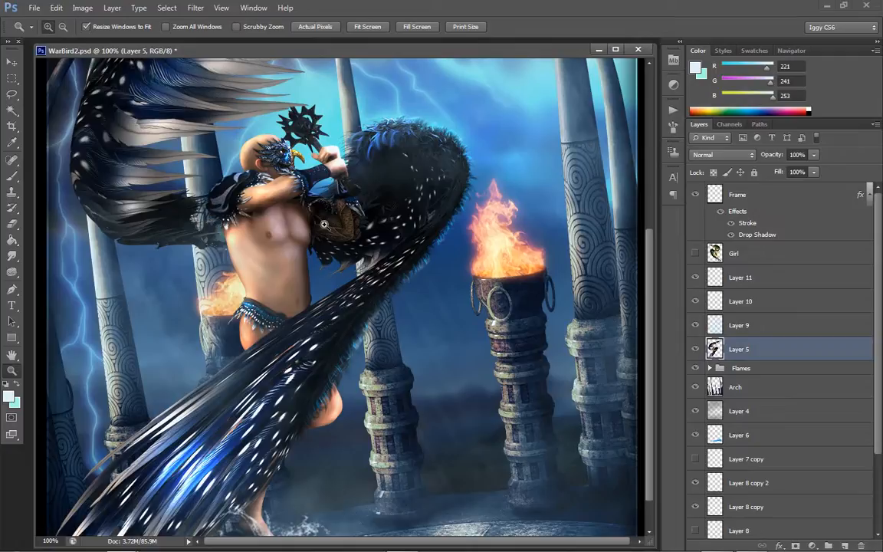
pyautogui.click(248, 170)
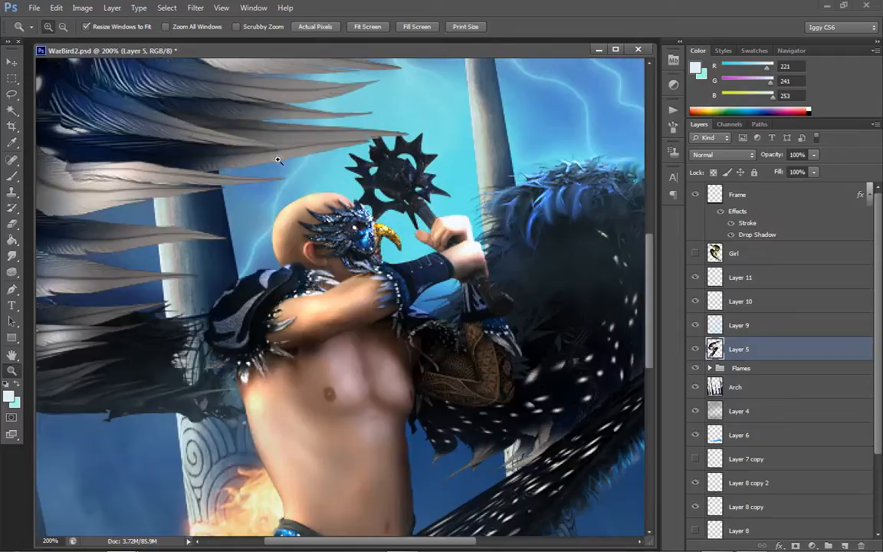
pyautogui.click(330, 218)
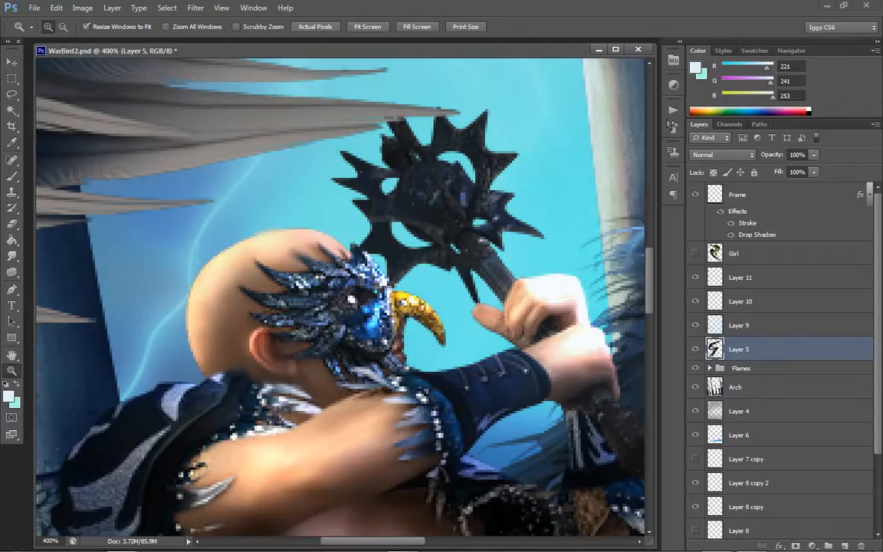
pyautogui.click(699, 71)
pyautogui.click(661, 230)
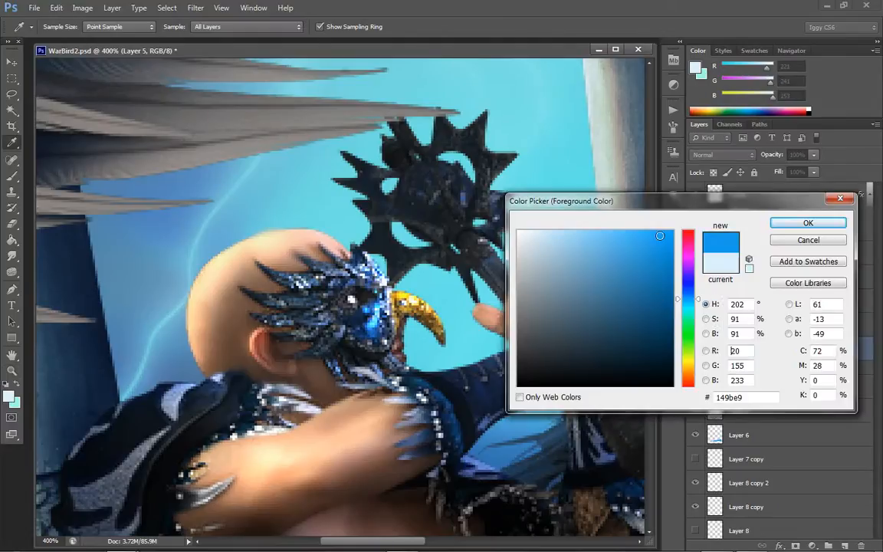
pyautogui.click(783, 222)
# - Create a new Normal-mode layer at 100% opacity directly above the warrior's Layer 5
pyautogui.press('z')
pyautogui.click(397, 268)
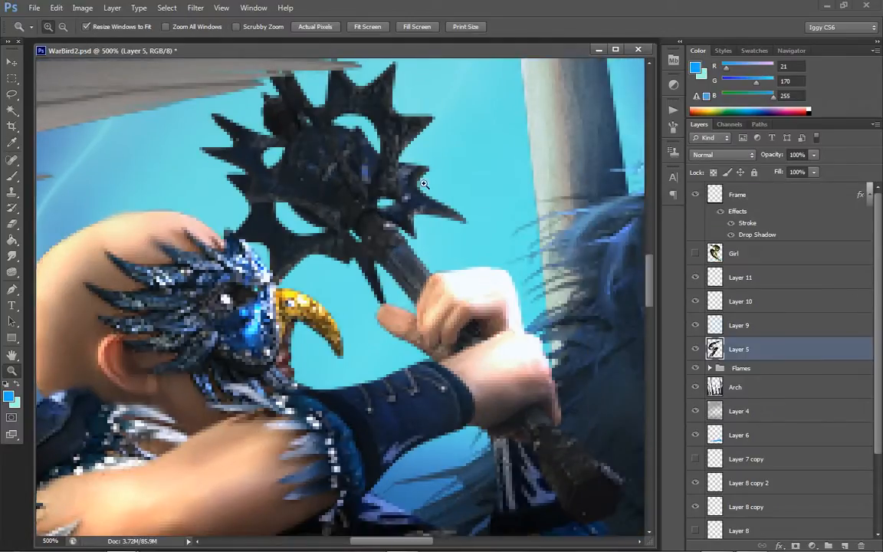
pyautogui.click(113, 9)
pyautogui.moveTo(159, 21)
pyautogui.click(288, 20)
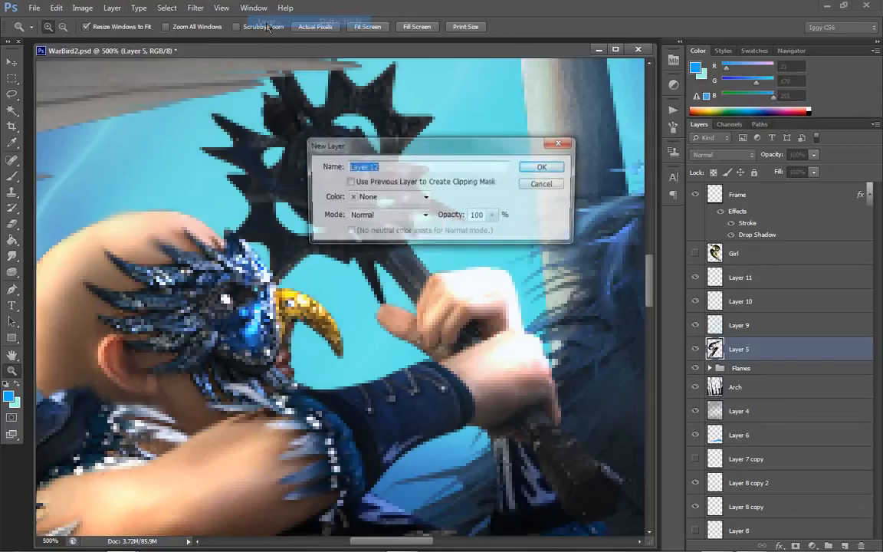
pyautogui.click(544, 166)
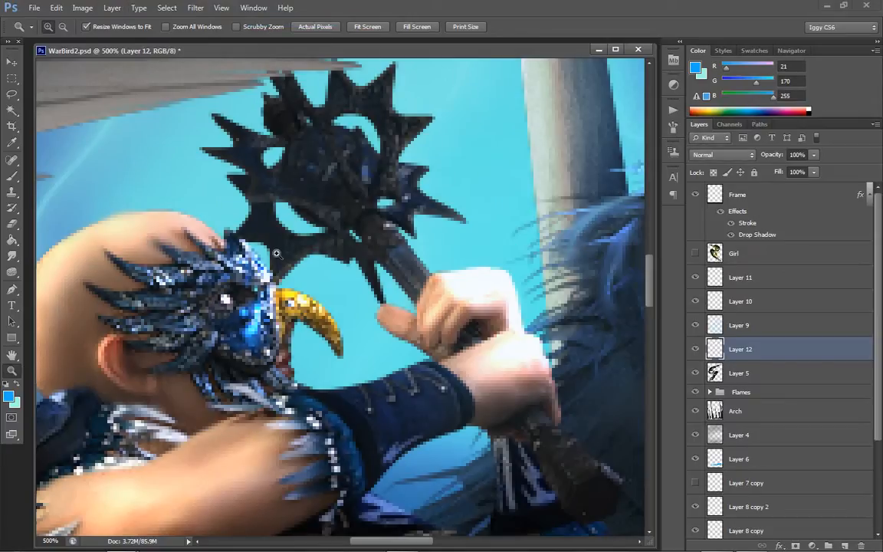
# - Turn off the view extras to hide the pixel grid over the magnified bird mask
pyautogui.click(250, 228)
pyautogui.click(167, 8)
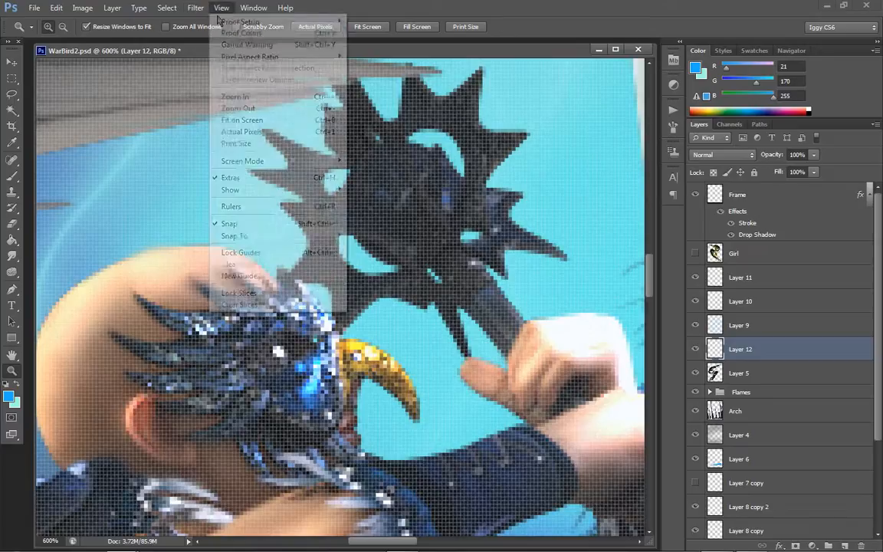
pyautogui.click(522, 240)
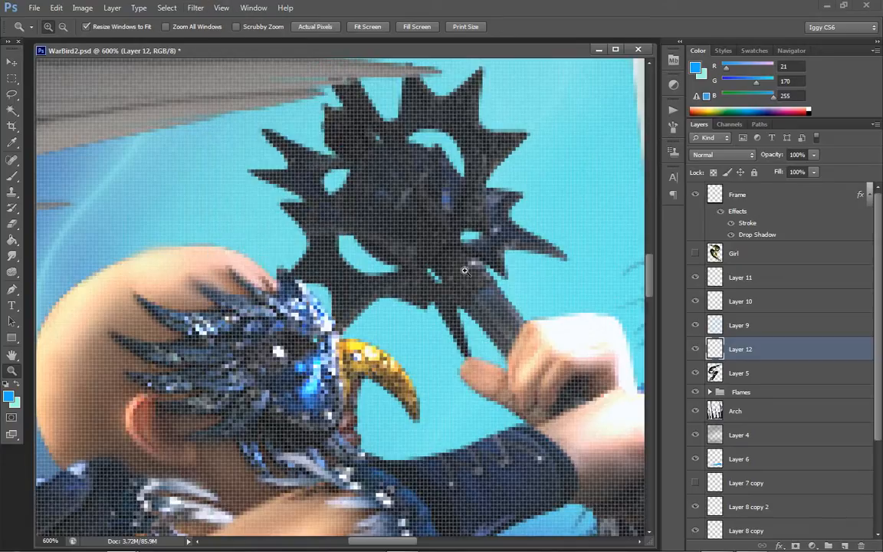
pyautogui.click(253, 8)
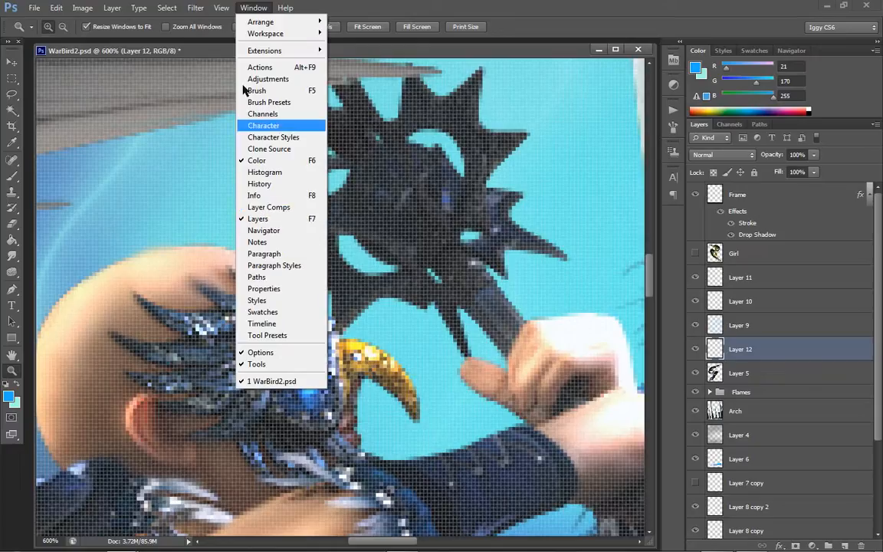
pyautogui.moveTo(222, 8)
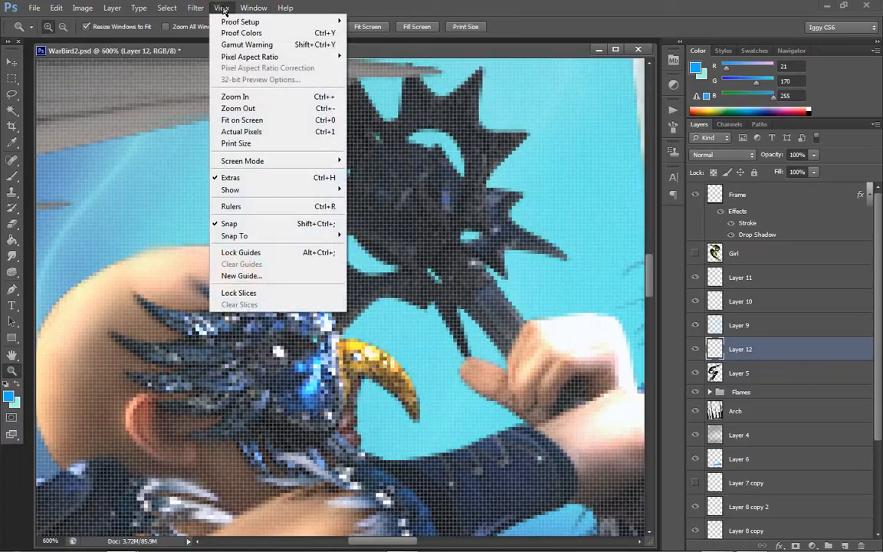
pyautogui.click(241, 178)
pyautogui.click(306, 346)
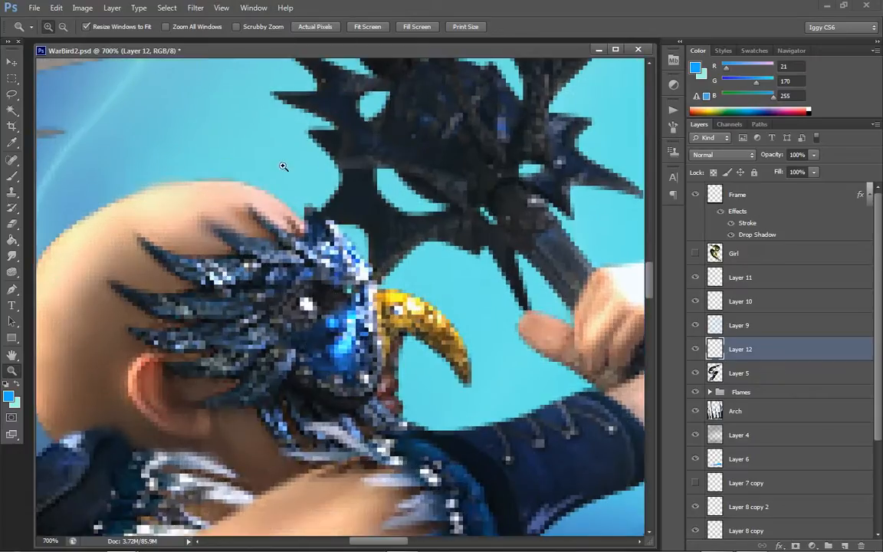
# - Paint the mask's eye bright blue on Layer 12 with the Soft Round brush at 4 px
pyautogui.click(12, 175)
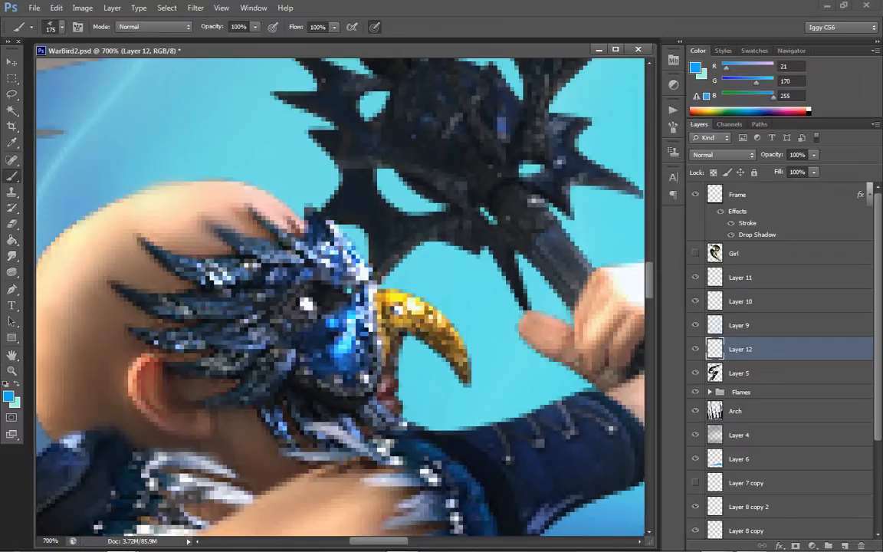
pyautogui.click(57, 27)
pyautogui.moveTo(139, 396)
pyautogui.mouseDown()
pyautogui.moveTo(132, 211)
pyautogui.moveTo(143, 121)
pyautogui.mouseUp()
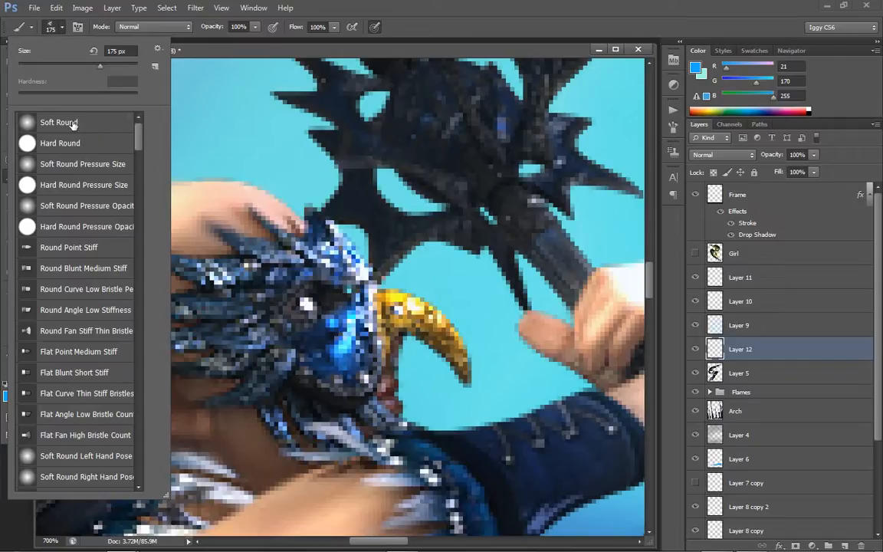
pyautogui.click(73, 124)
pyautogui.moveTo(36, 65); pyautogui.dragTo(29, 63)
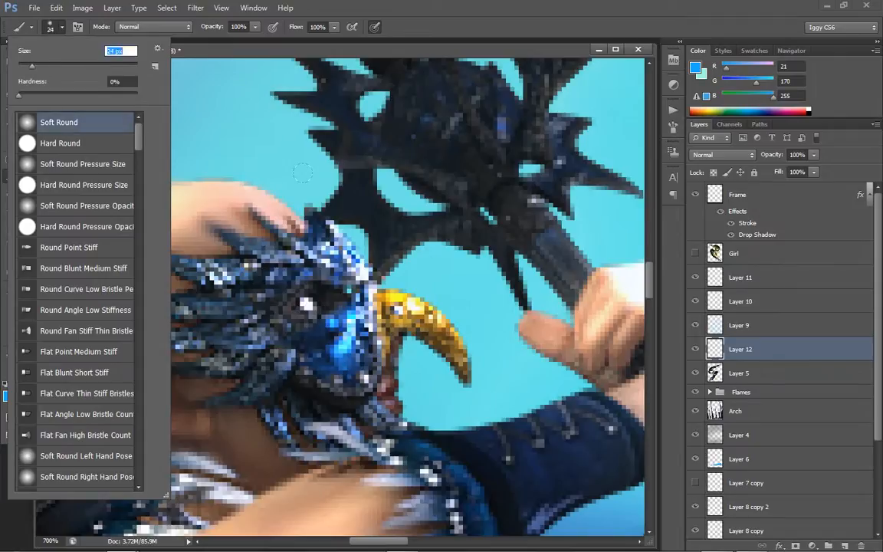
pyautogui.press('Return')
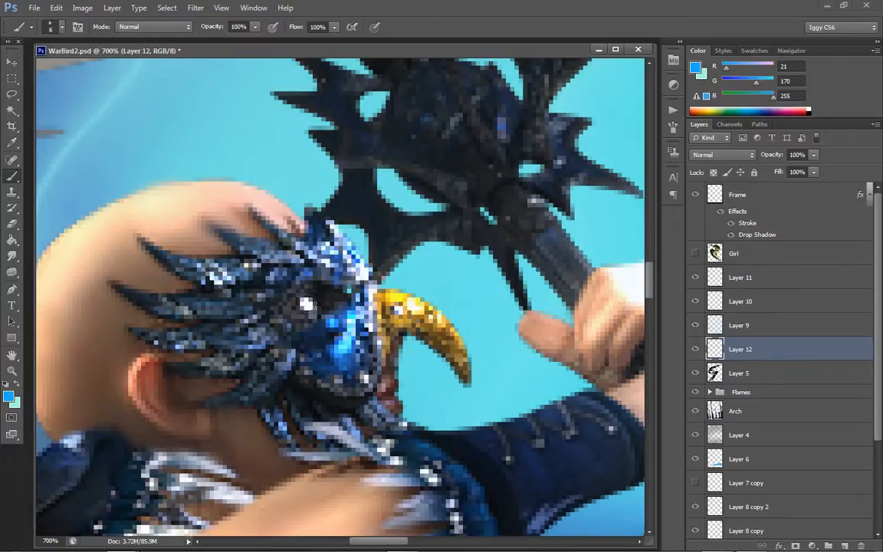
pyautogui.moveTo(308, 305); pyautogui.dragTo(321, 306)
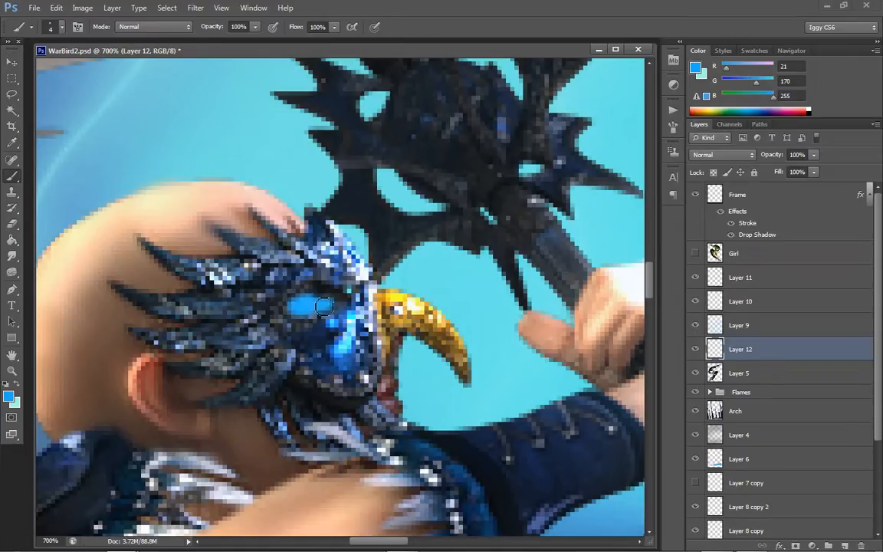
# - Brighten the centre of the blue eye with the Dodge tool at 7 px, Highlights range and 81% exposure
pyautogui.click(13, 258)
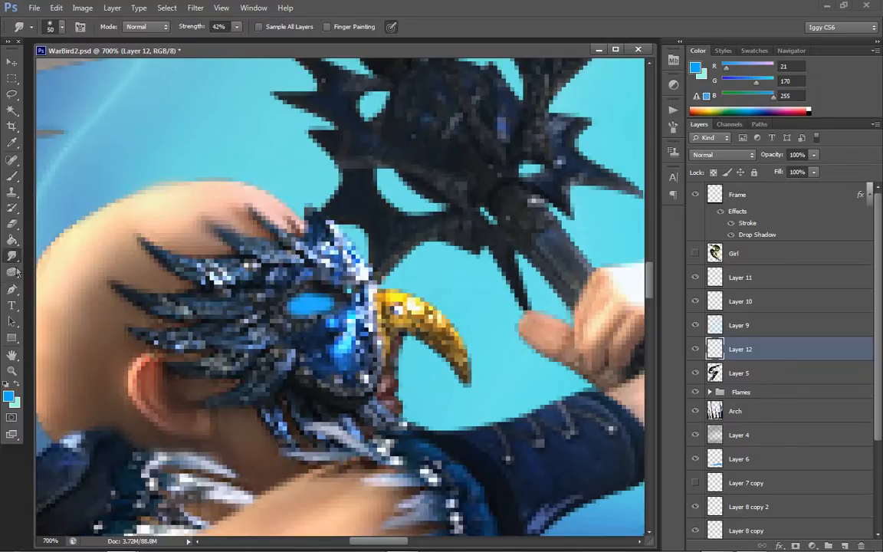
pyautogui.click(12, 271)
pyautogui.click(65, 270)
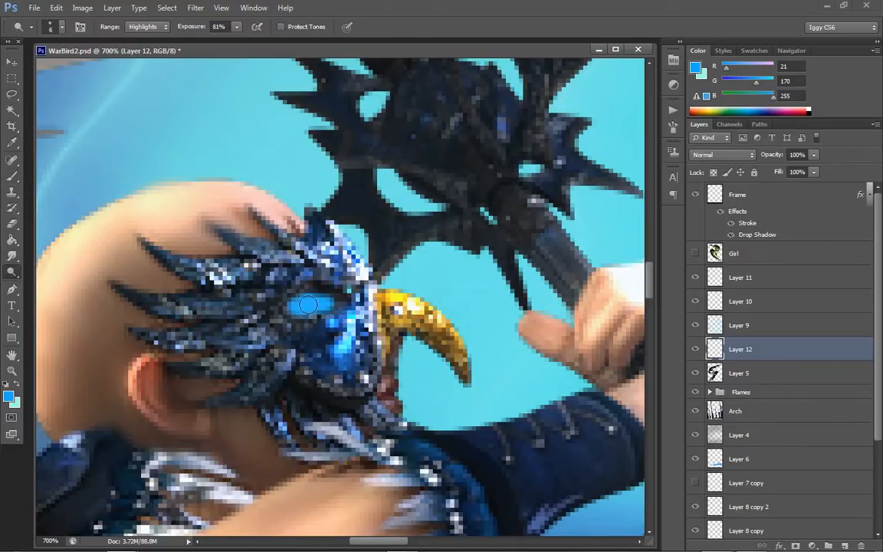
pyautogui.press(']')
pyautogui.click(308, 305)
pyautogui.click(308, 305)
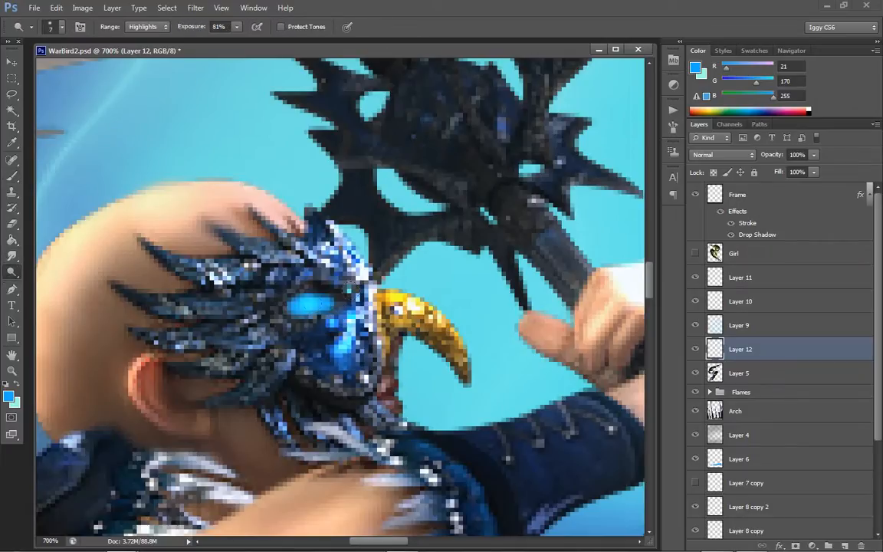
# - Duplicate the eye layer, Layer 12, and set the copy's blend mode to Screen
pyautogui.rightClick(782, 350)
pyautogui.click(655, 167)
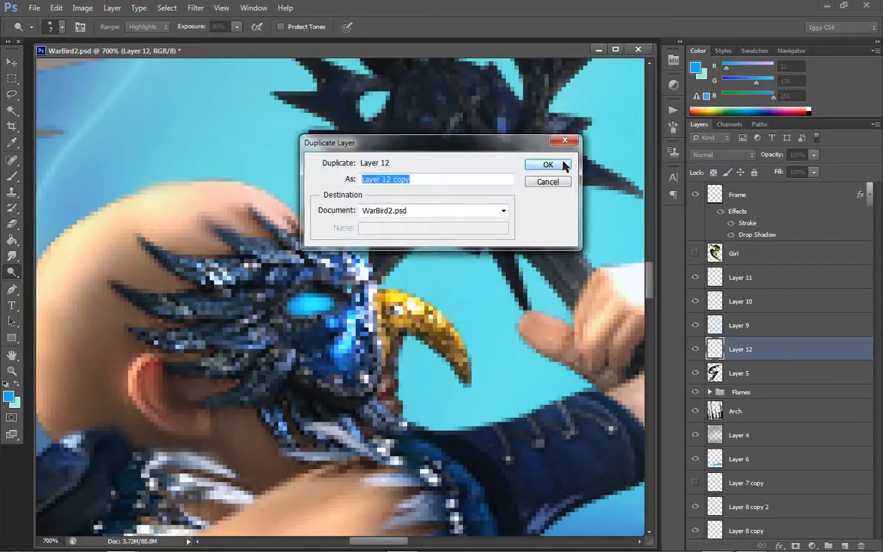
pyautogui.click(548, 164)
pyautogui.click(723, 155)
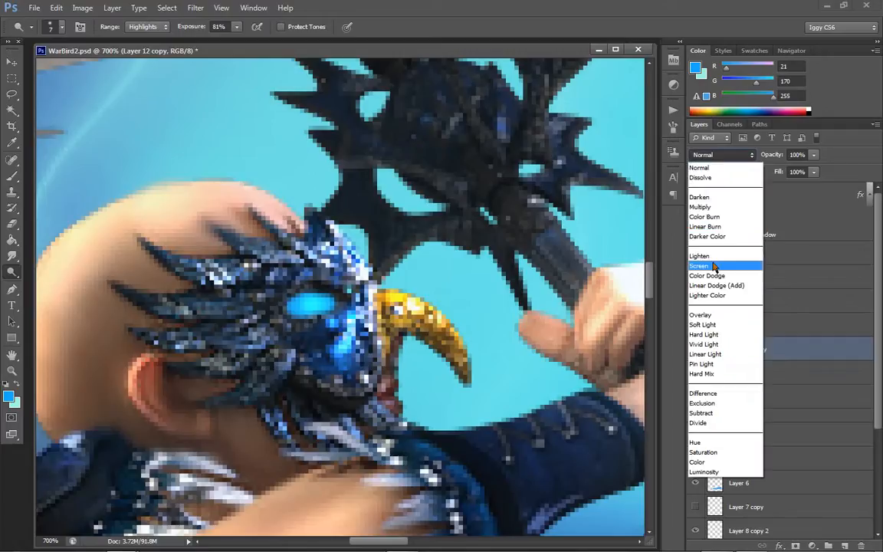
pyautogui.click(714, 266)
# - Apply a Gaussian Blur with a 2.5-pixel radius to Layer 12 copy for a glow around the eye
pyautogui.click(195, 7)
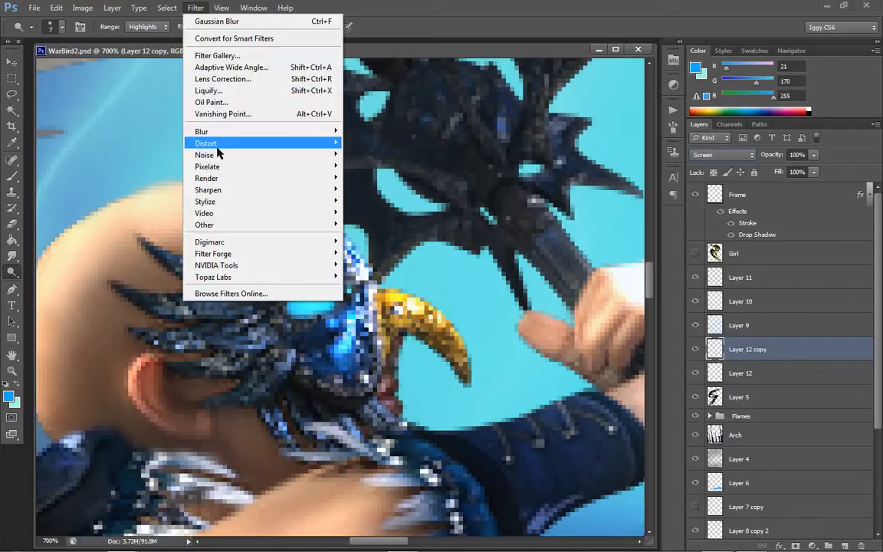
pyautogui.moveTo(217, 132)
pyautogui.click(137, 218)
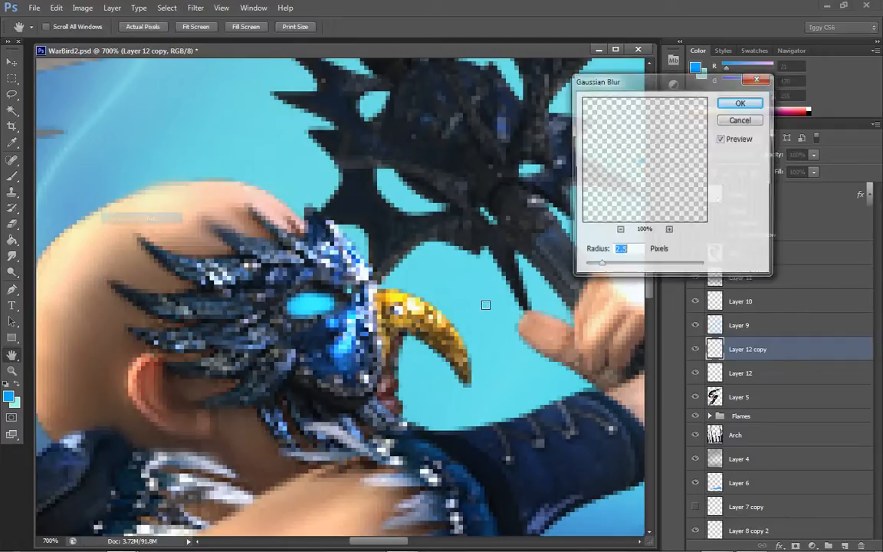
pyautogui.click(738, 103)
pyautogui.press('o')
pyautogui.click(11, 370)
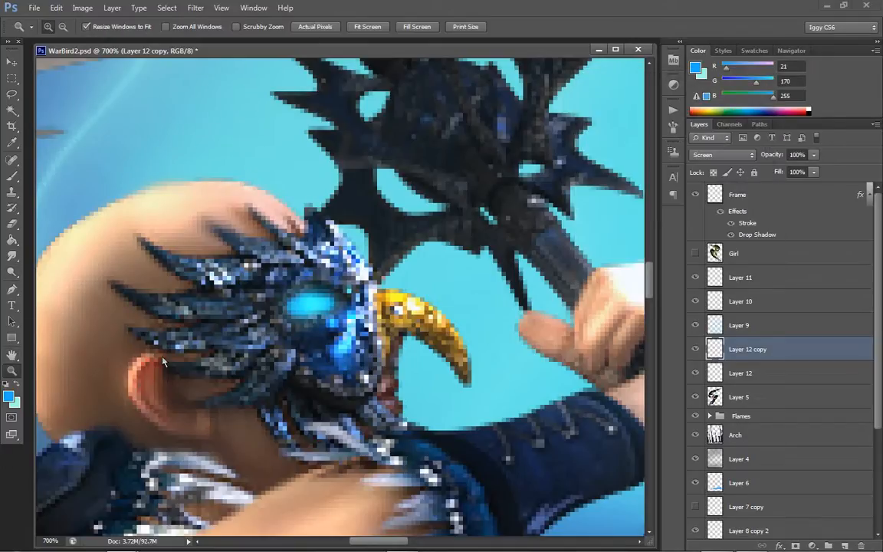
pyautogui.rightClick(351, 345)
# - Try the Screen blend mode on Layer 12 and restore the layer to Normal
pyautogui.click(743, 374)
pyautogui.click(743, 374)
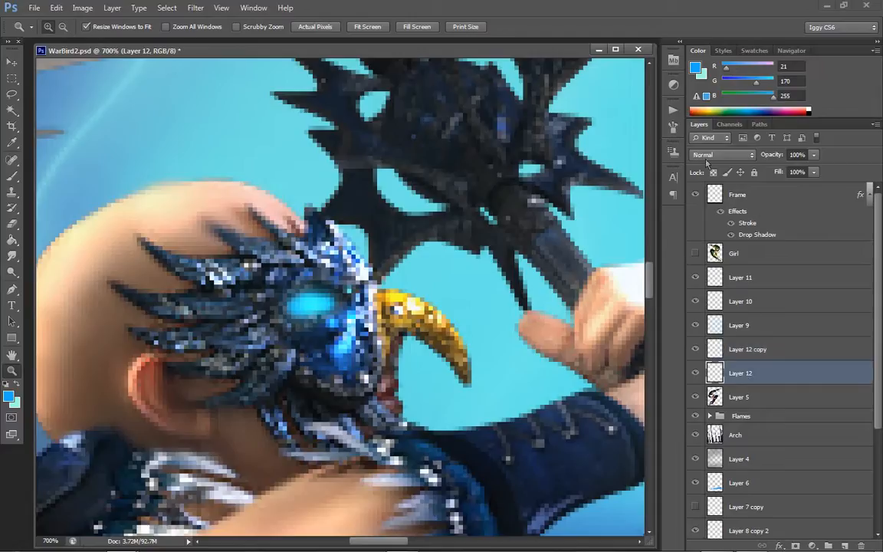
pyautogui.click(720, 154)
pyautogui.click(718, 266)
pyautogui.click(725, 156)
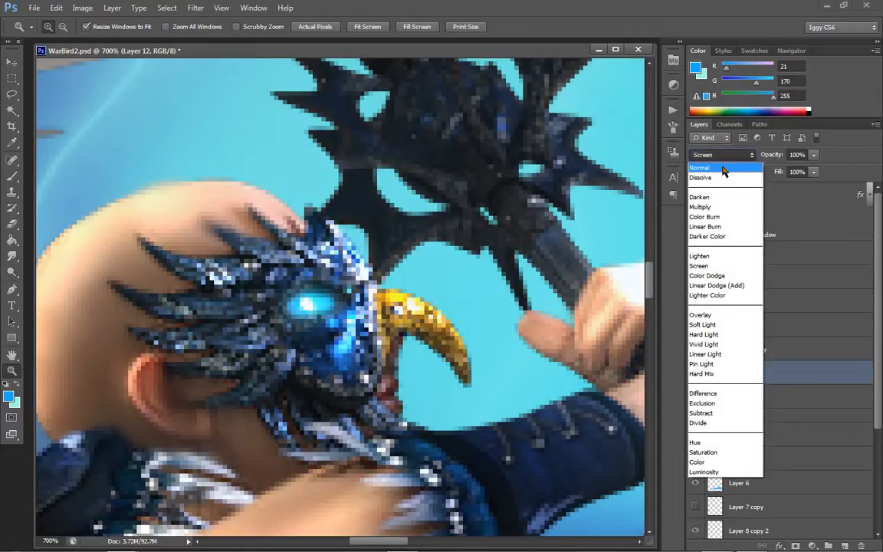
pyautogui.click(724, 160)
# - Inspect the glowing eye at 100% view with Layer 12 hidden and shown, and select Layer 12 copy
pyautogui.rightClick(375, 292)
pyautogui.click(412, 358)
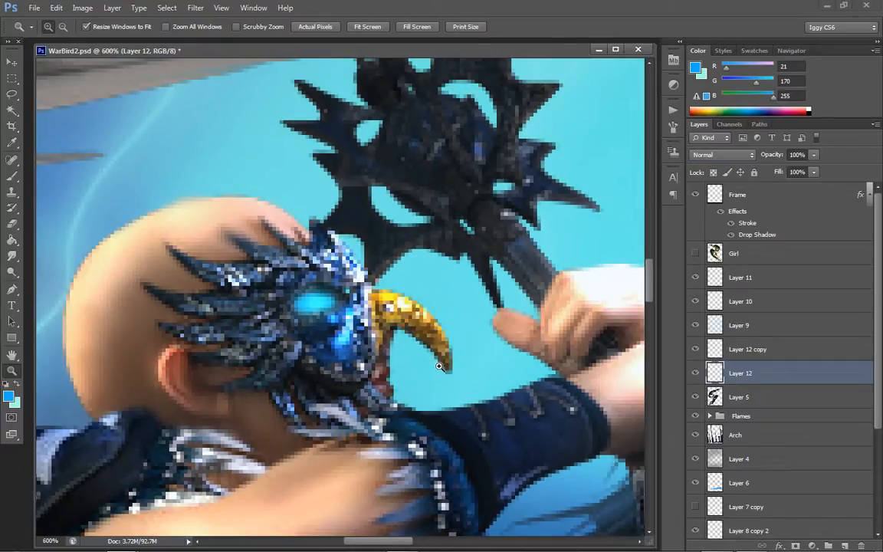
pyautogui.rightClick(361, 346)
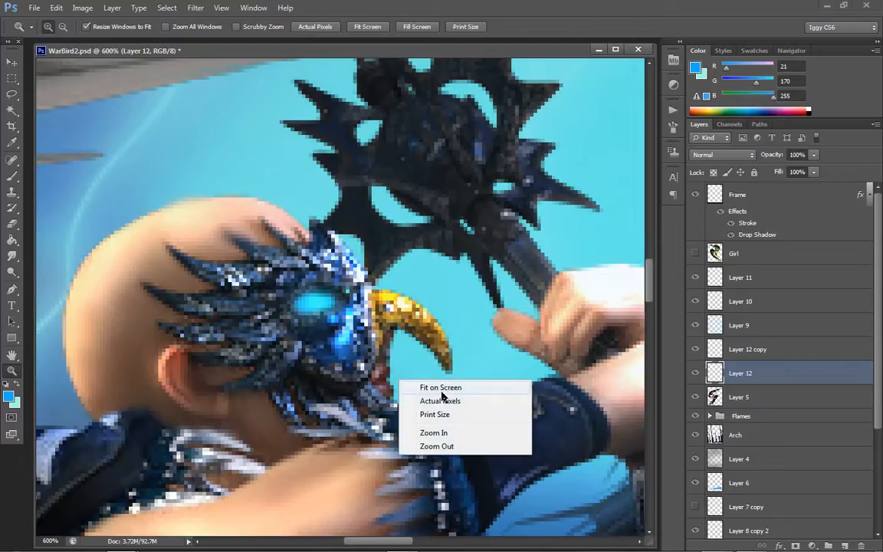
pyautogui.click(399, 351)
pyautogui.click(183, 281)
pyautogui.click(225, 292)
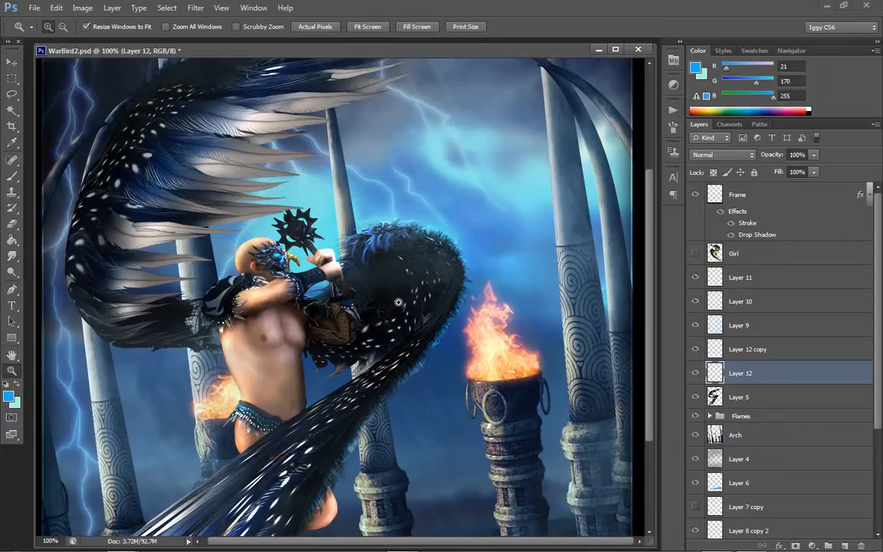
pyautogui.scroll(-2, 443, 229)
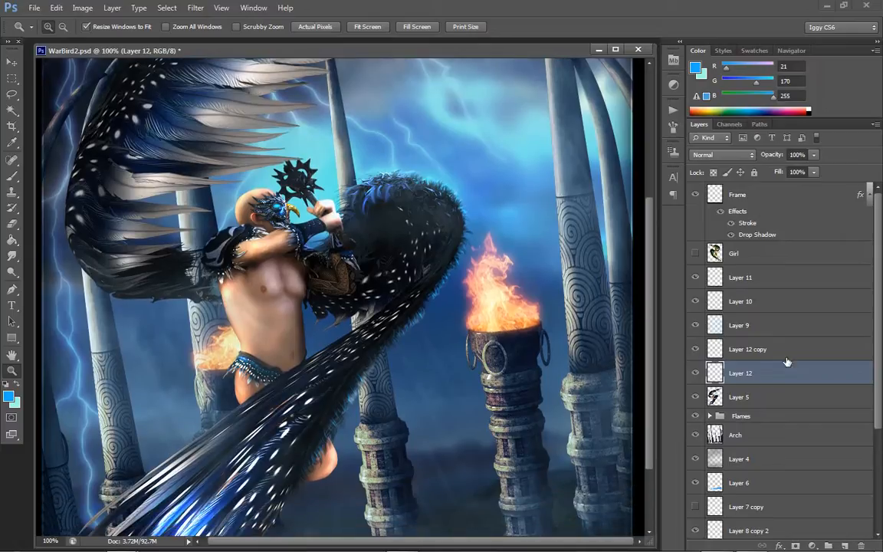
pyautogui.click(695, 373)
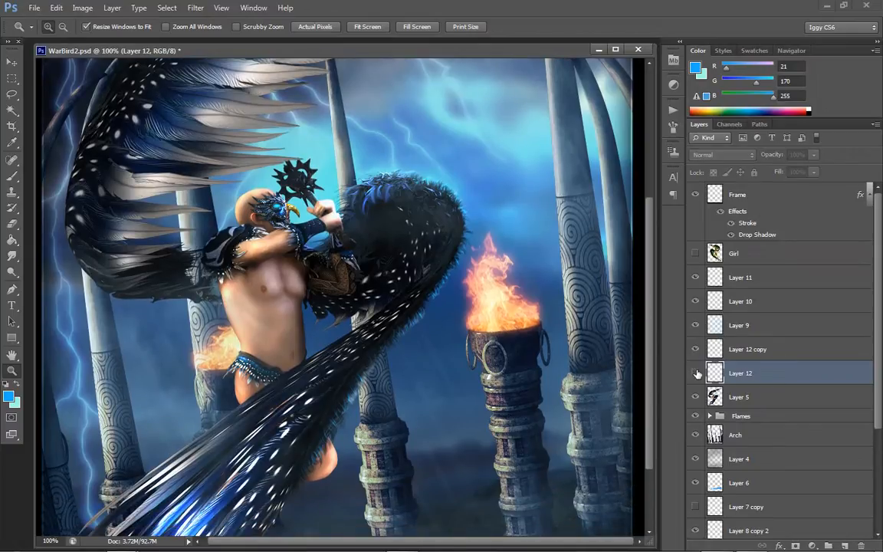
pyautogui.click(696, 373)
pyautogui.click(753, 351)
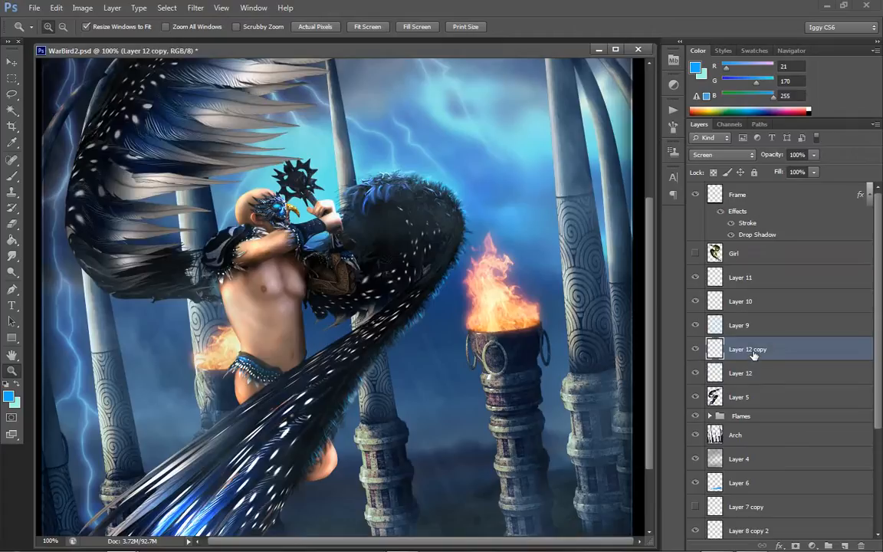
# - Set the blend mode of Layer 12 copy to Hard Light and save the document
pyautogui.rightClick(751, 351)
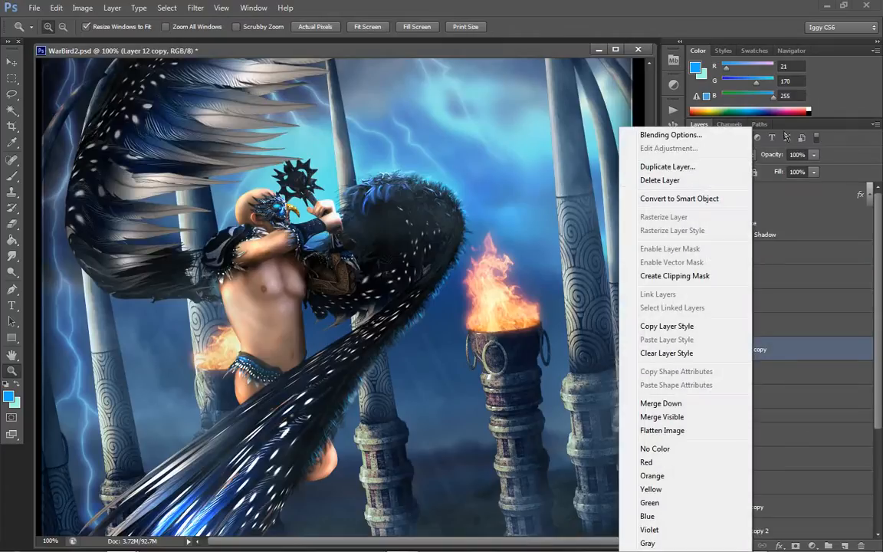
pyautogui.press('Escape')
pyautogui.click(720, 154)
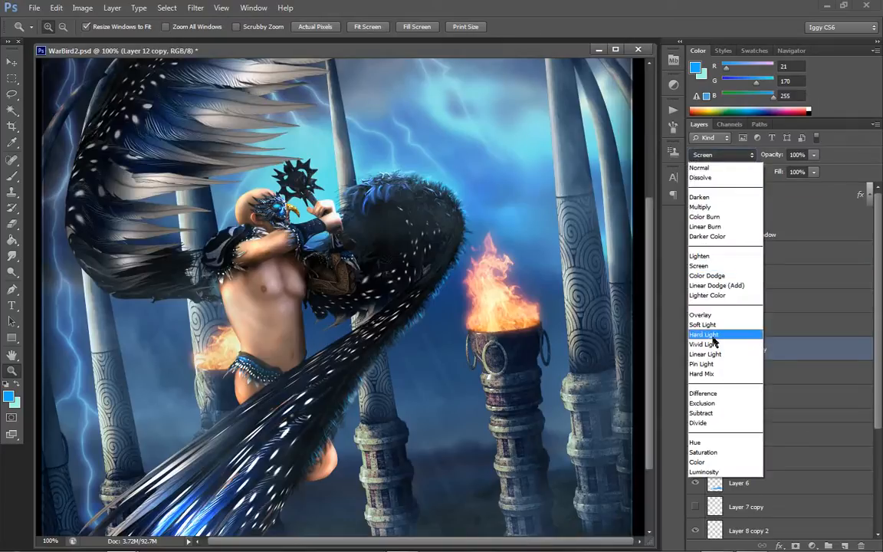
pyautogui.click(709, 334)
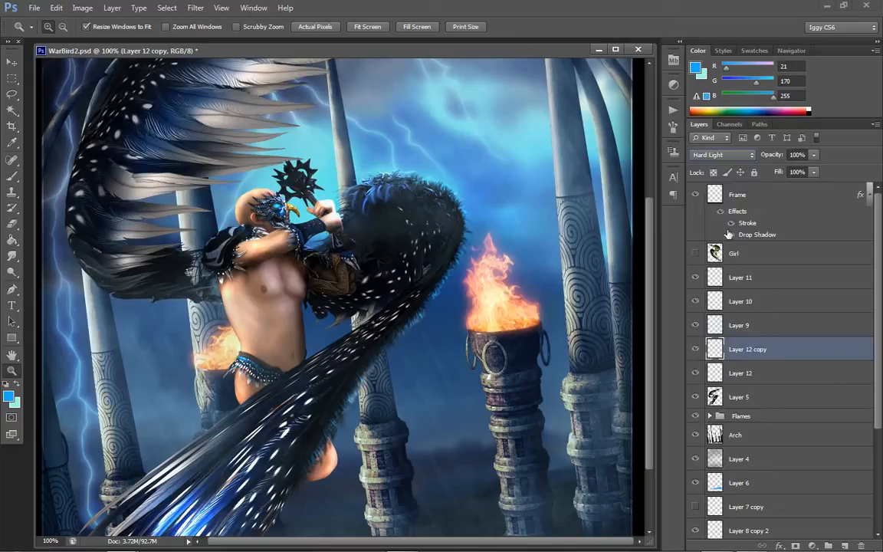
pyautogui.click(34, 8)
pyautogui.click(58, 146)
# - Dodge metallic highlights onto the spikes, edges and center of the mace head on Layer 5
pyautogui.click(298, 214)
pyautogui.click(362, 281)
pyautogui.click(350, 380)
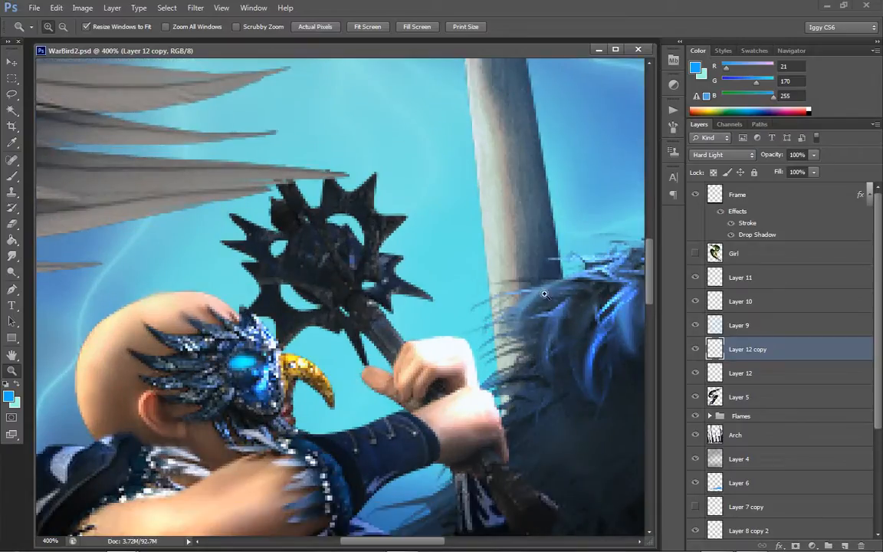
pyautogui.click(740, 397)
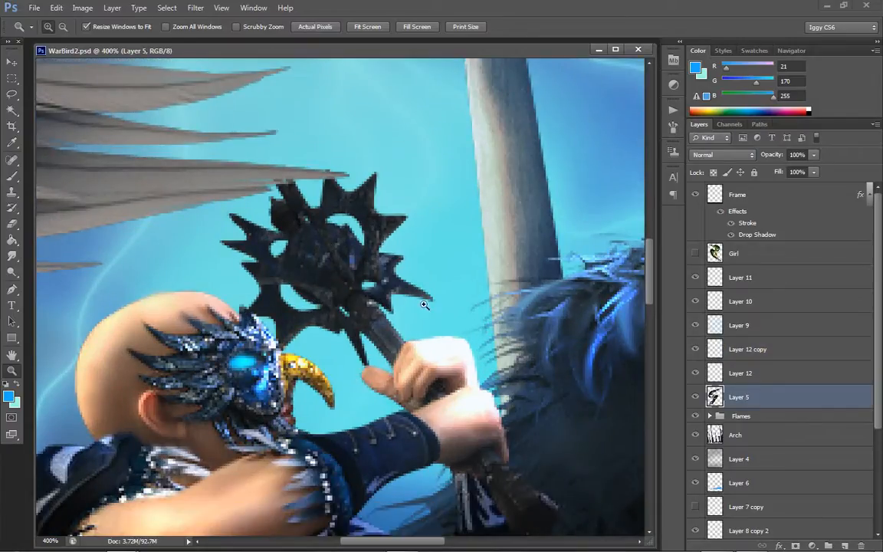
pyautogui.click(358, 263)
pyautogui.click(12, 272)
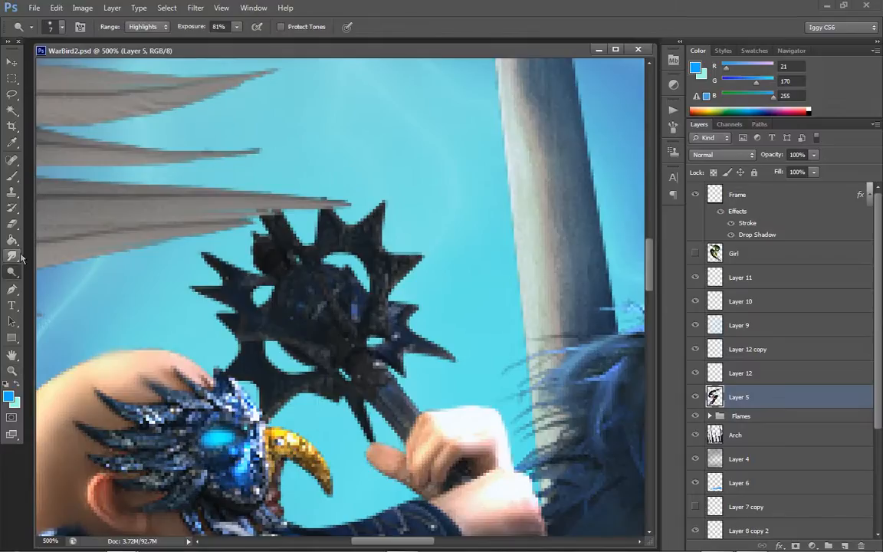
pyautogui.moveTo(348, 231)
pyautogui.mouseDown()
pyautogui.moveTo(319, 206)
pyautogui.moveTo(329, 195)
pyautogui.moveTo(347, 226)
pyautogui.moveTo(303, 196)
pyautogui.moveTo(393, 259)
pyautogui.moveTo(368, 230)
pyautogui.moveTo(425, 248)
pyautogui.moveTo(366, 274)
pyautogui.moveTo(427, 318)
pyautogui.moveTo(451, 353)
pyautogui.moveTo(422, 339)
pyautogui.moveTo(434, 346)
pyautogui.mouseUp()
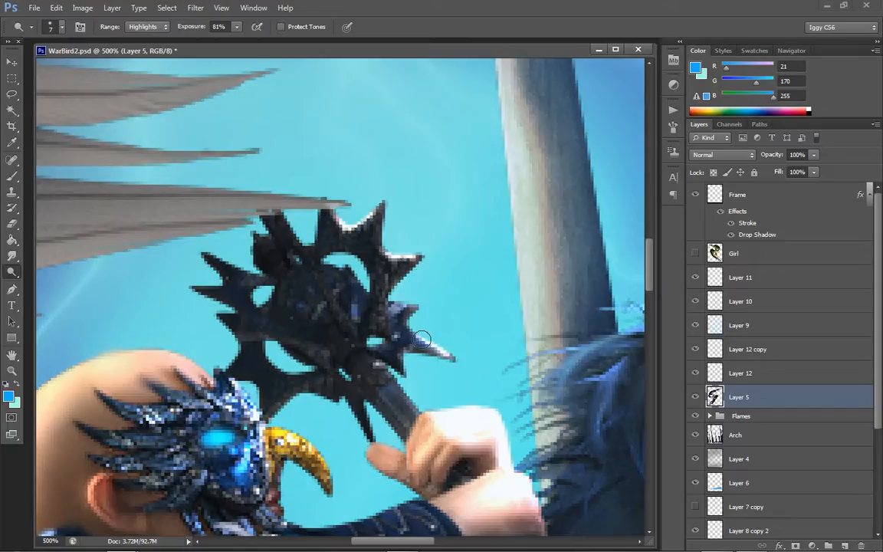
pyautogui.moveTo(303, 244)
pyautogui.mouseDown()
pyautogui.moveTo(284, 213)
pyautogui.moveTo(330, 255)
pyautogui.mouseUp()
pyautogui.moveTo(236, 263)
pyautogui.mouseDown()
pyautogui.moveTo(197, 234)
pyautogui.moveTo(240, 308)
pyautogui.mouseUp()
pyautogui.moveTo(197, 285)
pyautogui.mouseDown()
pyautogui.moveTo(218, 323)
pyautogui.moveTo(211, 316)
pyautogui.moveTo(236, 322)
pyautogui.moveTo(259, 348)
pyautogui.moveTo(275, 338)
pyautogui.moveTo(255, 341)
pyautogui.moveTo(306, 356)
pyautogui.moveTo(299, 347)
pyautogui.moveTo(330, 371)
pyautogui.moveTo(327, 330)
pyautogui.mouseUp()
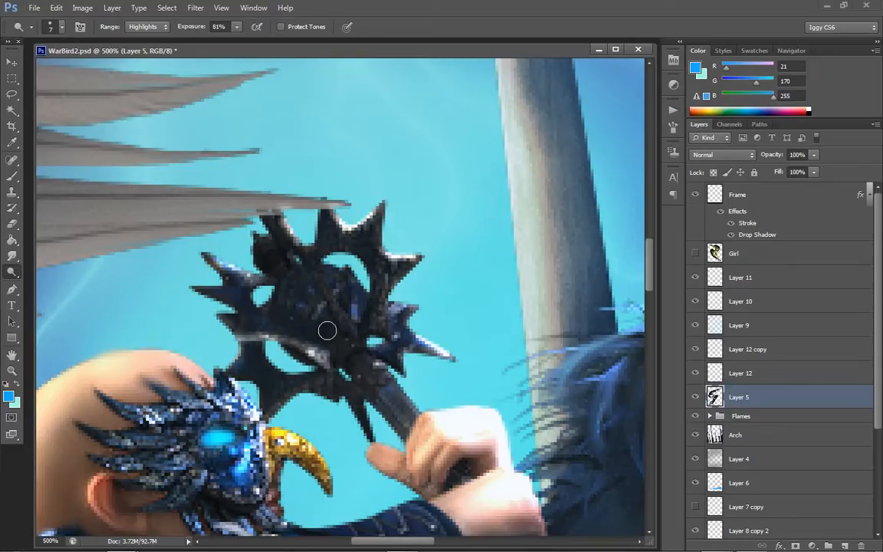
pyautogui.moveTo(318, 286)
pyautogui.mouseDown()
pyautogui.moveTo(341, 307)
pyautogui.moveTo(334, 308)
pyautogui.moveTo(341, 318)
pyautogui.moveTo(293, 246)
pyautogui.moveTo(339, 324)
pyautogui.moveTo(378, 342)
pyautogui.mouseUp()
pyautogui.moveTo(442, 291)
pyautogui.mouseDown()
pyautogui.moveTo(375, 311)
pyautogui.moveTo(352, 276)
pyautogui.moveTo(346, 299)
pyautogui.mouseUp()
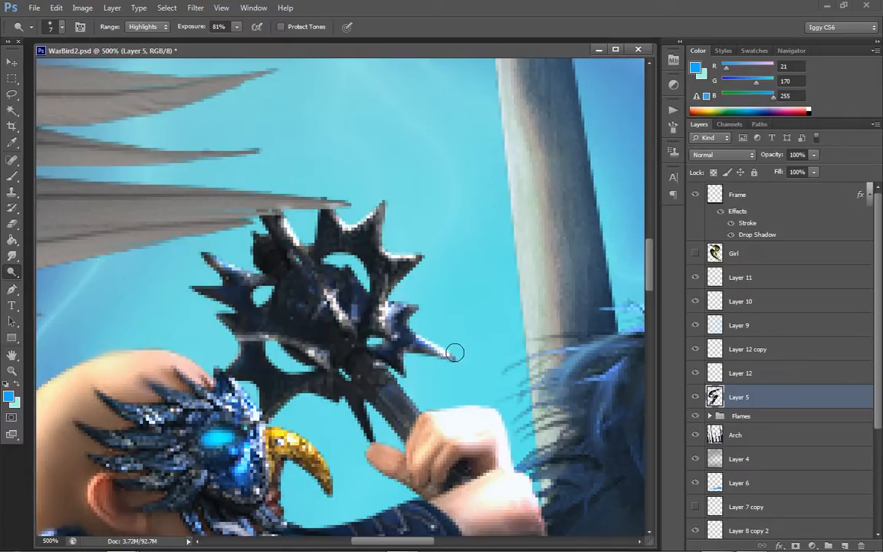
pyautogui.moveTo(265, 237)
pyautogui.mouseDown()
pyautogui.moveTo(236, 218)
pyautogui.moveTo(275, 271)
pyautogui.moveTo(253, 234)
pyautogui.moveTo(257, 265)
pyautogui.moveTo(276, 257)
pyautogui.moveTo(249, 236)
pyautogui.moveTo(253, 244)
pyautogui.mouseUp()
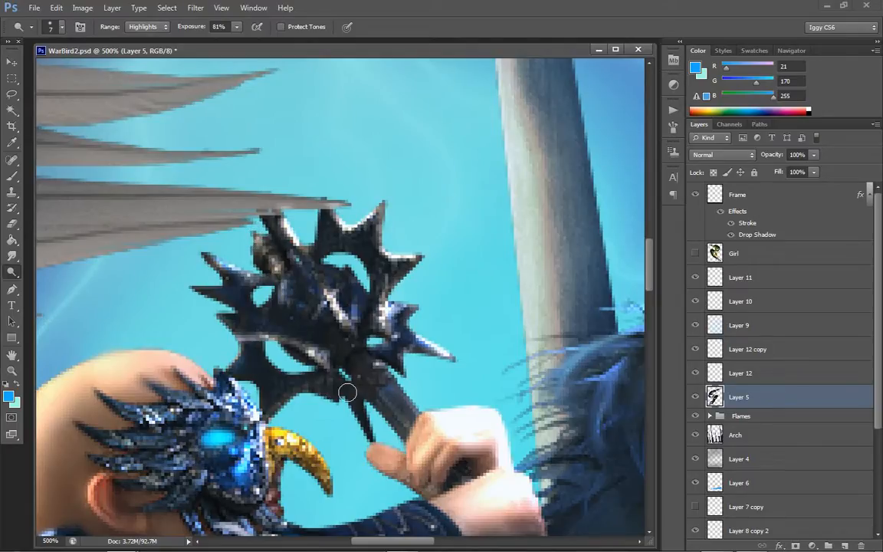
pyautogui.moveTo(287, 410); pyautogui.dragTo(312, 386)
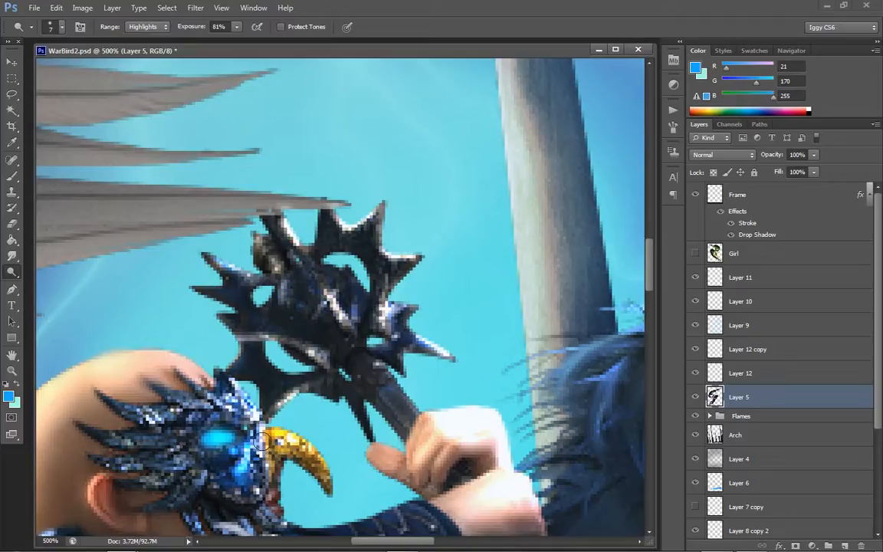
pyautogui.moveTo(234, 360)
pyautogui.mouseDown()
pyautogui.moveTo(214, 330)
pyautogui.moveTo(237, 360)
pyautogui.mouseUp()
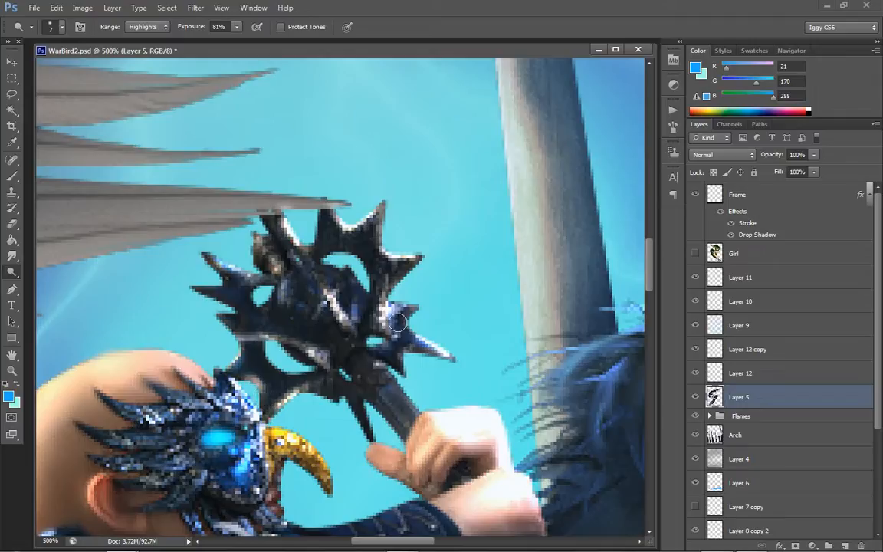
pyautogui.moveTo(330, 384)
pyautogui.mouseDown()
pyautogui.moveTo(327, 372)
pyautogui.moveTo(328, 381)
pyautogui.moveTo(362, 359)
pyautogui.mouseUp()
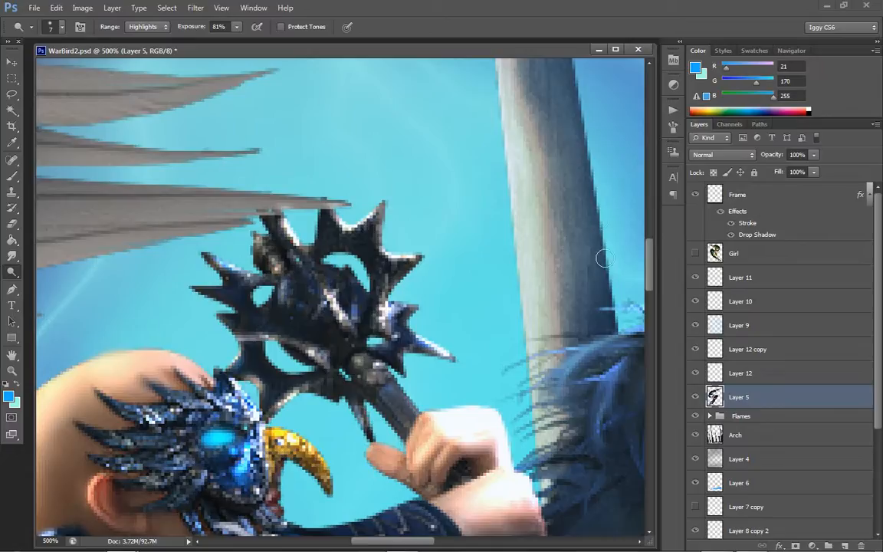
# - Dodge highlights along the mace's shaft and the pommel below the warrior's hands on Layer 5
pyautogui.scroll(-6, 585, 259)
pyautogui.scroll(2, 373, 179)
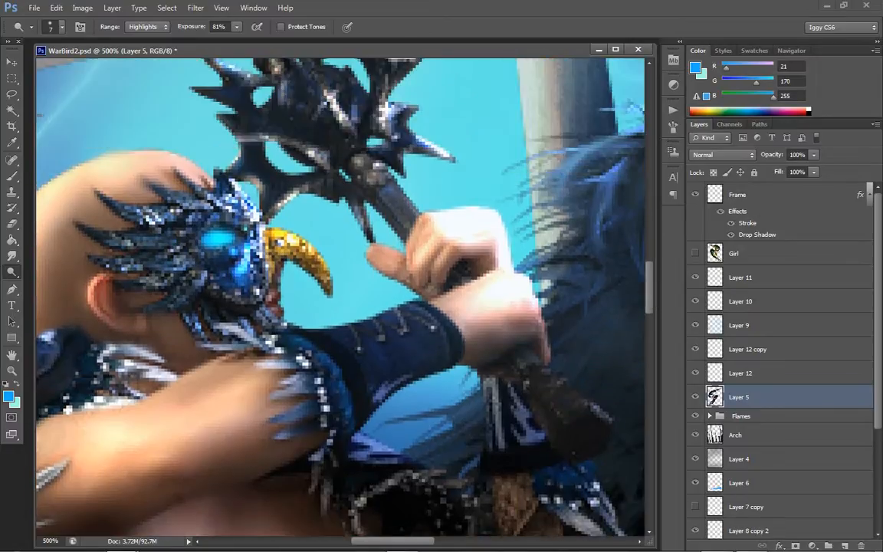
pyautogui.moveTo(373, 180); pyautogui.dragTo(377, 175)
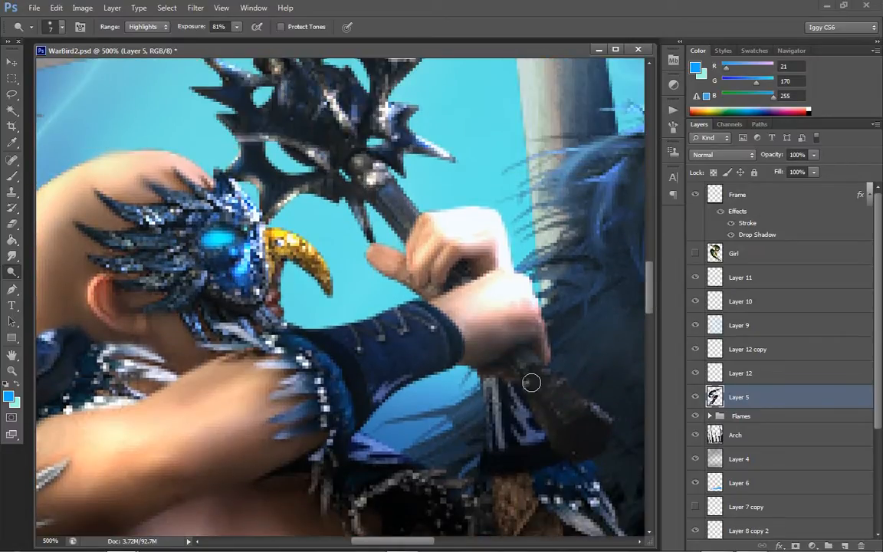
pyautogui.moveTo(546, 395)
pyautogui.mouseDown()
pyautogui.moveTo(583, 411)
pyautogui.moveTo(565, 404)
pyautogui.moveTo(561, 381)
pyautogui.moveTo(567, 390)
pyautogui.moveTo(545, 392)
pyautogui.moveTo(569, 416)
pyautogui.moveTo(530, 368)
pyautogui.moveTo(544, 373)
pyautogui.moveTo(523, 375)
pyautogui.moveTo(539, 370)
pyautogui.moveTo(525, 359)
pyautogui.moveTo(563, 373)
pyautogui.mouseUp()
pyautogui.moveTo(449, 207)
pyautogui.mouseDown()
pyautogui.moveTo(404, 202)
pyautogui.moveTo(425, 221)
pyautogui.moveTo(385, 191)
pyautogui.moveTo(420, 224)
pyautogui.moveTo(391, 185)
pyautogui.mouseUp()
pyautogui.moveTo(591, 422)
pyautogui.mouseDown()
pyautogui.moveTo(568, 421)
pyautogui.moveTo(587, 418)
pyautogui.moveTo(571, 424)
pyautogui.moveTo(597, 428)
pyautogui.moveTo(577, 449)
pyautogui.moveTo(597, 425)
pyautogui.moveTo(600, 445)
pyautogui.moveTo(573, 452)
pyautogui.mouseUp()
pyautogui.moveTo(549, 376)
pyautogui.mouseDown()
pyautogui.moveTo(531, 390)
pyautogui.moveTo(557, 387)
pyautogui.moveTo(597, 416)
pyautogui.moveTo(539, 371)
pyautogui.moveTo(549, 347)
pyautogui.mouseUp()
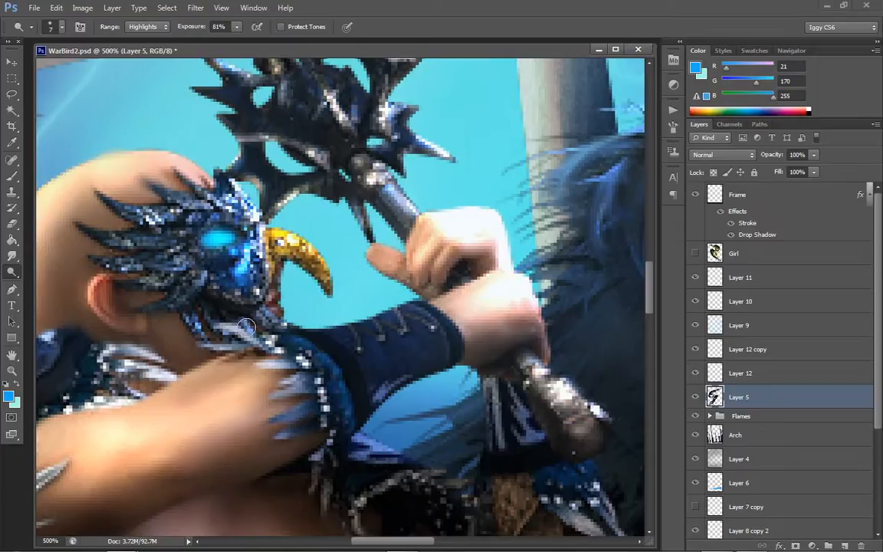
# - Darken the mace's pommel on Layer 5 with the Burn tool
pyautogui.press('z')
pyautogui.rightClick(437, 278)
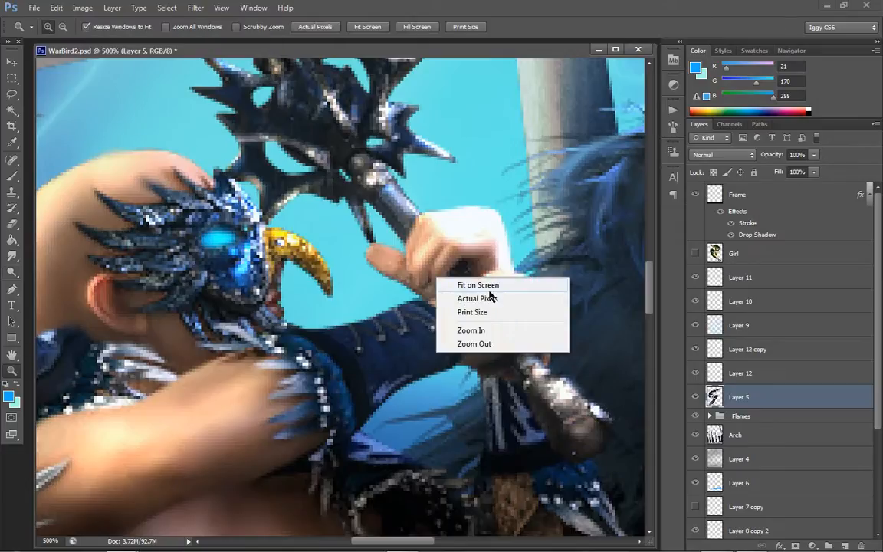
pyautogui.click(492, 289)
pyautogui.click(368, 277)
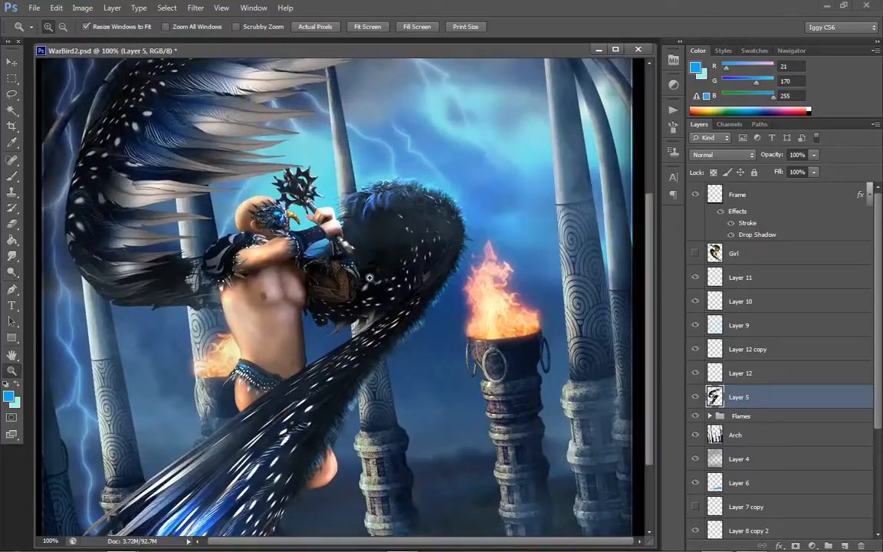
pyautogui.click(394, 199)
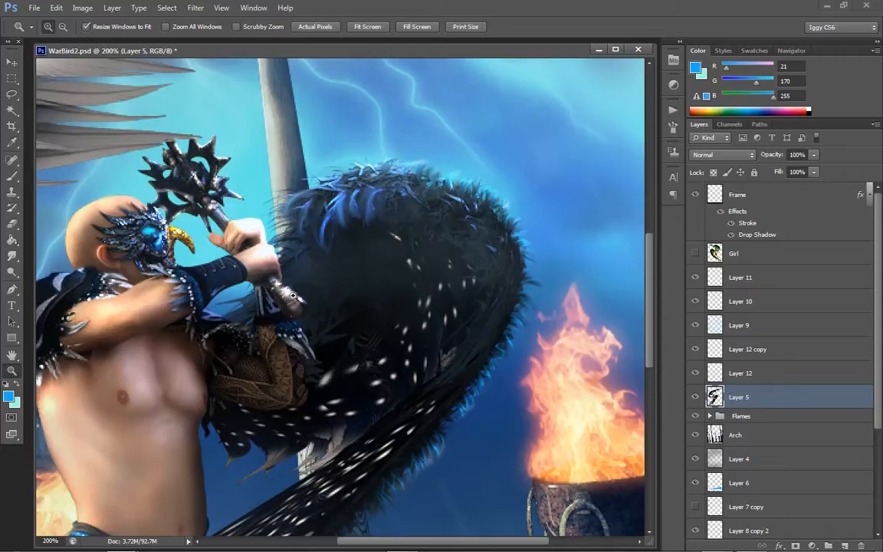
pyautogui.click(341, 287)
pyautogui.moveTo(12, 271); pyautogui.dragTo(73, 286)
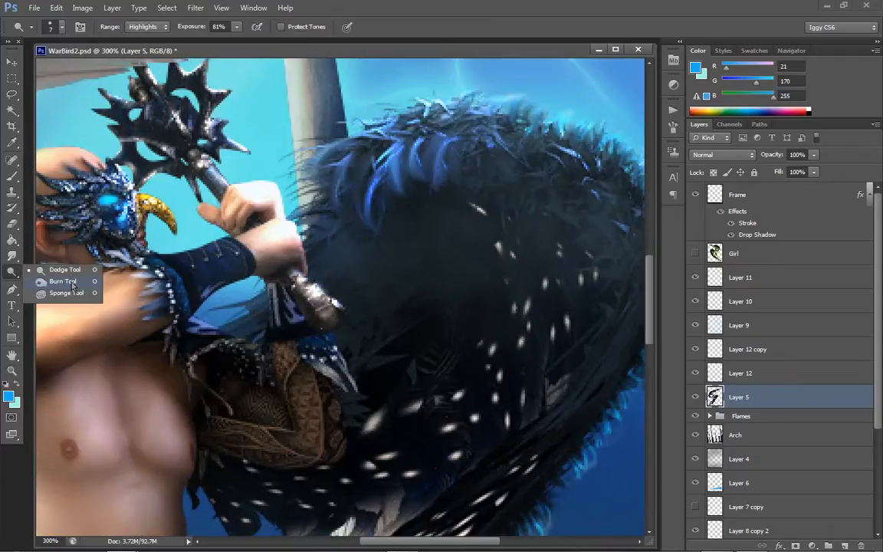
pyautogui.click(73, 285)
pyautogui.moveTo(320, 311); pyautogui.dragTo(322, 302)
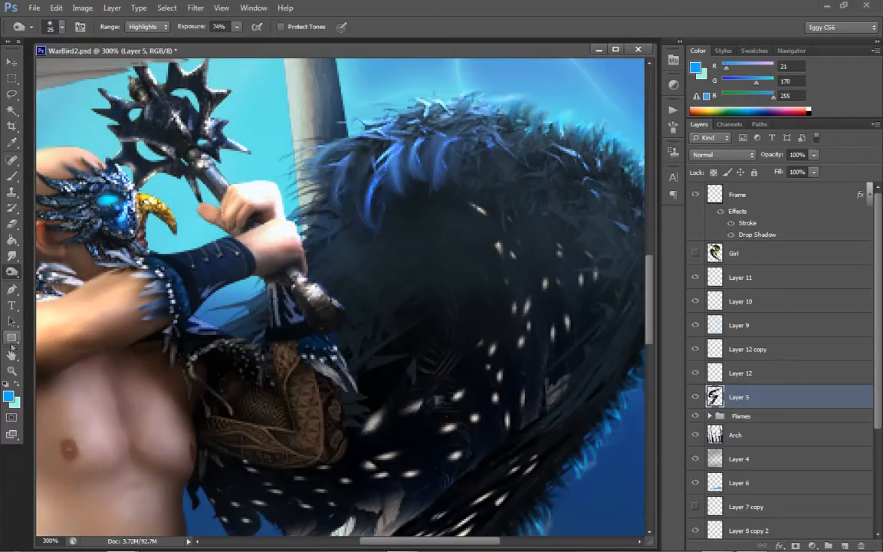
# - Dodge a small highlight back onto the end of the mace's pommel on Layer 5
pyautogui.click(15, 371)
pyautogui.rightClick(358, 296)
pyautogui.click(394, 305)
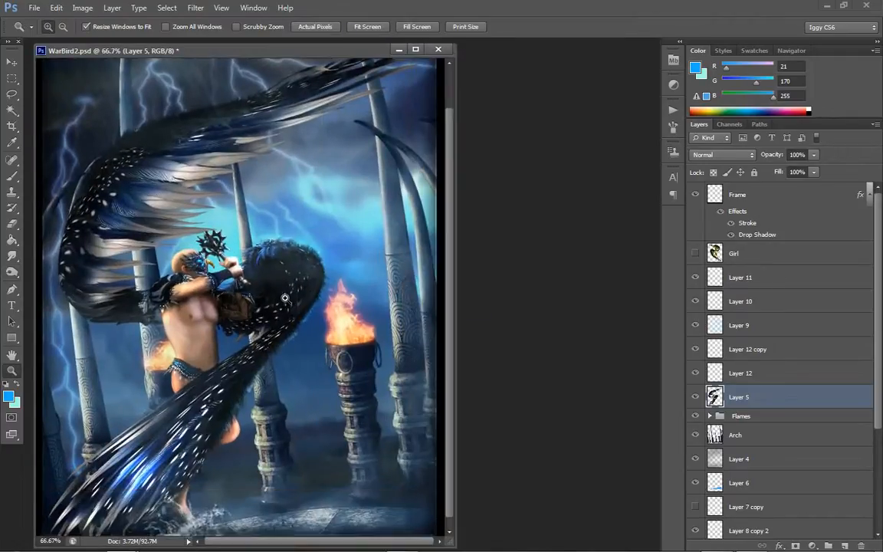
pyautogui.click(284, 298)
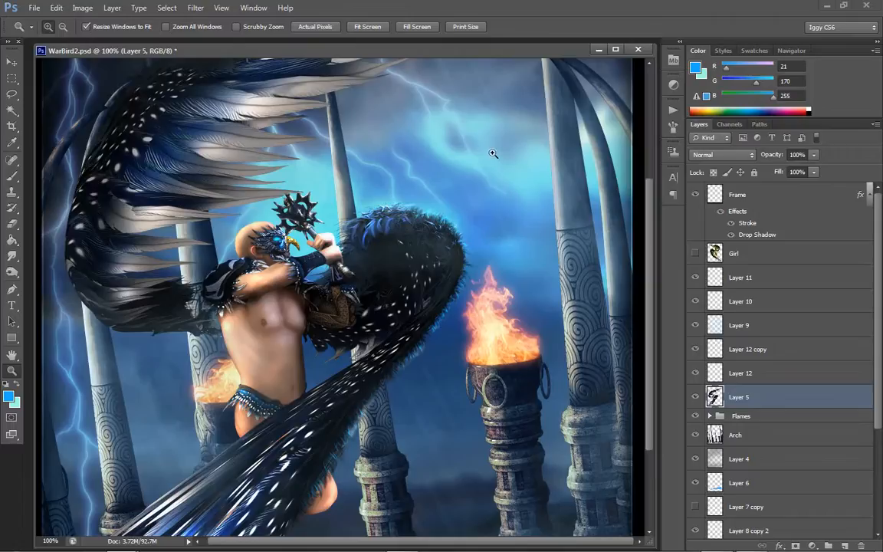
pyautogui.click(314, 252)
pyautogui.click(400, 204)
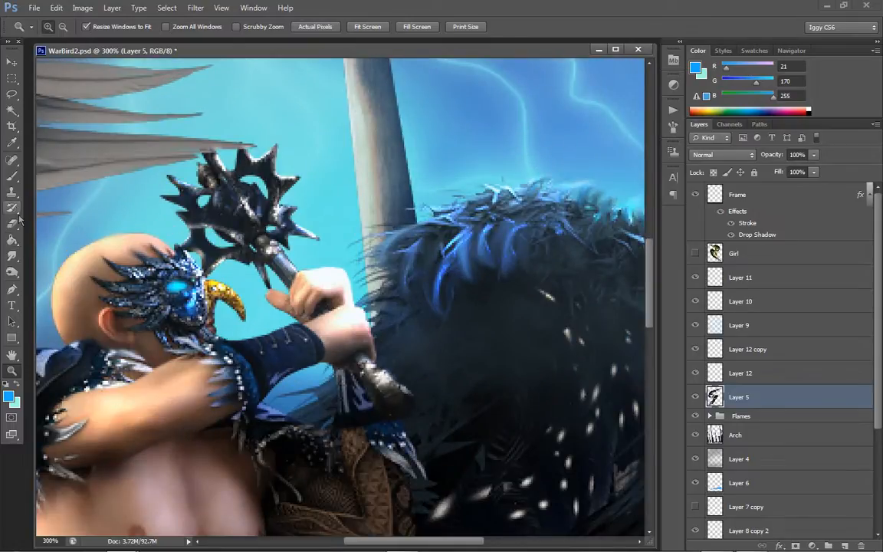
pyautogui.moveTo(14, 275); pyautogui.dragTo(55, 258)
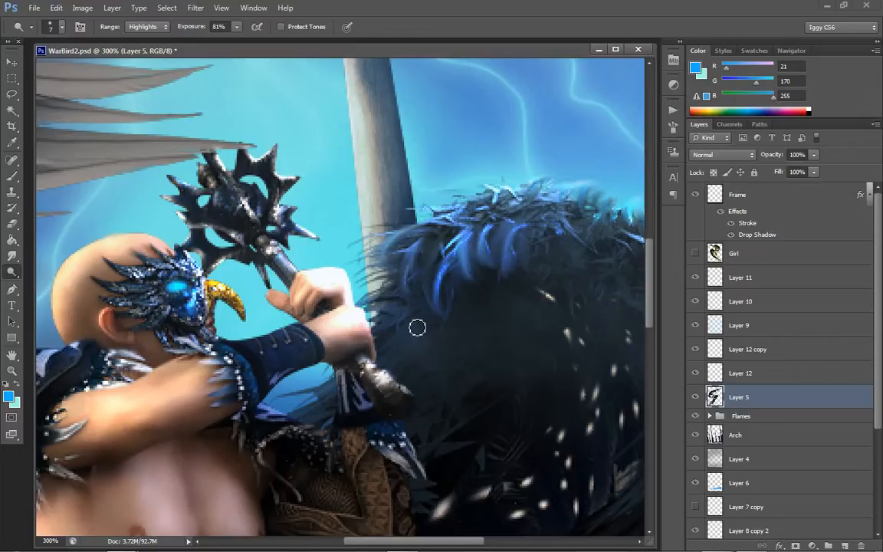
pyautogui.moveTo(412, 402); pyautogui.dragTo(405, 393)
# - Enlarge the Dodge brush to 20 and brighten the warrior's blue wrist bracer and shoulder armor on Layer 5
pyautogui.press(']')
pyautogui.press(']')
pyautogui.press(']')
pyautogui.press(']')
pyautogui.press(']')
pyautogui.moveTo(295, 338)
pyautogui.mouseDown()
pyautogui.moveTo(261, 348)
pyautogui.moveTo(312, 359)
pyautogui.mouseUp()
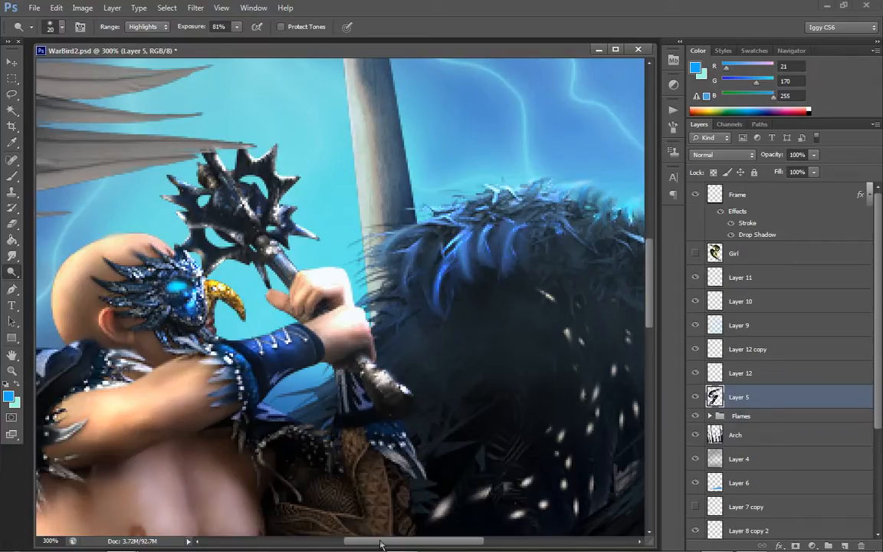
pyautogui.moveTo(381, 544); pyautogui.dragTo(342, 544)
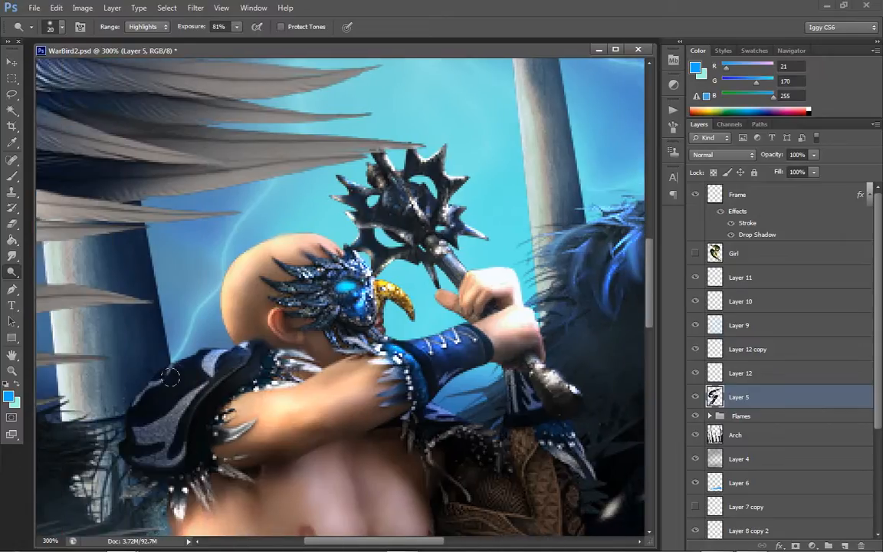
pyautogui.moveTo(170, 377)
pyautogui.mouseDown()
pyautogui.moveTo(184, 361)
pyautogui.moveTo(150, 357)
pyautogui.moveTo(111, 372)
pyautogui.moveTo(165, 356)
pyautogui.moveTo(198, 325)
pyautogui.moveTo(149, 366)
pyautogui.moveTo(104, 435)
pyautogui.mouseUp()
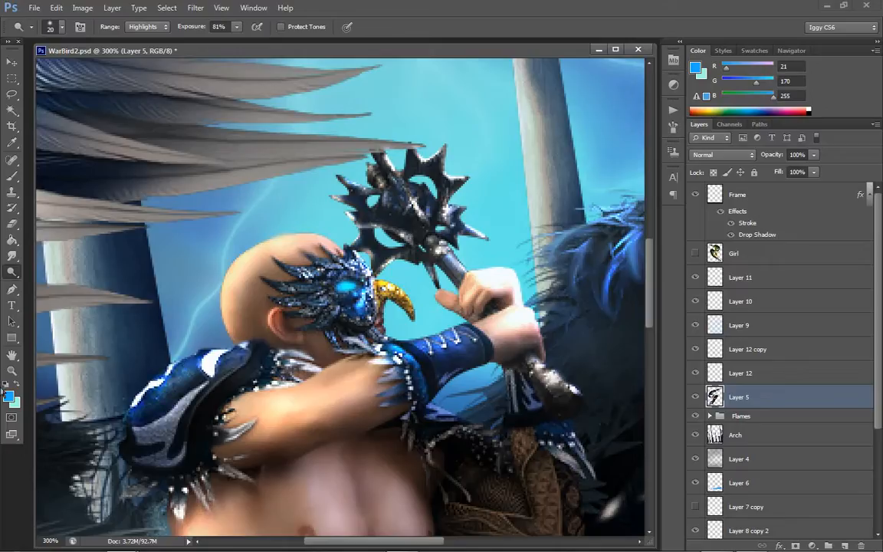
# - Review the brightened warrior within the whole composite, from the full-image view down to 50%
pyautogui.click(12, 371)
pyautogui.rightClick(322, 305)
pyautogui.click(371, 307)
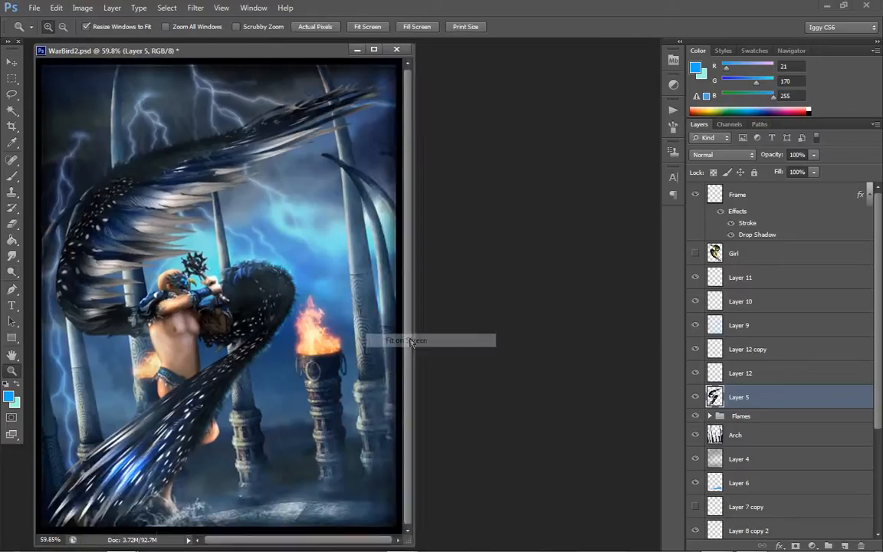
pyautogui.click(271, 319)
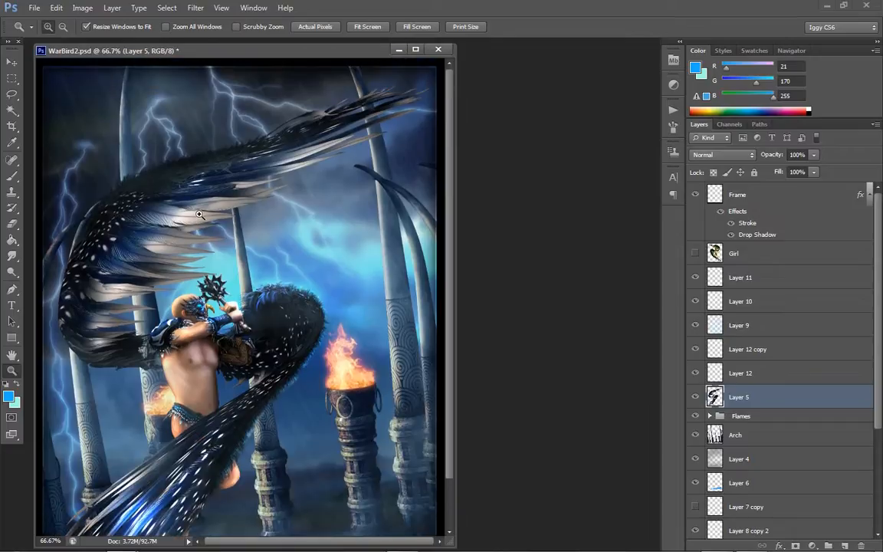
pyautogui.rightClick(182, 198)
pyautogui.click(211, 264)
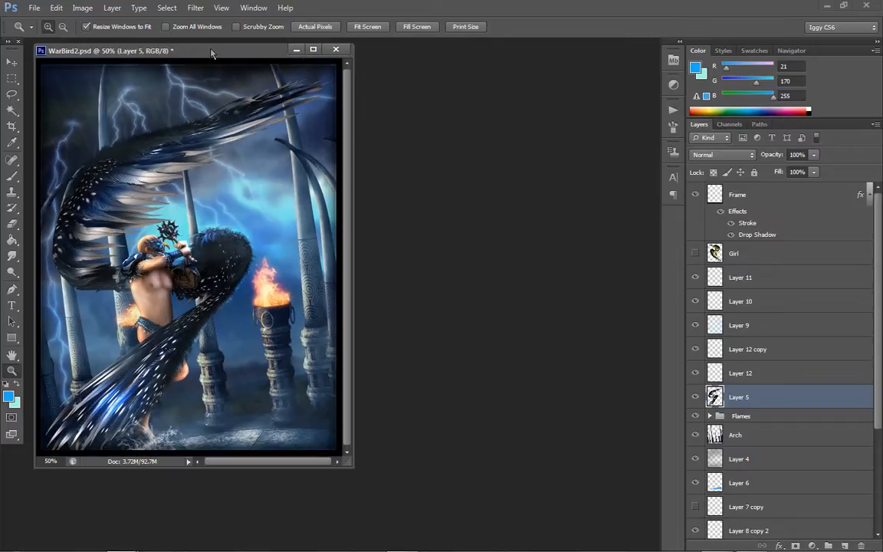
pyautogui.moveTo(177, 50); pyautogui.dragTo(307, 99)
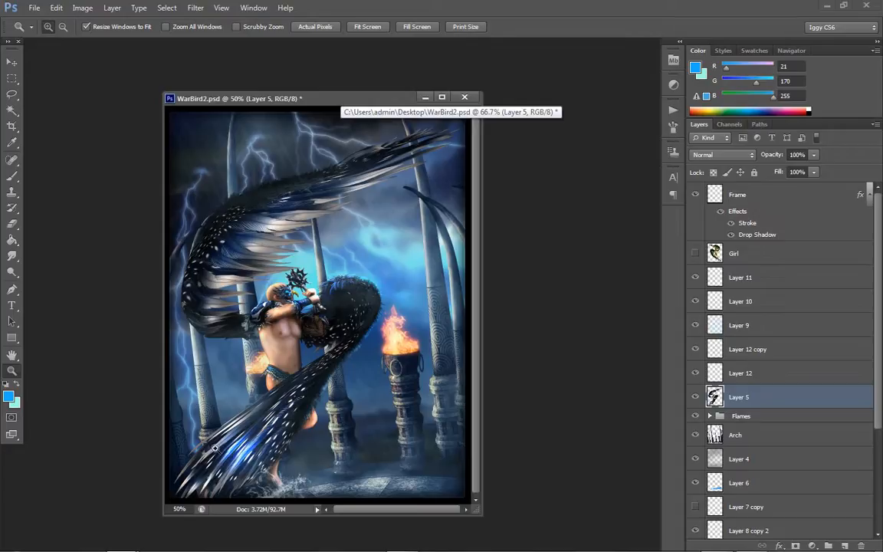
pyautogui.moveTo(221, 456); pyautogui.dragTo(293, 464)
pyautogui.rightClick(328, 465)
pyautogui.click(376, 474)
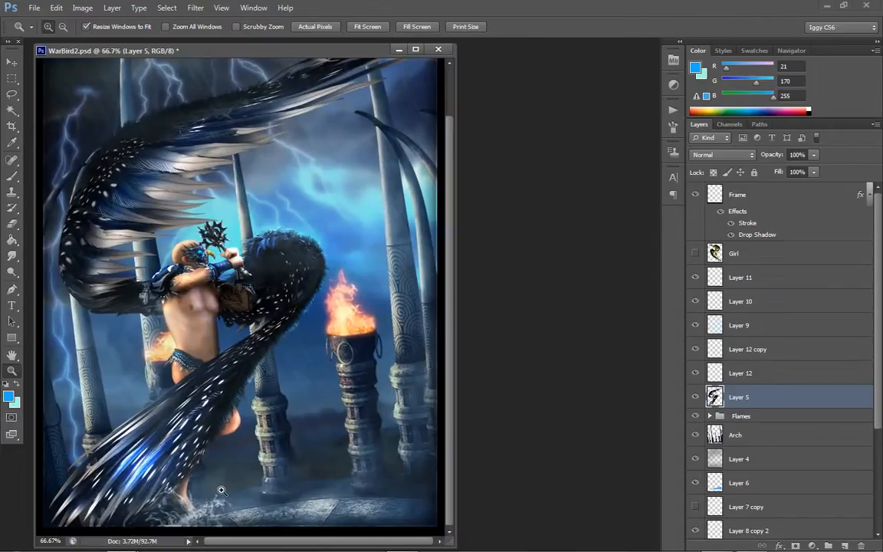
# - Identify the water splash at the warrior's foot by toggling layer visibility, and move the splash on Layer 11 upward around the foot
pyautogui.click(230, 369)
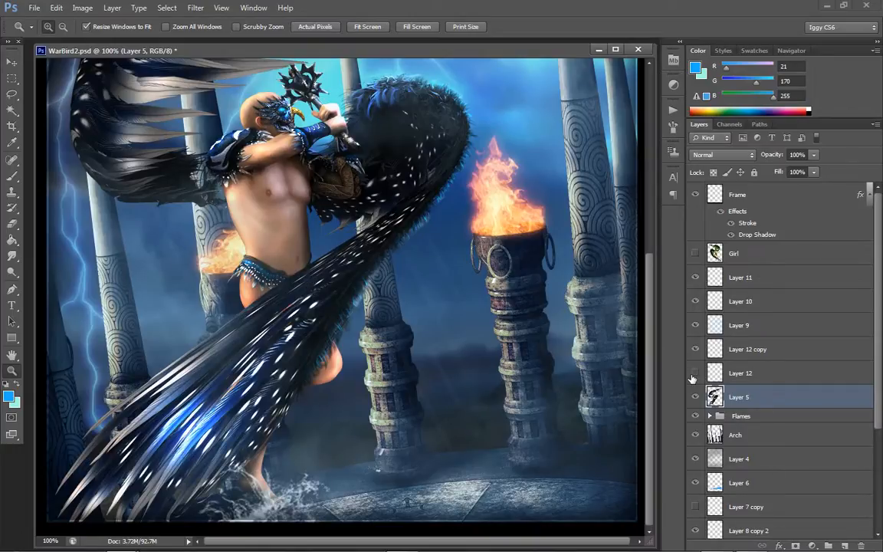
pyautogui.click(695, 328)
pyautogui.click(695, 328)
pyautogui.click(694, 277)
pyautogui.click(695, 278)
pyautogui.click(740, 277)
pyautogui.click(11, 61)
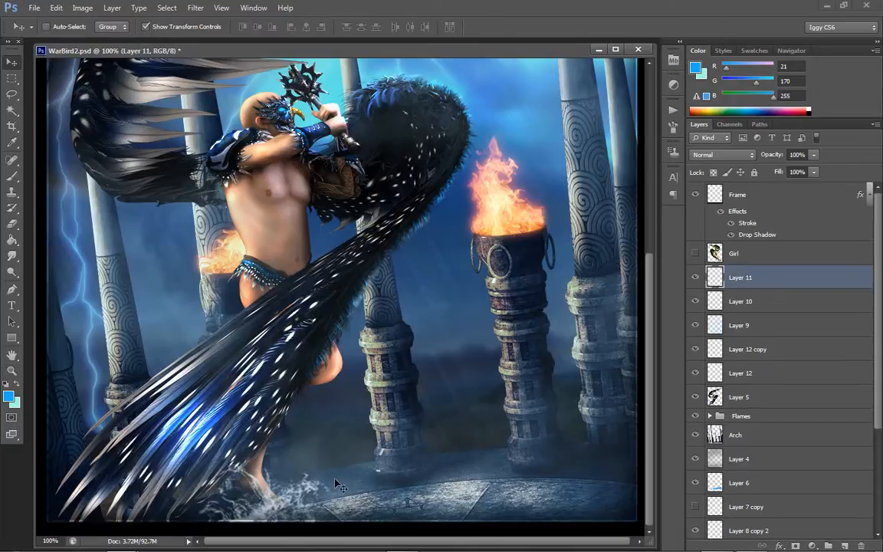
pyautogui.moveTo(385, 492); pyautogui.dragTo(377, 469)
# - Rotate the water splash on Layer 11 by about 18.4°, reposition it around the warrior's foot and apply the transformation
pyautogui.click(52, 10)
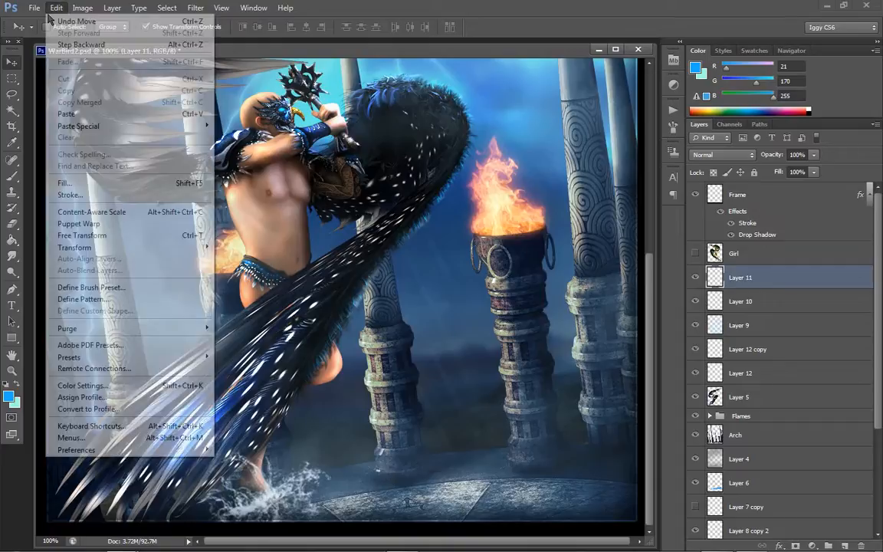
pyautogui.moveTo(92, 246)
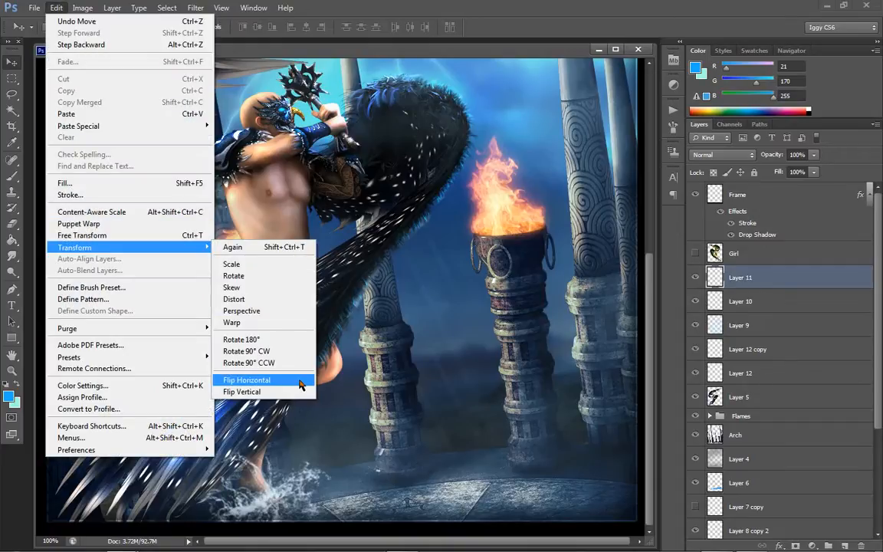
pyautogui.click(274, 276)
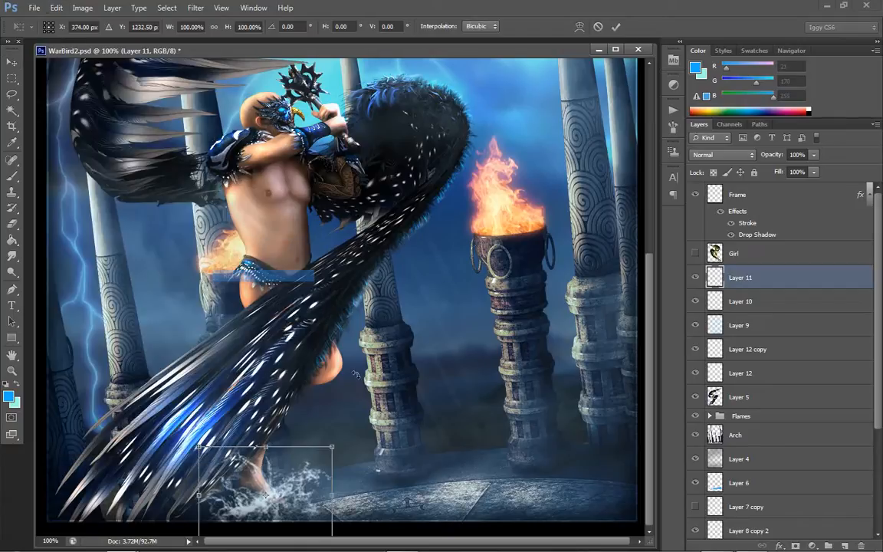
pyautogui.moveTo(349, 458)
pyautogui.mouseDown()
pyautogui.moveTo(347, 475)
pyautogui.moveTo(343, 469)
pyautogui.mouseUp()
pyautogui.moveTo(282, 482); pyautogui.dragTo(285, 472)
pyautogui.click(10, 371)
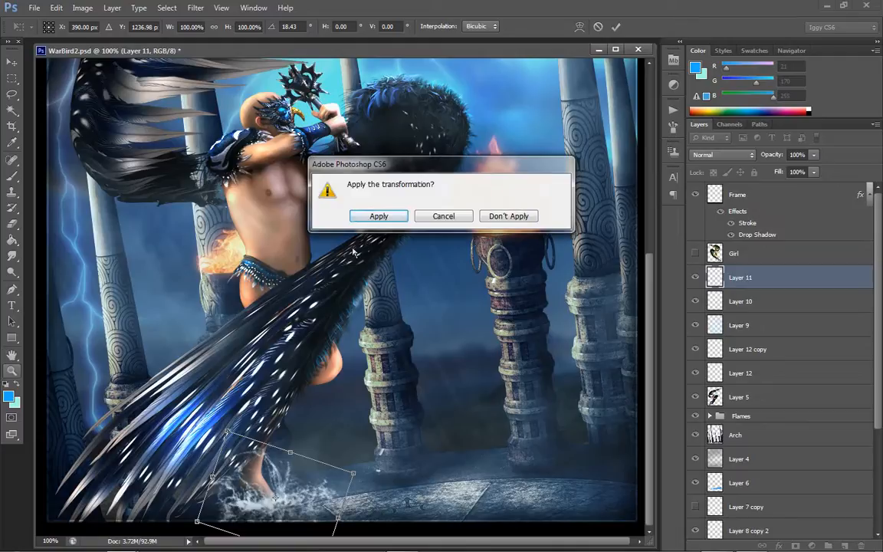
pyautogui.click(379, 216)
# - Erase stray parts along the edges of the water splash on Layer 11 with a 60 px Eraser at 100% opacity
pyautogui.rightClick(318, 477)
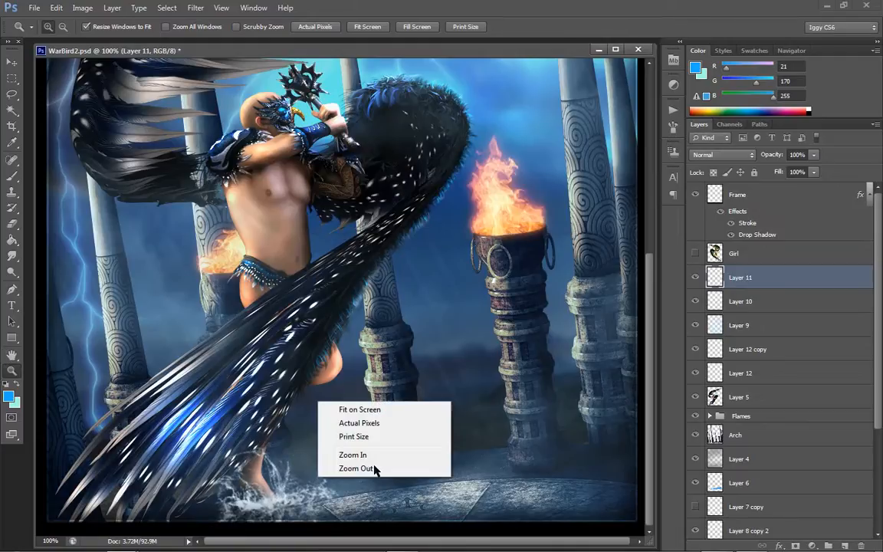
pyautogui.click(384, 469)
pyautogui.rightClick(293, 499)
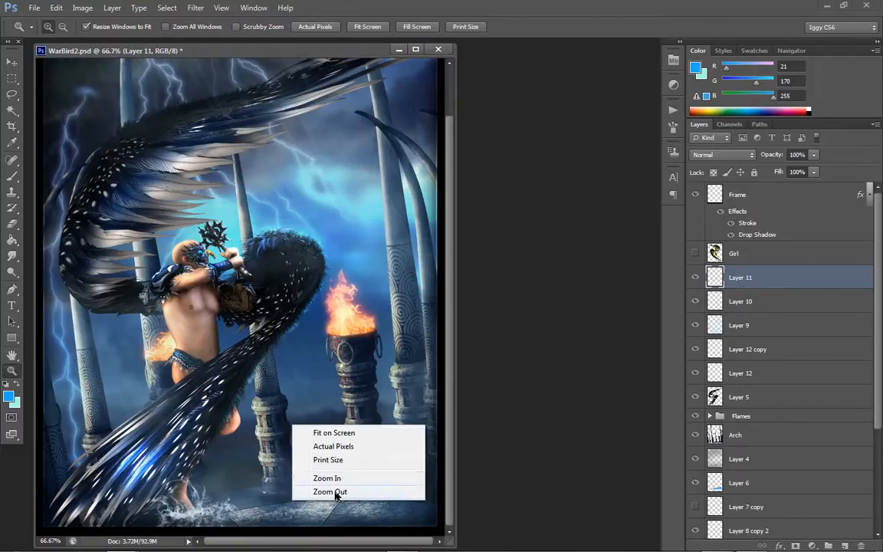
pyautogui.click(367, 491)
pyautogui.click(219, 456)
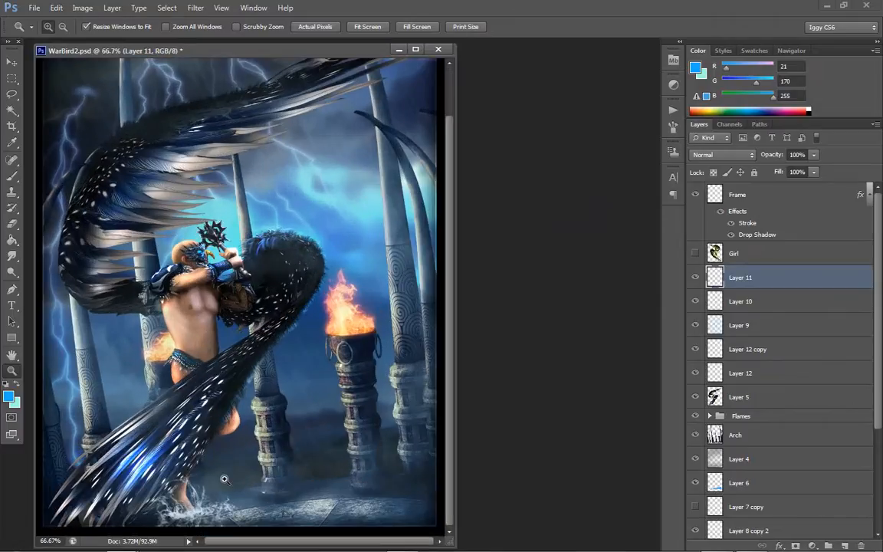
pyautogui.click(203, 433)
pyautogui.click(292, 494)
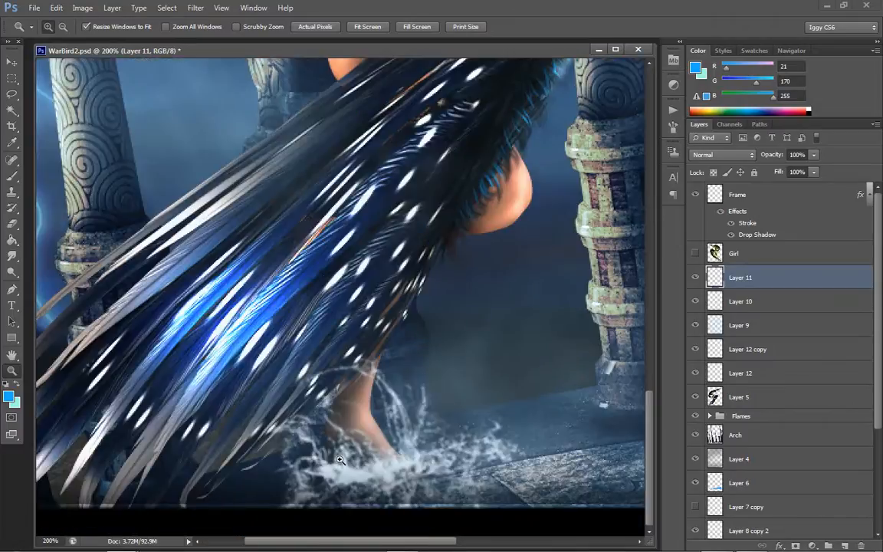
pyautogui.click(12, 223)
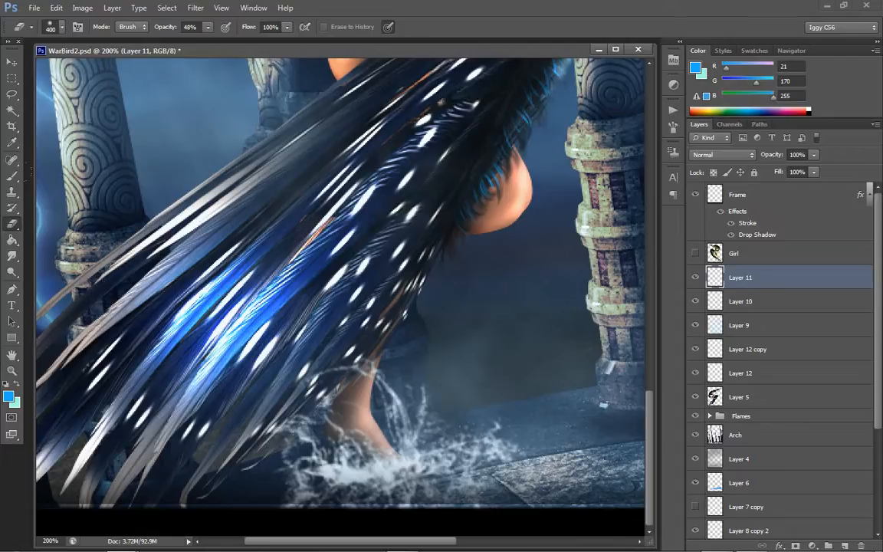
pyautogui.press('[')
pyautogui.press('[')
pyautogui.press('[')
pyautogui.press('[')
pyautogui.press('[')
pyautogui.press('[')
pyautogui.press('[')
pyautogui.press('[')
pyautogui.press('[')
pyautogui.press('[')
pyautogui.press('[')
pyautogui.press('[')
pyautogui.press('[')
pyautogui.press('[')
pyautogui.moveTo(241, 410)
pyautogui.mouseDown()
pyautogui.moveTo(268, 431)
pyautogui.moveTo(265, 471)
pyautogui.mouseUp()
pyautogui.moveTo(207, 27); pyautogui.dragTo(260, 58)
pyautogui.moveTo(279, 435)
pyautogui.mouseDown()
pyautogui.moveTo(295, 472)
pyautogui.moveTo(292, 488)
pyautogui.moveTo(331, 504)
pyautogui.moveTo(502, 491)
pyautogui.mouseUp()
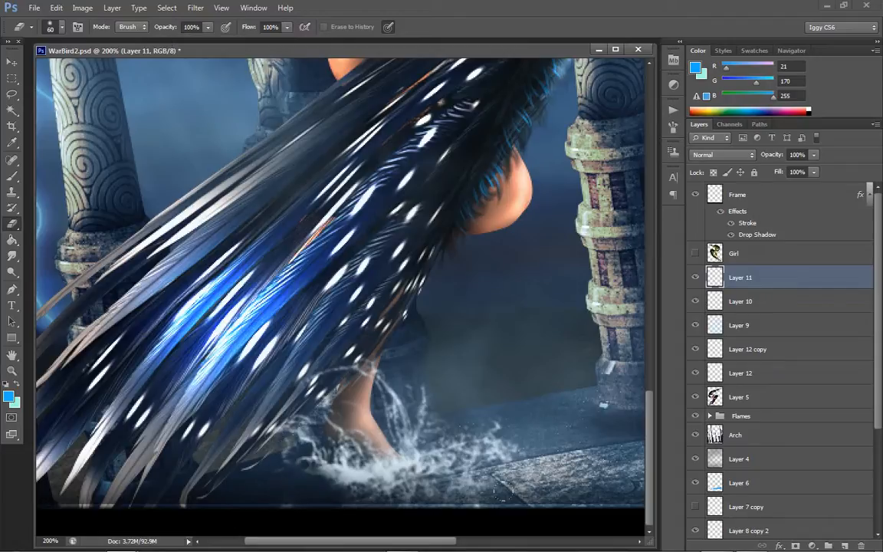
pyautogui.click(693, 252)
# - Scale the splash on Layer 11 to about 80% width and 78% height, re-center it on the foot and apply
pyautogui.click(10, 63)
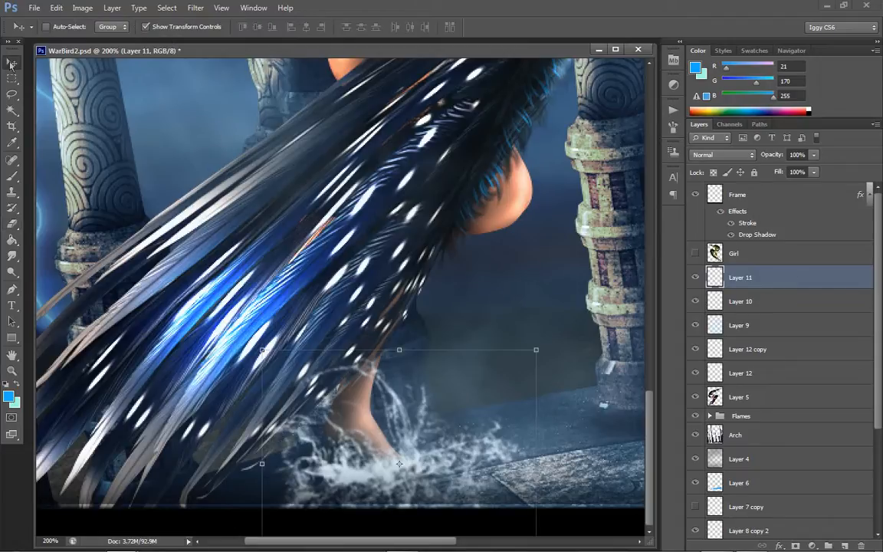
pyautogui.moveTo(540, 347); pyautogui.dragTo(513, 364)
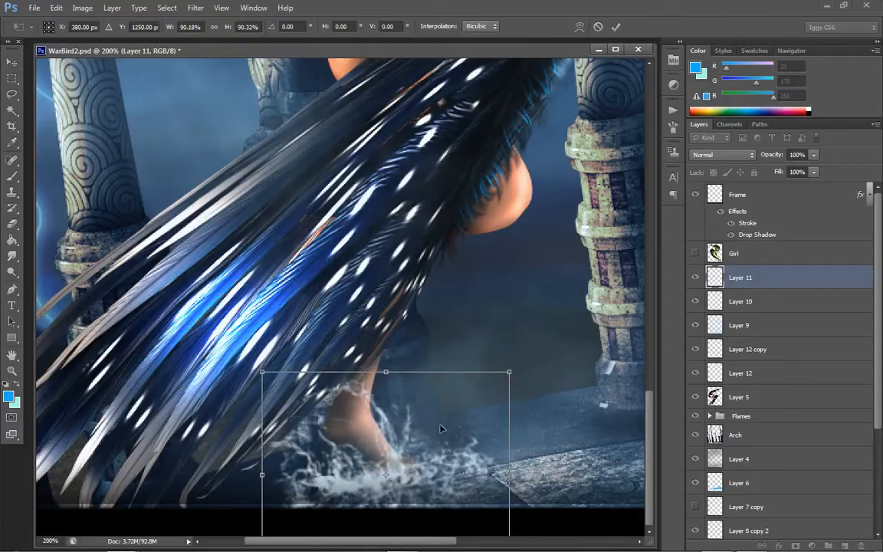
pyautogui.moveTo(441, 430); pyautogui.dragTo(448, 418)
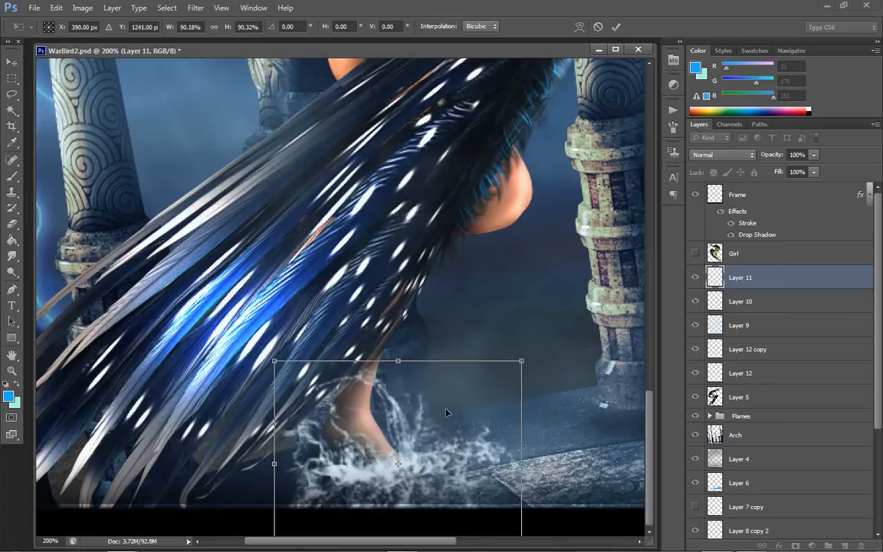
pyautogui.moveTo(287, 463); pyautogui.dragTo(316, 463)
pyautogui.moveTo(411, 361); pyautogui.dragTo(411, 388)
pyautogui.moveTo(402, 441); pyautogui.dragTo(391, 460)
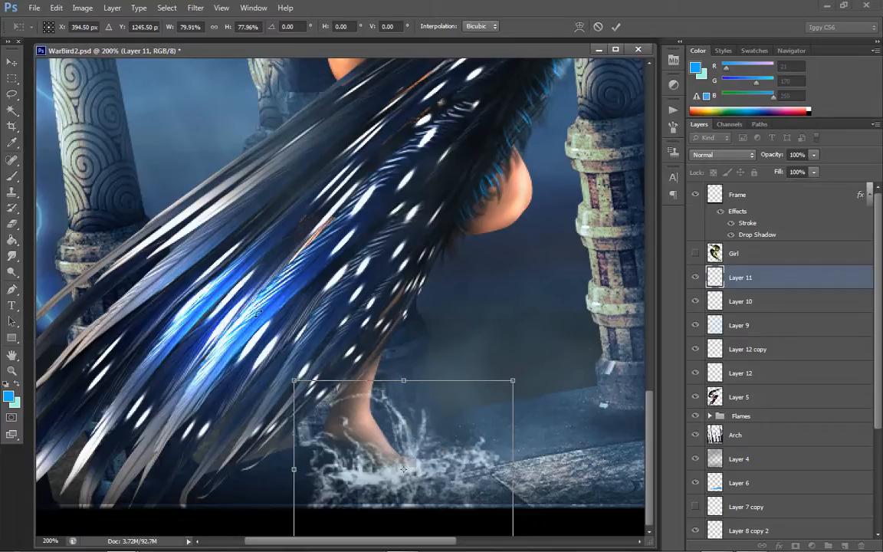
pyautogui.click(12, 370)
pyautogui.click(386, 220)
# - Check the splash in the full image, and stretch it outward behind the foot to about 106% width
pyautogui.rightClick(432, 273)
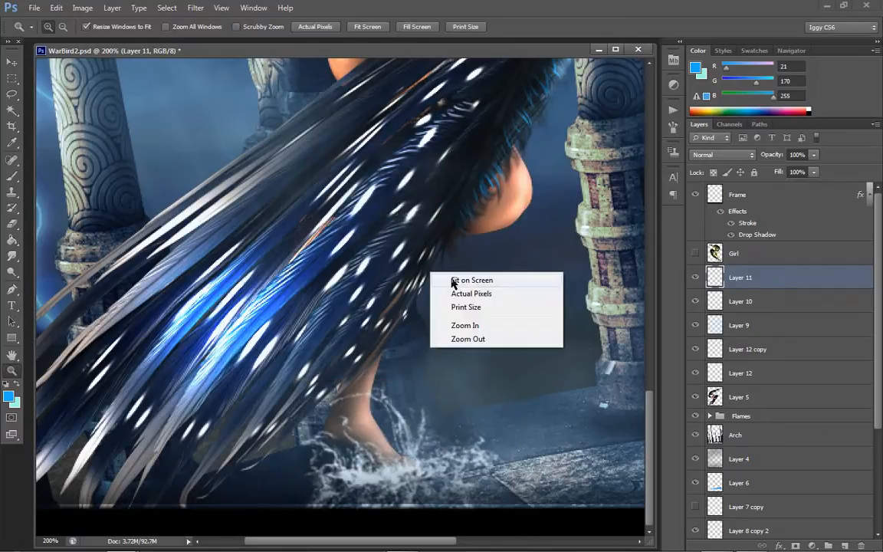
pyautogui.click(455, 281)
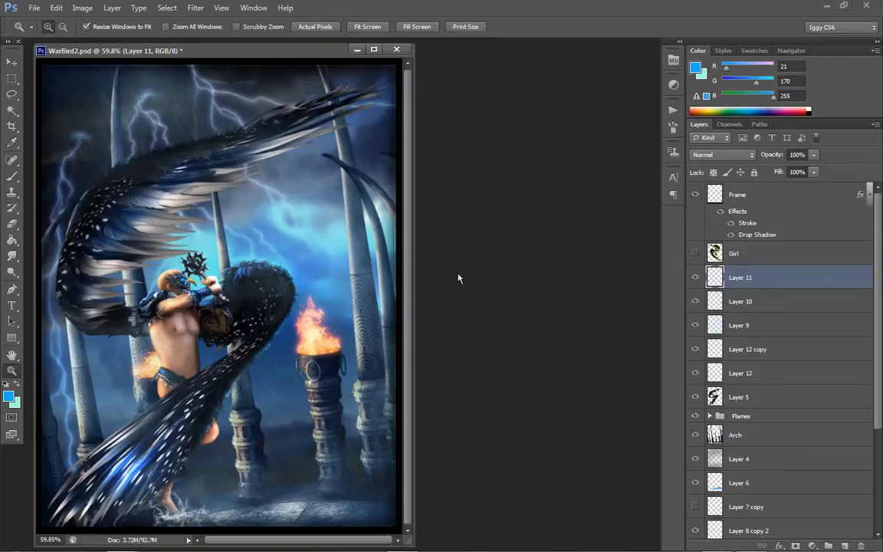
pyautogui.click(204, 425)
pyautogui.click(238, 452)
pyautogui.click(276, 455)
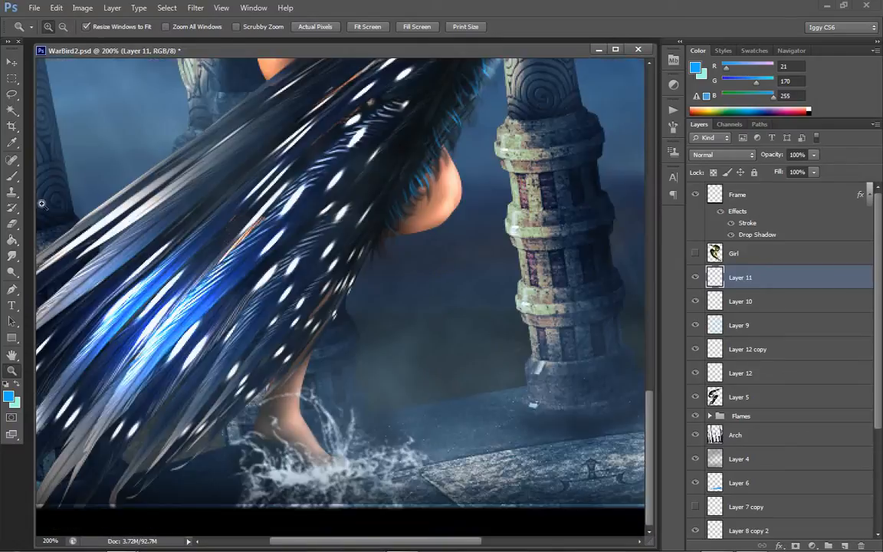
pyautogui.click(12, 61)
pyautogui.moveTo(225, 468); pyautogui.dragTo(209, 469)
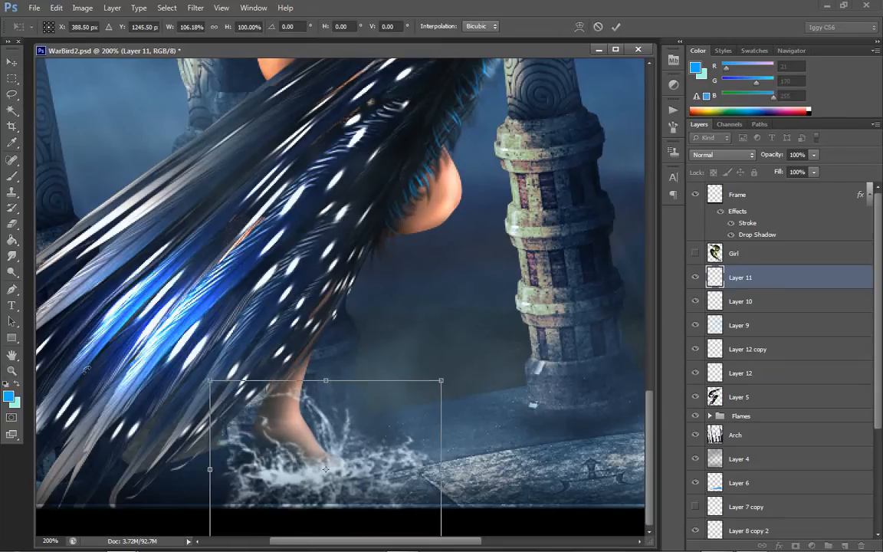
pyautogui.click(11, 370)
pyautogui.click(375, 209)
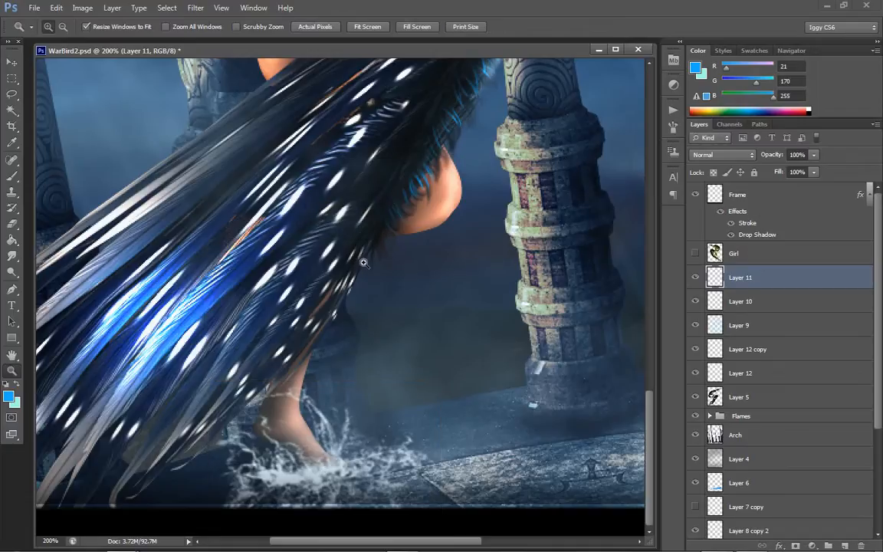
# - Try stamping the 2138 Hydro Explosion brush at 135 px on Layer 11 beside the stone pillars, and undo the stamp
pyautogui.rightClick(364, 262)
pyautogui.click(417, 291)
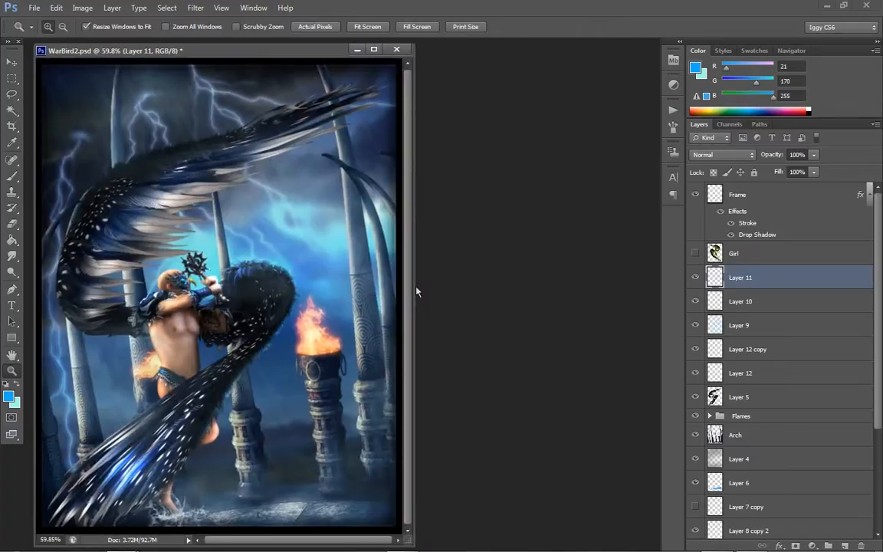
pyautogui.doubleClick(275, 403)
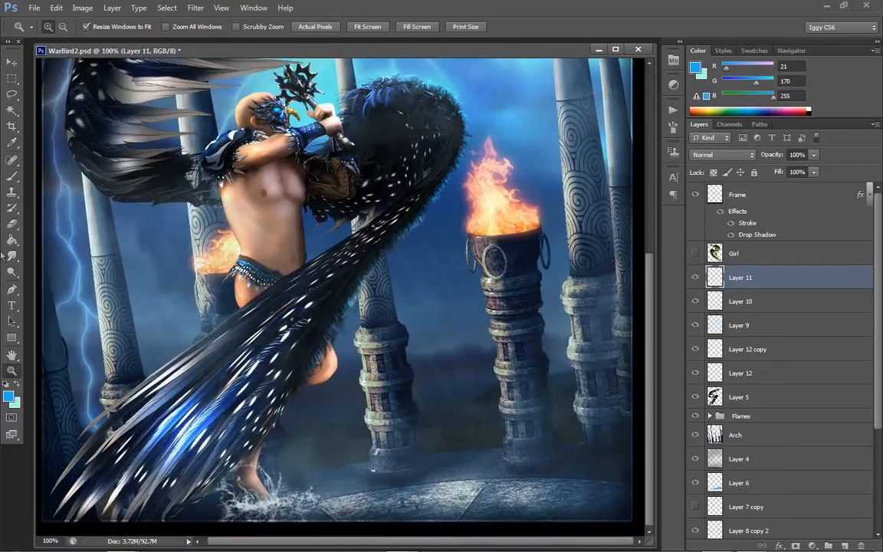
pyautogui.click(11, 175)
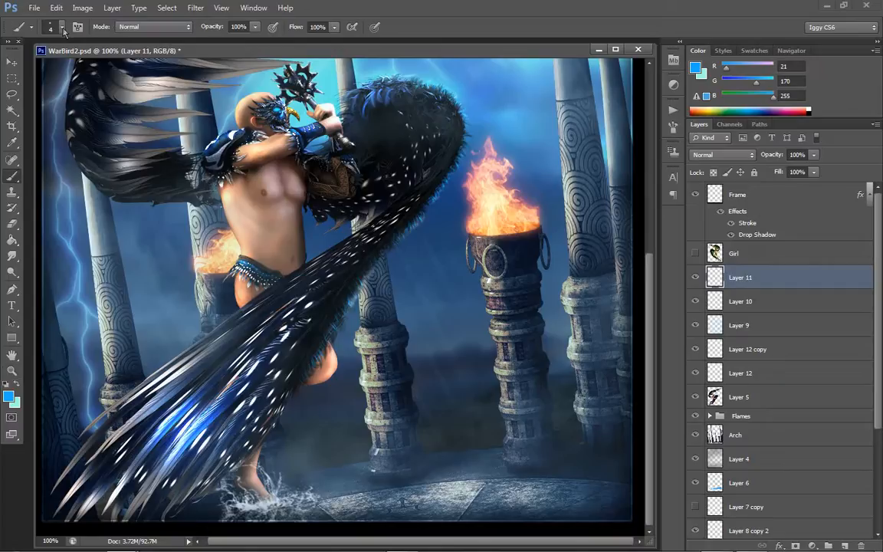
pyautogui.click(62, 28)
pyautogui.scroll(-1, 136, 157)
pyautogui.moveTo(139, 143); pyautogui.dragTo(140, 482)
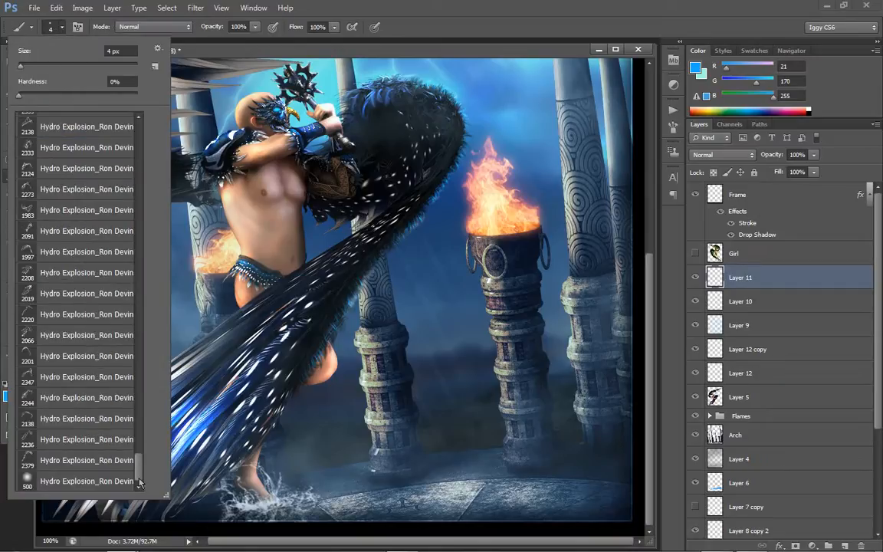
pyautogui.click(42, 418)
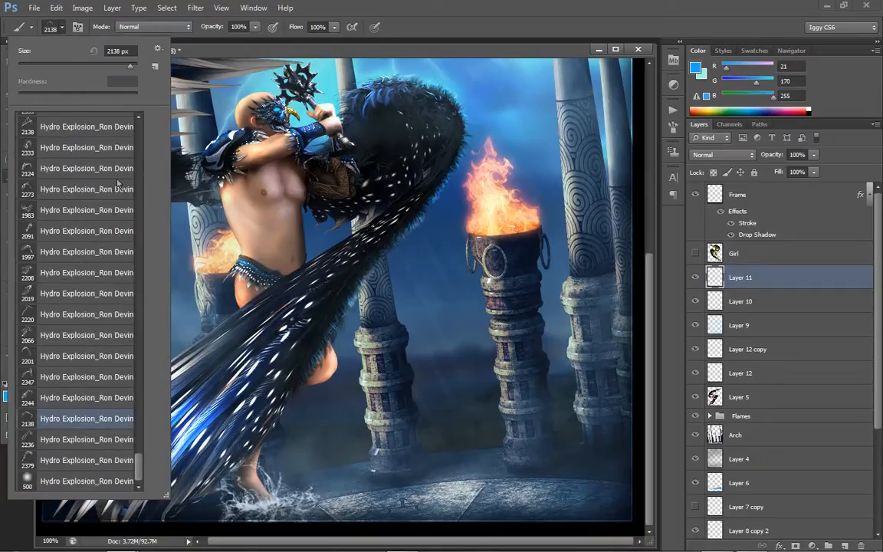
pyautogui.click(89, 66)
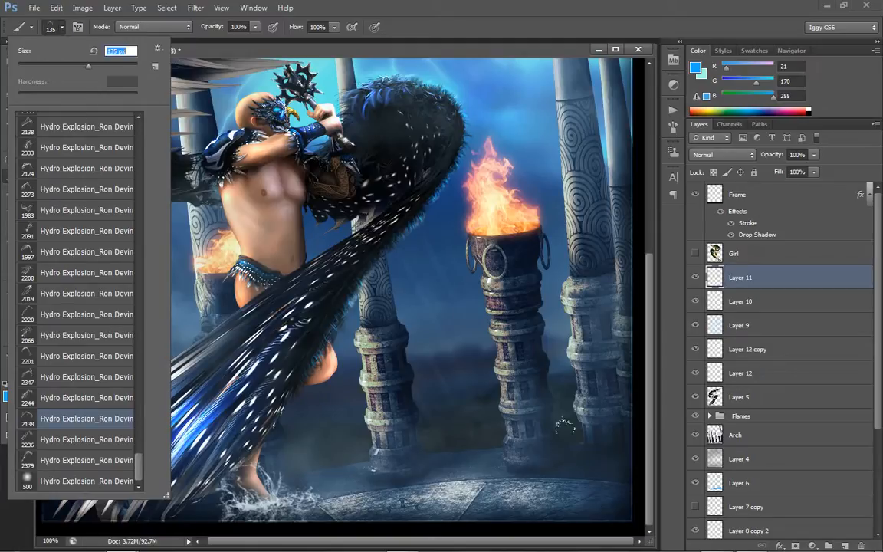
pyautogui.press('Return')
pyautogui.click(570, 454)
pyautogui.hotkey('ctrl', 'z')
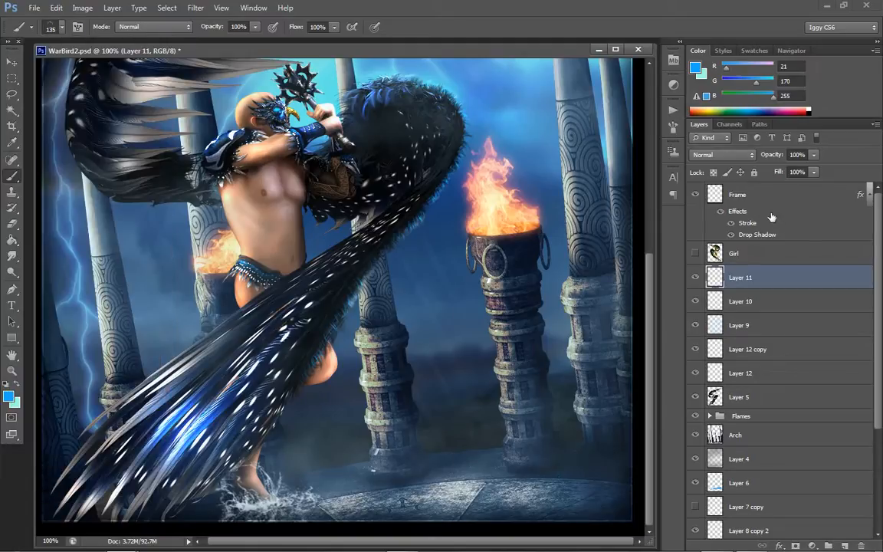
# - Set the foreground color to a pale icy blue, RGB 229, 246, 255
pyautogui.click(693, 69)
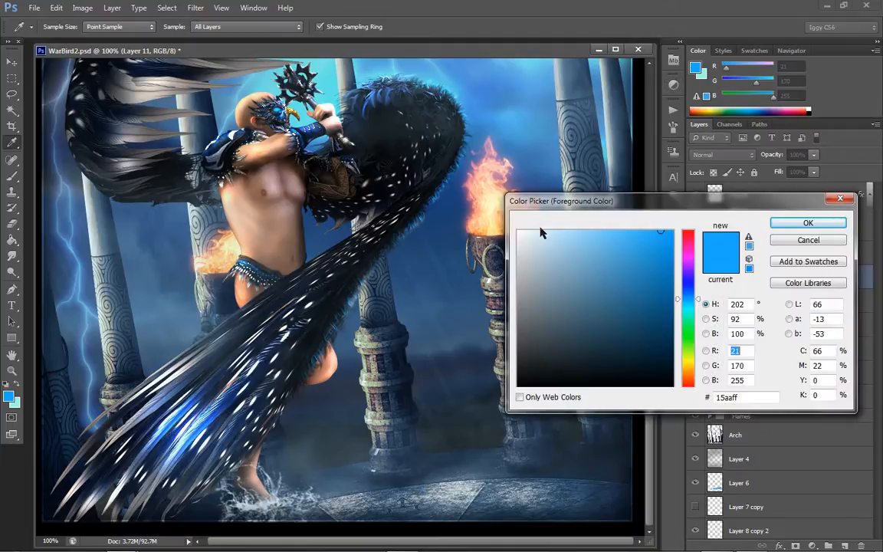
pyautogui.click(527, 233)
pyautogui.click(824, 224)
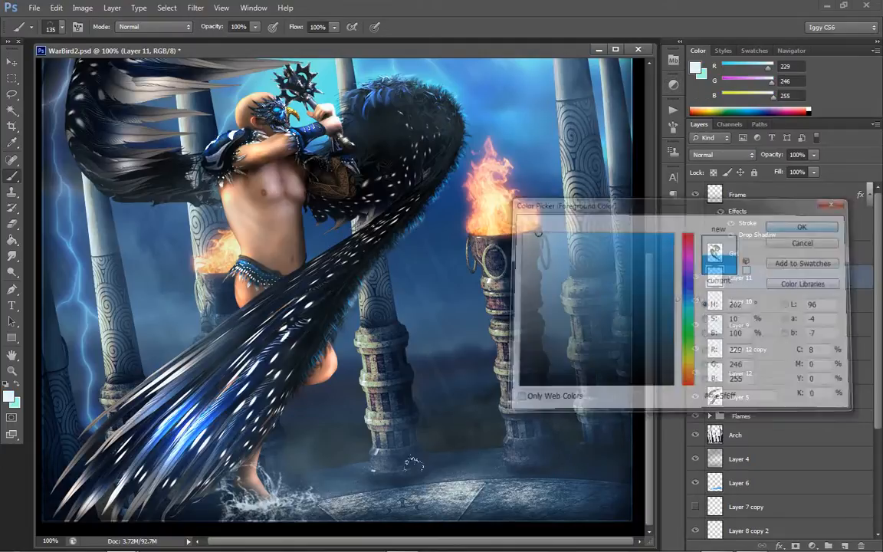
# - Choose the 2335 Hydro Explosion splash brush and set its size to 246 px
pyautogui.click(63, 28)
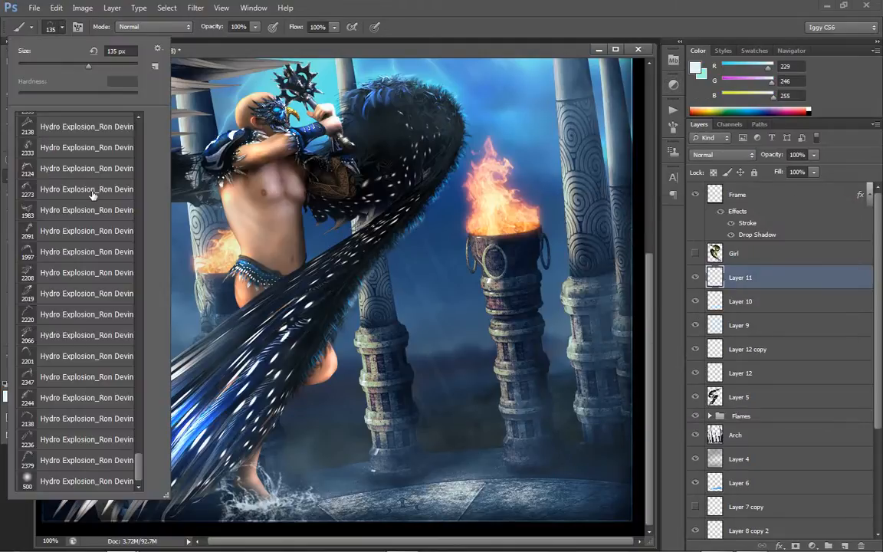
pyautogui.click(47, 398)
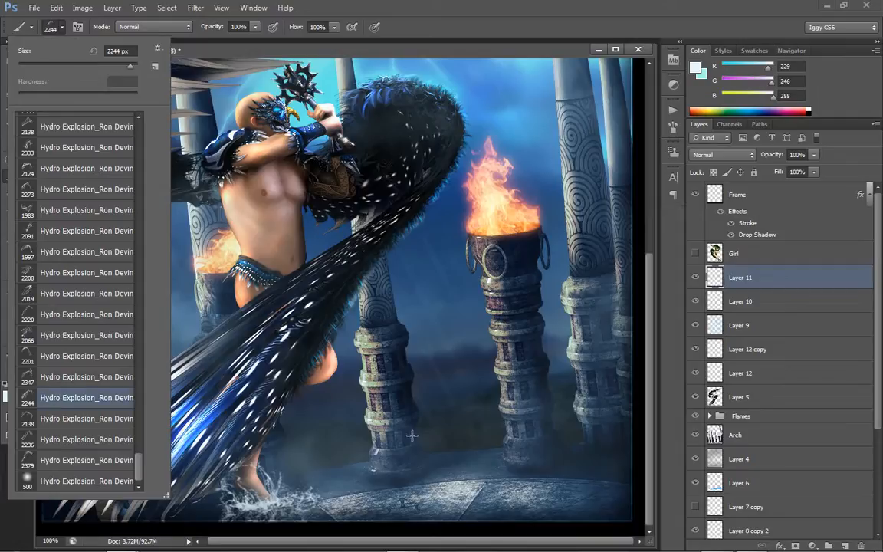
pyautogui.click(64, 170)
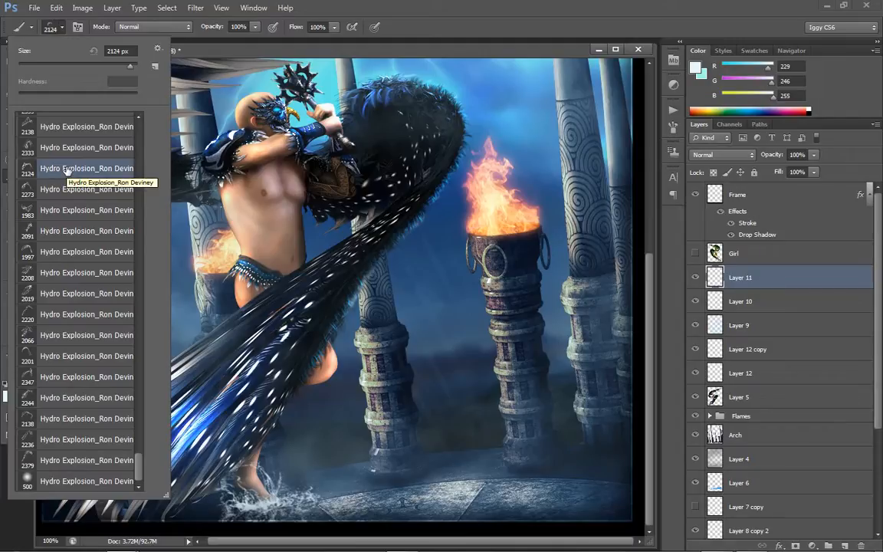
pyautogui.scroll(3, 65, 170)
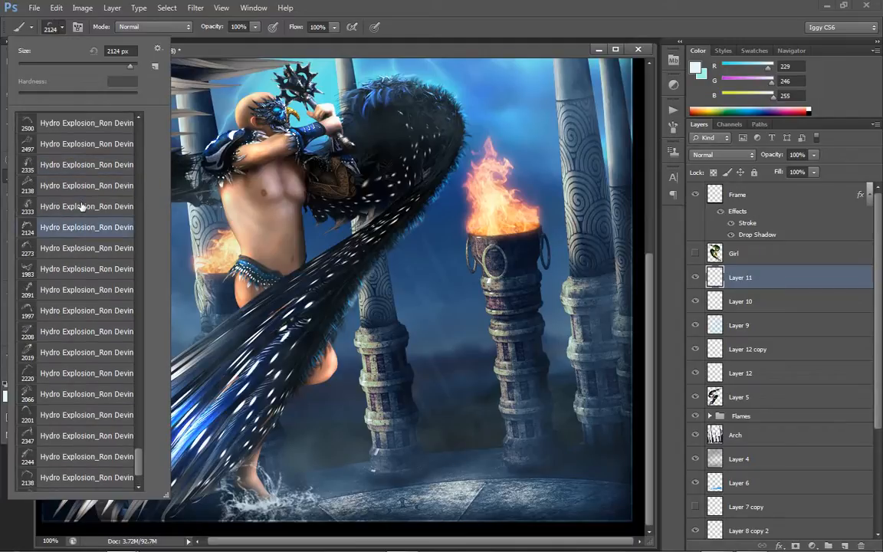
pyautogui.click(71, 170)
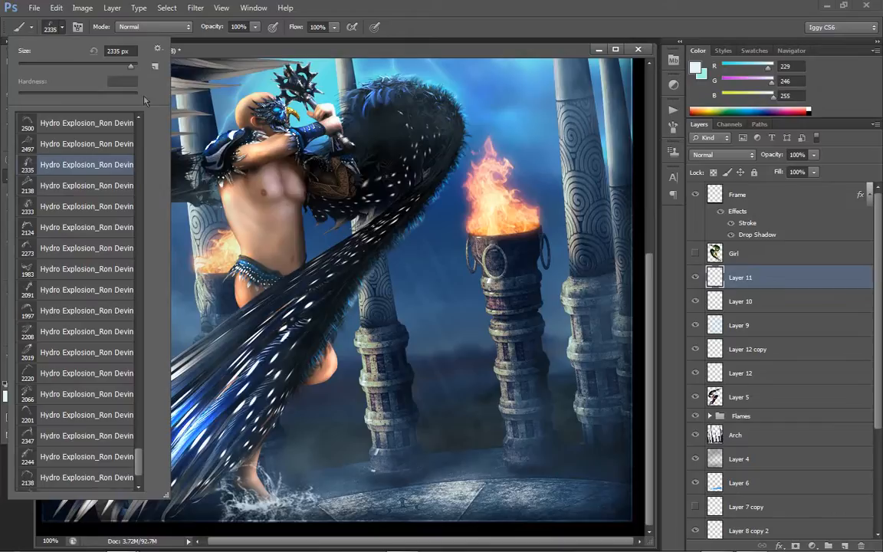
pyautogui.click(110, 65)
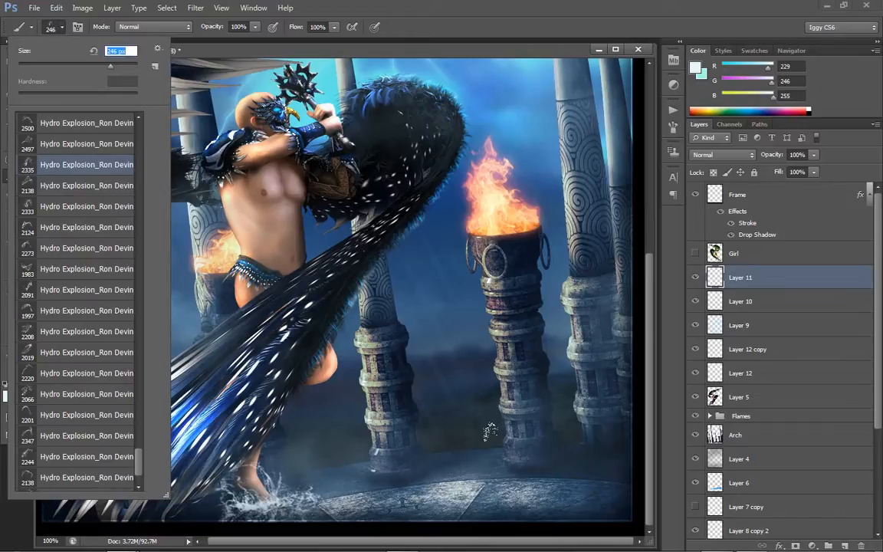
# - Try stamping the splash at 246 px at the base of the pillar behind the brazier and beside the warrior's knee, undoing each stamp
pyautogui.click(571, 452)
pyautogui.hotkey('ctrl', 'z')
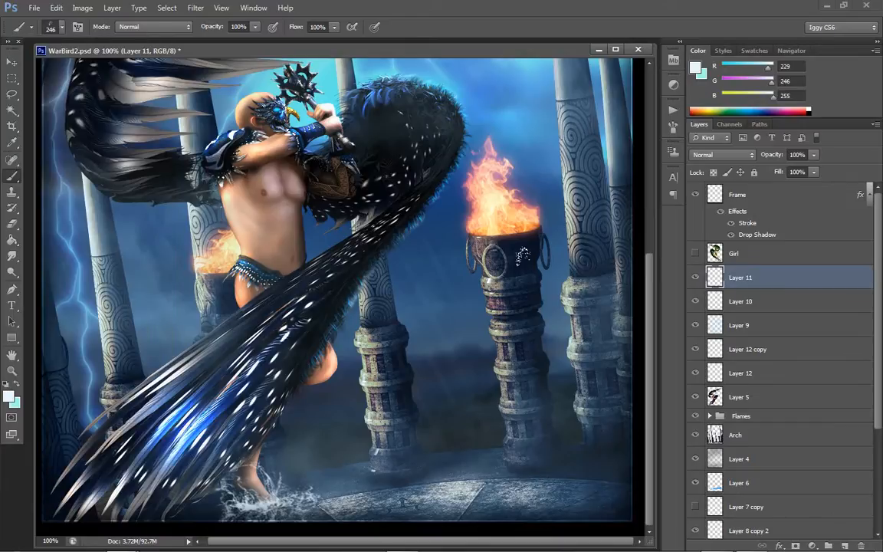
pyautogui.click(526, 423)
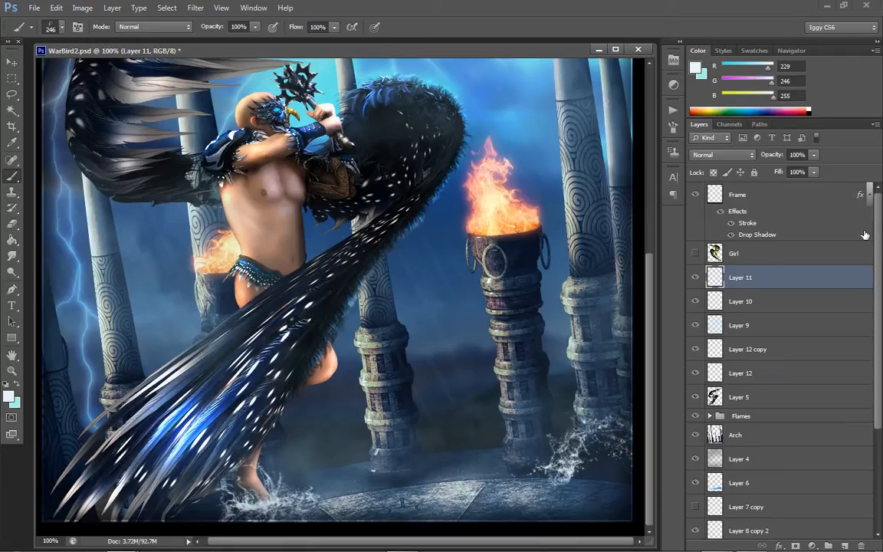
pyautogui.click(328, 316)
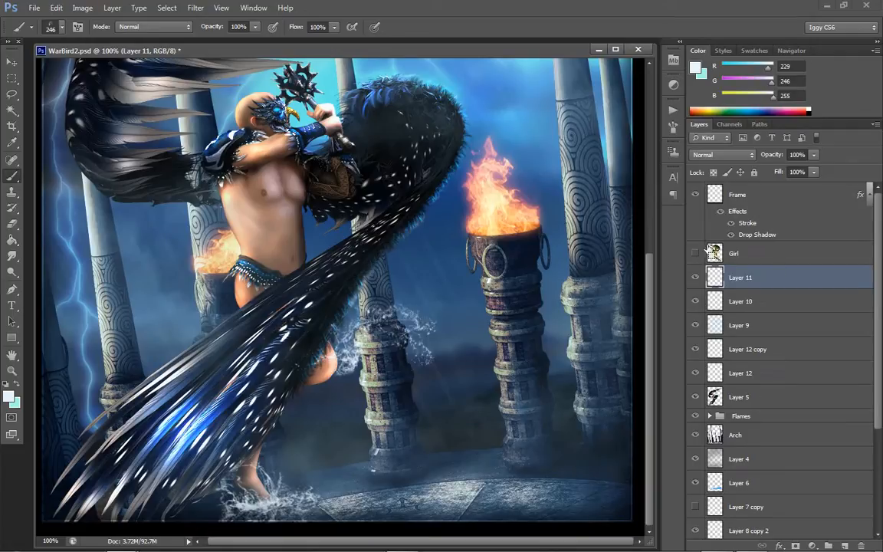
pyautogui.hotkey('ctrl', 'z')
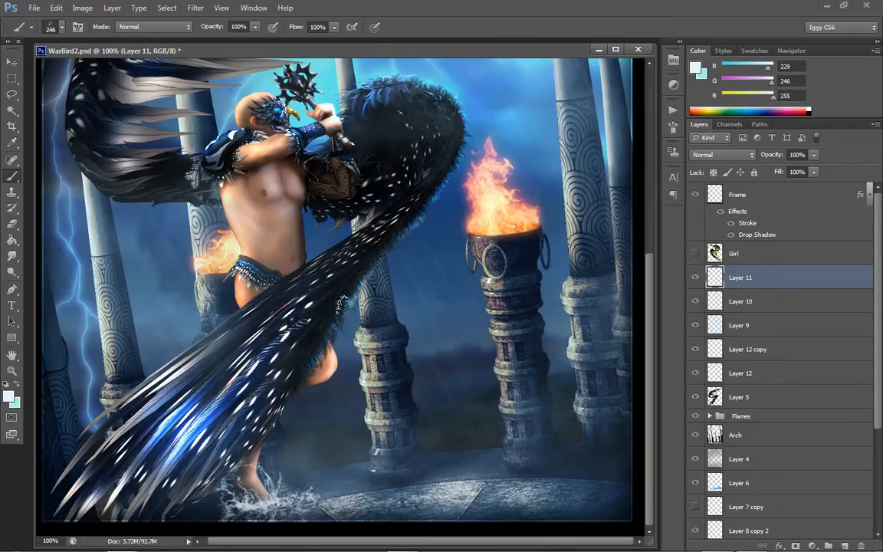
# - Try stamping the splash at 150 px on the pillar beside the warrior's knee, and undo the stamp
pyautogui.press('[')
pyautogui.press('[')
pyautogui.press('[')
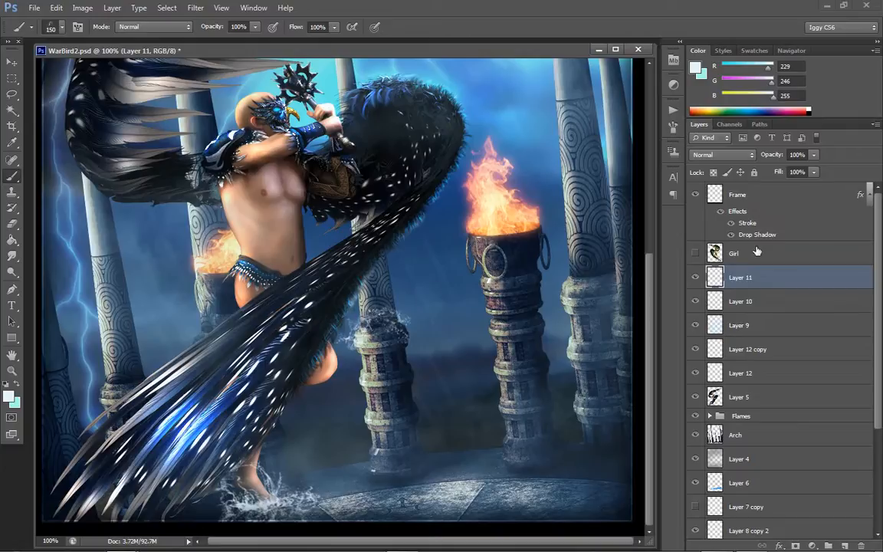
pyautogui.click(375, 341)
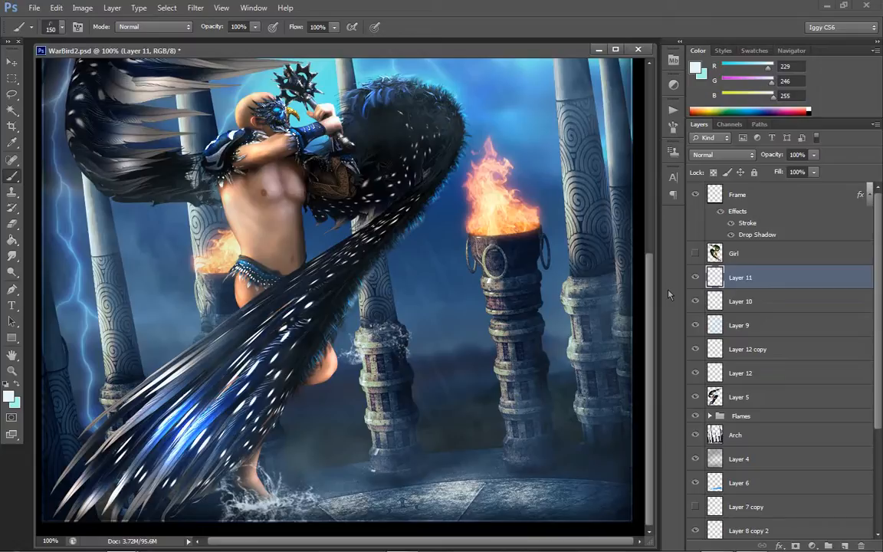
pyautogui.hotkey('ctrl', 'z')
# - Try the splash at 200 px on the knee-side pillar and on the pillar behind the brazier, undoing both stamps
pyautogui.press(']')
pyautogui.press(']')
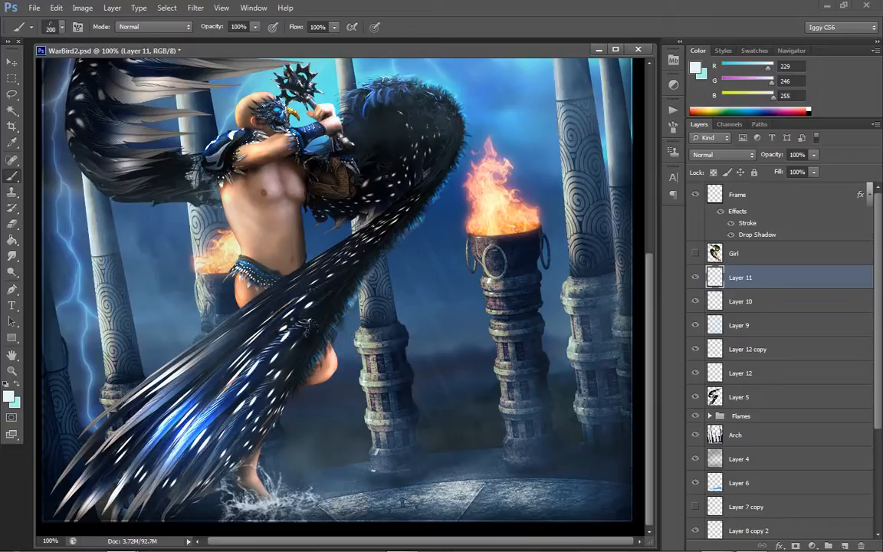
pyautogui.click(377, 337)
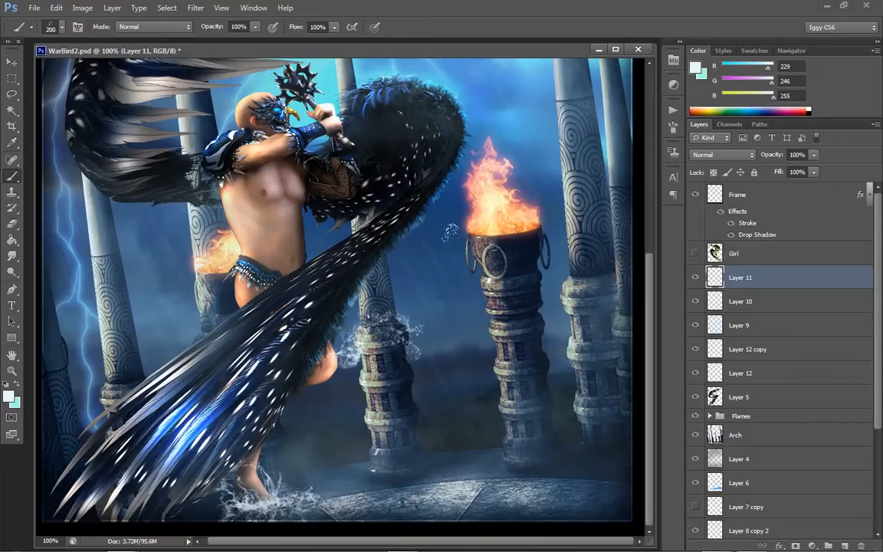
pyautogui.hotkey('ctrl', 'z')
pyautogui.click(534, 265)
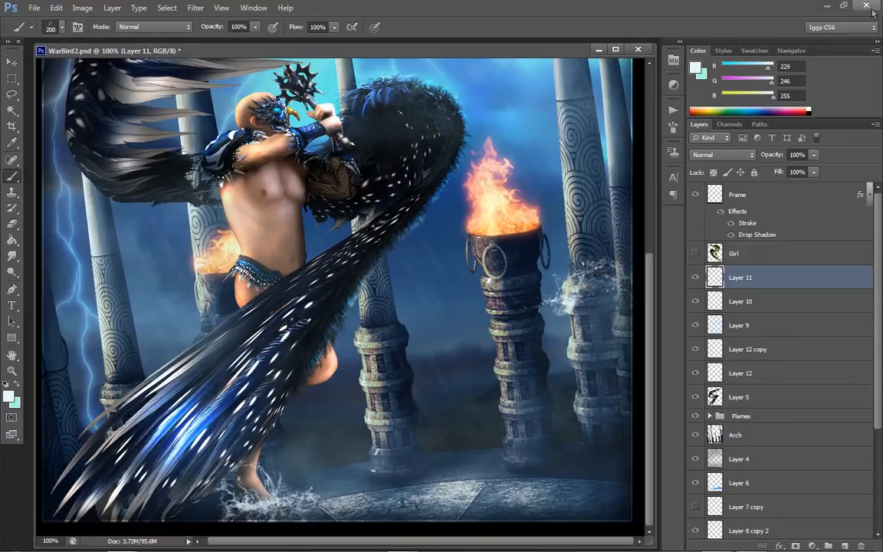
pyautogui.hotkey('ctrl', 'z')
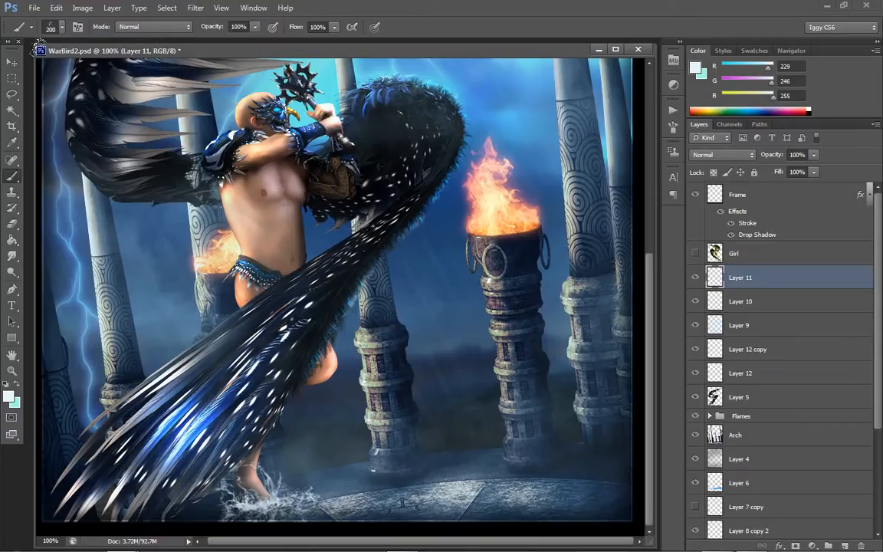
# - Try stamping the splash at 125 px on the pillar beside the warrior's knee, and undo it
pyautogui.press('[')
pyautogui.press('[')
pyautogui.press('[')
pyautogui.click(348, 336)
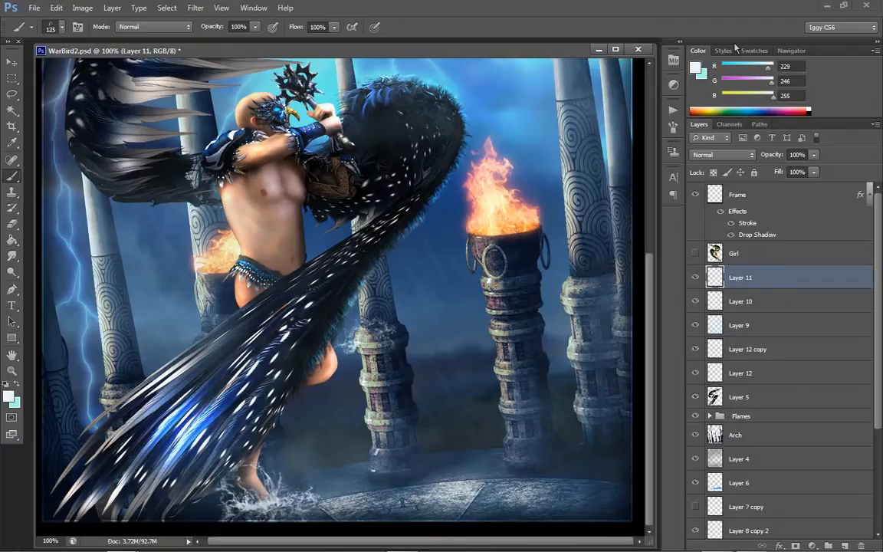
pyautogui.click(615, 299)
pyautogui.hotkey('ctrl', 'alt', 'z')
# - Stamp a small splash at 80 px on Layer 11, on the edge of the pillar beside the warrior's knee
pyautogui.press('[')
pyautogui.press('[')
pyautogui.click(349, 331)
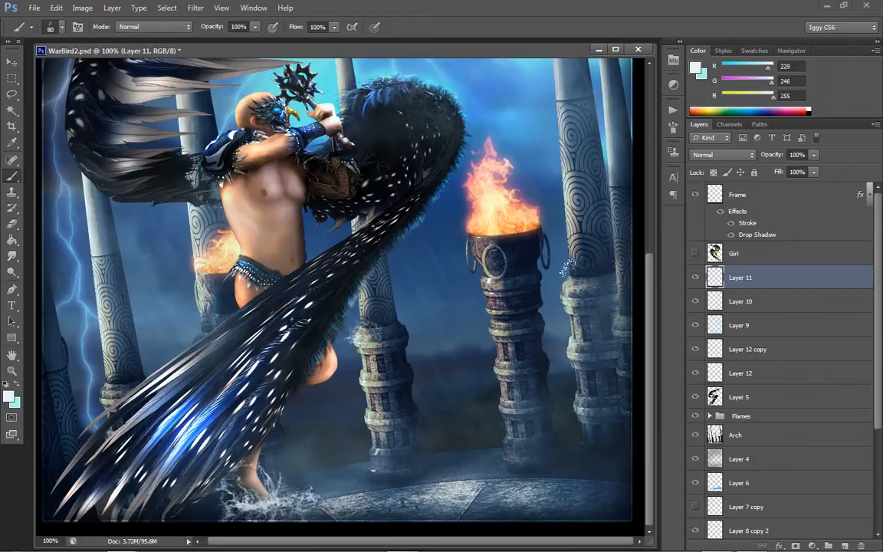
pyautogui.click(584, 282)
# - Try stamping the 1983 Hydro Explosion brush at 197 px over the pillar behind the brazier
pyautogui.click(62, 28)
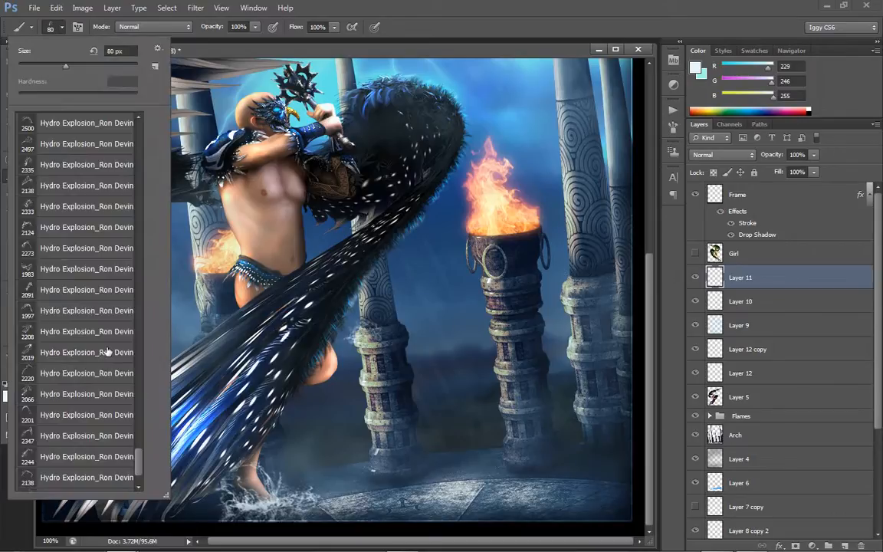
pyautogui.click(48, 270)
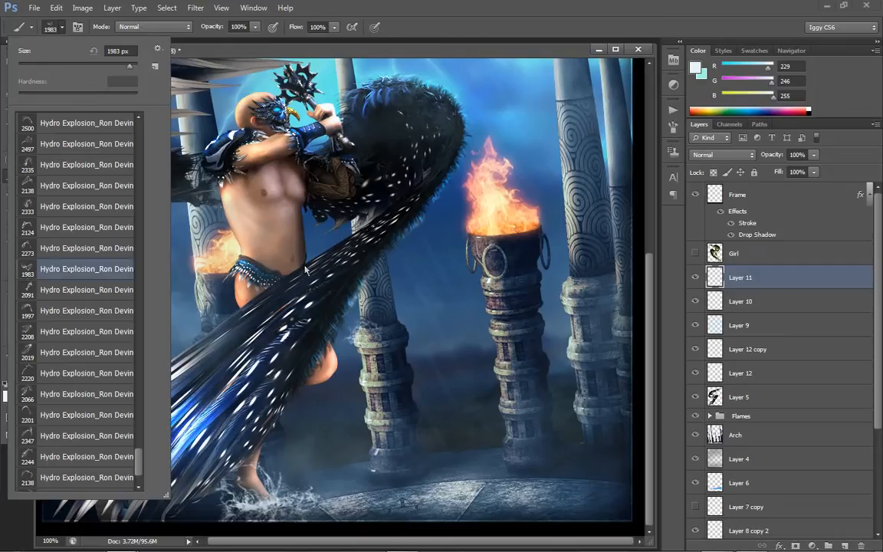
pyautogui.click(108, 66)
pyautogui.press('Return')
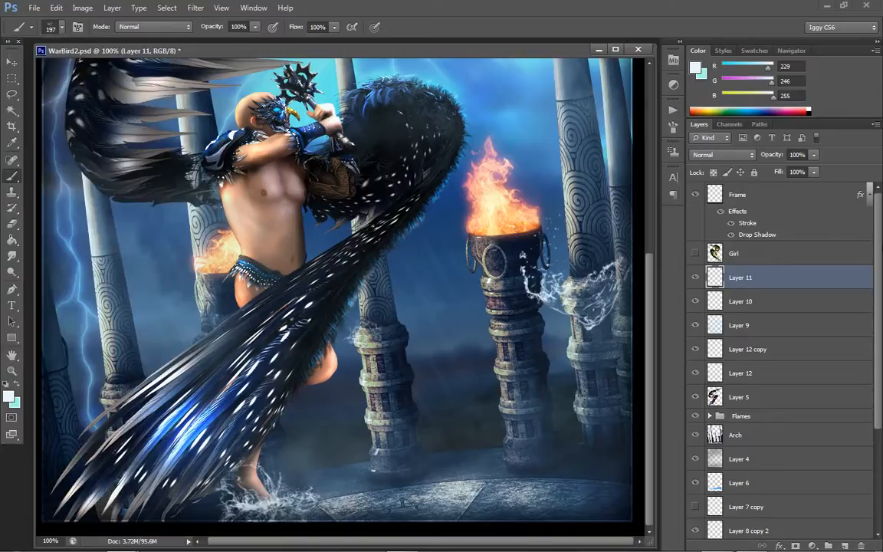
# - Try the 1983 splash brush at 100 px on the brazier bowl and at the foot of its column, undoing the stamps
pyautogui.press('[')
pyautogui.press('[')
pyautogui.press('[')
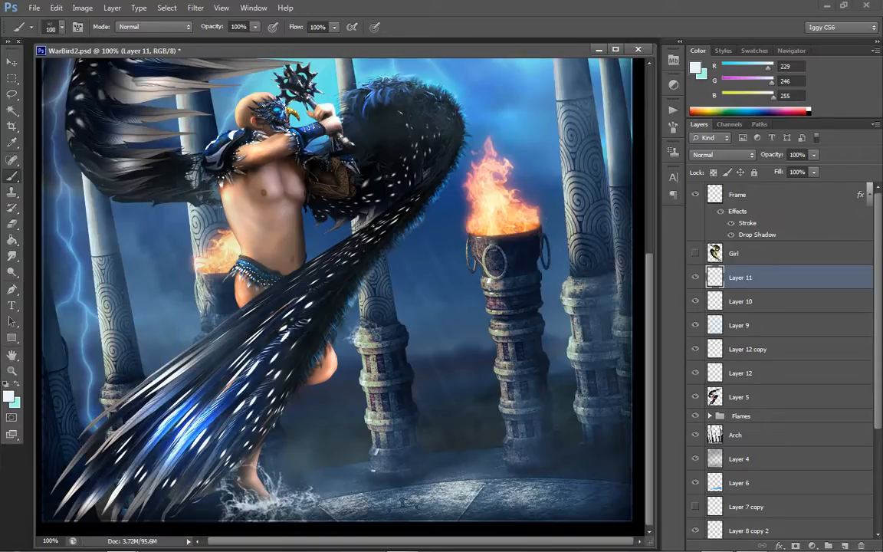
pyautogui.press('[')
pyautogui.click(494, 272)
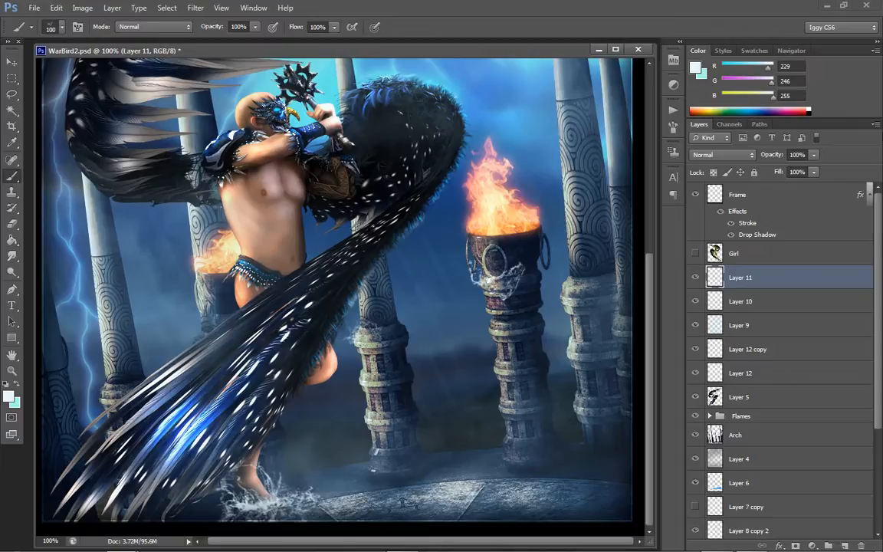
pyautogui.hotkey('ctrl', 'z')
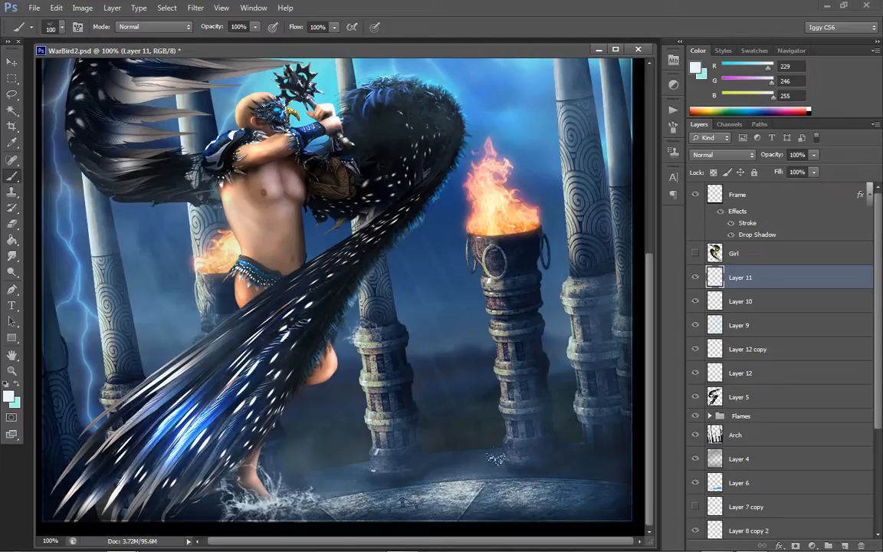
pyautogui.click(515, 460)
pyautogui.hotkey('ctrl', 'z')
# - Try stamping the 1983 splash brush at 175 px at the base of the middle pillar, and undo it
pyautogui.press(']')
pyautogui.press(']')
pyautogui.press(']')
pyautogui.press(']')
pyautogui.press(']')
pyautogui.press('[')
pyautogui.press('[')
pyautogui.click(396, 461)
pyautogui.hotkey('ctrl', 'z')
# - Try stamping the 2335 Hydro Explosion brush at 201 px on the brazier's column, and undo the stamp
pyautogui.click(62, 29)
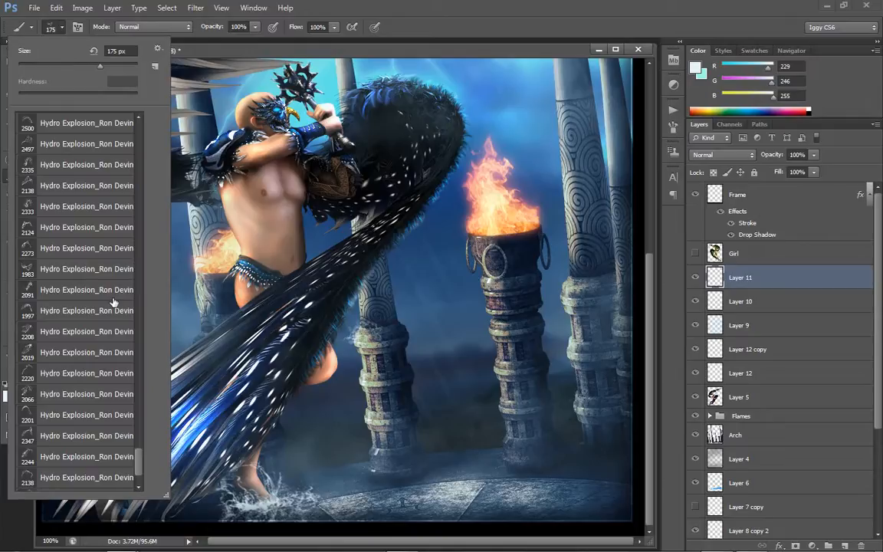
pyautogui.scroll(1, 72, 267)
pyautogui.scroll(1, 68, 257)
pyautogui.click(49, 193)
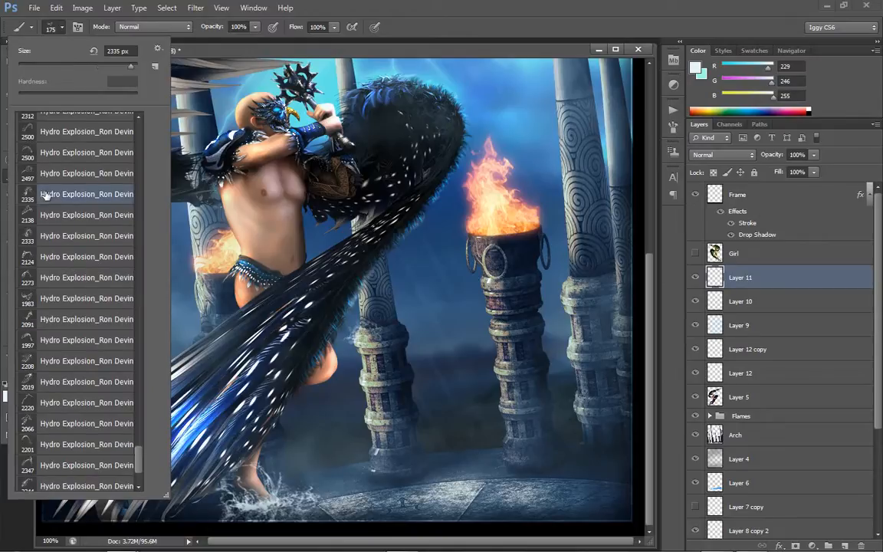
pyautogui.click(109, 66)
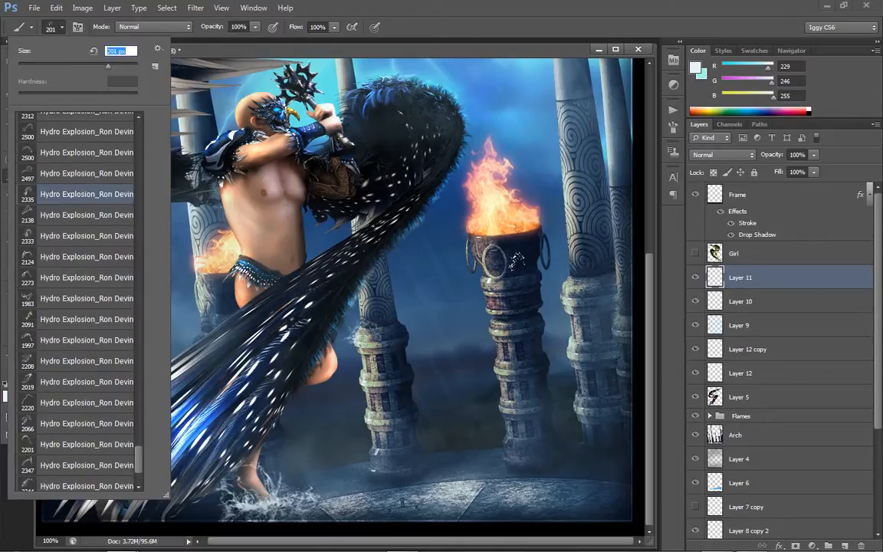
pyautogui.click(458, 311)
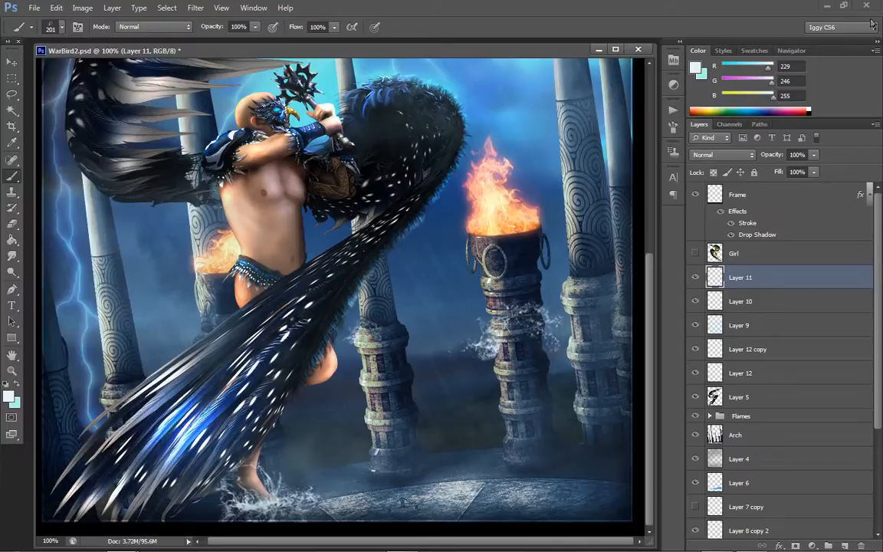
pyautogui.hotkey('ctrl', 'z')
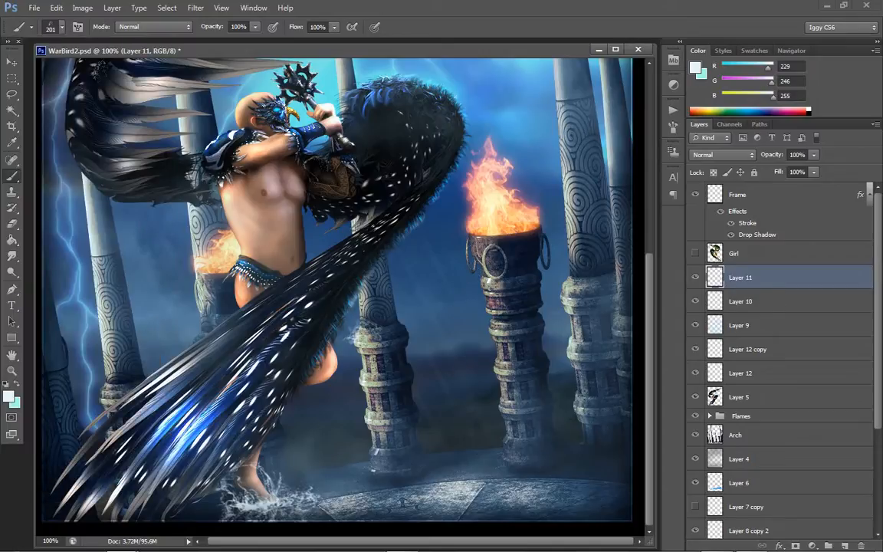
# - Choose the 2312 Hydro Explosion splash brush and set its size to 298 px
pyautogui.click(62, 28)
pyautogui.scroll(1, 77, 253)
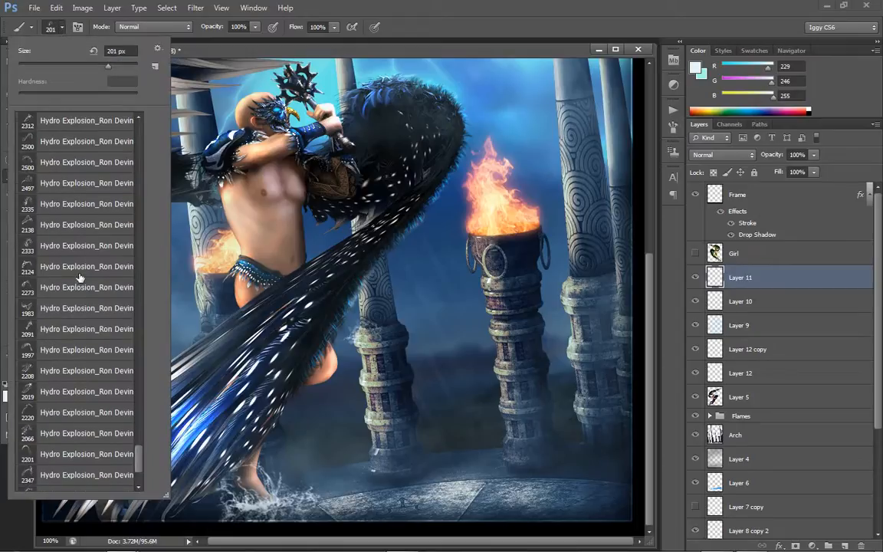
pyautogui.click(61, 188)
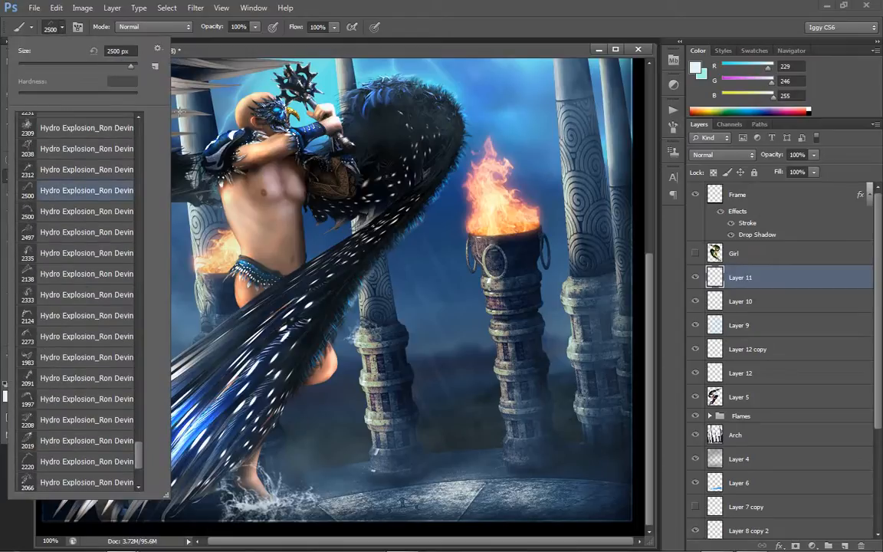
pyautogui.click(65, 169)
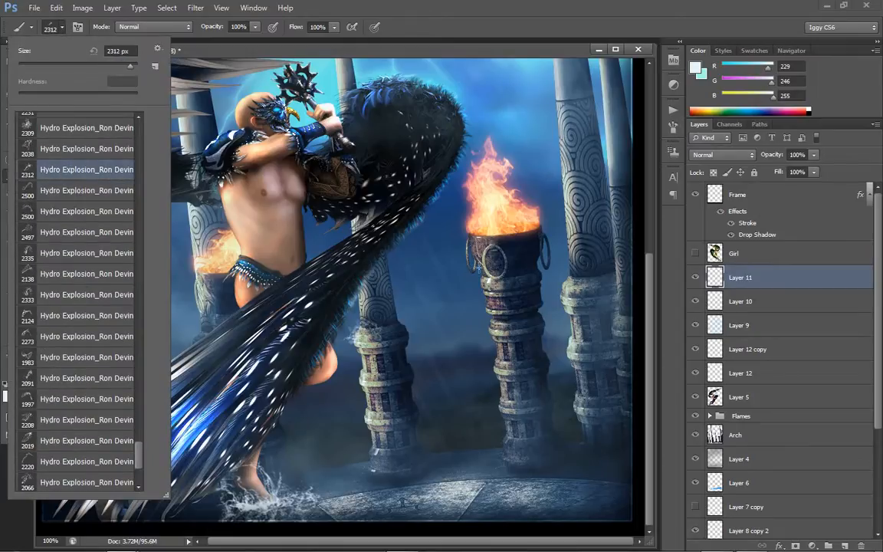
pyautogui.click(114, 68)
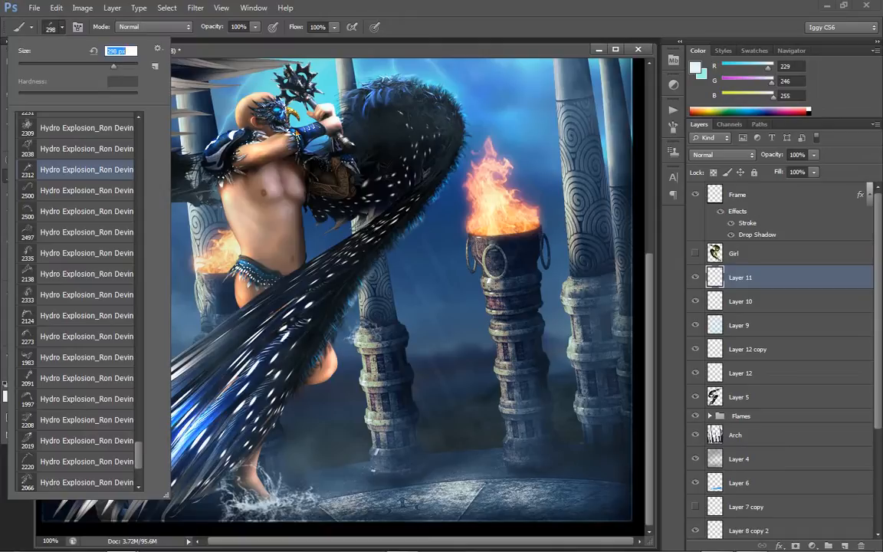
# - Try a stamp at the foot of the pillar behind the brazier, undo it, and reduce the brush to 150 px
pyautogui.click(553, 395)
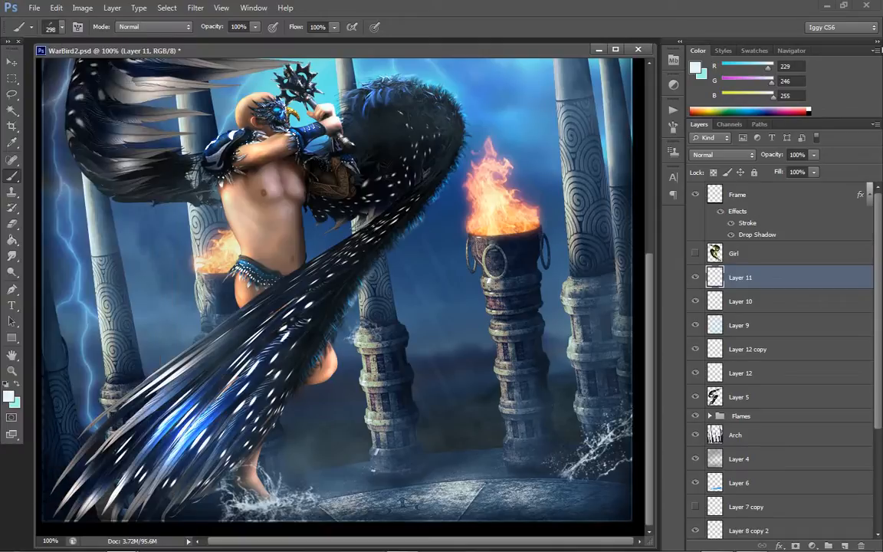
pyautogui.hotkey('ctrl', 'z')
pyautogui.press('[')
pyautogui.press('[')
pyautogui.press('[')
pyautogui.press('[')
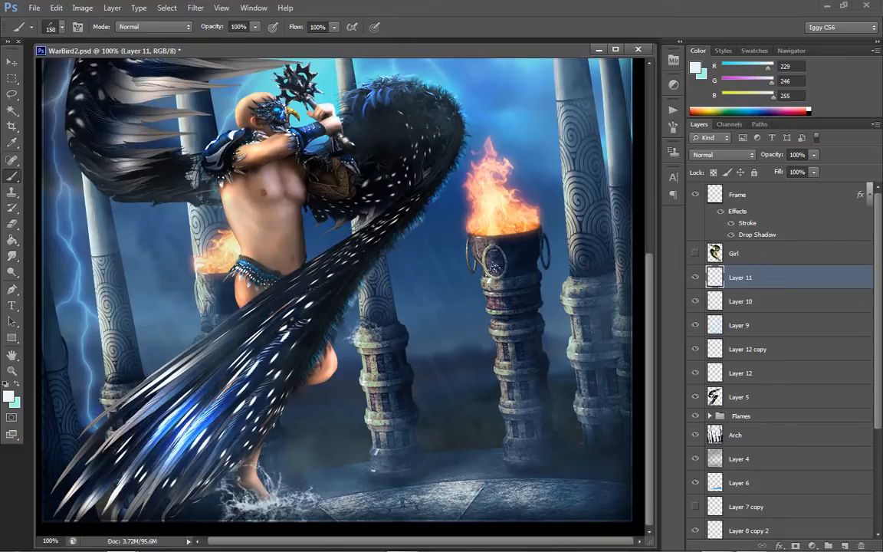
# - Try the 150 px splash brush on the brazier's column, undo it, and try it at the base of the middle pillar
pyautogui.click(456, 284)
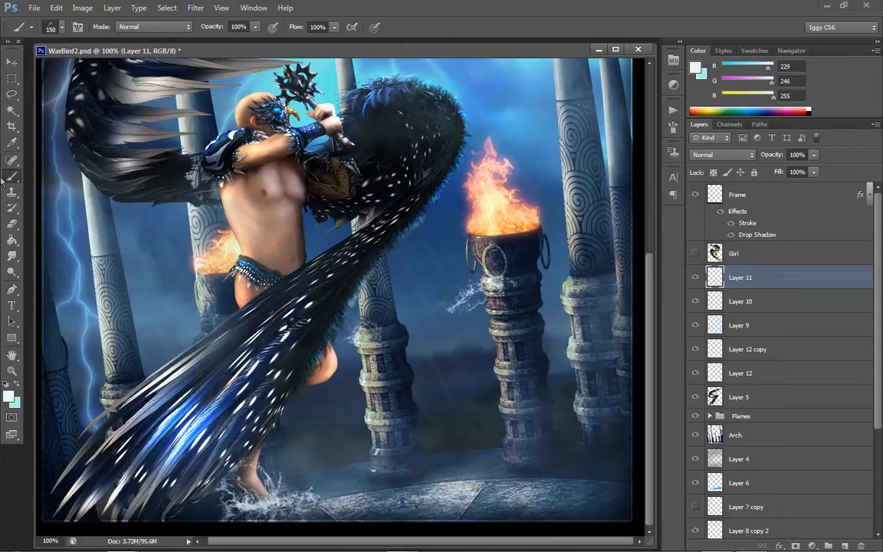
pyautogui.hotkey('ctrl', 'z')
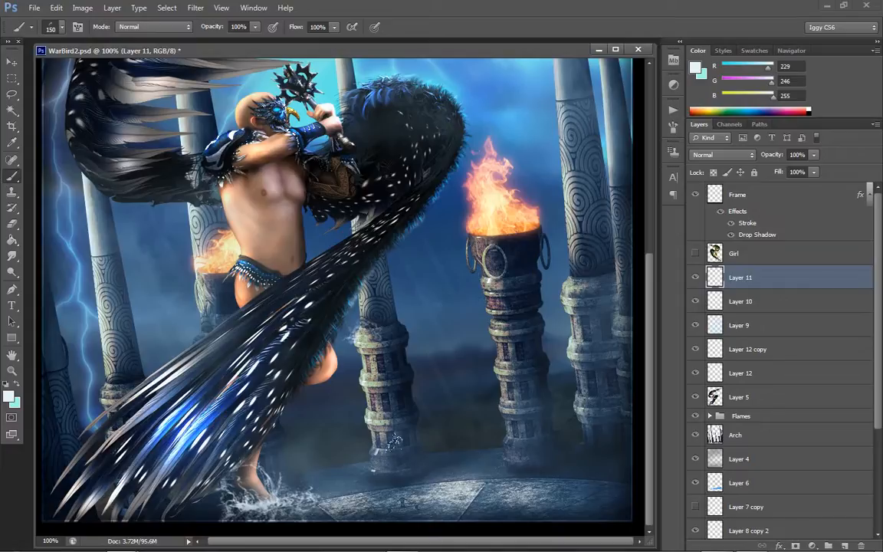
pyautogui.click(358, 457)
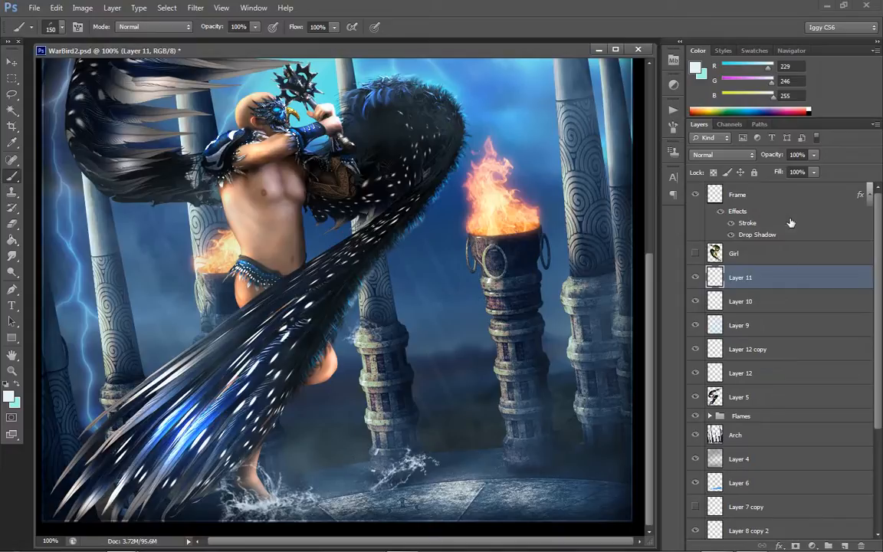
# - Try stamping the 2100 Hydro Explosion brush at 152 px at the base of the middle pillar, and undo it
pyautogui.click(60, 27)
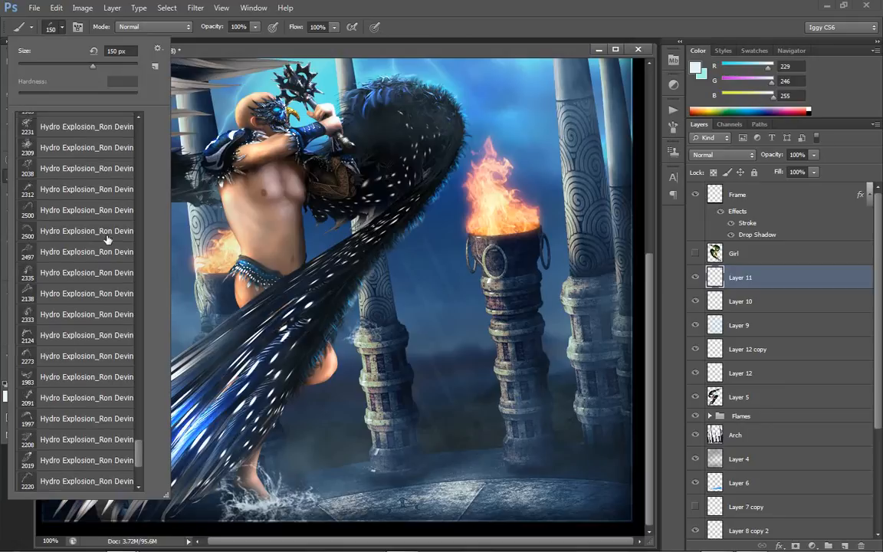
pyautogui.scroll(4, 85, 238)
pyautogui.click(73, 251)
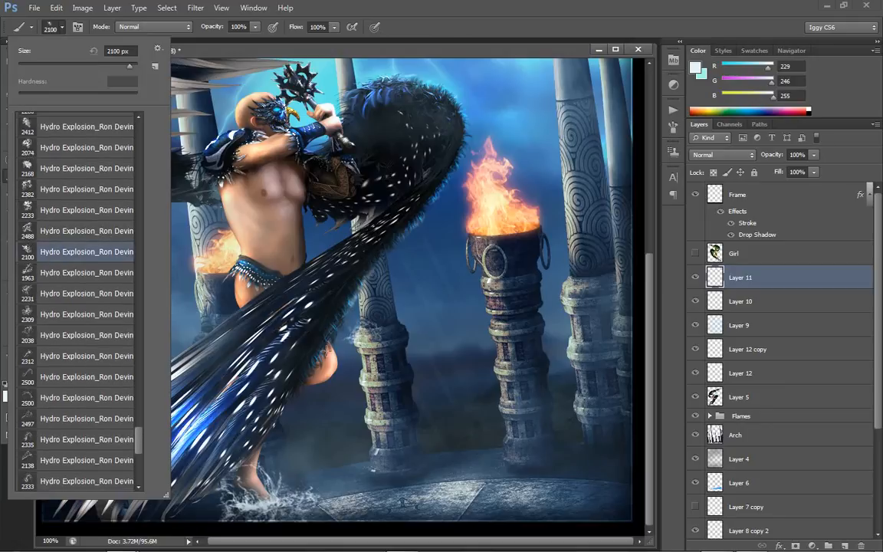
pyautogui.click(94, 66)
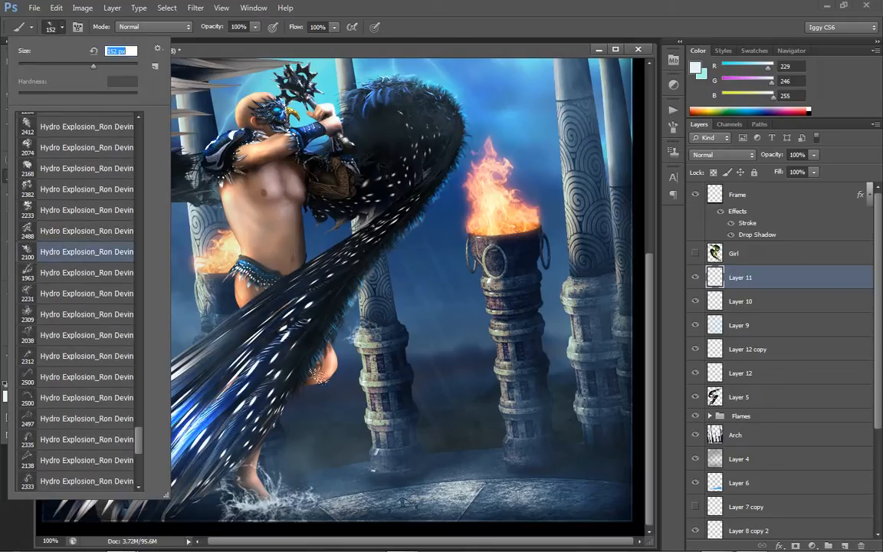
pyautogui.click(377, 445)
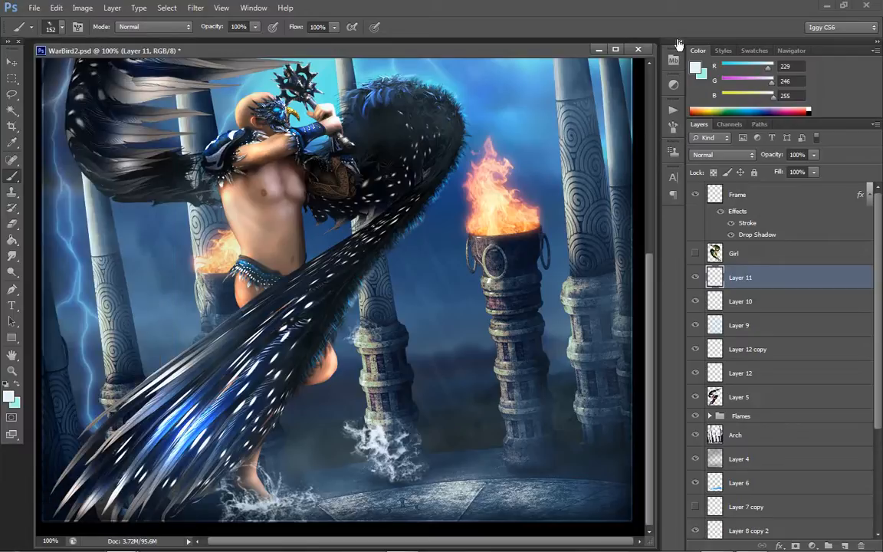
pyautogui.hotkey('ctrl', 'z')
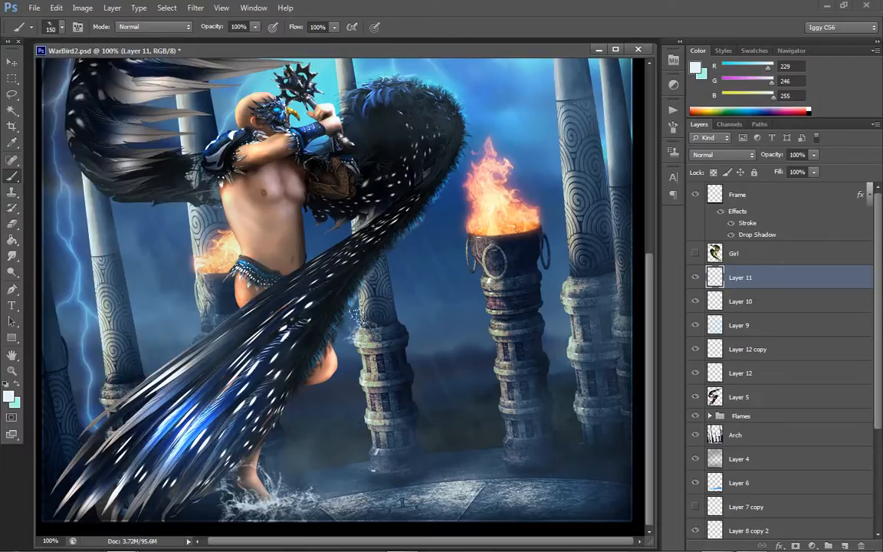
# - Reduce the splash brush to 90 px, try a stamp on the brazier's column, and undo it
pyautogui.press('[')
pyautogui.press('[')
pyautogui.press('[')
pyautogui.press('[')
pyautogui.click(487, 318)
pyautogui.hotkey('ctrl', 'z')
# - Try stamping the 2280 Hydro Explosion brush at 164 px on the pillar behind the brazier, and undo the stamp
pyautogui.click(61, 27)
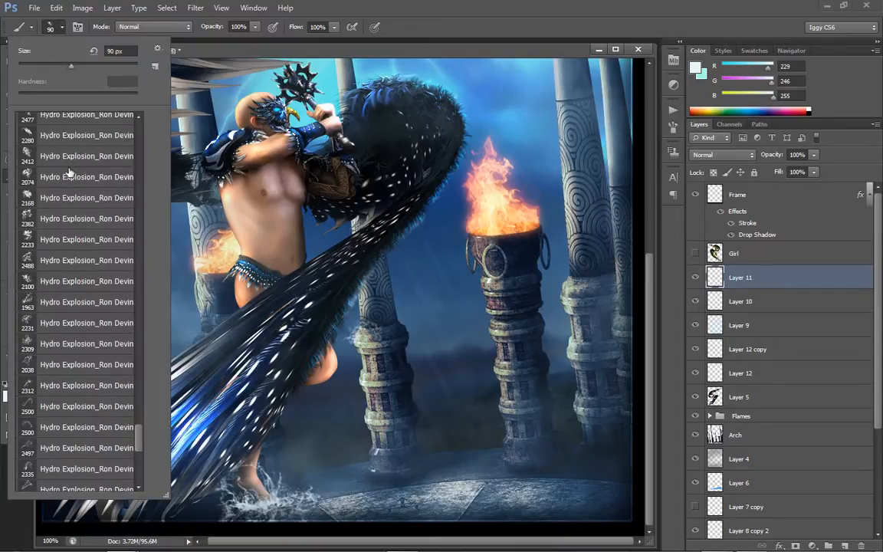
pyautogui.click(54, 135)
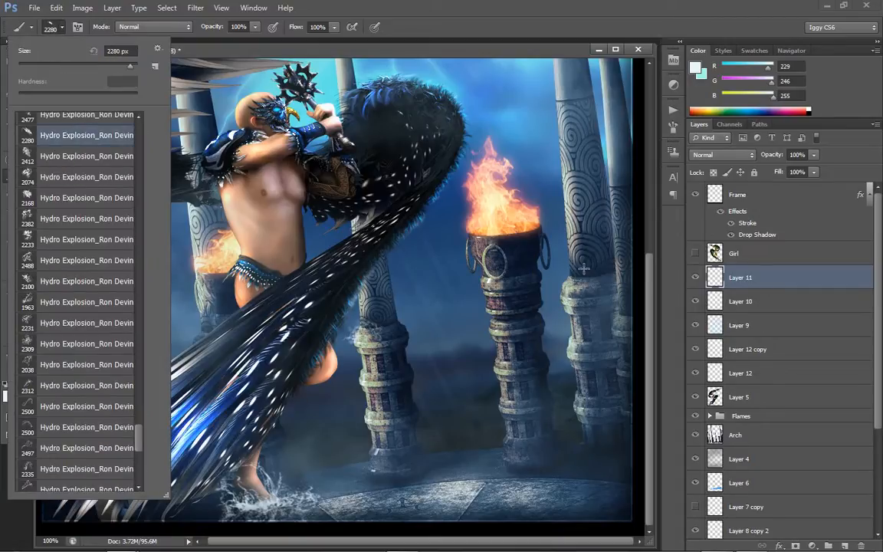
pyautogui.click(98, 67)
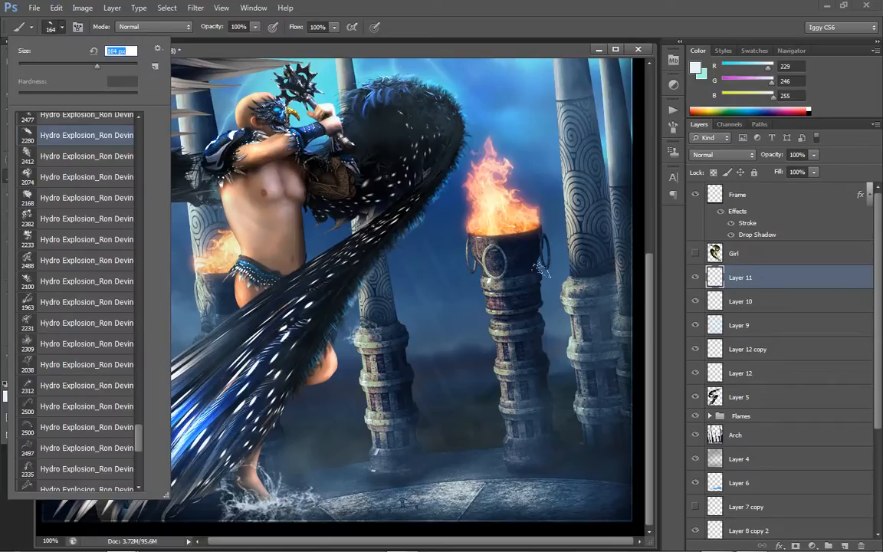
pyautogui.click(580, 285)
pyautogui.hotkey('ctrl', 'z')
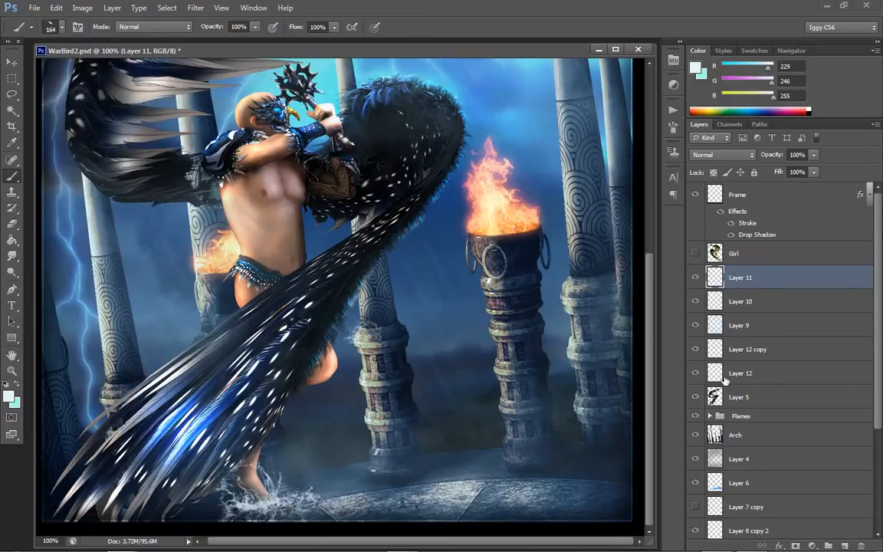
# - Identify the rain layer, duplicate Layer 10 as Layer 10 copy, and shift the copy slightly down and to the right
pyautogui.click(696, 279)
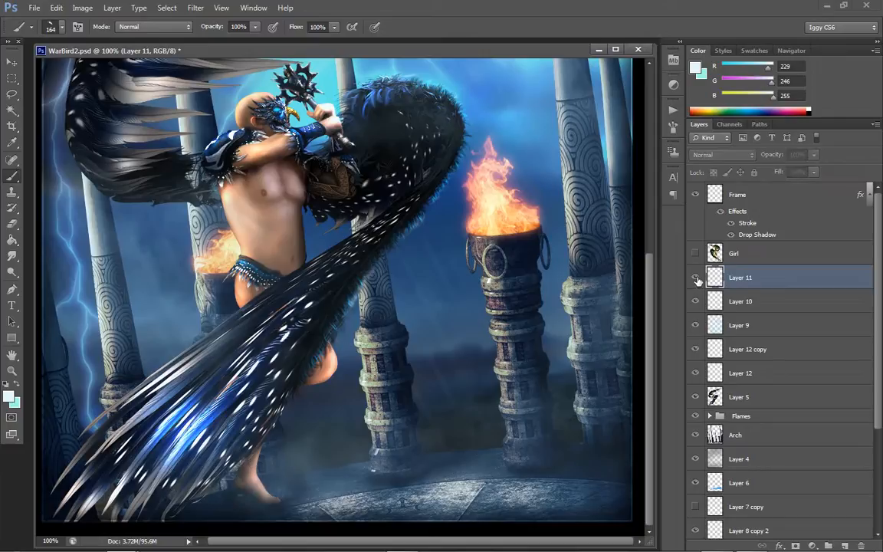
pyautogui.click(696, 278)
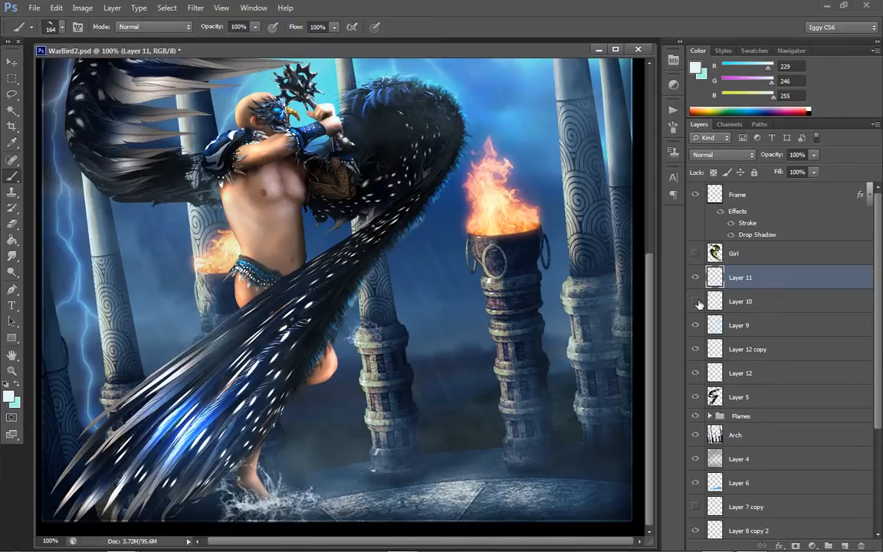
pyautogui.rightClick(730, 305)
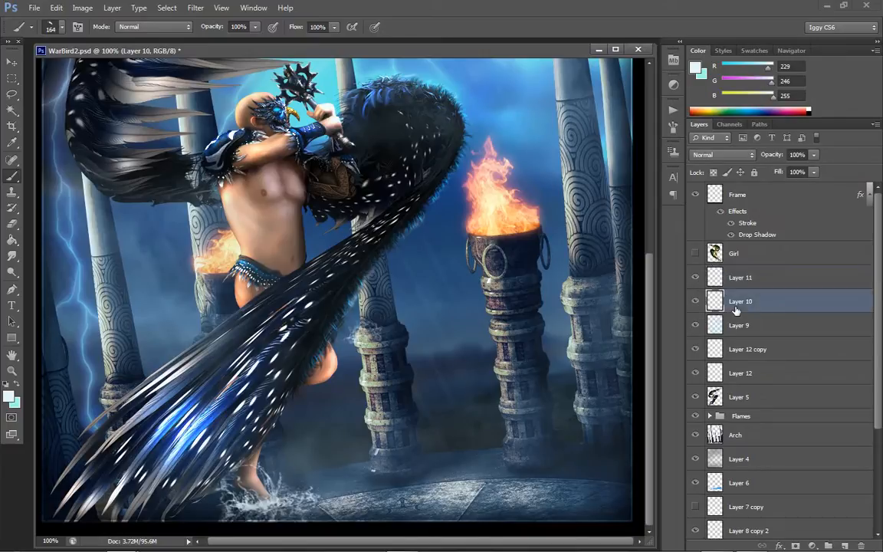
pyautogui.click(784, 167)
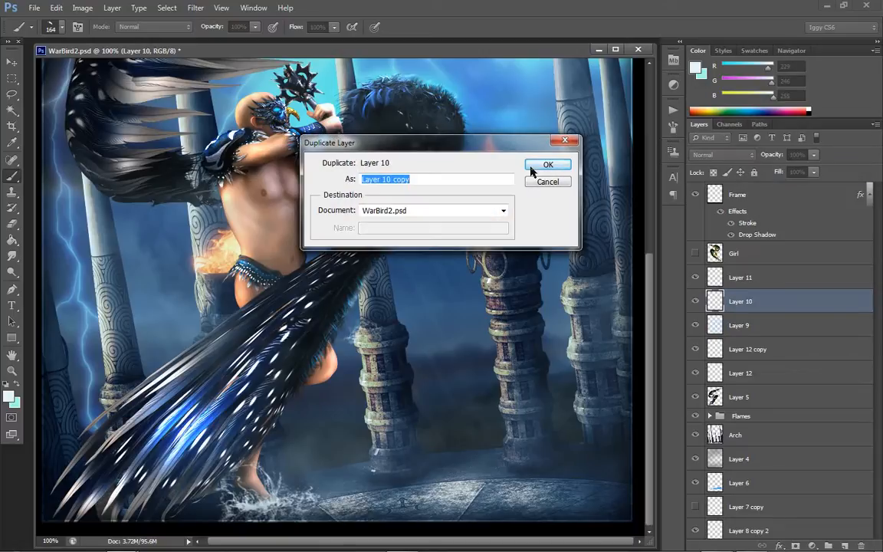
pyautogui.click(538, 169)
pyautogui.press('v')
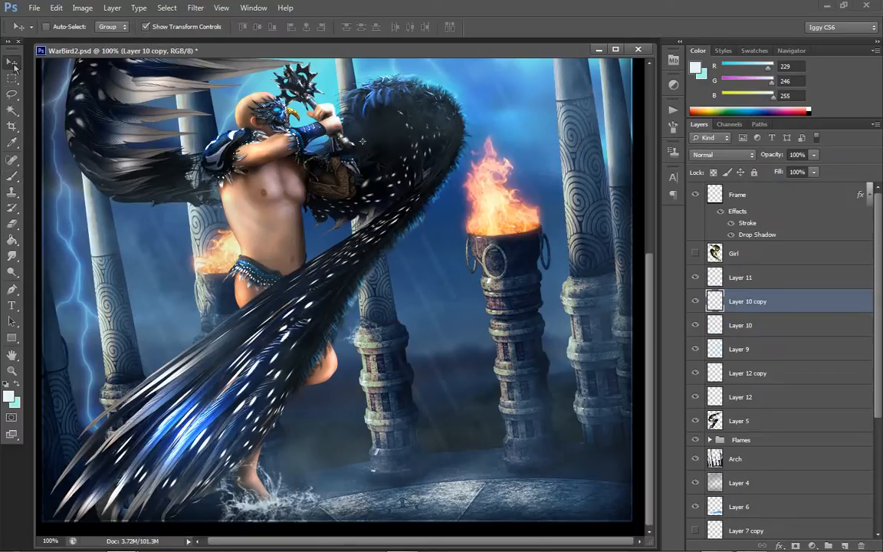
pyautogui.click(402, 256)
pyautogui.moveTo(402, 256); pyautogui.dragTo(420, 288)
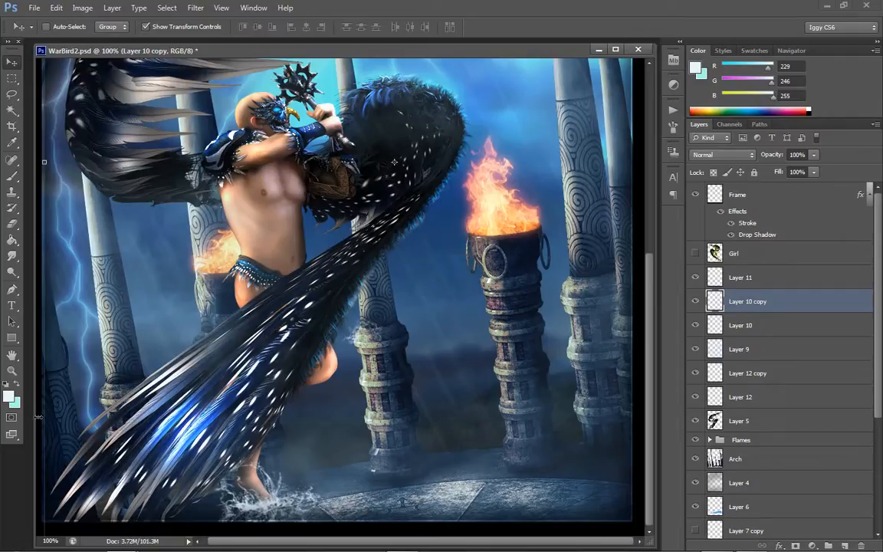
# - Lower the opacity of Layer 10 copy to 54% to soften the added rain
pyautogui.click(12, 371)
pyautogui.rightClick(381, 270)
pyautogui.click(459, 278)
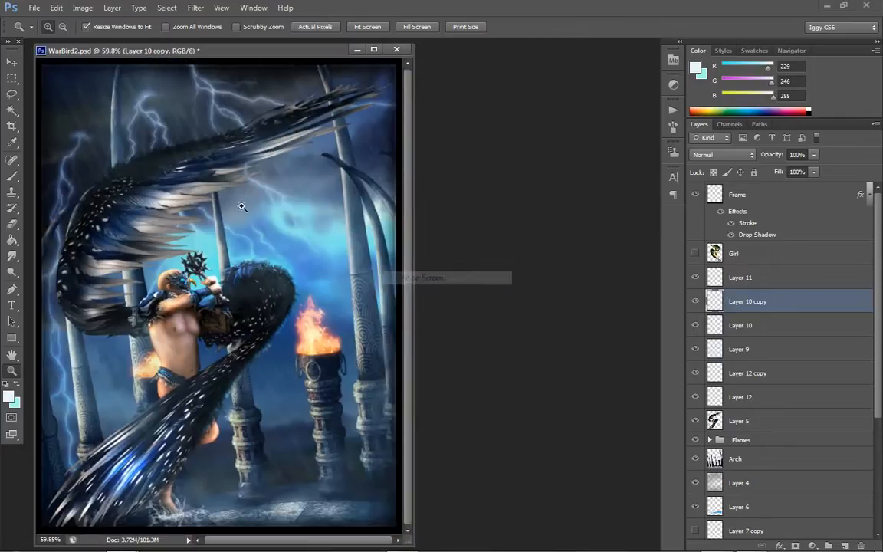
pyautogui.click(170, 168)
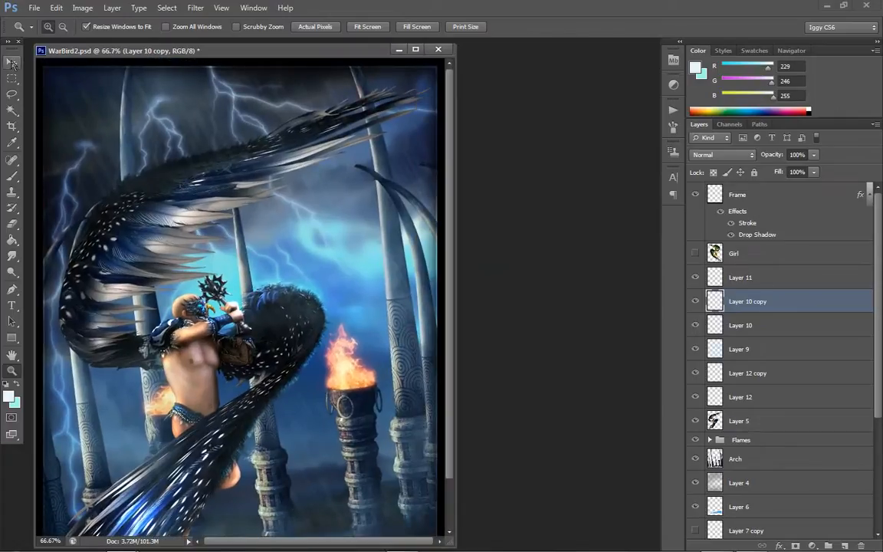
pyautogui.click(814, 155)
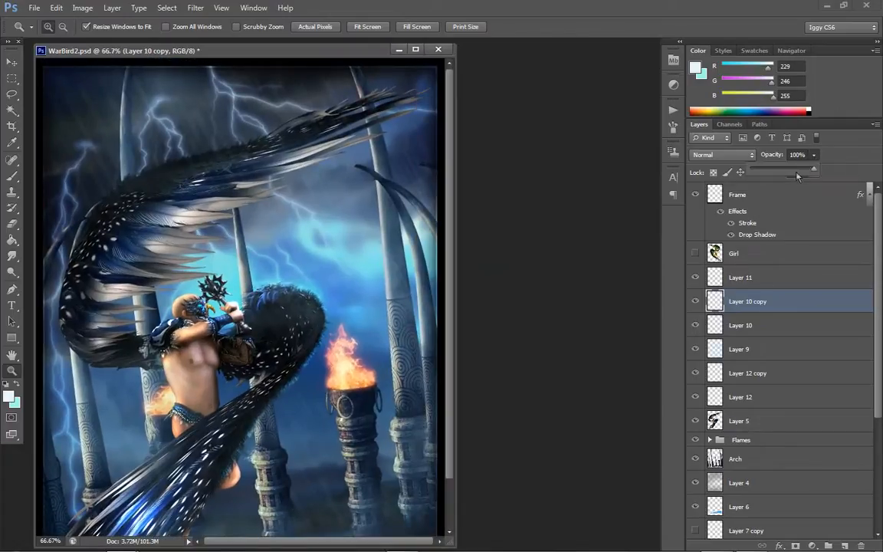
pyautogui.moveTo(814, 169); pyautogui.dragTo(785, 175)
# - View the whole composition at 50% and save the WarBird2.psd document
pyautogui.rightClick(244, 248)
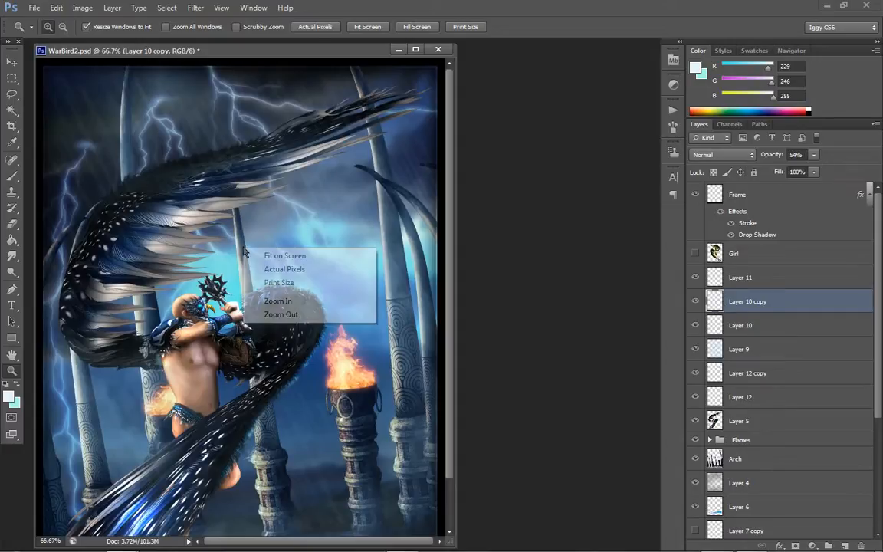
pyautogui.rightClick(283, 331)
pyautogui.rightClick(285, 328)
pyautogui.click(310, 392)
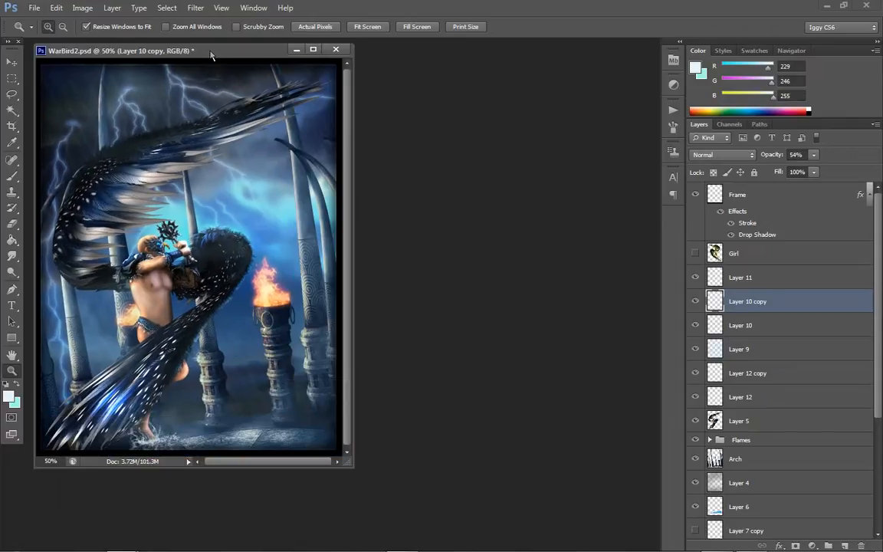
pyautogui.moveTo(212, 55); pyautogui.dragTo(299, 94)
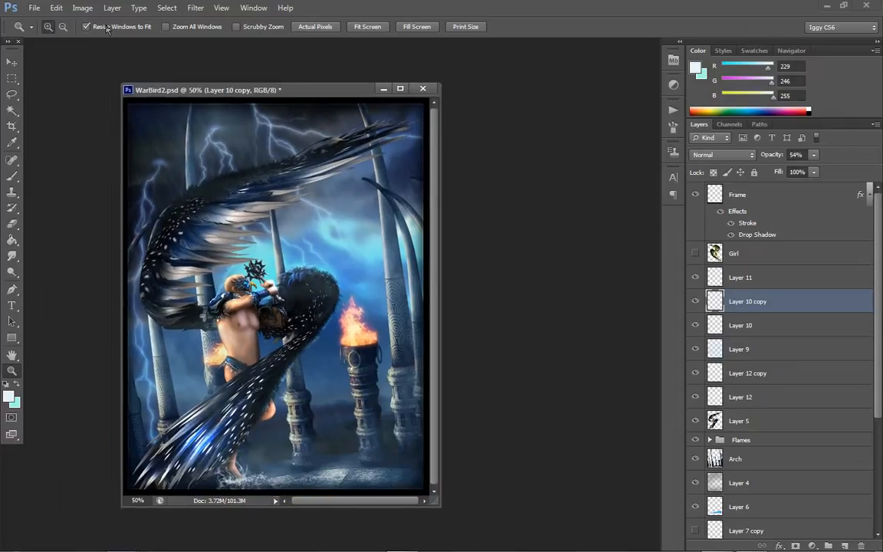
pyautogui.click(35, 8)
pyautogui.click(108, 141)
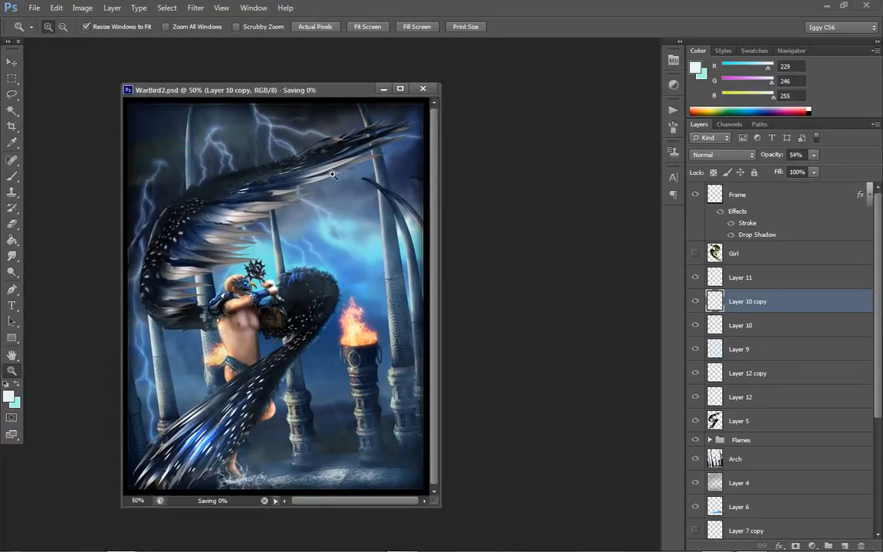
# - Check the rain at 100% and merge Layer 10 copy down into Layer 10
pyautogui.click(332, 175)
pyautogui.click(184, 93)
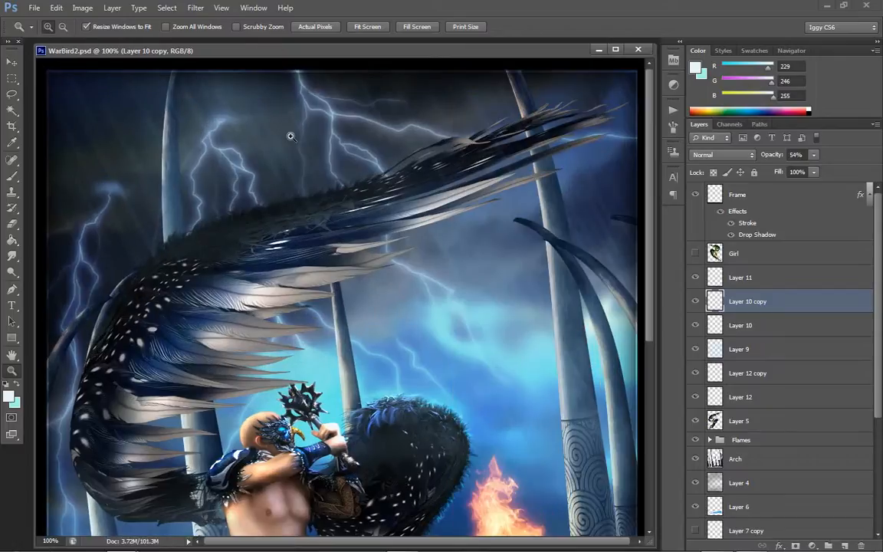
pyautogui.scroll(-4, 290, 136)
pyautogui.scroll(4, 219, 131)
pyautogui.hotkey('ctrl', 'e')
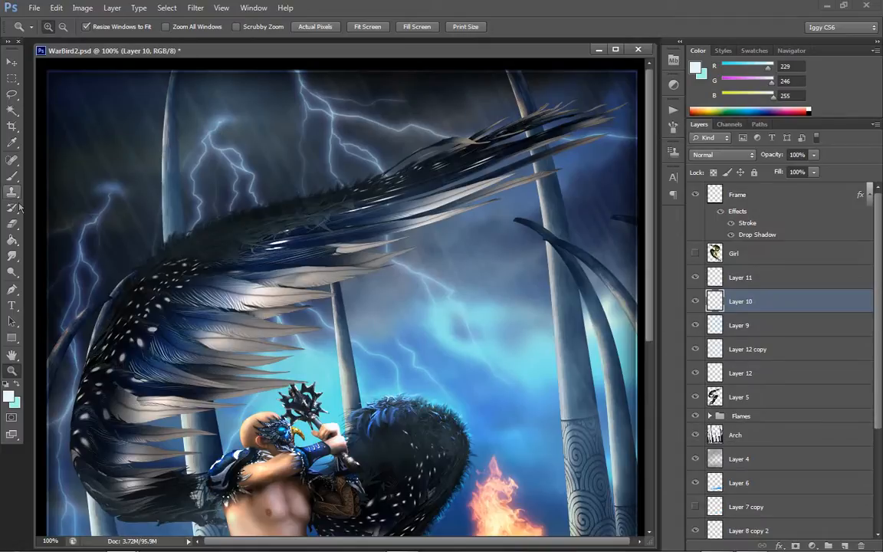
# - Lightly erase rain from Layer 10 in the dark upper-left sky with the Eraser at 24% opacity, and compare the layer hidden and shown
pyautogui.press('e')
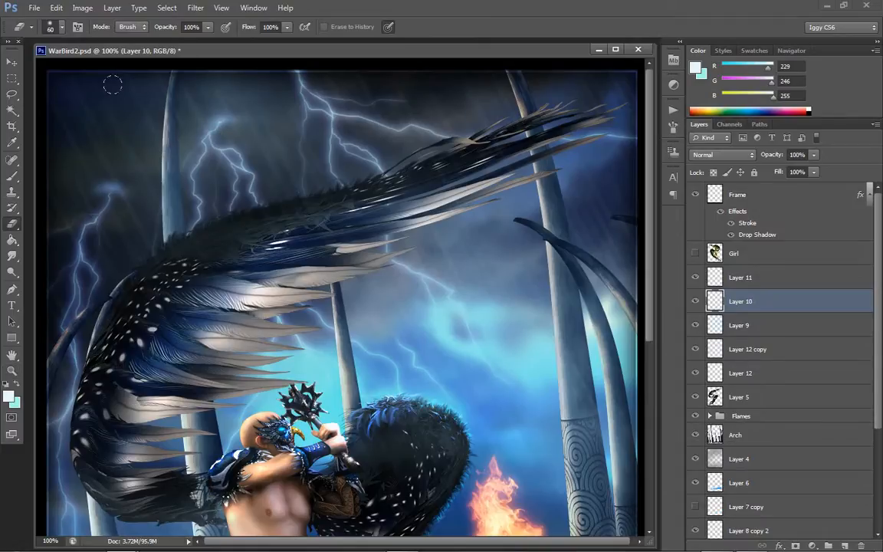
pyautogui.click(206, 29)
pyautogui.click(158, 43)
pyautogui.click(103, 100)
pyautogui.click(695, 303)
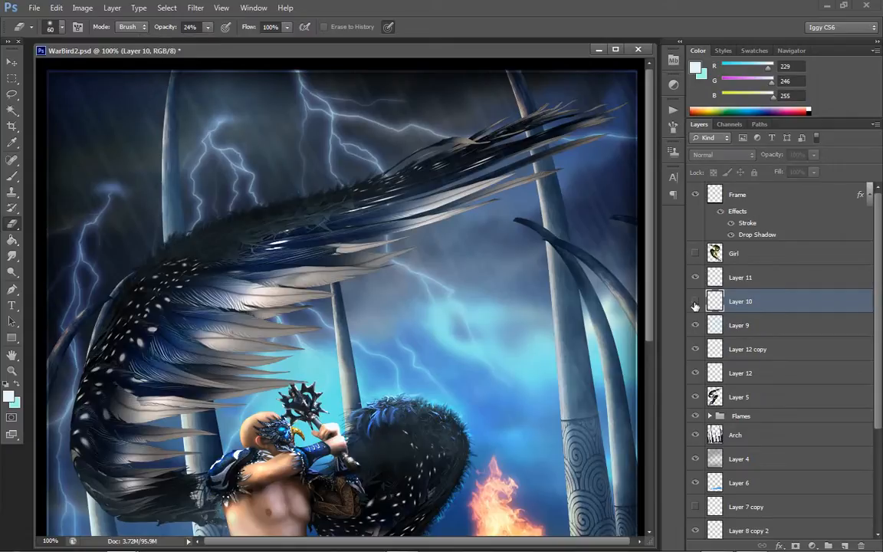
pyautogui.click(695, 302)
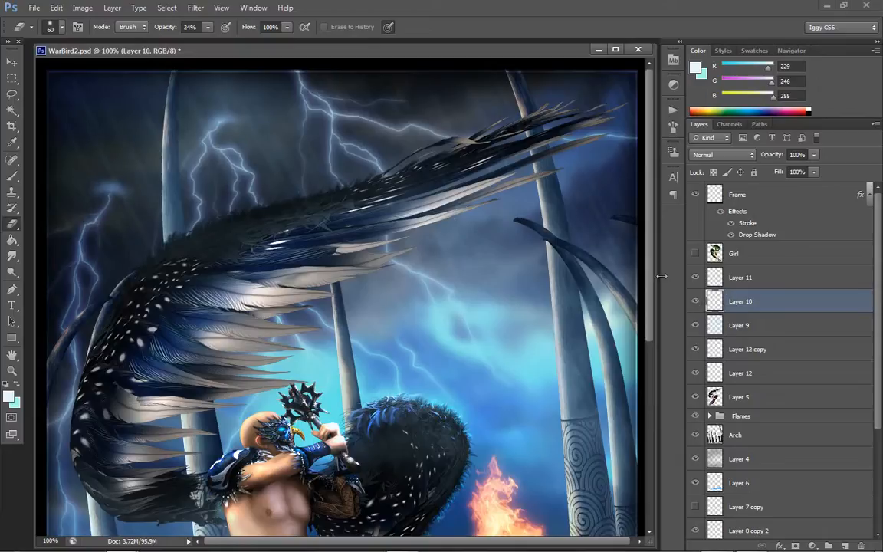
# - Set the Eraser's opacity to 66% and erase rain from Layer 10 above the upper wing
pyautogui.click(207, 27)
pyautogui.click(204, 115)
pyautogui.moveTo(423, 547); pyautogui.dragTo(462, 544)
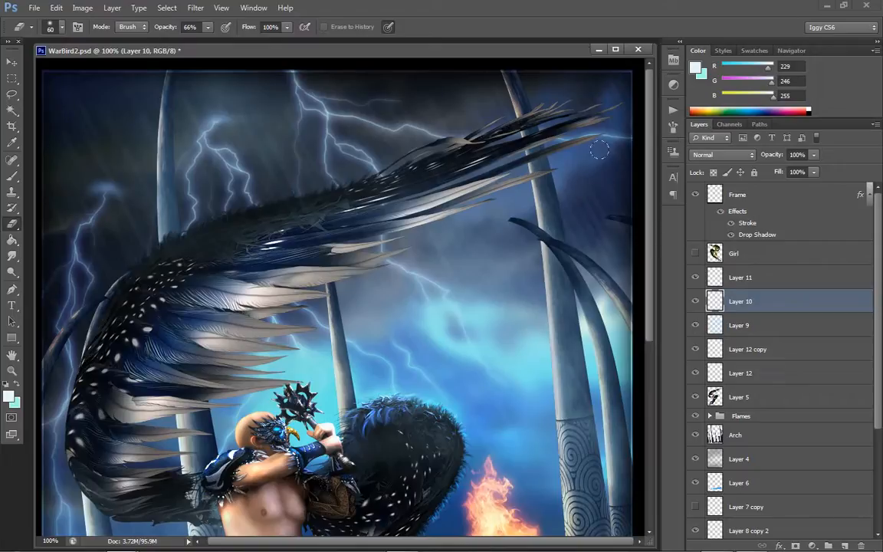
# - Reduce the Eraser to 25 px for finer rain removal around the warrior and wings
pyautogui.press('[')
pyautogui.press('[')
pyautogui.press('[')
pyautogui.press('[')
pyautogui.press('[')
pyautogui.press('[')
pyautogui.moveTo(649, 270); pyautogui.dragTo(656, 396)
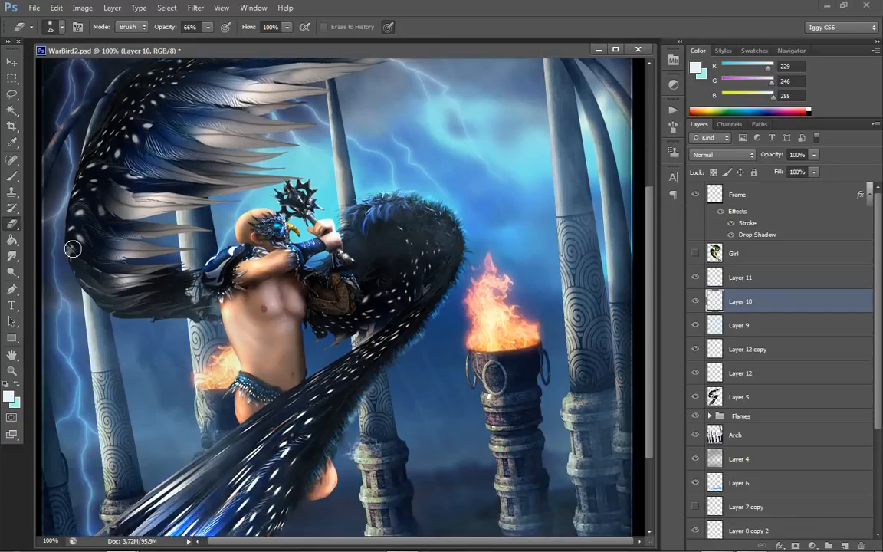
# - Review the whole composition, and inspect the warrior and stone pillars up close at 100%
pyautogui.click(11, 371)
pyautogui.rightClick(361, 313)
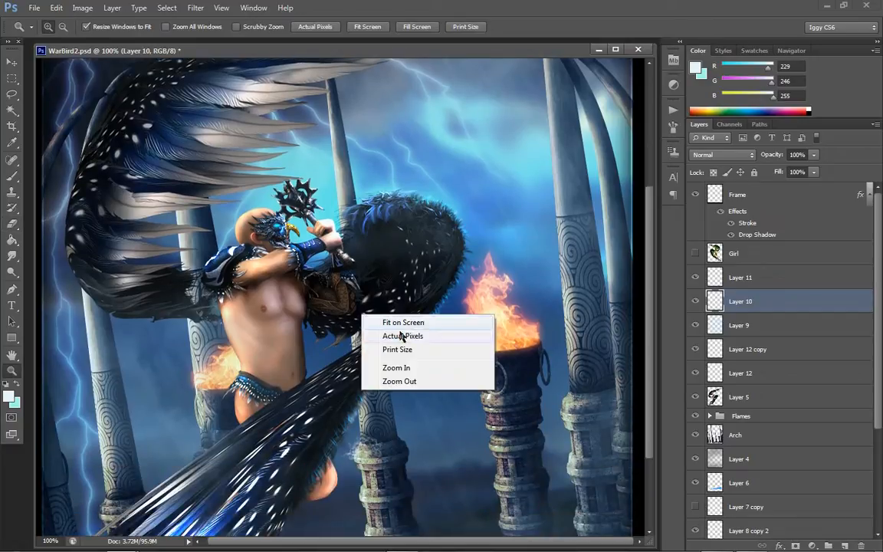
pyautogui.click(407, 323)
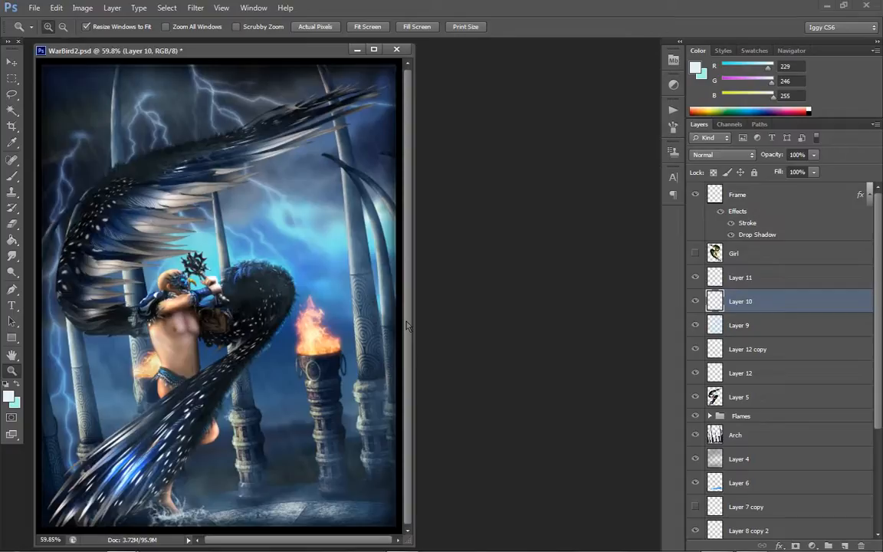
pyautogui.click(126, 338)
pyautogui.click(127, 338)
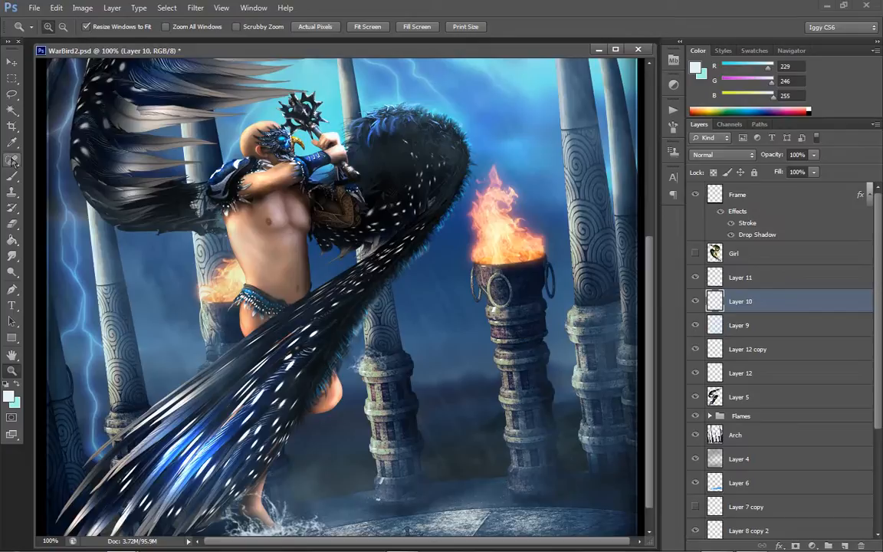
# - Zoom in on the warrior's head, make Layer 5 active and set up a Soft Round brush at 9 px
pyautogui.click(113, 147)
pyautogui.click(514, 274)
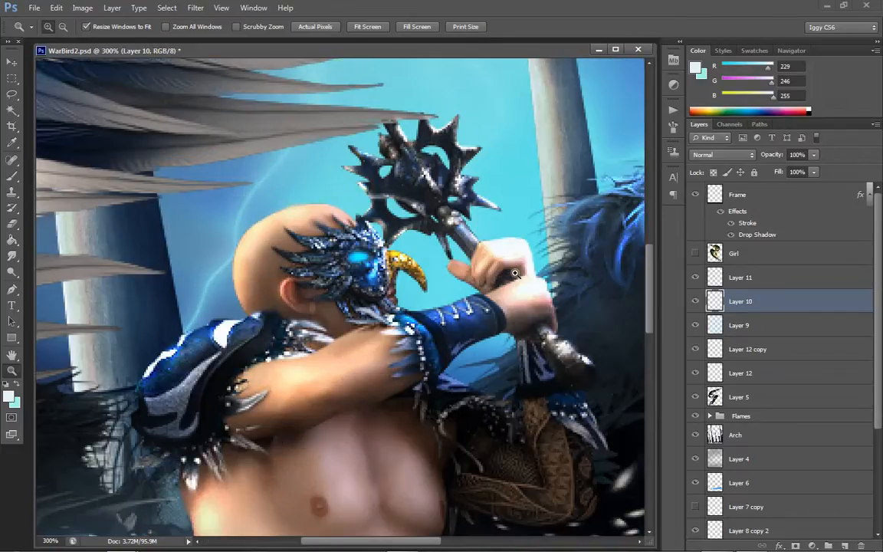
pyautogui.click(704, 397)
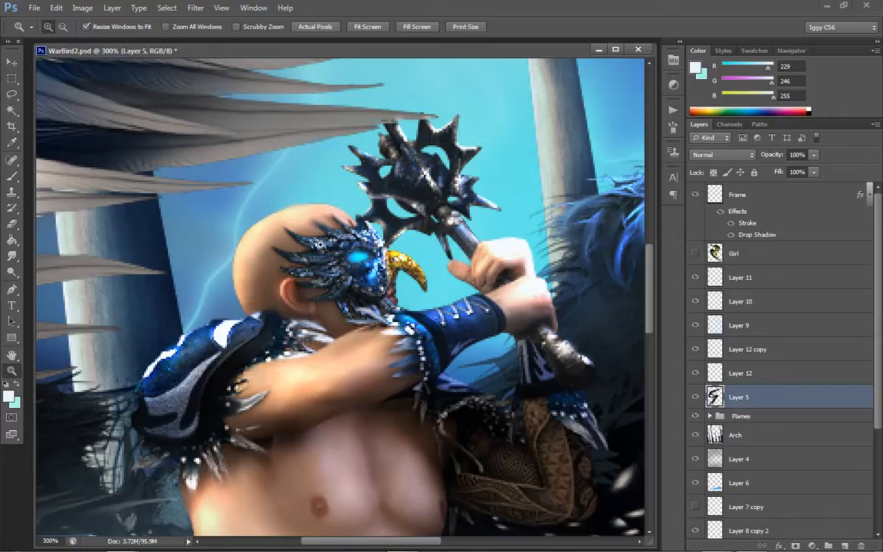
pyautogui.click(11, 176)
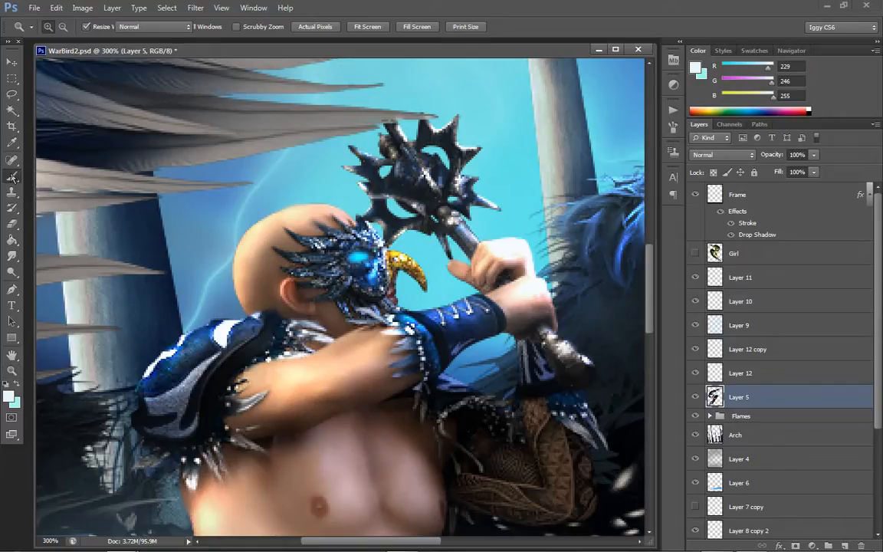
pyautogui.click(60, 26)
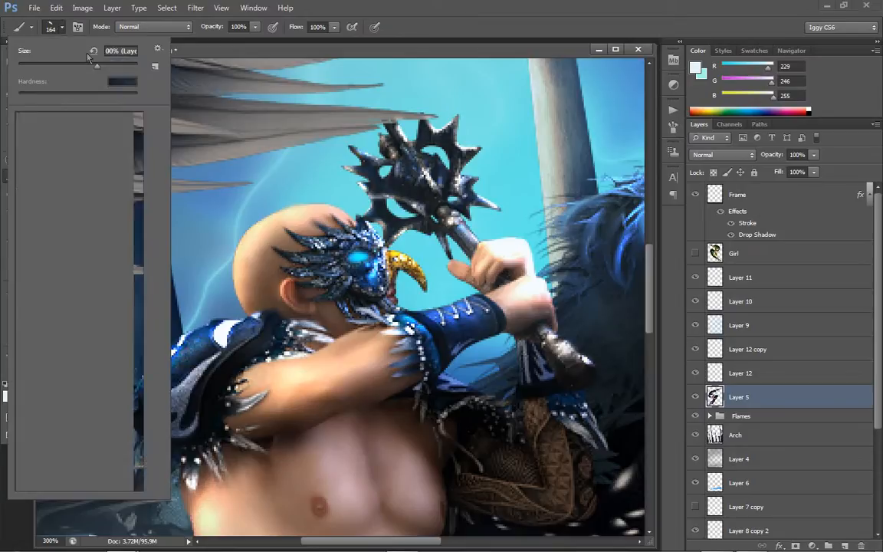
pyautogui.moveTo(141, 438)
pyautogui.mouseDown()
pyautogui.moveTo(137, 140)
pyautogui.moveTo(154, 114)
pyautogui.mouseUp()
pyautogui.click(60, 143)
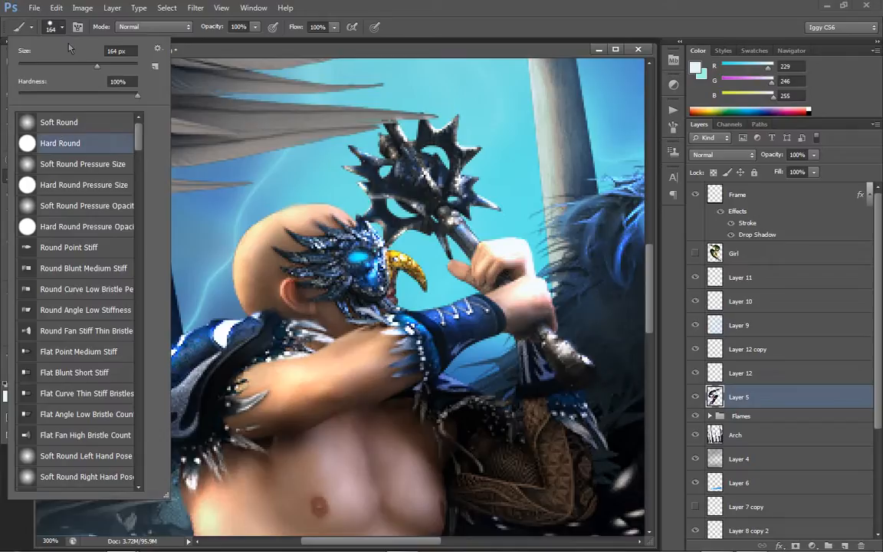
pyautogui.click(50, 123)
pyautogui.click(25, 66)
pyautogui.moveTo(24, 67); pyautogui.dragTo(23, 67)
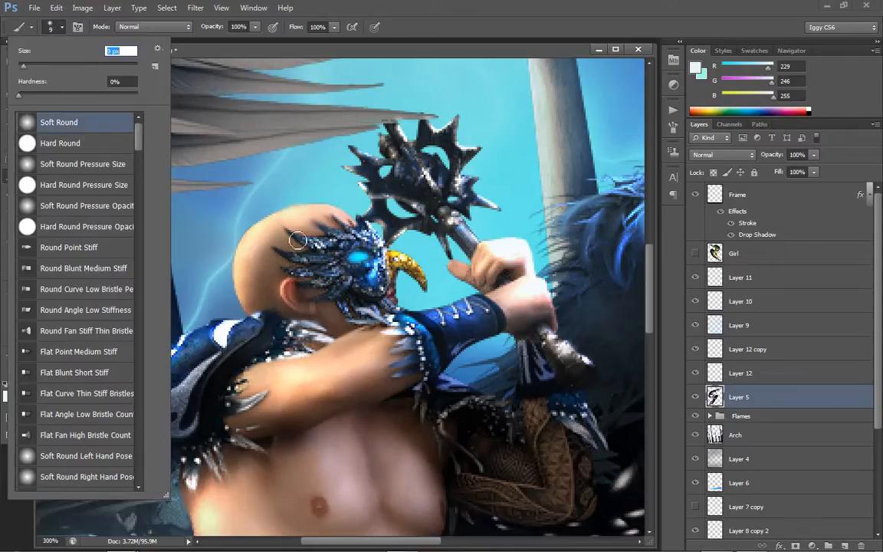
# - Set the foreground colour to dark grey (RGB 44, 44, 44) and add a new layer directly above Layer 5
pyautogui.click(694, 72)
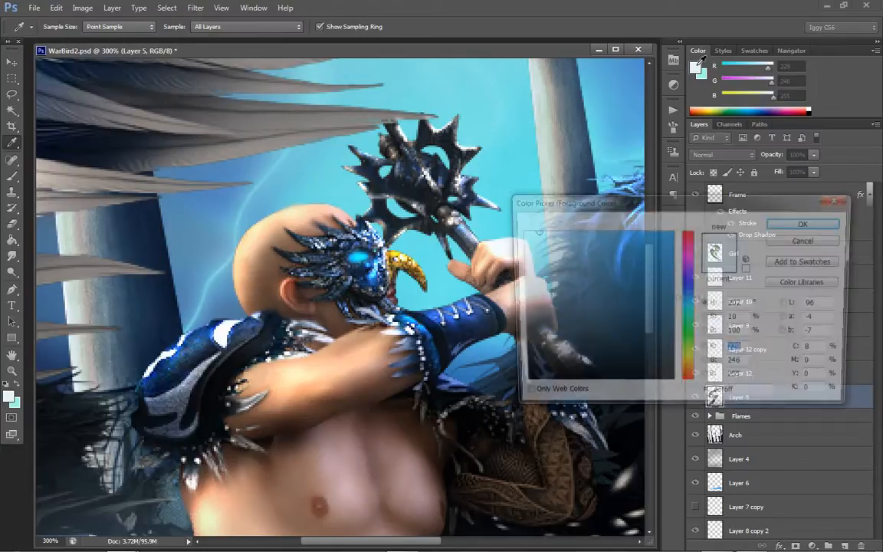
pyautogui.moveTo(537, 360)
pyautogui.mouseDown()
pyautogui.moveTo(521, 349)
pyautogui.moveTo(517, 360)
pyautogui.mouseUp()
pyautogui.click(797, 223)
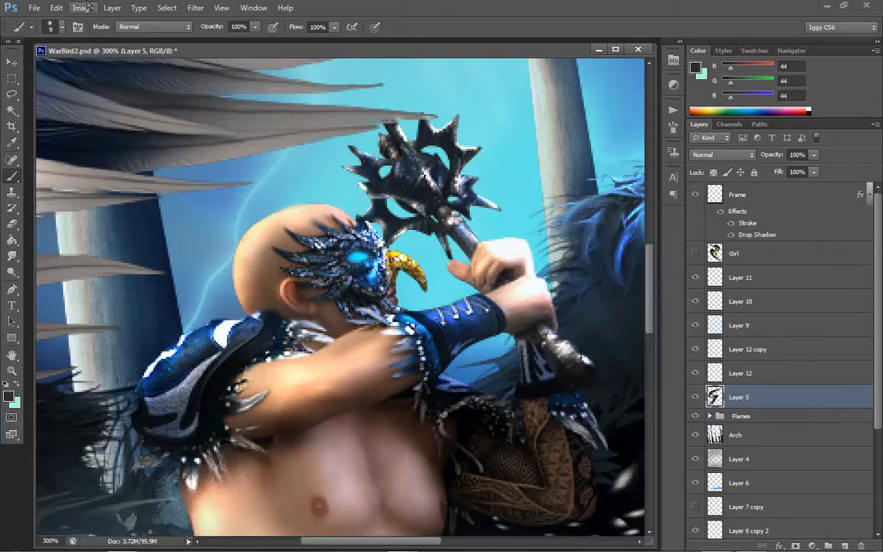
pyautogui.click(119, 8)
pyautogui.moveTo(119, 21)
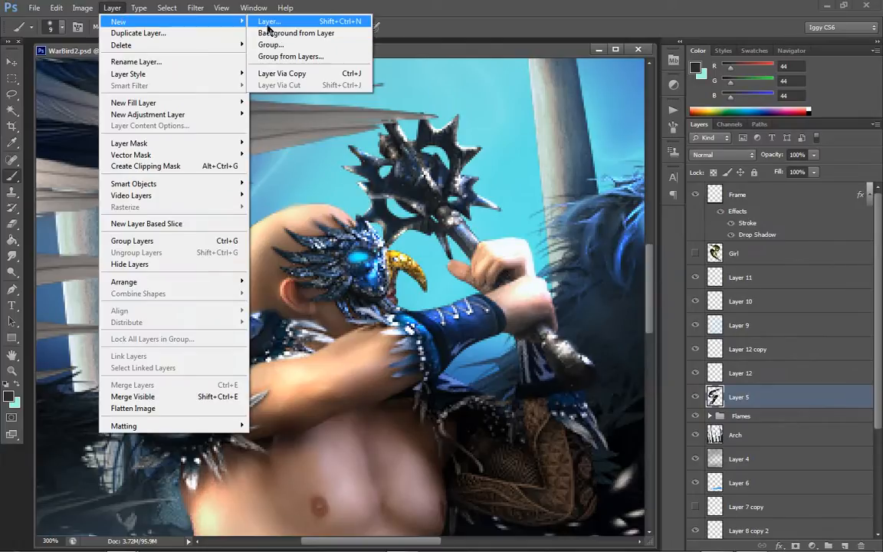
pyautogui.click(245, 20)
pyautogui.click(552, 170)
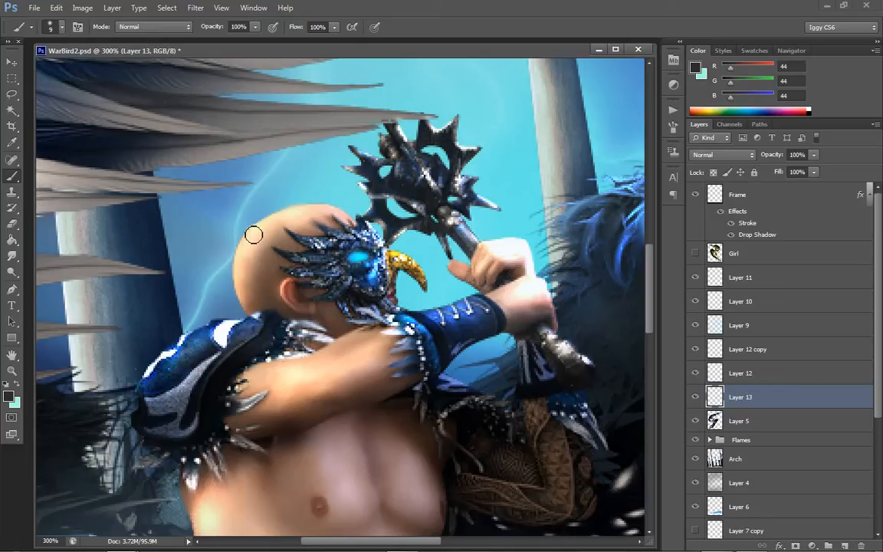
# - Paint dark hair strokes along the back and crown of the warrior's bald head, undoing the stray strokes outside its outline
pyautogui.moveTo(253, 230); pyautogui.dragTo(238, 259)
pyautogui.hotkey('ctrl', 'z')
pyautogui.moveTo(255, 233)
pyautogui.mouseDown()
pyautogui.moveTo(235, 272)
pyautogui.moveTo(257, 229)
pyautogui.moveTo(236, 268)
pyautogui.moveTo(239, 287)
pyautogui.moveTo(264, 311)
pyautogui.mouseUp()
pyautogui.moveTo(244, 259); pyautogui.dragTo(245, 298)
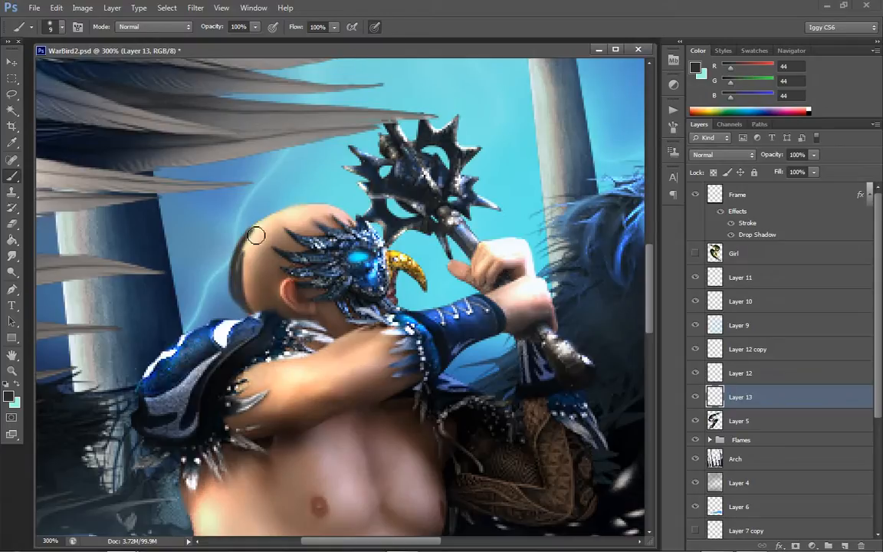
pyautogui.moveTo(256, 236)
pyautogui.mouseDown()
pyautogui.moveTo(265, 281)
pyautogui.moveTo(261, 227)
pyautogui.moveTo(269, 309)
pyautogui.mouseUp()
pyautogui.moveTo(259, 253); pyautogui.dragTo(236, 286)
pyautogui.moveTo(233, 226); pyautogui.dragTo(242, 294)
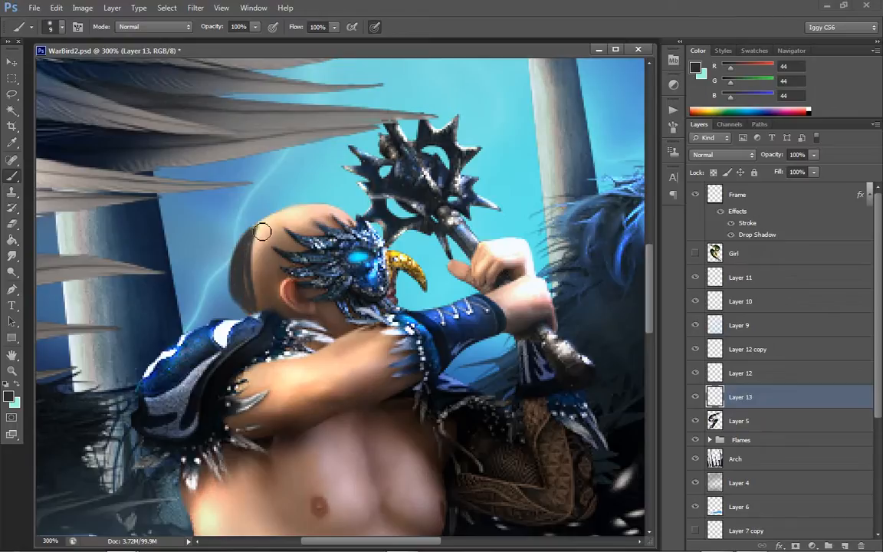
pyautogui.moveTo(236, 210); pyautogui.dragTo(246, 281)
pyautogui.moveTo(266, 229)
pyautogui.mouseDown()
pyautogui.moveTo(257, 288)
pyautogui.moveTo(272, 260)
pyautogui.moveTo(270, 310)
pyautogui.moveTo(283, 216)
pyautogui.moveTo(266, 228)
pyautogui.moveTo(300, 214)
pyautogui.moveTo(260, 226)
pyautogui.moveTo(321, 215)
pyautogui.moveTo(284, 249)
pyautogui.moveTo(332, 210)
pyautogui.moveTo(256, 272)
pyautogui.moveTo(298, 235)
pyautogui.moveTo(307, 214)
pyautogui.moveTo(286, 243)
pyautogui.moveTo(293, 215)
pyautogui.moveTo(257, 290)
pyautogui.moveTo(270, 251)
pyautogui.moveTo(278, 279)
pyautogui.moveTo(279, 246)
pyautogui.mouseUp()
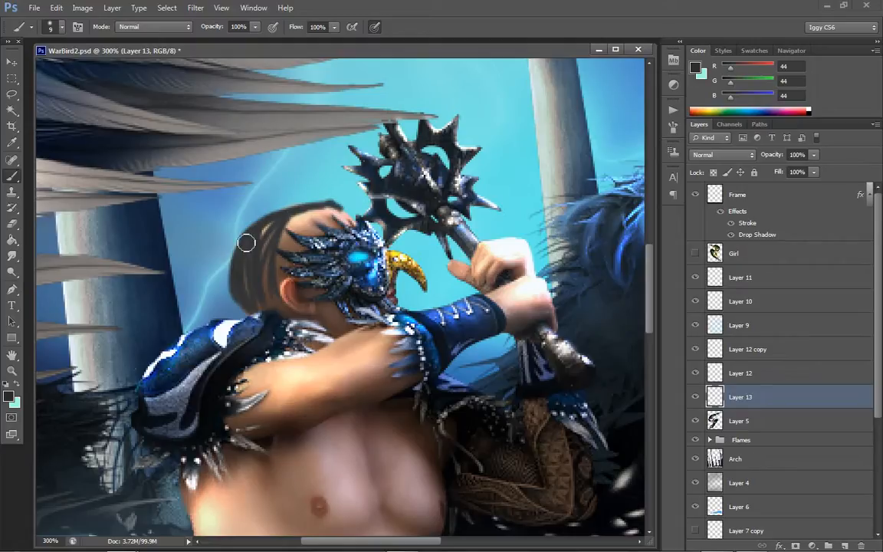
pyautogui.hotkey('ctrl', 'alt', 'z')
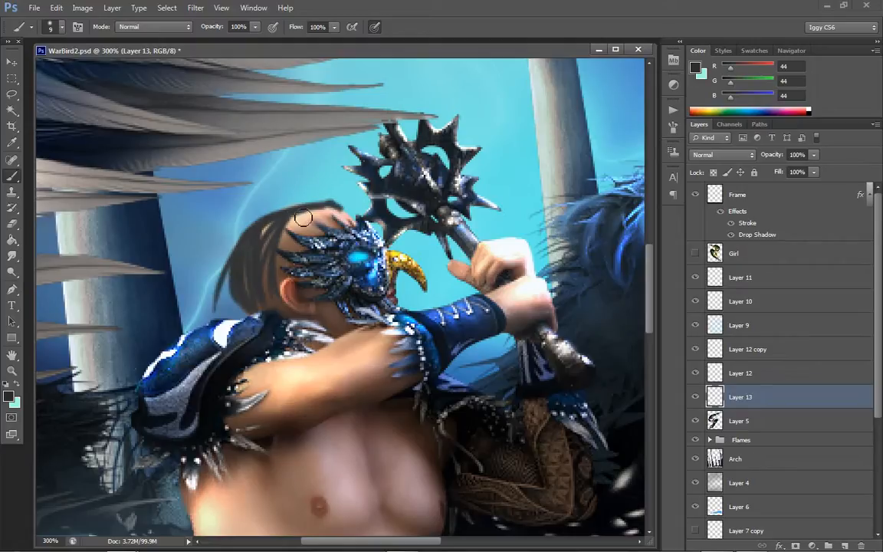
pyautogui.hotkey('ctrl', 'alt', 'z')
# - Zoom to 700% and fill the remaining bare scalp with dark hair, from the forehead around the mask feathers down to the ear
pyautogui.click(11, 370)
pyautogui.click(291, 230)
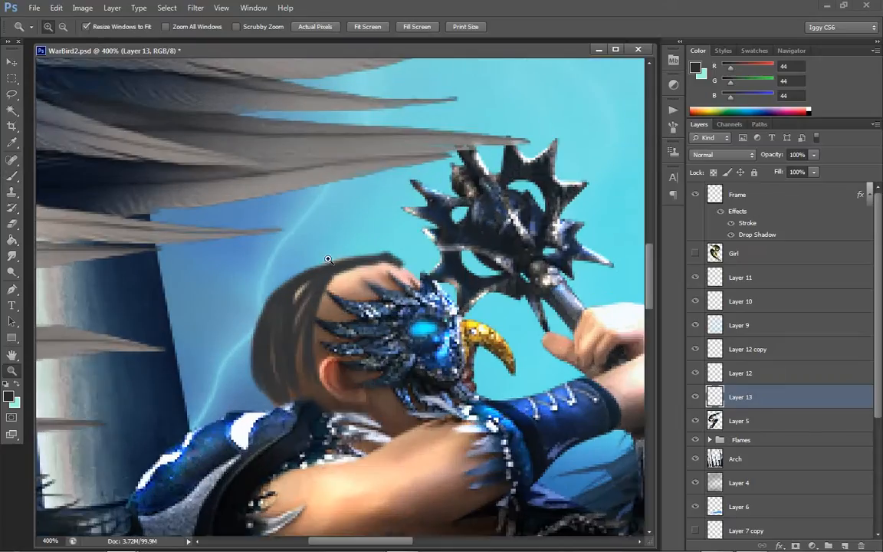
pyautogui.click(322, 265)
pyautogui.click(361, 306)
pyautogui.click(366, 322)
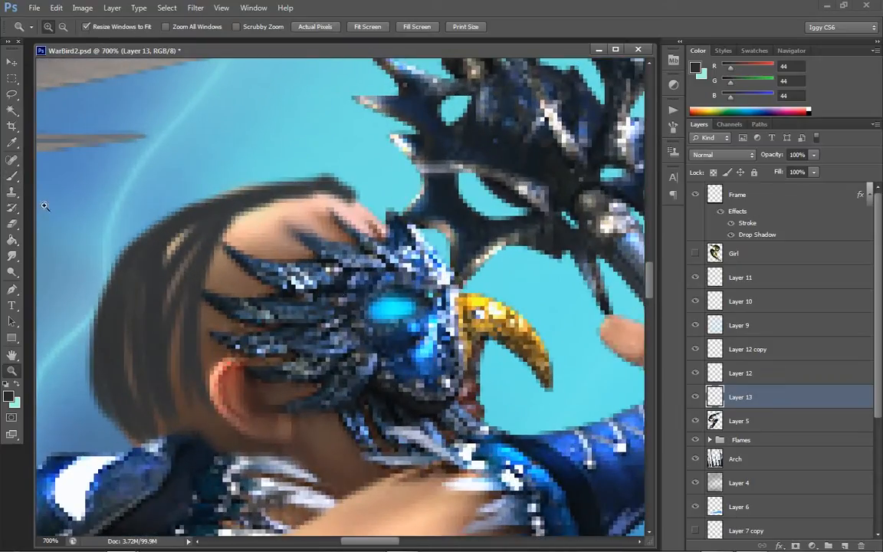
pyautogui.click(11, 175)
pyautogui.moveTo(372, 229)
pyautogui.mouseDown()
pyautogui.moveTo(307, 184)
pyautogui.moveTo(361, 225)
pyautogui.moveTo(281, 180)
pyautogui.moveTo(310, 214)
pyautogui.moveTo(326, 217)
pyautogui.moveTo(285, 184)
pyautogui.moveTo(303, 214)
pyautogui.moveTo(305, 205)
pyautogui.moveTo(244, 183)
pyautogui.moveTo(213, 193)
pyautogui.moveTo(374, 202)
pyautogui.moveTo(314, 170)
pyautogui.moveTo(268, 157)
pyautogui.moveTo(211, 165)
pyautogui.mouseUp()
pyautogui.moveTo(213, 206)
pyautogui.mouseDown()
pyautogui.moveTo(145, 274)
pyautogui.moveTo(190, 226)
pyautogui.moveTo(170, 265)
pyautogui.moveTo(209, 214)
pyautogui.moveTo(159, 361)
pyautogui.moveTo(177, 277)
pyautogui.moveTo(172, 370)
pyautogui.moveTo(203, 283)
pyautogui.moveTo(192, 302)
pyautogui.moveTo(213, 324)
pyautogui.moveTo(252, 325)
pyautogui.mouseUp()
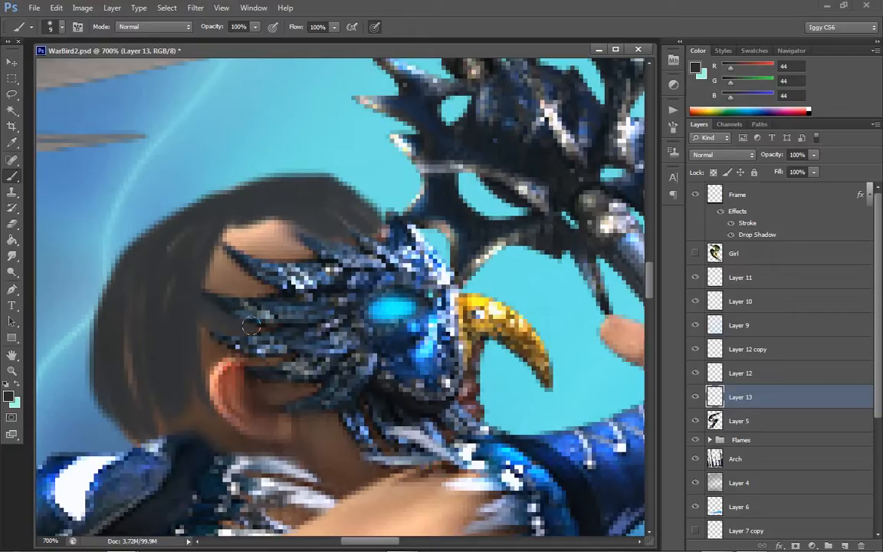
pyautogui.moveTo(231, 289)
pyautogui.mouseDown()
pyautogui.moveTo(230, 262)
pyautogui.moveTo(223, 267)
pyautogui.moveTo(200, 243)
pyautogui.moveTo(234, 276)
pyautogui.moveTo(203, 237)
pyautogui.moveTo(246, 281)
pyautogui.moveTo(209, 238)
pyautogui.moveTo(257, 284)
pyautogui.moveTo(290, 286)
pyautogui.mouseUp()
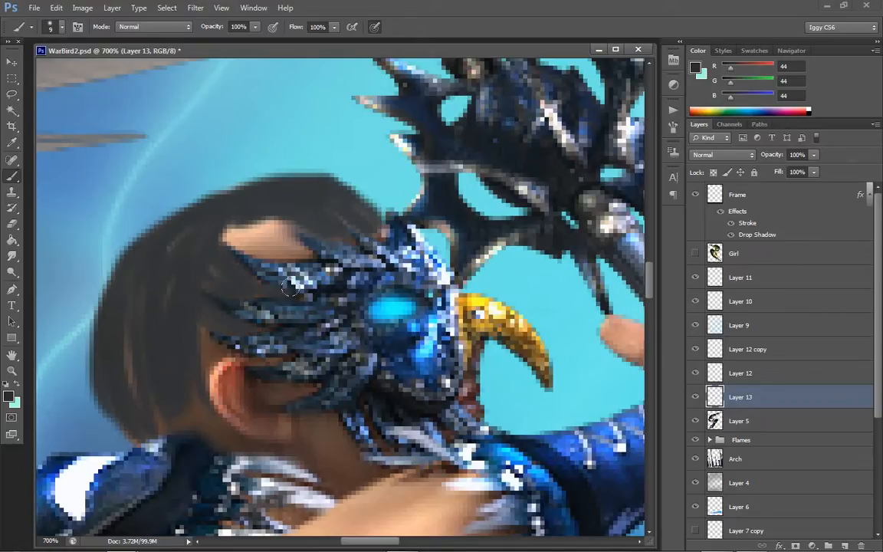
pyautogui.moveTo(179, 222); pyautogui.dragTo(214, 270)
pyautogui.moveTo(304, 248)
pyautogui.mouseDown()
pyautogui.moveTo(203, 218)
pyautogui.moveTo(282, 233)
pyautogui.moveTo(247, 240)
pyautogui.moveTo(245, 222)
pyautogui.moveTo(293, 246)
pyautogui.moveTo(204, 231)
pyautogui.moveTo(297, 230)
pyautogui.moveTo(214, 221)
pyautogui.moveTo(285, 217)
pyautogui.moveTo(265, 217)
pyautogui.moveTo(265, 226)
pyautogui.moveTo(305, 255)
pyautogui.moveTo(252, 230)
pyautogui.moveTo(342, 240)
pyautogui.moveTo(300, 226)
pyautogui.moveTo(246, 227)
pyautogui.moveTo(235, 331)
pyautogui.moveTo(192, 311)
pyautogui.moveTo(186, 274)
pyautogui.moveTo(149, 247)
pyautogui.moveTo(129, 334)
pyautogui.mouseUp()
pyautogui.moveTo(128, 376)
pyautogui.mouseDown()
pyautogui.moveTo(152, 358)
pyautogui.moveTo(128, 429)
pyautogui.moveTo(119, 405)
pyautogui.moveTo(158, 390)
pyautogui.moveTo(159, 405)
pyautogui.moveTo(181, 425)
pyautogui.moveTo(162, 423)
pyautogui.moveTo(191, 419)
pyautogui.moveTo(190, 380)
pyautogui.mouseUp()
pyautogui.moveTo(211, 420)
pyautogui.mouseDown()
pyautogui.moveTo(181, 311)
pyautogui.moveTo(192, 330)
pyautogui.moveTo(203, 326)
pyautogui.moveTo(227, 349)
pyautogui.moveTo(207, 351)
pyautogui.moveTo(192, 375)
pyautogui.moveTo(183, 292)
pyautogui.moveTo(144, 301)
pyautogui.moveTo(181, 257)
pyautogui.mouseUp()
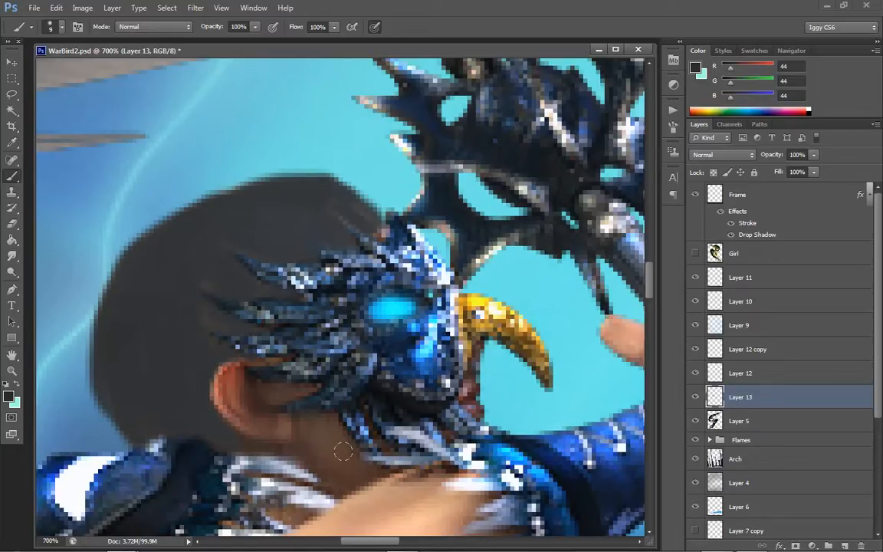
# - Try extending the dark hair down the nape toward the shoulder armour, and undo those strokes
pyautogui.moveTo(237, 439); pyautogui.dragTo(265, 457)
pyautogui.moveTo(84, 381)
pyautogui.mouseDown()
pyautogui.moveTo(63, 449)
pyautogui.moveTo(85, 395)
pyautogui.moveTo(98, 436)
pyautogui.moveTo(107, 401)
pyautogui.mouseUp()
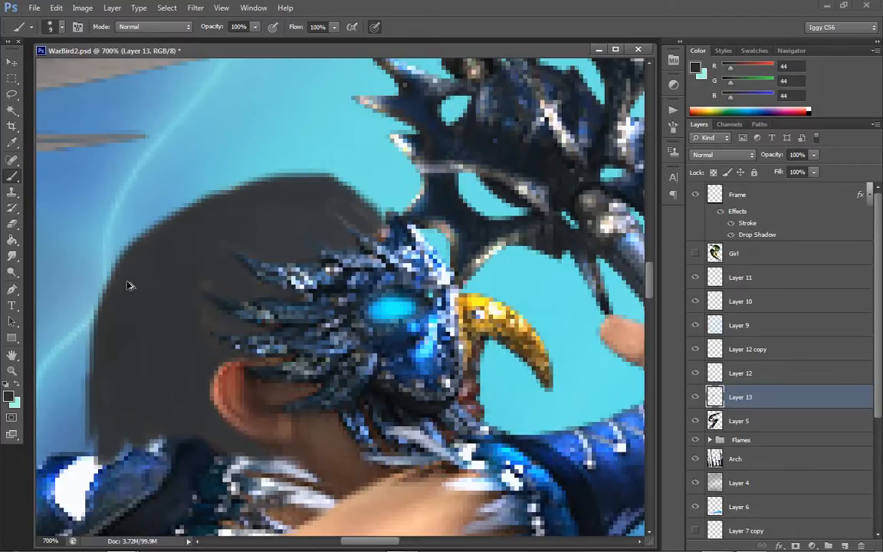
pyautogui.hotkey('ctrl', 'alt', 'z')
pyautogui.hotkey('ctrl', 'alt', 'z')
pyautogui.hotkey('ctrl', 'alt', 'z')
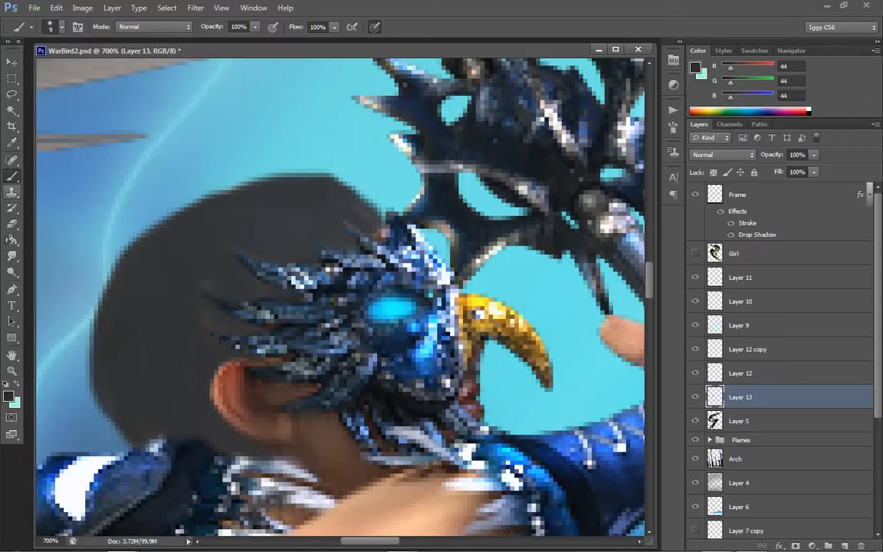
# - Erase the hair over the forehead above the mask with a 6 px Eraser, and brush dark hair between the ear and mask feathers
pyautogui.click(11, 223)
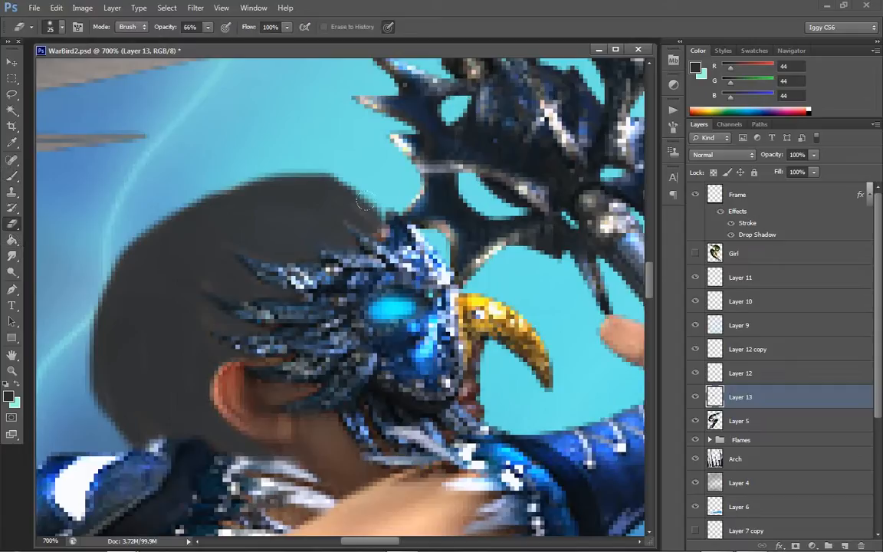
pyautogui.press('[')
pyautogui.press('[')
pyautogui.press('[')
pyautogui.press('[')
pyautogui.press('[')
pyautogui.press('[')
pyautogui.press('[')
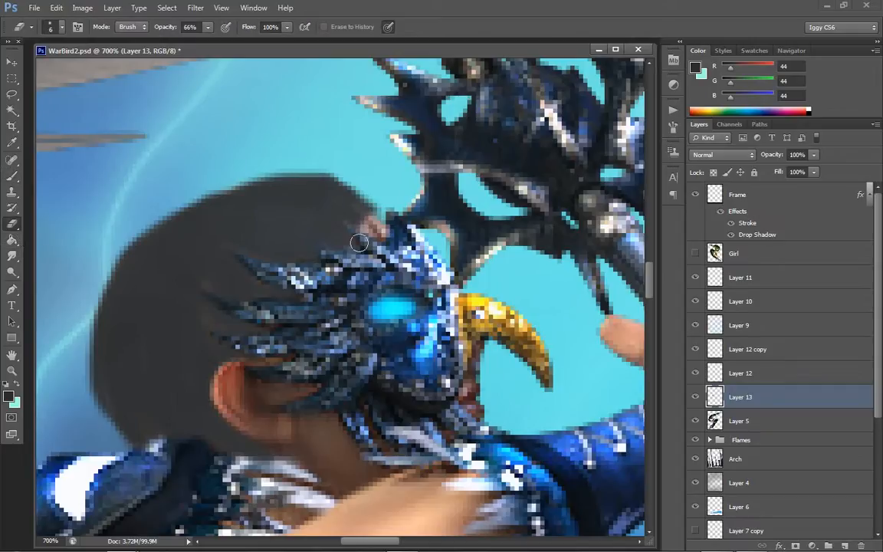
pyautogui.moveTo(368, 219)
pyautogui.mouseDown()
pyautogui.moveTo(339, 248)
pyautogui.moveTo(349, 248)
pyautogui.moveTo(355, 220)
pyautogui.moveTo(332, 248)
pyautogui.moveTo(322, 228)
pyautogui.moveTo(355, 217)
pyautogui.moveTo(346, 214)
pyautogui.moveTo(348, 285)
pyautogui.moveTo(333, 232)
pyautogui.moveTo(325, 257)
pyautogui.moveTo(320, 246)
pyautogui.moveTo(349, 242)
pyautogui.moveTo(334, 248)
pyautogui.moveTo(322, 240)
pyautogui.moveTo(324, 222)
pyautogui.moveTo(317, 288)
pyautogui.moveTo(317, 250)
pyautogui.moveTo(310, 275)
pyautogui.mouseUp()
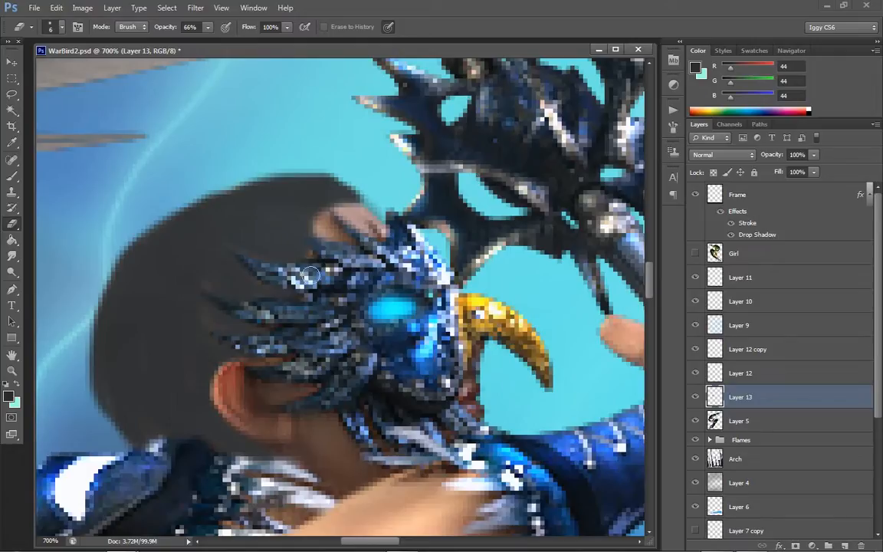
pyautogui.click(13, 175)
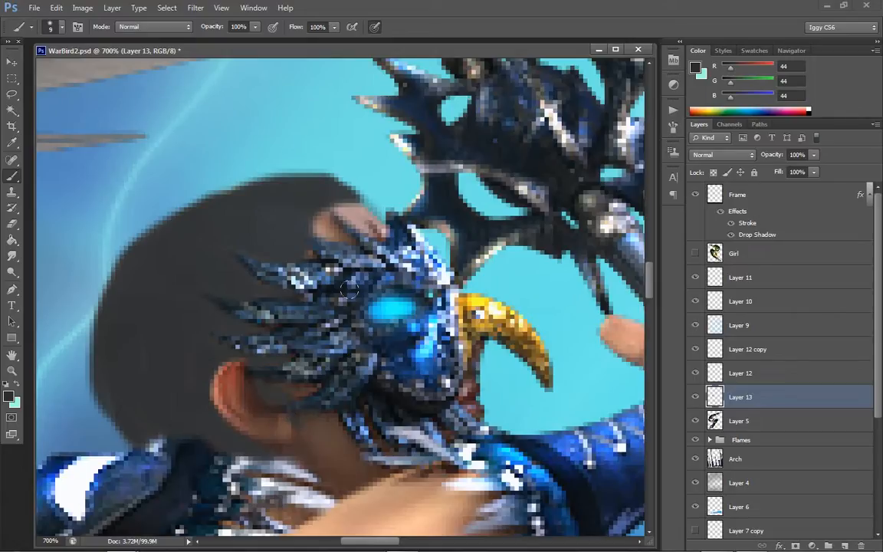
pyautogui.click(12, 223)
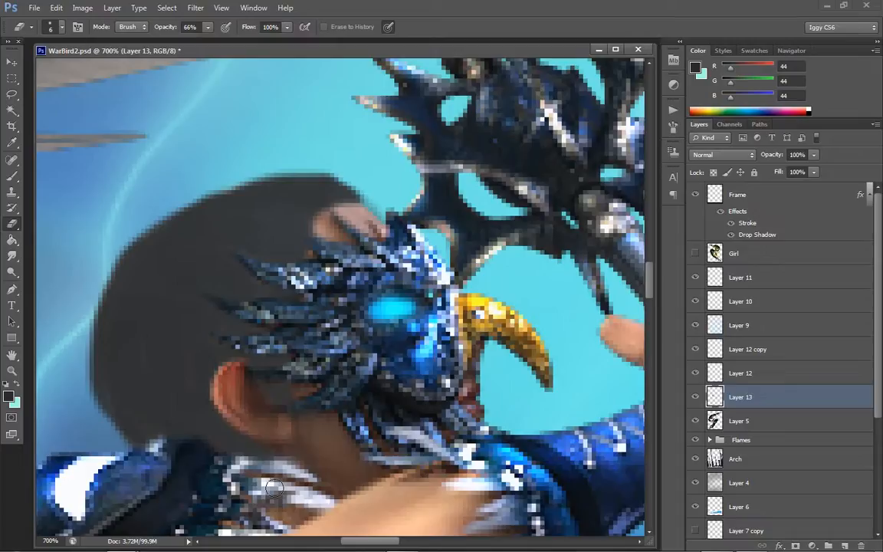
# - Darken the painted hair layer with Brightness/Contrast, lowering the brightness to about its minimum
pyautogui.click(82, 7)
pyautogui.moveTo(100, 39)
pyautogui.click(256, 39)
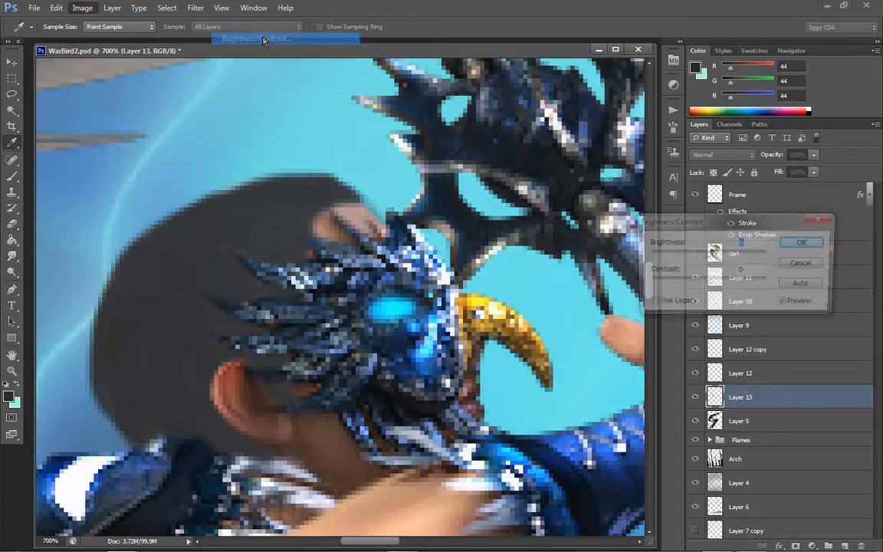
pyautogui.moveTo(667, 255)
pyautogui.mouseDown()
pyautogui.moveTo(654, 256)
pyautogui.moveTo(673, 255)
pyautogui.mouseUp()
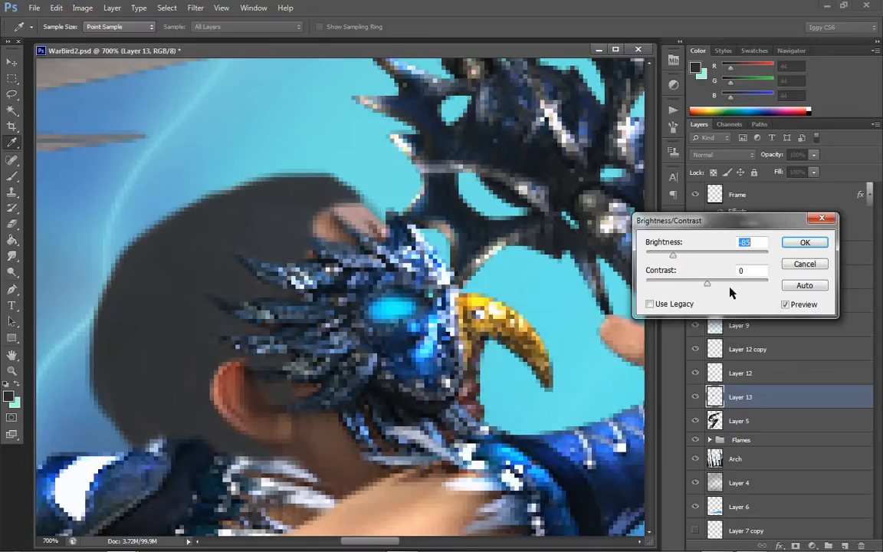
pyautogui.click(655, 256)
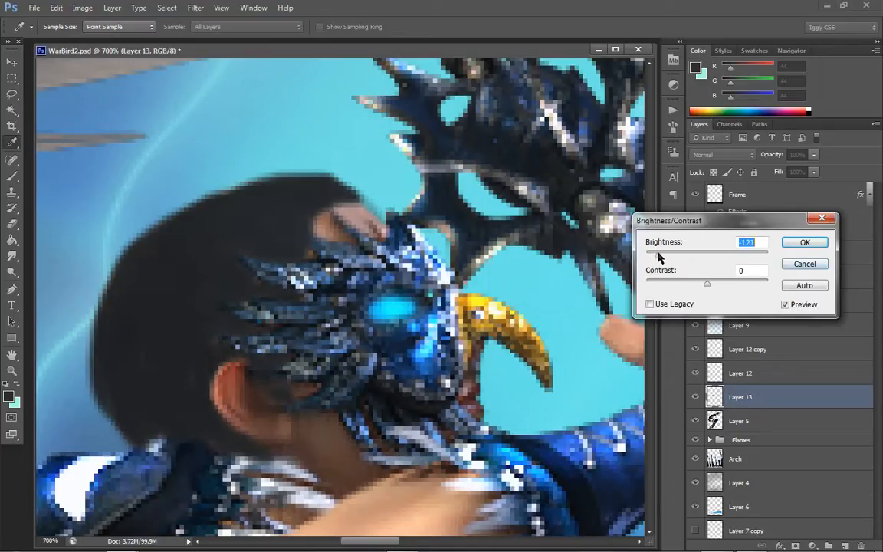
pyautogui.moveTo(659, 256); pyautogui.dragTo(648, 255)
pyautogui.click(788, 243)
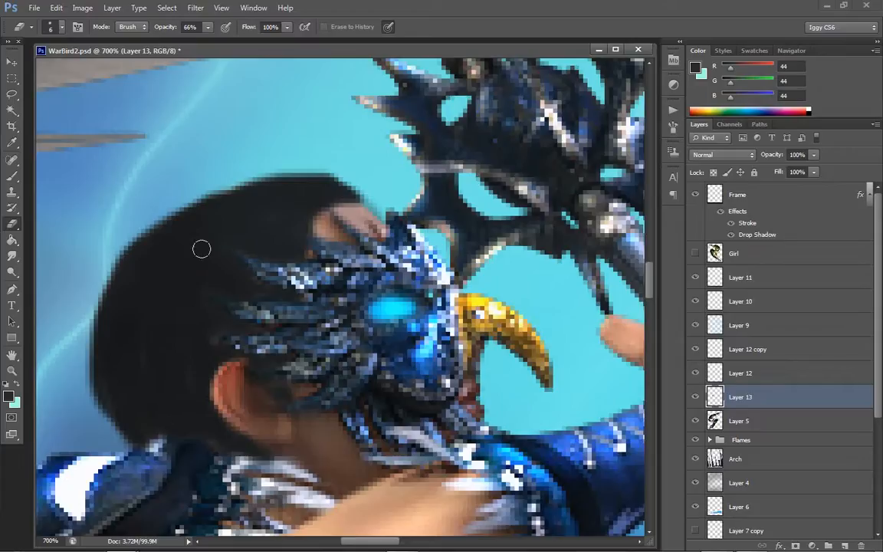
# - Smudge the hair's edges around the mask feathers and nape using Darken mode at 42% strength, and return to the Eraser
pyautogui.click(13, 256)
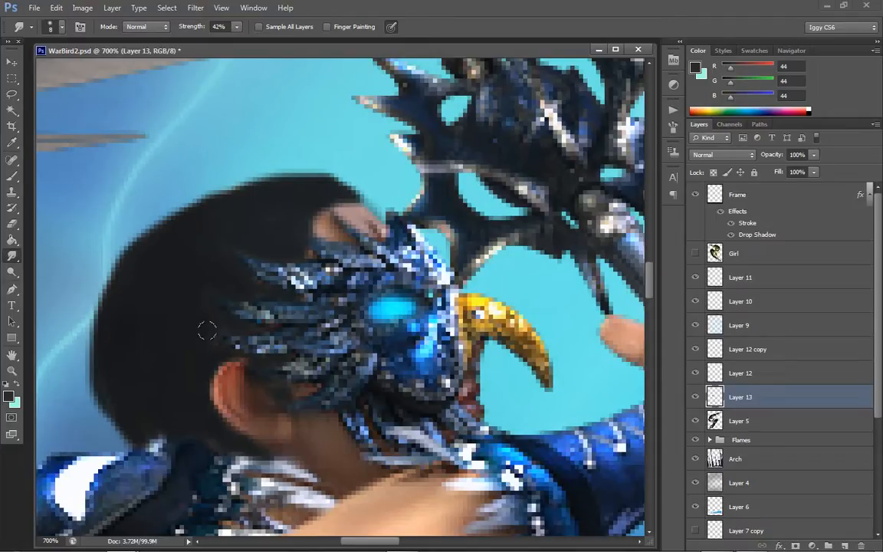
pyautogui.click(146, 26)
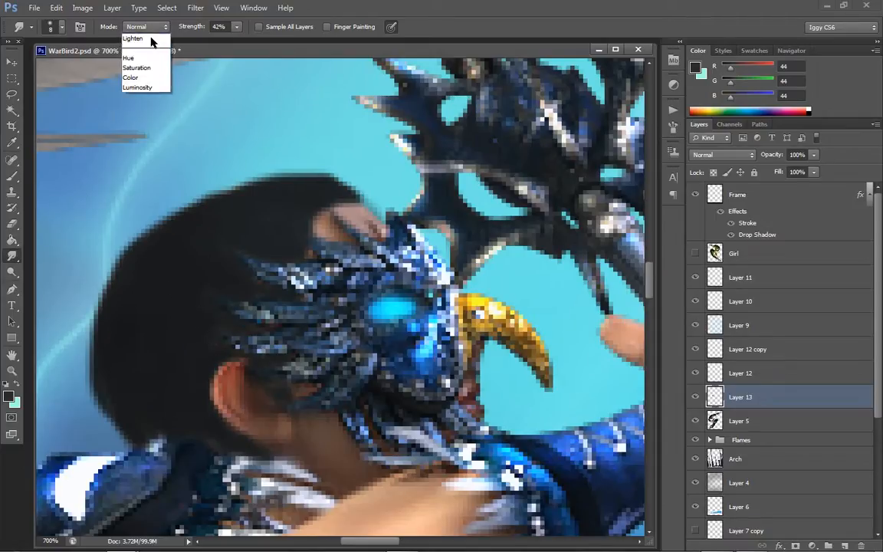
pyautogui.click(139, 46)
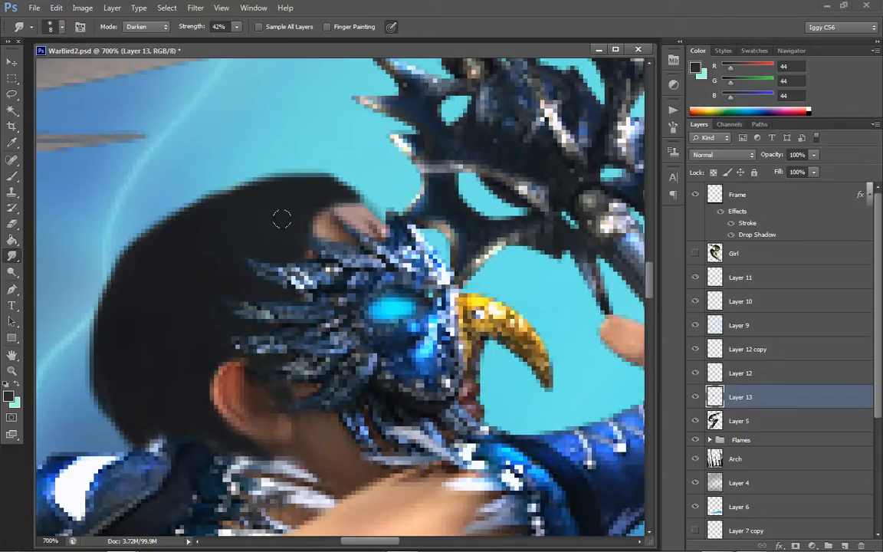
pyautogui.moveTo(157, 420)
pyautogui.mouseDown()
pyautogui.moveTo(142, 430)
pyautogui.moveTo(193, 420)
pyautogui.moveTo(224, 449)
pyautogui.mouseUp()
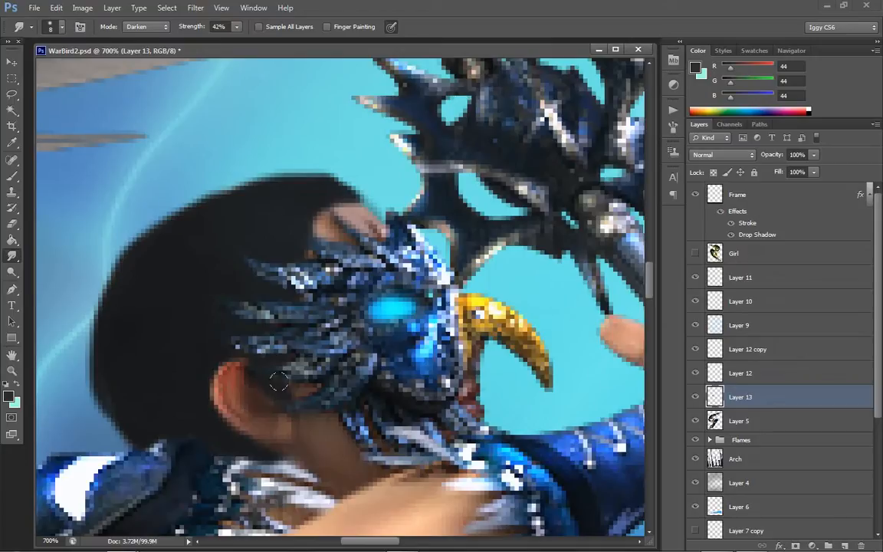
pyautogui.press('e')
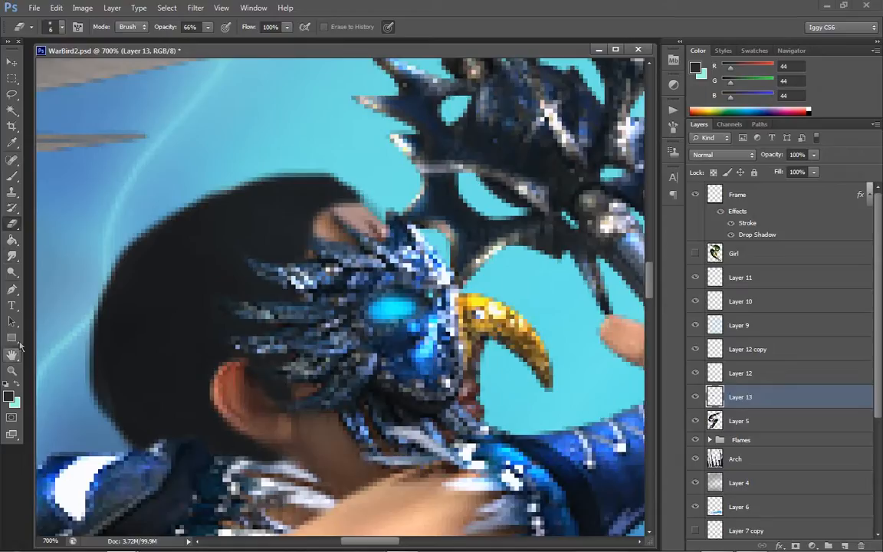
# - Check the painted hair against the whole composition at 100%, and inspect the warrior's head and shoulders at 300%
pyautogui.click(13, 373)
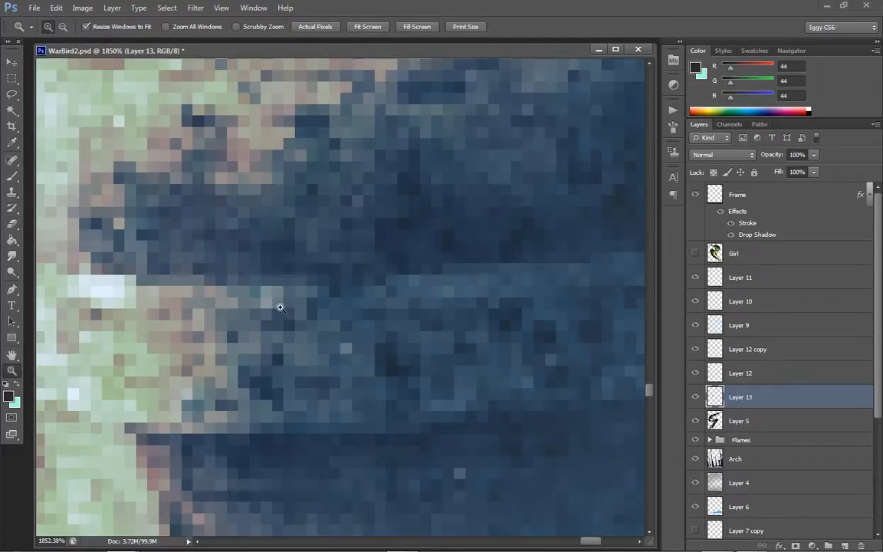
pyautogui.click(280, 307)
pyautogui.rightClick(324, 334)
pyautogui.click(366, 402)
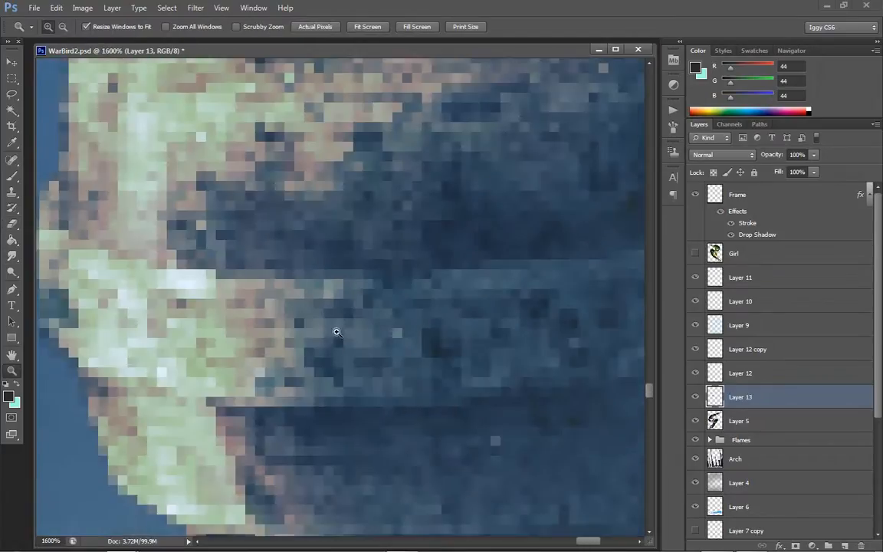
pyautogui.rightClick(338, 333)
pyautogui.click(375, 341)
pyautogui.hotkey('ctrl', '1')
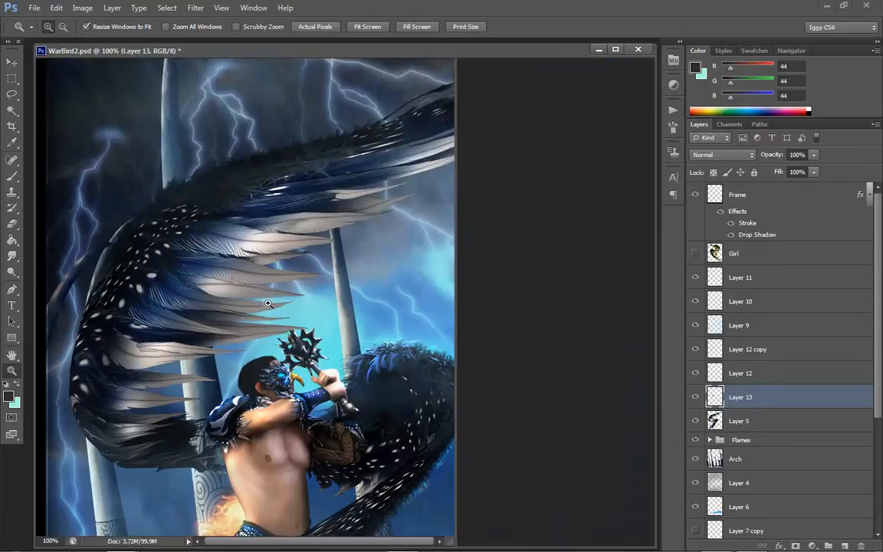
pyautogui.click(297, 214)
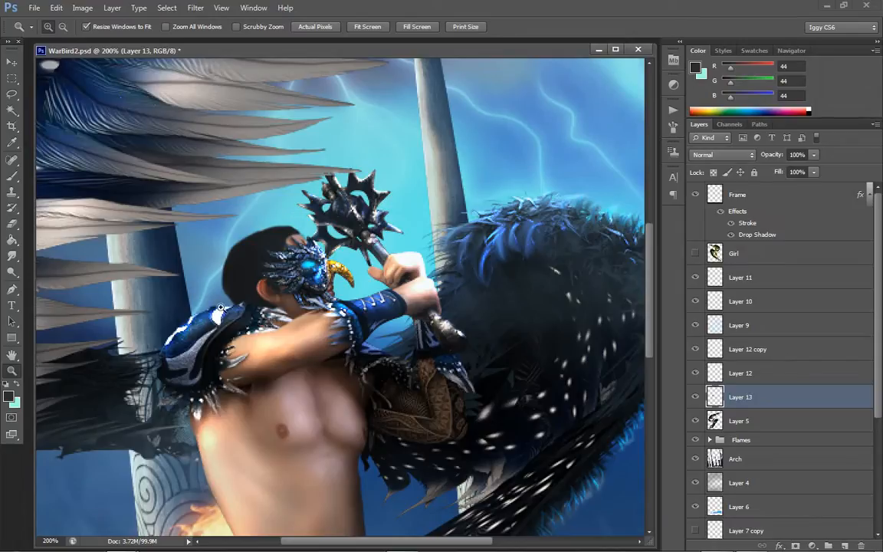
pyautogui.click(240, 304)
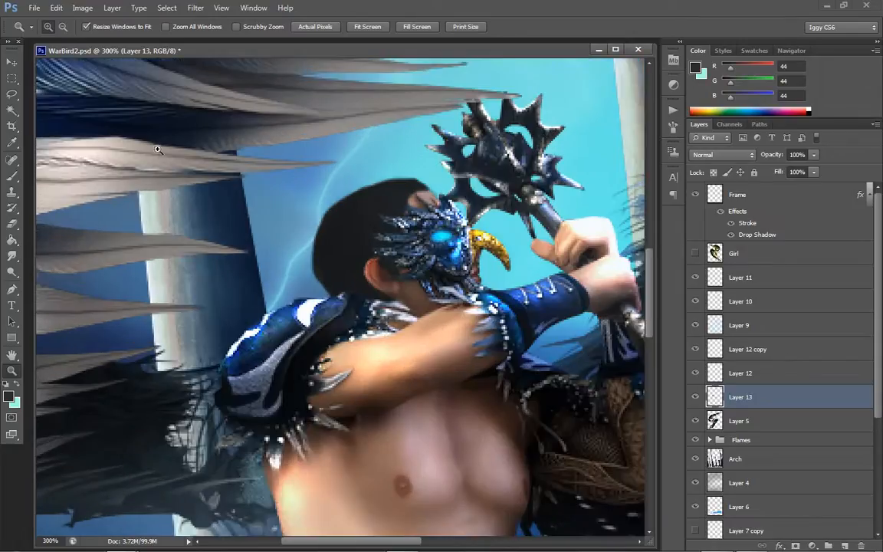
# - Try a short brush stroke at the nape, and sample #191c1d from the painted hair as the foreground colour
pyautogui.click(11, 175)
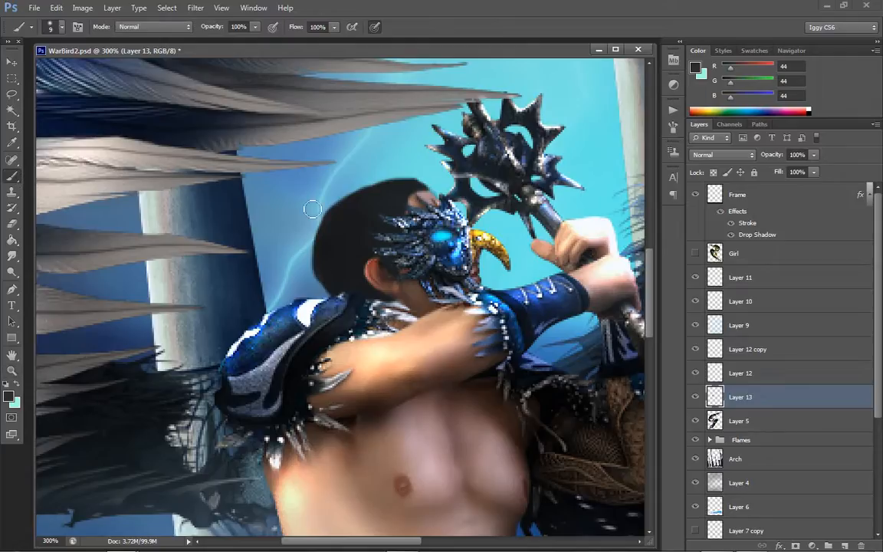
pyautogui.moveTo(289, 295); pyautogui.dragTo(343, 302)
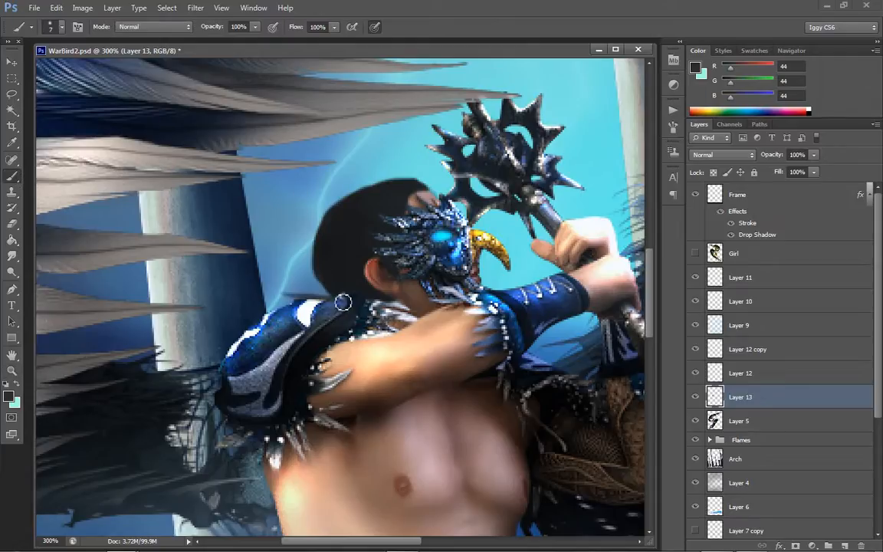
pyautogui.click(695, 67)
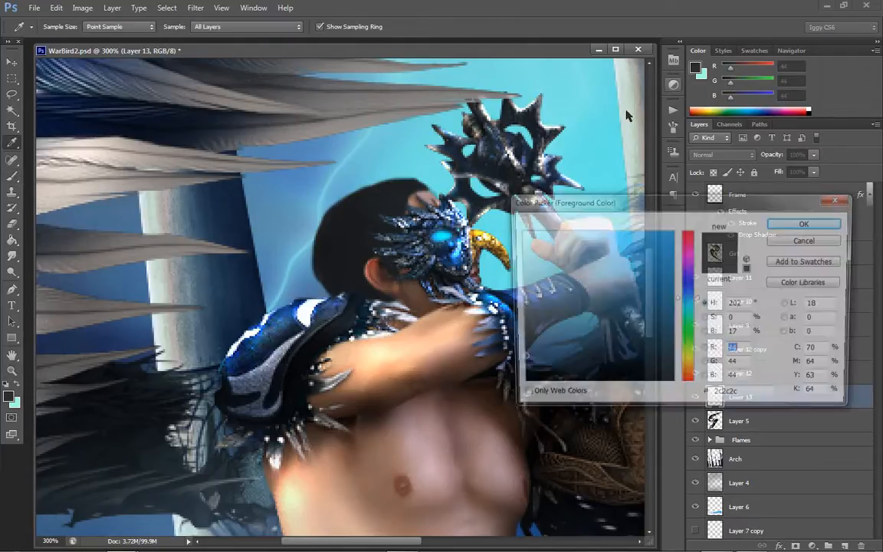
pyautogui.click(382, 238)
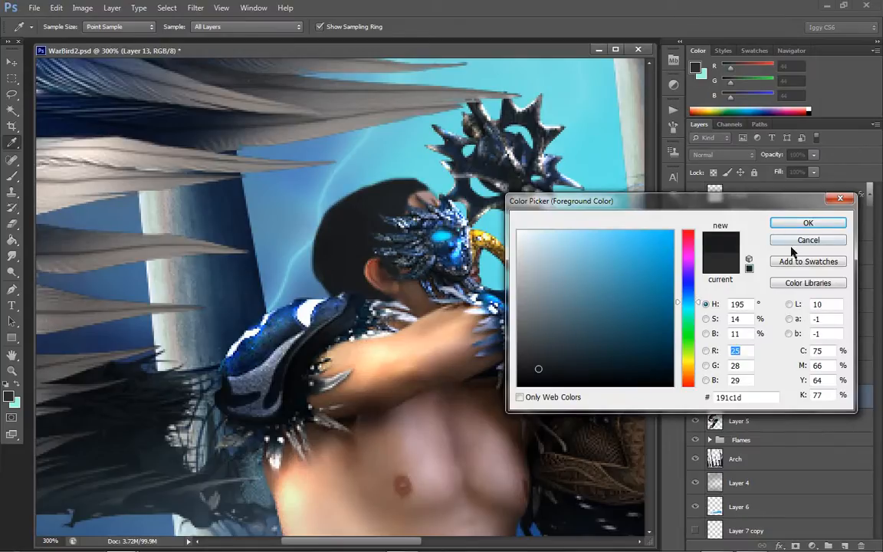
pyautogui.click(804, 223)
# - Paint the first long dark strands with a 7 px brush, sweeping from the nape over the shoulder armour and across the pillar
pyautogui.moveTo(342, 297)
pyautogui.mouseDown()
pyautogui.moveTo(270, 292)
pyautogui.moveTo(357, 298)
pyautogui.moveTo(279, 290)
pyautogui.moveTo(190, 343)
pyautogui.moveTo(336, 288)
pyautogui.moveTo(355, 302)
pyautogui.moveTo(287, 294)
pyautogui.mouseUp()
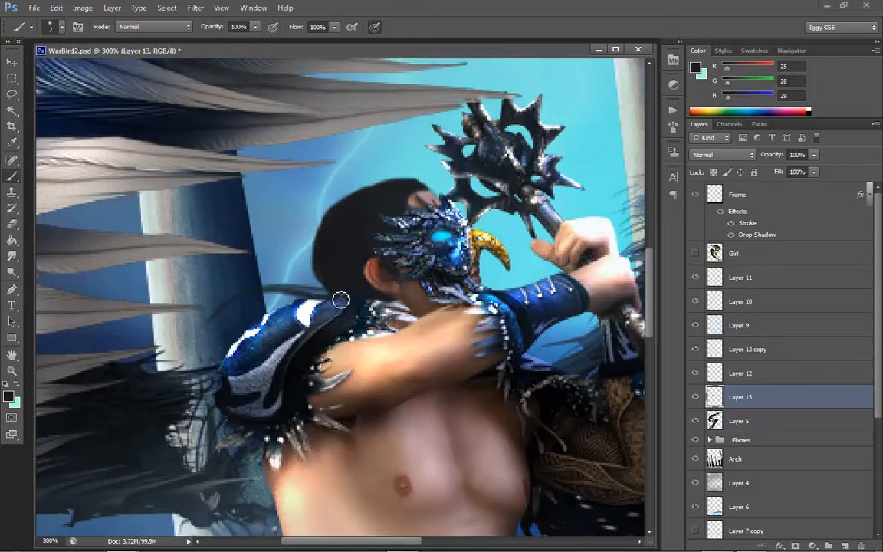
pyautogui.moveTo(341, 300); pyautogui.dragTo(146, 277)
pyautogui.moveTo(314, 292)
pyautogui.mouseDown()
pyautogui.moveTo(244, 295)
pyautogui.moveTo(88, 326)
pyautogui.mouseUp()
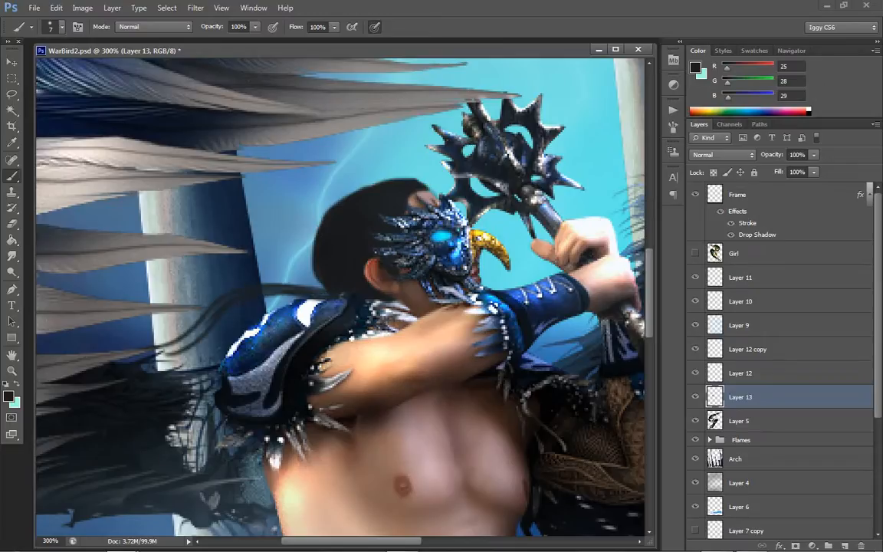
pyautogui.moveTo(212, 322); pyautogui.dragTo(132, 343)
pyautogui.moveTo(186, 344); pyautogui.dragTo(124, 351)
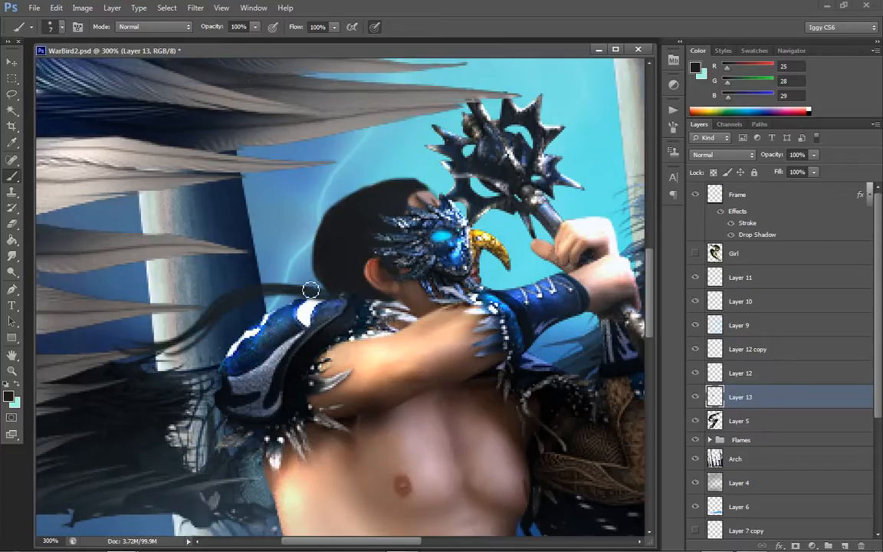
# - Fan out more windblown strands from the nape toward the wing feathers, above and below the first ones
pyautogui.moveTo(315, 292); pyautogui.dragTo(152, 269)
pyautogui.moveTo(322, 297); pyautogui.dragTo(157, 305)
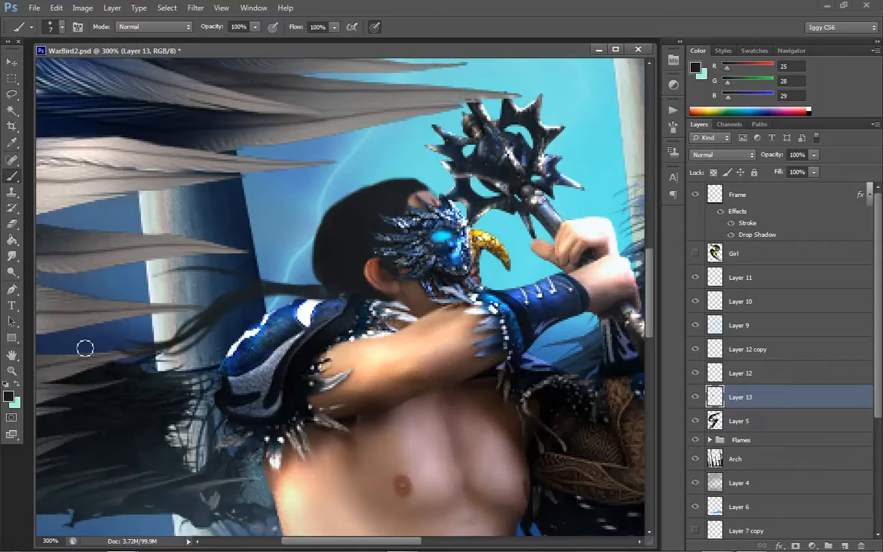
pyautogui.moveTo(286, 298); pyautogui.dragTo(131, 324)
pyautogui.moveTo(335, 305)
pyautogui.mouseDown()
pyautogui.moveTo(272, 299)
pyautogui.moveTo(163, 328)
pyautogui.mouseUp()
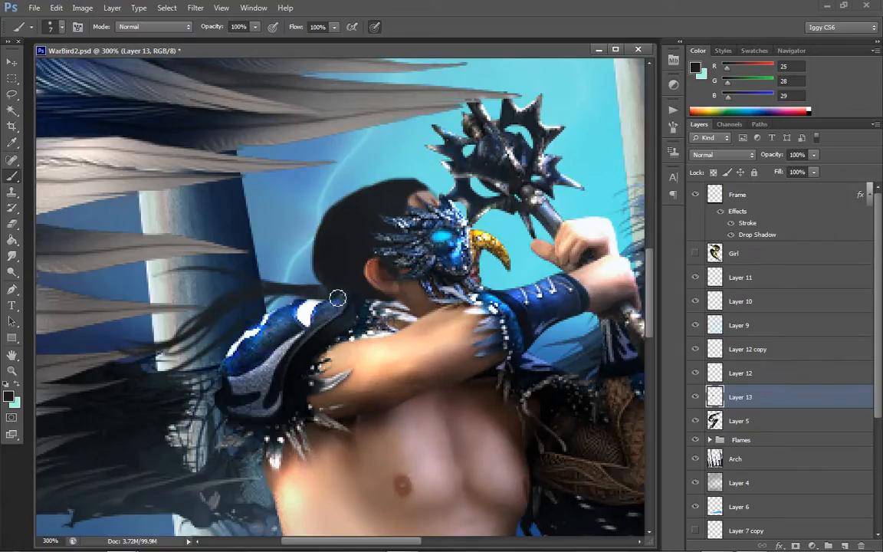
pyautogui.moveTo(335, 296)
pyautogui.mouseDown()
pyautogui.moveTo(210, 319)
pyautogui.moveTo(107, 302)
pyautogui.mouseUp()
pyautogui.moveTo(320, 288); pyautogui.dragTo(154, 275)
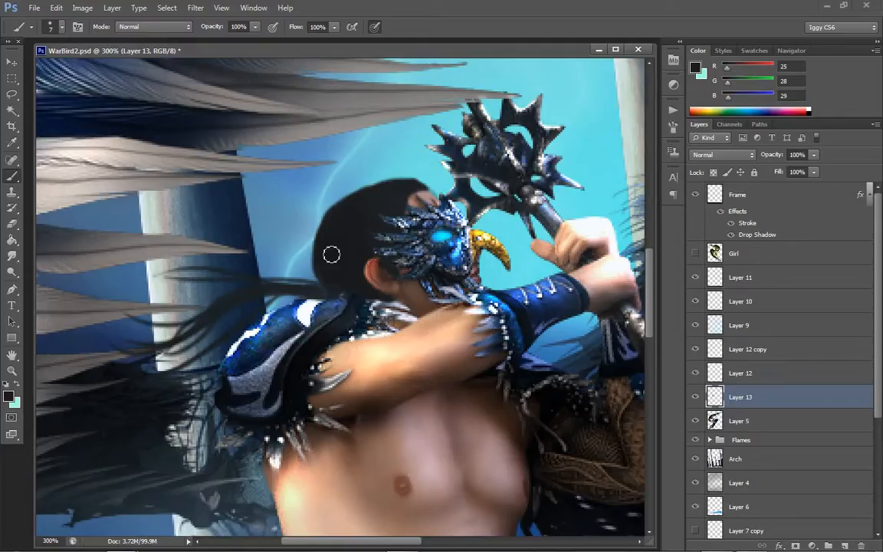
# - Add strands arching up from the back of the head, and thicken the flowing hair behind the shoulder armour
pyautogui.moveTo(356, 299); pyautogui.dragTo(170, 309)
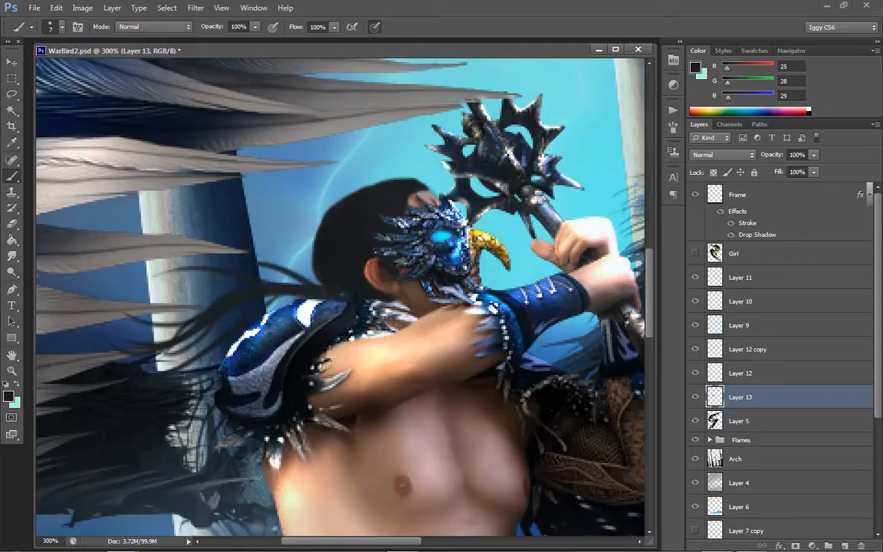
pyautogui.moveTo(230, 257); pyautogui.dragTo(138, 280)
pyautogui.moveTo(315, 269)
pyautogui.mouseDown()
pyautogui.moveTo(248, 272)
pyautogui.moveTo(134, 300)
pyautogui.mouseUp()
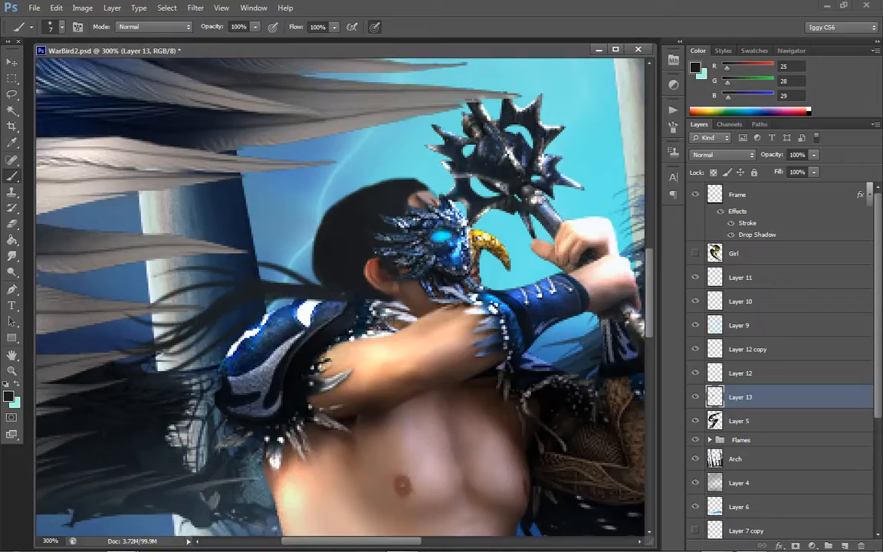
pyautogui.moveTo(260, 276); pyautogui.dragTo(120, 337)
pyautogui.moveTo(263, 295); pyautogui.dragTo(108, 383)
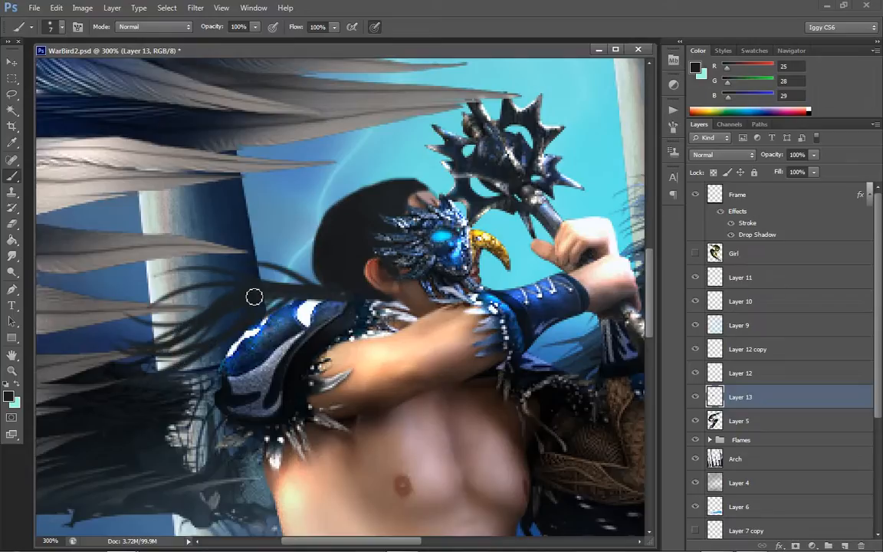
# - Extend strands toward the wing, undo the last outer one, and fill the hair along the shoulder armour's upper edge
pyautogui.moveTo(254, 297); pyautogui.dragTo(65, 360)
pyautogui.moveTo(272, 272); pyautogui.dragTo(28, 337)
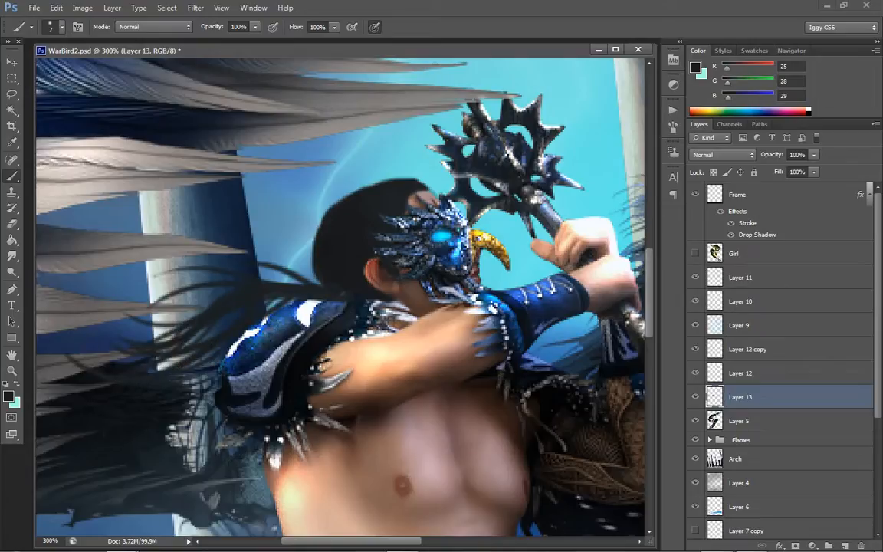
pyautogui.moveTo(221, 277); pyautogui.dragTo(46, 327)
pyautogui.hotkey('ctrl', 'z')
pyautogui.moveTo(299, 305); pyautogui.dragTo(167, 372)
pyautogui.moveTo(302, 305)
pyautogui.mouseDown()
pyautogui.moveTo(252, 322)
pyautogui.moveTo(297, 292)
pyautogui.moveTo(215, 321)
pyautogui.mouseUp()
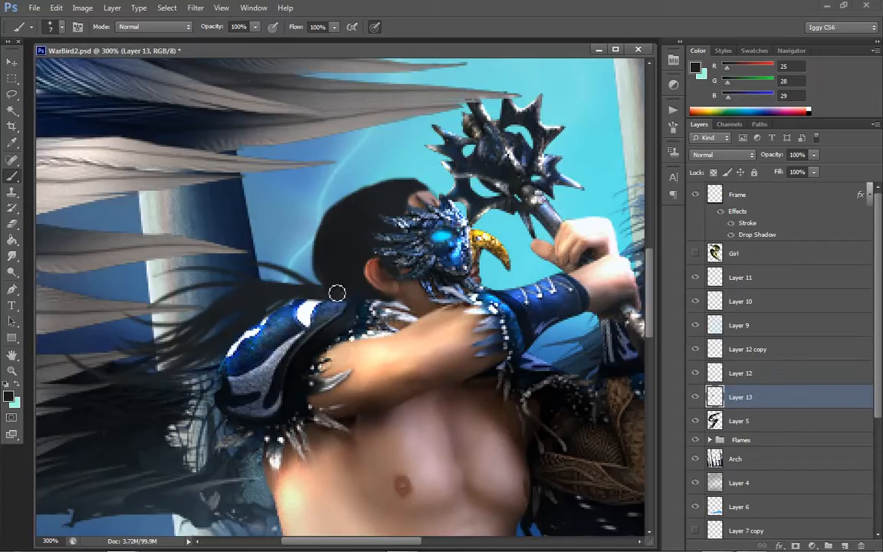
# - Paint two long curved dark strands onto the ponytail on Layer 13 with a 7 px brush
pyautogui.moveTo(169, 247); pyautogui.dragTo(77, 291)
pyautogui.moveTo(179, 263); pyautogui.dragTo(83, 296)
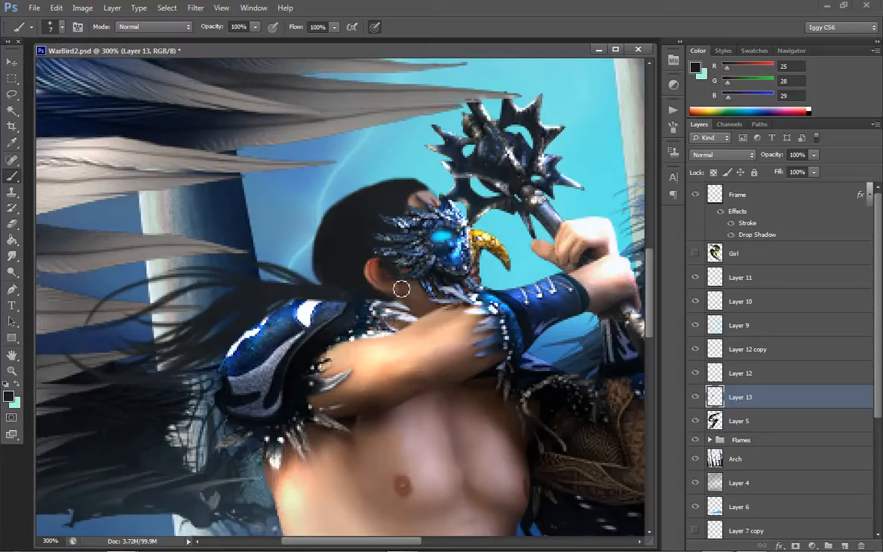
# - Erase the dark hair paint that overlaps the upper edge of the shoulder armour, using a 6 px eraser at 66% opacity
pyautogui.hotkey('ctrl', 'space')
pyautogui.click(369, 310)
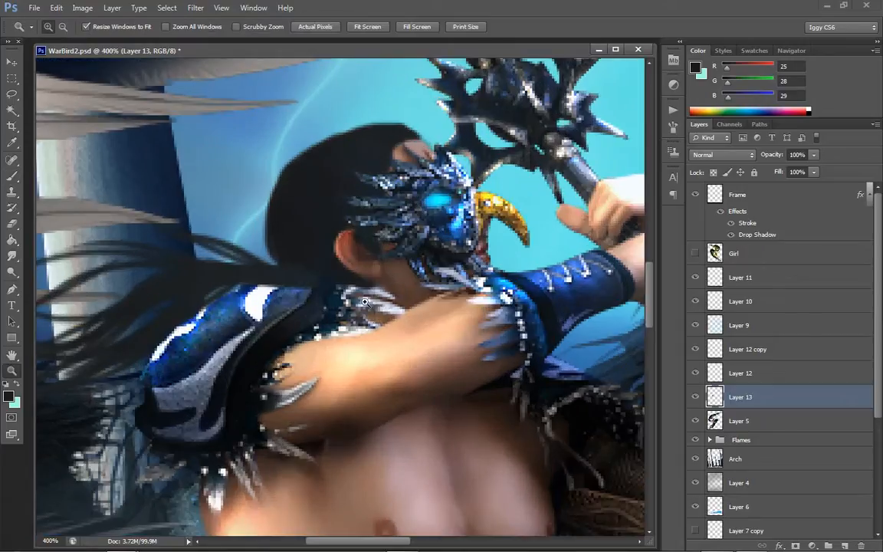
pyautogui.click(155, 211)
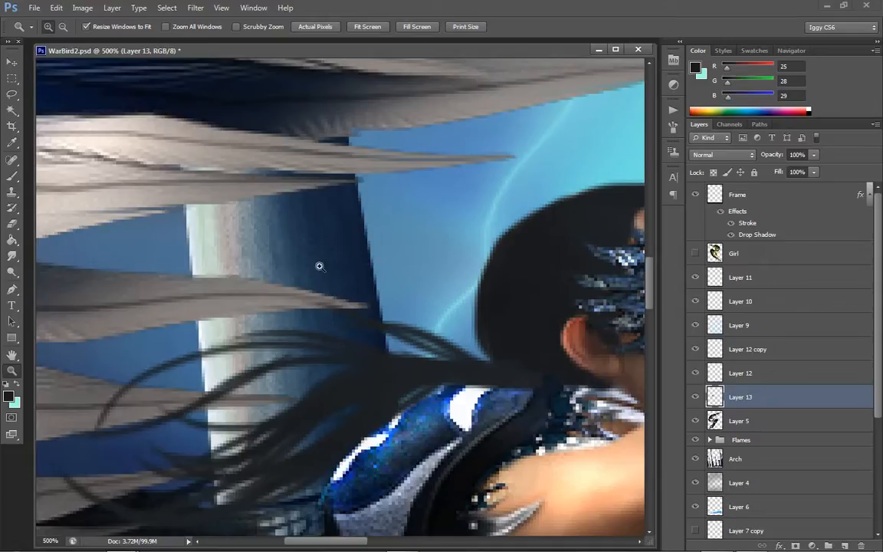
pyautogui.click(13, 224)
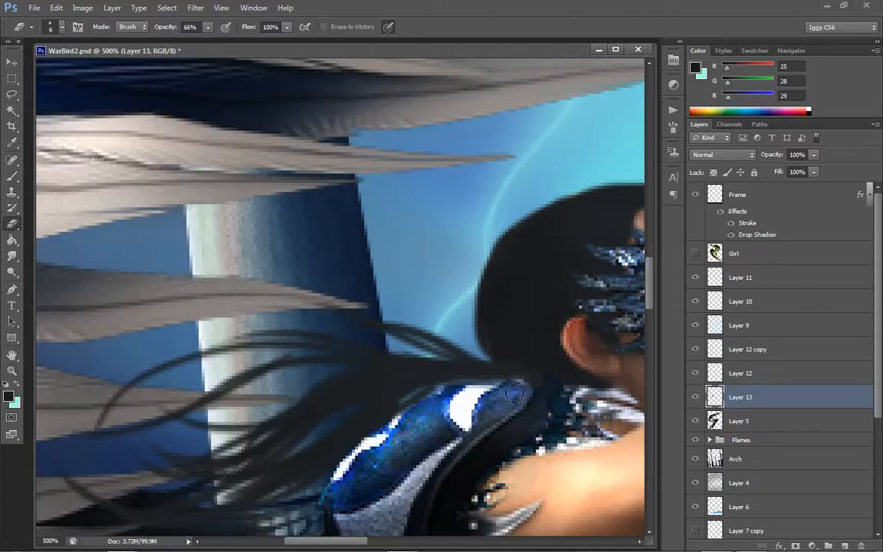
pyautogui.moveTo(545, 387)
pyautogui.mouseDown()
pyautogui.moveTo(515, 379)
pyautogui.moveTo(502, 387)
pyautogui.moveTo(539, 386)
pyautogui.mouseUp()
pyautogui.hotkey('ctrl', 'z')
pyautogui.moveTo(11, 272); pyautogui.dragTo(75, 282)
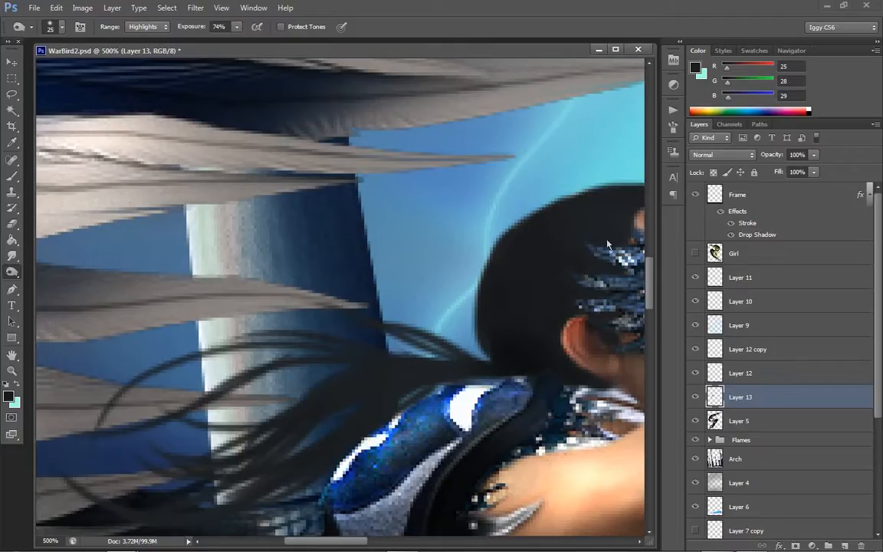
# - Paint additional curved dark strands along the upper side of the ponytail, sweeping back over the pillar and wing feathers
pyautogui.click(12, 370)
pyautogui.rightClick(385, 325)
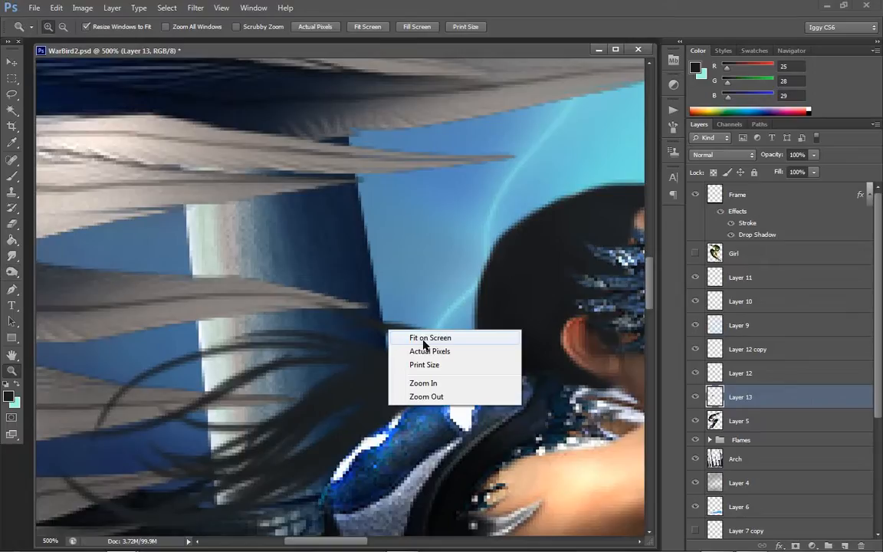
pyautogui.click(406, 335)
pyautogui.click(253, 308)
pyautogui.click(291, 276)
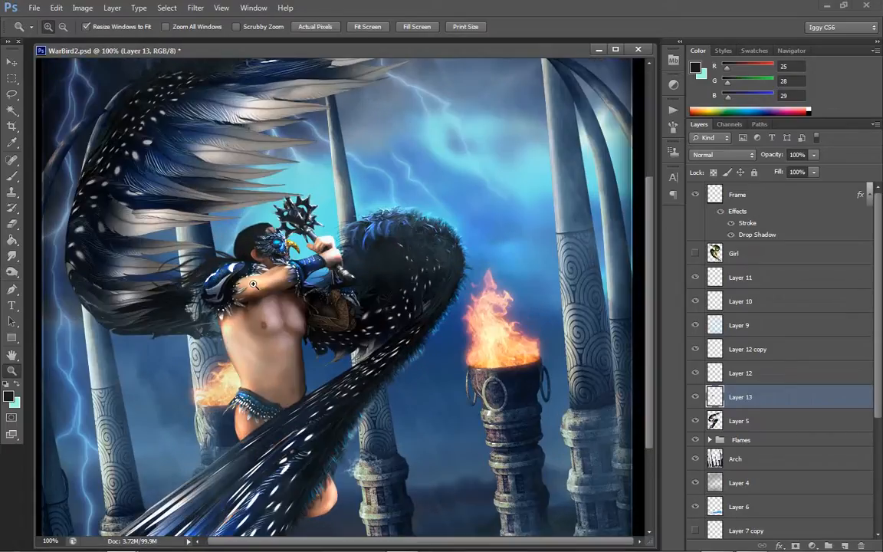
pyautogui.click(331, 237)
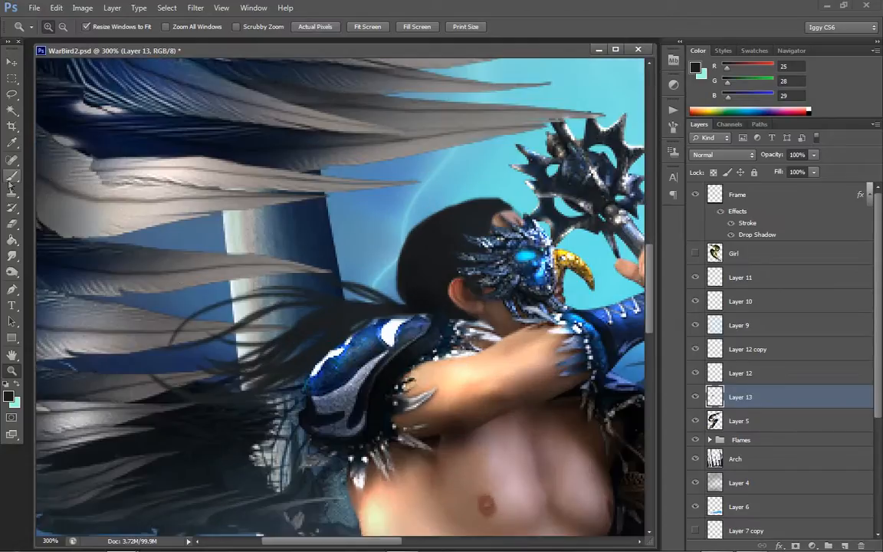
pyautogui.click(12, 175)
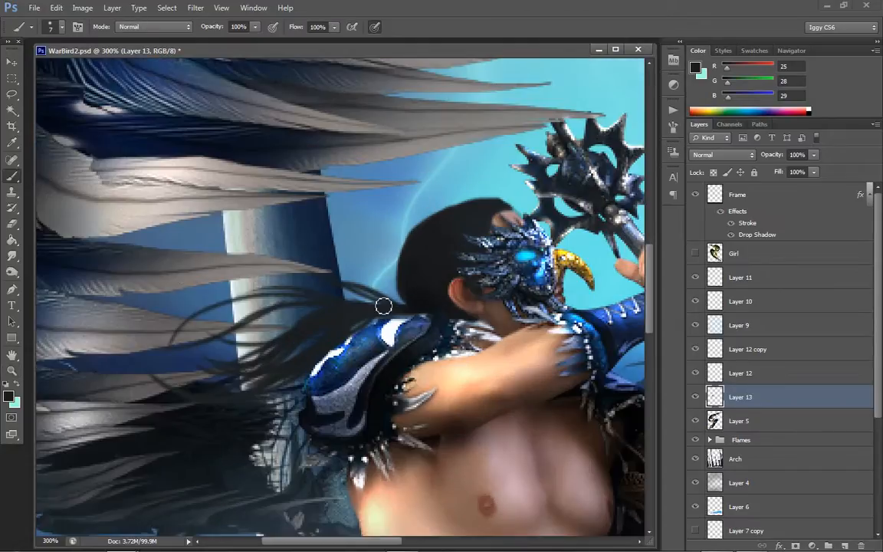
pyautogui.moveTo(383, 306); pyautogui.dragTo(301, 278)
pyautogui.moveTo(349, 301)
pyautogui.mouseDown()
pyautogui.moveTo(223, 320)
pyautogui.moveTo(349, 297)
pyautogui.moveTo(178, 306)
pyautogui.mouseUp()
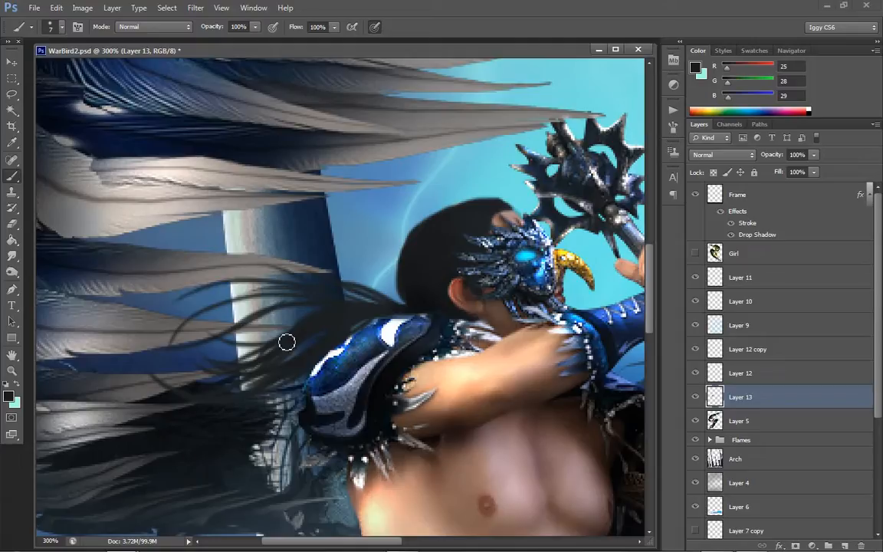
pyautogui.moveTo(308, 298)
pyautogui.mouseDown()
pyautogui.moveTo(134, 349)
pyautogui.moveTo(197, 294)
pyautogui.moveTo(316, 283)
pyautogui.moveTo(155, 321)
pyautogui.moveTo(115, 253)
pyautogui.mouseUp()
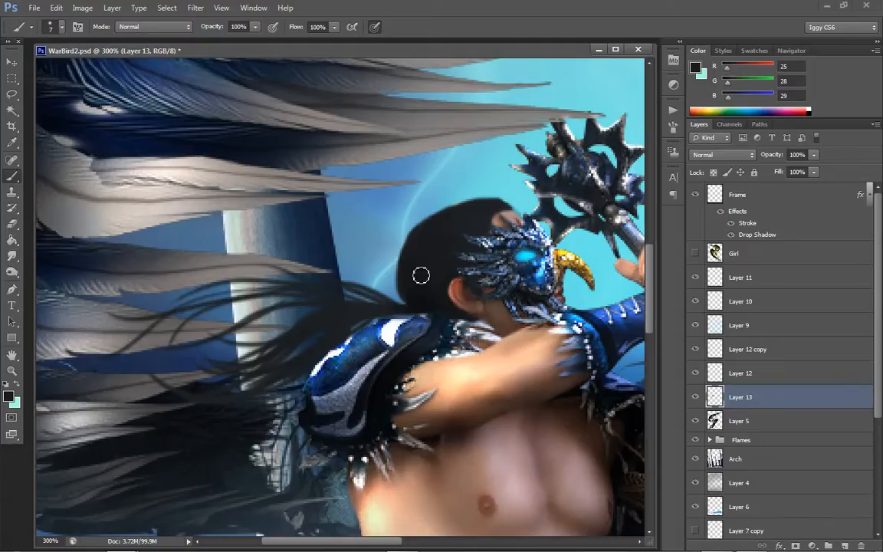
pyautogui.hotkey('ctrl', 'z')
pyautogui.moveTo(337, 305); pyautogui.dragTo(158, 322)
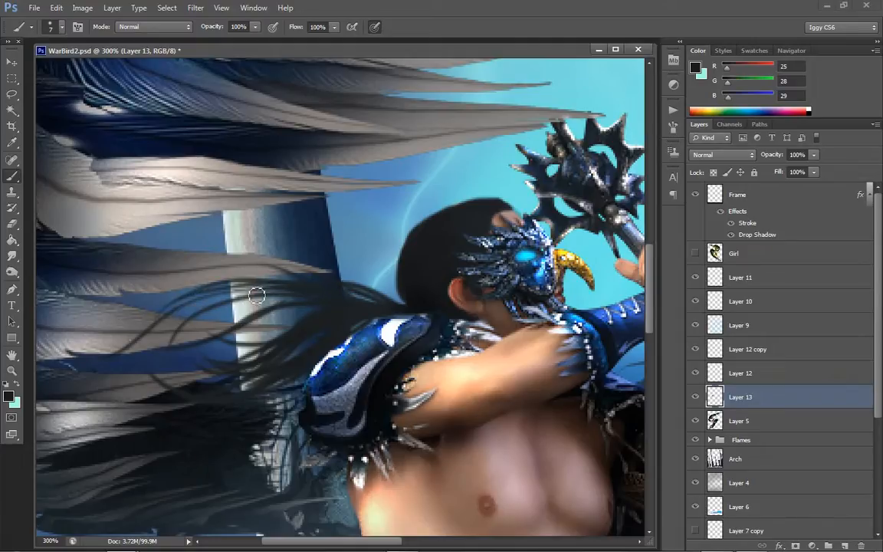
pyautogui.moveTo(256, 294); pyautogui.dragTo(123, 357)
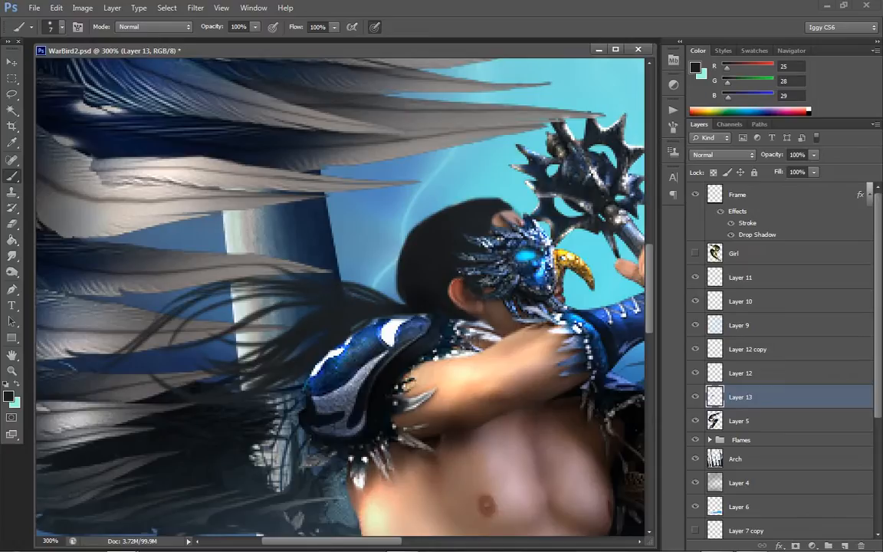
pyautogui.moveTo(416, 307); pyautogui.dragTo(346, 259)
pyautogui.hotkey('ctrl', 'z')
pyautogui.moveTo(421, 310); pyautogui.dragTo(353, 263)
pyautogui.hotkey('ctrl', 'z')
# - Thicken the ponytail's middle and lower part with long dark strands running out over the lower wing feathers
pyautogui.moveTo(350, 313); pyautogui.dragTo(137, 366)
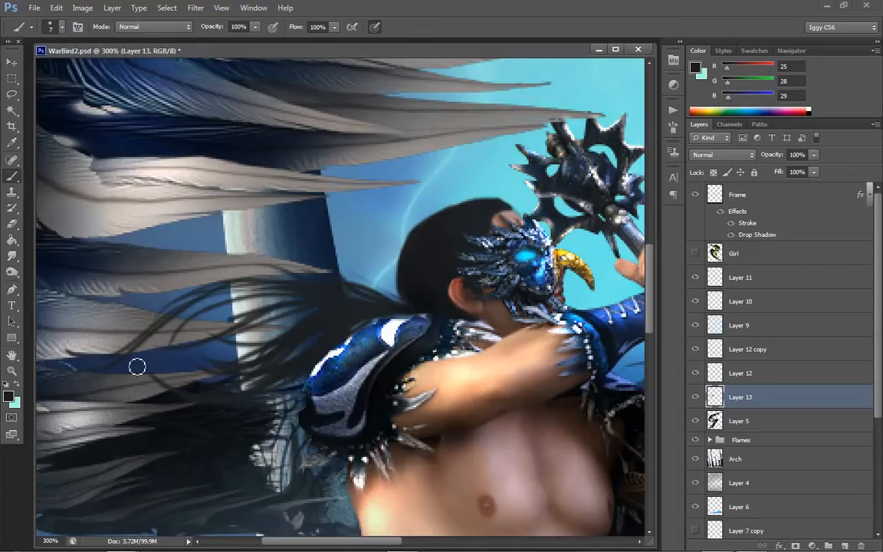
pyautogui.moveTo(357, 300); pyautogui.dragTo(103, 367)
pyautogui.moveTo(346, 309)
pyautogui.mouseDown()
pyautogui.moveTo(147, 382)
pyautogui.moveTo(91, 364)
pyautogui.mouseUp()
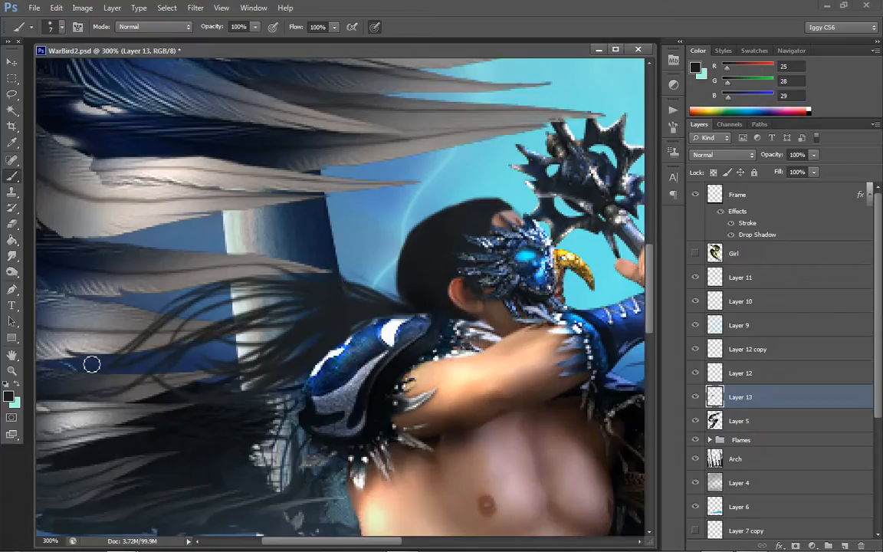
pyautogui.moveTo(364, 316); pyautogui.dragTo(44, 356)
pyautogui.moveTo(269, 329); pyautogui.dragTo(78, 374)
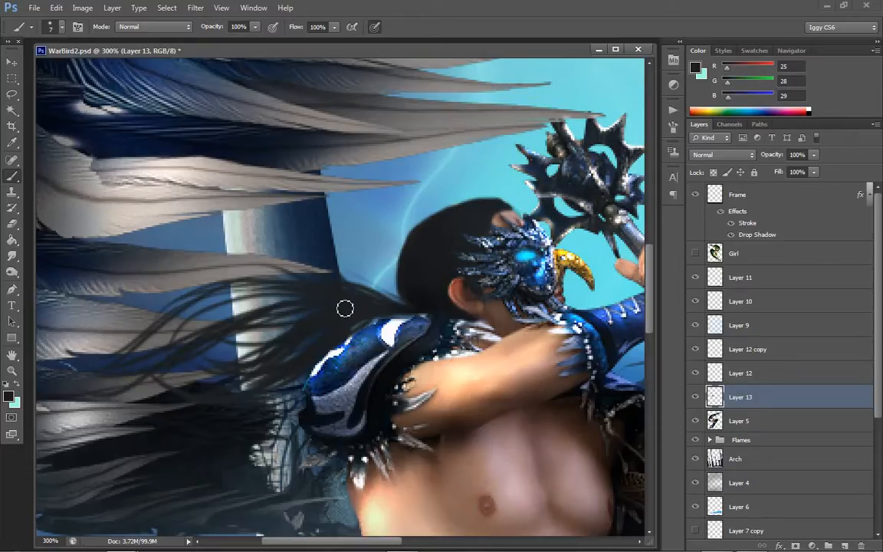
pyautogui.moveTo(345, 308); pyautogui.dragTo(199, 368)
pyautogui.moveTo(315, 325); pyautogui.dragTo(123, 394)
pyautogui.moveTo(226, 364); pyautogui.dragTo(86, 397)
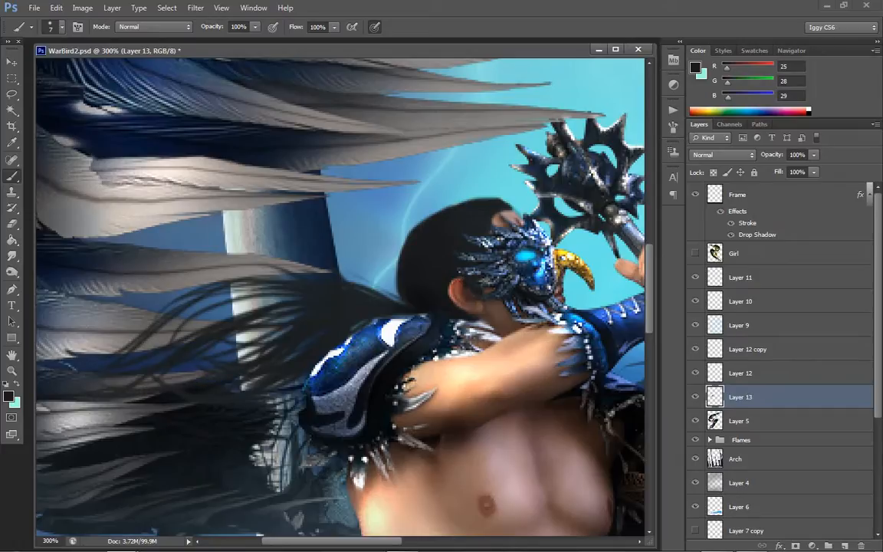
# - Set the brush's foreground colour to dark grey, RGB 47, 47, 47
pyautogui.click(11, 370)
pyautogui.click(526, 226)
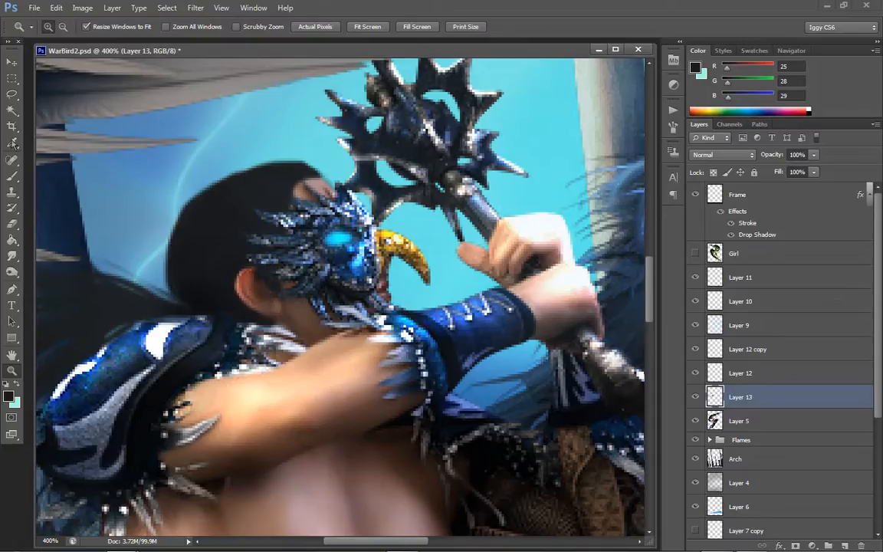
pyautogui.click(12, 175)
pyautogui.click(698, 70)
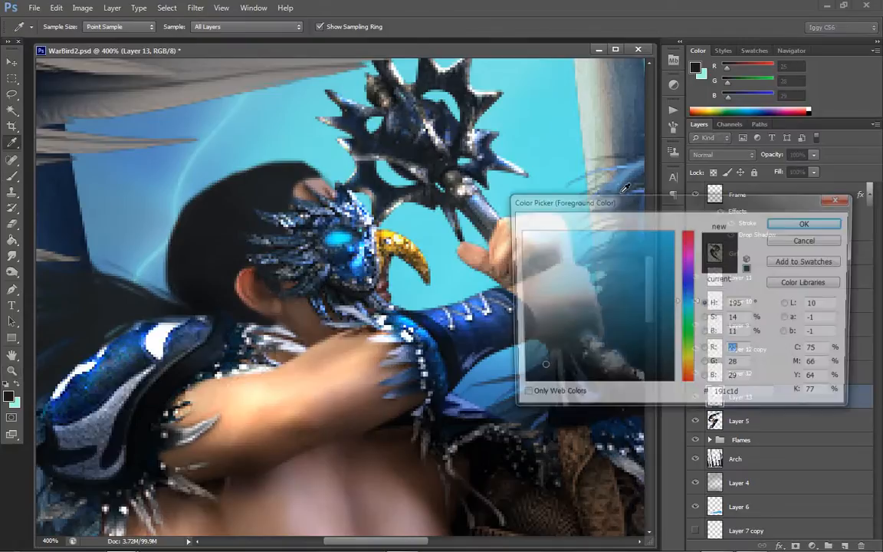
pyautogui.moveTo(526, 328); pyautogui.dragTo(503, 358)
pyautogui.click(807, 222)
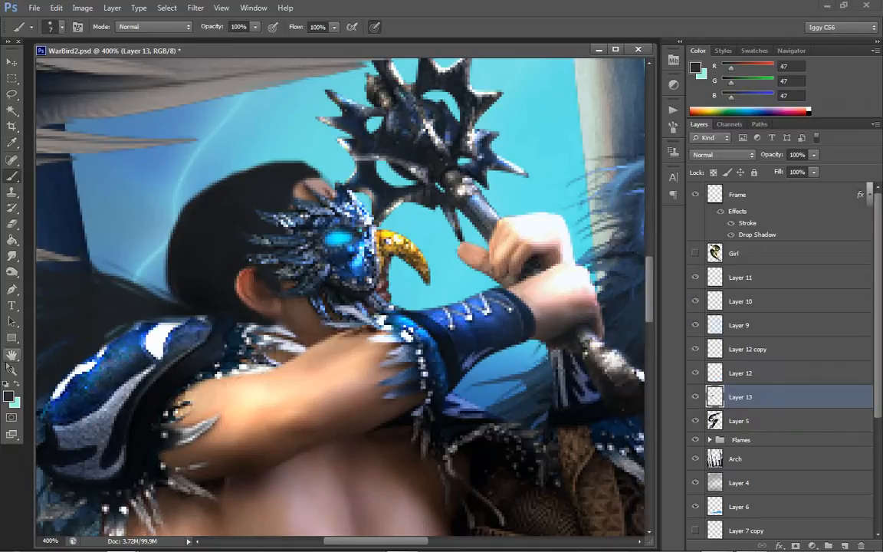
# - Examine the warrior's hair and ponytail against the whole composition
pyautogui.click(11, 370)
pyautogui.rightClick(313, 264)
pyautogui.click(337, 287)
pyautogui.moveTo(314, 261); pyautogui.dragTo(296, 267)
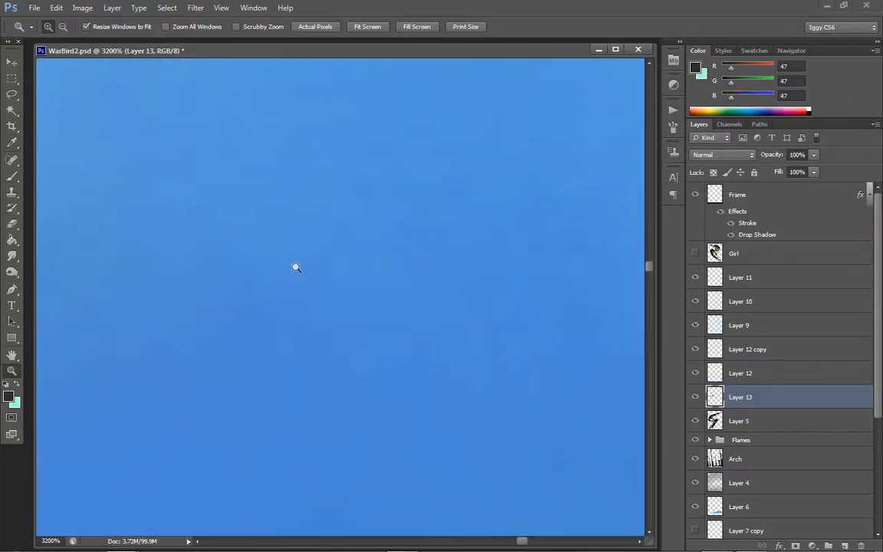
pyautogui.rightClick(325, 289)
pyautogui.click(366, 298)
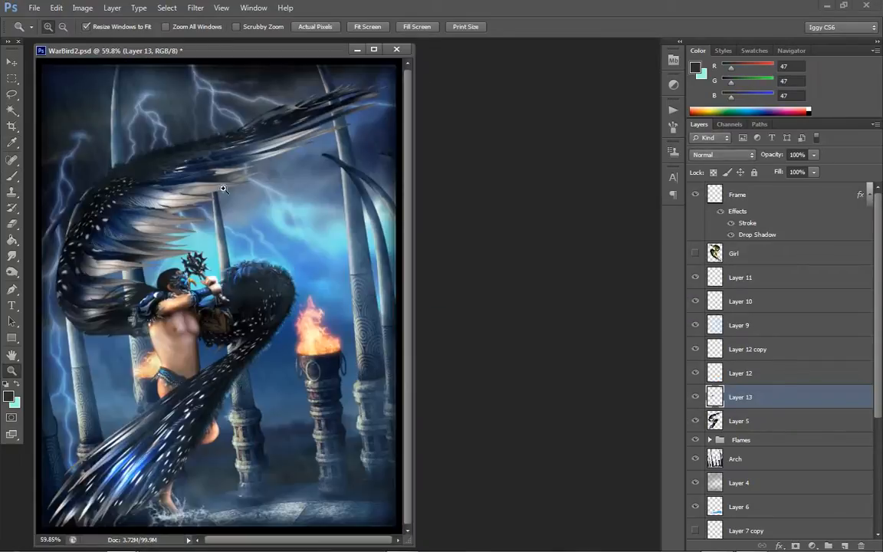
pyautogui.click(185, 246)
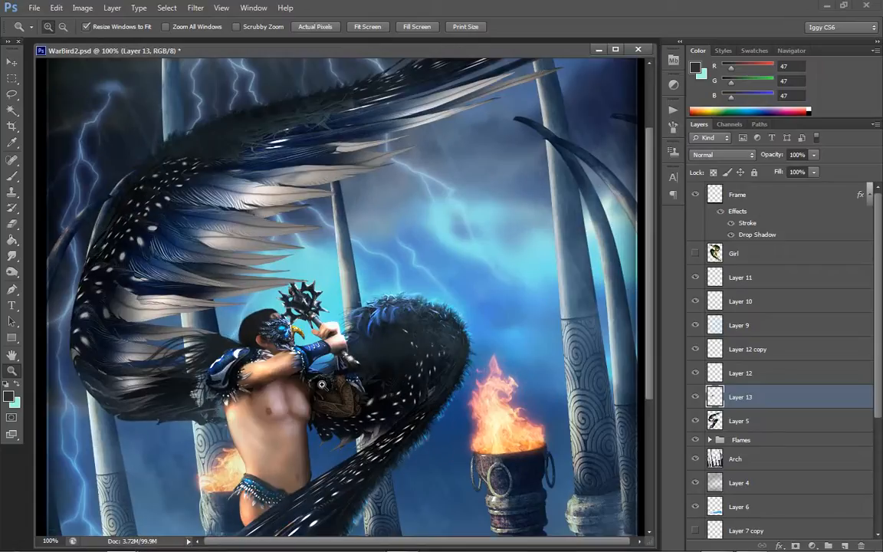
pyautogui.click(272, 354)
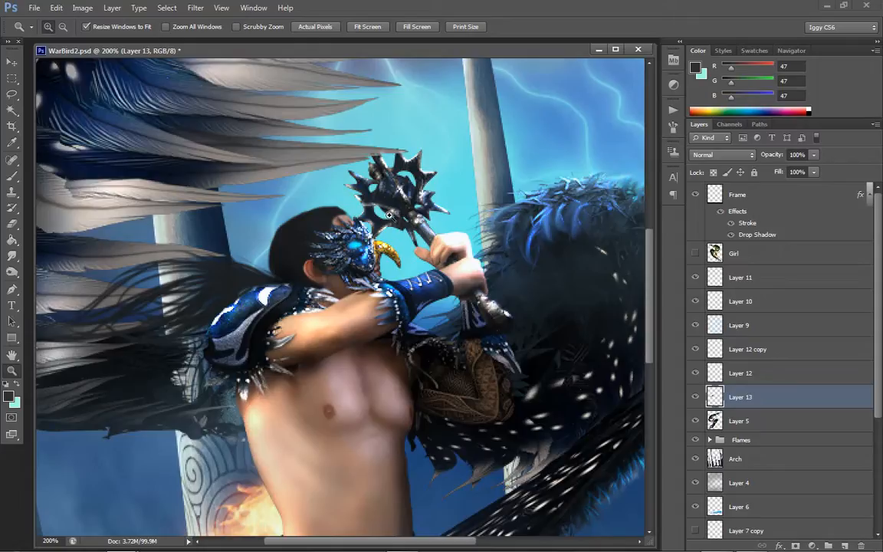
# - Set the brush's foreground colour to a medium-dark grey, RGB 69, 69, 69 (#454545)
pyautogui.click(11, 176)
pyautogui.click(695, 71)
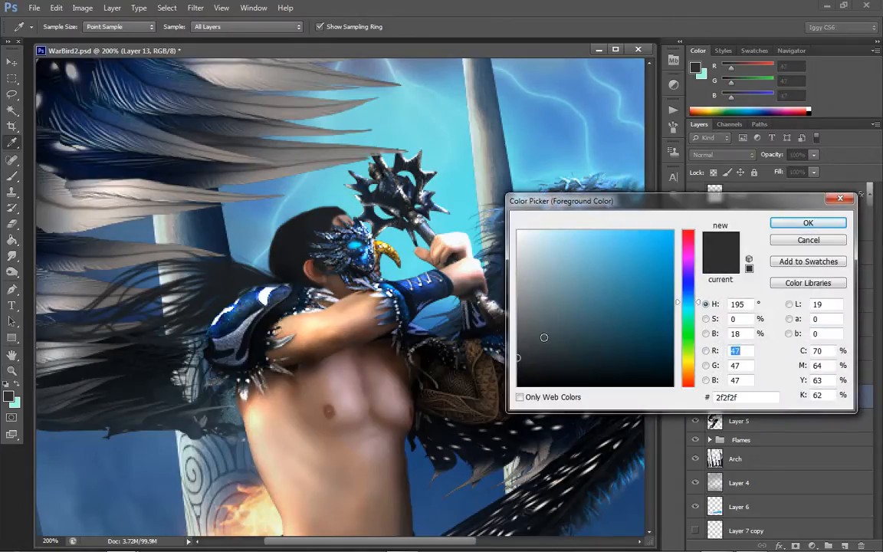
pyautogui.click(417, 310)
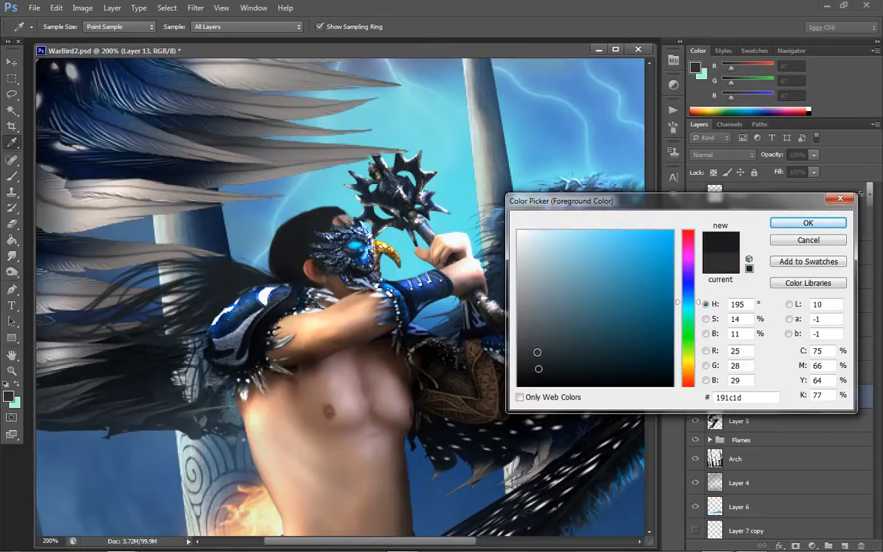
pyautogui.click(515, 349)
pyautogui.moveTo(513, 349); pyautogui.dragTo(514, 345)
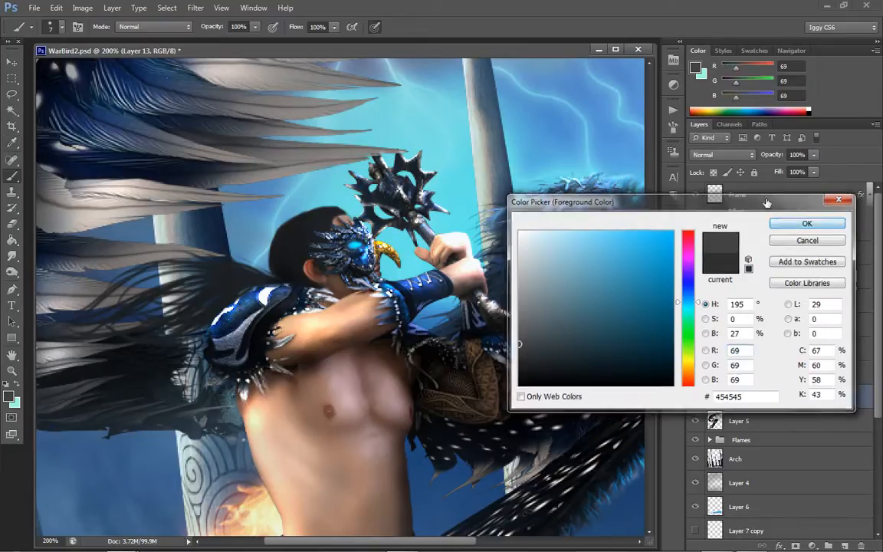
pyautogui.click(808, 222)
pyautogui.press('b')
# - Paint fine grey highlight strands across the hair on the warrior's head with a 2 px brush, following its combed-back direction
pyautogui.click(12, 370)
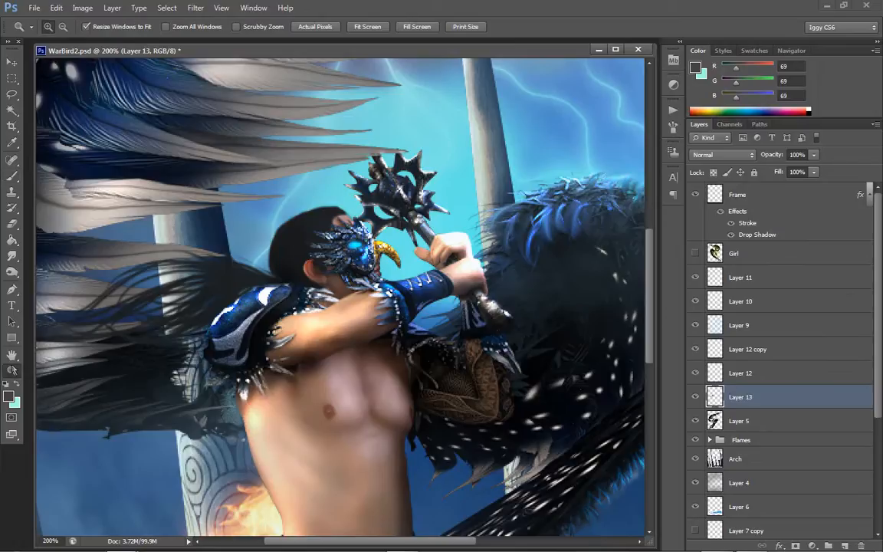
pyautogui.click(348, 218)
pyautogui.click(305, 319)
pyautogui.click(331, 310)
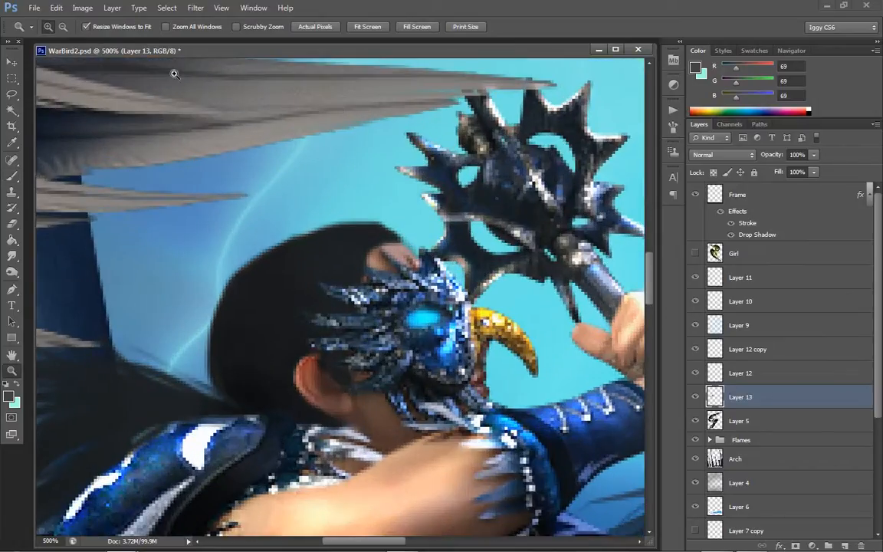
pyautogui.click(12, 176)
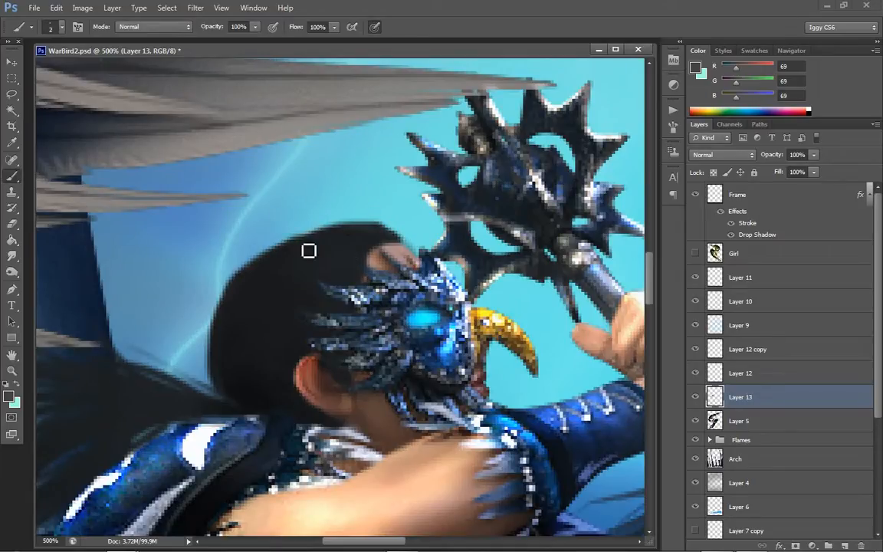
pyautogui.moveTo(285, 268)
pyautogui.mouseDown()
pyautogui.moveTo(361, 239)
pyautogui.moveTo(374, 258)
pyautogui.moveTo(367, 265)
pyautogui.mouseUp()
pyautogui.moveTo(291, 287); pyautogui.dragTo(374, 260)
pyautogui.moveTo(248, 294); pyautogui.dragTo(367, 270)
pyautogui.moveTo(289, 281); pyautogui.dragTo(313, 281)
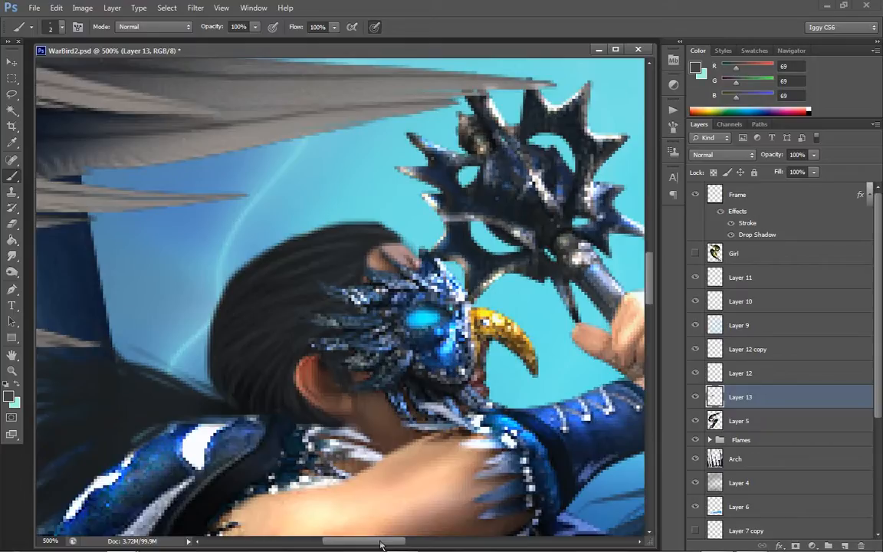
# - Paint fine grey highlight strands through the ponytail from its base behind the head to its tips over the wing
pyautogui.moveTo(381, 544)
pyautogui.mouseDown()
pyautogui.moveTo(344, 544)
pyautogui.moveTo(353, 544)
pyautogui.mouseUp()
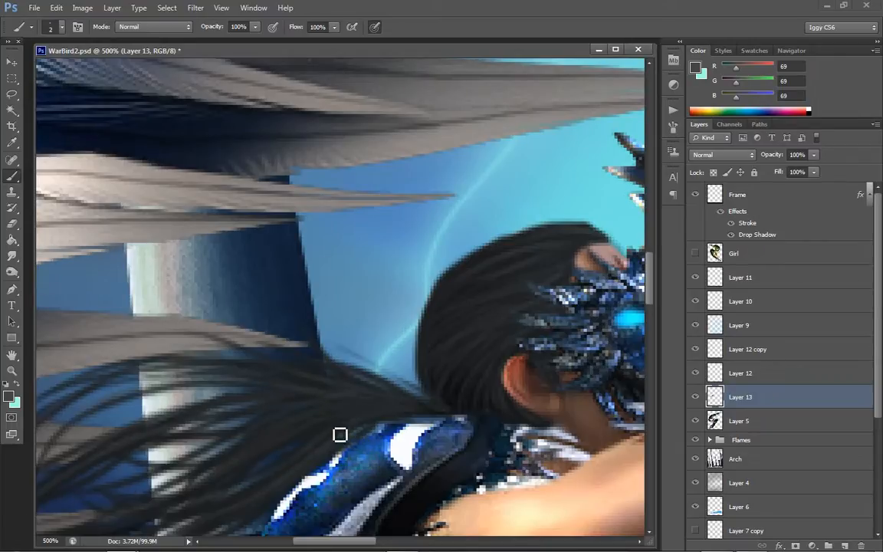
pyautogui.moveTo(652, 284); pyautogui.dragTo(648, 316)
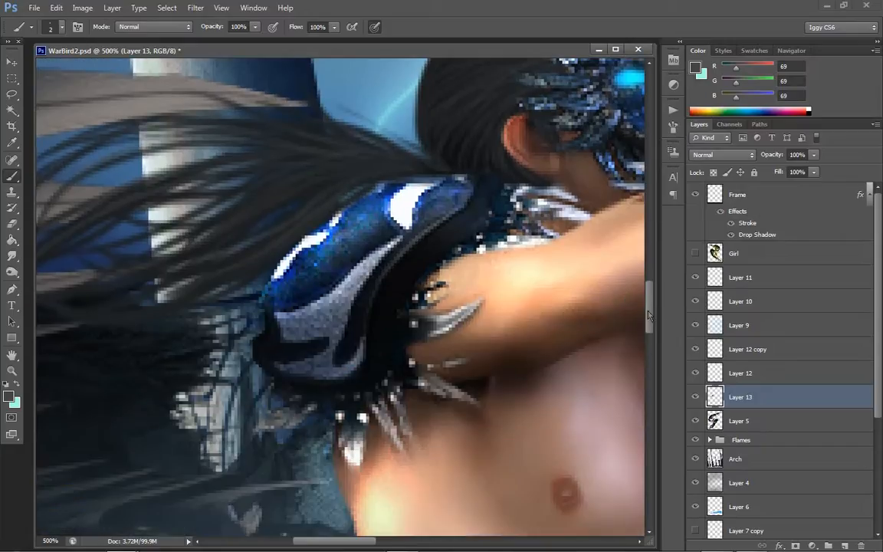
pyautogui.moveTo(344, 541); pyautogui.dragTo(311, 541)
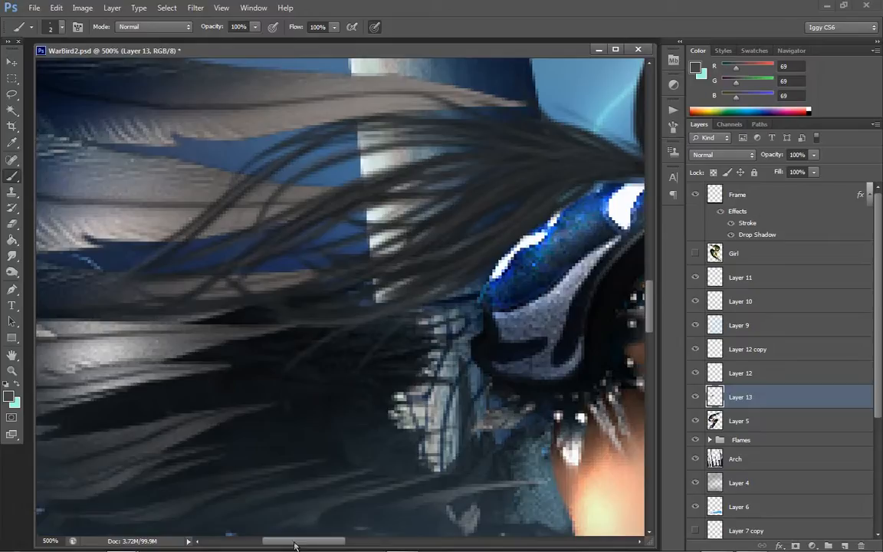
pyautogui.moveTo(294, 546); pyautogui.dragTo(331, 546)
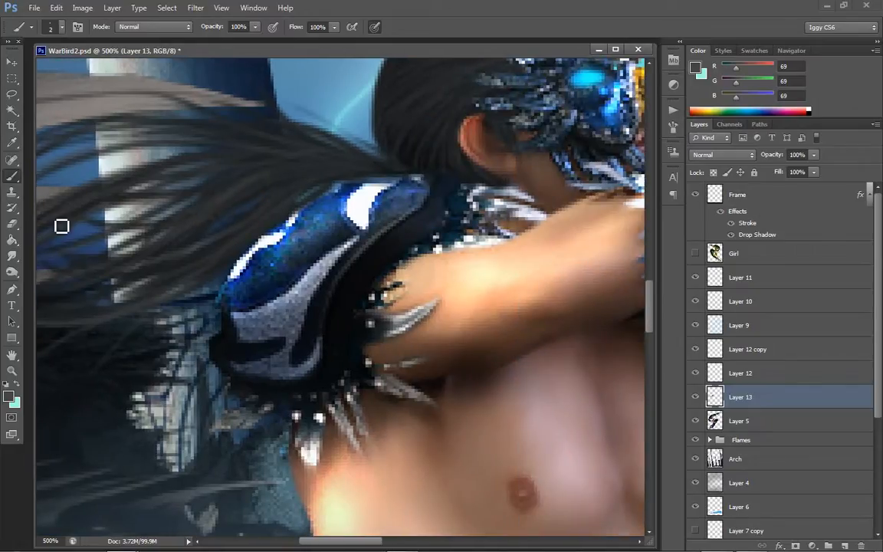
# - Set the brush's foreground colour to a mid grey, RGB 105, 105, 105 (#696969)
pyautogui.moveTo(651, 306); pyautogui.dragTo(657, 286)
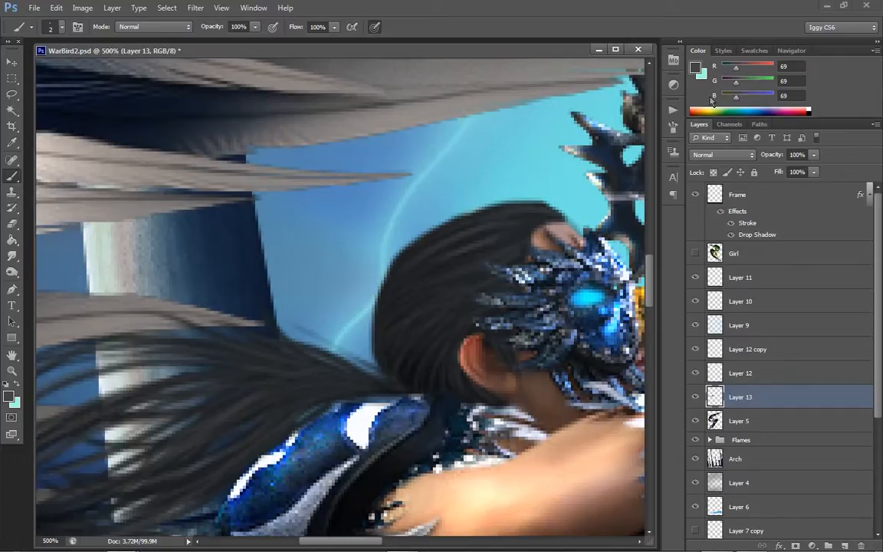
pyautogui.click(696, 68)
pyautogui.click(516, 322)
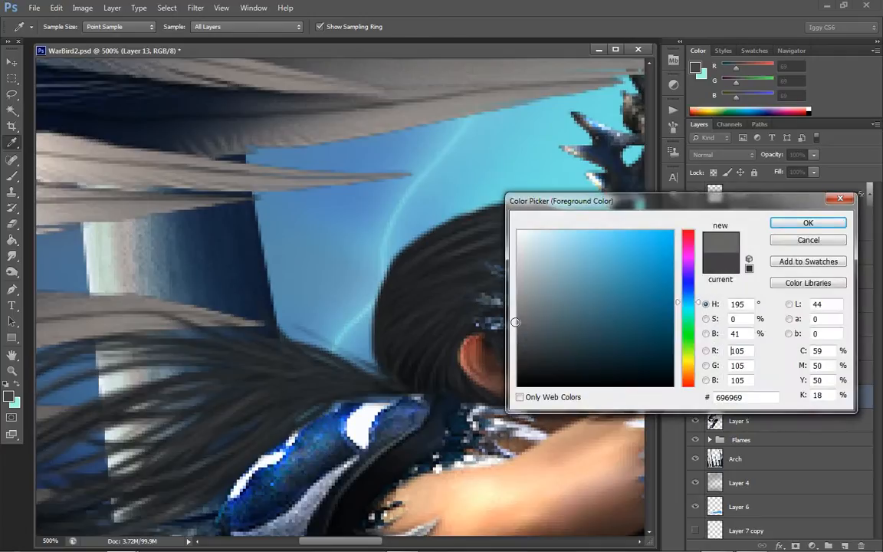
pyautogui.click(791, 223)
pyautogui.press('b')
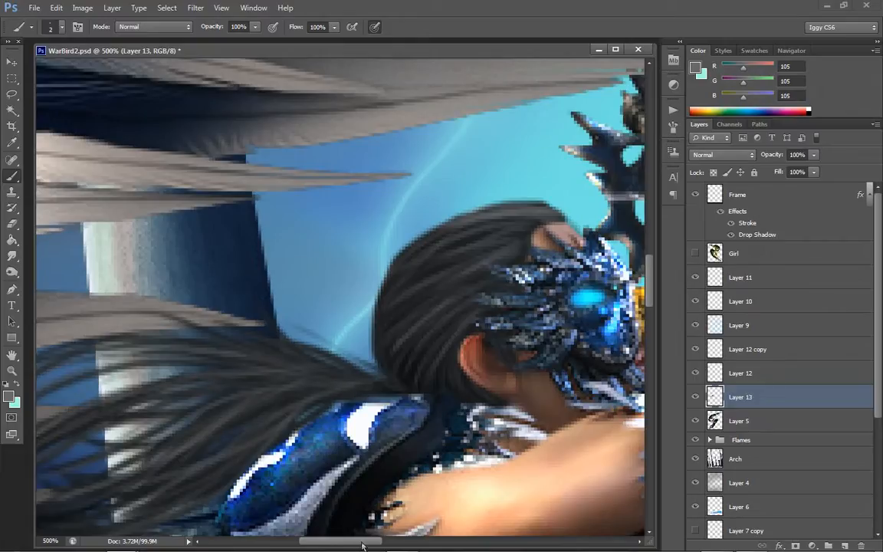
# - Examine the grey hair highlights against the whole composition and again close up around the head and ponytail
pyautogui.moveTo(362, 544); pyautogui.dragTo(340, 545)
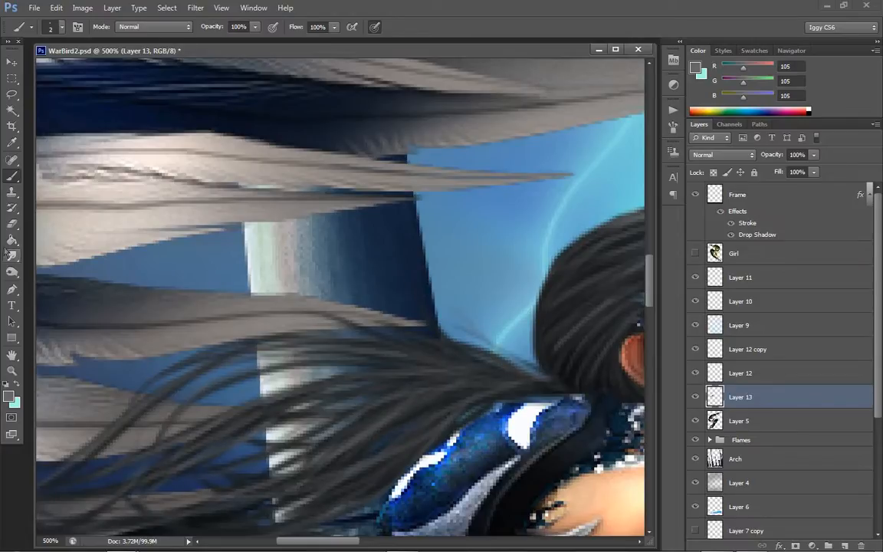
pyautogui.click(12, 370)
pyautogui.rightClick(468, 378)
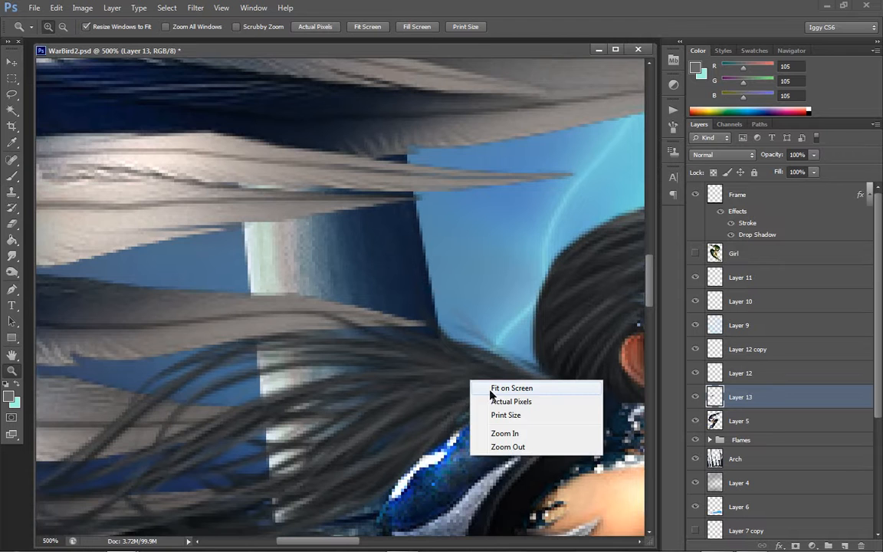
pyautogui.click(495, 388)
pyautogui.click(196, 282)
pyautogui.click(218, 264)
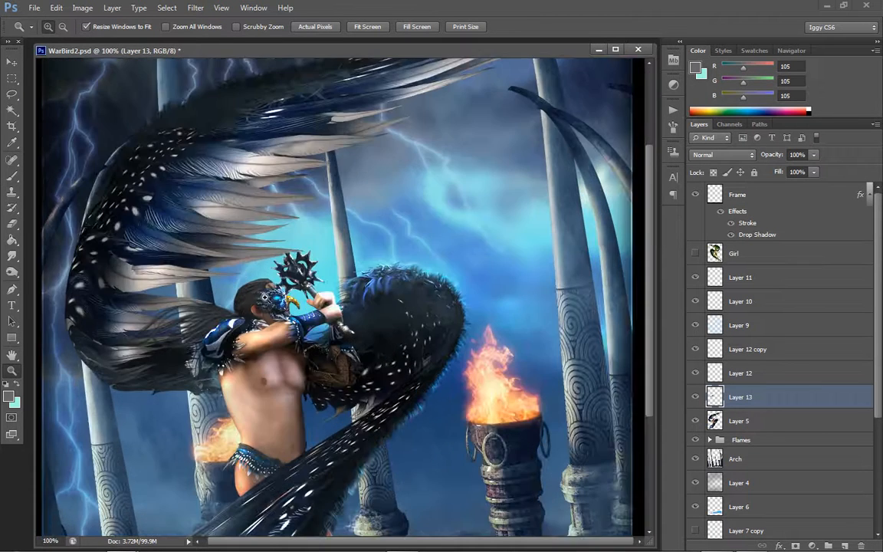
pyautogui.click(245, 268)
pyautogui.click(159, 325)
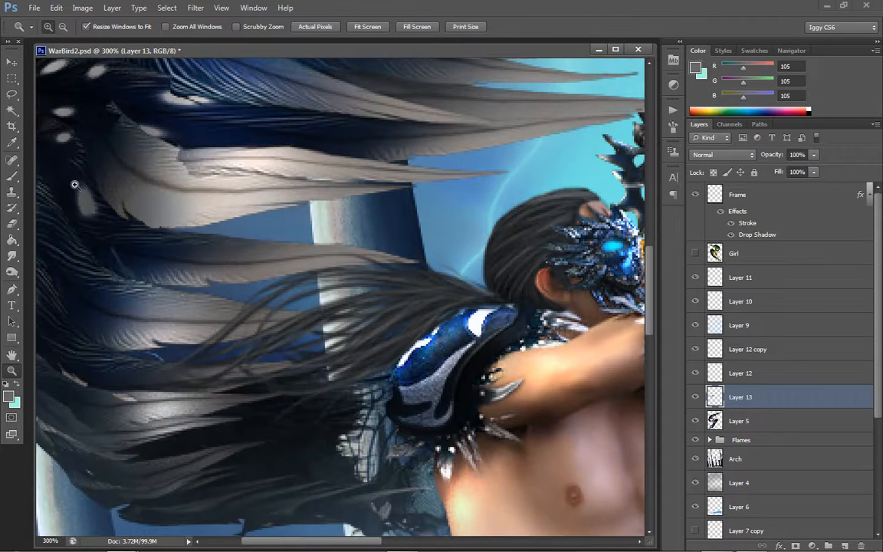
pyautogui.click(11, 176)
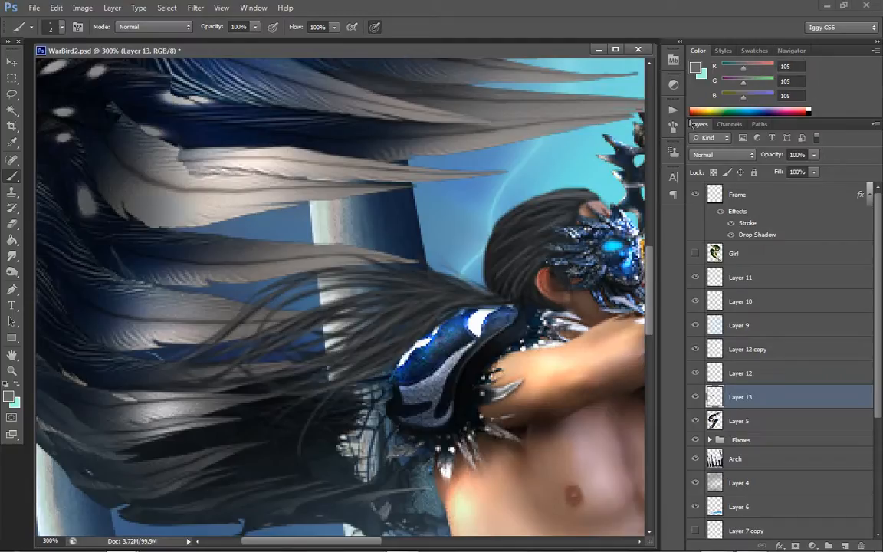
# - Set the foreground colour to a lighter grey, RGB 147, 147, 147 (#939393), and the brush's blending mode to Screen
pyautogui.click(695, 69)
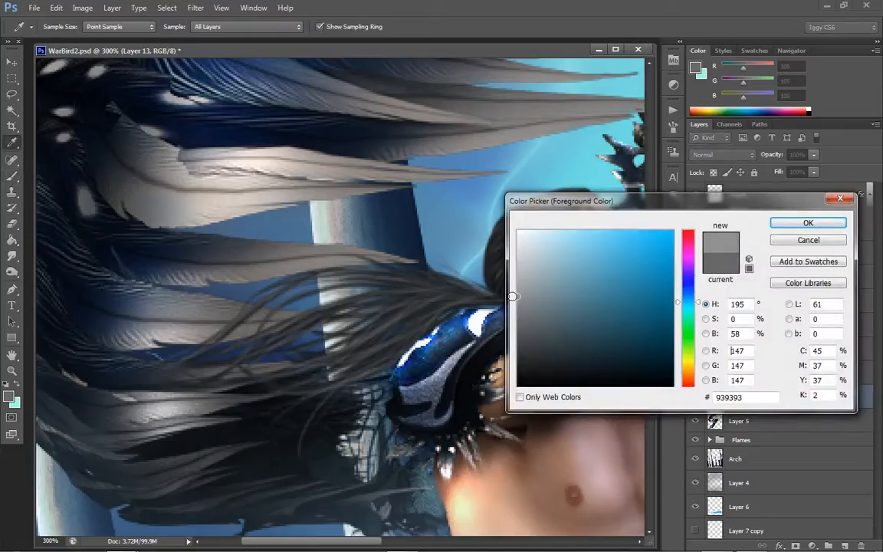
pyautogui.moveTo(508, 294); pyautogui.dragTo(509, 296)
pyautogui.click(805, 224)
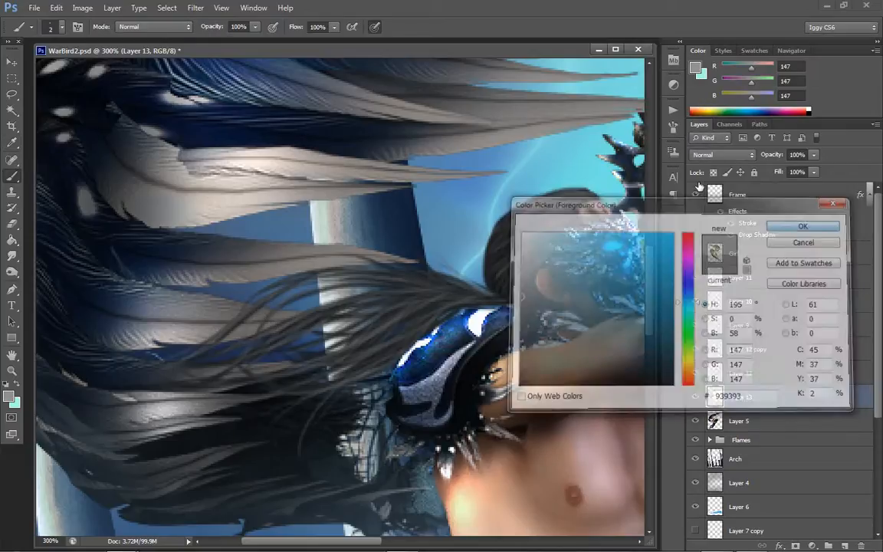
pyautogui.click(151, 28)
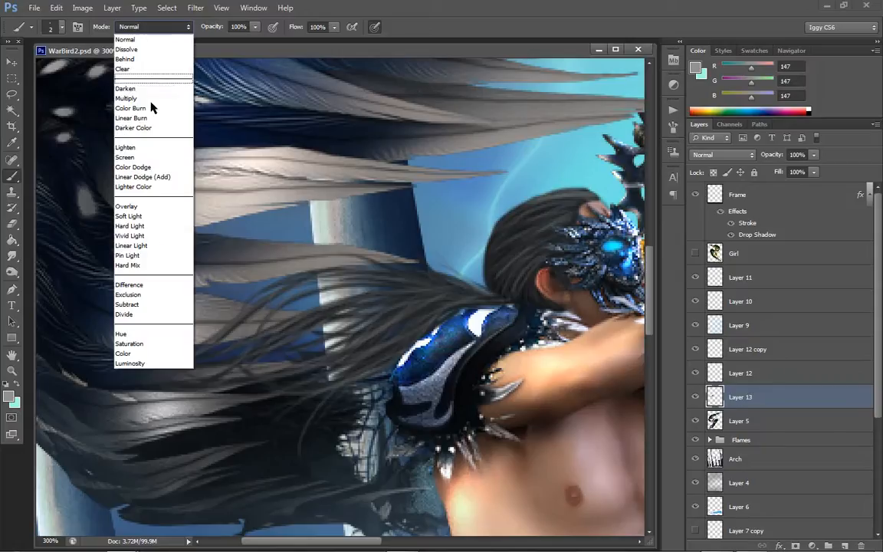
pyautogui.click(148, 153)
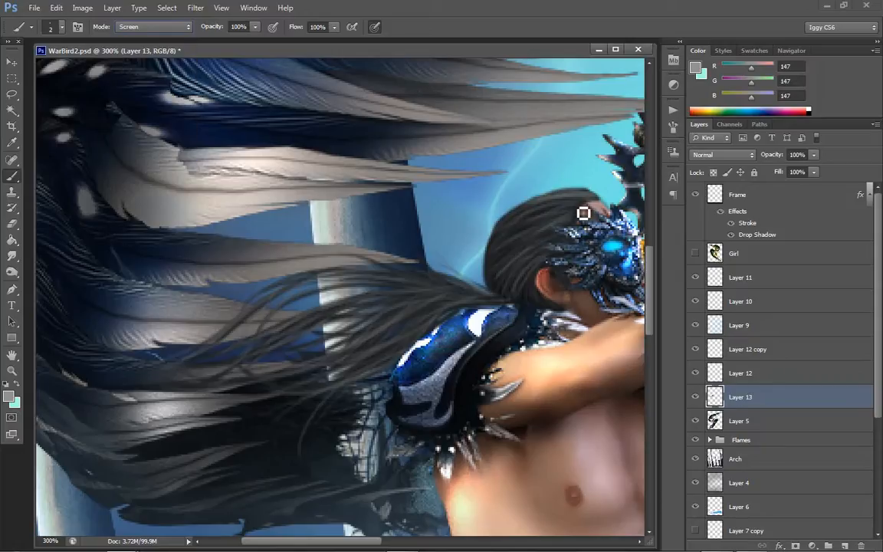
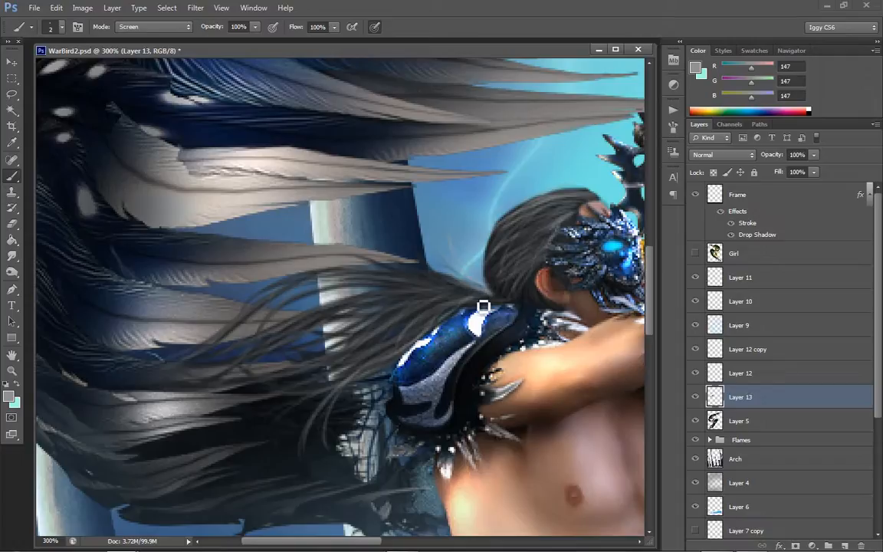
# - Paint fine light-grey strands with the 2 px Screen brush from the ponytail's base along its flow over the wing
pyautogui.moveTo(483, 305); pyautogui.dragTo(341, 343)
pyautogui.moveTo(508, 305); pyautogui.dragTo(392, 310)
pyautogui.moveTo(470, 303); pyautogui.dragTo(360, 348)
pyautogui.moveTo(443, 297); pyautogui.dragTo(335, 349)
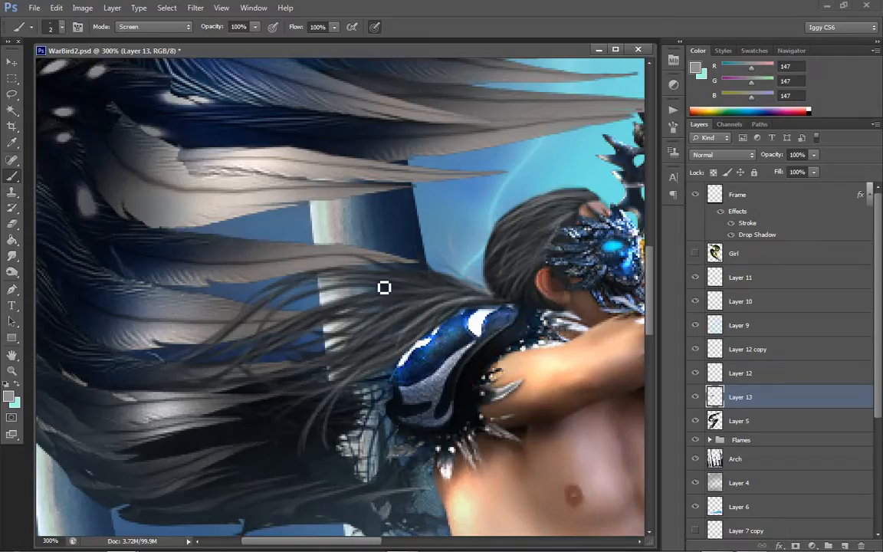
pyautogui.moveTo(428, 296); pyautogui.dragTo(273, 288)
pyautogui.moveTo(383, 276); pyautogui.dragTo(222, 353)
pyautogui.moveTo(354, 283); pyautogui.dragTo(186, 361)
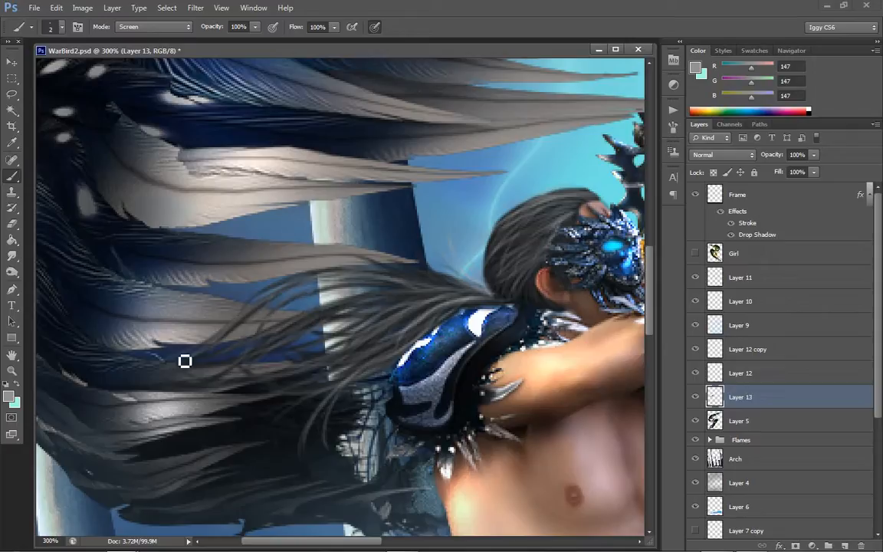
pyautogui.moveTo(430, 297); pyautogui.dragTo(243, 345)
pyautogui.moveTo(410, 297); pyautogui.dragTo(209, 349)
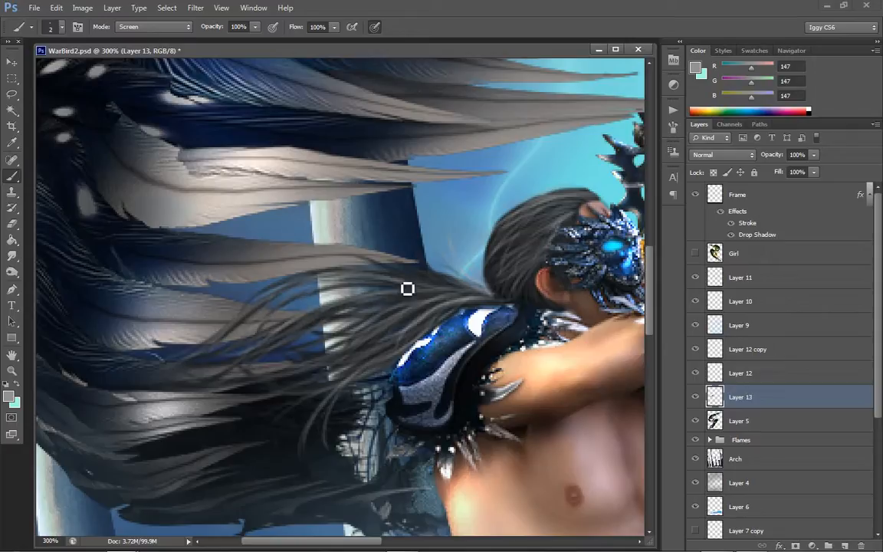
pyautogui.moveTo(459, 302); pyautogui.dragTo(344, 303)
pyautogui.moveTo(492, 300)
pyautogui.mouseDown()
pyautogui.moveTo(336, 290)
pyautogui.moveTo(489, 309)
pyautogui.moveTo(451, 308)
pyautogui.moveTo(372, 385)
pyautogui.moveTo(472, 303)
pyautogui.moveTo(381, 378)
pyautogui.moveTo(471, 362)
pyautogui.moveTo(494, 313)
pyautogui.moveTo(467, 318)
pyautogui.moveTo(484, 360)
pyautogui.moveTo(466, 311)
pyautogui.moveTo(328, 348)
pyautogui.mouseUp()
pyautogui.moveTo(392, 319)
pyautogui.mouseDown()
pyautogui.moveTo(300, 387)
pyautogui.moveTo(282, 384)
pyautogui.mouseUp()
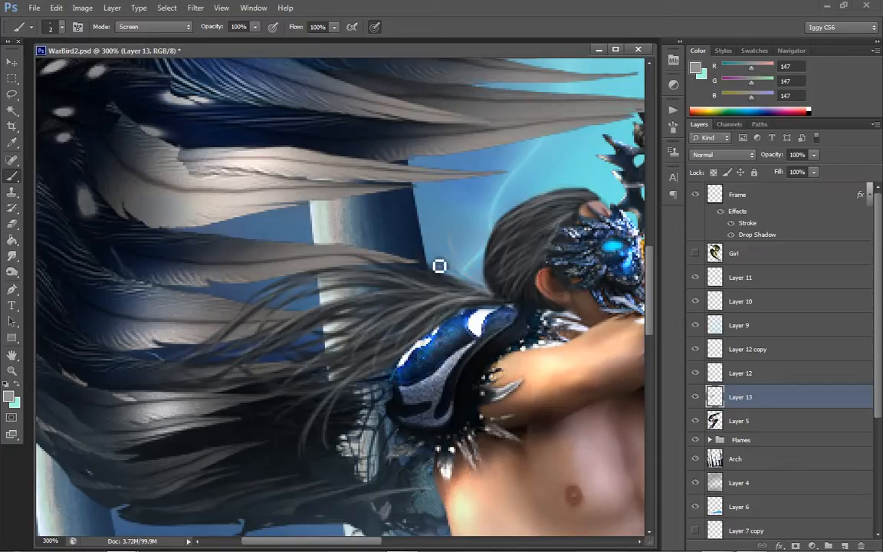
# - Undo the last ponytail strand and paint other fine light strands towards the ponytail's loose tips
pyautogui.hotkey('ctrl', 'z')
pyautogui.moveTo(377, 348); pyautogui.dragTo(292, 354)
pyautogui.hotkey('ctrl', 'z')
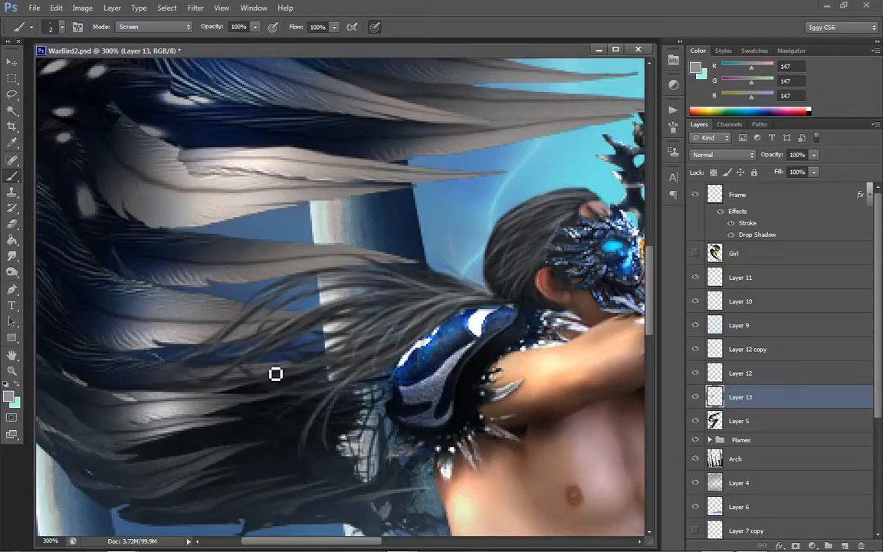
pyautogui.moveTo(294, 320); pyautogui.dragTo(244, 395)
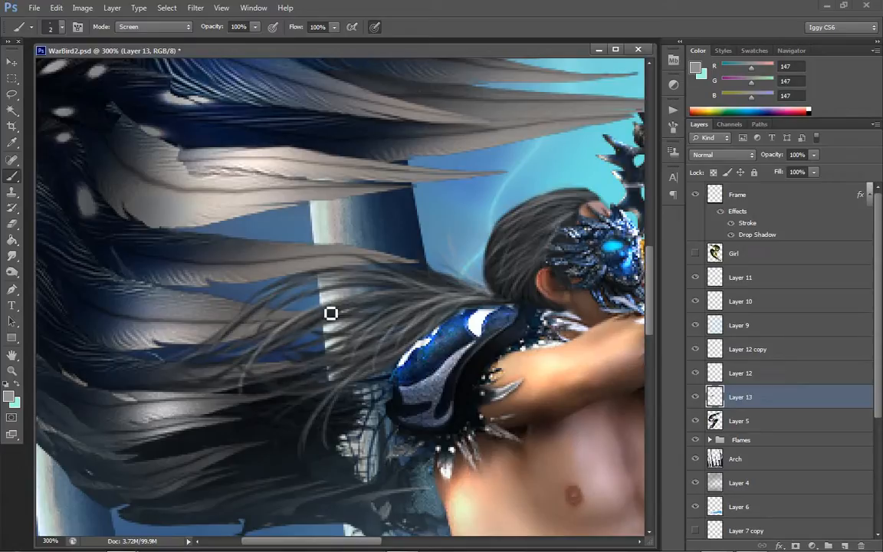
pyautogui.moveTo(268, 334); pyautogui.dragTo(197, 381)
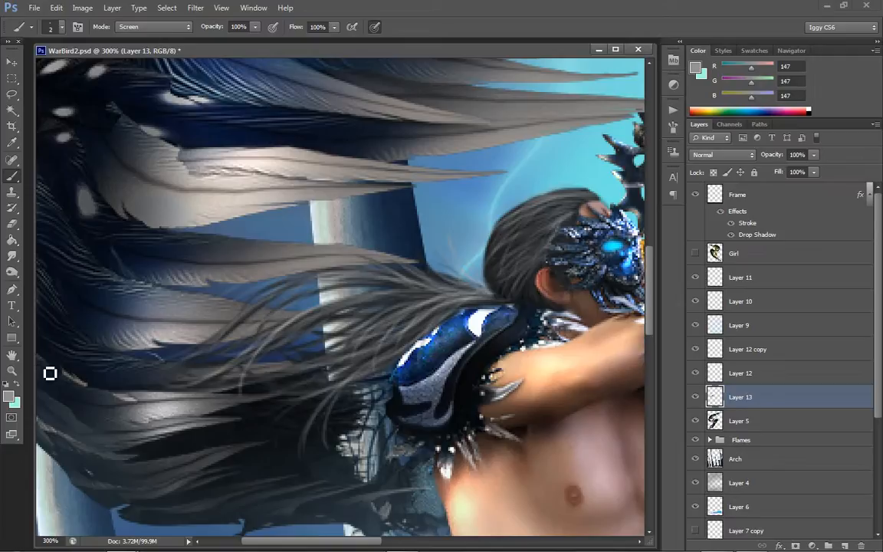
# - Brighten the hair strands on the head and the ponytail's base with a 20 px Dodge tool, range Highlights, exposure 81%
pyautogui.click(11, 355)
pyautogui.click(12, 370)
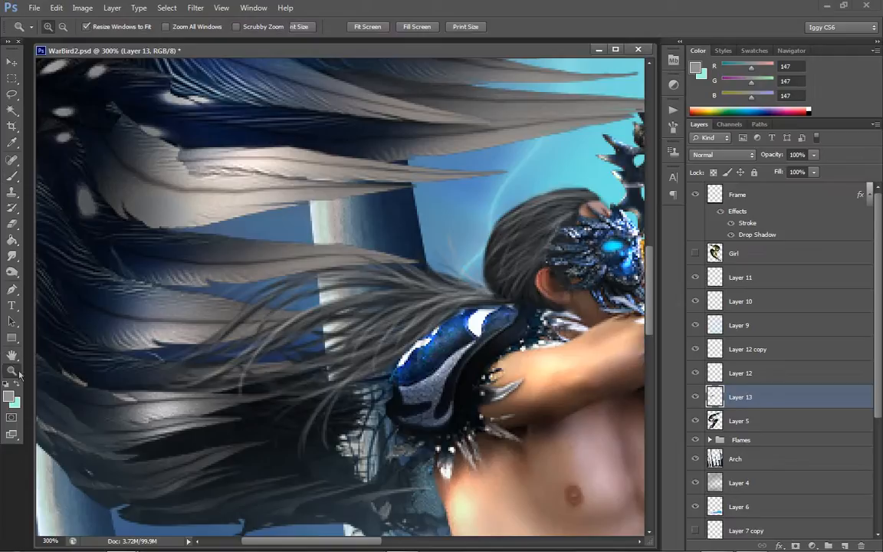
pyautogui.rightClick(452, 270)
pyautogui.click(481, 292)
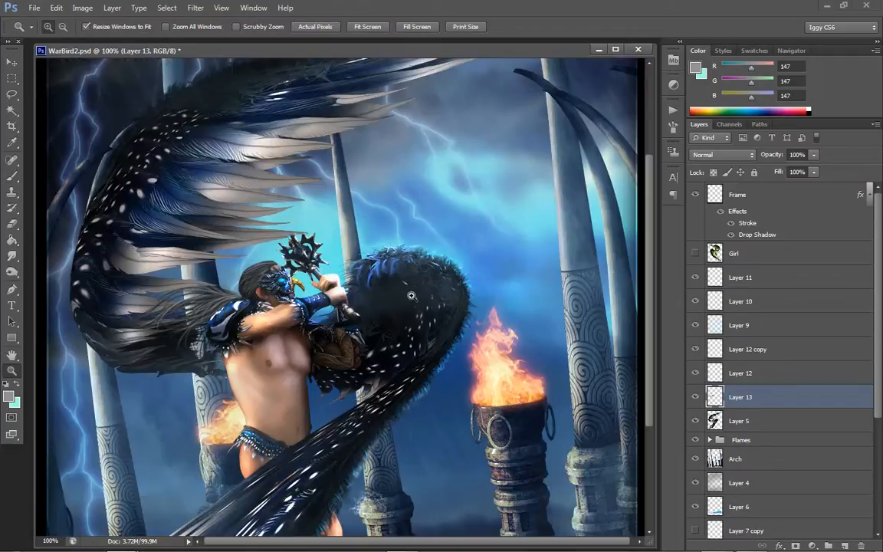
pyautogui.click(331, 262)
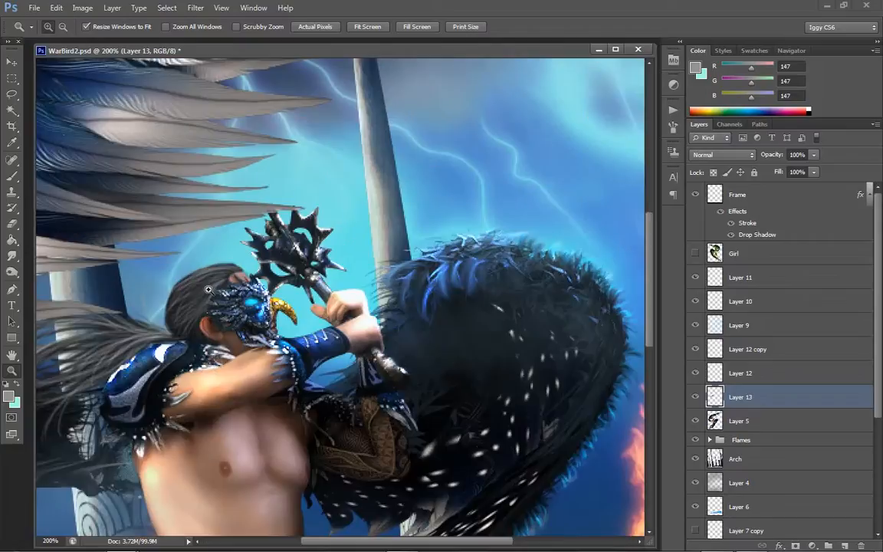
pyautogui.click(208, 289)
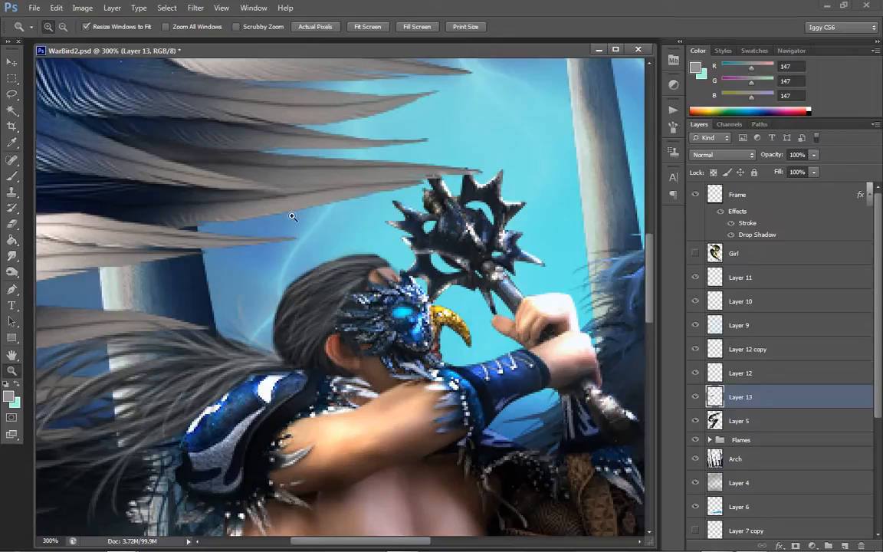
pyautogui.moveTo(11, 271); pyautogui.dragTo(81, 269)
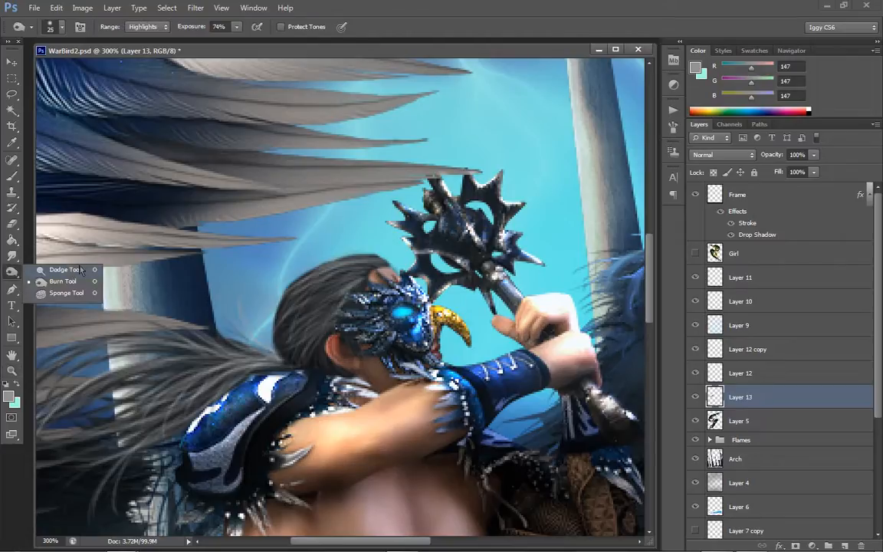
pyautogui.click(69, 269)
pyautogui.moveTo(358, 249)
pyautogui.mouseDown()
pyautogui.moveTo(341, 269)
pyautogui.moveTo(334, 256)
pyautogui.moveTo(300, 282)
pyautogui.moveTo(337, 278)
pyautogui.moveTo(298, 335)
pyautogui.moveTo(303, 318)
pyautogui.moveTo(289, 321)
pyautogui.moveTo(291, 362)
pyautogui.mouseUp()
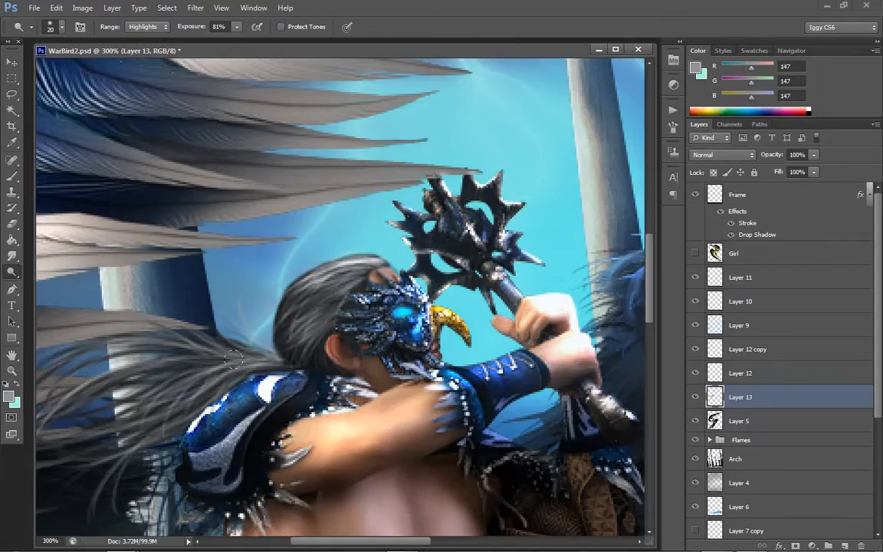
pyautogui.moveTo(233, 358)
pyautogui.mouseDown()
pyautogui.moveTo(212, 374)
pyautogui.moveTo(245, 360)
pyautogui.moveTo(170, 344)
pyautogui.moveTo(149, 352)
pyautogui.moveTo(134, 375)
pyautogui.moveTo(99, 362)
pyautogui.moveTo(112, 341)
pyautogui.moveTo(167, 390)
pyautogui.moveTo(156, 411)
pyautogui.moveTo(158, 394)
pyautogui.moveTo(45, 434)
pyautogui.moveTo(63, 436)
pyautogui.moveTo(51, 367)
pyautogui.moveTo(62, 386)
pyautogui.moveTo(190, 339)
pyautogui.moveTo(220, 349)
pyautogui.moveTo(178, 345)
pyautogui.mouseUp()
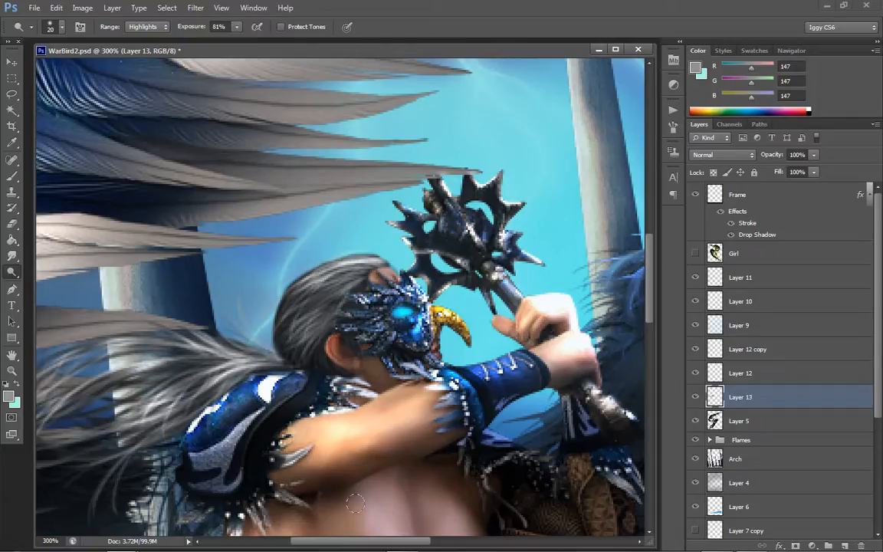
pyautogui.moveTo(288, 352); pyautogui.dragTo(315, 325)
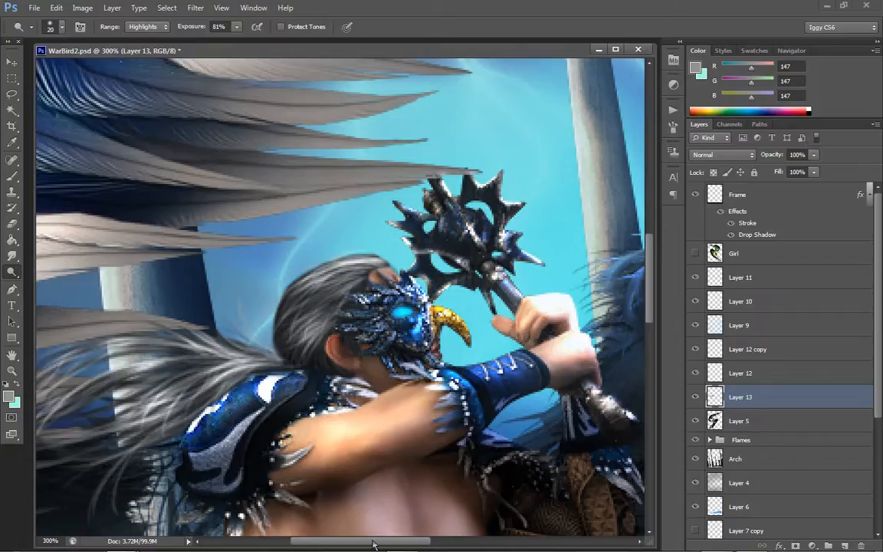
# - Dodge further highlights across the ponytail and the crown and back of the head, reducing the brush to 10 px for the last ponytail strands
pyautogui.moveTo(373, 543); pyautogui.dragTo(350, 543)
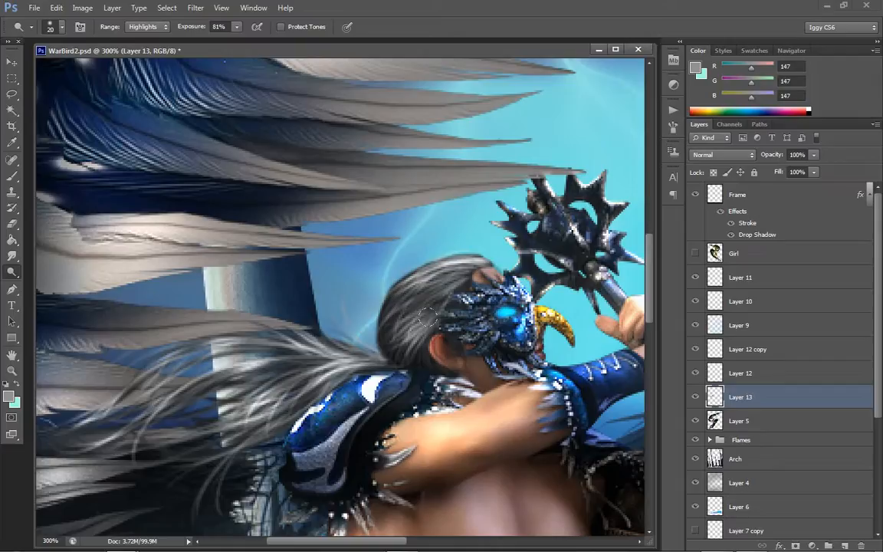
pyautogui.moveTo(300, 358)
pyautogui.mouseDown()
pyautogui.moveTo(360, 350)
pyautogui.moveTo(333, 324)
pyautogui.mouseUp()
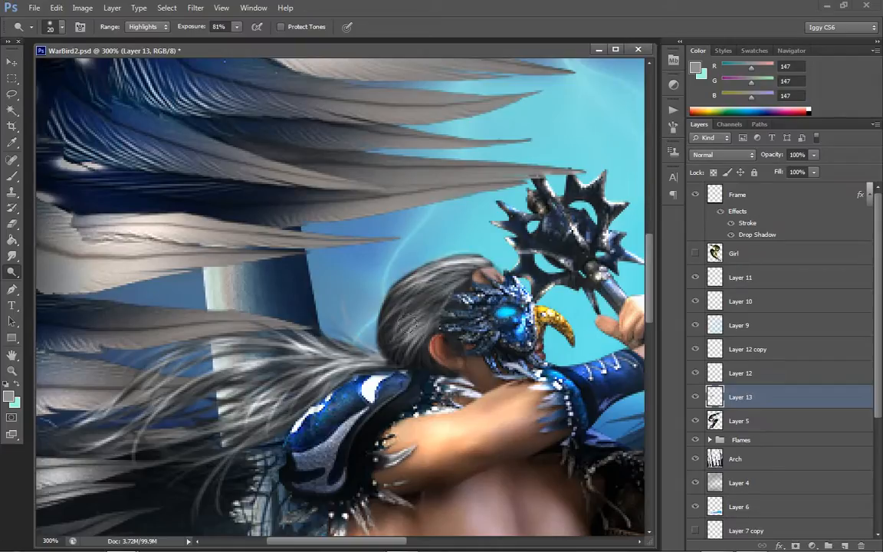
pyautogui.moveTo(412, 326); pyautogui.dragTo(424, 311)
pyautogui.moveTo(465, 268); pyautogui.dragTo(434, 294)
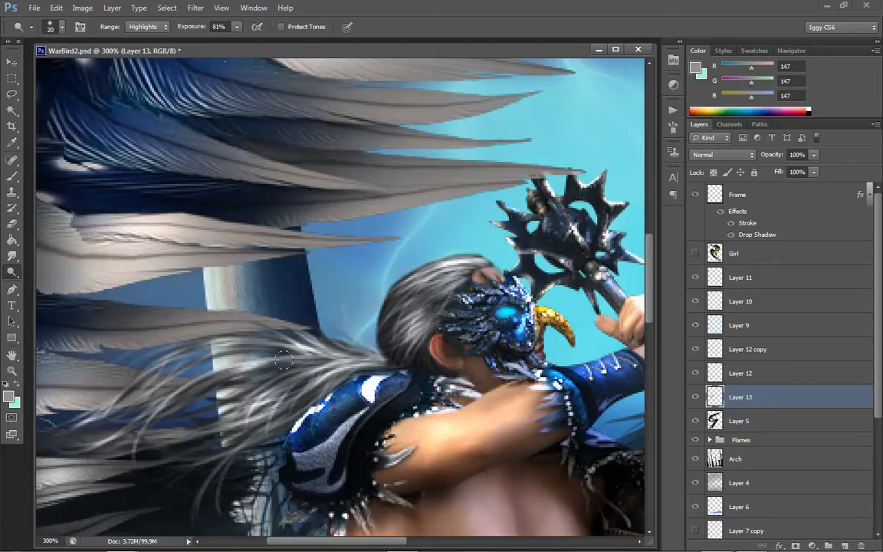
pyautogui.moveTo(166, 358); pyautogui.dragTo(208, 341)
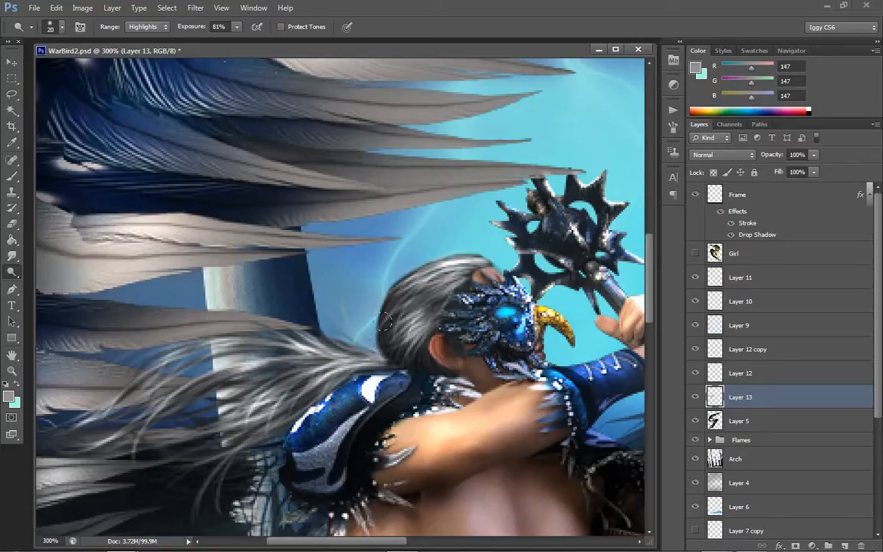
pyautogui.moveTo(384, 322); pyautogui.dragTo(347, 291)
pyautogui.moveTo(450, 283); pyautogui.dragTo(471, 261)
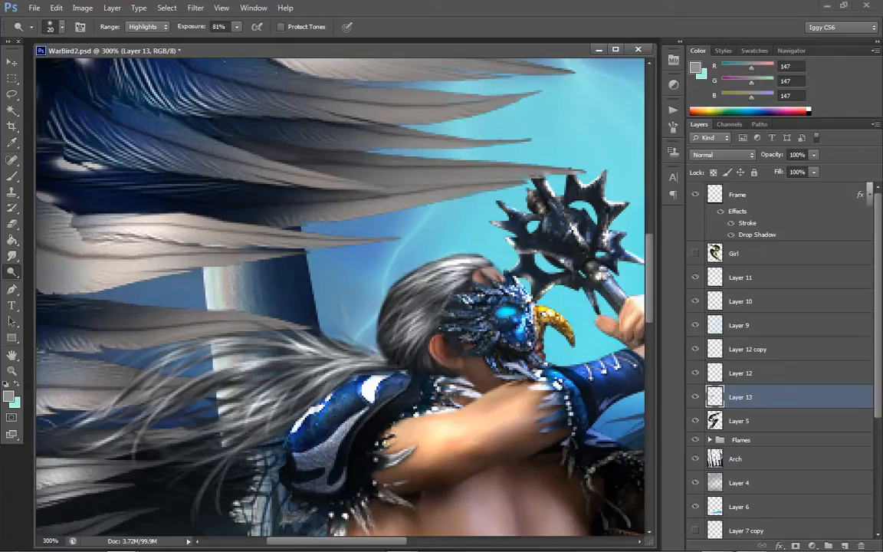
pyautogui.moveTo(406, 305); pyautogui.dragTo(433, 289)
pyautogui.press('[')
pyautogui.moveTo(213, 393)
pyautogui.mouseDown()
pyautogui.moveTo(204, 394)
pyautogui.moveTo(225, 383)
pyautogui.mouseUp()
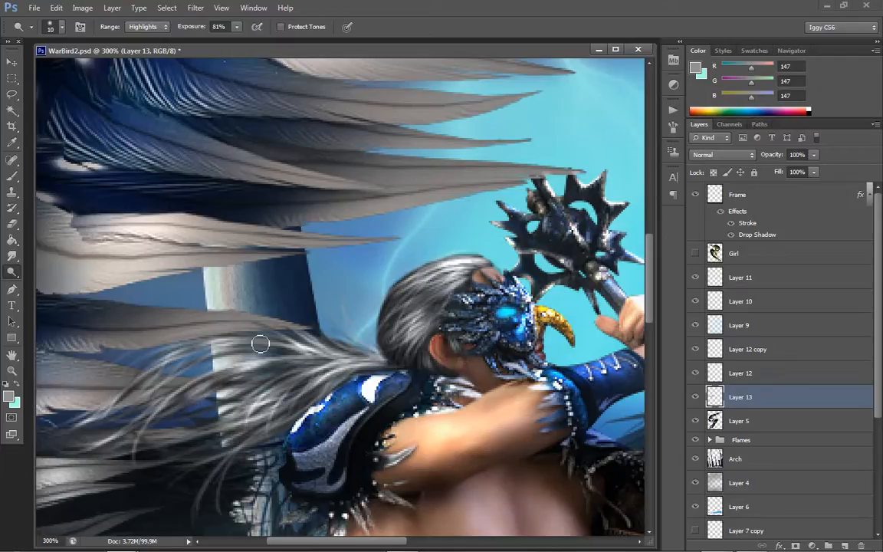
# - Darken the ponytail from its base along the underside by the shoulder armour with a 25 px Burn tool, range Highlights, exposure 74%
pyautogui.rightClick(20, 276)
pyautogui.click(62, 259)
pyautogui.moveTo(379, 366)
pyautogui.mouseDown()
pyautogui.moveTo(320, 392)
pyautogui.moveTo(262, 437)
pyautogui.mouseUp()
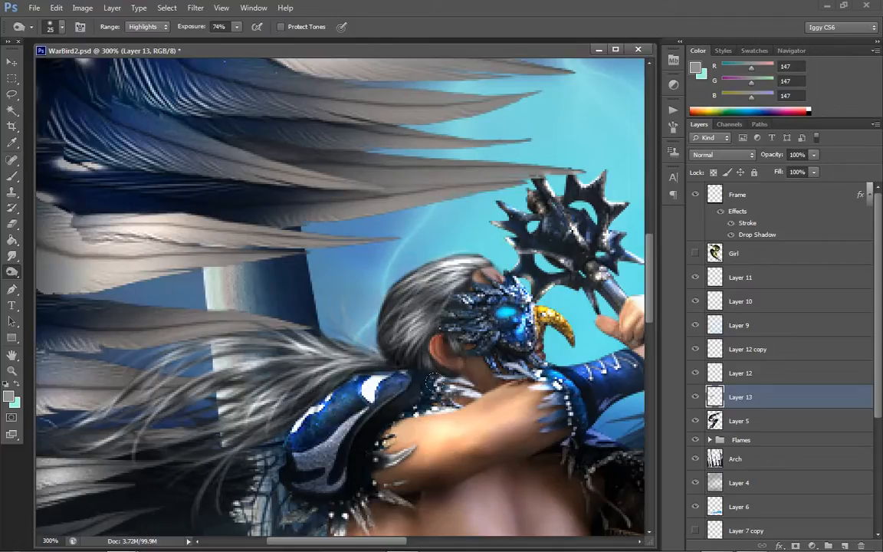
# - Burn the highlights of the ponytail above the shoulder armour and of the hair on the crown with the 25 px brush
pyautogui.moveTo(360, 356); pyautogui.dragTo(302, 388)
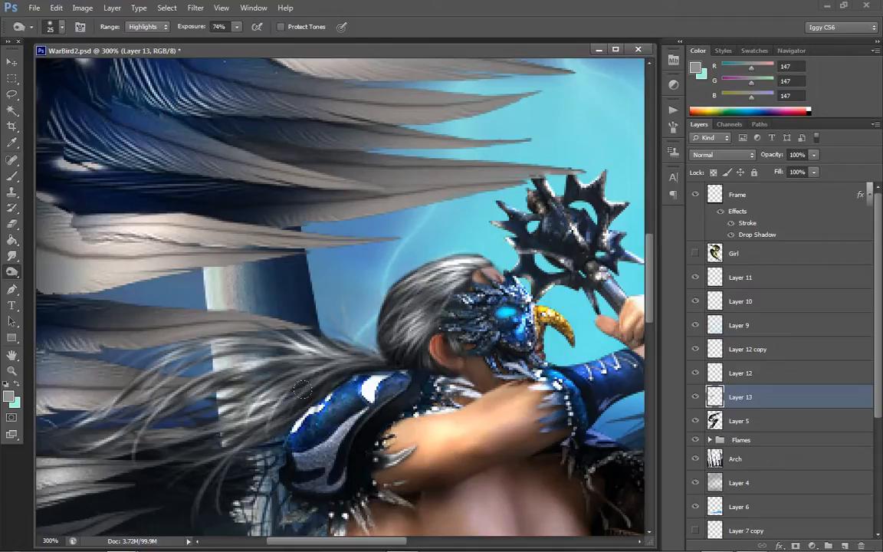
pyautogui.moveTo(465, 274)
pyautogui.mouseDown()
pyautogui.moveTo(392, 287)
pyautogui.moveTo(381, 299)
pyautogui.mouseUp()
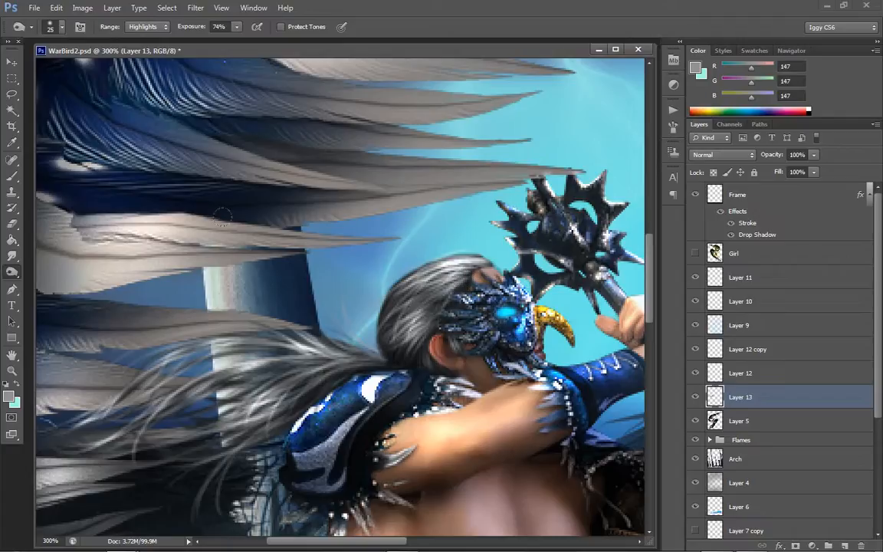
# - Burn the midtones of the head hair and the whole ponytail down to its loose tips with a 25 px brush, exposure 74%
pyautogui.click(80, 26)
pyautogui.click(142, 26)
pyautogui.click(144, 46)
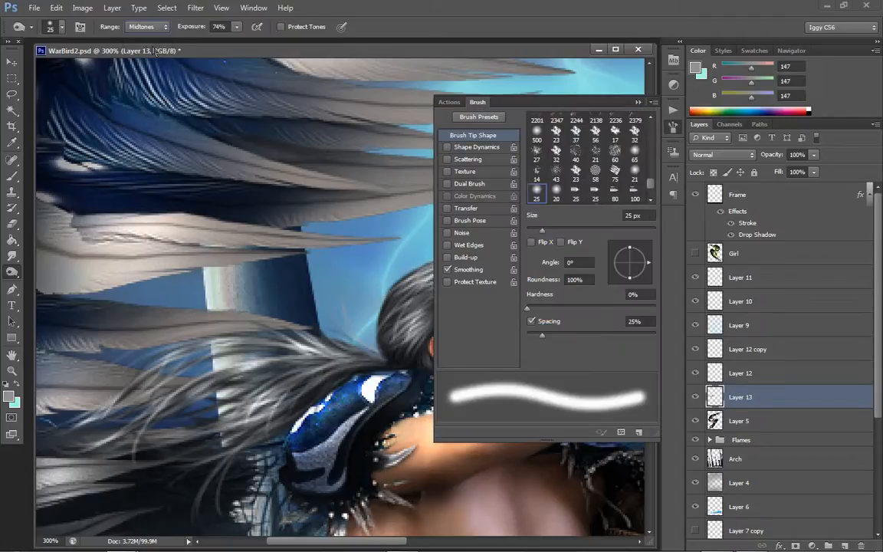
pyautogui.click(635, 102)
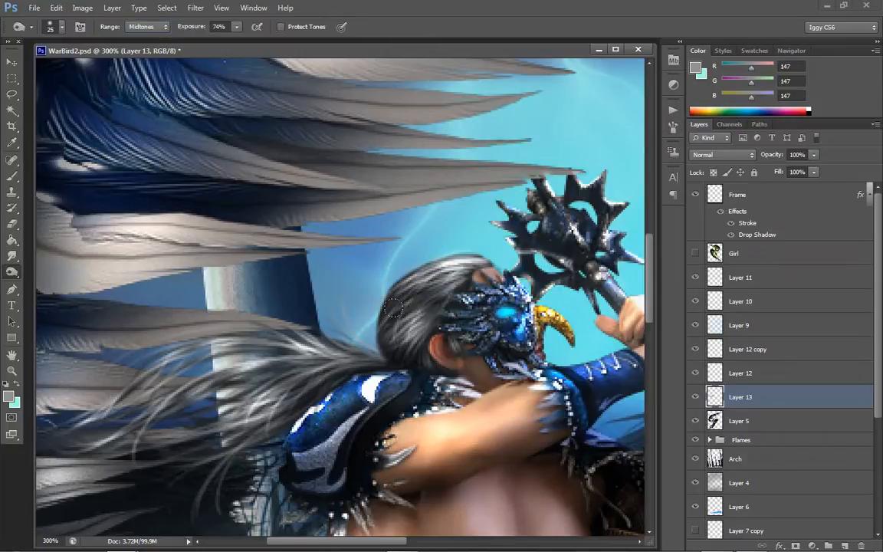
pyautogui.moveTo(444, 254); pyautogui.dragTo(468, 264)
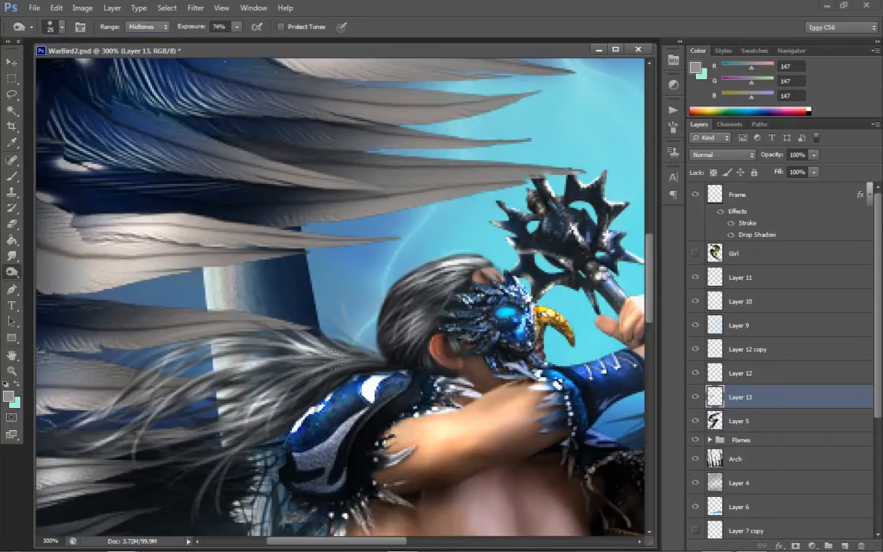
pyautogui.moveTo(332, 360); pyautogui.dragTo(207, 429)
pyautogui.moveTo(256, 345)
pyautogui.mouseDown()
pyautogui.moveTo(192, 354)
pyautogui.moveTo(163, 394)
pyautogui.mouseUp()
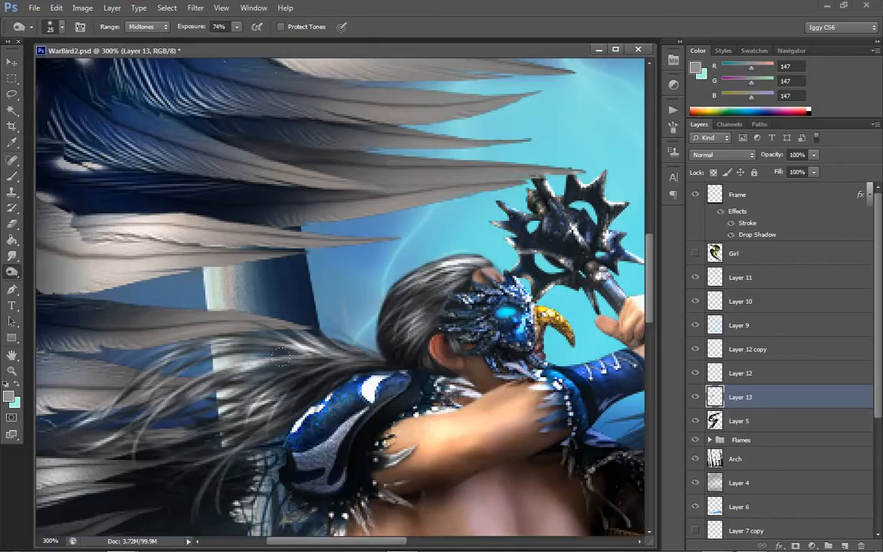
pyautogui.moveTo(280, 353)
pyautogui.mouseDown()
pyautogui.moveTo(138, 330)
pyautogui.moveTo(58, 425)
pyautogui.mouseUp()
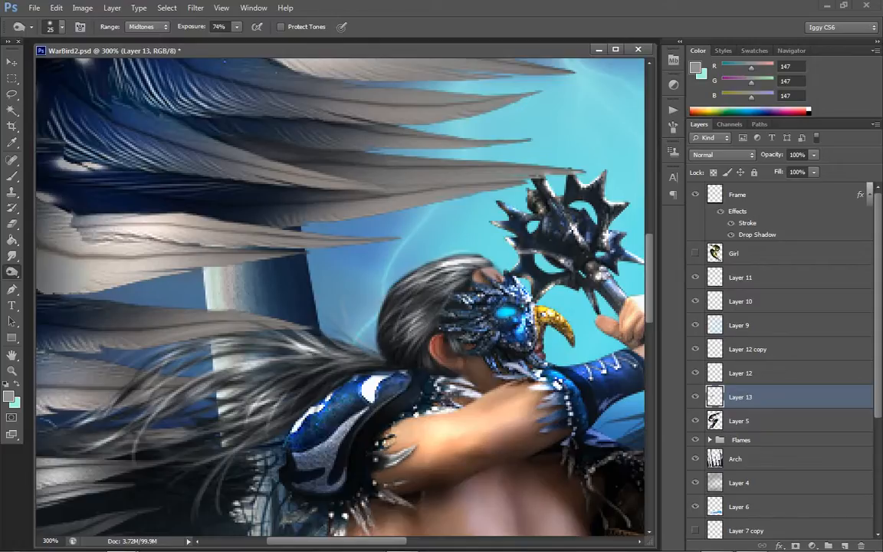
pyautogui.moveTo(157, 439); pyautogui.dragTo(187, 452)
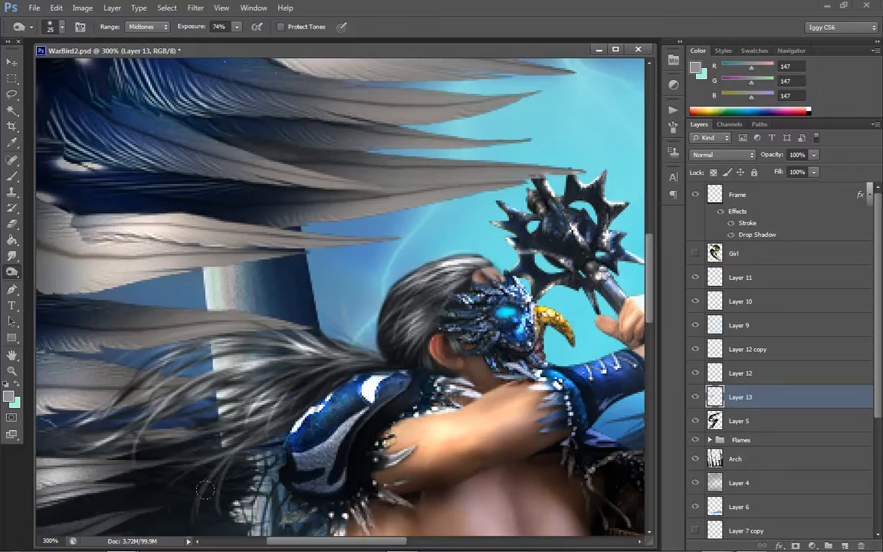
pyautogui.moveTo(206, 491); pyautogui.dragTo(218, 462)
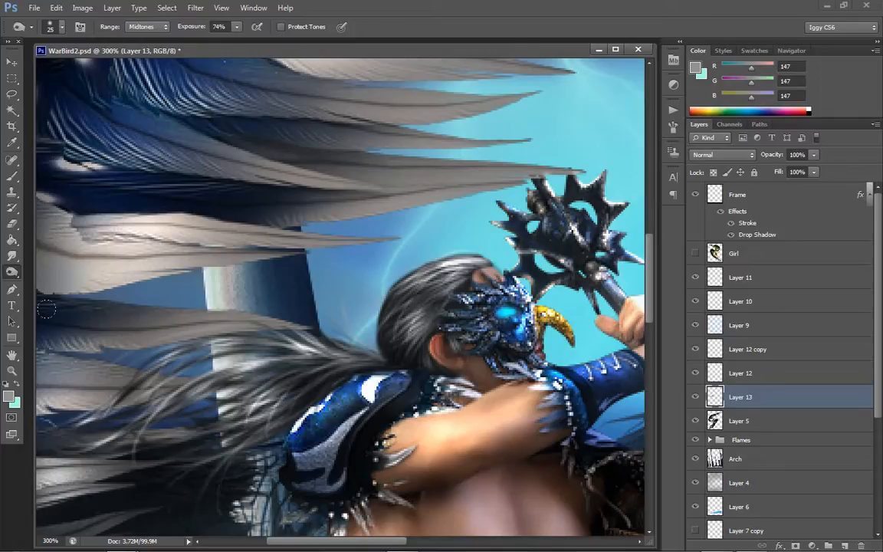
# - Dodge the fine wisps behind the head, range Highlights, exposure 81%, and enlarge the brush from 10 px to 30 px
pyautogui.rightClick(11, 272)
pyautogui.click(54, 244)
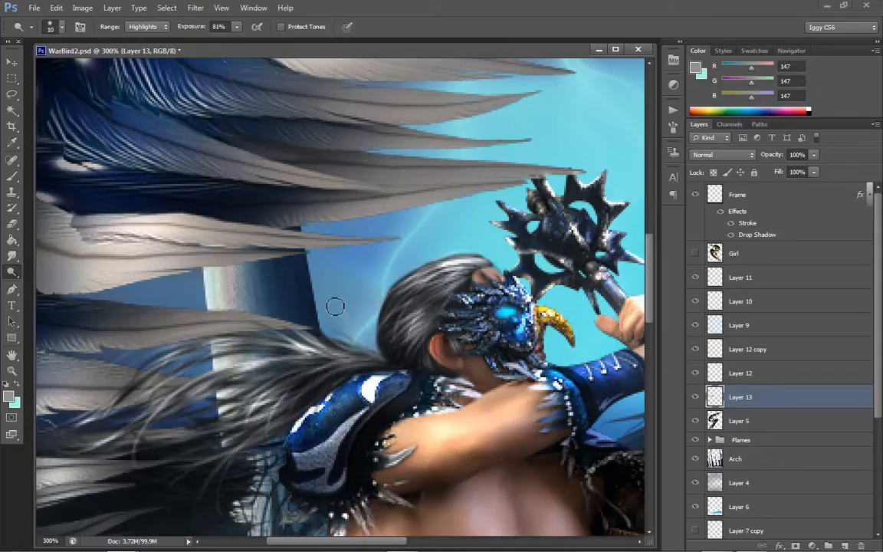
pyautogui.moveTo(335, 306)
pyautogui.mouseDown()
pyautogui.moveTo(357, 351)
pyautogui.moveTo(301, 303)
pyautogui.mouseUp()
pyautogui.press(']')
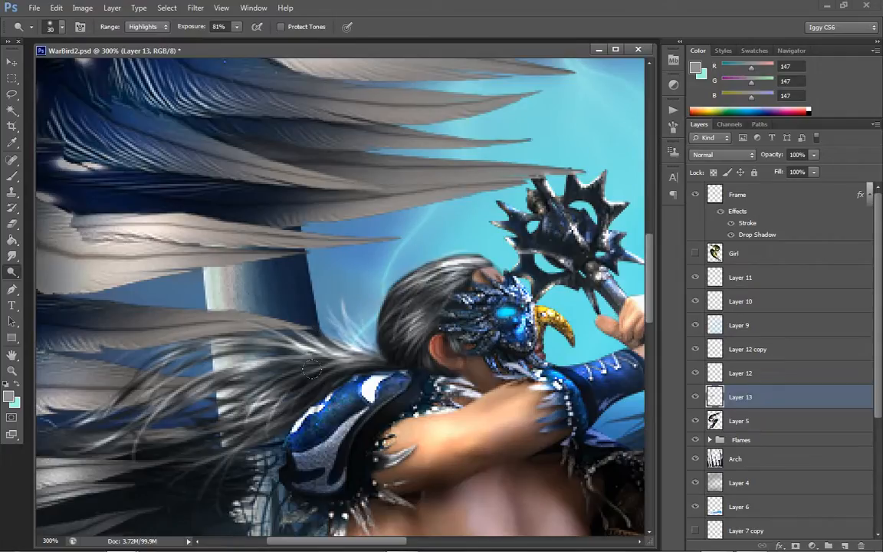
# - Dodge the ponytail with the 30 px brush, undo the last strokes, and brighten the wisps along its upper edge
pyautogui.moveTo(312, 369)
pyautogui.mouseDown()
pyautogui.moveTo(253, 377)
pyautogui.moveTo(388, 325)
pyautogui.mouseUp()
pyautogui.moveTo(327, 292)
pyautogui.mouseDown()
pyautogui.moveTo(356, 300)
pyautogui.moveTo(364, 253)
pyautogui.moveTo(348, 287)
pyautogui.moveTo(437, 234)
pyautogui.mouseUp()
pyautogui.hotkey('ctrl', 'alt', 'z')
pyautogui.hotkey('ctrl', 'alt', 'z')
pyautogui.hotkey('ctrl', 'alt', 'z')
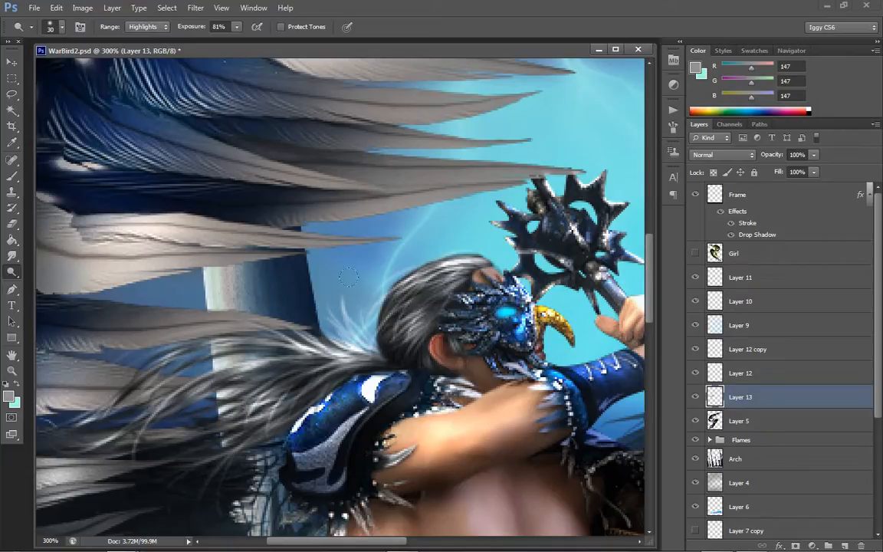
pyautogui.moveTo(305, 260); pyautogui.dragTo(272, 307)
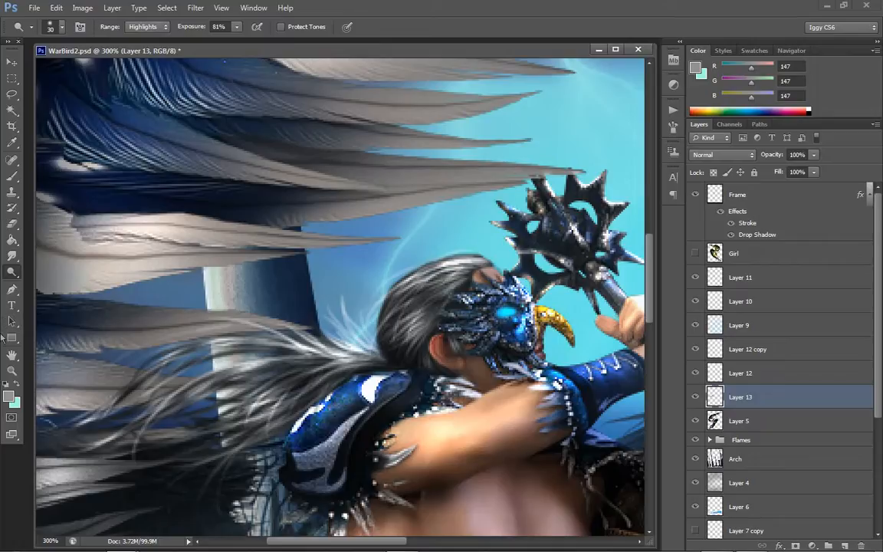
# - Try tinting the hair on Layer 13 golden brown with Color Balance midtone levels of +62, 0, -66
pyautogui.click(12, 370)
pyautogui.rightClick(370, 272)
pyautogui.click(414, 279)
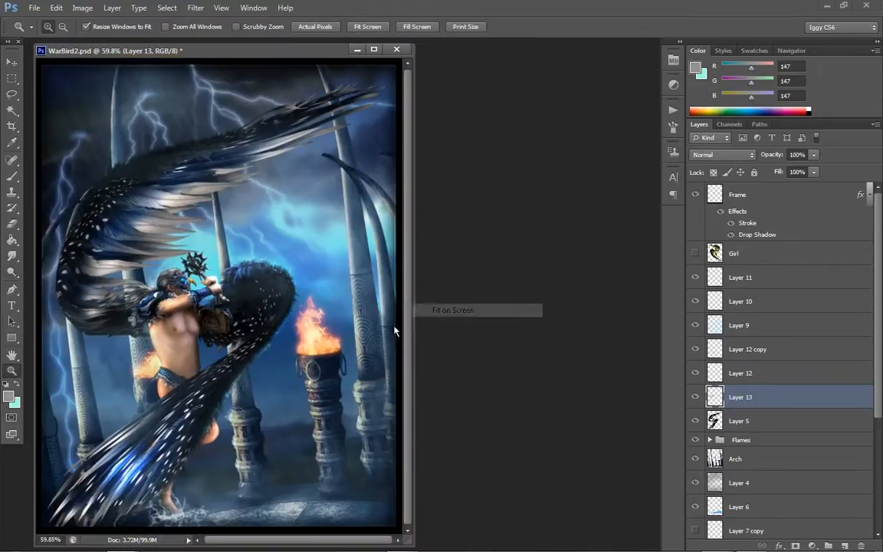
pyautogui.click(259, 323)
pyautogui.click(318, 243)
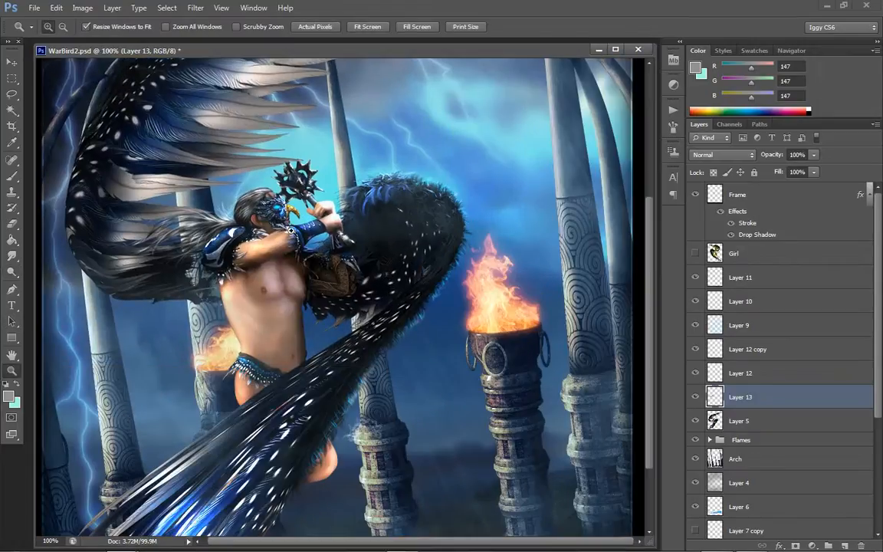
pyautogui.click(292, 228)
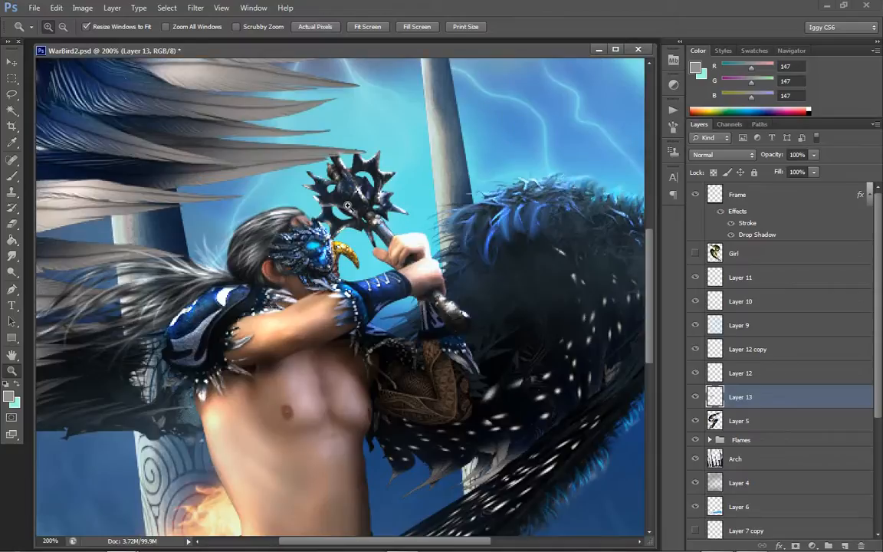
pyautogui.click(82, 7)
pyautogui.moveTo(199, 42)
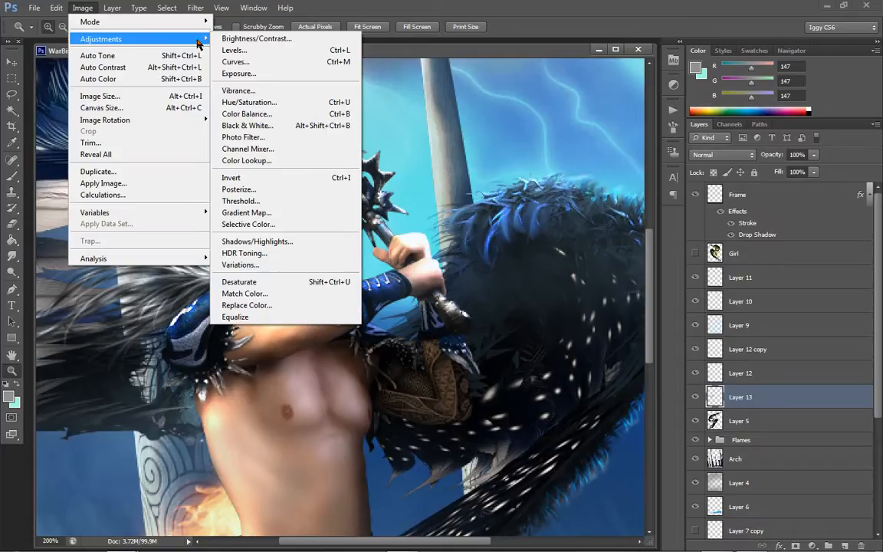
pyautogui.click(239, 115)
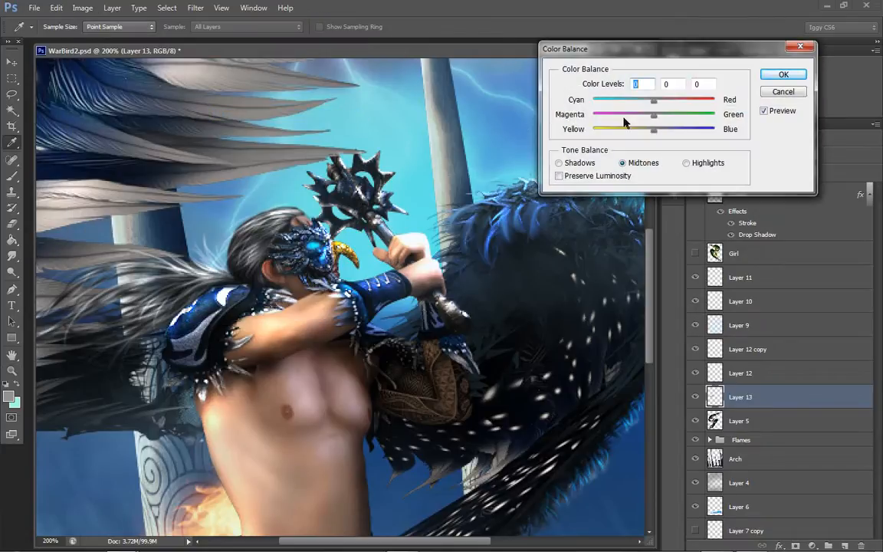
pyautogui.moveTo(677, 101); pyautogui.dragTo(692, 100)
pyautogui.moveTo(653, 129); pyautogui.dragTo(614, 131)
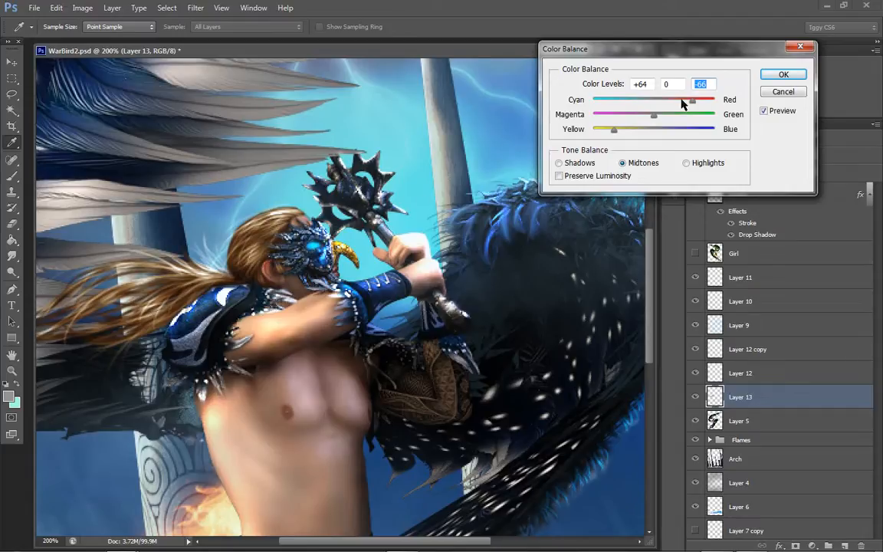
pyautogui.moveTo(681, 100)
pyautogui.mouseDown()
pyautogui.moveTo(673, 100)
pyautogui.moveTo(697, 102)
pyautogui.mouseUp()
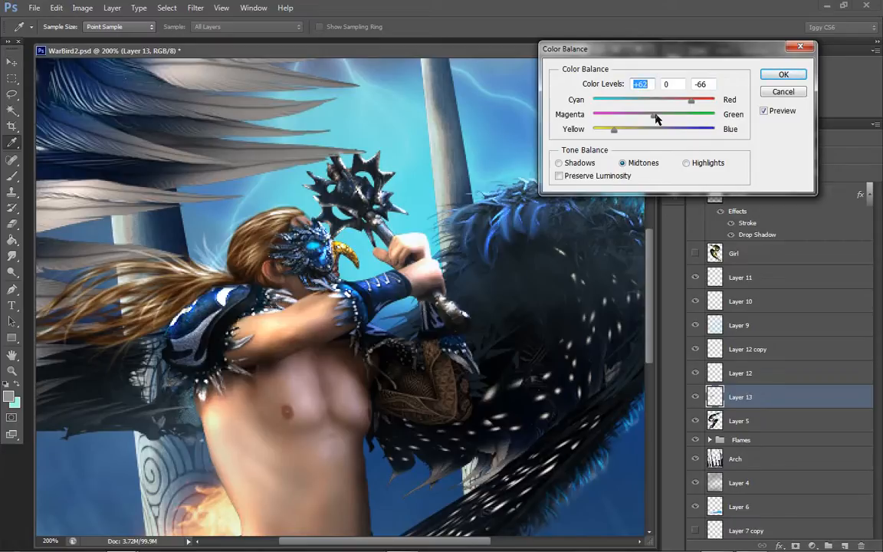
# - Try green, violet-grey and teal hair tints in Color Balance, ending at midtone levels -56, +70, +72, and cancel the adjustment
pyautogui.moveTo(655, 116); pyautogui.dragTo(679, 115)
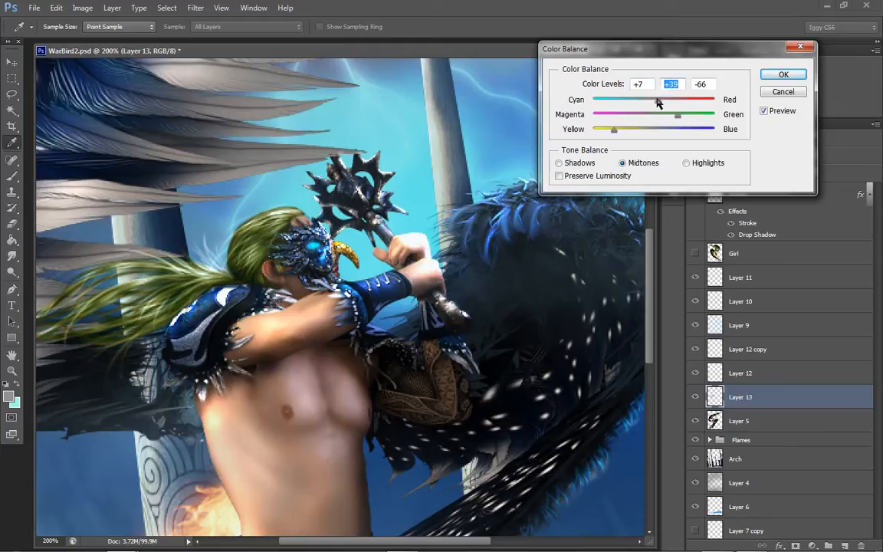
pyautogui.moveTo(655, 102); pyautogui.dragTo(678, 100)
pyautogui.moveTo(613, 129); pyautogui.dragTo(700, 132)
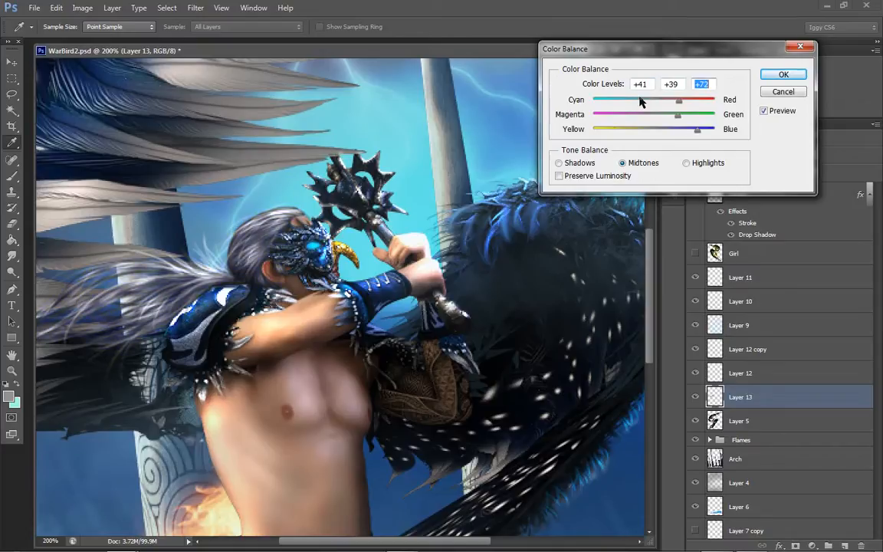
pyautogui.moveTo(679, 101); pyautogui.dragTo(620, 102)
pyautogui.moveTo(698, 119); pyautogui.dragTo(697, 117)
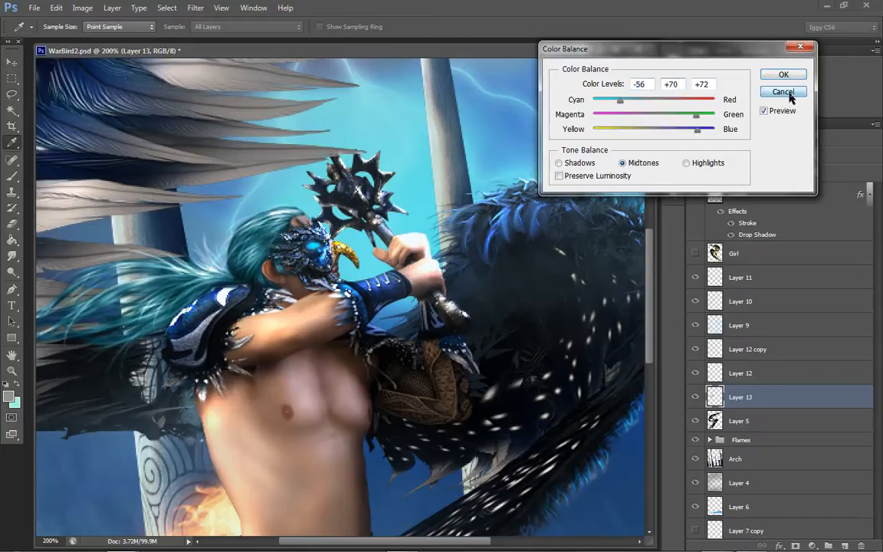
pyautogui.click(785, 92)
# - Lighten the hair on Layer 13 with a Brightness/Contrast adjustment, brightness 150 and contrast 0
pyautogui.press('z')
pyautogui.rightClick(332, 218)
pyautogui.click(345, 230)
pyautogui.click(162, 208)
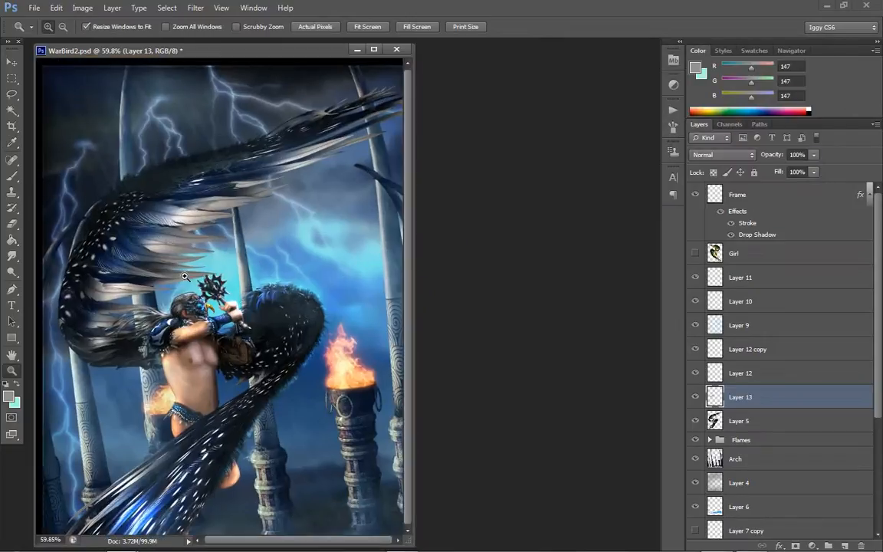
pyautogui.click(170, 264)
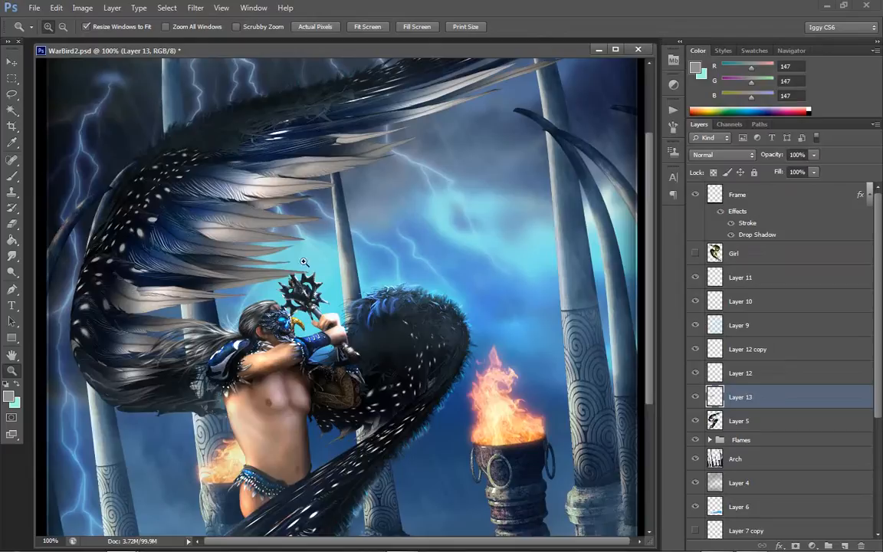
pyautogui.click(83, 8)
pyautogui.moveTo(96, 38)
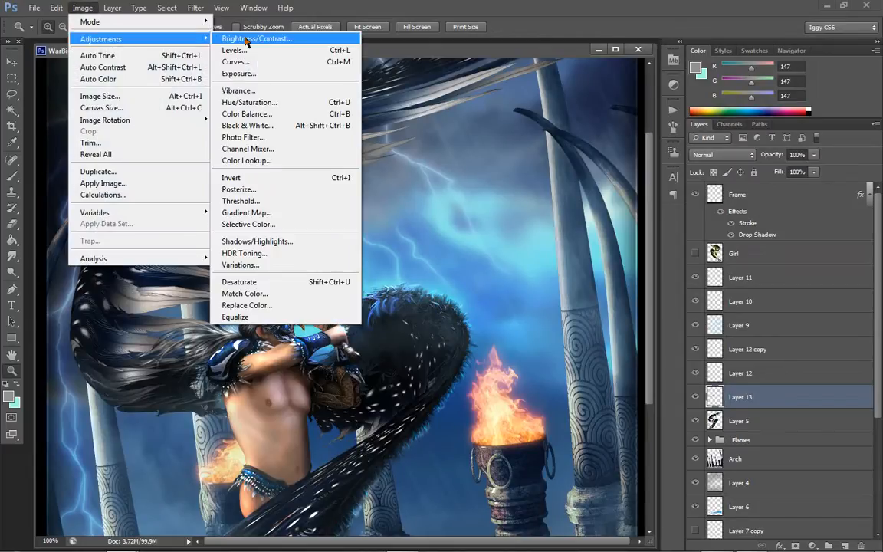
pyautogui.click(247, 40)
pyautogui.moveTo(706, 251); pyautogui.dragTo(778, 254)
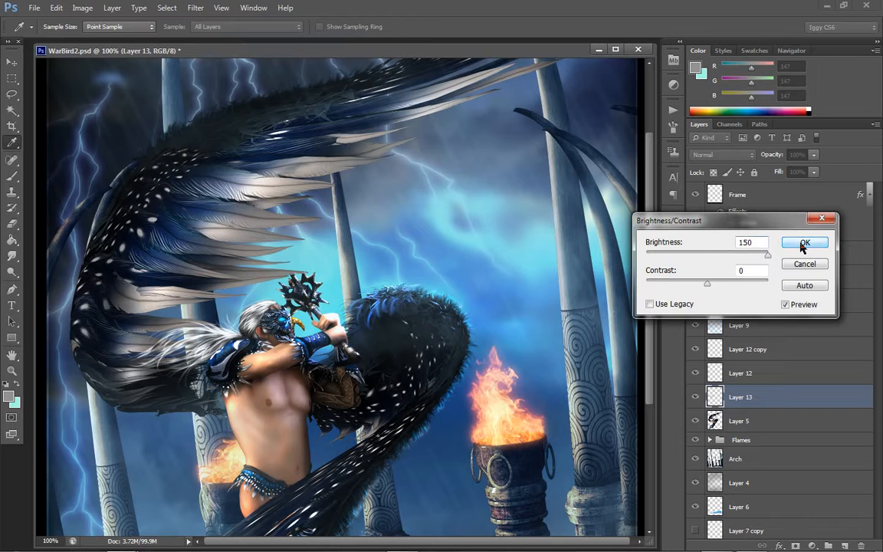
pyautogui.click(804, 242)
# - Duplicate the brightened hair layer, Layer 13, within WarBird2.psd
pyautogui.press('z')
pyautogui.rightClick(274, 317)
pyautogui.click(305, 326)
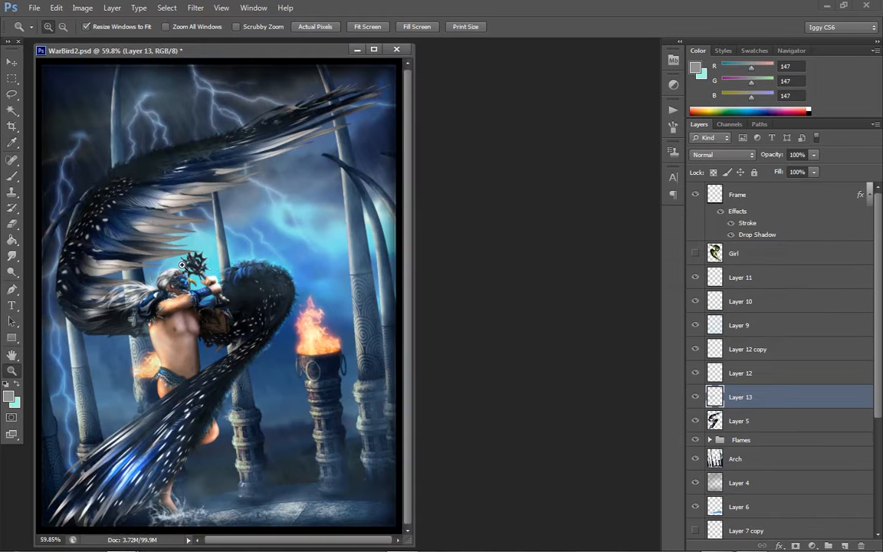
pyautogui.click(216, 310)
pyautogui.click(215, 309)
pyautogui.click(344, 254)
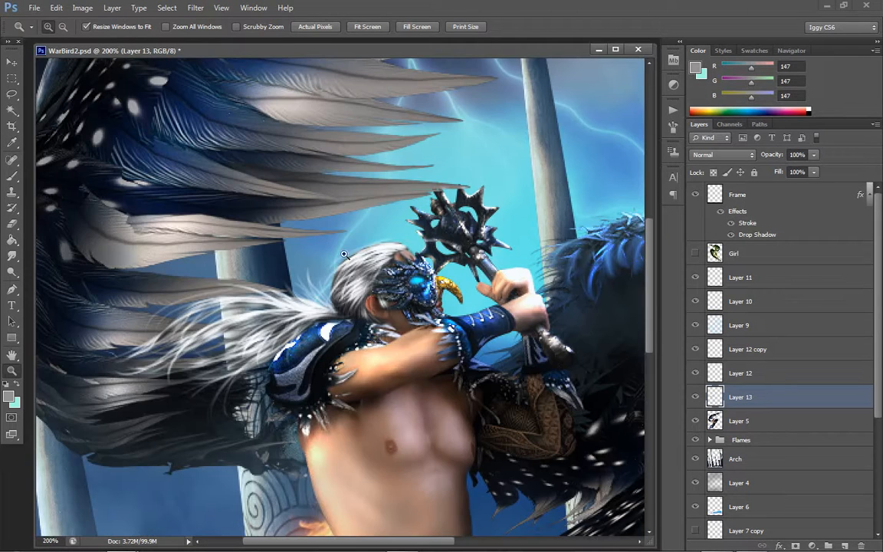
pyautogui.rightClick(761, 393)
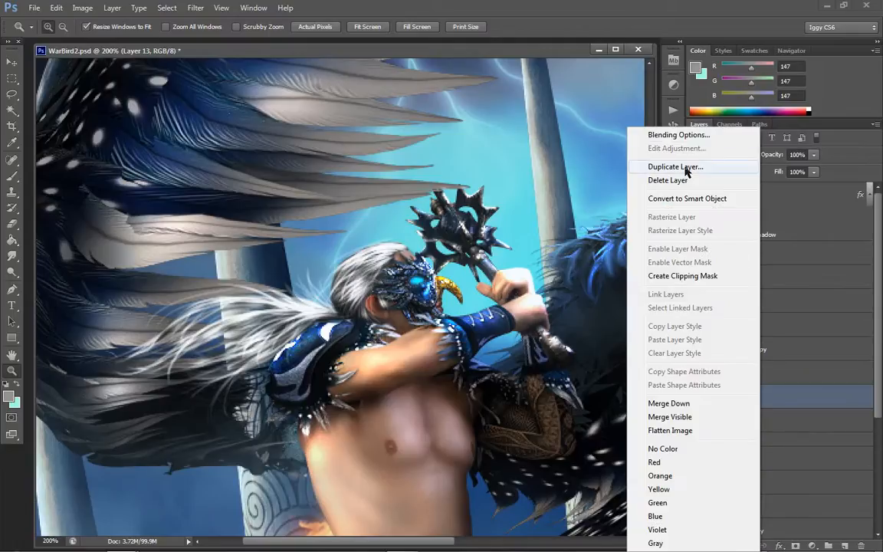
pyautogui.click(691, 168)
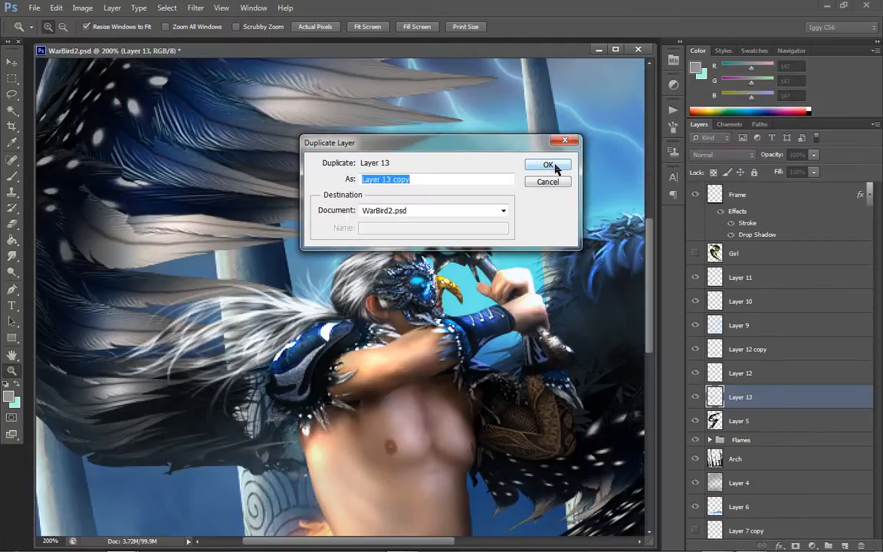
pyautogui.click(549, 164)
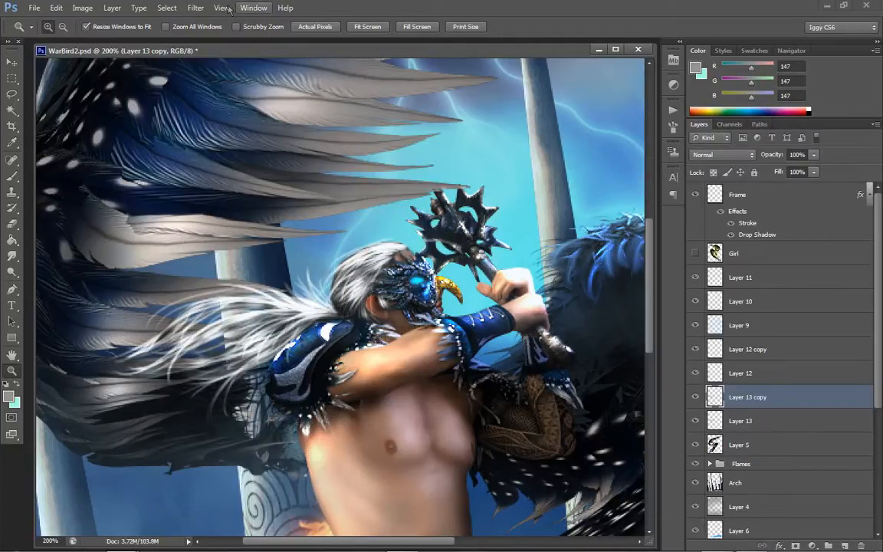
# - Soften the duplicated hair layer with a Gaussian Blur of radius 3.5 pixels
pyautogui.click(195, 7)
pyautogui.moveTo(222, 131)
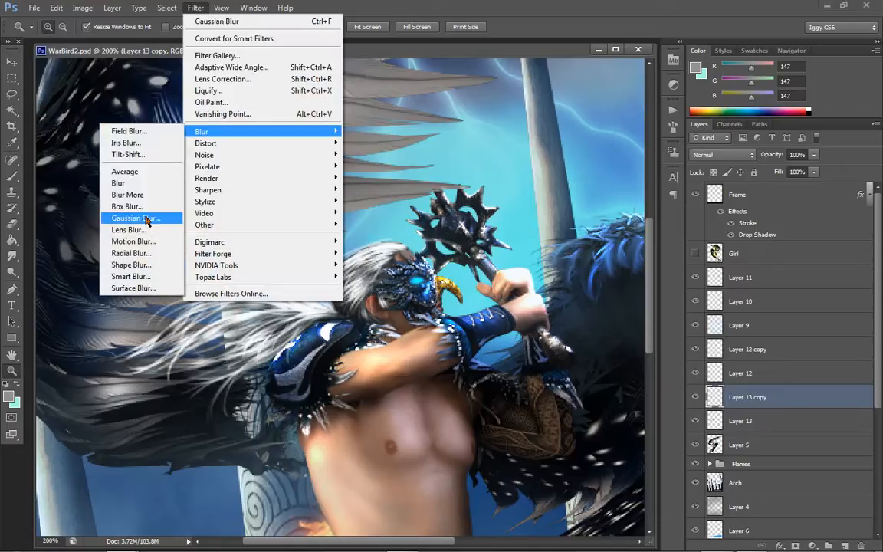
pyautogui.click(146, 219)
pyautogui.moveTo(606, 267); pyautogui.dragTo(612, 266)
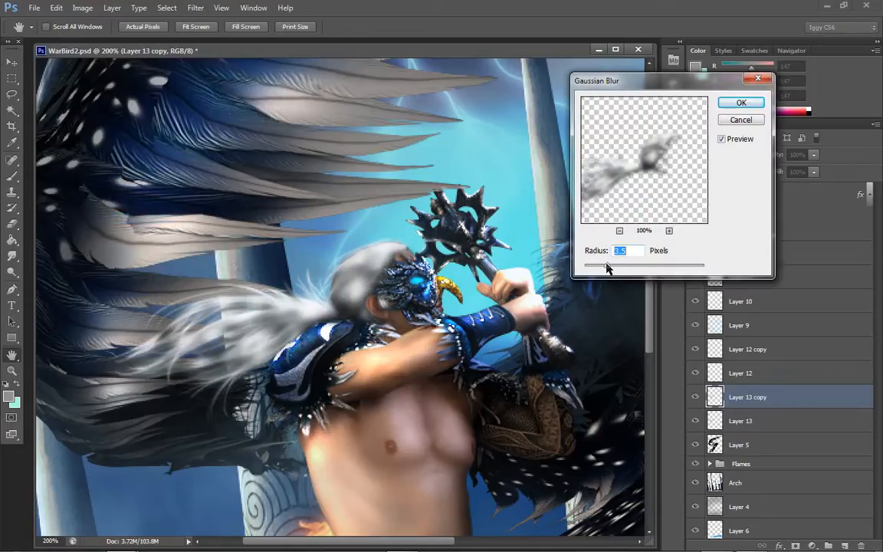
pyautogui.click(737, 103)
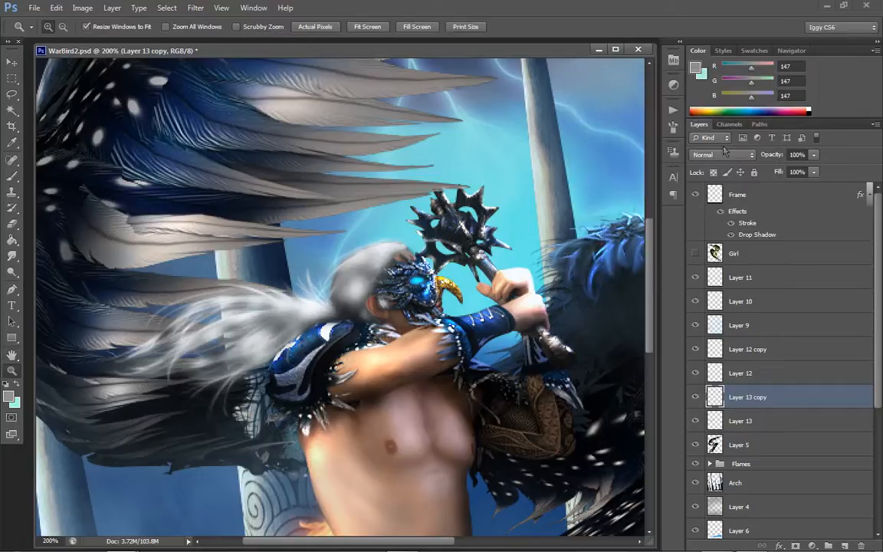
# - Blend the blurred hair copy, Layer 13 copy, in Screen mode at 43% opacity and check it against the whole painting
pyautogui.click(722, 154)
pyautogui.click(700, 266)
pyautogui.click(813, 155)
pyautogui.click(779, 170)
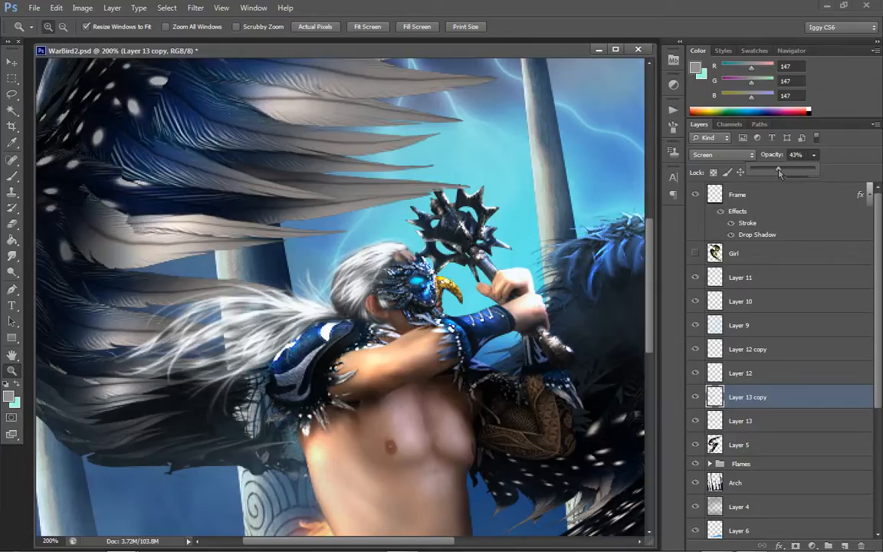
pyautogui.rightClick(360, 253)
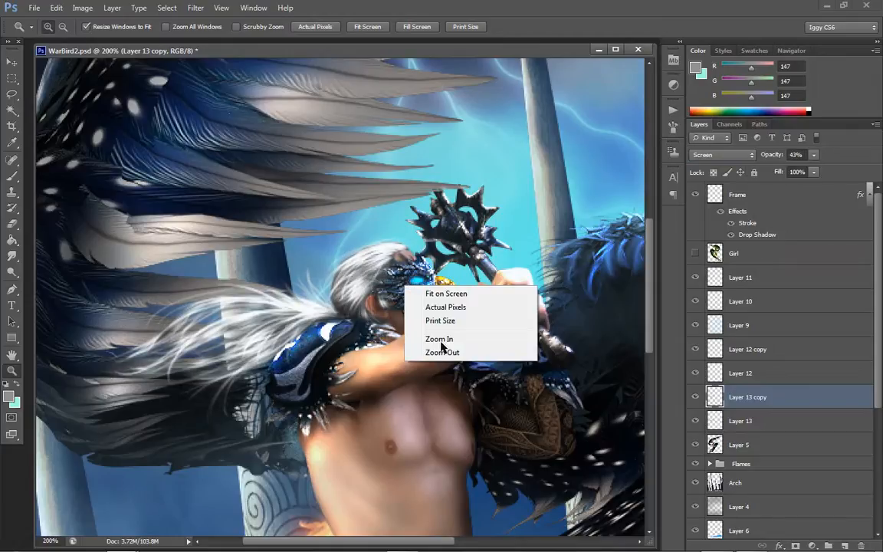
pyautogui.click(399, 319)
pyautogui.rightClick(238, 346)
pyautogui.click(264, 411)
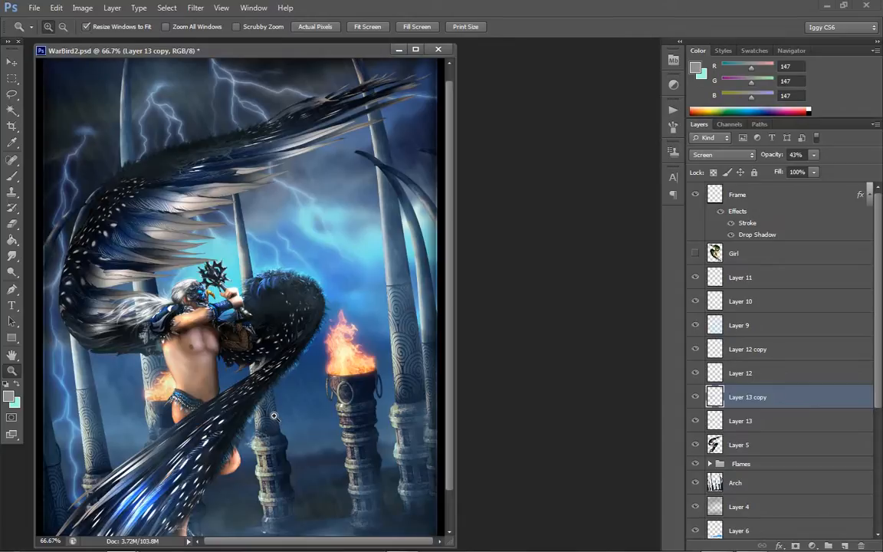
# - Delete the blurred hair duplicate, Layer 13 copy, leaving Layer 13 as the hair layer
pyautogui.click(169, 280)
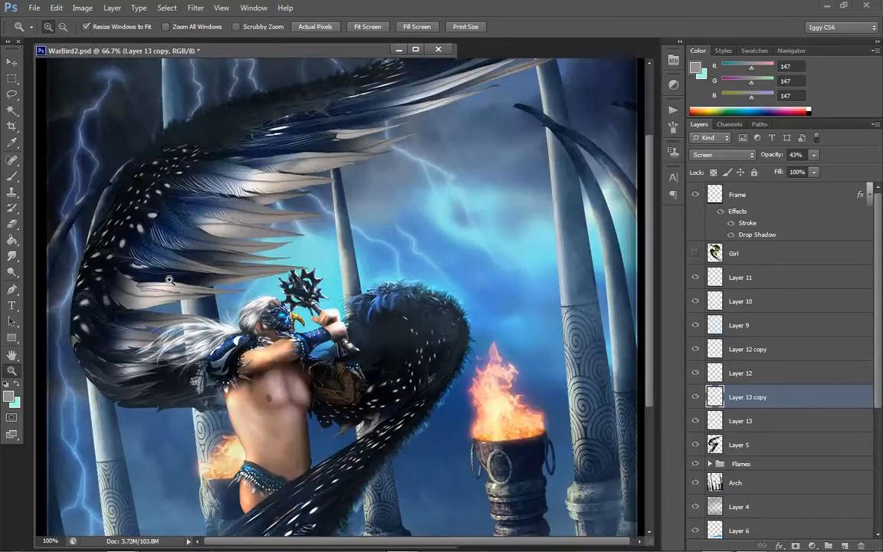
pyautogui.click(211, 315)
pyautogui.click(211, 315)
pyautogui.press('Delete')
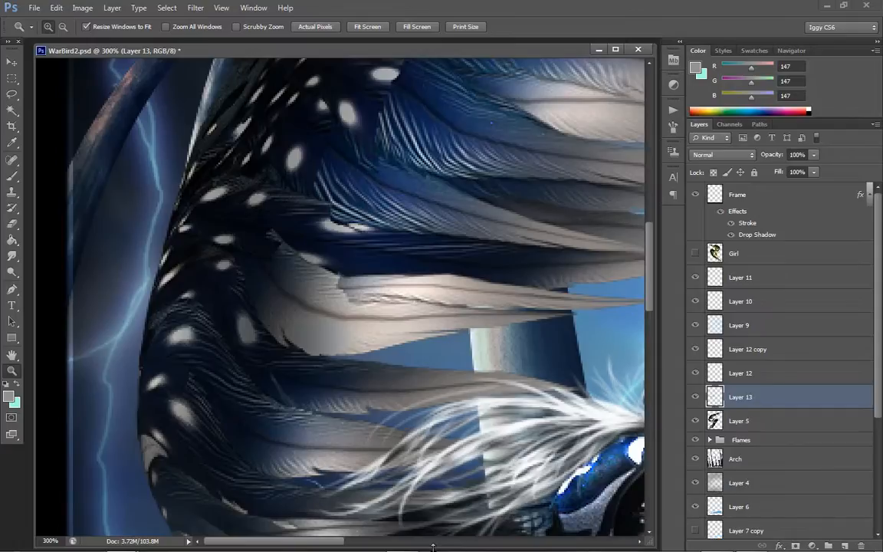
pyautogui.moveTo(333, 542); pyautogui.dragTo(397, 543)
pyautogui.scroll(-4, 299, 383)
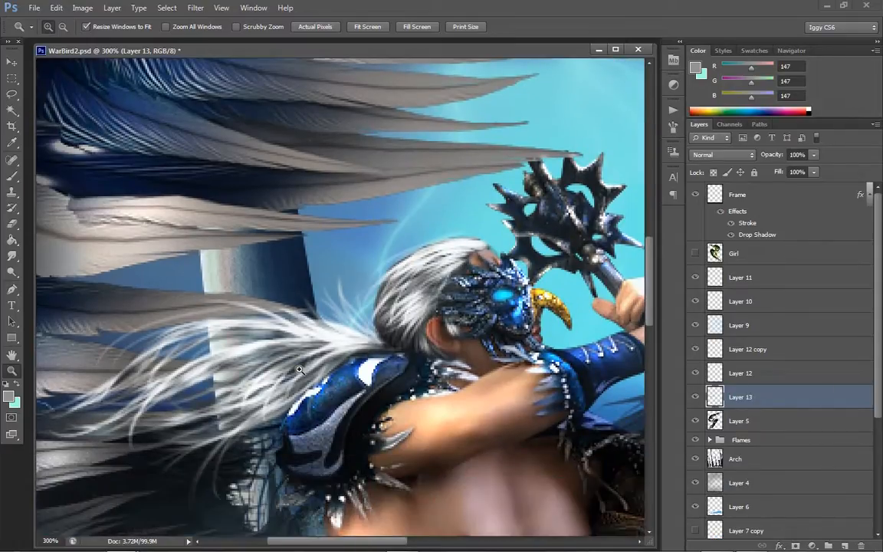
# - Ready the Brush tool with pure white (255, 255, 255) as the foreground color
pyautogui.click(11, 175)
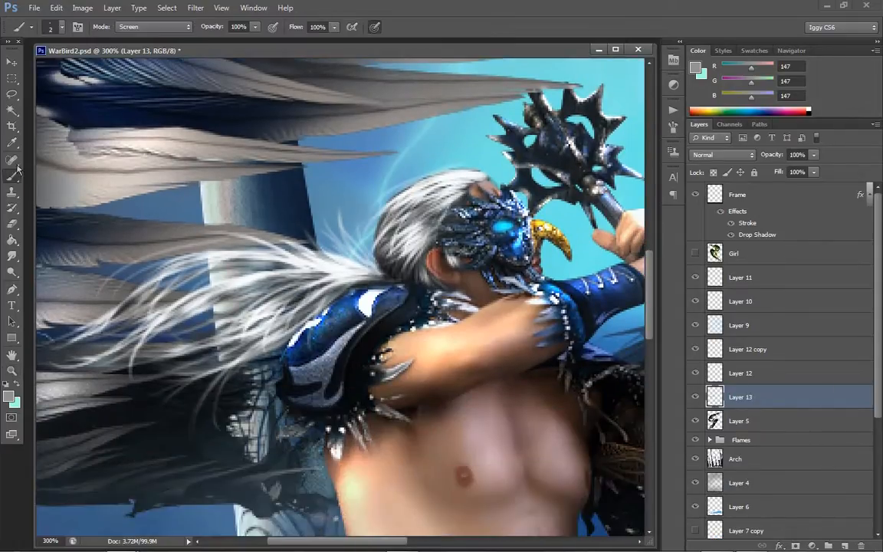
pyautogui.click(698, 72)
pyautogui.click(519, 232)
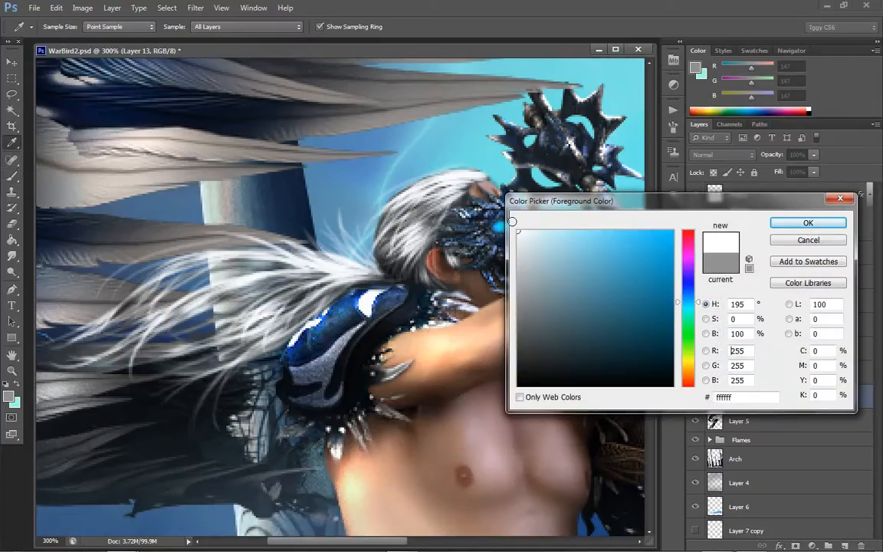
pyautogui.click(785, 222)
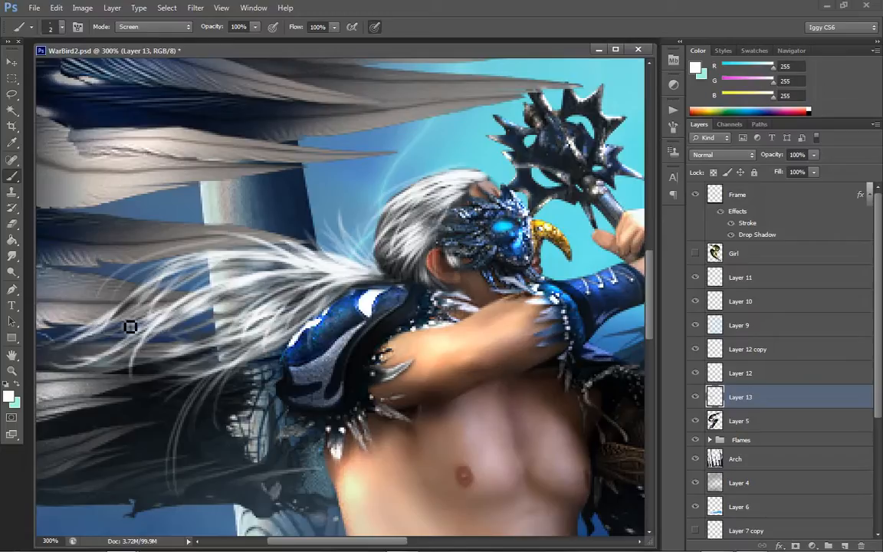
# - Paint long thin white strands on Layer 13 from the ponytail across the dark lower wing, undoing the misplaced strokes
pyautogui.press('z')
pyautogui.rightClick(297, 326)
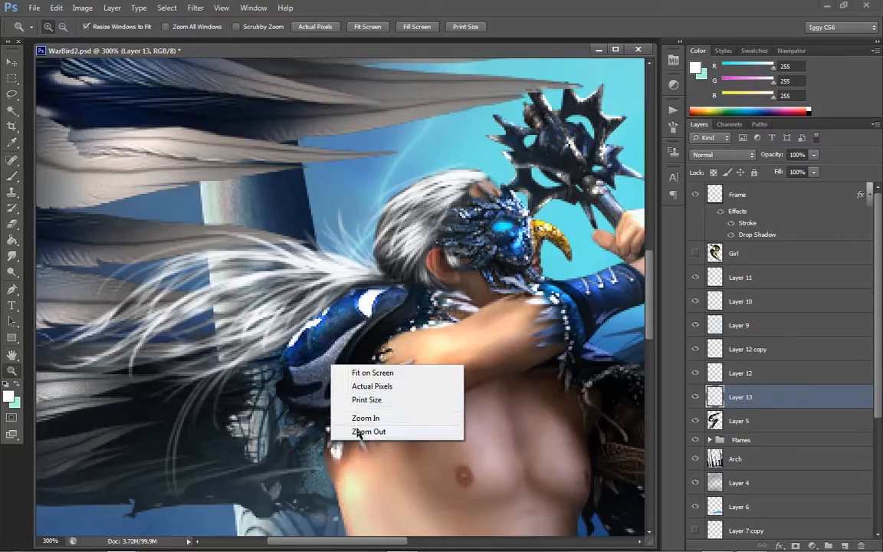
pyautogui.click(329, 388)
pyautogui.press('b')
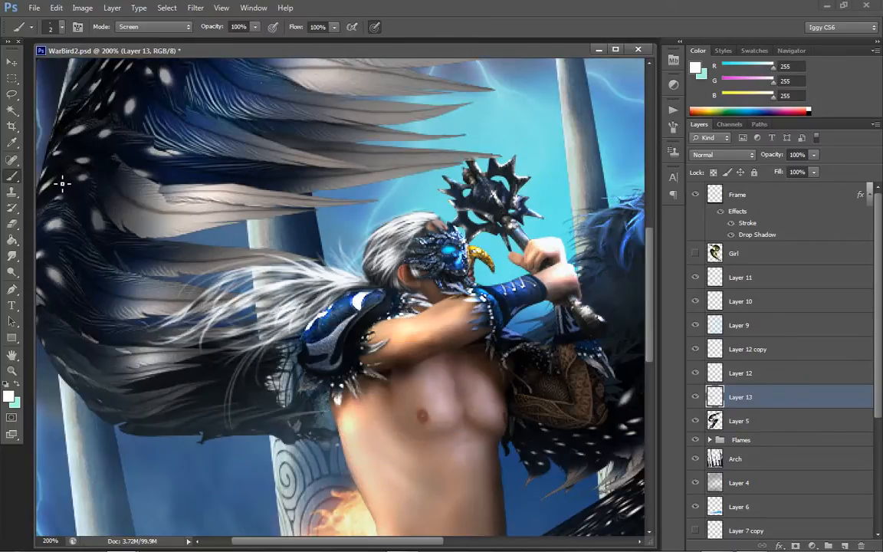
pyautogui.moveTo(270, 297); pyautogui.dragTo(238, 397)
pyautogui.moveTo(236, 297); pyautogui.dragTo(82, 352)
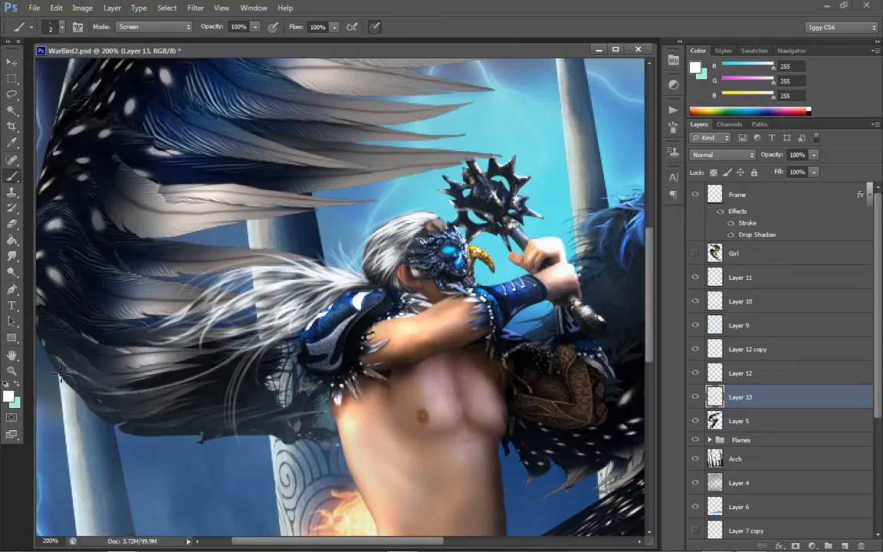
pyautogui.hotkey('ctrl', 'z')
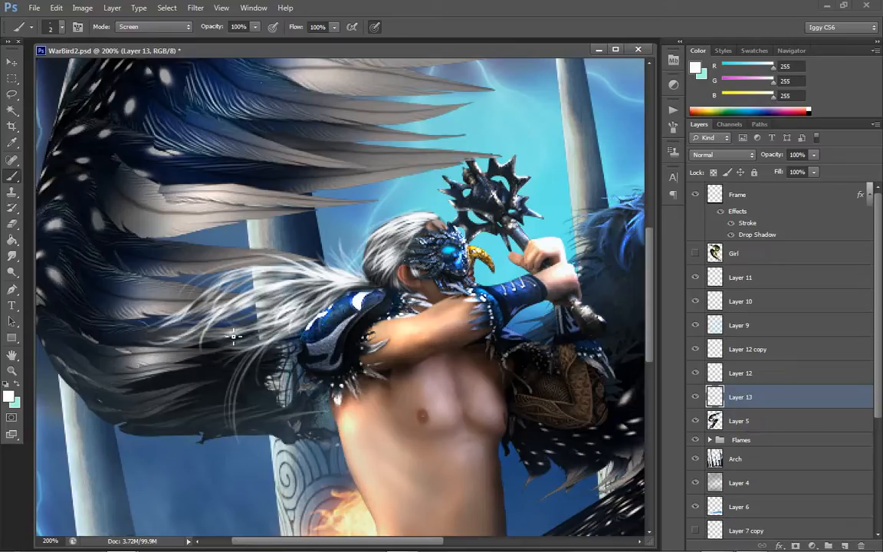
pyautogui.moveTo(253, 287); pyautogui.dragTo(86, 413)
pyautogui.hotkey('ctrl', 'z')
pyautogui.moveTo(276, 289); pyautogui.dragTo(42, 375)
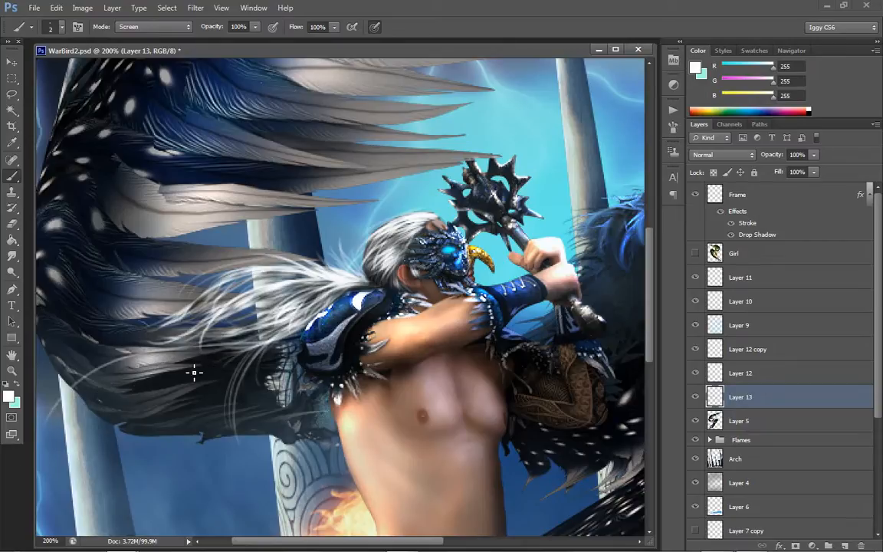
pyautogui.moveTo(247, 337); pyautogui.dragTo(68, 386)
pyautogui.moveTo(185, 311); pyautogui.dragTo(54, 395)
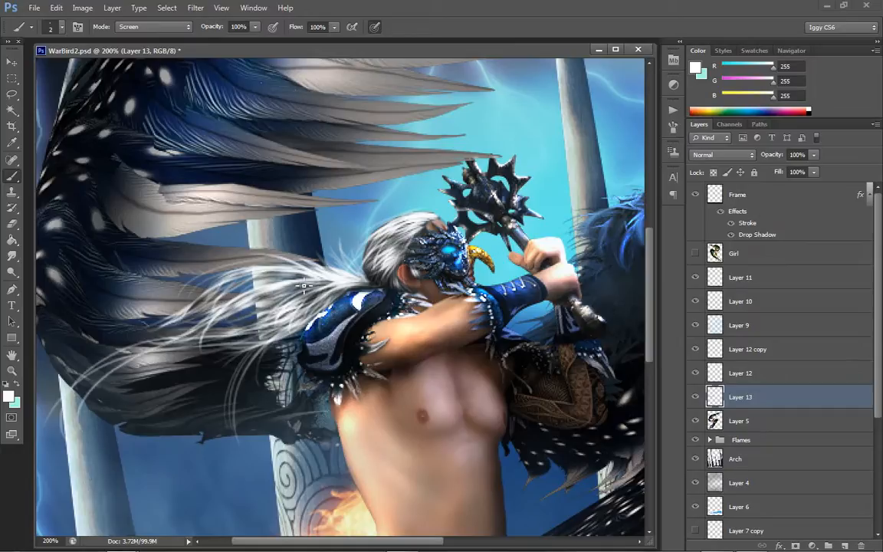
# - Try more long white strands from the ponytail past the wing's outer edge, undoing the unsuitable strokes
pyautogui.moveTo(303, 286); pyautogui.dragTo(36, 355)
pyautogui.hotkey('ctrl', 'z')
pyautogui.moveTo(402, 541); pyautogui.dragTo(371, 540)
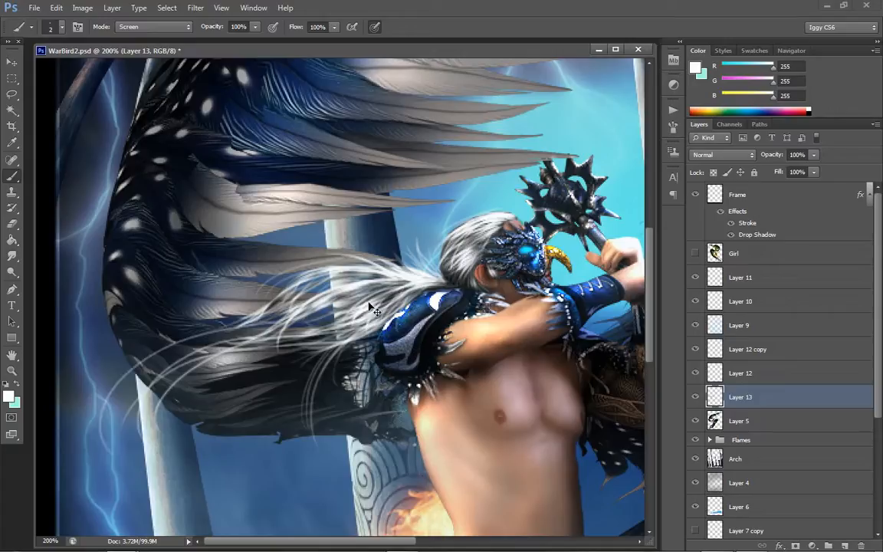
pyautogui.hotkey('ctrl', 'alt', 'z')
pyautogui.moveTo(316, 298); pyautogui.dragTo(118, 418)
pyautogui.hotkey('ctrl', 'z')
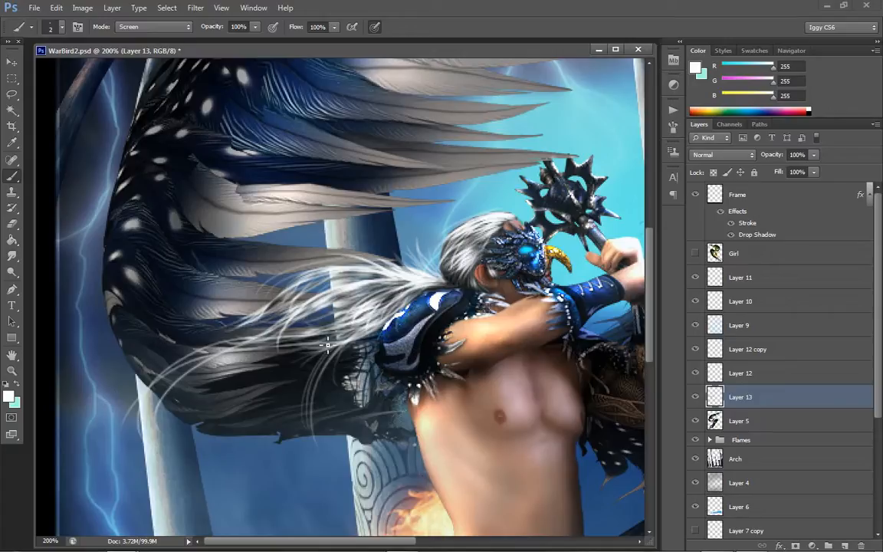
pyautogui.moveTo(328, 345); pyautogui.dragTo(30, 395)
pyautogui.hotkey('ctrl', 'z')
# - Paint curved white strands hanging from the ponytail's underside over the dark lower wing feathers, undoing the stray ones
pyautogui.moveTo(251, 346); pyautogui.dragTo(228, 445)
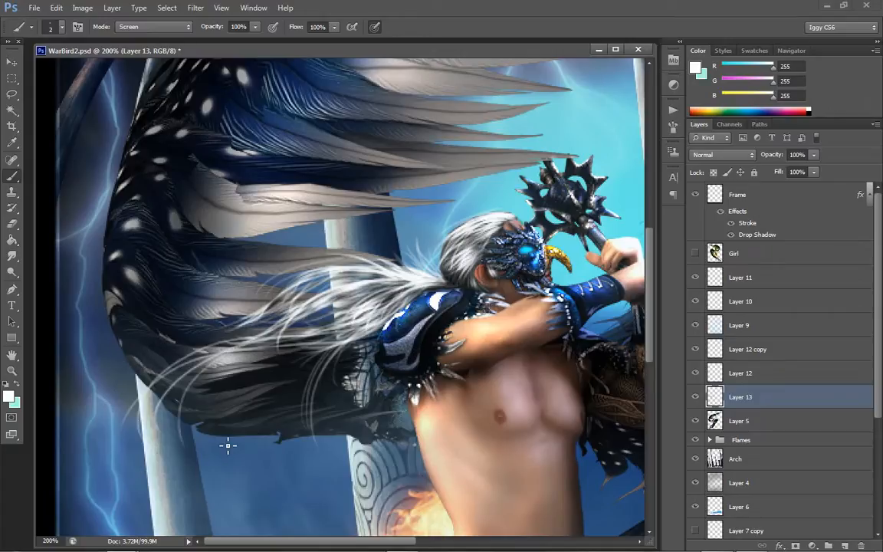
pyautogui.moveTo(253, 325); pyautogui.dragTo(169, 455)
pyautogui.moveTo(283, 293); pyautogui.dragTo(118, 387)
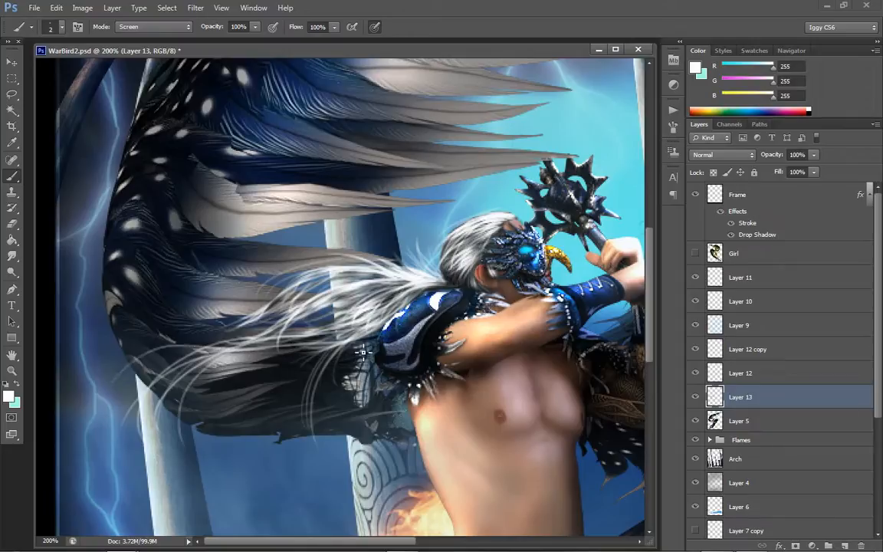
pyautogui.moveTo(318, 298); pyautogui.dragTo(108, 403)
pyautogui.hotkey('ctrl', 'z')
pyautogui.hotkey('ctrl', 'alt', 'z')
pyautogui.moveTo(341, 337); pyautogui.dragTo(168, 410)
pyautogui.moveTo(242, 340)
pyautogui.mouseDown()
pyautogui.moveTo(202, 407)
pyautogui.moveTo(210, 350)
pyautogui.moveTo(187, 449)
pyautogui.mouseUp()
pyautogui.moveTo(307, 359); pyautogui.dragTo(294, 430)
pyautogui.moveTo(331, 359)
pyautogui.mouseDown()
pyautogui.moveTo(318, 426)
pyautogui.moveTo(306, 400)
pyautogui.moveTo(313, 427)
pyautogui.mouseUp()
# - Paint long white strands sweeping from the ponytail's upper edge across the pale and blue wing feathers
pyautogui.moveTo(294, 313); pyautogui.dragTo(175, 291)
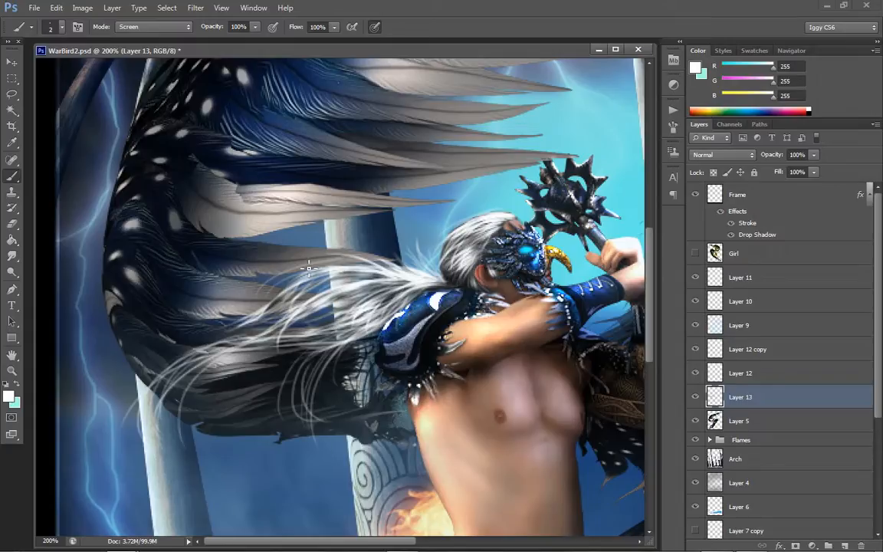
pyautogui.moveTo(305, 272); pyautogui.dragTo(176, 294)
pyautogui.moveTo(337, 226); pyautogui.dragTo(132, 267)
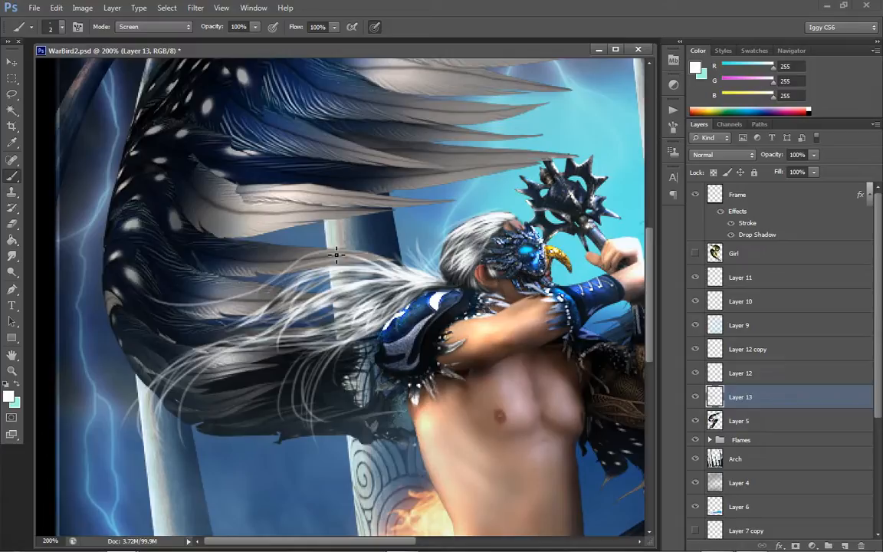
pyautogui.moveTo(335, 252); pyautogui.dragTo(115, 282)
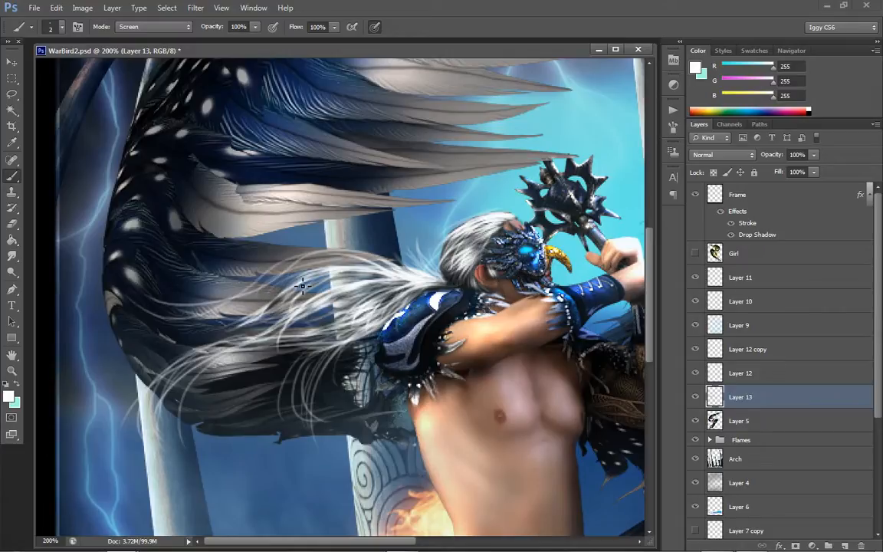
pyautogui.moveTo(305, 283); pyautogui.dragTo(153, 318)
pyautogui.moveTo(269, 292); pyautogui.dragTo(179, 318)
pyautogui.moveTo(322, 299); pyautogui.dragTo(237, 318)
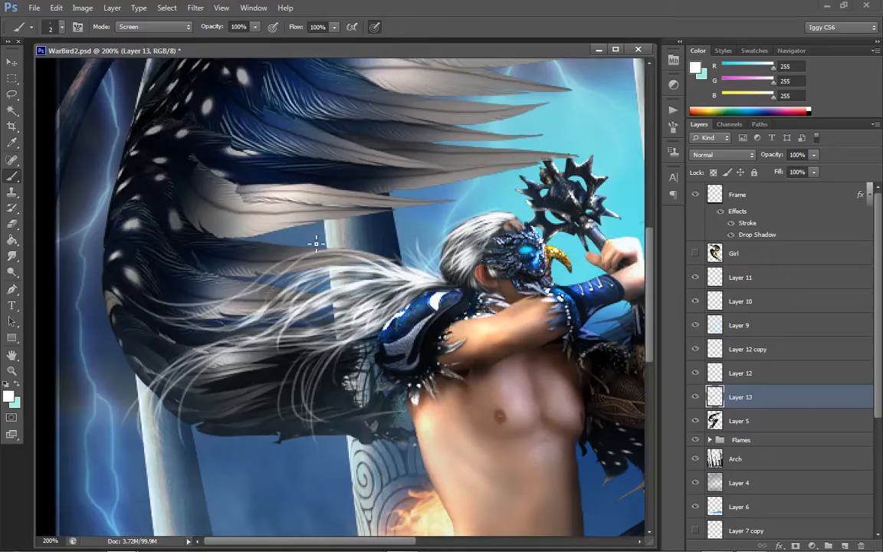
# - Fill out the middle of the ponytail with white strands flowing down to the wing's lower outer edge
pyautogui.moveTo(351, 310); pyautogui.dragTo(275, 338)
pyautogui.moveTo(321, 301)
pyautogui.mouseDown()
pyautogui.moveTo(314, 328)
pyautogui.moveTo(172, 330)
pyautogui.mouseUp()
pyautogui.moveTo(274, 326)
pyautogui.mouseDown()
pyautogui.moveTo(124, 390)
pyautogui.moveTo(120, 401)
pyautogui.mouseUp()
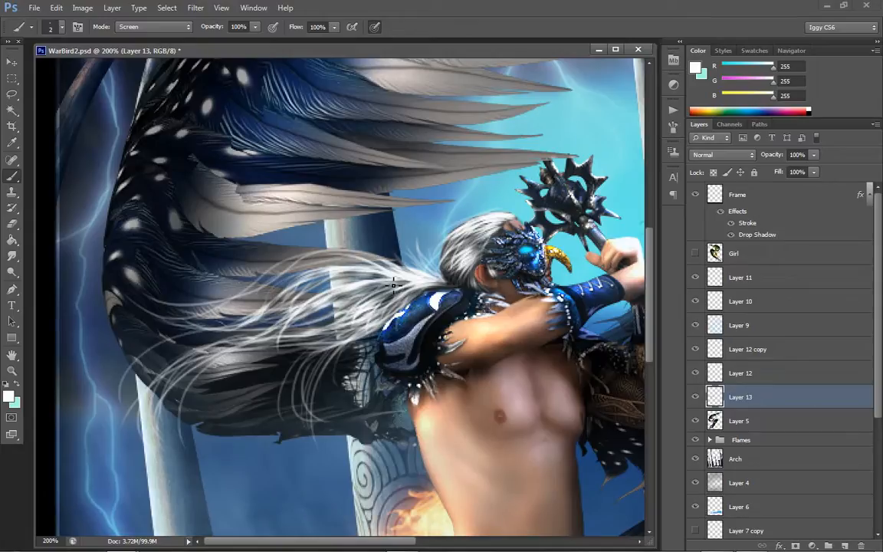
pyautogui.moveTo(364, 295); pyautogui.dragTo(222, 368)
pyautogui.moveTo(265, 331); pyautogui.dragTo(189, 424)
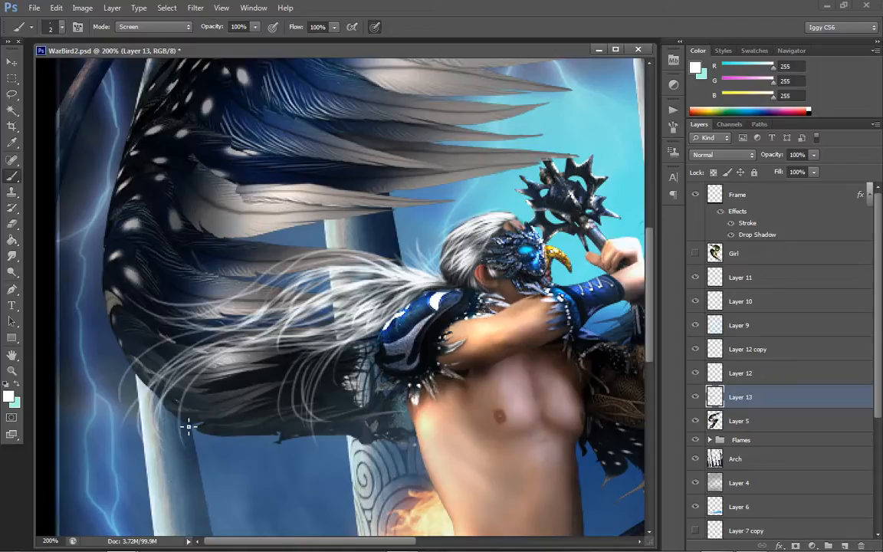
pyautogui.moveTo(227, 360); pyautogui.dragTo(148, 427)
pyautogui.moveTo(174, 372); pyautogui.dragTo(138, 437)
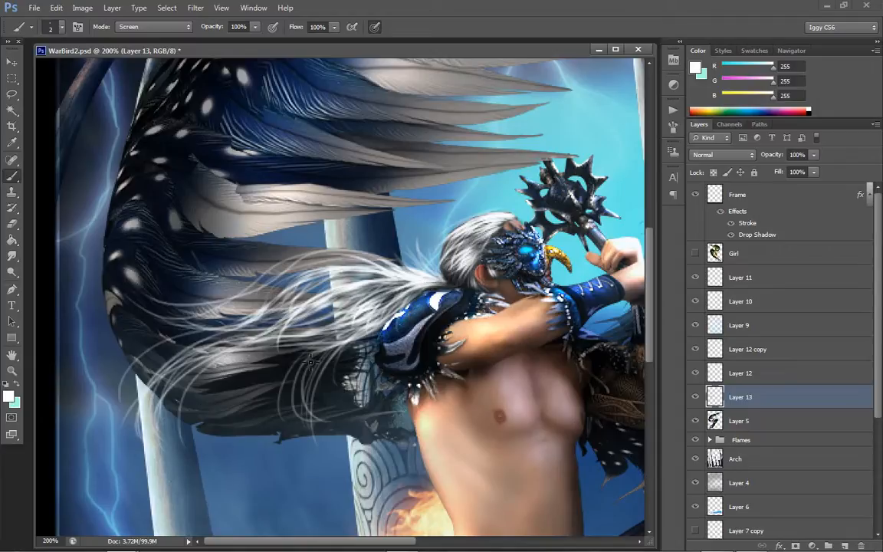
# - Add short drooping white strands beneath the ponytail beside the blue shoulder armor
pyautogui.moveTo(310, 362); pyautogui.dragTo(310, 424)
pyautogui.moveTo(341, 342); pyautogui.dragTo(288, 418)
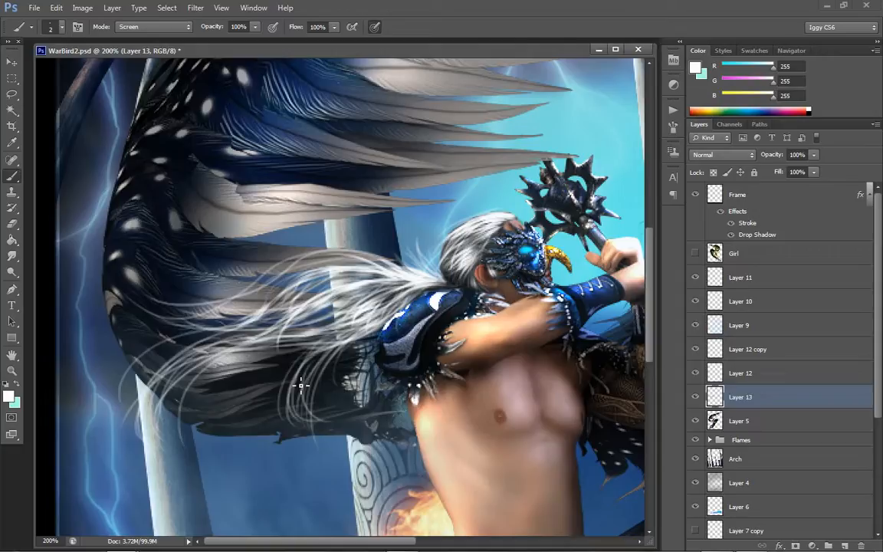
pyautogui.moveTo(362, 348)
pyautogui.mouseDown()
pyautogui.moveTo(333, 418)
pyautogui.moveTo(342, 389)
pyautogui.mouseUp()
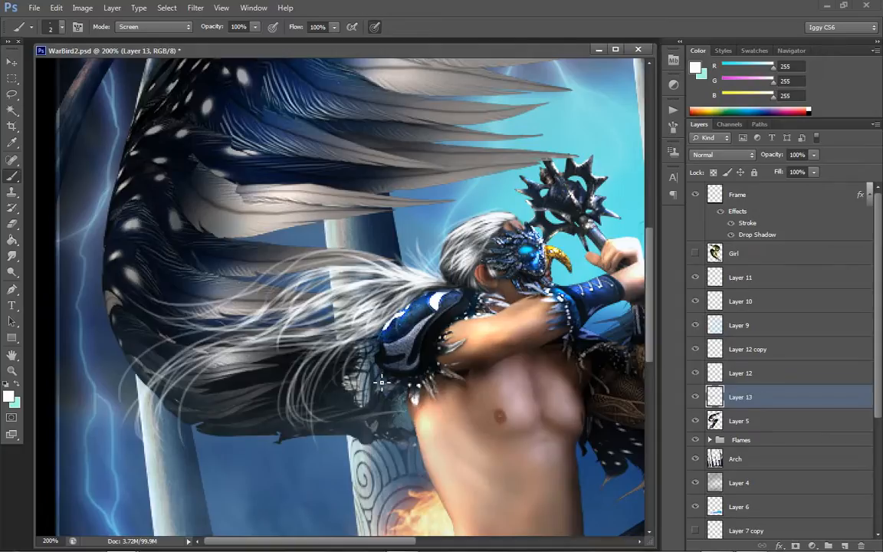
pyautogui.moveTo(365, 336); pyautogui.dragTo(343, 382)
# - Paint loose flyaway wisps above the ponytail in front of the pillar, redoing the first one, and add strands along its top
pyautogui.moveTo(388, 245); pyautogui.dragTo(321, 211)
pyautogui.hotkey('ctrl', 'z')
pyautogui.moveTo(383, 251); pyautogui.dragTo(315, 215)
pyautogui.moveTo(457, 284)
pyautogui.mouseDown()
pyautogui.moveTo(329, 226)
pyautogui.moveTo(250, 271)
pyautogui.mouseUp()
pyautogui.moveTo(345, 261); pyautogui.dragTo(239, 304)
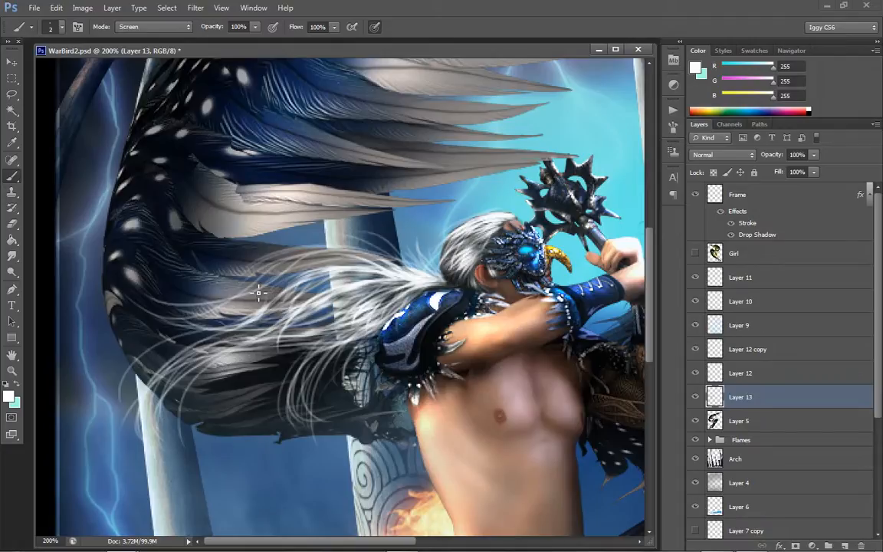
# - Thicken the ponytail's upper half with fine white strands from the hair tie out over the wing feathers
pyautogui.moveTo(305, 262); pyautogui.dragTo(191, 300)
pyautogui.moveTo(288, 278); pyautogui.dragTo(184, 297)
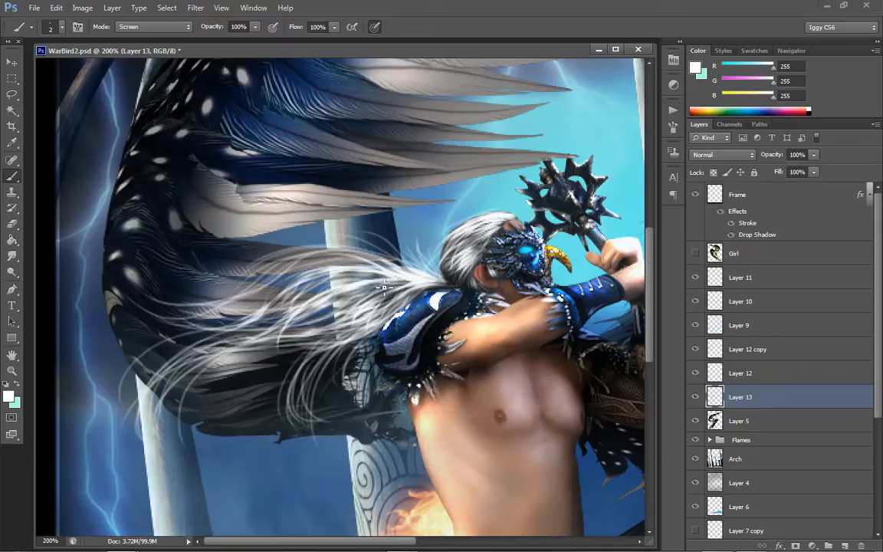
pyautogui.moveTo(384, 284); pyautogui.dragTo(315, 279)
pyautogui.moveTo(378, 260)
pyautogui.mouseDown()
pyautogui.moveTo(326, 272)
pyautogui.moveTo(343, 286)
pyautogui.moveTo(338, 276)
pyautogui.mouseUp()
pyautogui.moveTo(413, 290)
pyautogui.mouseDown()
pyautogui.moveTo(405, 315)
pyautogui.moveTo(196, 288)
pyautogui.mouseUp()
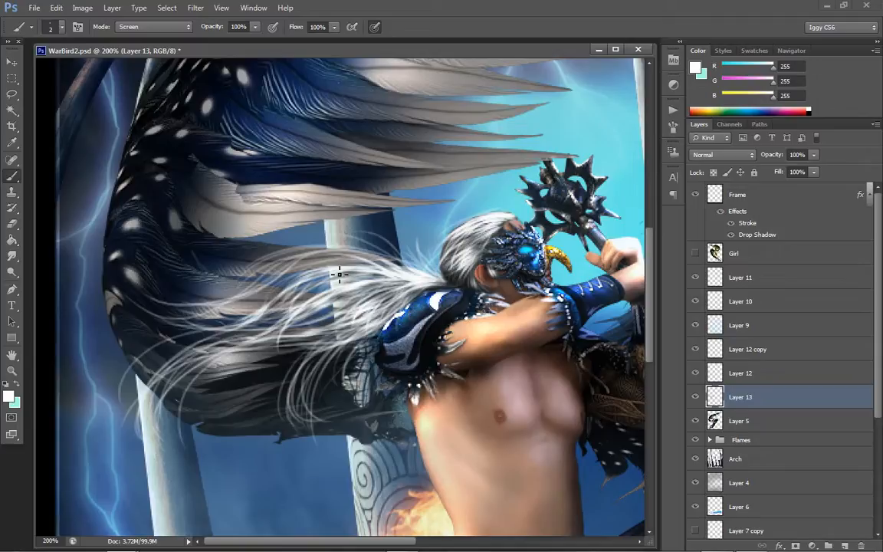
pyautogui.moveTo(338, 273); pyautogui.dragTo(283, 294)
pyautogui.moveTo(287, 253); pyautogui.dragTo(234, 281)
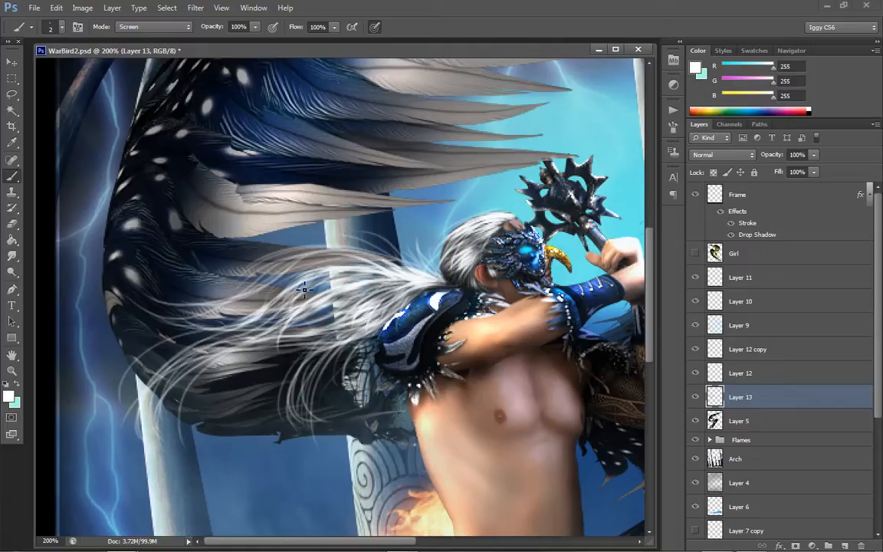
# - Layer crossing white strands over the ponytail's loose middle and lower section to make it denser
pyautogui.moveTo(304, 289)
pyautogui.mouseDown()
pyautogui.moveTo(238, 306)
pyautogui.moveTo(291, 294)
pyautogui.moveTo(239, 306)
pyautogui.moveTo(203, 269)
pyautogui.mouseUp()
pyautogui.moveTo(268, 306)
pyautogui.mouseDown()
pyautogui.moveTo(193, 371)
pyautogui.moveTo(219, 410)
pyautogui.mouseUp()
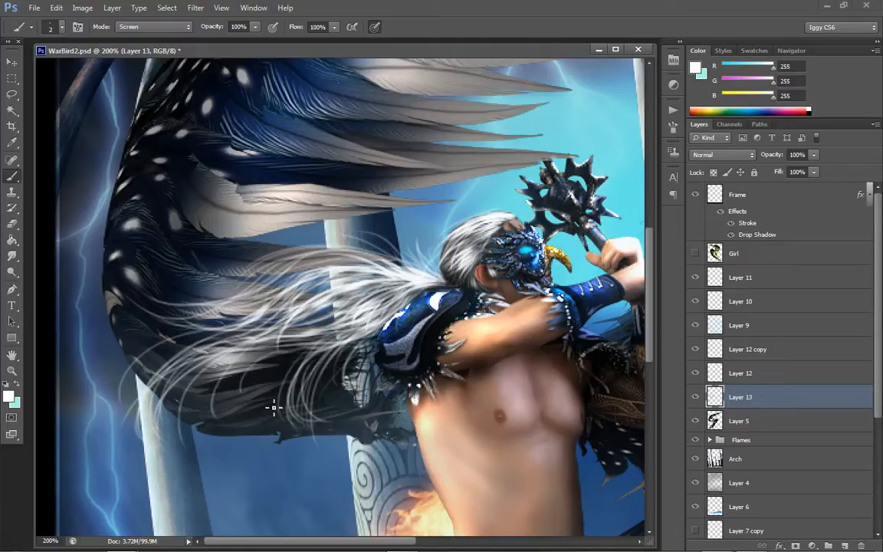
pyautogui.moveTo(289, 305); pyautogui.dragTo(228, 347)
pyautogui.moveTo(321, 301); pyautogui.dragTo(234, 332)
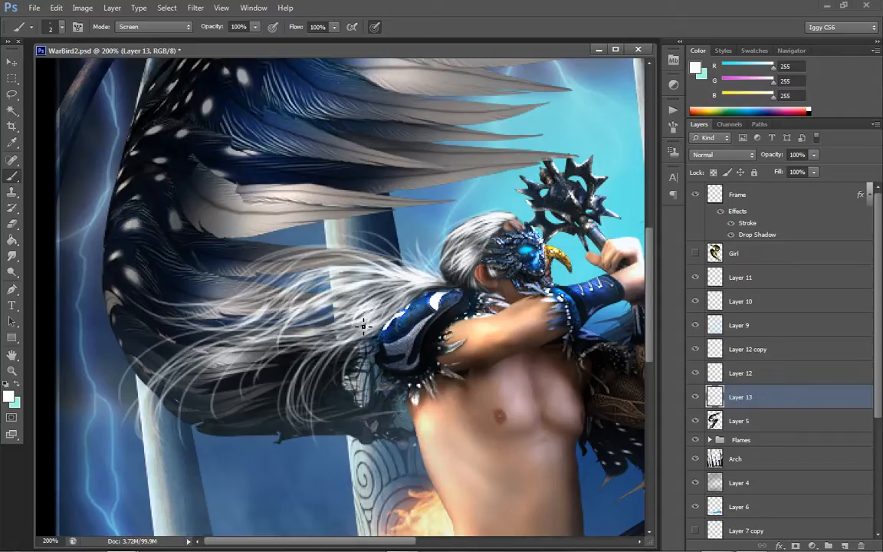
pyautogui.moveTo(327, 292)
pyautogui.mouseDown()
pyautogui.moveTo(254, 315)
pyautogui.moveTo(210, 343)
pyautogui.mouseUp()
pyautogui.moveTo(288, 303); pyautogui.dragTo(228, 353)
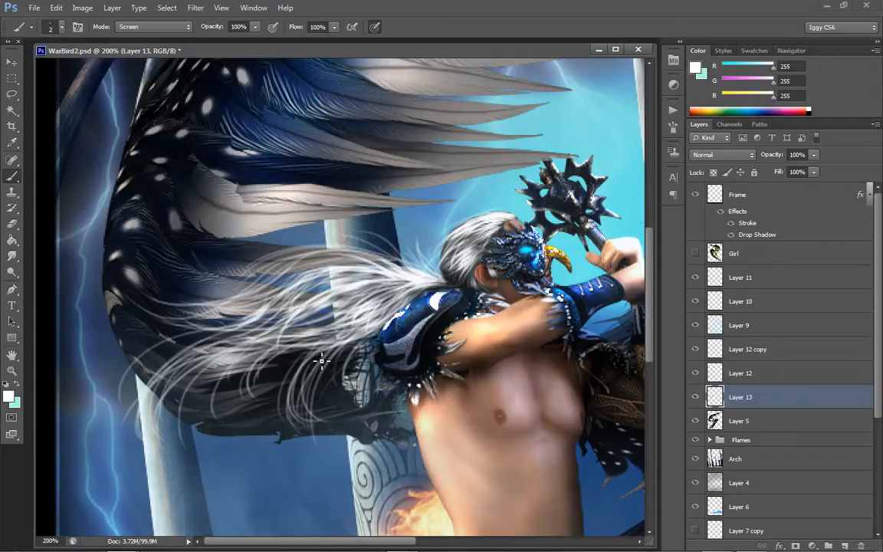
# - Add fine white strands along the ponytail's upper edge and through its middle to thicken the hair over the pillar
pyautogui.moveTo(311, 300)
pyautogui.mouseDown()
pyautogui.moveTo(219, 320)
pyautogui.moveTo(215, 366)
pyautogui.mouseUp()
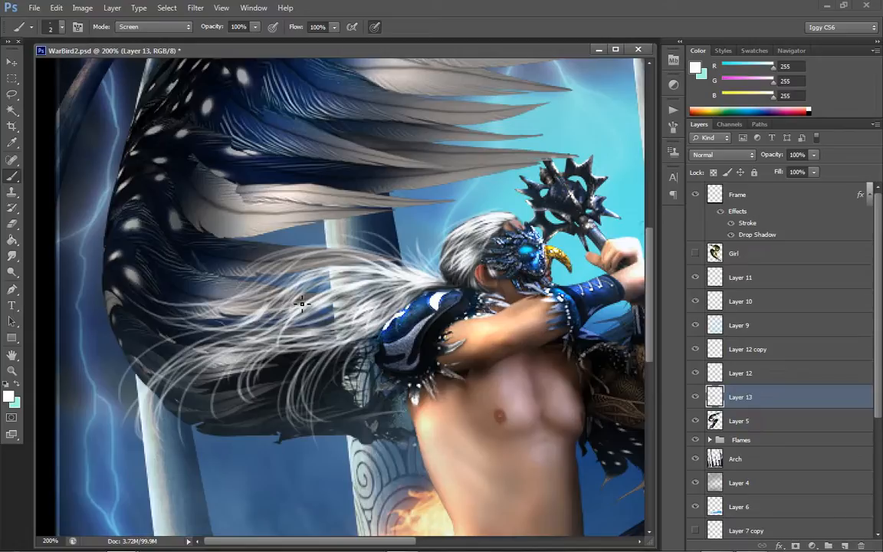
pyautogui.moveTo(359, 256); pyautogui.dragTo(227, 293)
pyautogui.moveTo(310, 261); pyautogui.dragTo(229, 273)
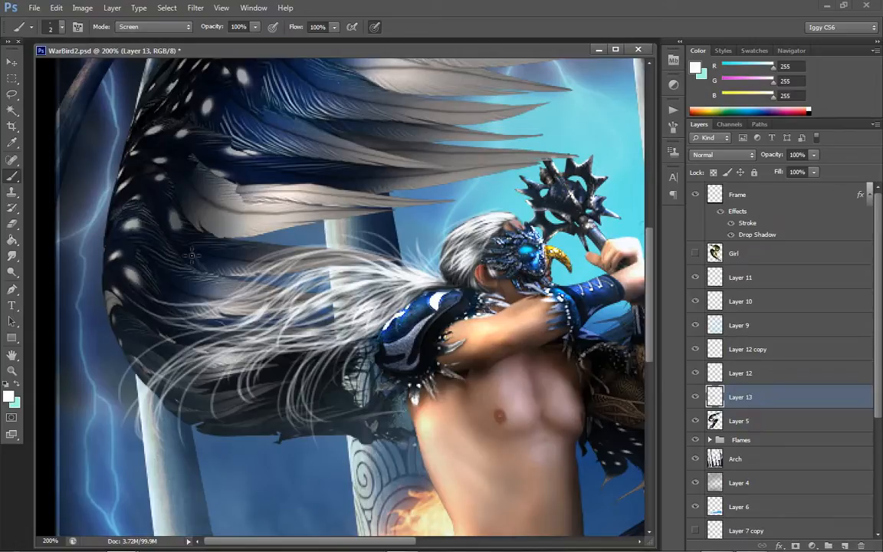
pyautogui.moveTo(319, 258); pyautogui.dragTo(247, 271)
pyautogui.moveTo(360, 253); pyautogui.dragTo(257, 229)
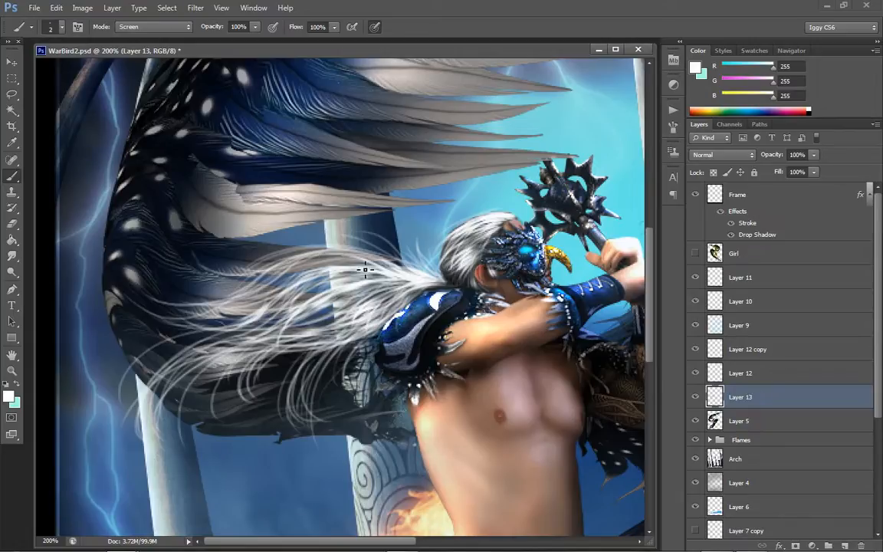
pyautogui.moveTo(317, 247)
pyautogui.mouseDown()
pyautogui.moveTo(246, 234)
pyautogui.moveTo(222, 262)
pyautogui.mouseUp()
pyautogui.moveTo(371, 265); pyautogui.dragTo(268, 305)
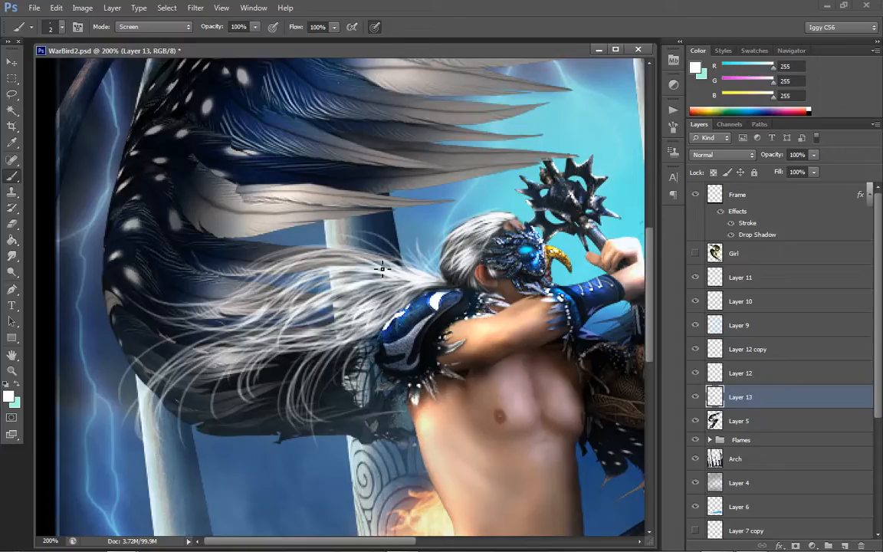
pyautogui.moveTo(337, 275)
pyautogui.mouseDown()
pyautogui.moveTo(260, 308)
pyautogui.moveTo(267, 334)
pyautogui.mouseUp()
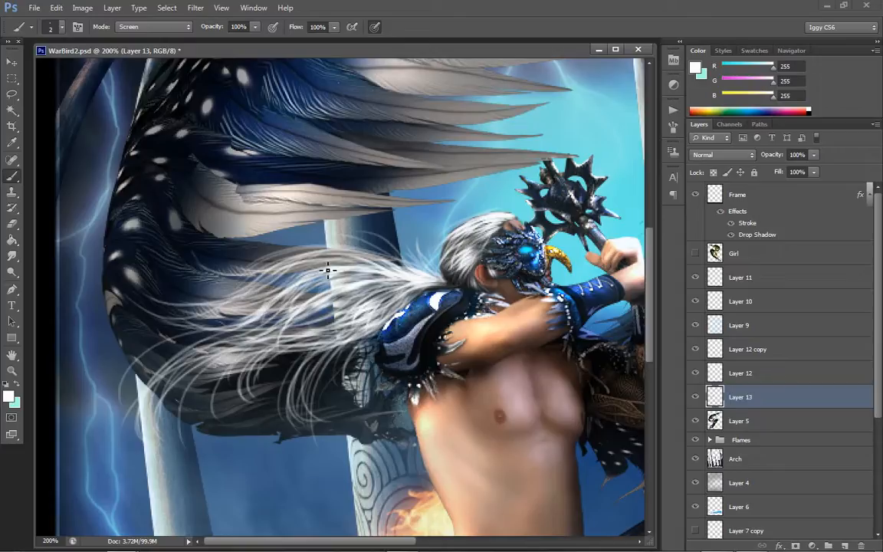
# - Sweep long white strands from the ponytail's middle out past its loose tips, over the dark wing edge
pyautogui.moveTo(315, 268); pyautogui.dragTo(170, 315)
pyautogui.moveTo(262, 300); pyautogui.dragTo(120, 339)
pyautogui.moveTo(210, 335); pyautogui.dragTo(118, 403)
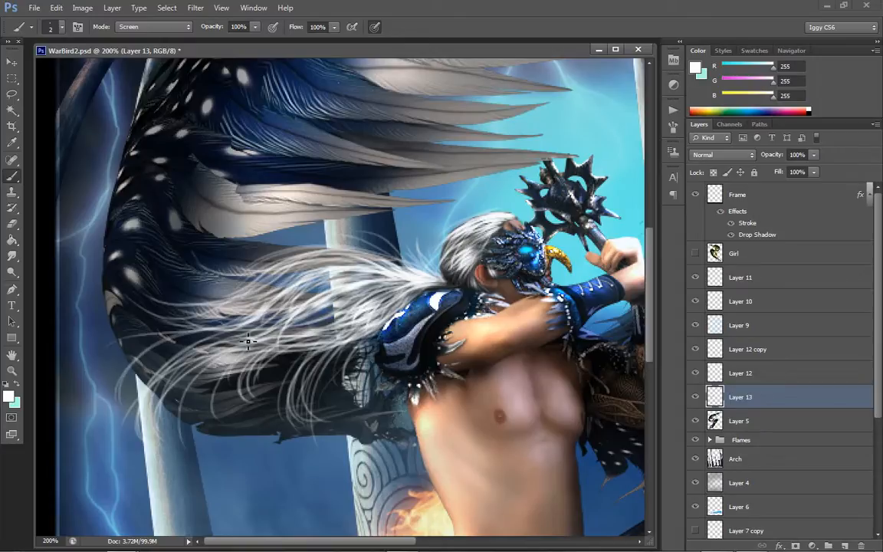
pyautogui.moveTo(224, 326)
pyautogui.mouseDown()
pyautogui.moveTo(129, 341)
pyautogui.moveTo(165, 358)
pyautogui.moveTo(116, 366)
pyautogui.mouseUp()
# - Paint short white strands over the ear behind the mask and fill gaps in the ponytail's middle with a few more
pyautogui.moveTo(488, 248); pyautogui.dragTo(477, 302)
pyautogui.moveTo(499, 261); pyautogui.dragTo(483, 302)
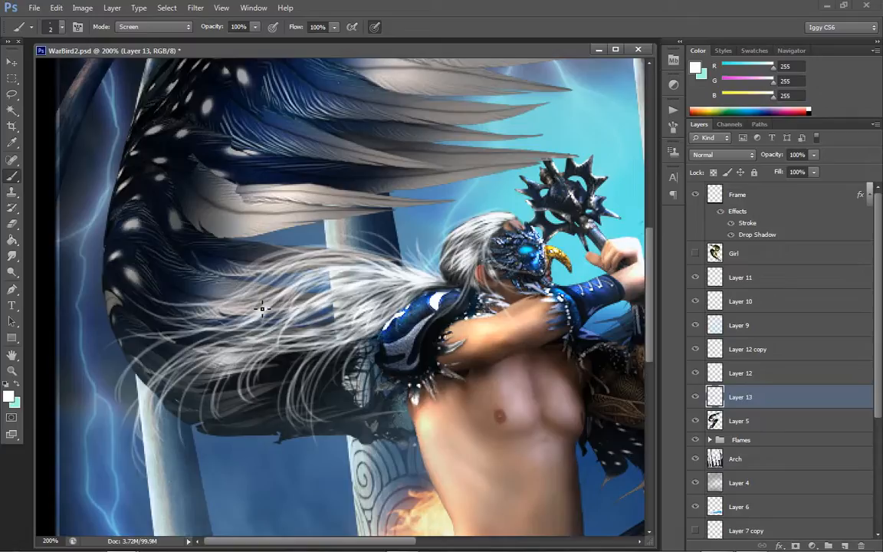
pyautogui.moveTo(257, 325)
pyautogui.mouseDown()
pyautogui.moveTo(211, 344)
pyautogui.moveTo(236, 337)
pyautogui.moveTo(223, 344)
pyautogui.moveTo(228, 332)
pyautogui.mouseUp()
pyautogui.moveTo(354, 305); pyautogui.dragTo(290, 329)
pyautogui.moveTo(337, 278)
pyautogui.mouseDown()
pyautogui.moveTo(254, 298)
pyautogui.moveTo(283, 282)
pyautogui.moveTo(257, 257)
pyautogui.mouseUp()
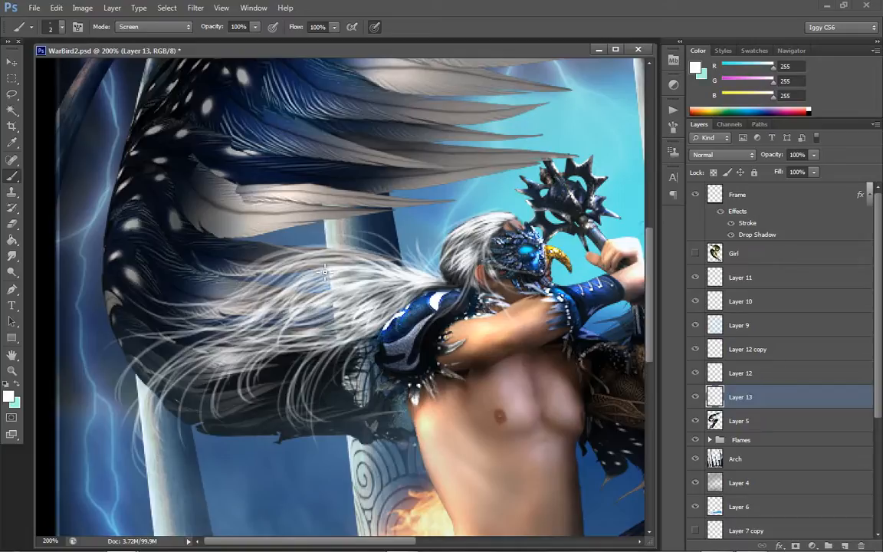
# - Check the hair at 100% zoom, then duplicate Layer 13 to intensify the strands
pyautogui.click(11, 370)
pyautogui.rightClick(404, 339)
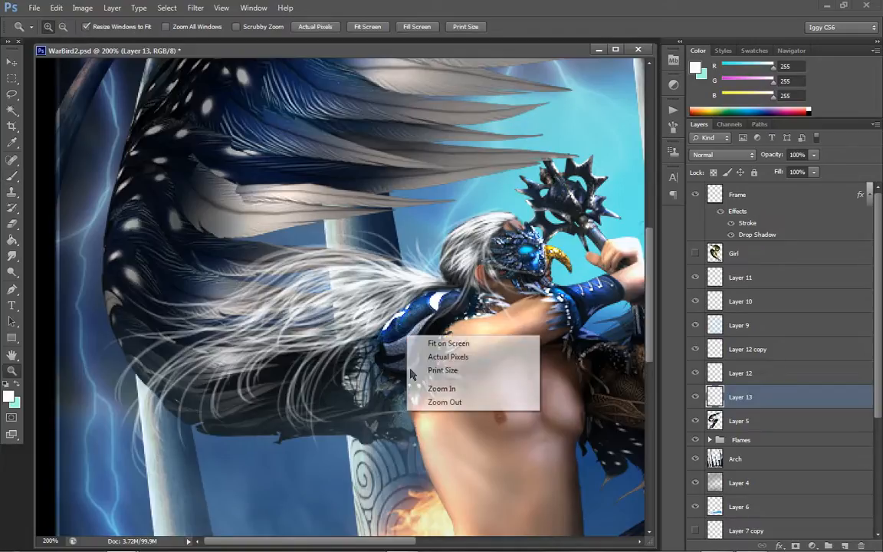
pyautogui.press('Escape')
pyautogui.rightClick(434, 390)
pyautogui.click(458, 458)
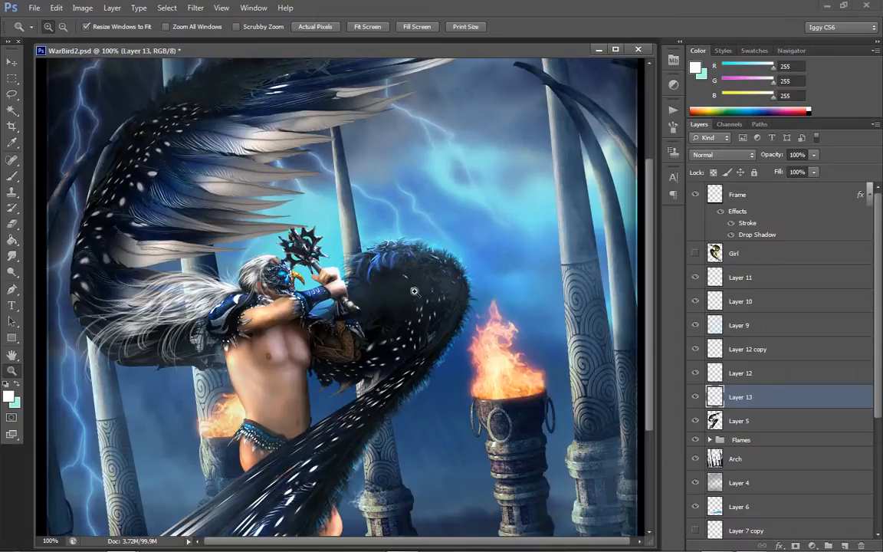
pyautogui.click(187, 240)
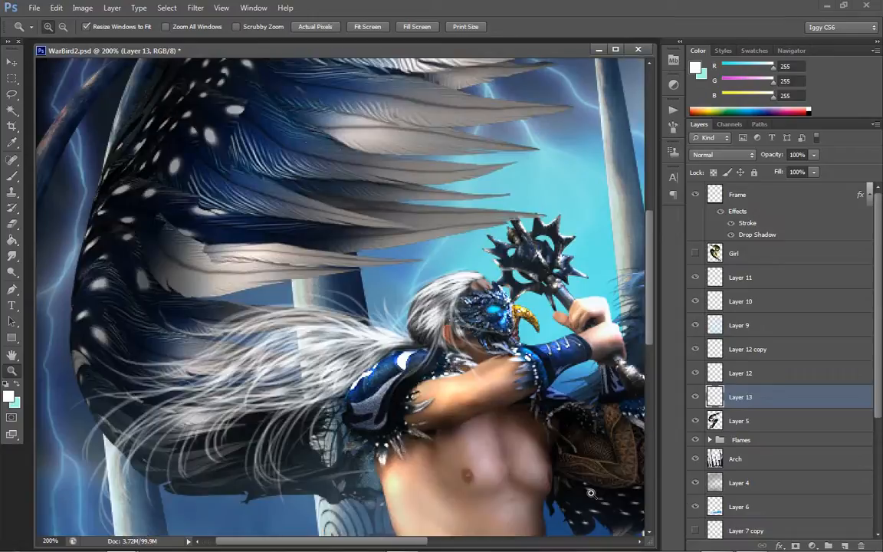
pyautogui.rightClick(766, 397)
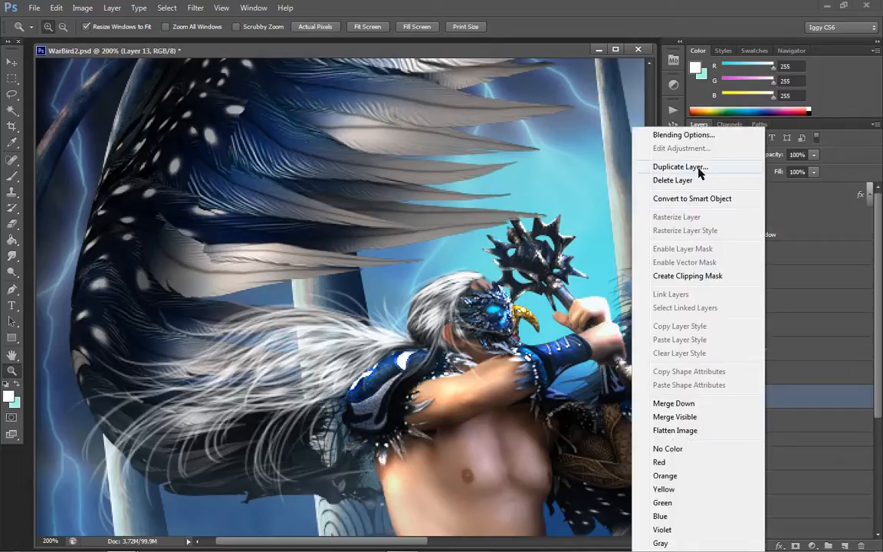
pyautogui.click(647, 158)
pyautogui.click(548, 165)
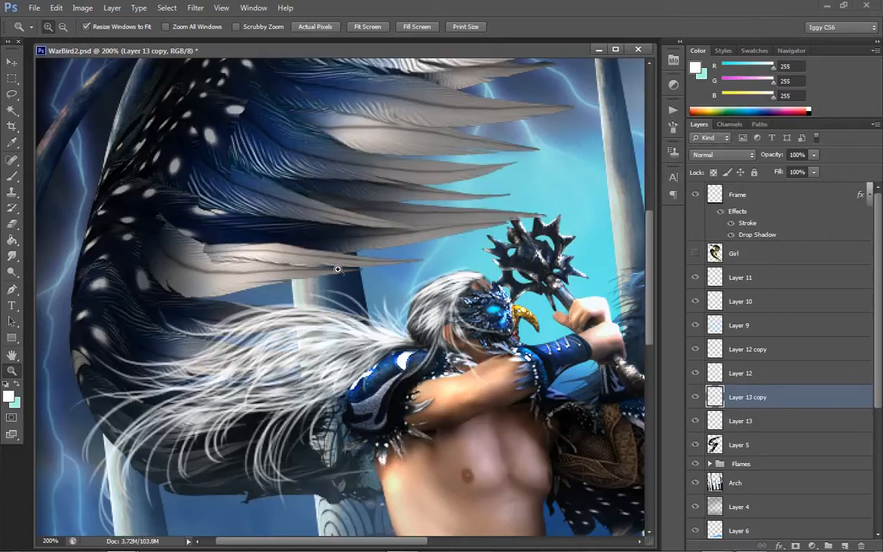
# - Apply a Gaussian Blur with a 3.5-pixel radius to the original Layer 13 beneath its copy
pyautogui.scroll(-2, 375, 314)
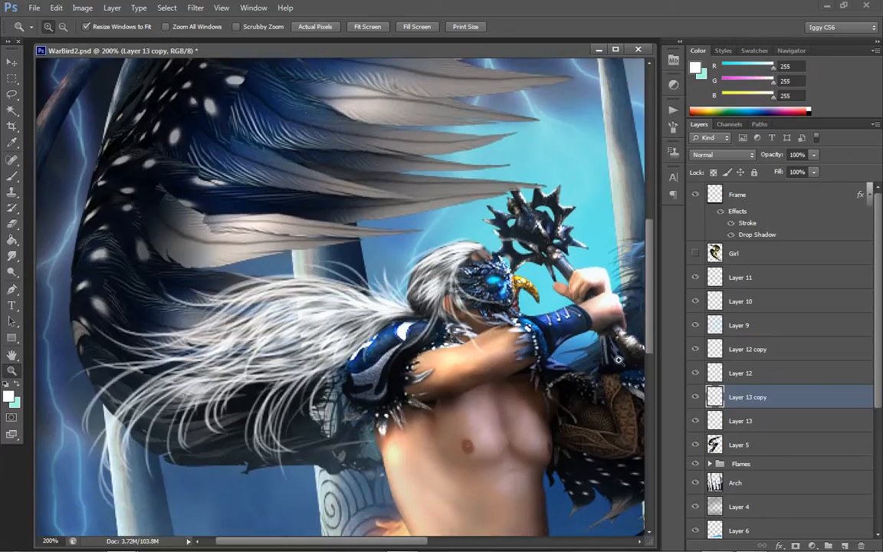
pyautogui.click(740, 421)
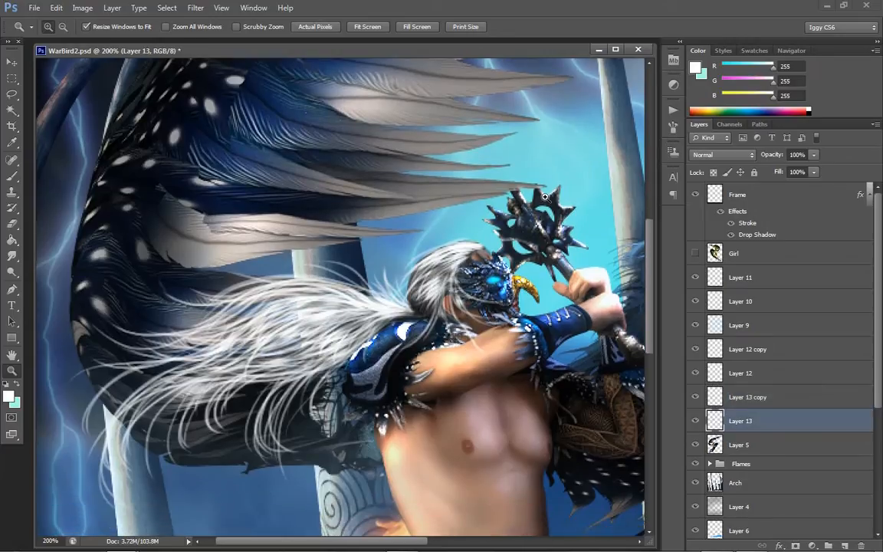
pyautogui.click(196, 8)
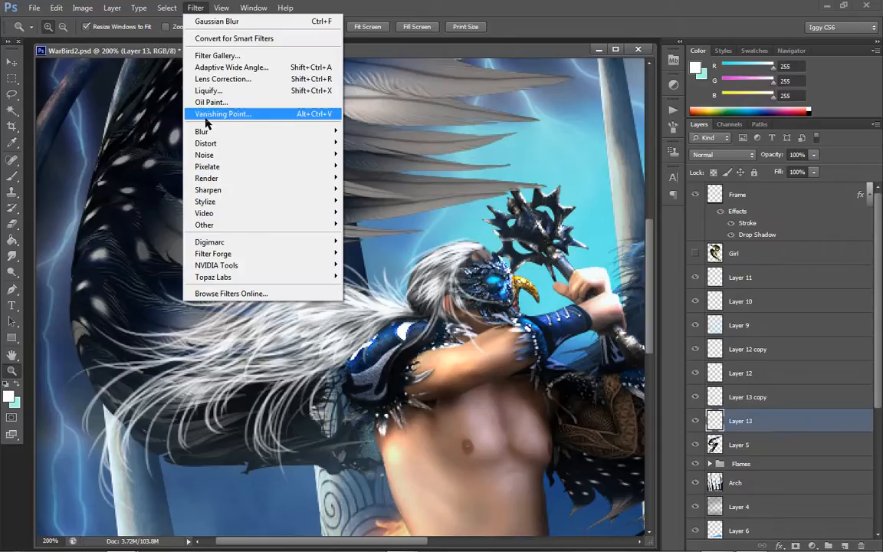
pyautogui.moveTo(192, 131)
pyautogui.click(134, 217)
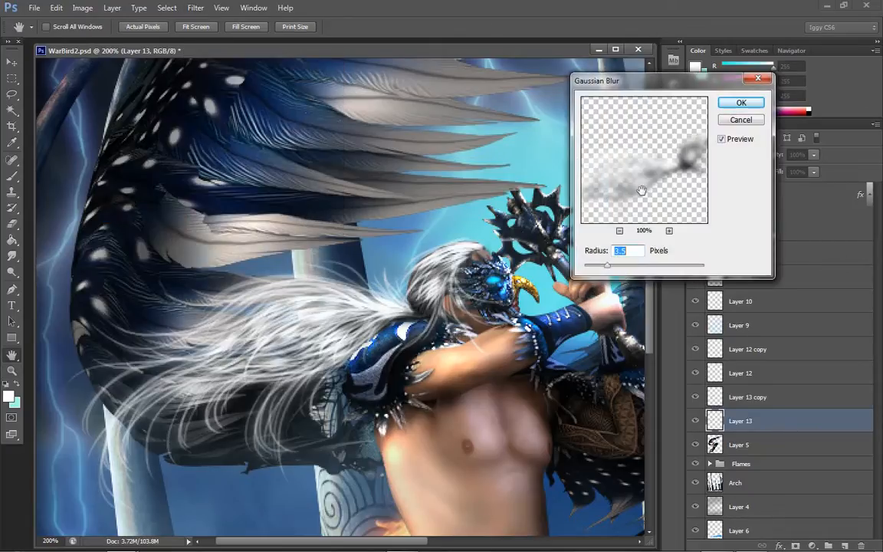
pyautogui.click(748, 104)
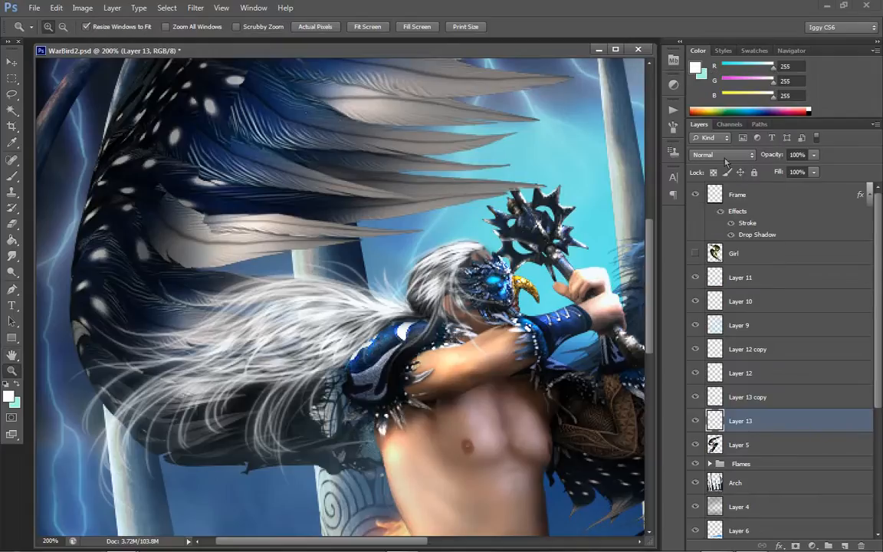
# - Set the blurred Layer 13 to Screen blend mode and check the glow from farther out
pyautogui.click(723, 157)
pyautogui.click(715, 264)
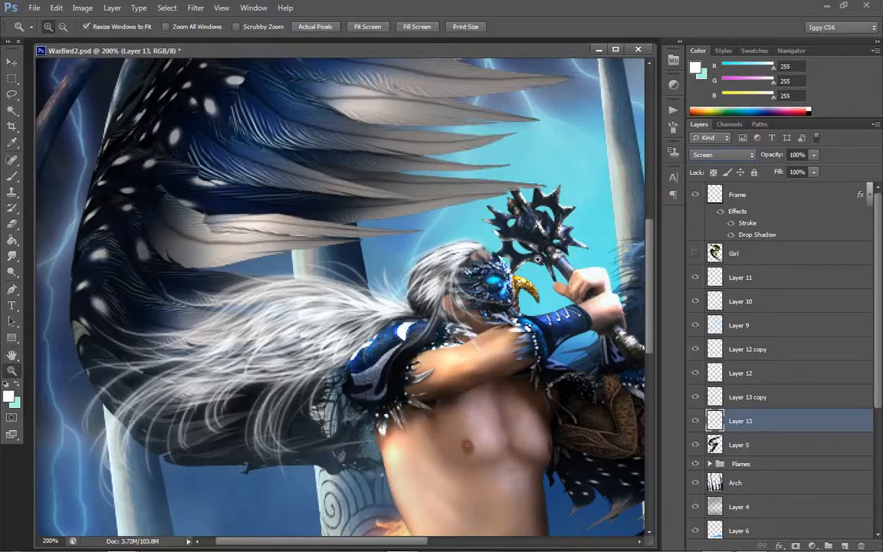
pyautogui.rightClick(516, 268)
pyautogui.click(567, 338)
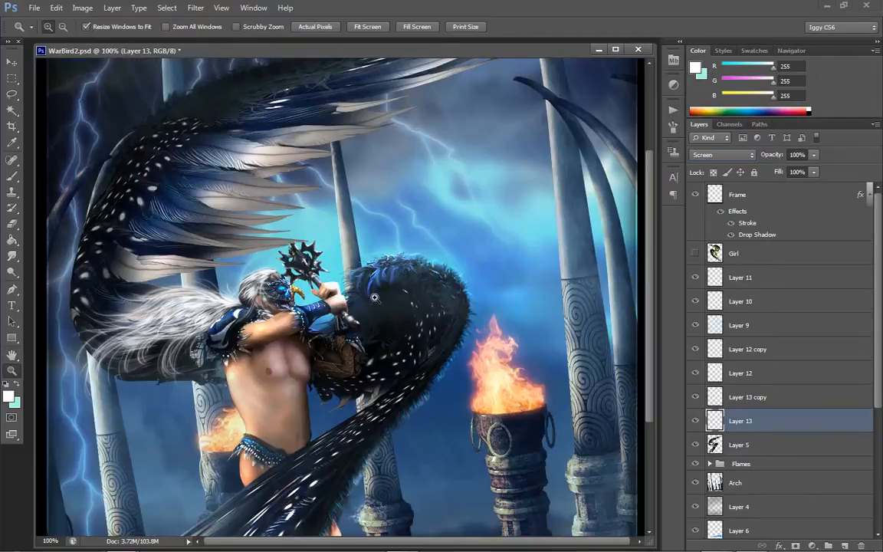
pyautogui.rightClick(337, 319)
pyautogui.click(376, 387)
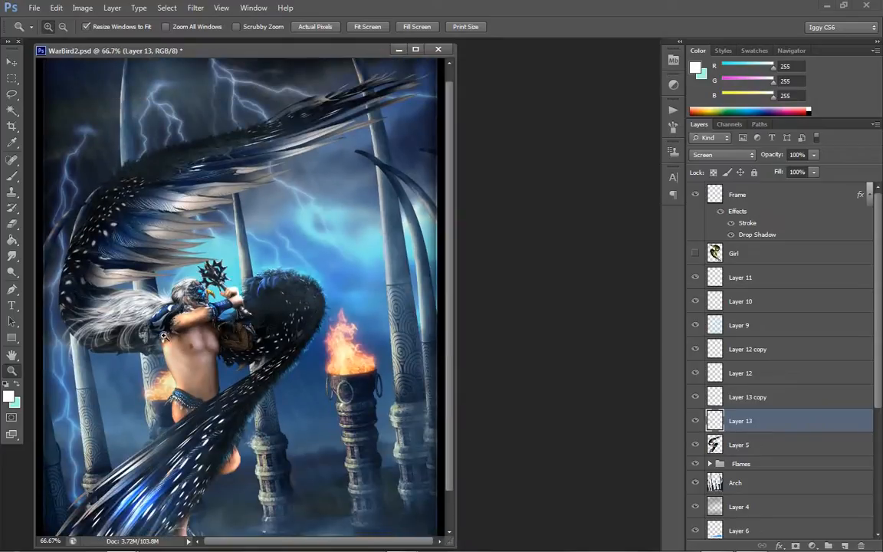
pyautogui.click(140, 338)
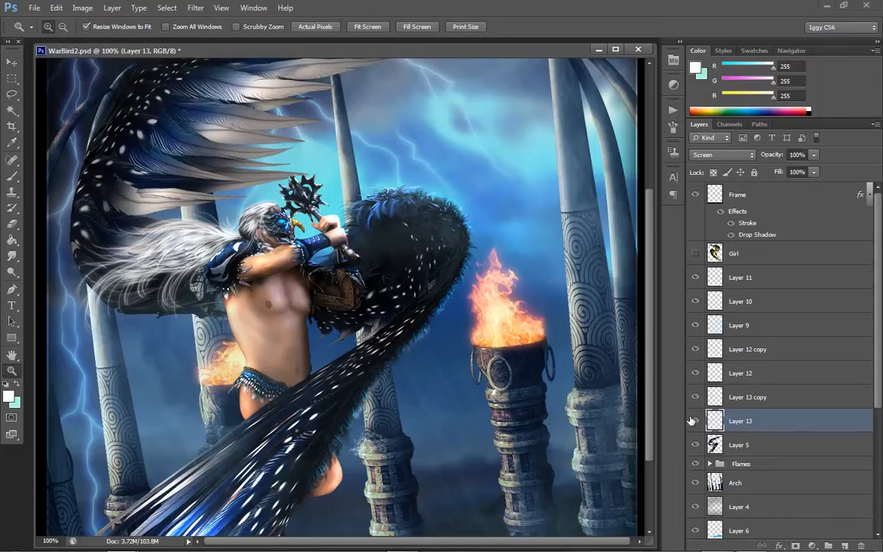
# - Duplicate Layer 13 copy and set the new duplicate's blend mode to Screen
pyautogui.click(765, 395)
pyautogui.rightClick(765, 395)
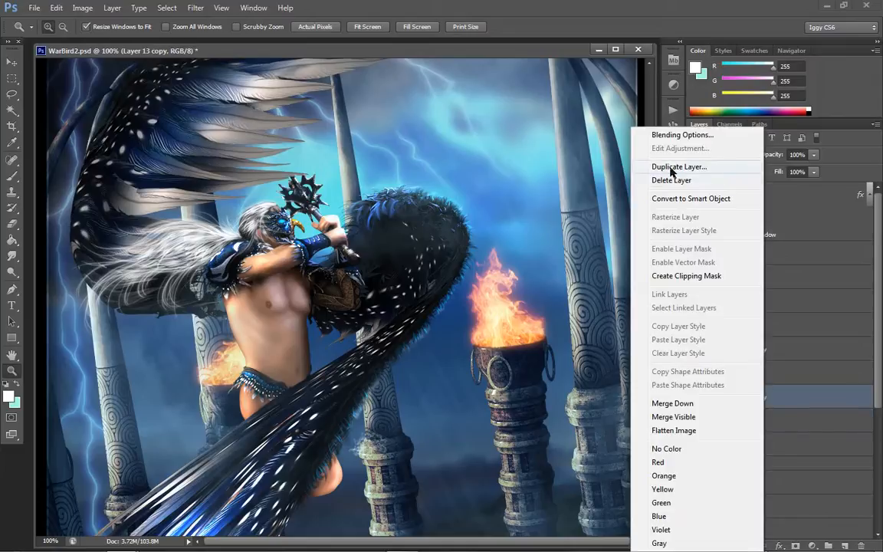
pyautogui.click(620, 166)
pyautogui.click(542, 164)
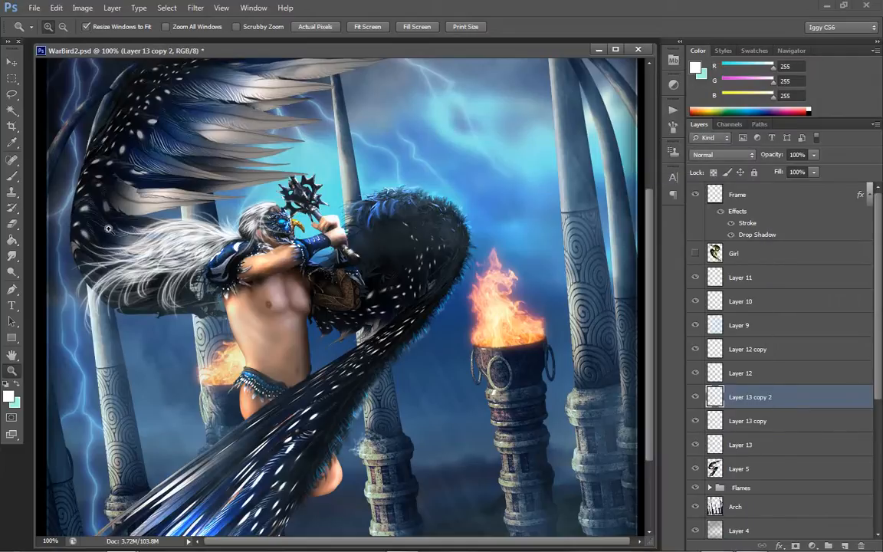
pyautogui.click(269, 227)
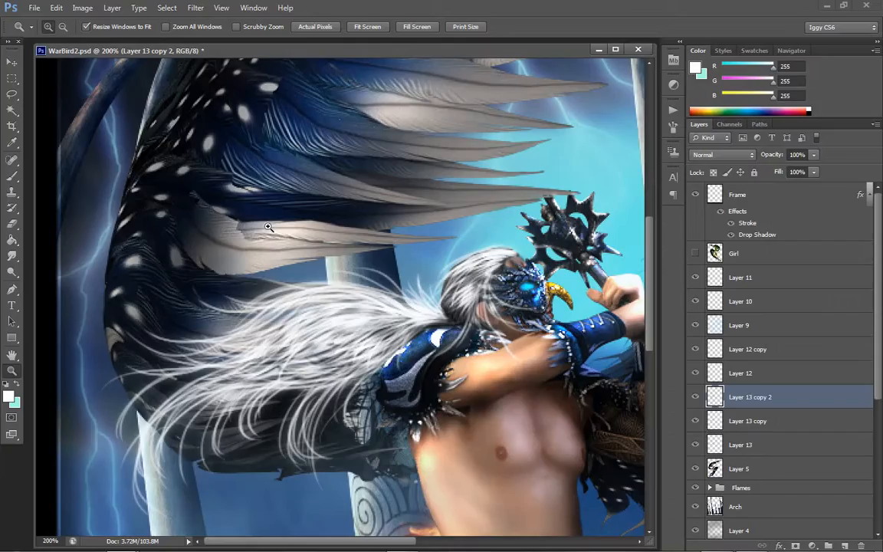
pyautogui.click(719, 154)
pyautogui.click(650, 242)
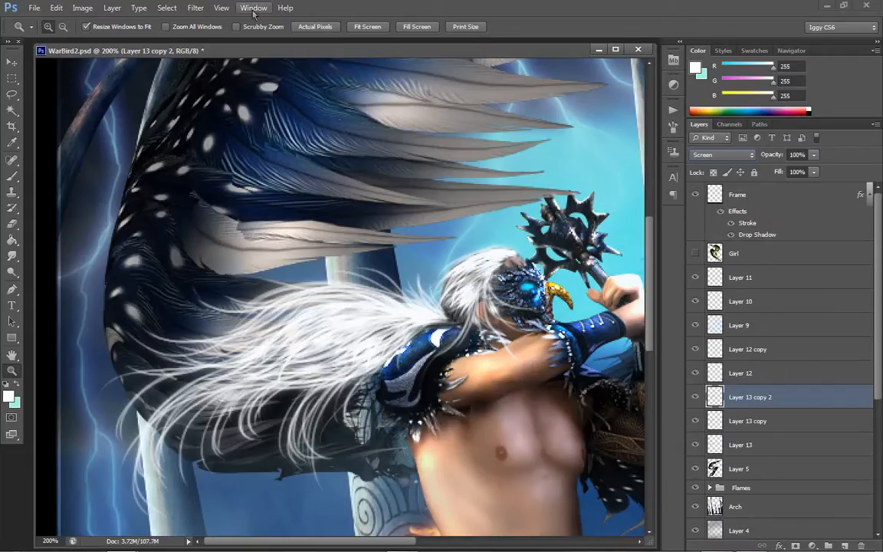
# - Soften Layer 13 copy 2 with a 6.8-pixel Gaussian Blur and lower its opacity to 24%
pyautogui.click(195, 8)
pyautogui.moveTo(203, 129)
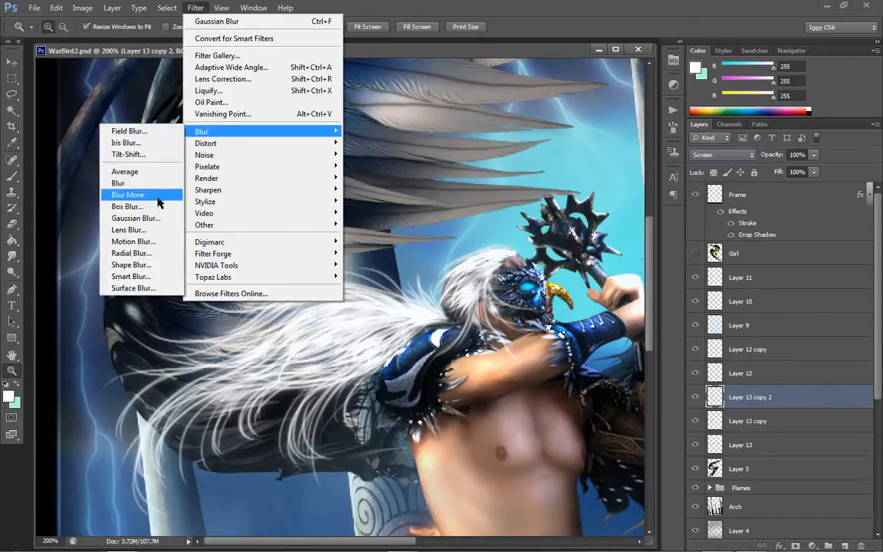
pyautogui.click(136, 218)
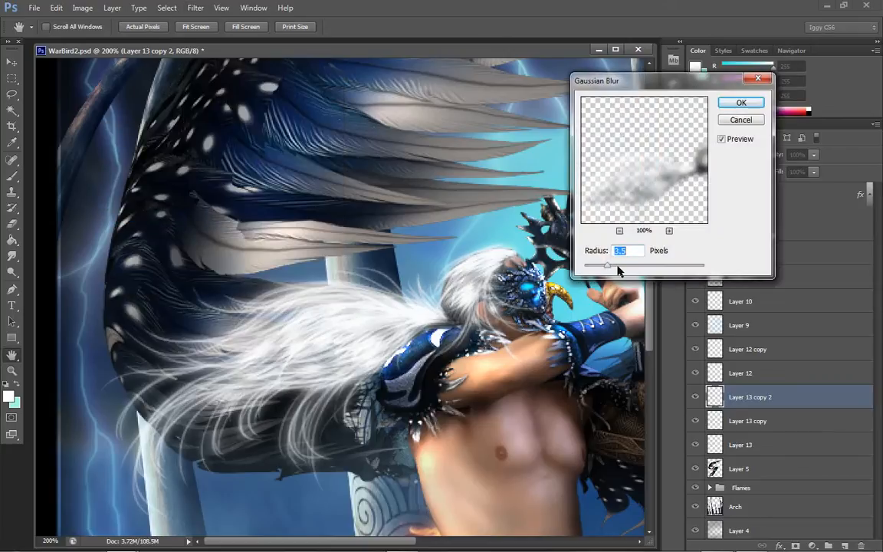
pyautogui.moveTo(618, 270); pyautogui.dragTo(633, 270)
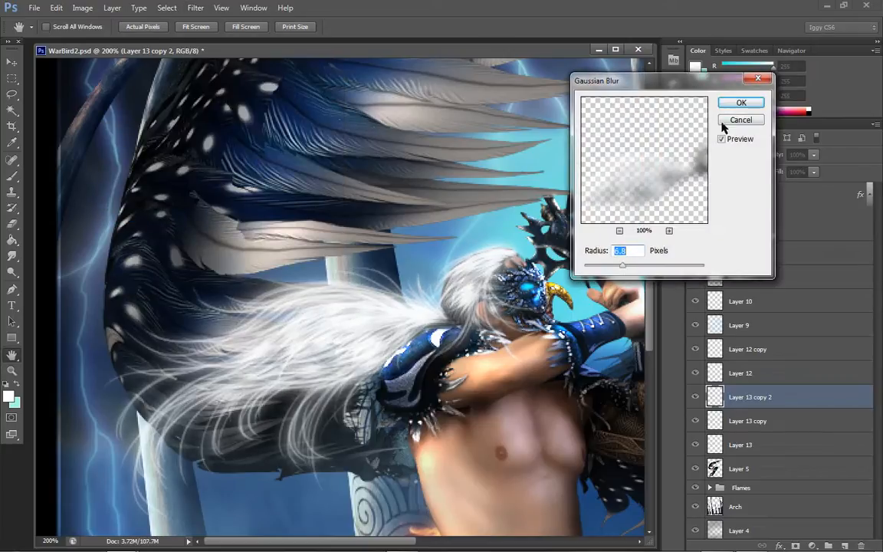
pyautogui.click(741, 103)
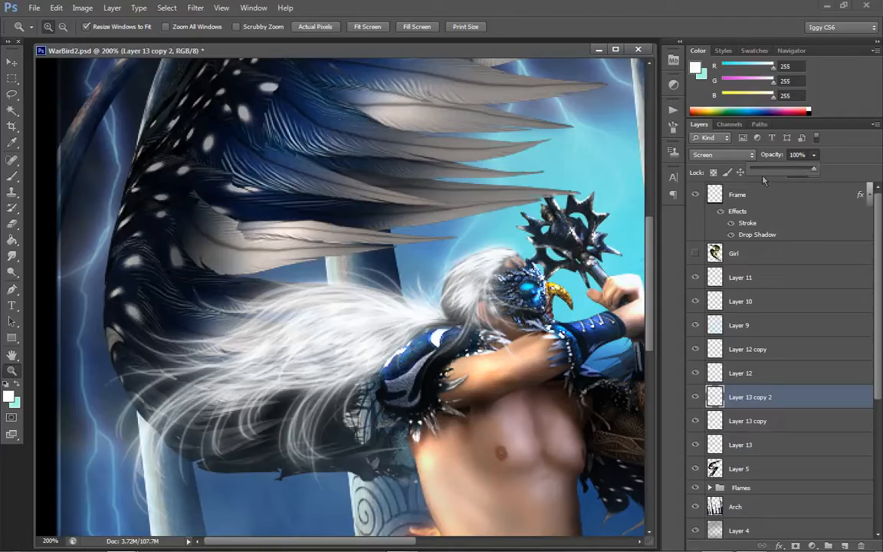
pyautogui.moveTo(759, 170)
pyautogui.mouseDown()
pyautogui.moveTo(776, 171)
pyautogui.moveTo(767, 174)
pyautogui.mouseUp()
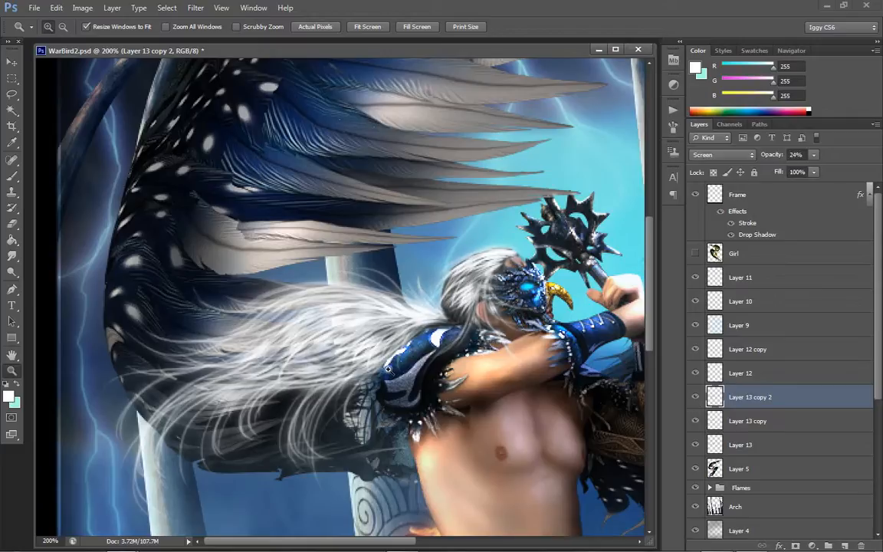
# - Examine how the glowing hair looks within the whole composition at 50% and 66.7% zoom
pyautogui.rightClick(390, 372)
pyautogui.click(434, 438)
pyautogui.rightClick(204, 342)
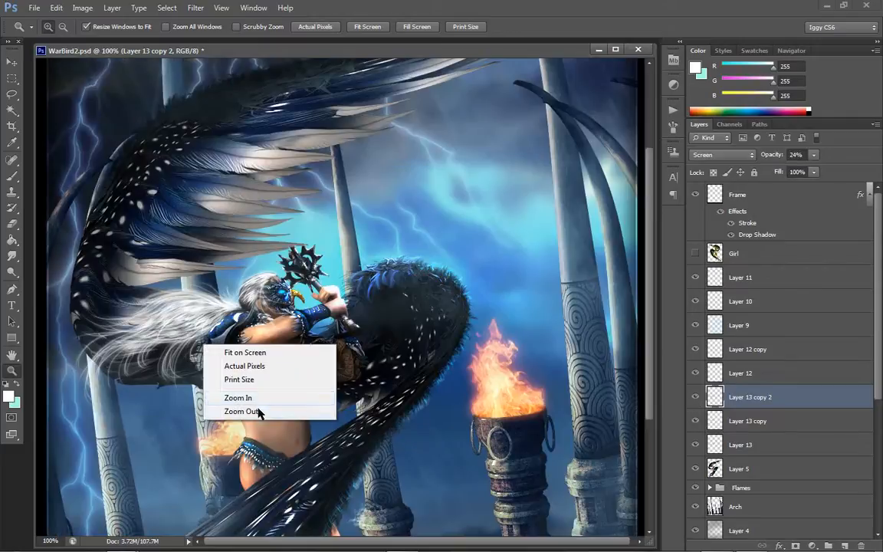
pyautogui.click(242, 411)
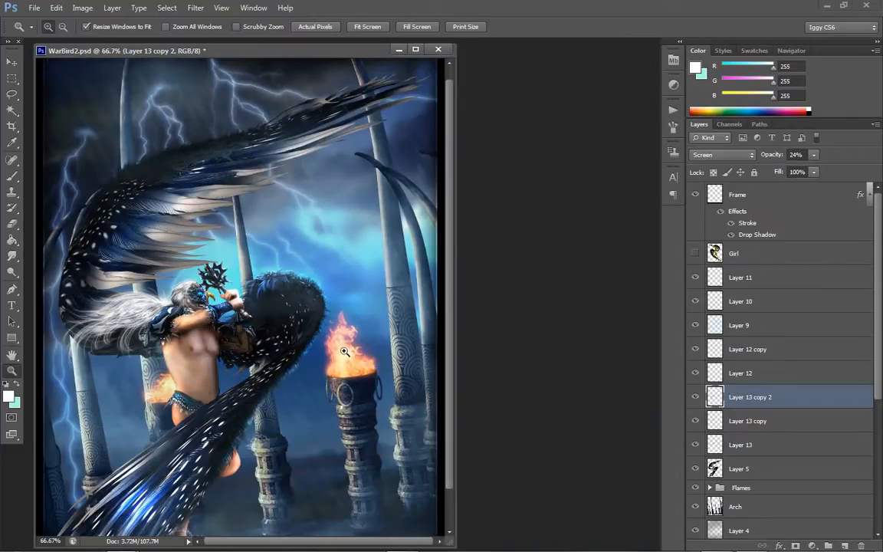
pyautogui.rightClick(206, 282)
pyautogui.click(233, 355)
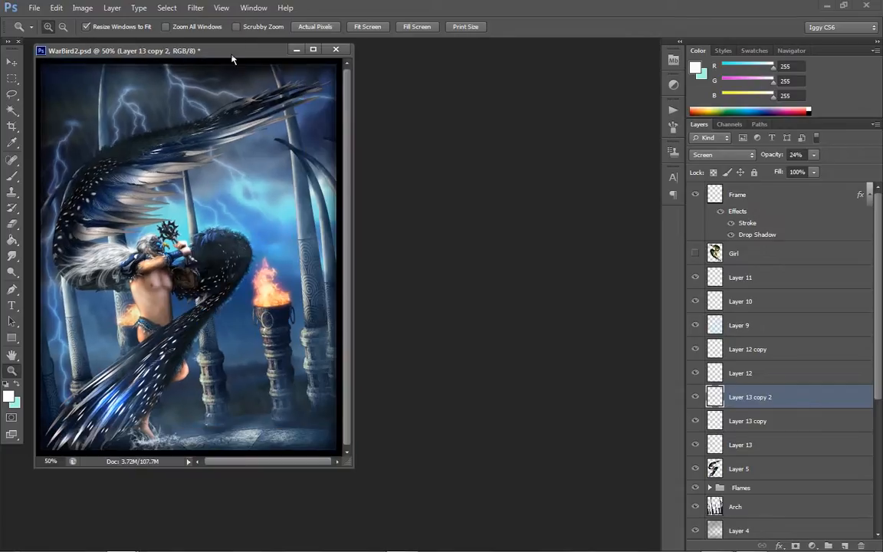
pyautogui.moveTo(232, 59); pyautogui.dragTo(332, 78)
pyautogui.click(393, 247)
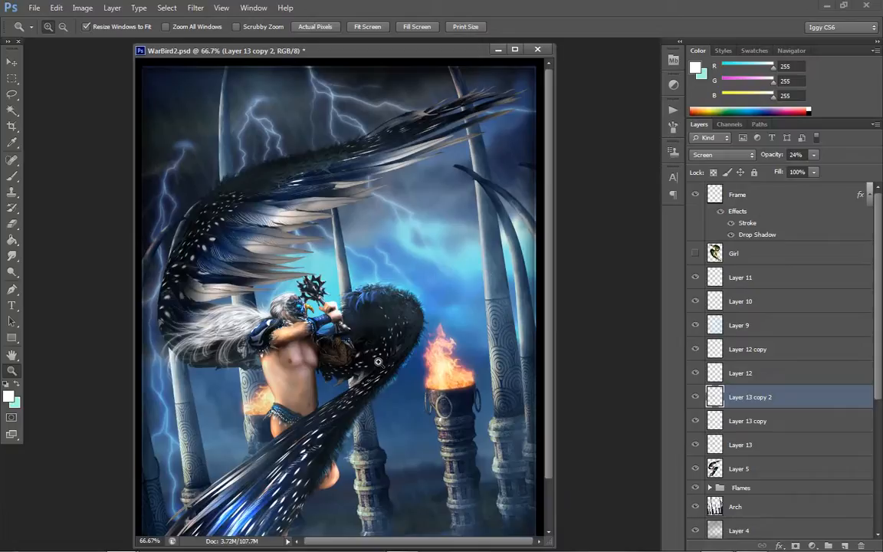
# - Hide Layer 13 copy 2 and try darkening Layer 13 copy with Brightness -150
pyautogui.click(330, 326)
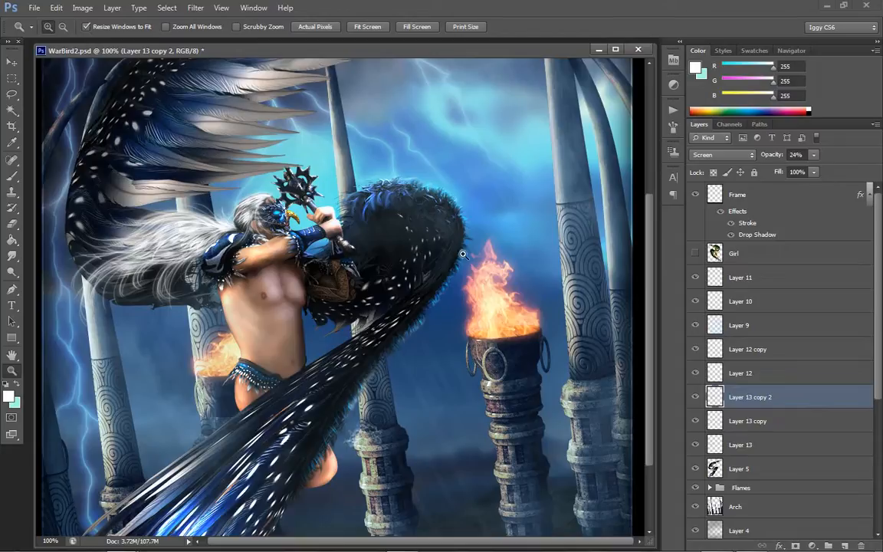
pyautogui.click(695, 397)
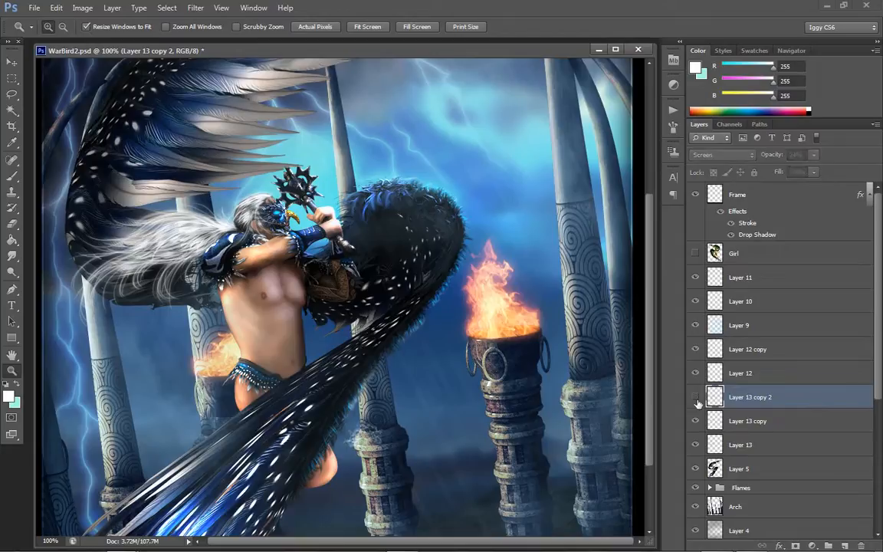
pyautogui.click(696, 398)
pyautogui.click(696, 398)
pyautogui.click(748, 422)
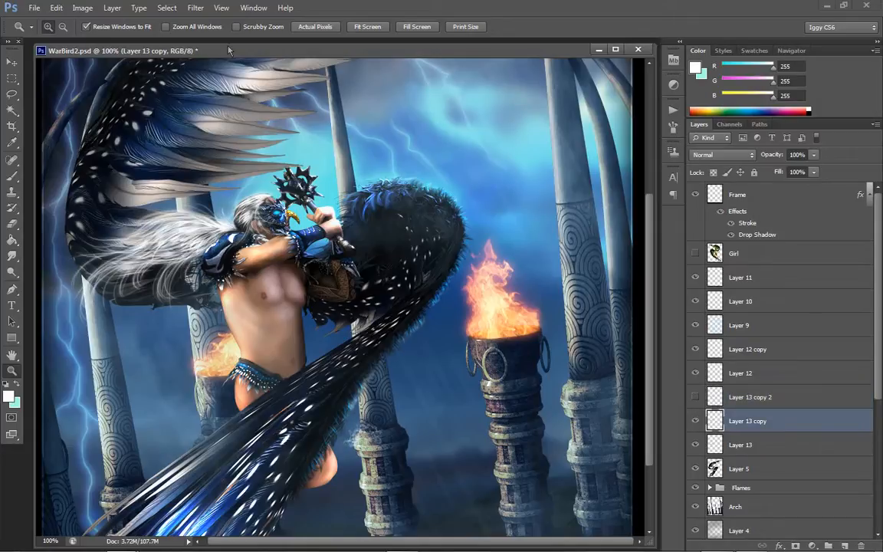
pyautogui.click(82, 7)
pyautogui.moveTo(96, 39)
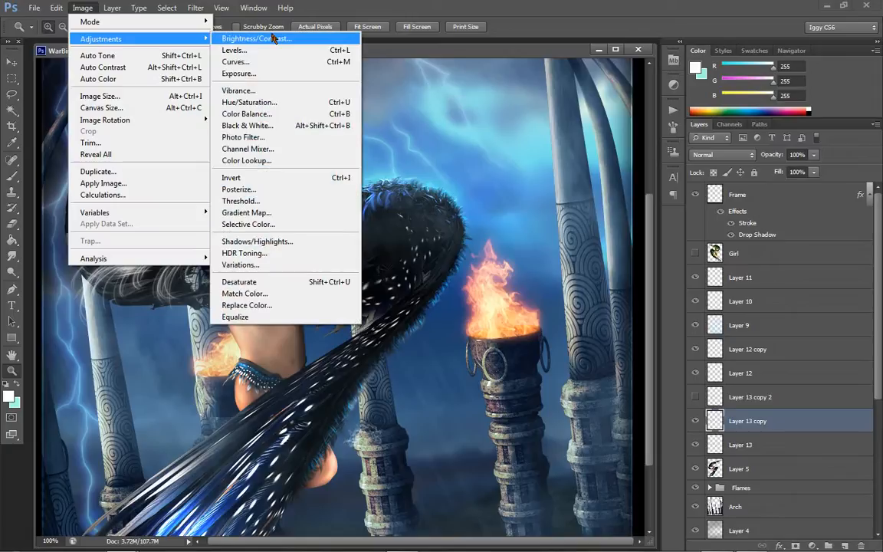
pyautogui.click(245, 39)
pyautogui.moveTo(704, 256); pyautogui.dragTo(644, 258)
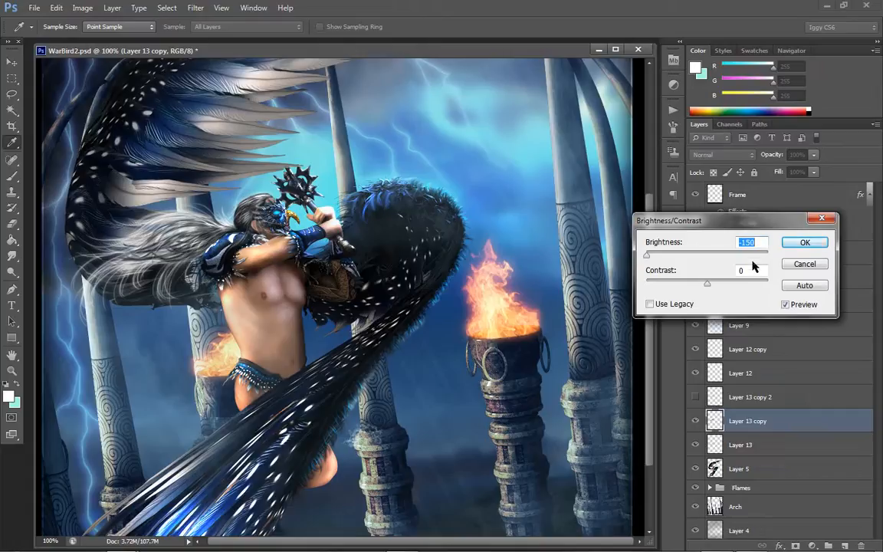
pyautogui.click(801, 243)
# - Try the hair without Layer 13, undoing the layer's deletion and hiding it instead
pyautogui.click(695, 421)
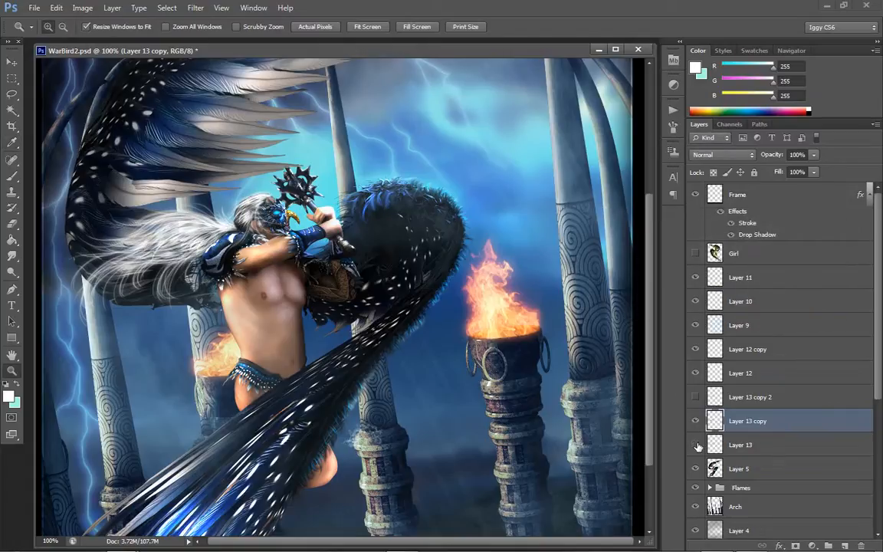
pyautogui.click(695, 421)
pyautogui.click(754, 445)
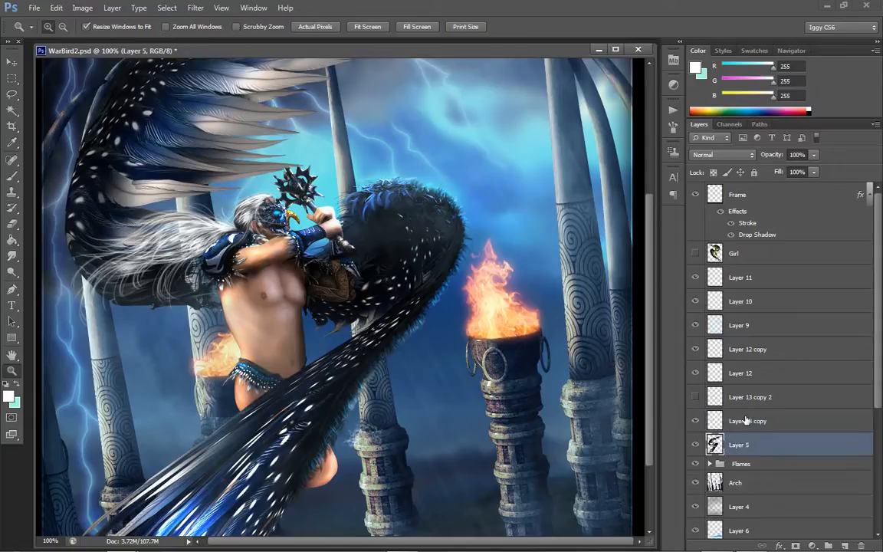
pyautogui.press('Delete')
pyautogui.click(695, 420)
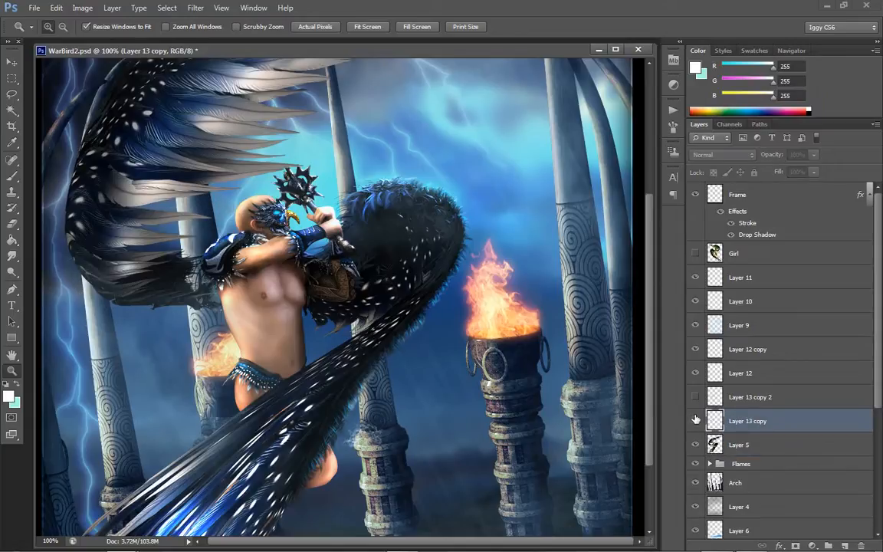
pyautogui.click(695, 421)
pyautogui.hotkey('ctrl', 'z')
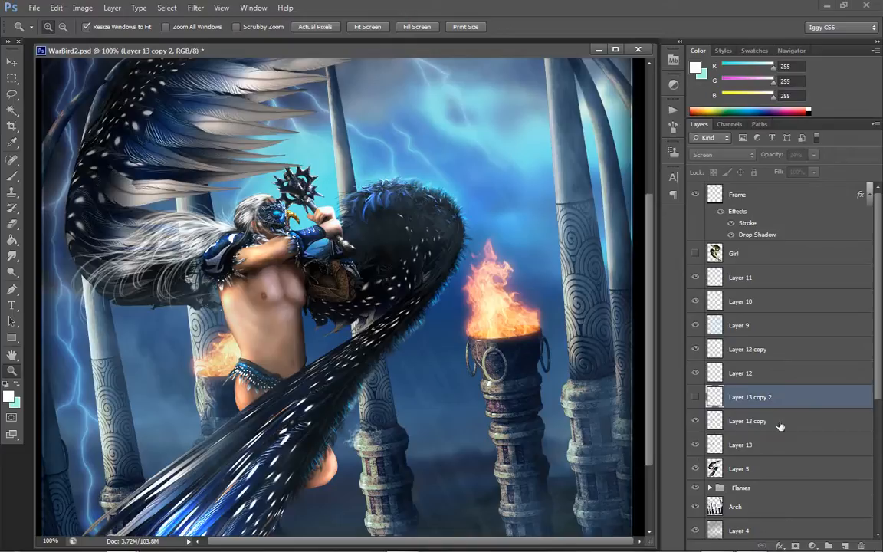
pyautogui.click(694, 445)
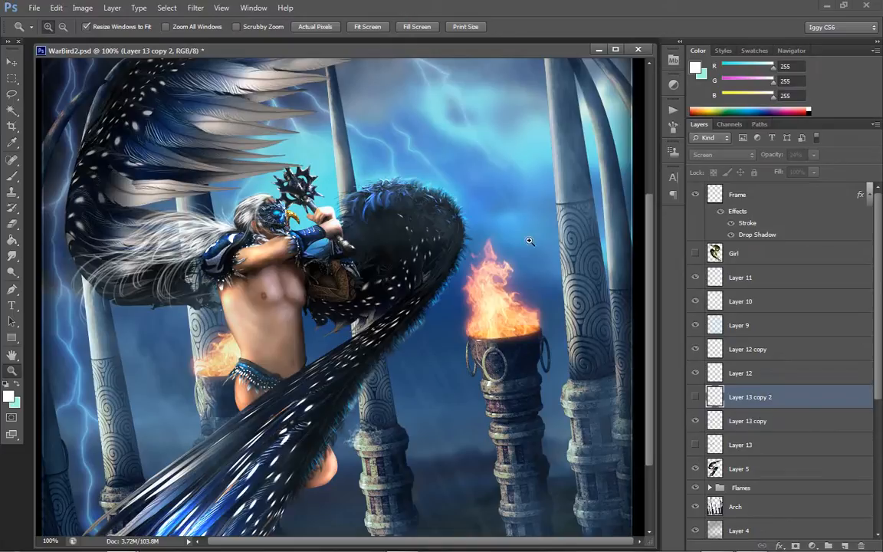
pyautogui.click(739, 421)
pyautogui.click(82, 10)
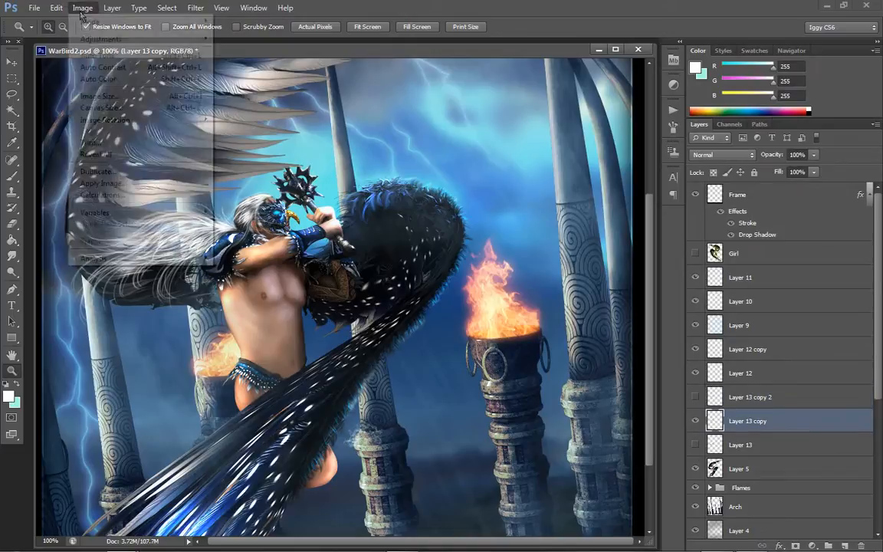
pyautogui.moveTo(100, 36)
pyautogui.click(260, 36)
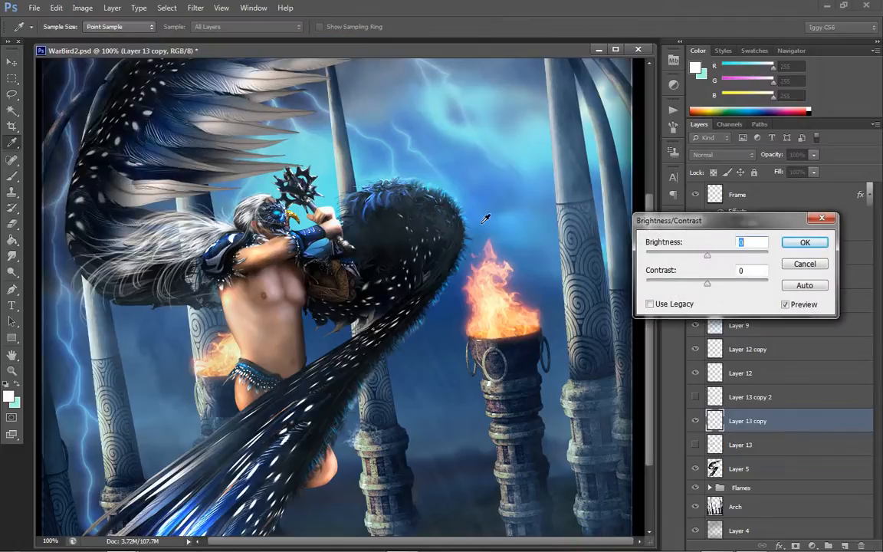
pyautogui.click(645, 256)
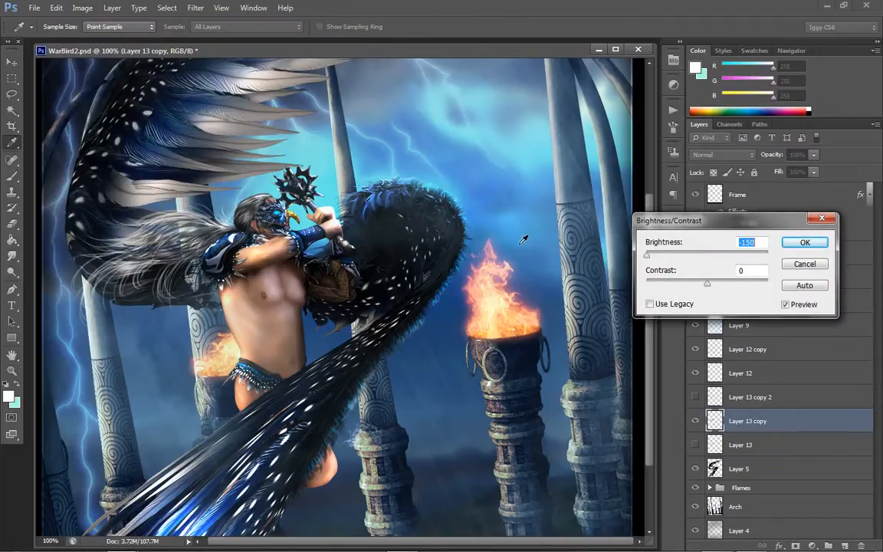
pyautogui.click(804, 264)
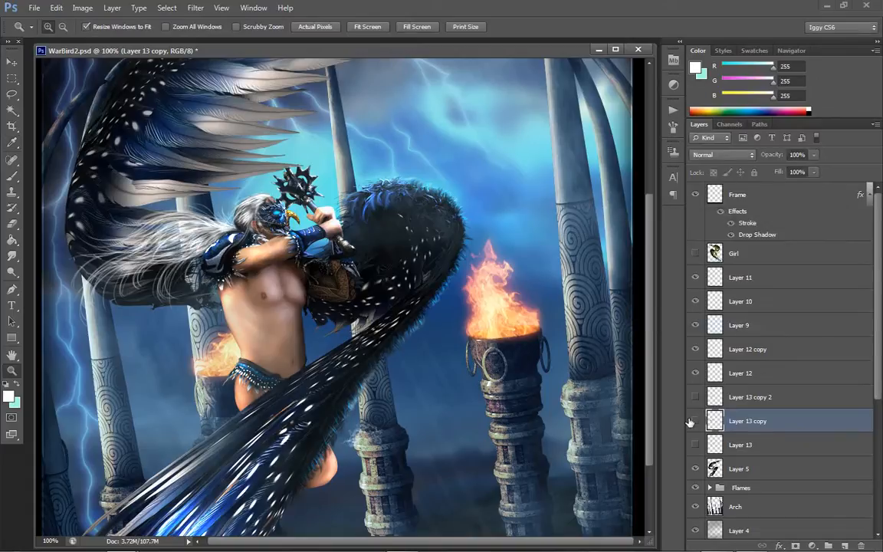
# - Try inverting the colors of Layer 13 copy, and undo the inversion
pyautogui.click(692, 421)
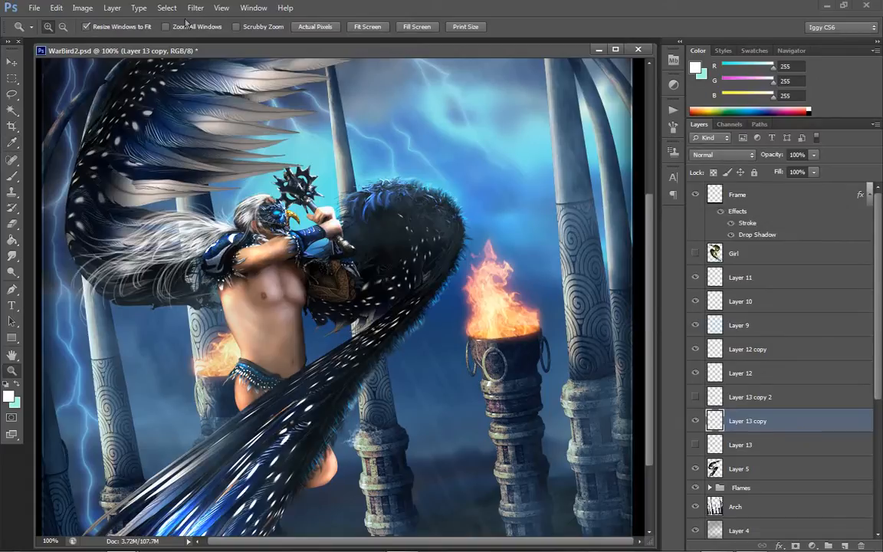
pyautogui.hotkey('ctrl', 'i')
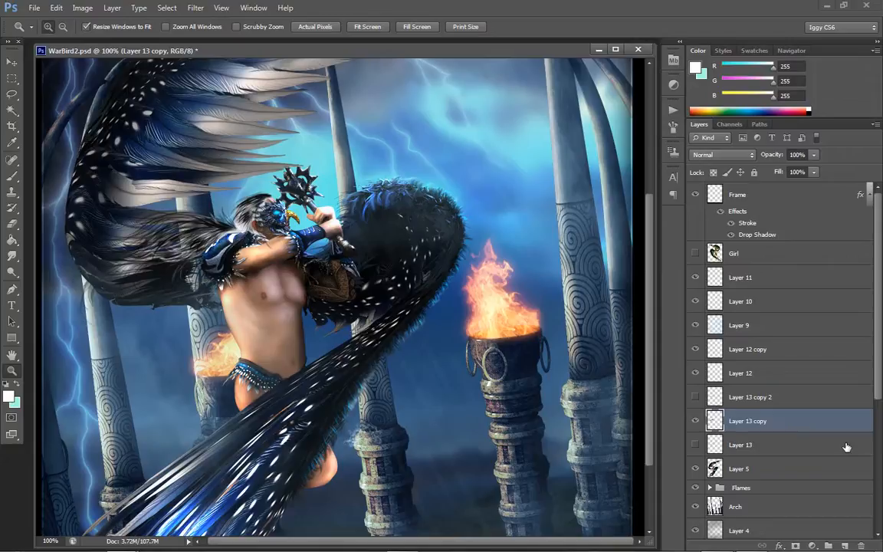
pyautogui.hotkey('ctrl', 'z')
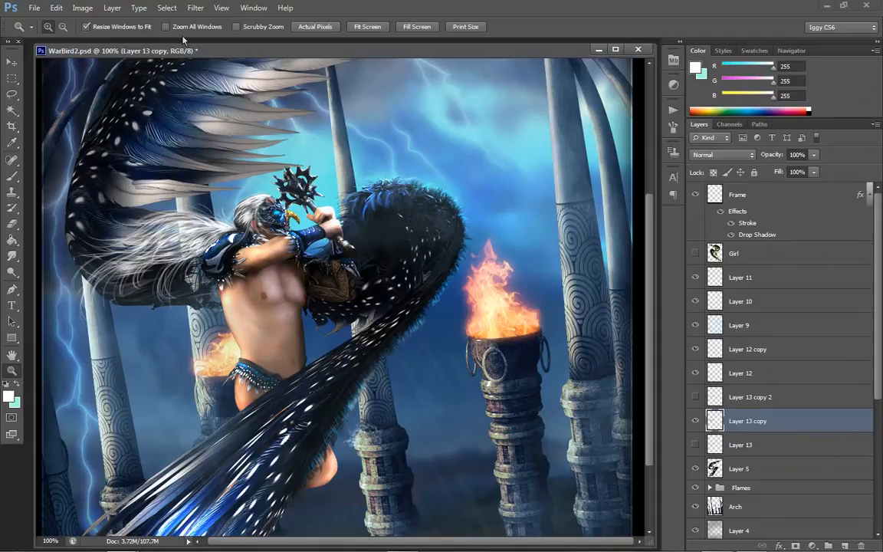
# - Try turning the hair on Layer 13 copy black using legacy Brightness/Contrast with Brightness -100 and Contrast 100
pyautogui.click(83, 8)
pyautogui.moveTo(92, 39)
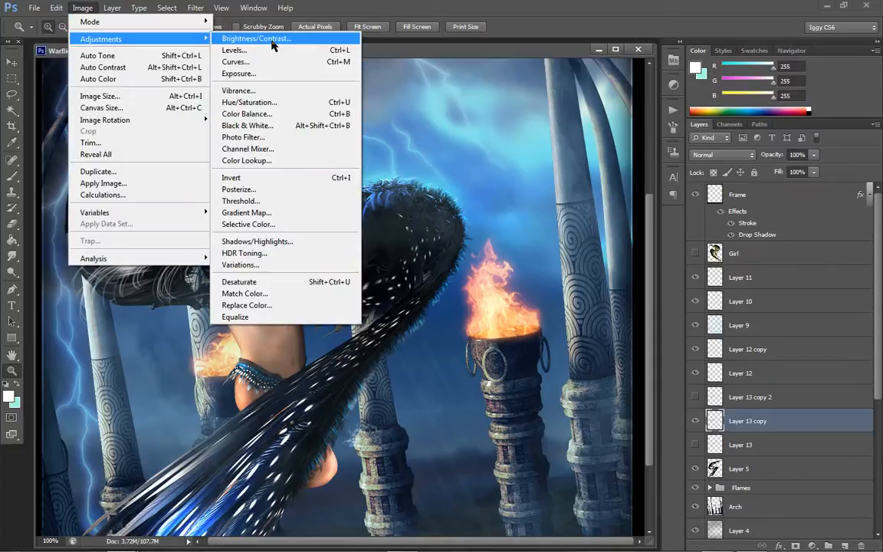
pyautogui.click(272, 39)
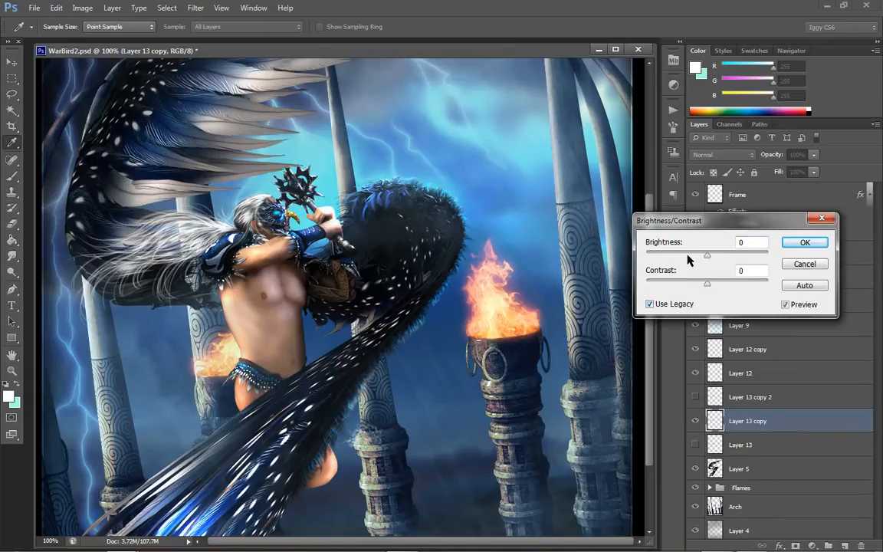
pyautogui.moveTo(687, 254); pyautogui.dragTo(630, 254)
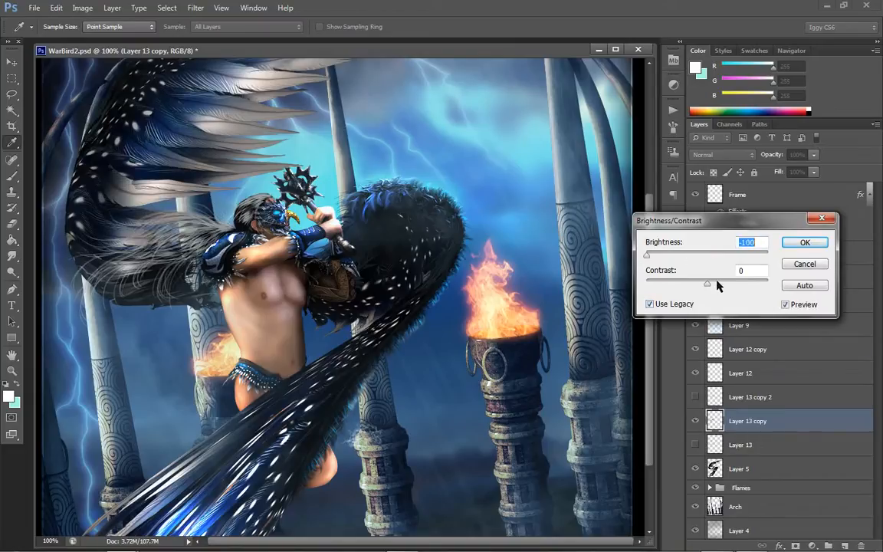
pyautogui.moveTo(718, 285); pyautogui.dragTo(779, 288)
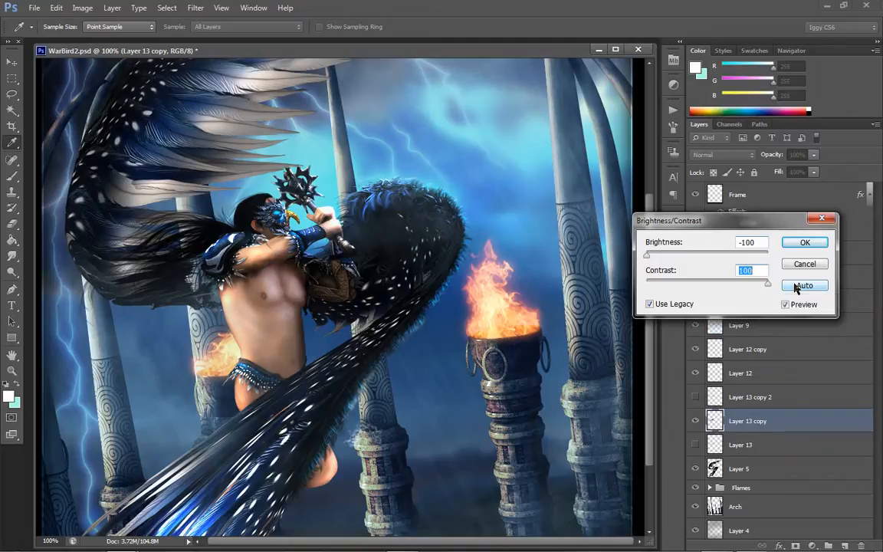
pyautogui.moveTo(669, 256); pyautogui.dragTo(683, 254)
pyautogui.moveTo(728, 285); pyautogui.dragTo(780, 277)
pyautogui.click(799, 242)
# - Inspect the darkened hair at 200%, undo the changes to Layer 13 copy, and bring the whole painting back into view
pyautogui.press('z')
pyautogui.click(229, 224)
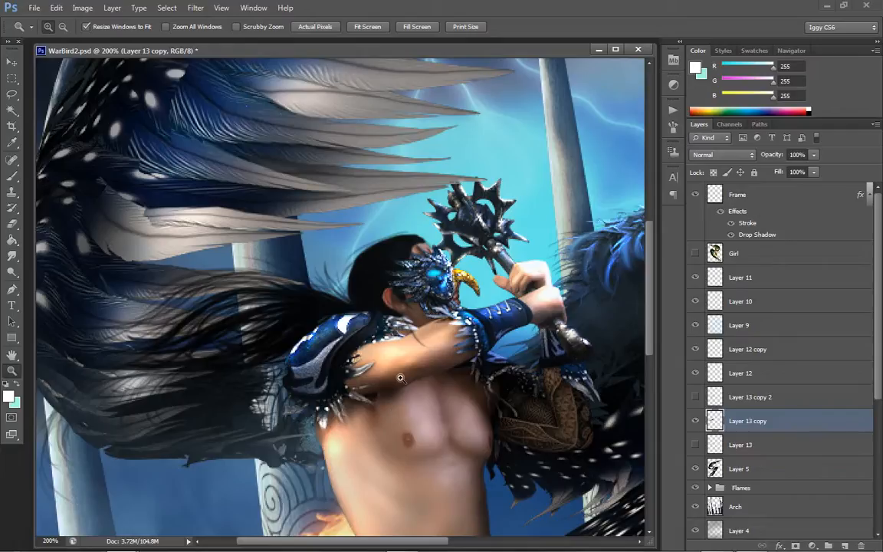
pyautogui.hotkey('ctrl', 'z')
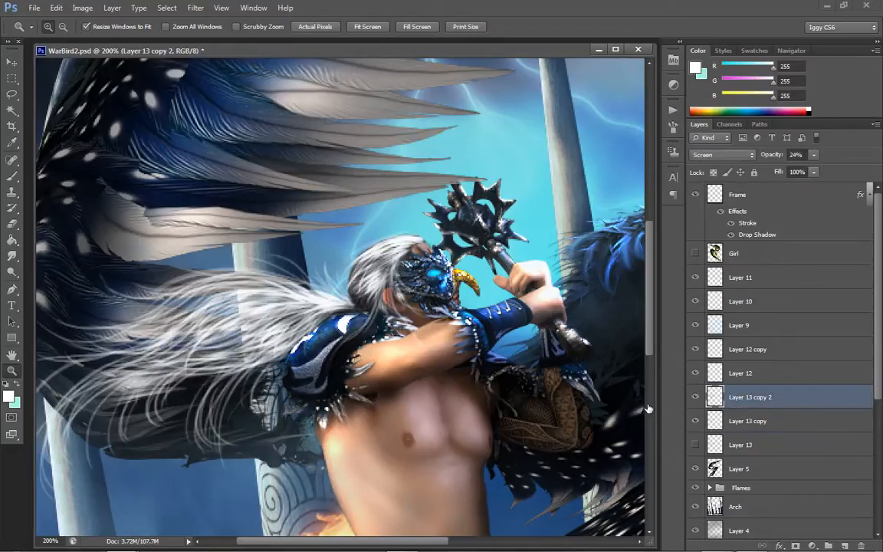
pyautogui.rightClick(409, 358)
pyautogui.click(452, 368)
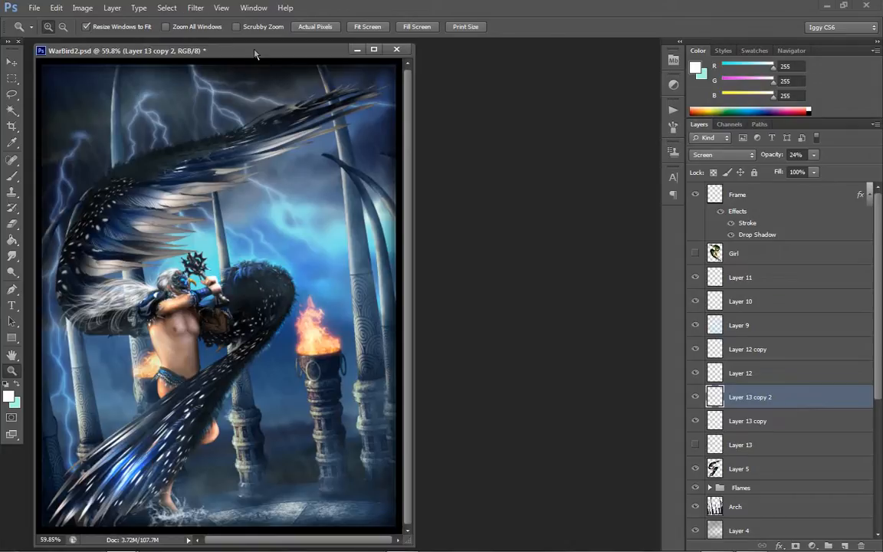
pyautogui.moveTo(256, 54); pyautogui.dragTo(350, 59)
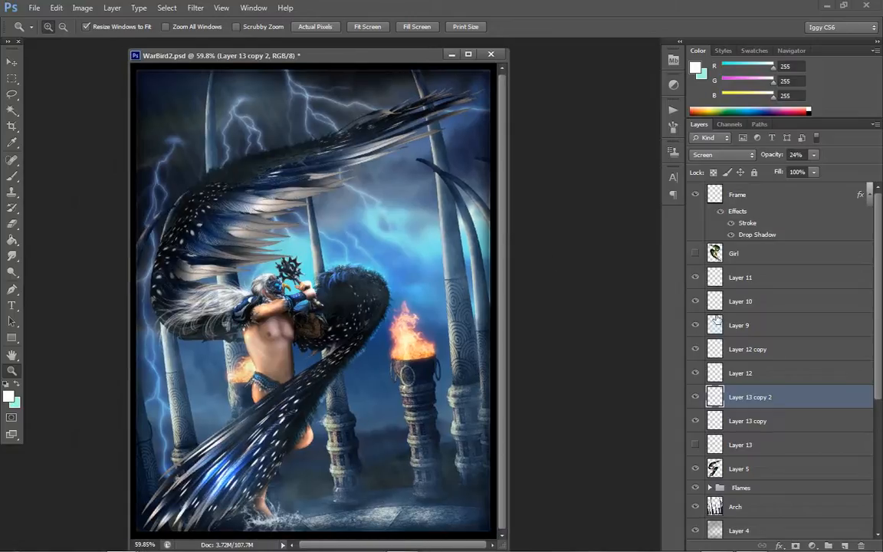
# - Expand the Flames group and shift the hue of Layer 3 copy 3 by +15
pyautogui.scroll(-3, 725, 315)
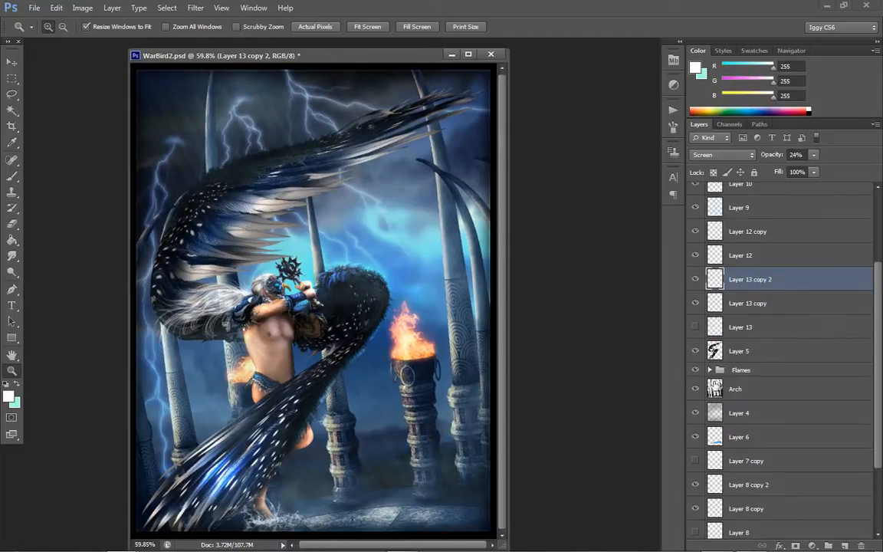
pyautogui.click(708, 370)
pyautogui.click(754, 389)
pyautogui.click(364, 343)
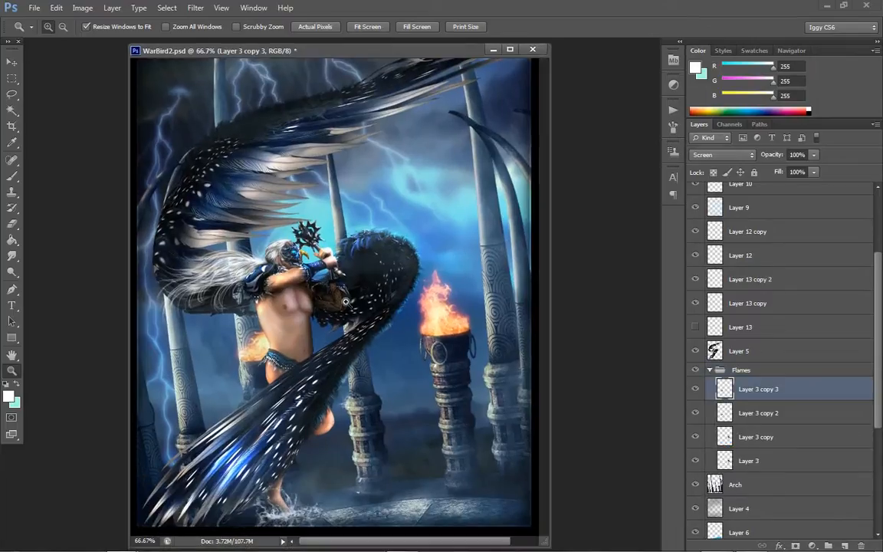
pyautogui.click(82, 7)
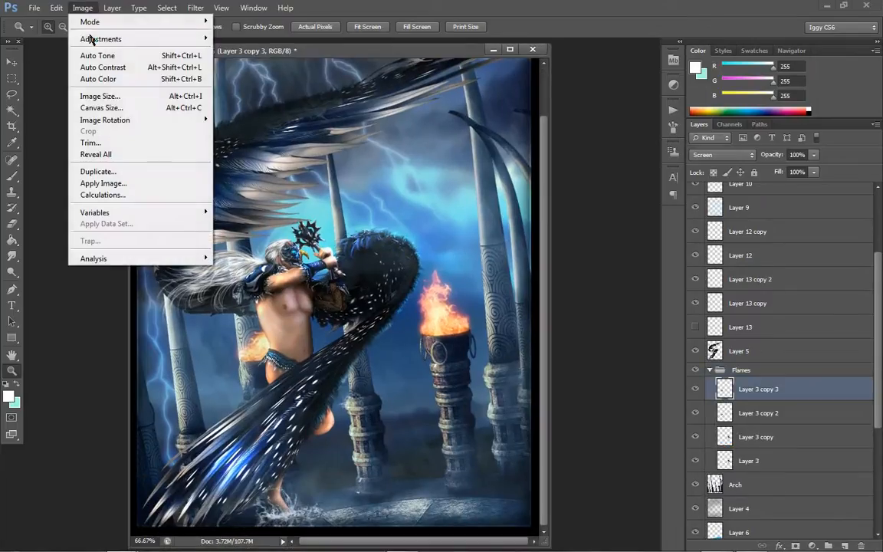
pyautogui.moveTo(109, 38)
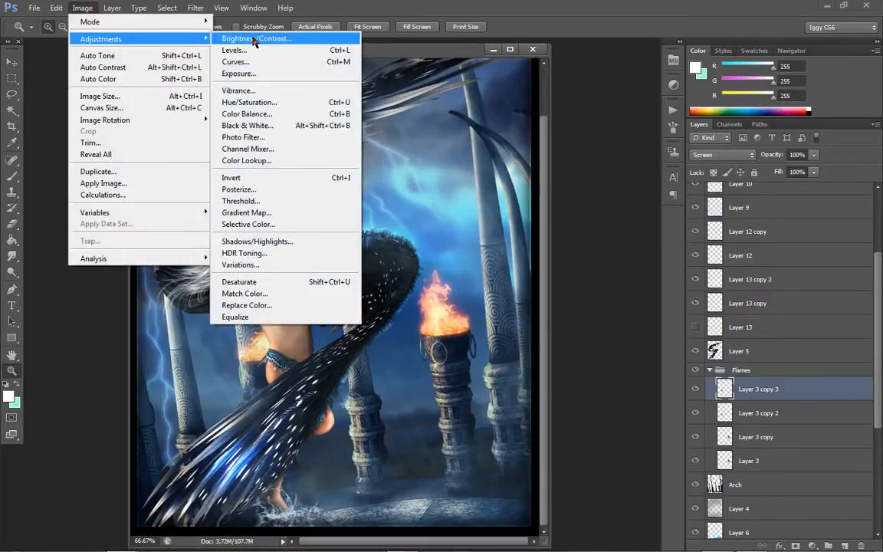
pyautogui.click(234, 102)
pyautogui.moveTo(705, 217); pyautogui.dragTo(714, 221)
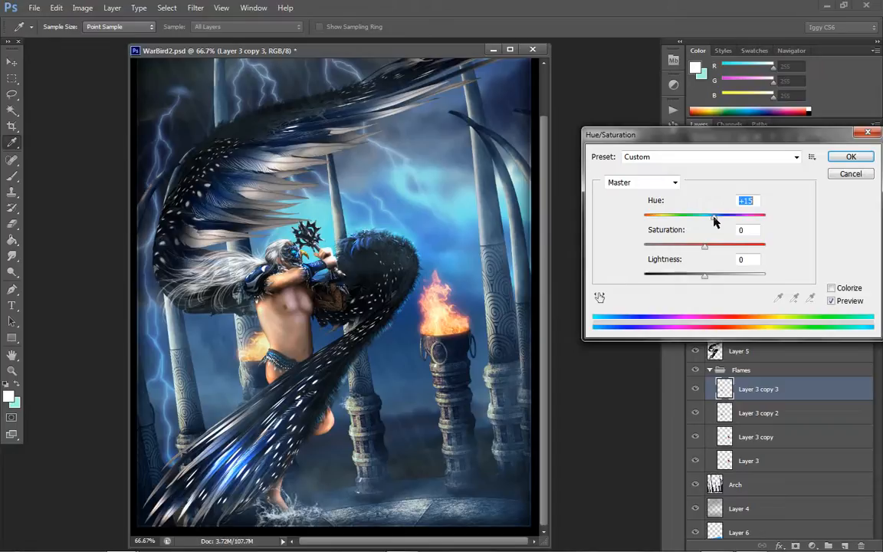
pyautogui.press('z')
pyautogui.click(851, 156)
# - Shift the hue of the flame on Layer 3 copy by +15
pyautogui.click(752, 437)
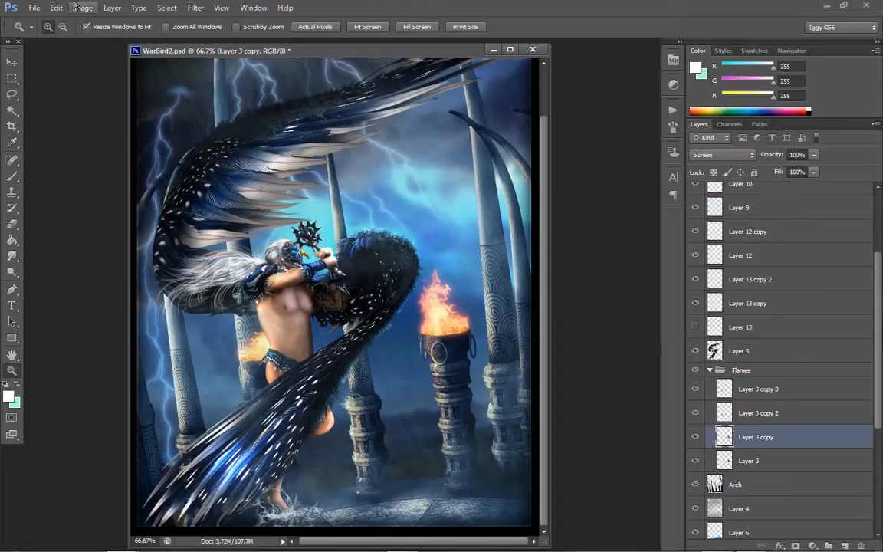
pyautogui.click(82, 8)
pyautogui.moveTo(90, 40)
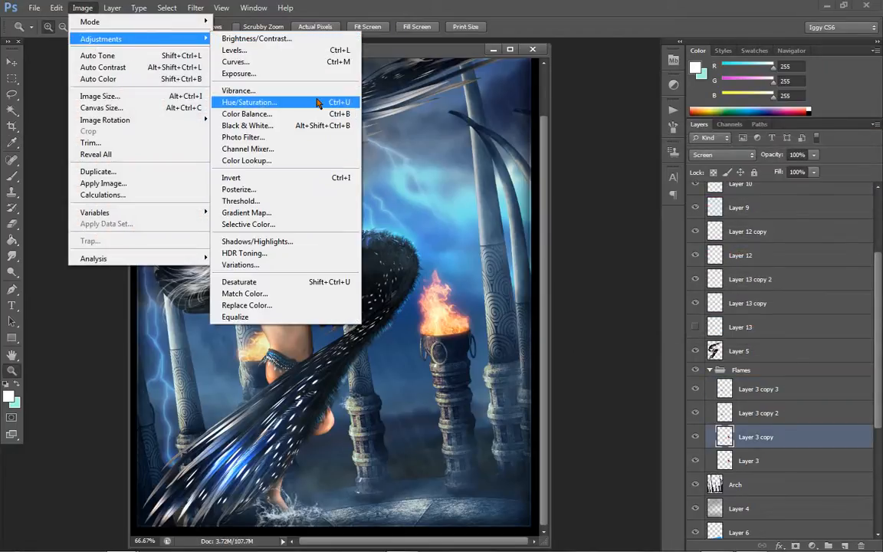
pyautogui.click(318, 102)
pyautogui.moveTo(706, 219); pyautogui.dragTo(714, 221)
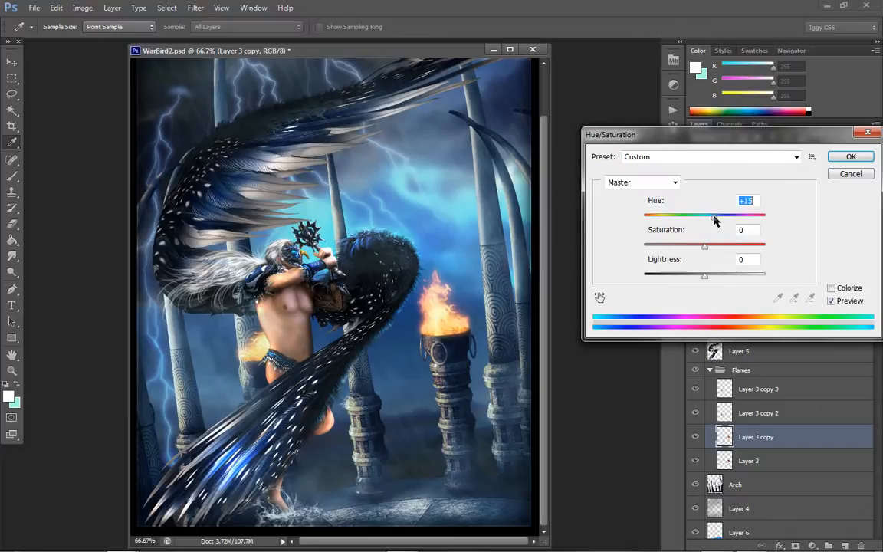
pyautogui.click(849, 156)
# - View the painting at 50% zoom and hide the Flames group to compare the scene without fire
pyautogui.press('z')
pyautogui.rightClick(476, 275)
pyautogui.click(515, 341)
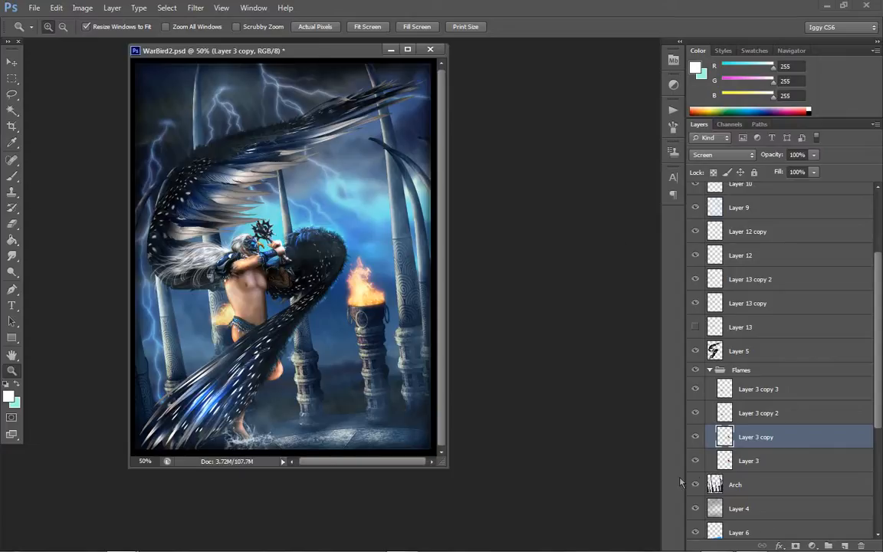
pyautogui.click(694, 370)
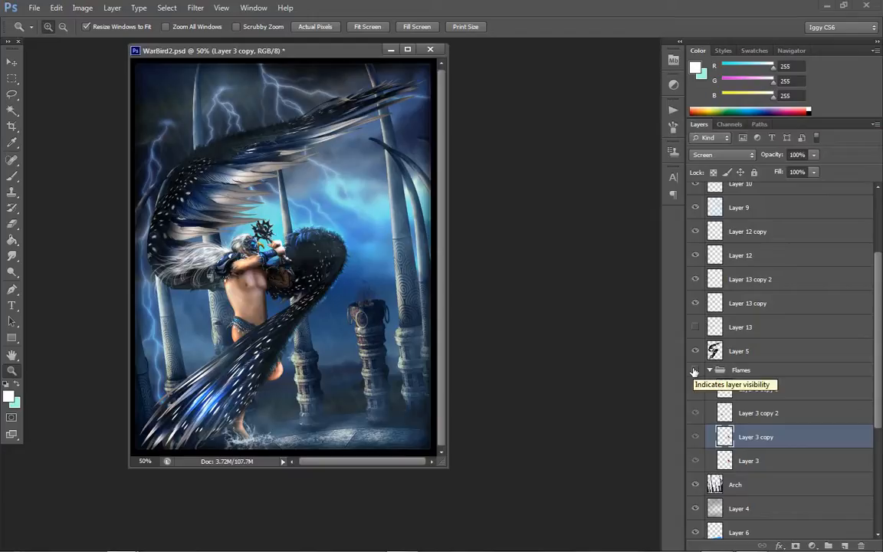
# - Show the Flames group again and review the painting at 66.7% and 100% before returning to 50%
pyautogui.click(694, 370)
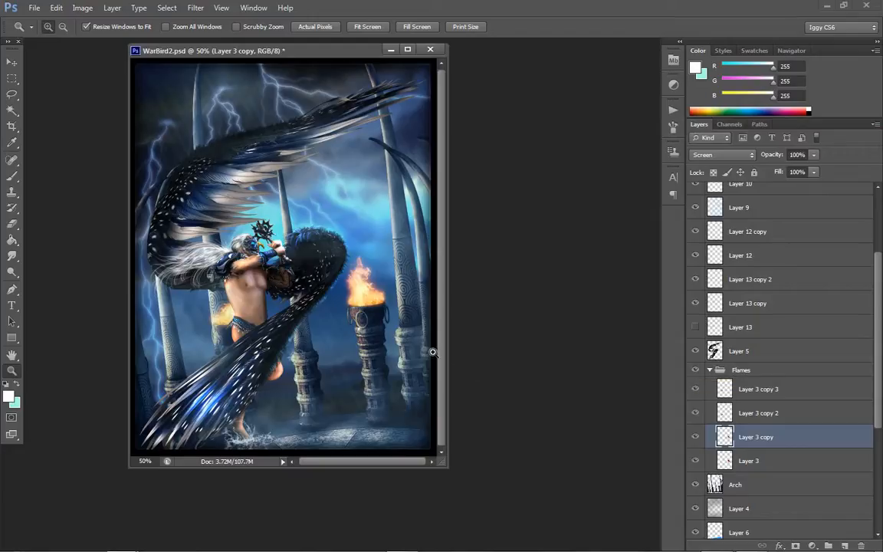
pyautogui.click(332, 295)
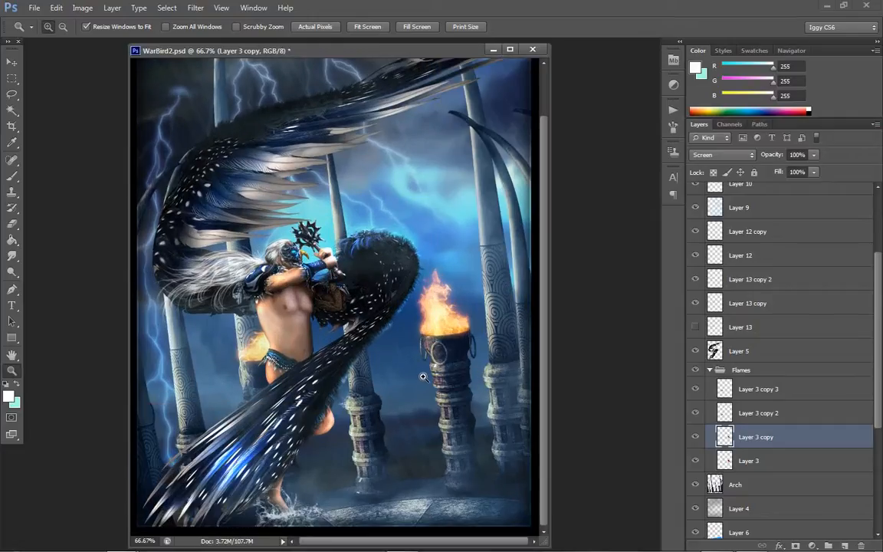
pyautogui.scroll(1, 383, 337)
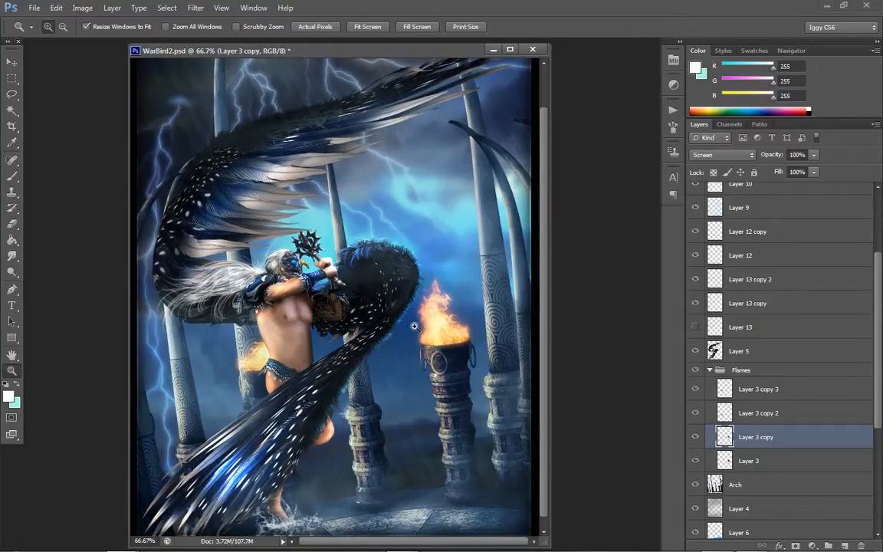
pyautogui.click(338, 334)
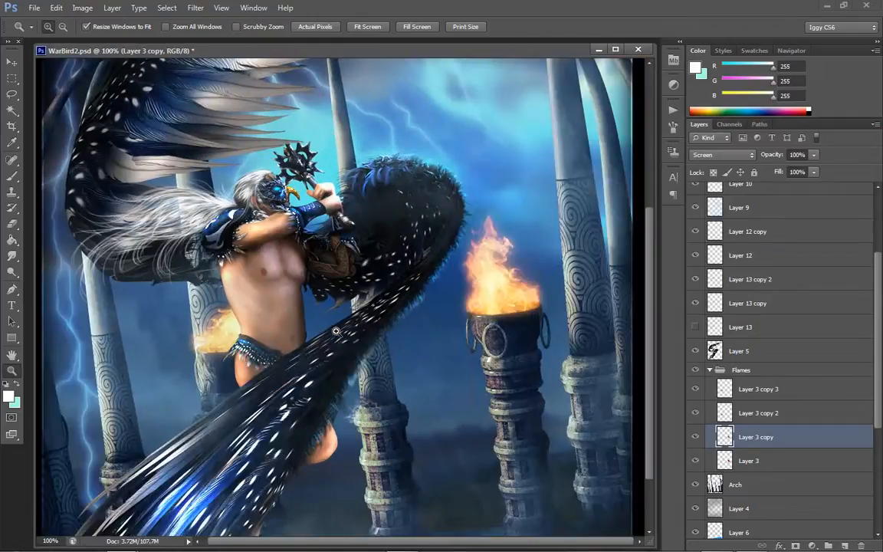
pyautogui.rightClick(337, 333)
pyautogui.click(374, 399)
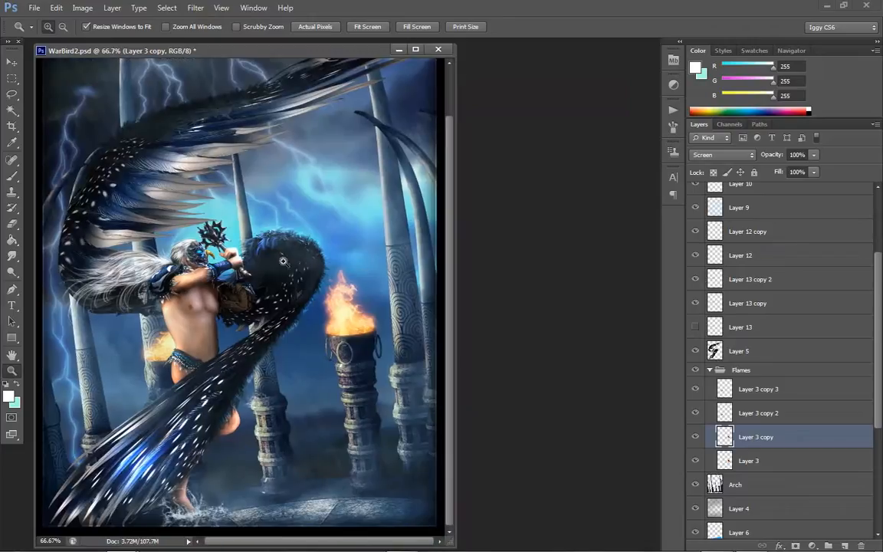
pyautogui.rightClick(213, 276)
pyautogui.click(229, 345)
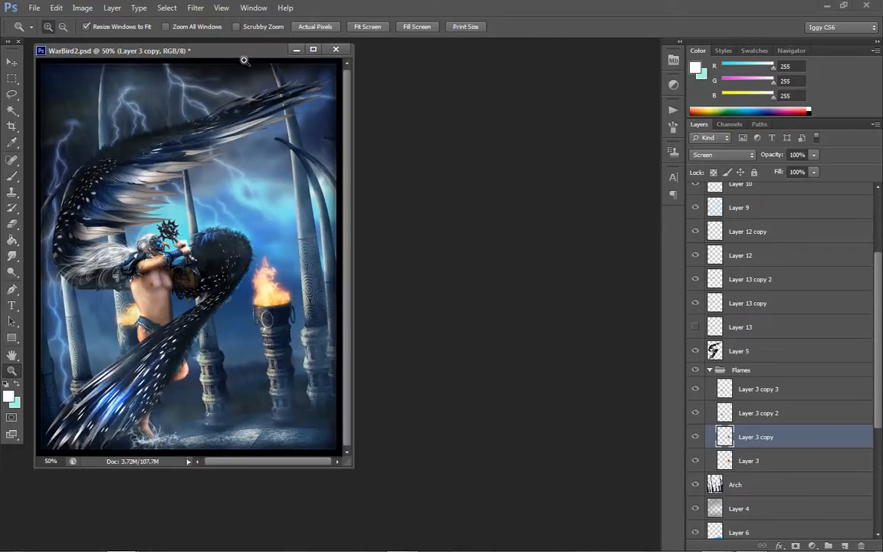
pyautogui.moveTo(182, 48); pyautogui.dragTo(258, 82)
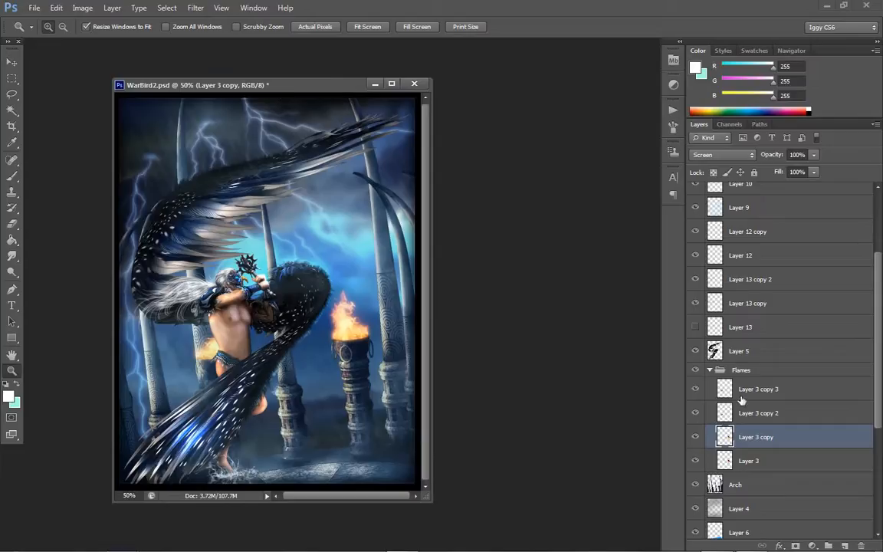
# - Raise the contrast of the winged warrior on Layer 5 to 39 with Brightness/Contrast
pyautogui.click(748, 353)
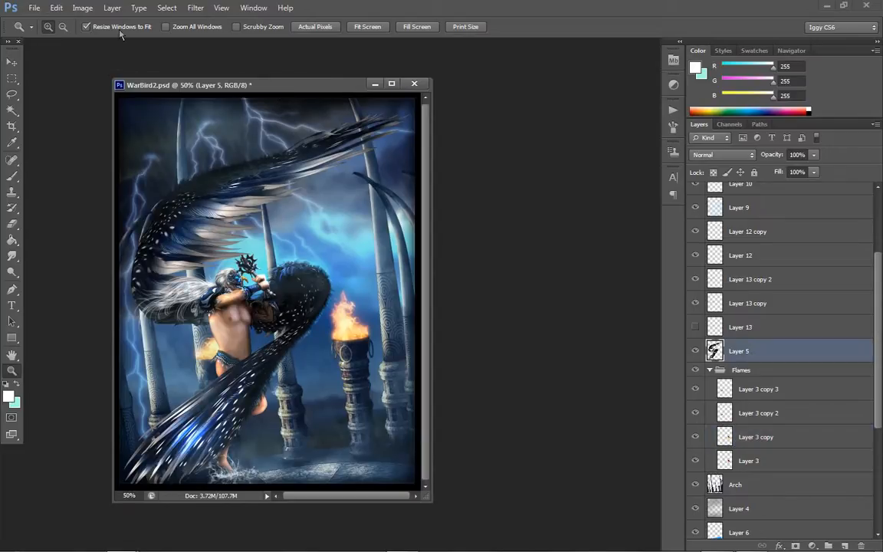
pyautogui.click(107, 9)
pyautogui.moveTo(83, 7)
pyautogui.moveTo(183, 39)
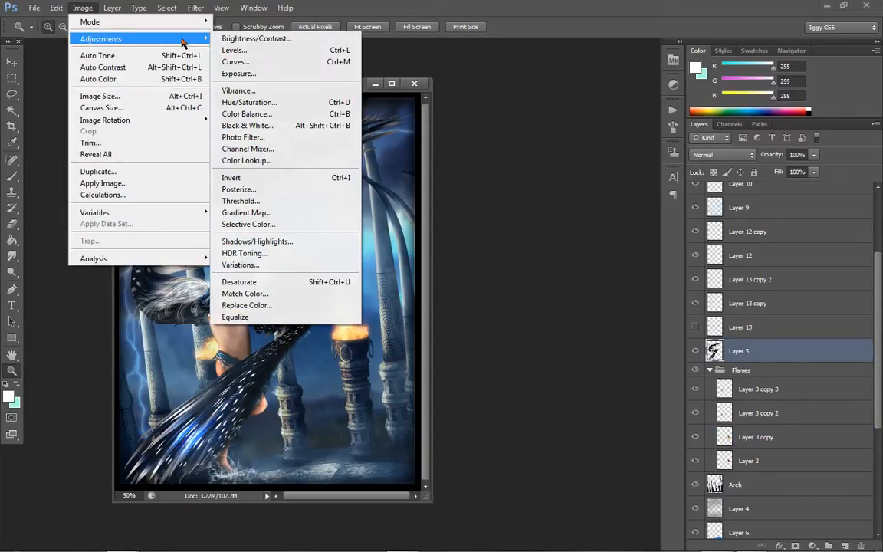
pyautogui.click(227, 38)
pyautogui.moveTo(737, 283); pyautogui.dragTo(732, 286)
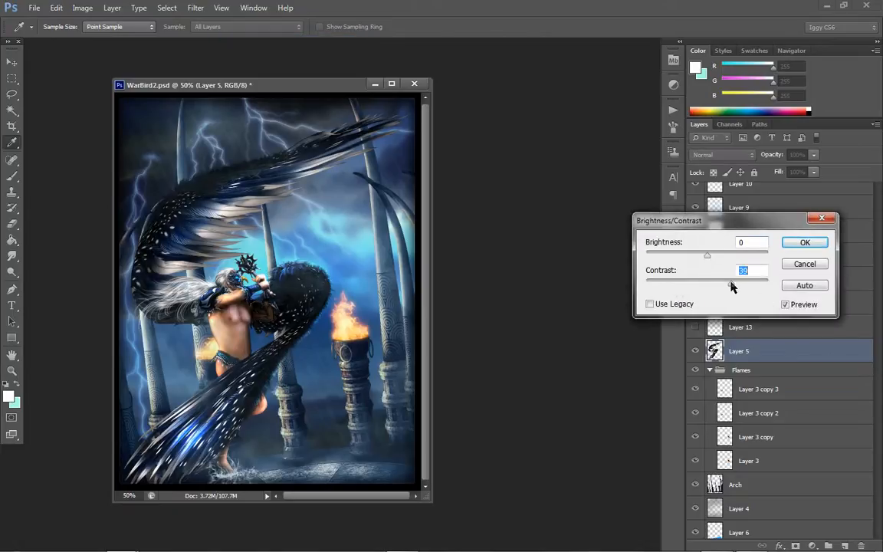
pyautogui.click(805, 242)
pyautogui.press('z')
# - Raise the contrast of the sky background on Layer 2 to 62 with Brightness/Contrast
pyautogui.scroll(-5, 788, 402)
pyautogui.click(737, 527)
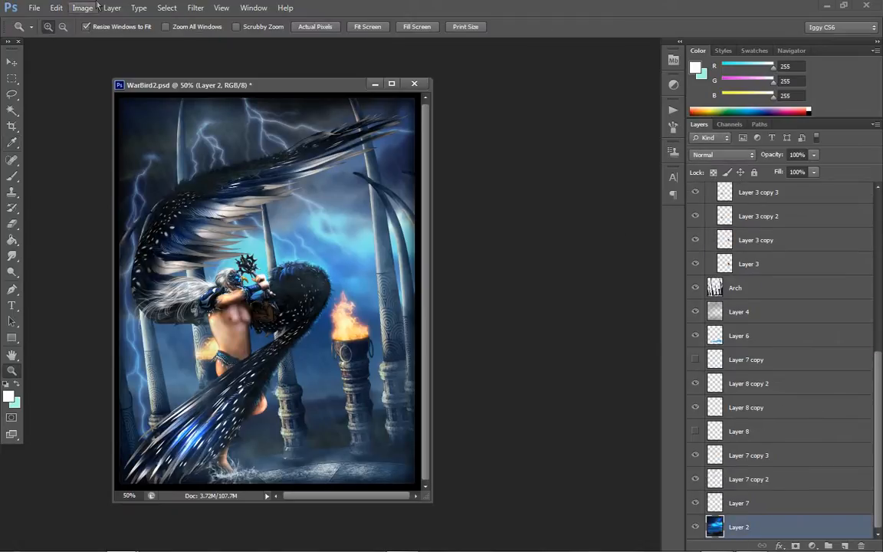
pyautogui.click(82, 7)
pyautogui.moveTo(115, 39)
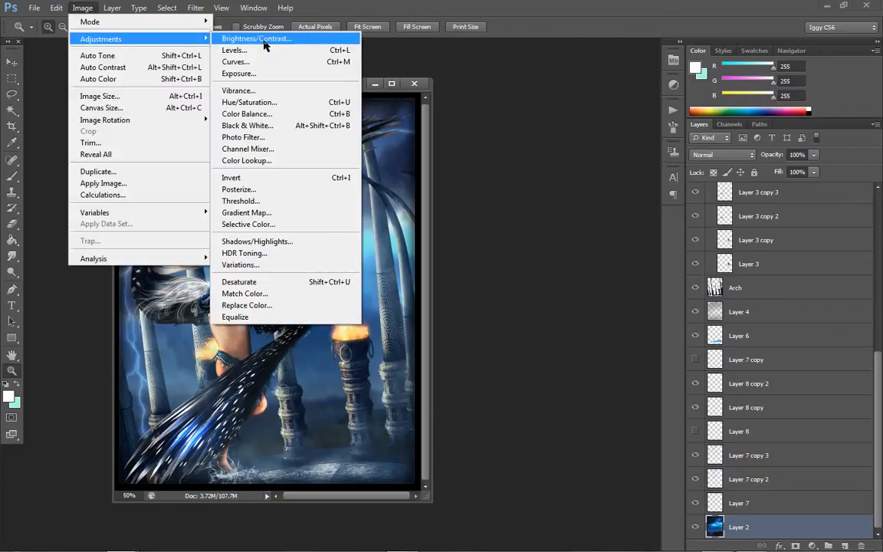
pyautogui.click(244, 38)
pyautogui.moveTo(706, 279); pyautogui.dragTo(745, 286)
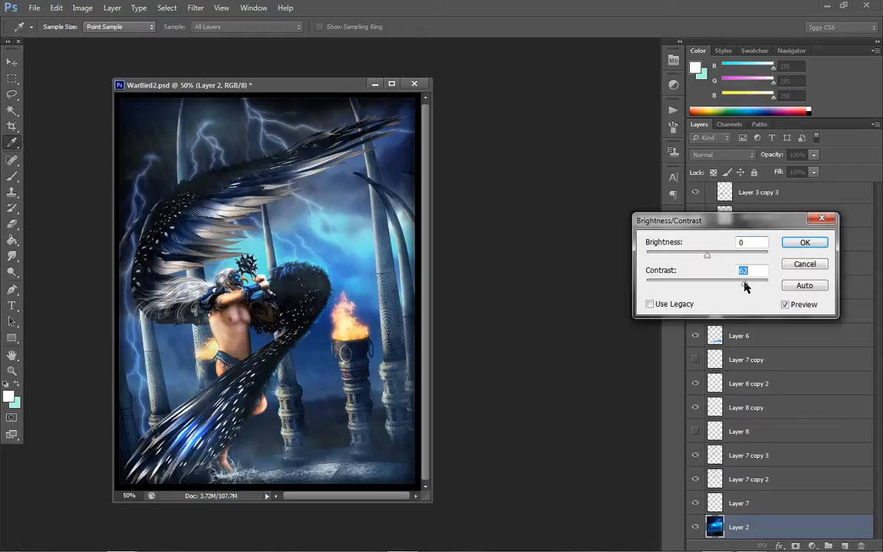
pyautogui.click(804, 242)
pyautogui.press('z')
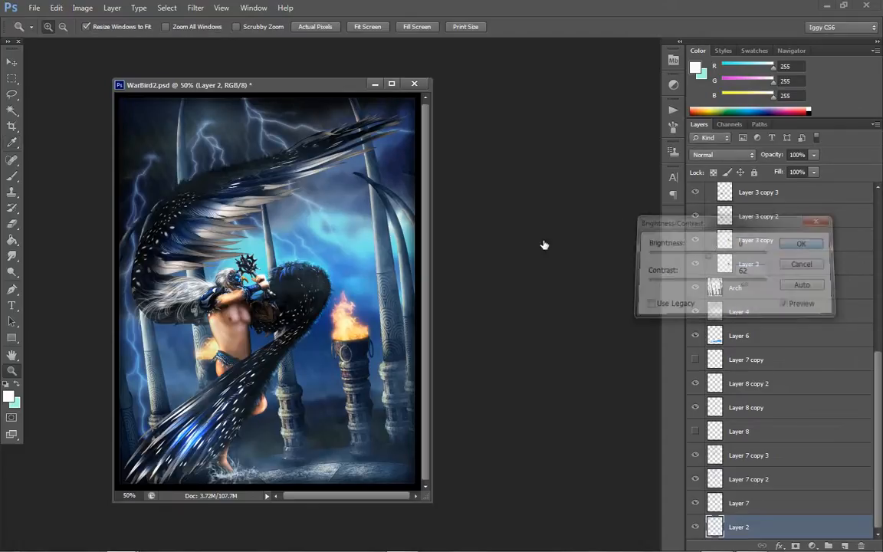
# - Toggle the visibility of Layer 4 and Layer 7 to judge their effect, and view the whole painting at 50%
pyautogui.click(305, 220)
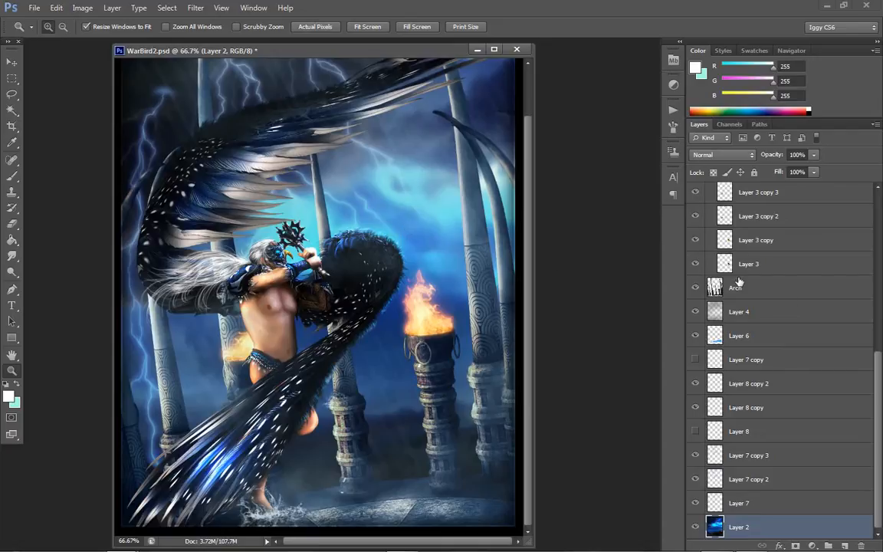
pyautogui.click(696, 312)
pyautogui.click(695, 503)
pyautogui.click(695, 503)
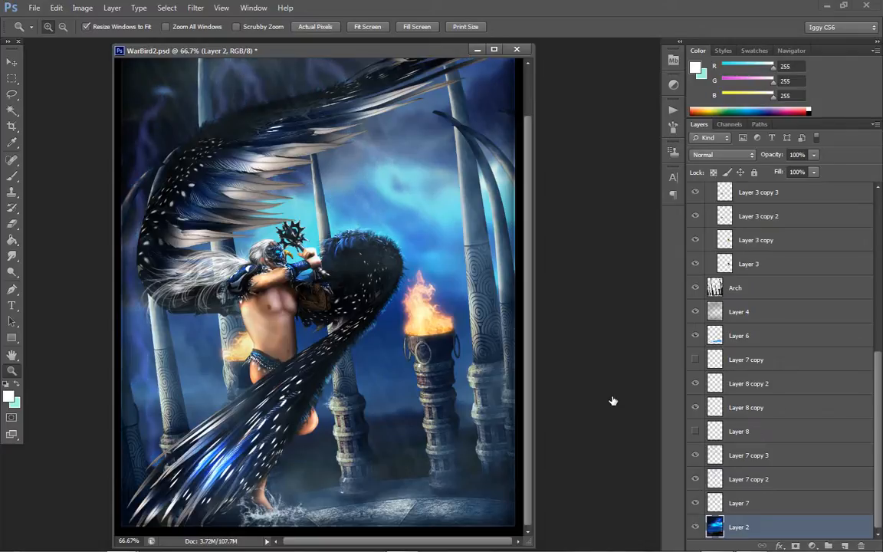
pyautogui.rightClick(463, 317)
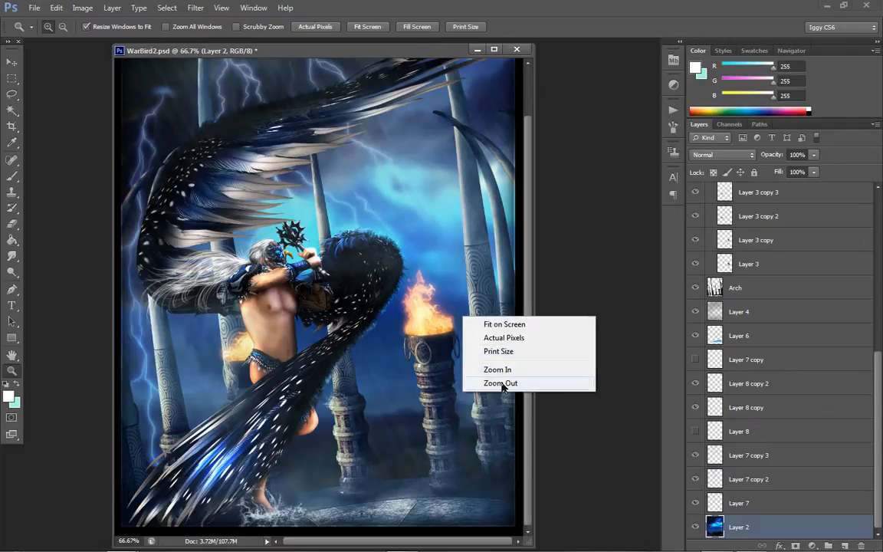
pyautogui.click(502, 384)
pyautogui.moveTo(291, 60); pyautogui.dragTo(335, 77)
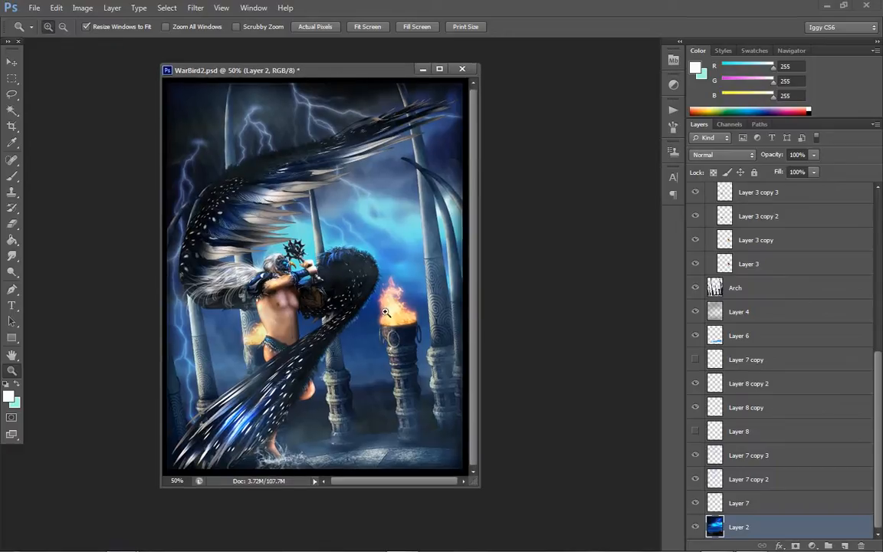
# - Shift Layer 5's midtones toward cyan and blue with Color Balance levels of -40, 0 and +30
pyautogui.click(345, 293)
pyautogui.scroll(5, 755, 299)
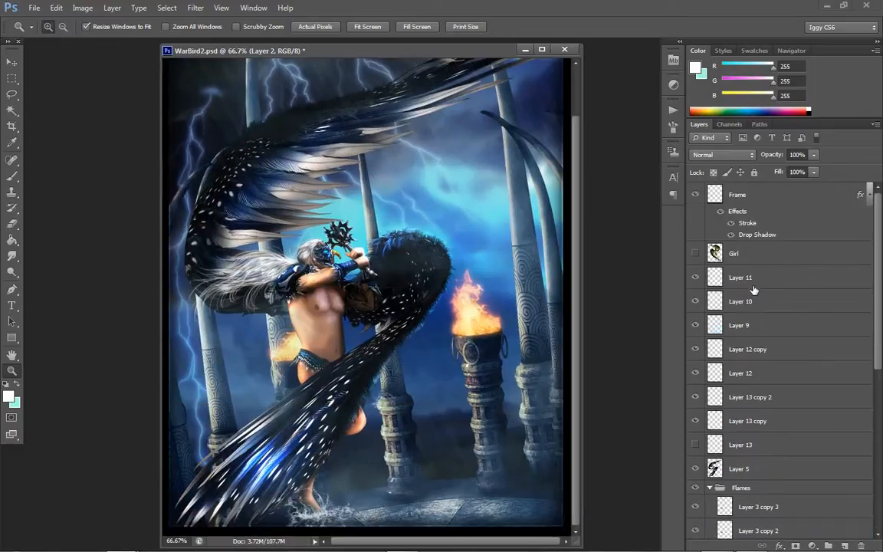
pyautogui.scroll(-3, 751, 272)
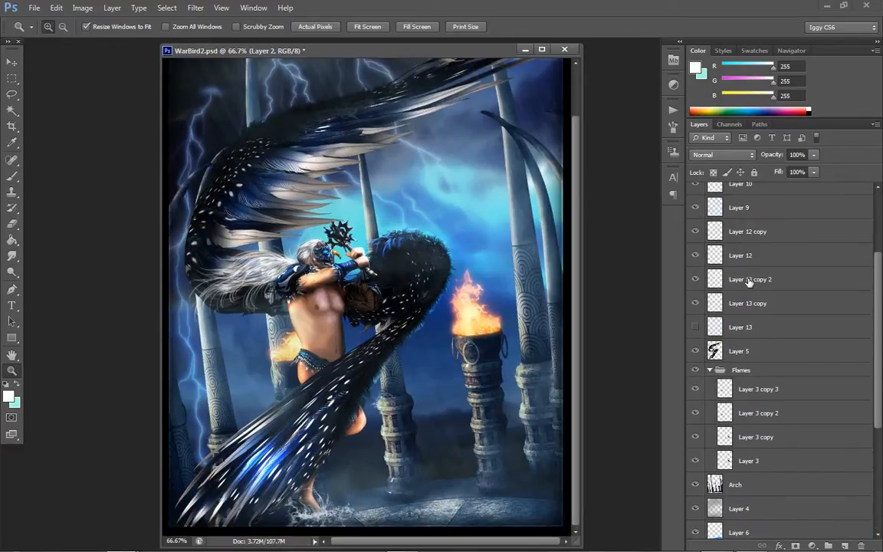
pyautogui.click(739, 350)
pyautogui.click(83, 8)
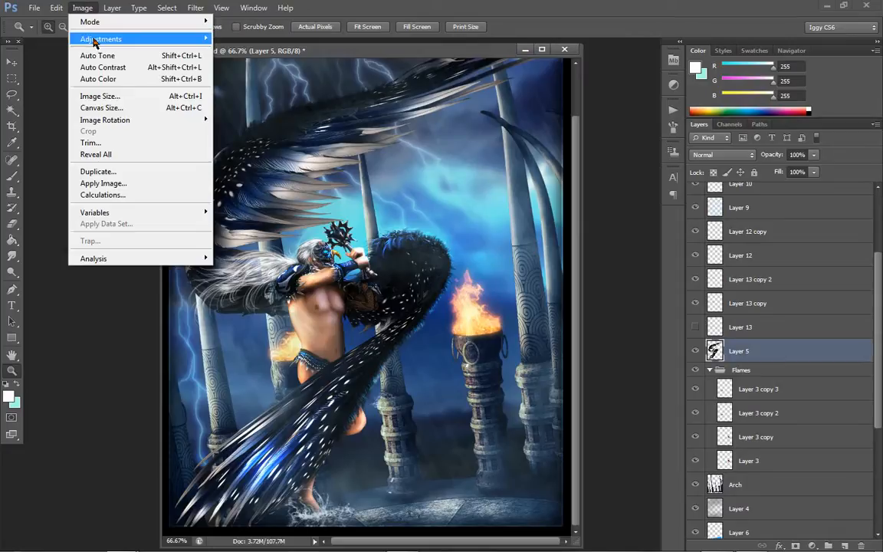
pyautogui.moveTo(96, 38)
pyautogui.click(288, 114)
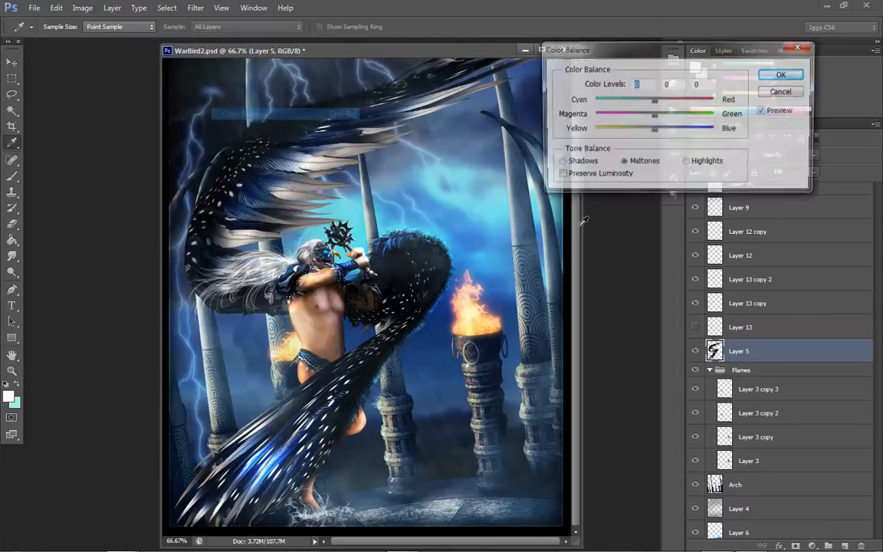
pyautogui.moveTo(653, 129); pyautogui.dragTo(630, 103)
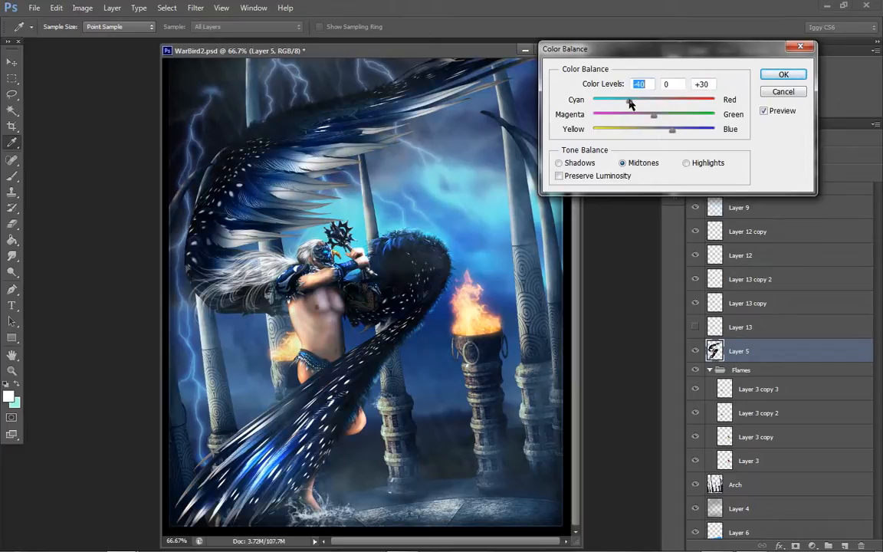
pyautogui.click(782, 76)
pyautogui.press('z')
# - Brighten the winged warrior on Layer 5 by 47 with Brightness/Contrast
pyautogui.rightClick(356, 305)
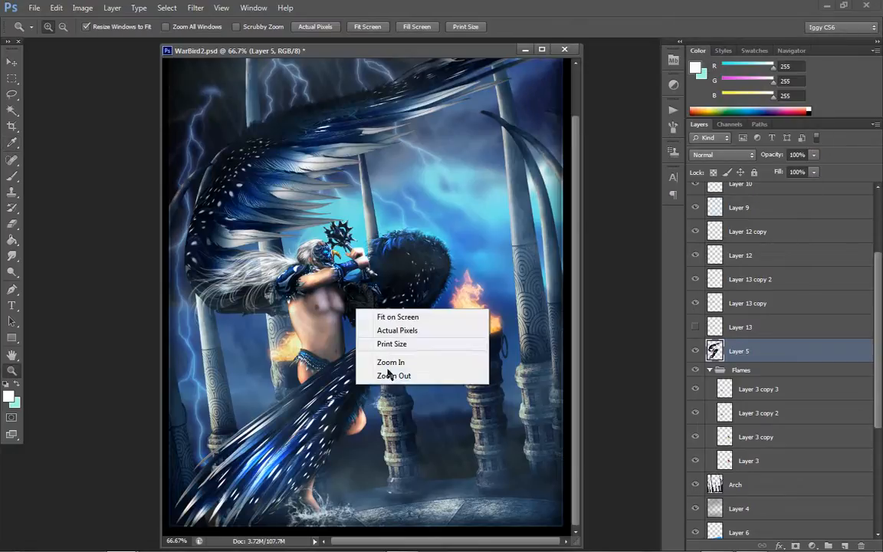
pyautogui.click(402, 373)
pyautogui.click(357, 272)
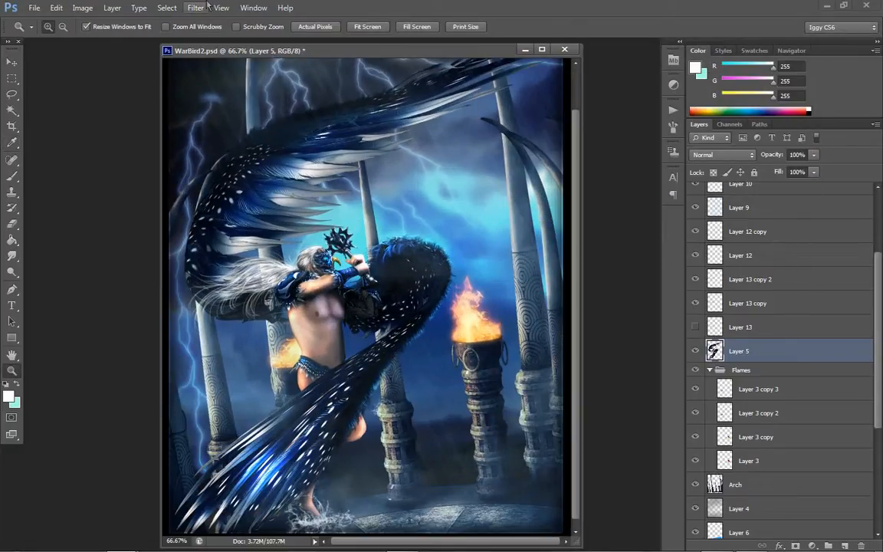
pyautogui.click(82, 8)
pyautogui.moveTo(88, 40)
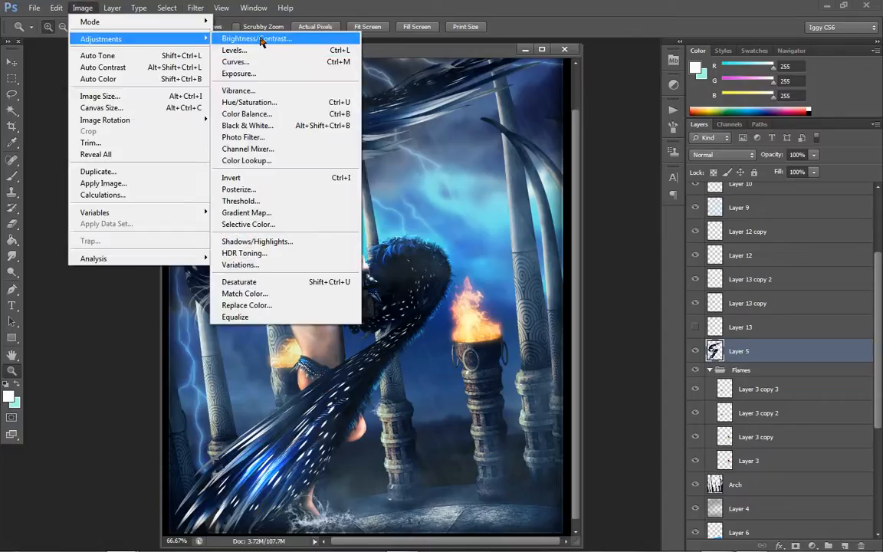
pyautogui.click(264, 40)
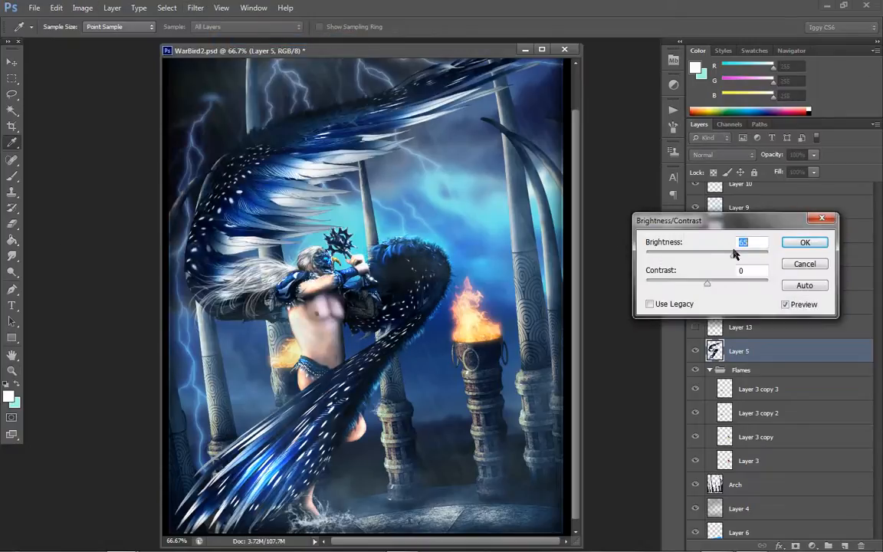
pyautogui.moveTo(734, 254); pyautogui.dragTo(726, 255)
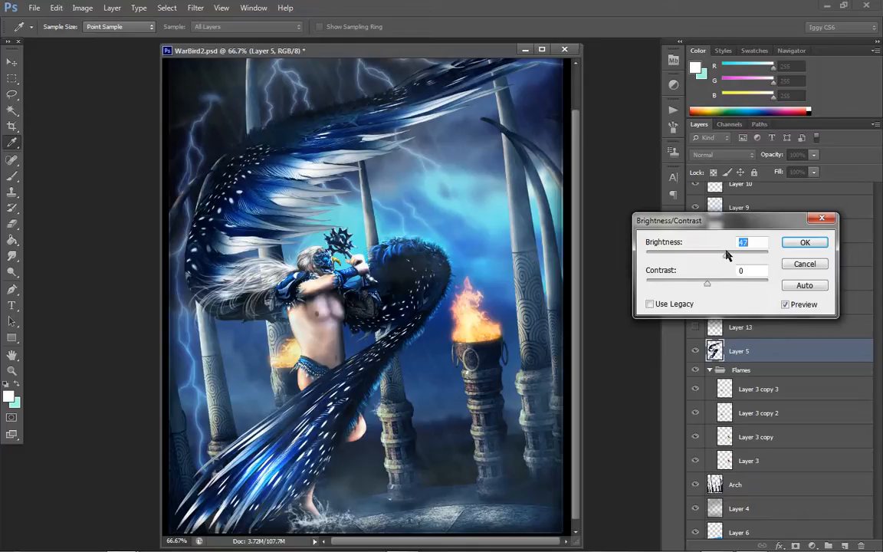
pyautogui.click(805, 242)
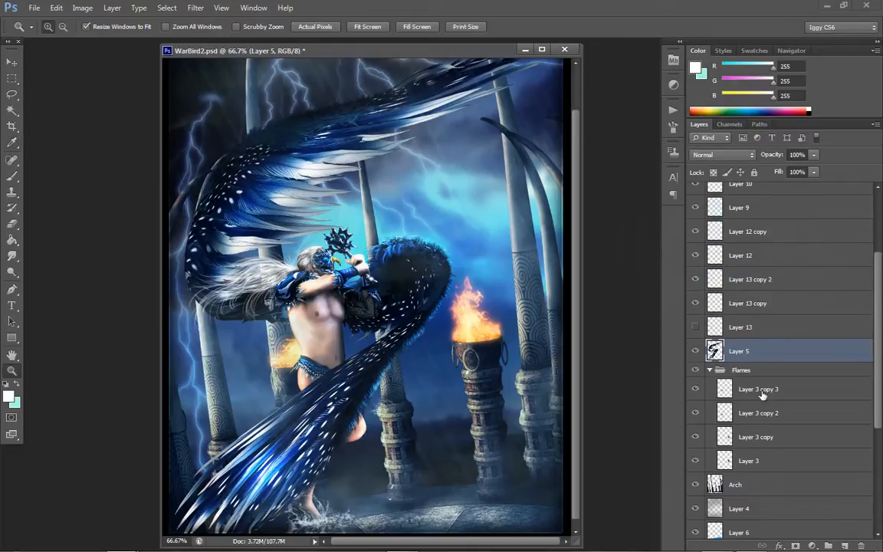
# - Set the brightness of the Arch layer's pillars to 50 and the contrast to 39
pyautogui.scroll(-3, 762, 393)
pyautogui.click(747, 367)
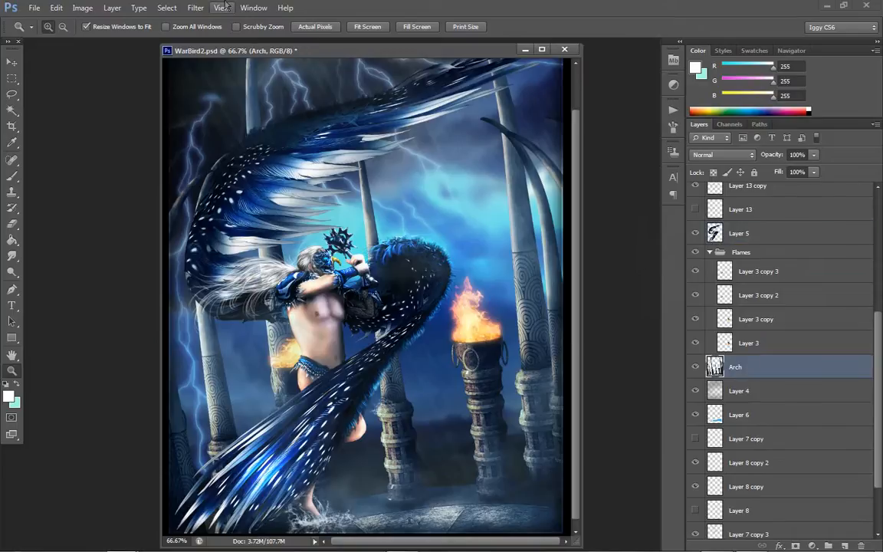
pyautogui.click(82, 8)
pyautogui.moveTo(93, 37)
pyautogui.click(230, 35)
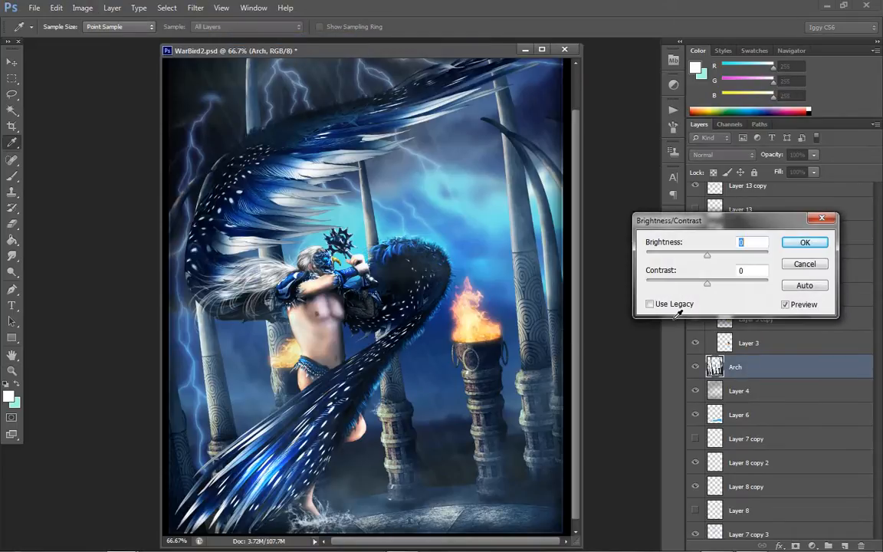
pyautogui.moveTo(707, 284); pyautogui.dragTo(727, 254)
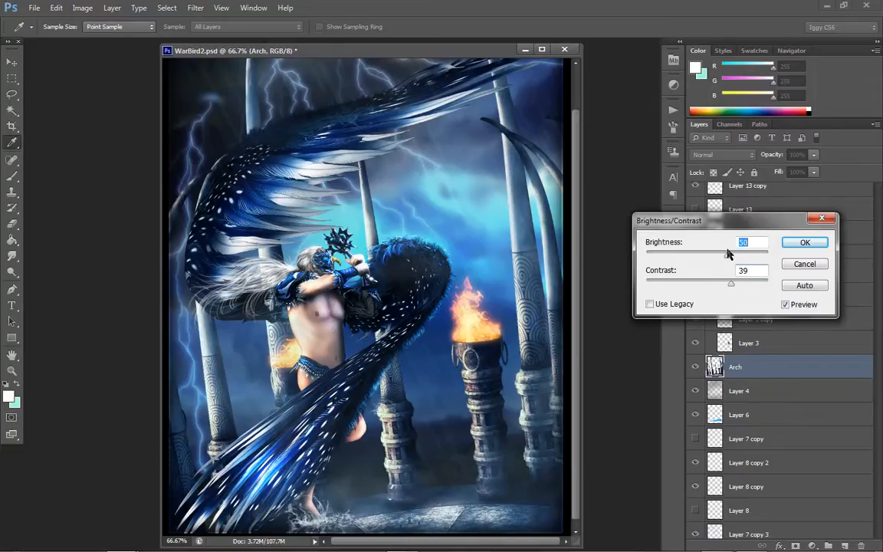
pyautogui.click(804, 243)
pyautogui.press('z')
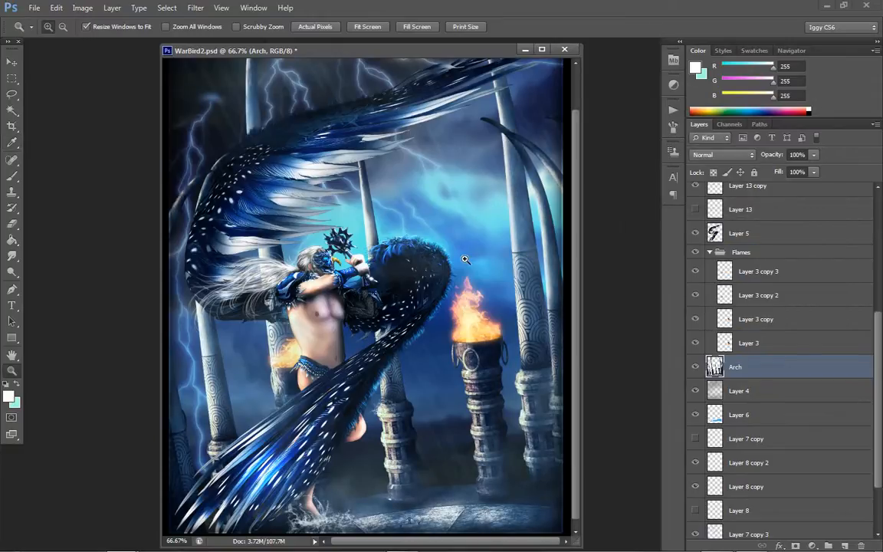
# - View the painting at 50% and toggle Layer 8 copy 2, Layer 8 copy and Layer 7 copy 3 to judge their effect
pyautogui.rightClick(465, 259)
pyautogui.click(512, 328)
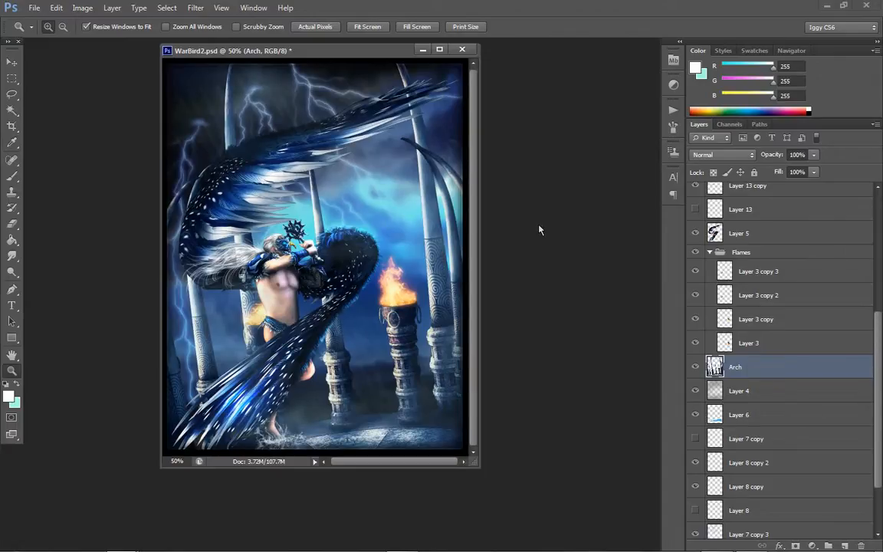
pyautogui.scroll(-3, 766, 429)
pyautogui.click(694, 387)
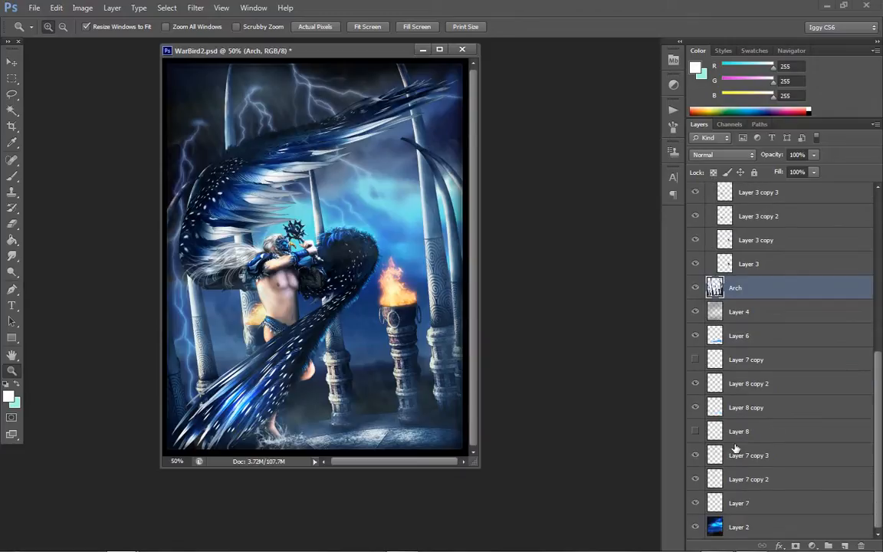
pyautogui.click(694, 385)
pyautogui.click(694, 407)
pyautogui.click(695, 455)
pyautogui.click(695, 455)
# - Duplicate Layer 7 within WarBird2.psd to intensify the lightning in the sky
pyautogui.rightClick(745, 505)
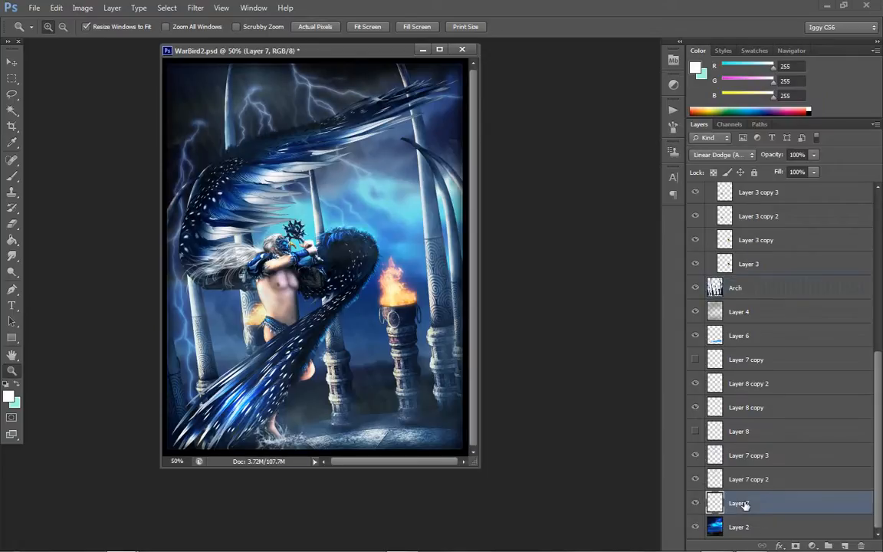
pyautogui.click(766, 115)
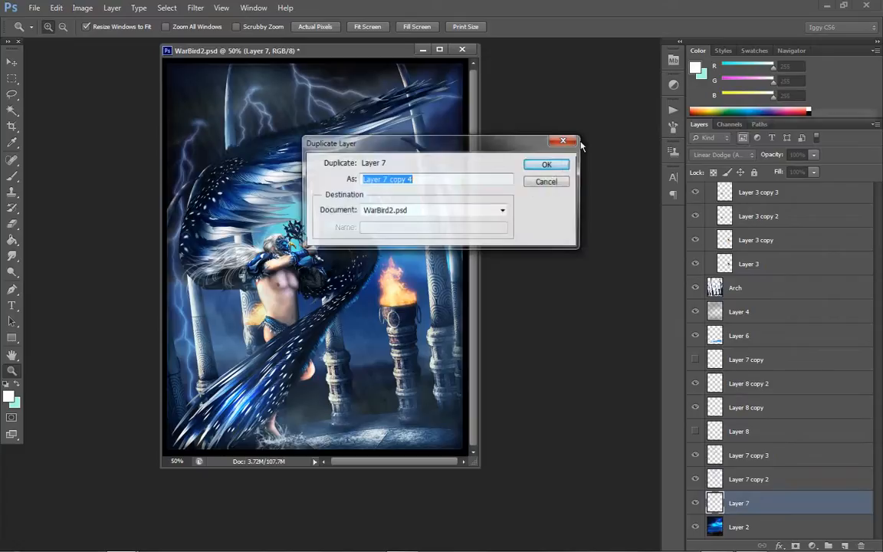
pyautogui.click(544, 166)
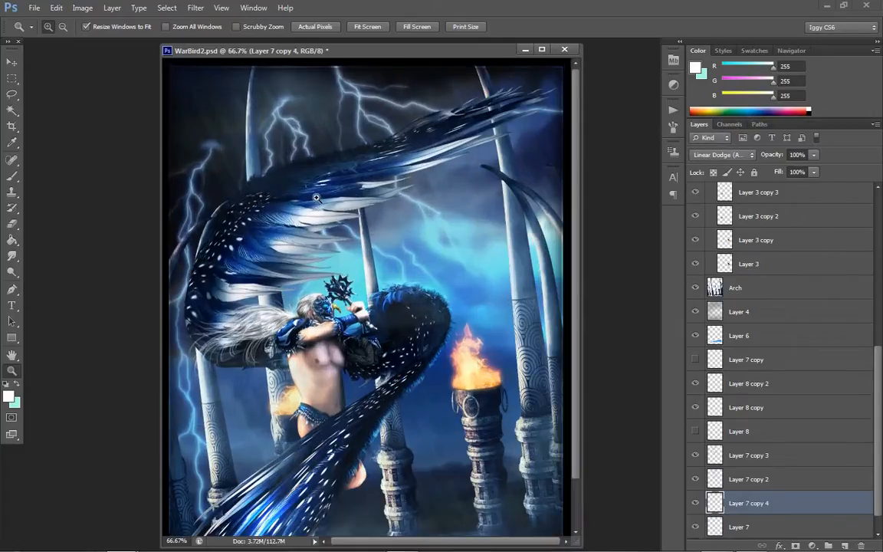
pyautogui.click(285, 175)
# - Set the opacity of Layer 7 copy 4 to 63% and view the whole painting at 50%
pyautogui.scroll(-3, 470, 358)
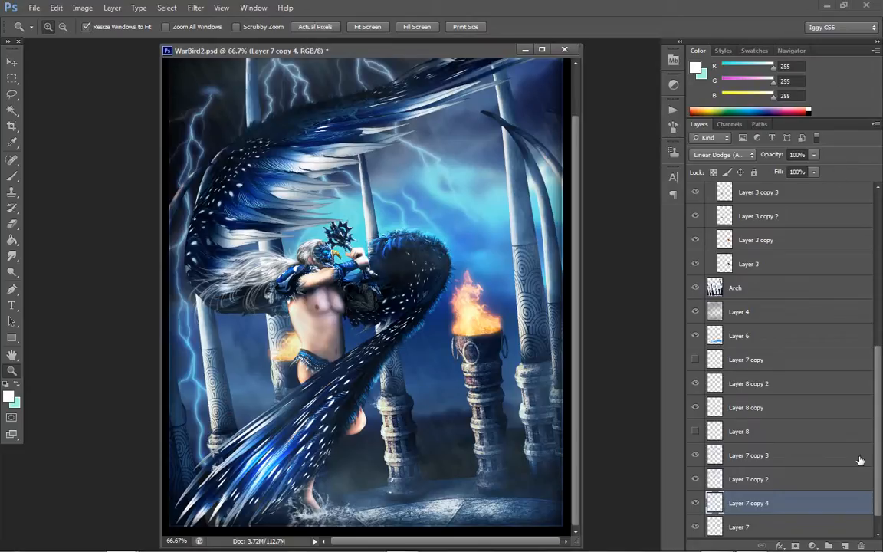
pyautogui.click(813, 154)
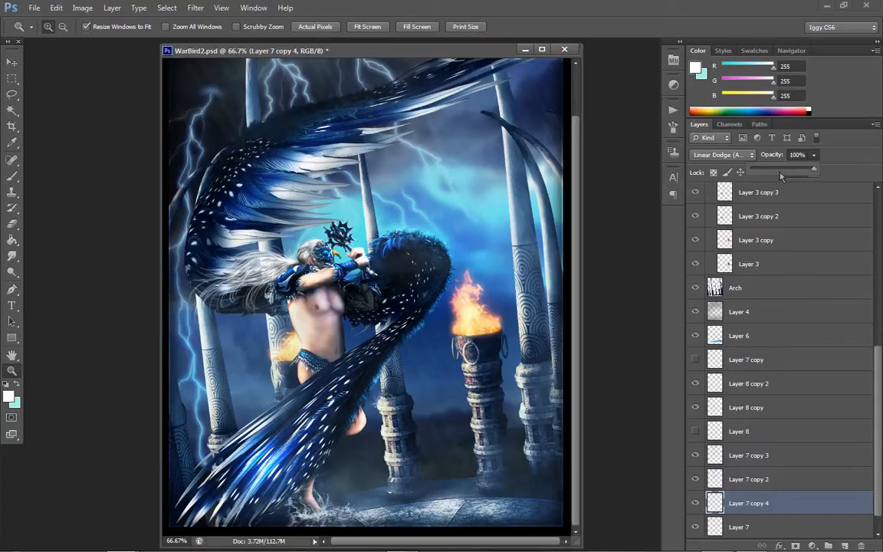
pyautogui.moveTo(779, 175); pyautogui.dragTo(719, 178)
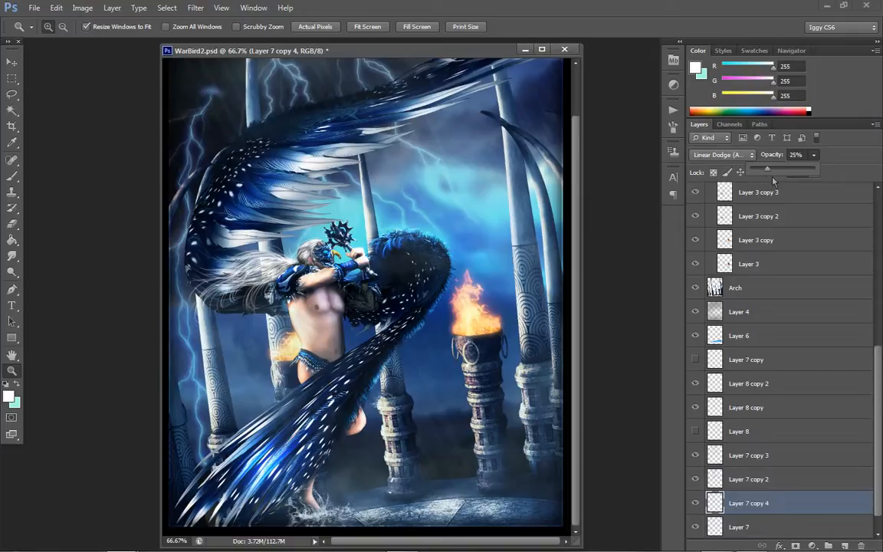
pyautogui.moveTo(781, 183); pyautogui.dragTo(783, 183)
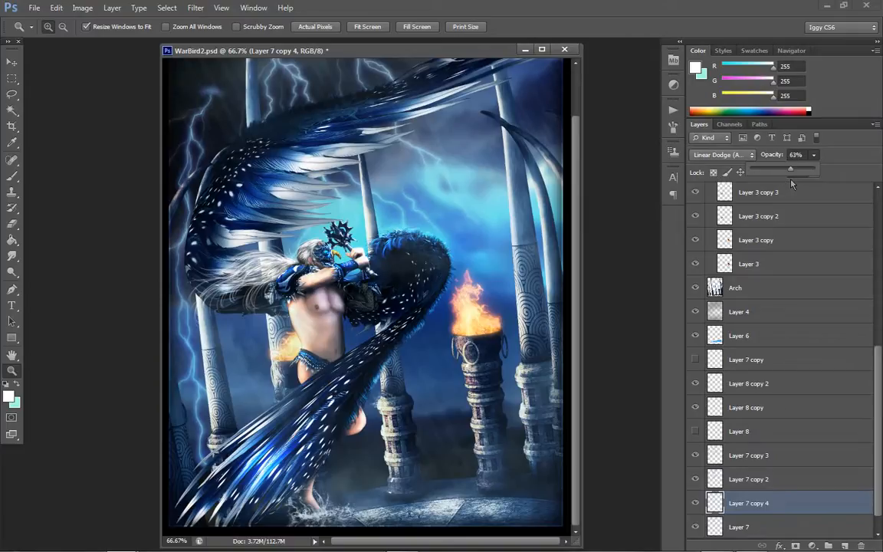
pyautogui.rightClick(296, 275)
pyautogui.click(335, 339)
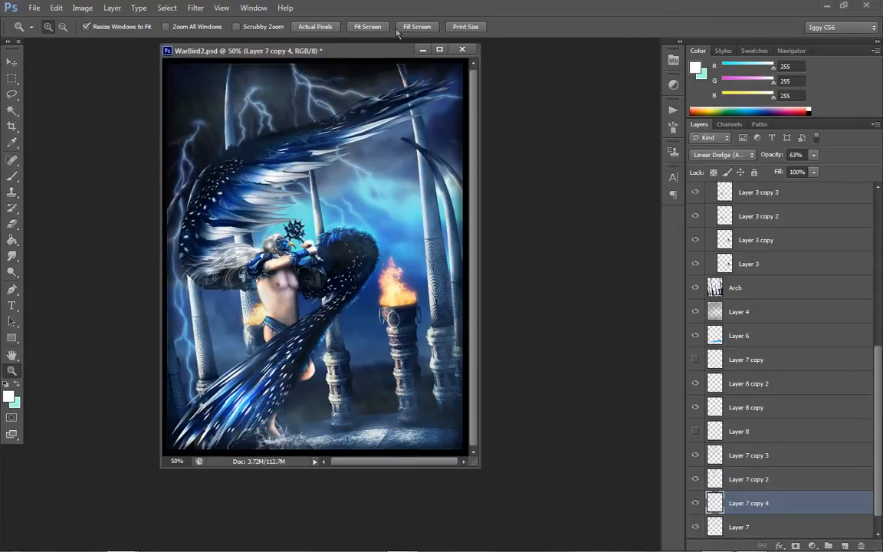
# - Toggle the visibility of Layer 7 copy 4, Layer 8 copy and Layer 8 copy 2 to compare the lightning and sky
pyautogui.moveTo(344, 47); pyautogui.dragTo(357, 87)
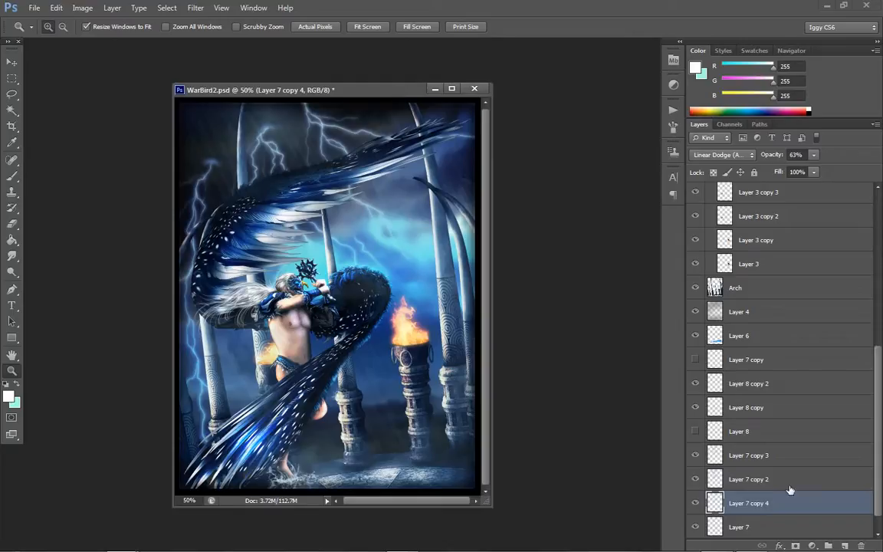
pyautogui.click(696, 503)
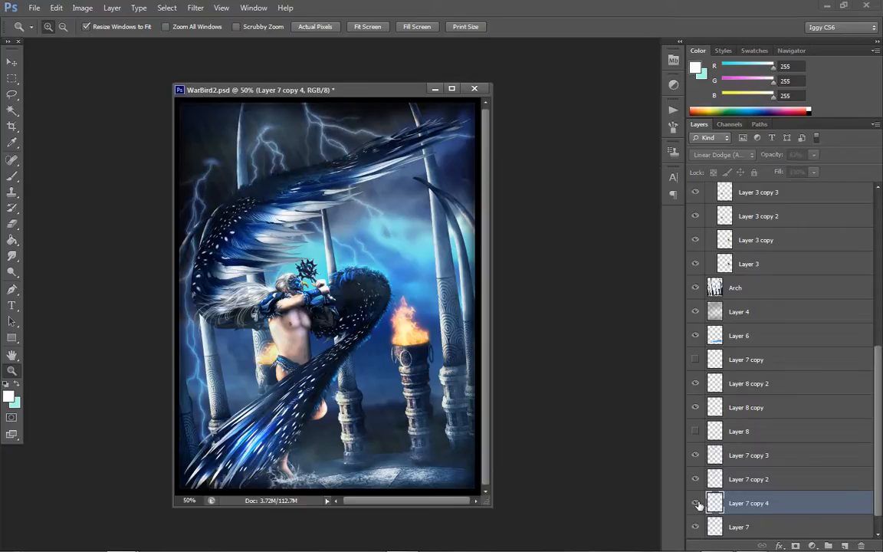
pyautogui.click(696, 503)
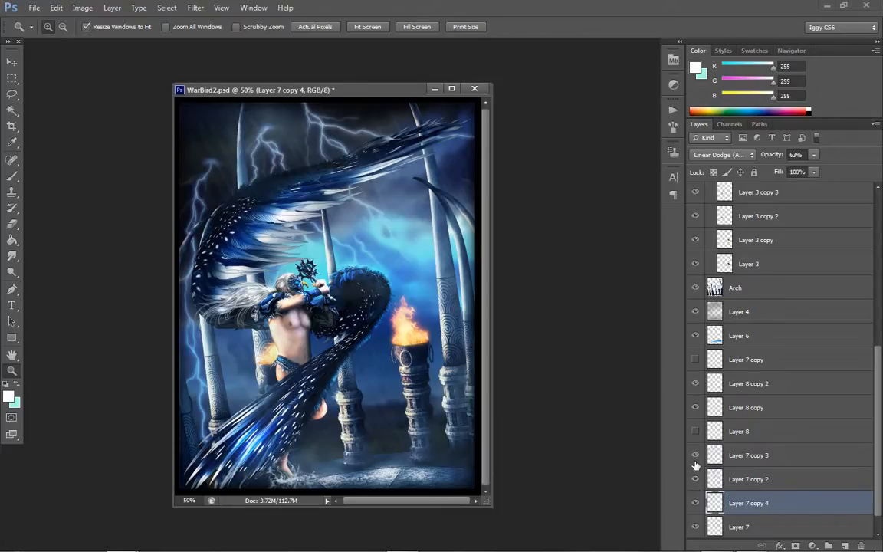
pyautogui.click(695, 407)
pyautogui.click(695, 408)
pyautogui.click(696, 384)
pyautogui.scroll(5, 768, 329)
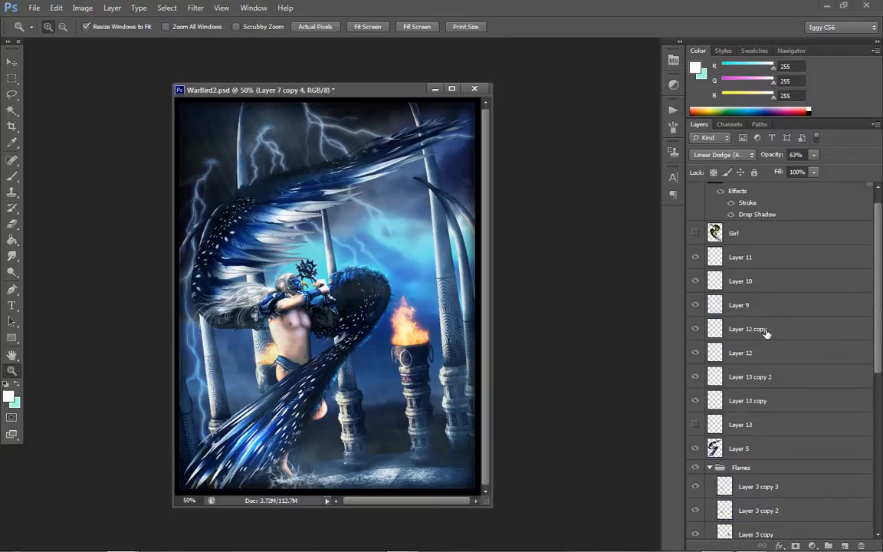
# - Toggle the visibility of Layer 11, Layer 10 and Layer 9 to judge their effect, and select Layer 9
pyautogui.click(696, 256)
pyautogui.click(696, 256)
pyautogui.click(695, 281)
pyautogui.click(695, 282)
pyautogui.click(696, 305)
pyautogui.click(696, 305)
pyautogui.click(696, 305)
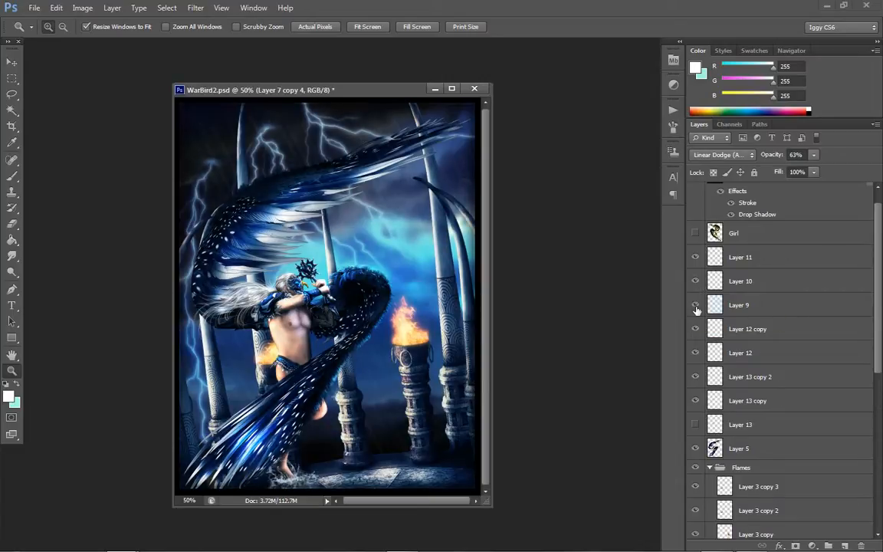
pyautogui.click(696, 305)
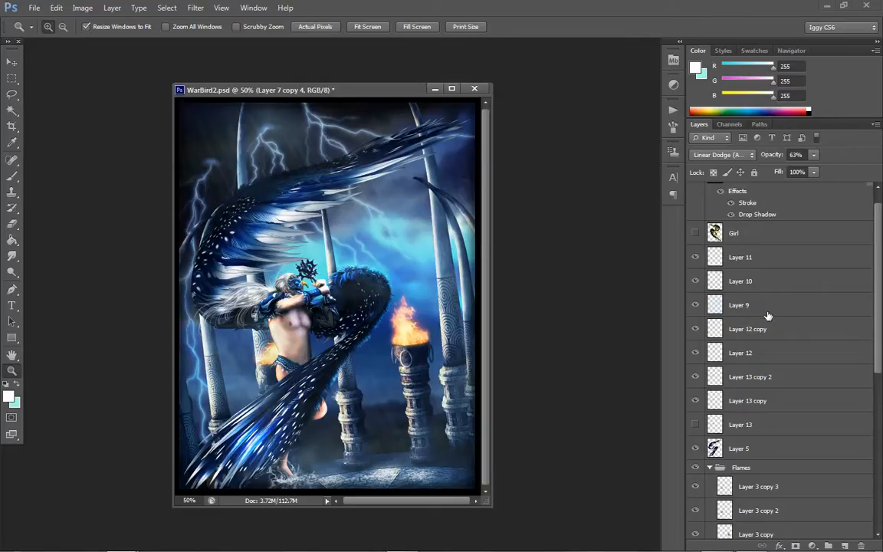
pyautogui.click(768, 315)
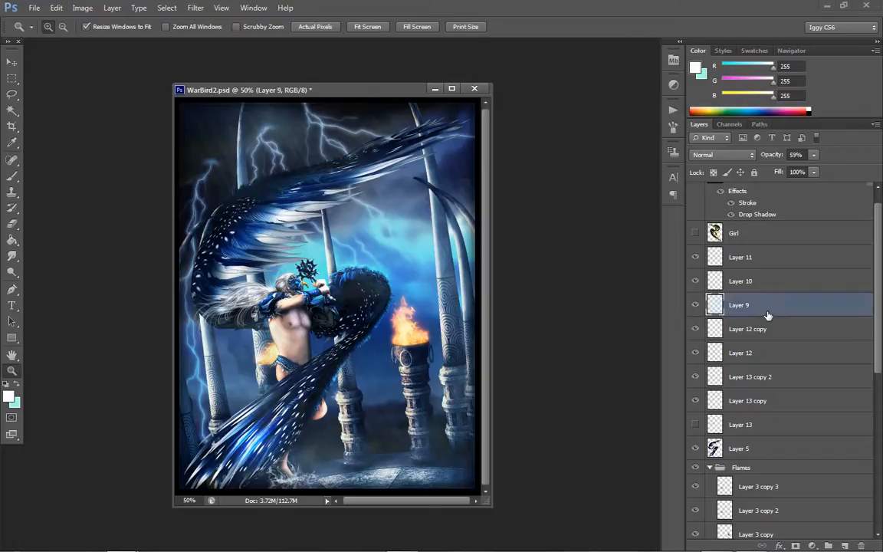
pyautogui.click(695, 305)
pyautogui.click(695, 306)
pyautogui.click(83, 8)
pyautogui.moveTo(100, 38)
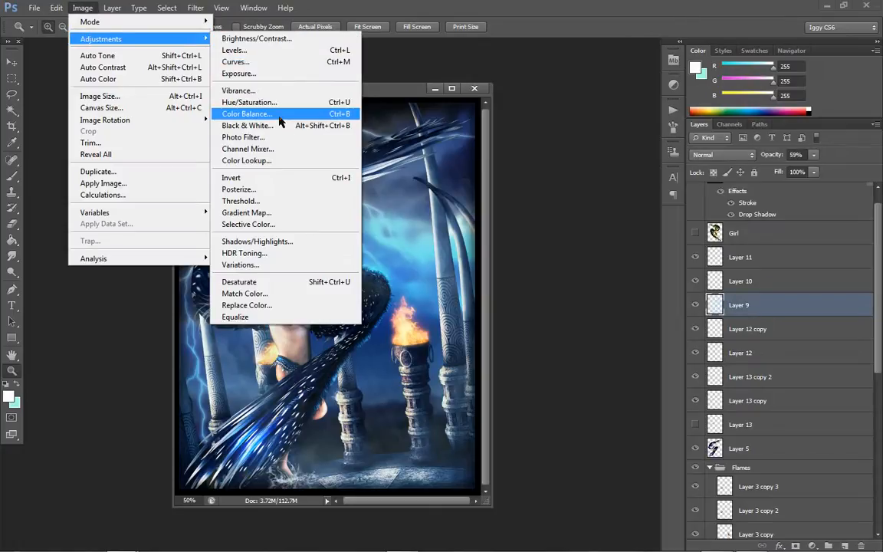
pyautogui.click(247, 114)
pyautogui.moveTo(653, 100); pyautogui.dragTo(698, 105)
pyautogui.moveTo(680, 121); pyautogui.dragTo(614, 115)
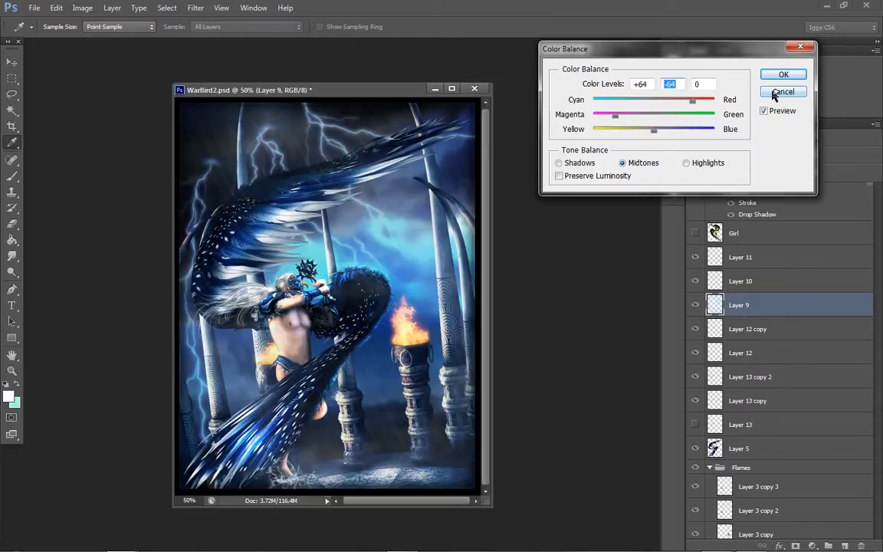
pyautogui.click(782, 92)
# - Raise the saturation of Layer 9 to +89 with Hue/Saturation
pyautogui.click(82, 8)
pyautogui.moveTo(92, 40)
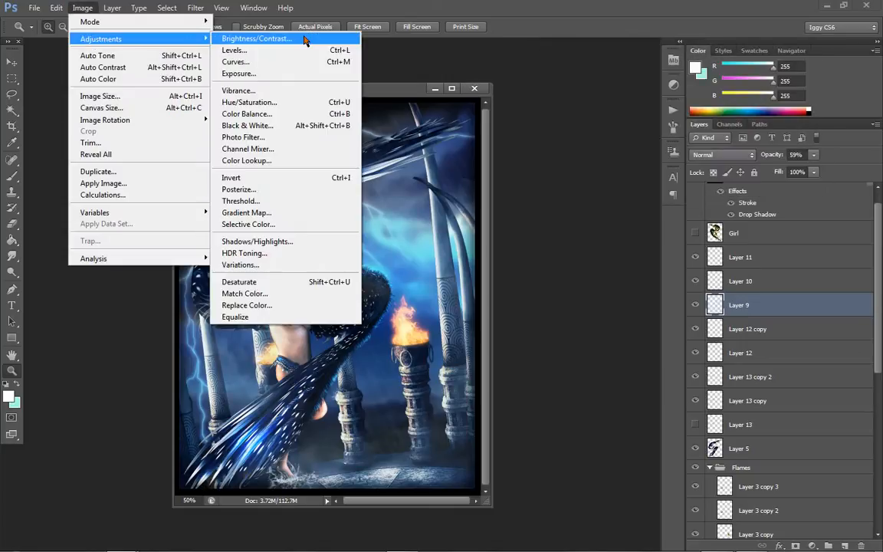
pyautogui.click(286, 102)
pyautogui.moveTo(705, 246); pyautogui.dragTo(759, 254)
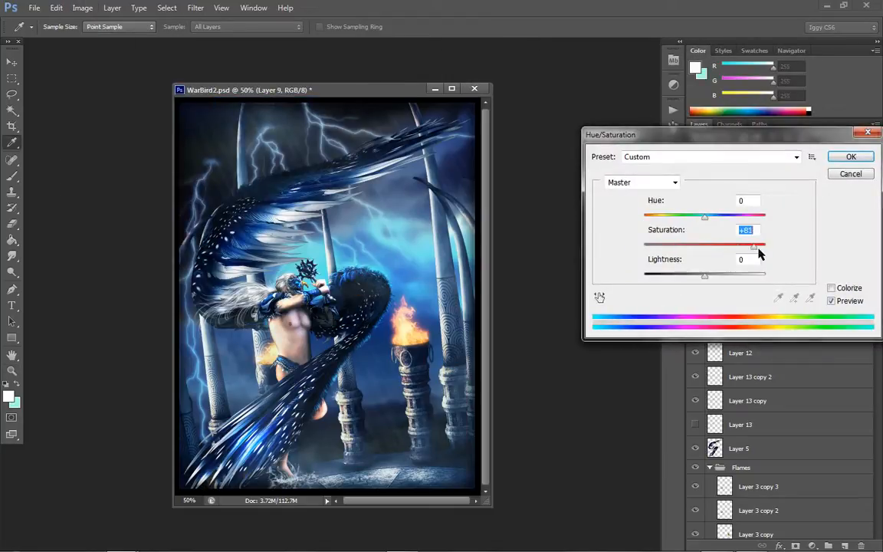
# - Try different lightness and hue shifts on Layer 9, including a hue of +83 with a lightness of +26
pyautogui.moveTo(704, 275); pyautogui.dragTo(766, 269)
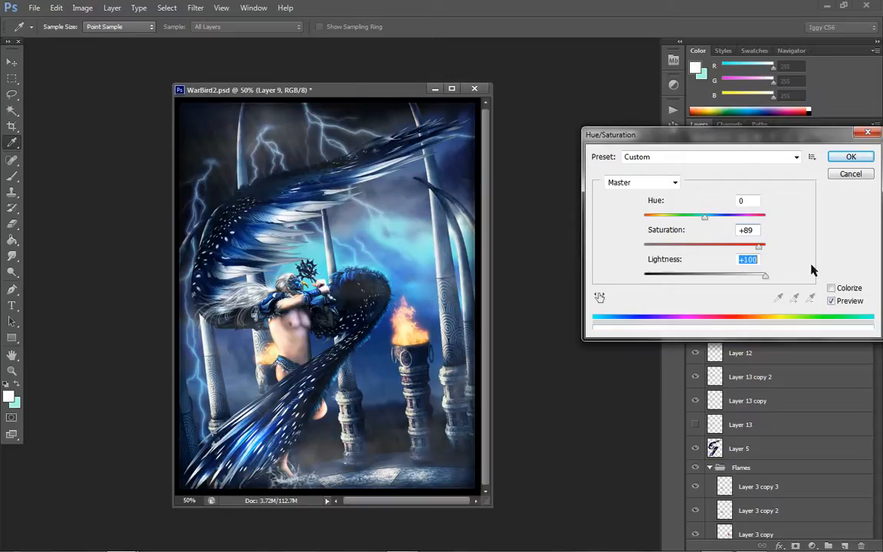
pyautogui.moveTo(763, 274); pyautogui.dragTo(700, 281)
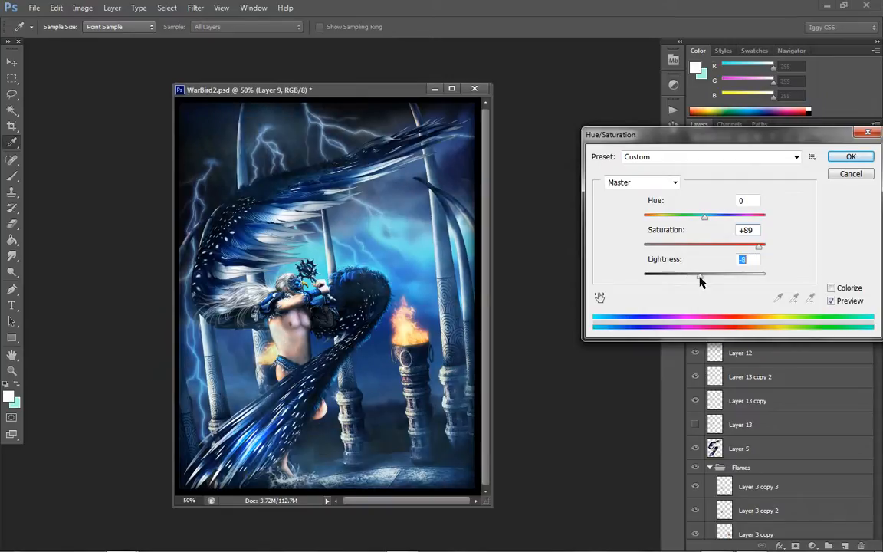
pyautogui.moveTo(704, 215); pyautogui.dragTo(675, 220)
pyautogui.moveTo(719, 281); pyautogui.dragTo(682, 280)
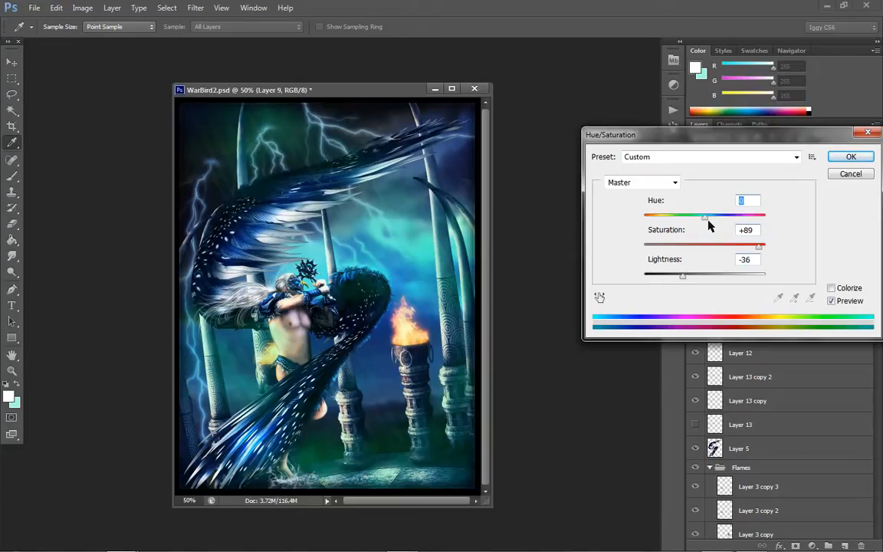
pyautogui.moveTo(709, 220); pyautogui.dragTo(738, 220)
pyautogui.moveTo(731, 275); pyautogui.dragTo(720, 278)
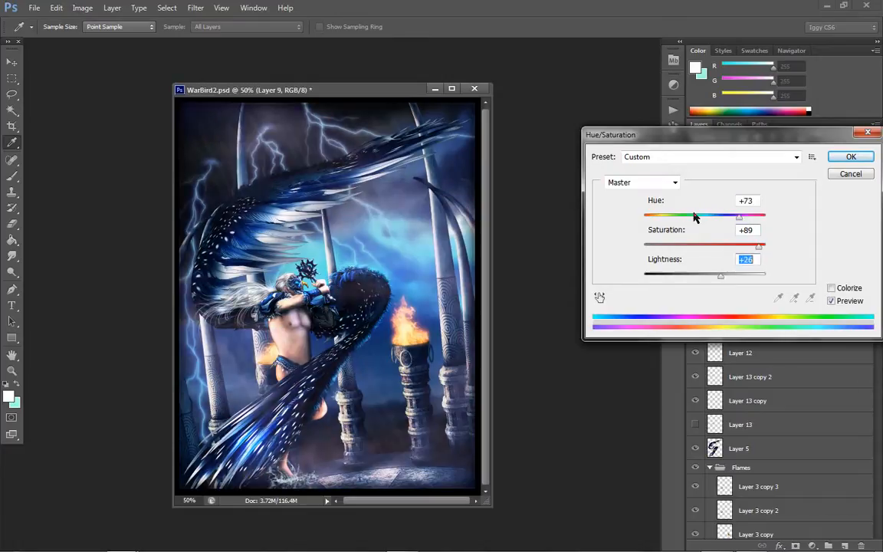
pyautogui.moveTo(695, 218); pyautogui.dragTo(746, 219)
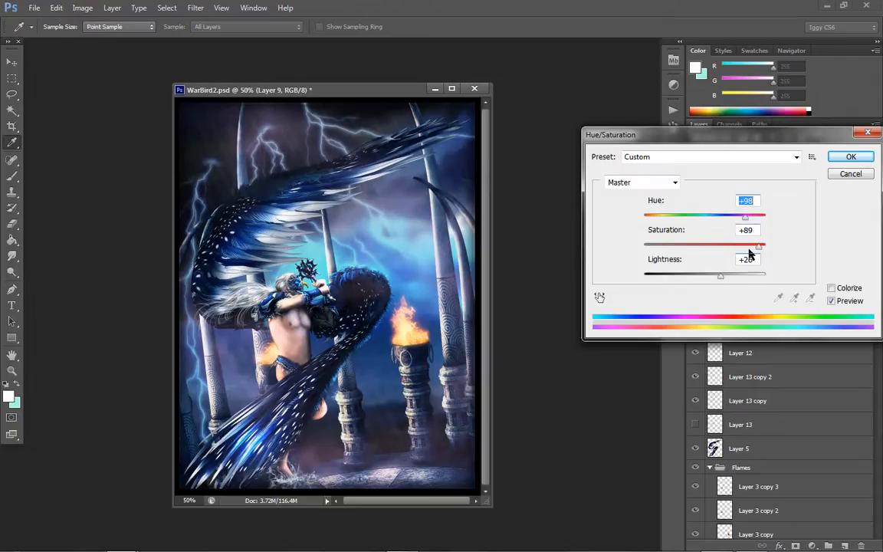
pyautogui.moveTo(756, 219)
pyautogui.mouseDown()
pyautogui.moveTo(674, 220)
pyautogui.moveTo(741, 220)
pyautogui.mouseUp()
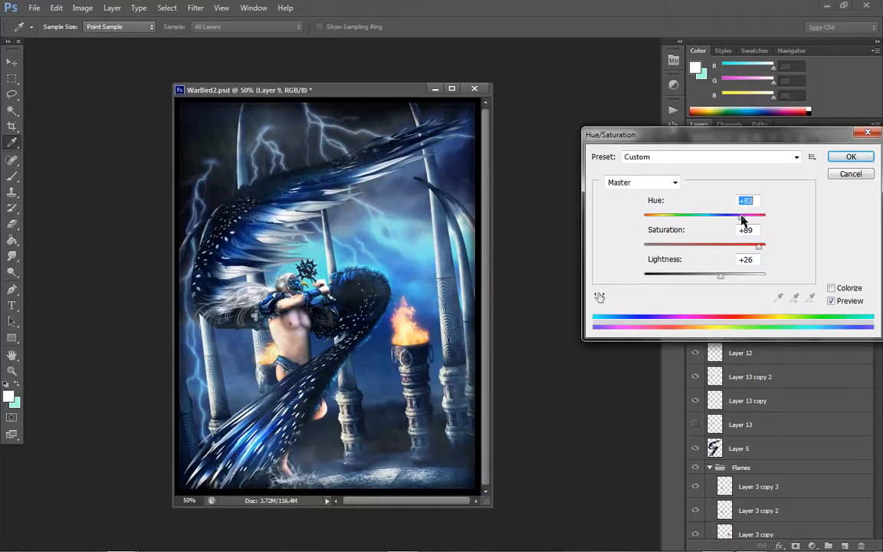
# - Set Layer 9's lightness to +2 and hue to +42, compare with and without the preview, and apply the adjustment
pyautogui.moveTo(725, 279); pyautogui.dragTo(706, 281)
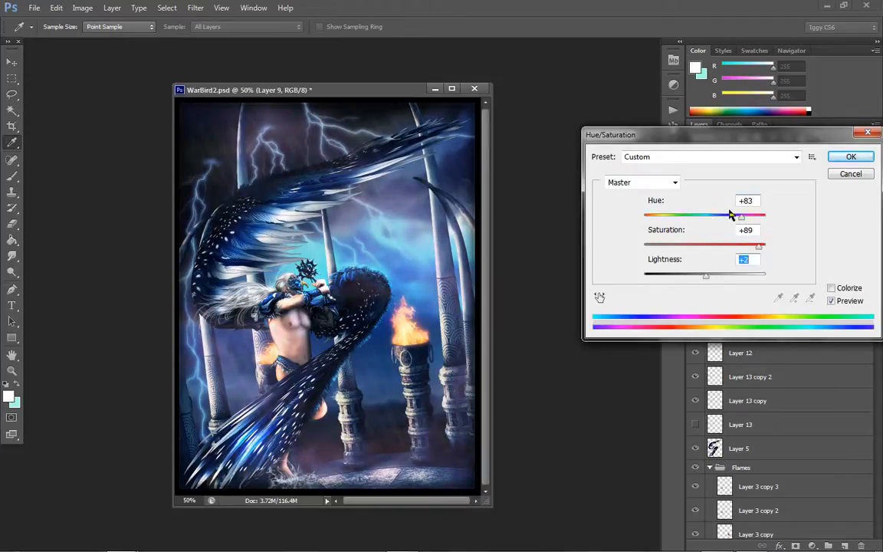
pyautogui.moveTo(741, 217)
pyautogui.mouseDown()
pyautogui.moveTo(673, 221)
pyautogui.moveTo(773, 220)
pyautogui.moveTo(731, 222)
pyautogui.mouseUp()
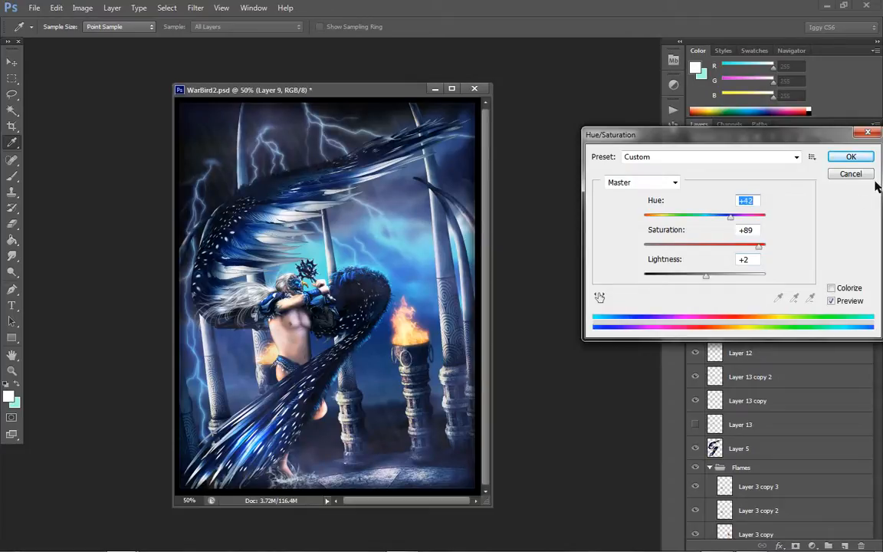
pyautogui.click(832, 302)
pyautogui.click(832, 301)
pyautogui.click(849, 155)
# - Inspect the recolored painting at 66.7%, 50% and 33.3% zoom, ending at 50%
pyautogui.press('z')
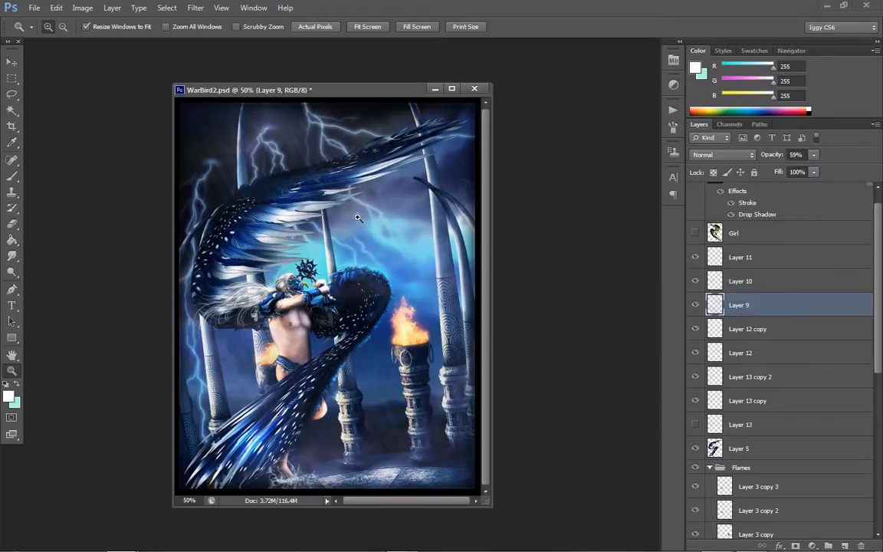
pyautogui.rightClick(358, 219)
pyautogui.click(393, 273)
pyautogui.rightClick(396, 287)
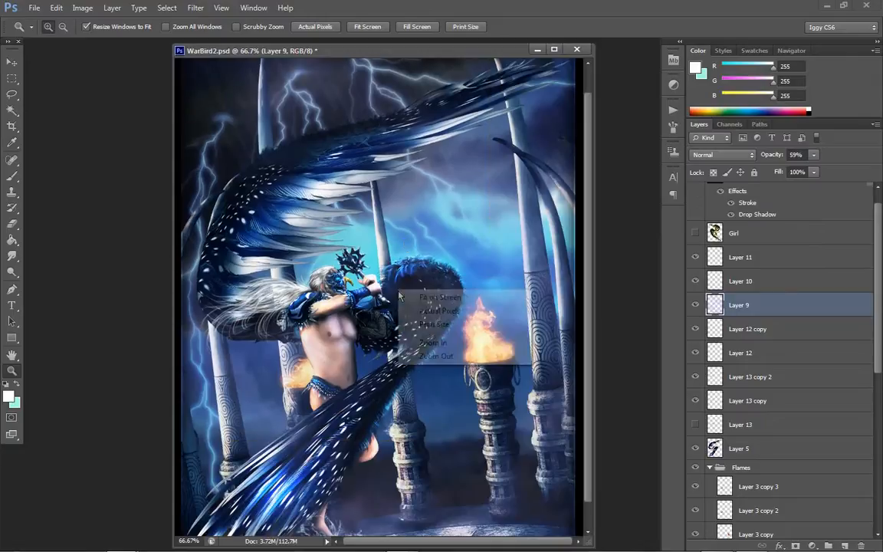
pyautogui.click(432, 356)
pyautogui.rightClick(362, 143)
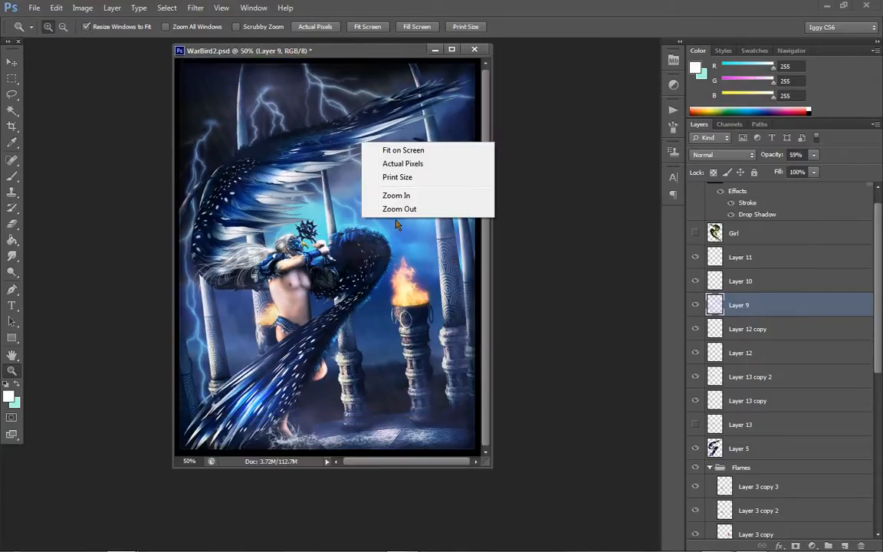
pyautogui.click(398, 210)
pyautogui.moveTo(302, 42); pyautogui.dragTo(308, 113)
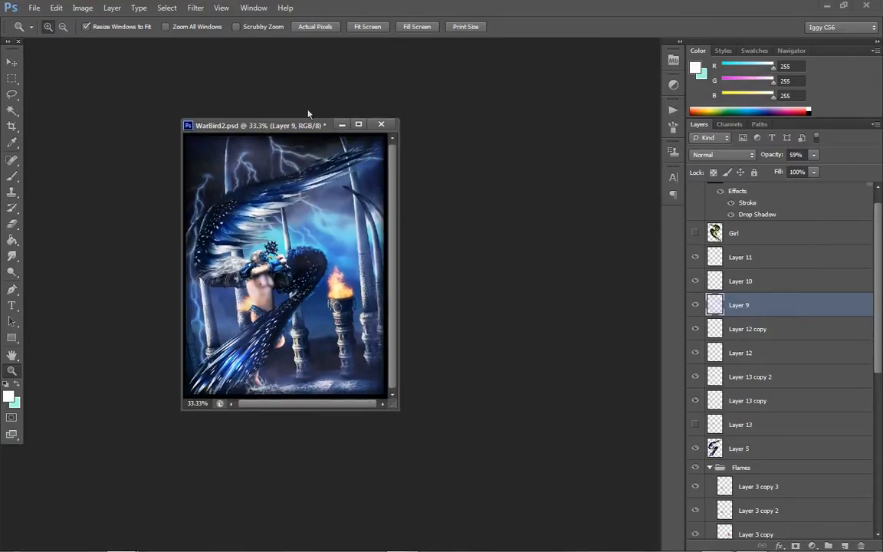
pyautogui.click(309, 197)
# - Try a Color Balance on Layer 2 with the highlights' cyan-red level at +100, and cancel it
pyautogui.scroll(-5, 778, 422)
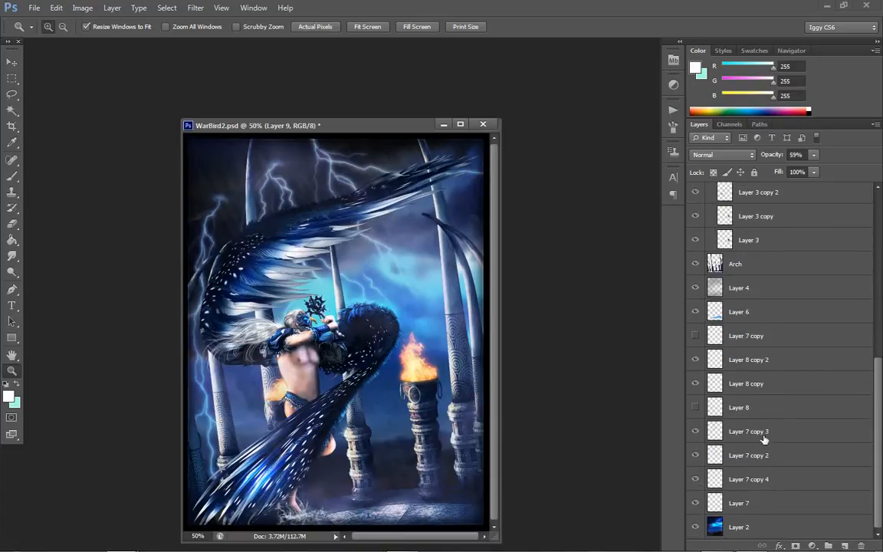
pyautogui.click(750, 524)
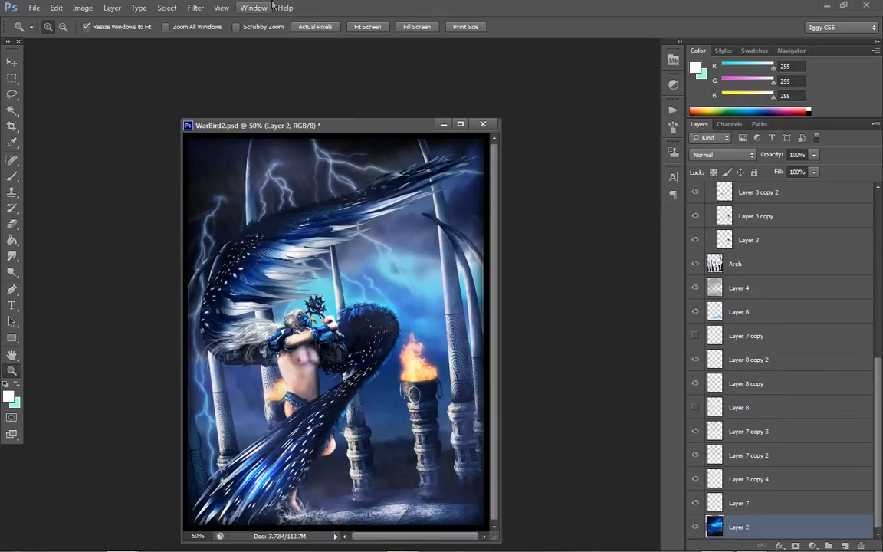
pyautogui.click(167, 8)
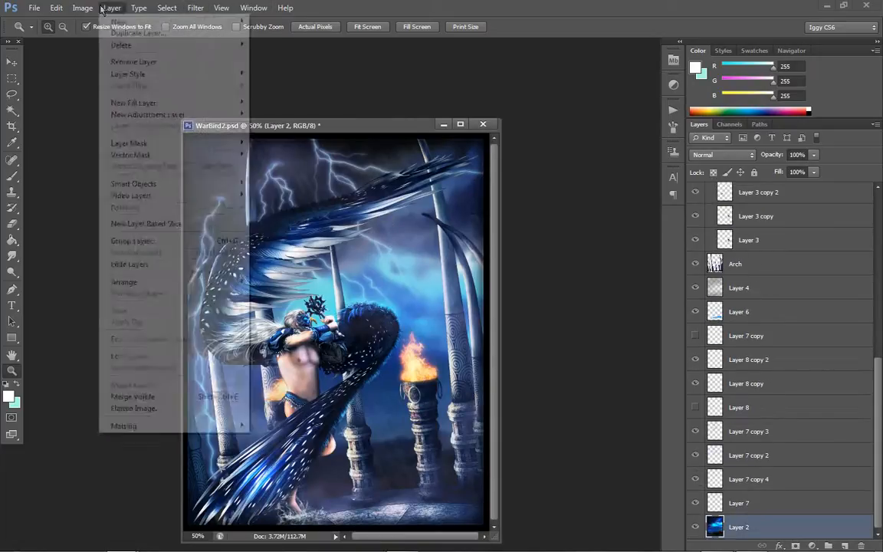
pyautogui.moveTo(90, 40)
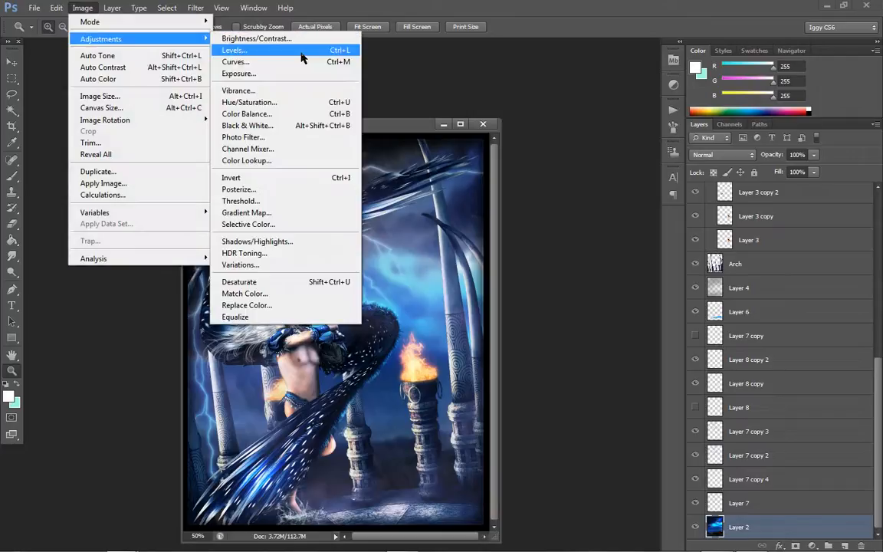
pyautogui.click(299, 113)
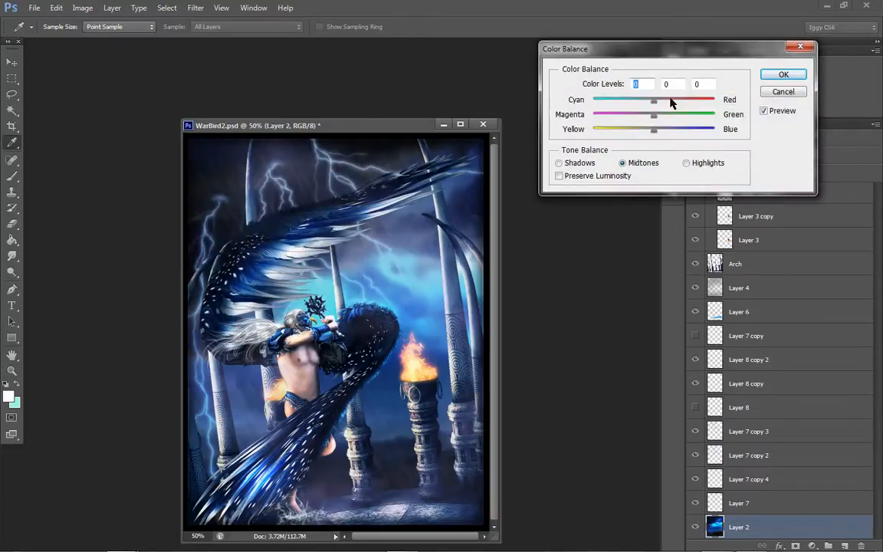
pyautogui.moveTo(671, 102)
pyautogui.mouseDown()
pyautogui.moveTo(730, 99)
pyautogui.moveTo(607, 99)
pyautogui.moveTo(676, 99)
pyautogui.moveTo(656, 101)
pyautogui.mouseUp()
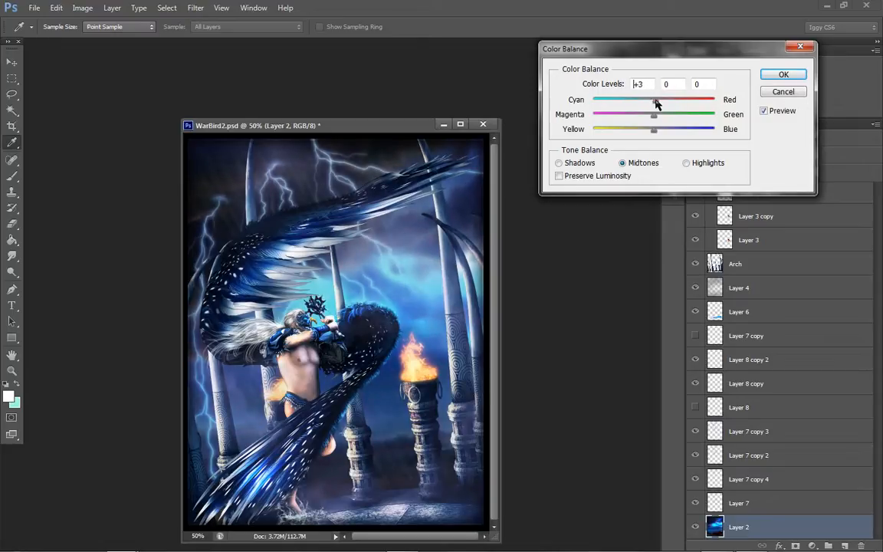
pyautogui.click(685, 164)
pyautogui.moveTo(658, 100); pyautogui.dragTo(786, 113)
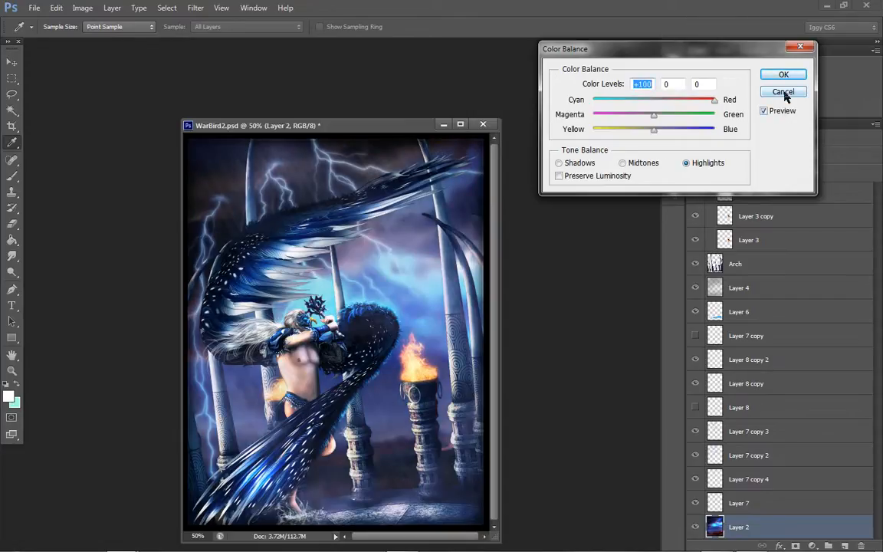
pyautogui.click(783, 92)
pyautogui.press('z')
# - Try Hue/Saturation on Layer 2 with hue +1 and saturation -58, compare with and without the preview, and cancel it
pyautogui.click(83, 8)
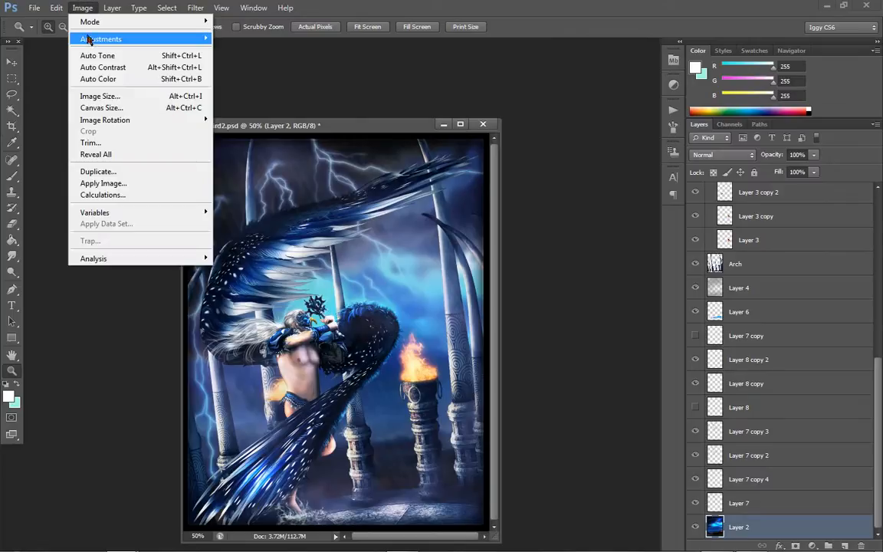
pyautogui.moveTo(88, 39)
pyautogui.click(291, 113)
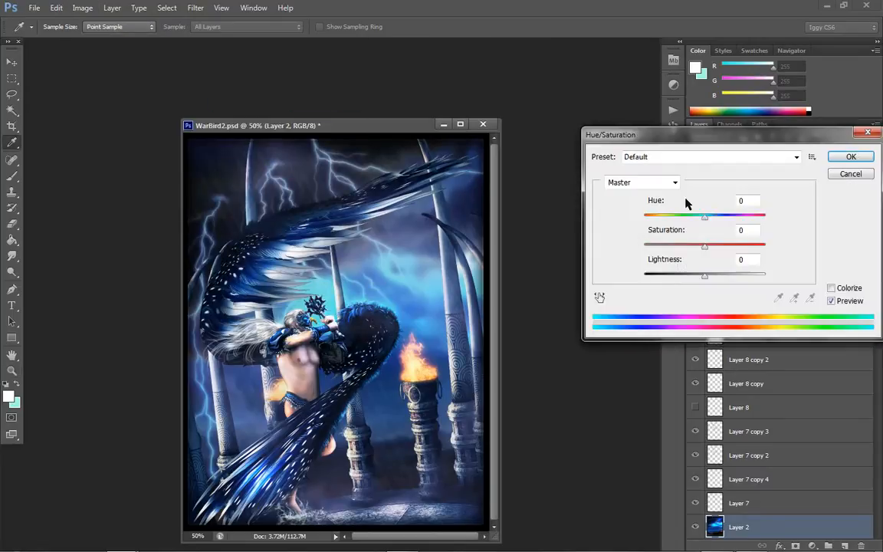
pyautogui.moveTo(704, 215); pyautogui.dragTo(677, 248)
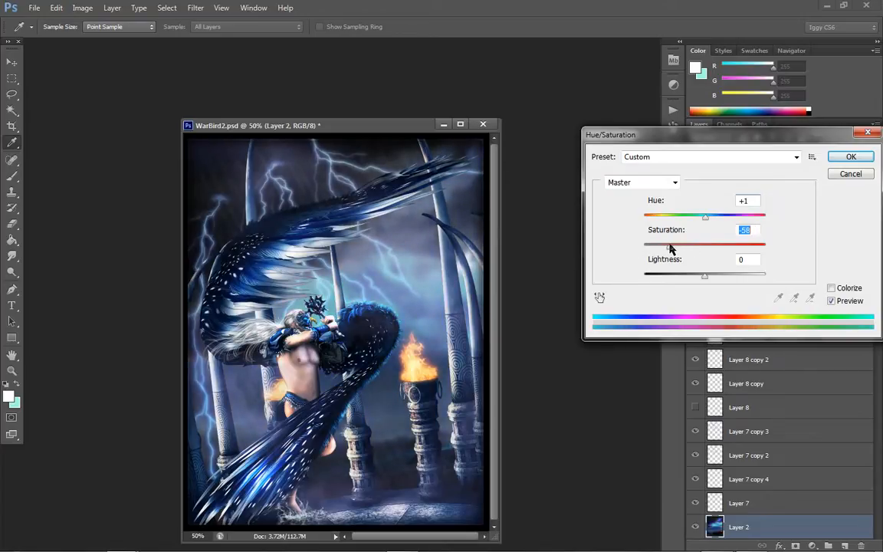
pyautogui.click(835, 303)
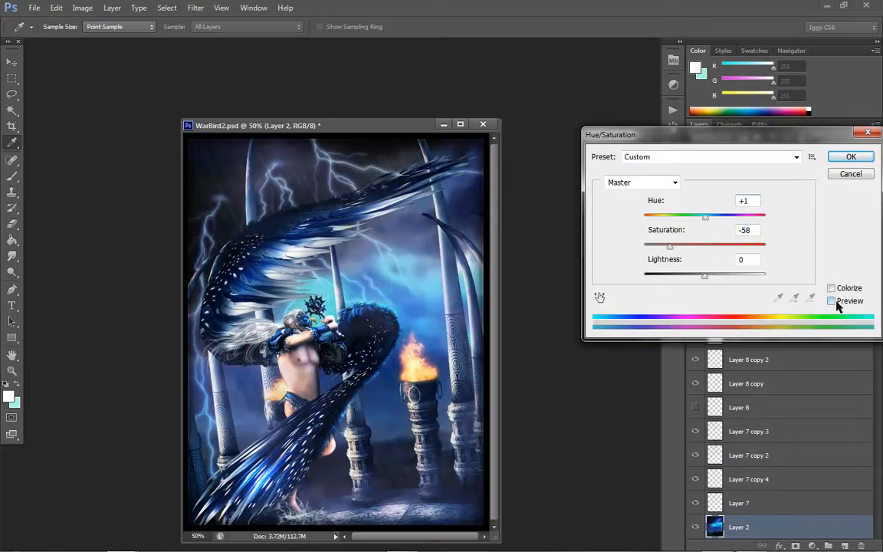
pyautogui.click(833, 301)
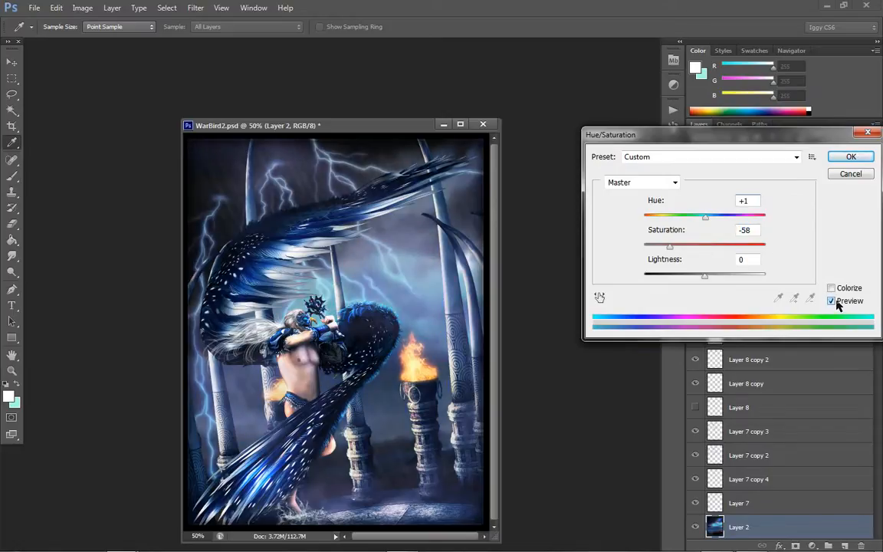
pyautogui.click(838, 305)
pyautogui.click(836, 303)
pyautogui.click(837, 305)
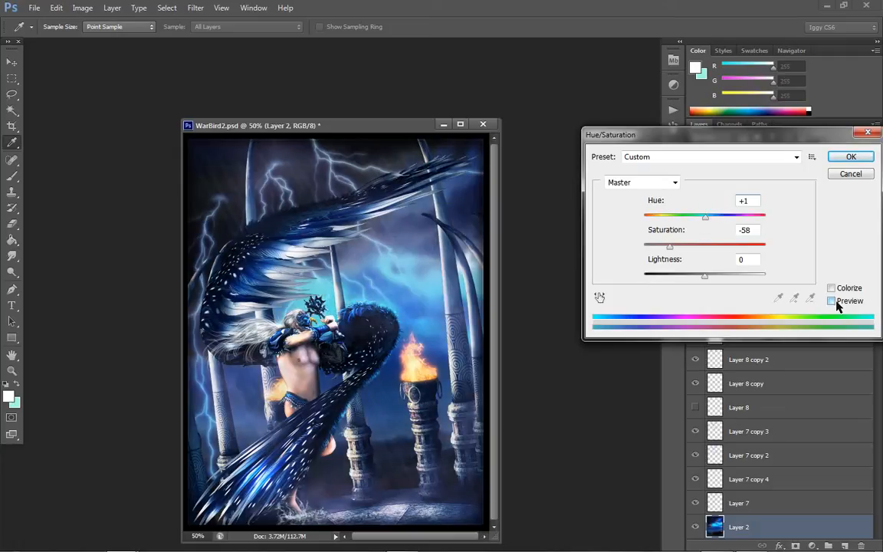
pyautogui.click(837, 305)
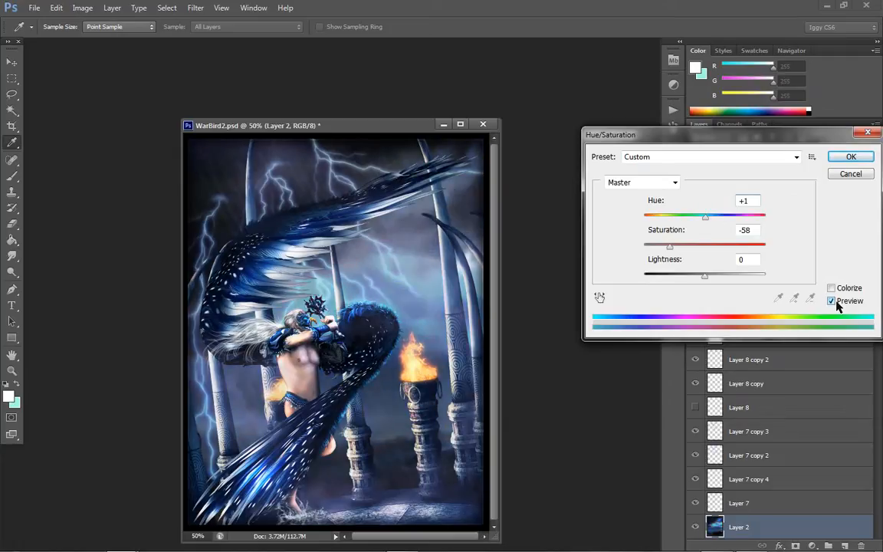
pyautogui.click(849, 174)
pyautogui.press('z')
# - Try a smaller Gaussian Blur radius on Layer 2 and cancel the filter
pyautogui.rightClick(438, 339)
pyautogui.click(460, 404)
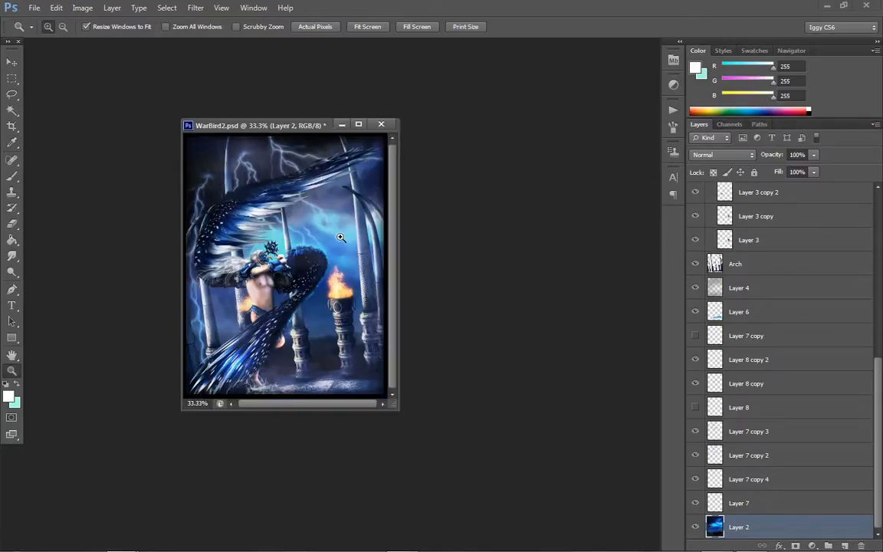
pyautogui.click(312, 233)
pyautogui.click(166, 7)
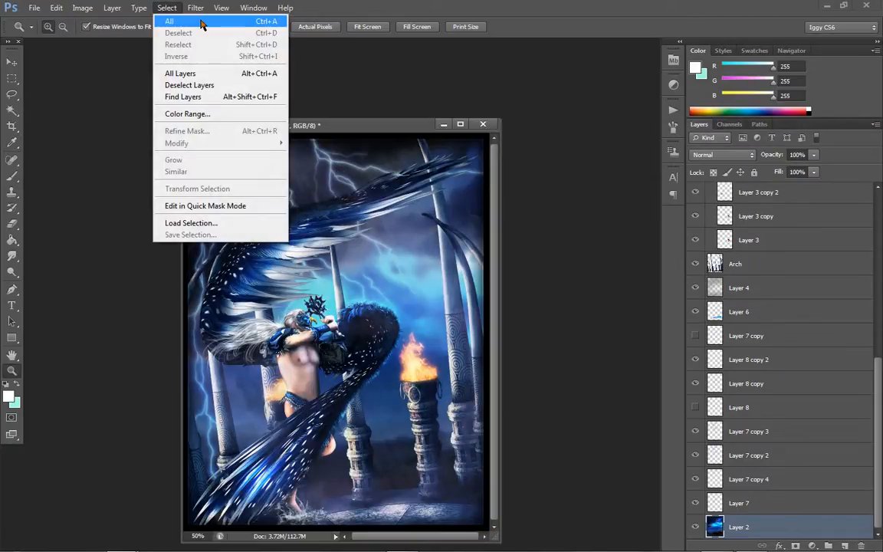
pyautogui.click(195, 8)
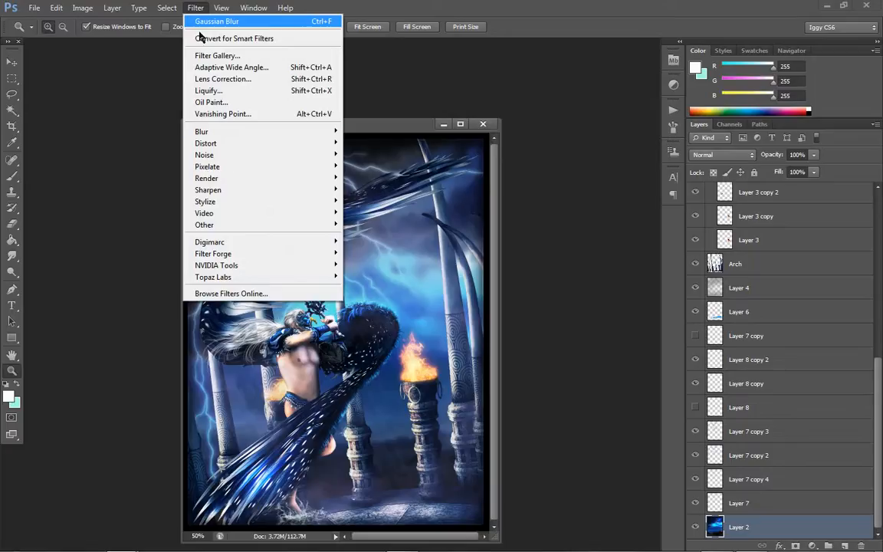
pyautogui.moveTo(223, 133)
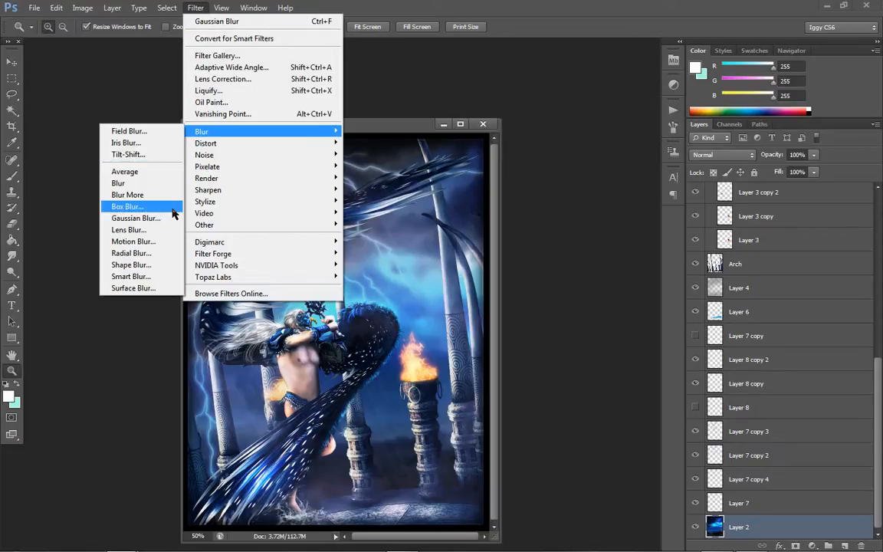
pyautogui.click(165, 218)
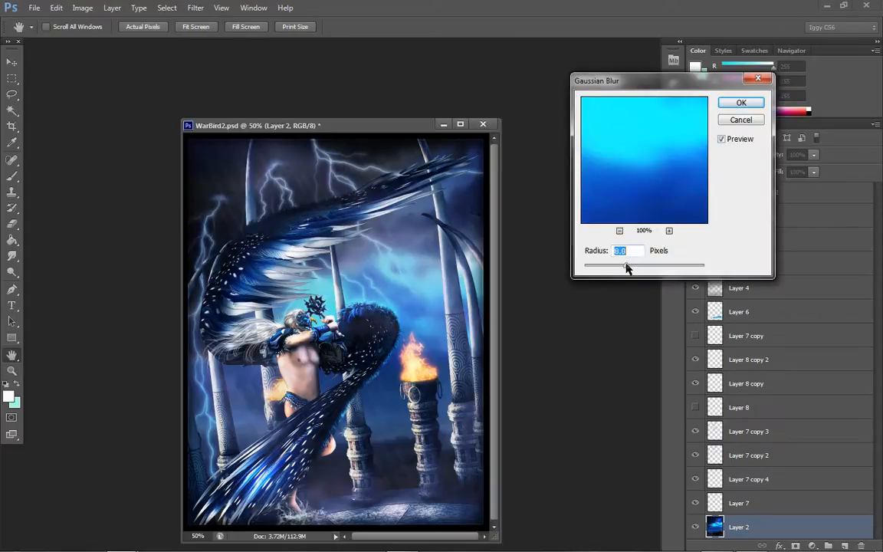
pyautogui.moveTo(625, 266); pyautogui.dragTo(615, 265)
pyautogui.click(740, 120)
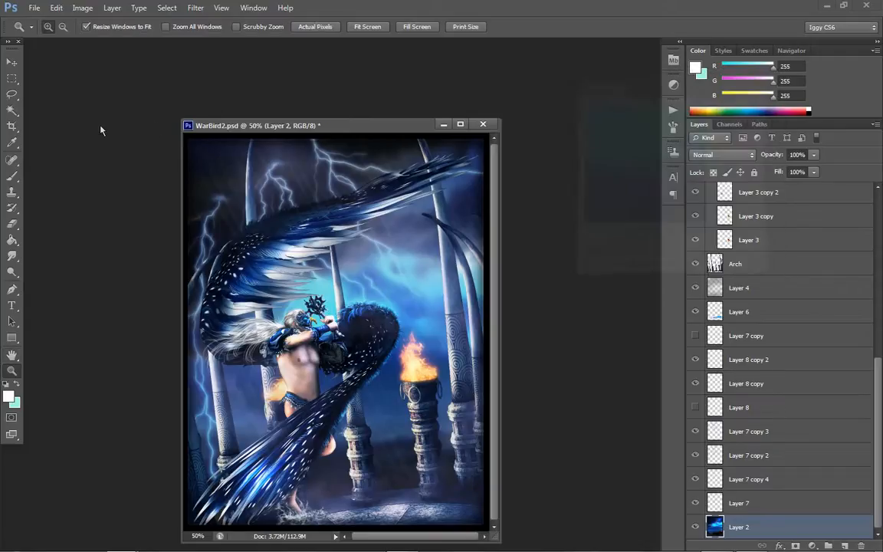
# - Lasso the part of Layer 2 above the lower pillars' horizon, reapply the last Gaussian Blur to it, and deselect
pyautogui.click(11, 94)
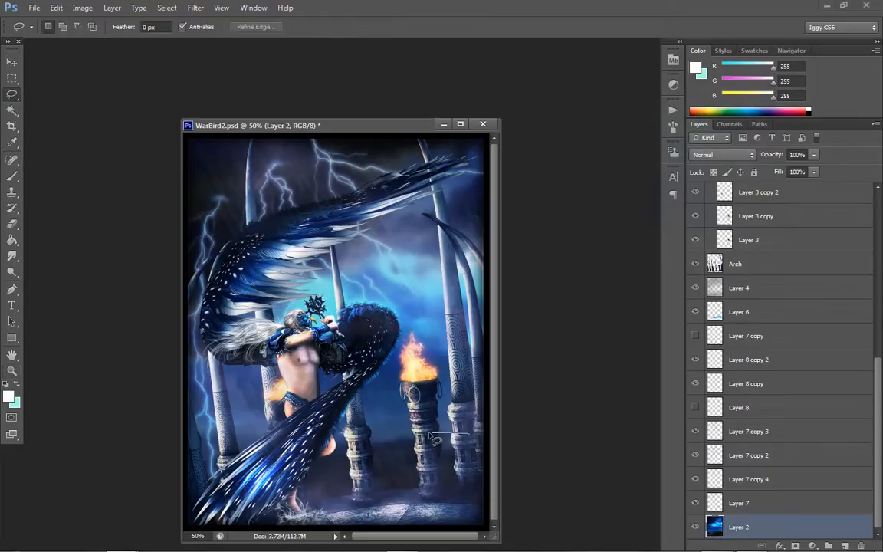
pyautogui.moveTo(429, 434)
pyautogui.mouseDown()
pyautogui.moveTo(192, 429)
pyautogui.moveTo(161, 334)
pyautogui.moveTo(217, 86)
pyautogui.moveTo(515, 184)
pyautogui.moveTo(518, 398)
pyautogui.moveTo(509, 445)
pyautogui.moveTo(499, 441)
pyautogui.mouseUp()
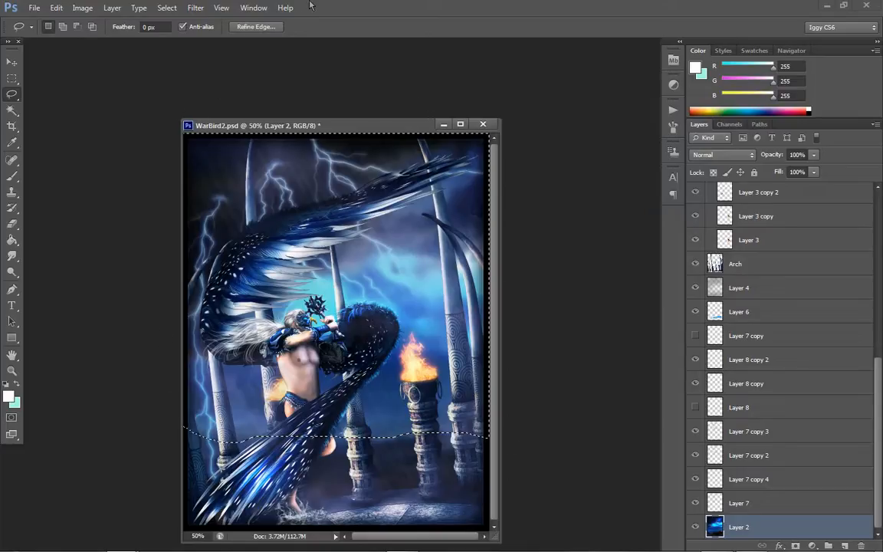
pyautogui.click(196, 8)
pyautogui.click(209, 21)
pyautogui.hotkey('ctrl', 'd')
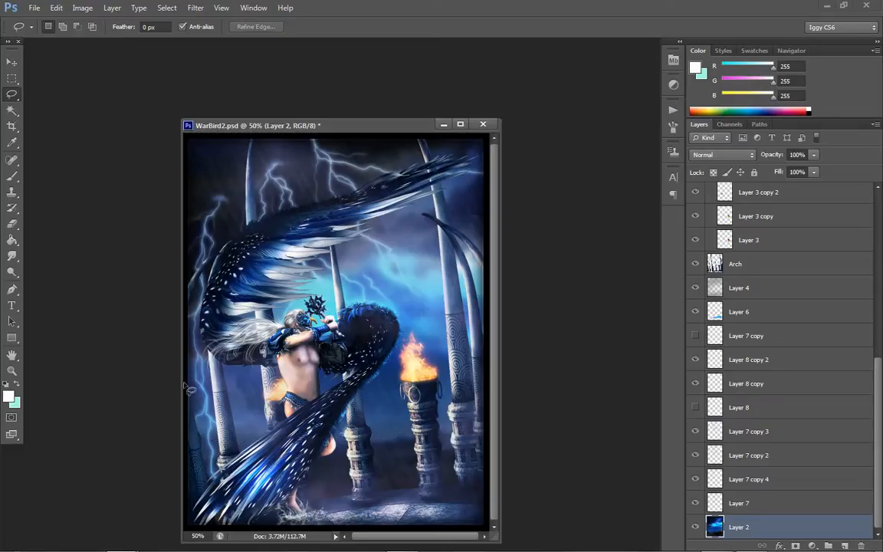
# - Zoom to 200% on the pillar bases and set up the Blur tool with a brush size of 40
pyautogui.click(11, 371)
pyautogui.click(374, 449)
pyautogui.click(374, 449)
pyautogui.click(435, 404)
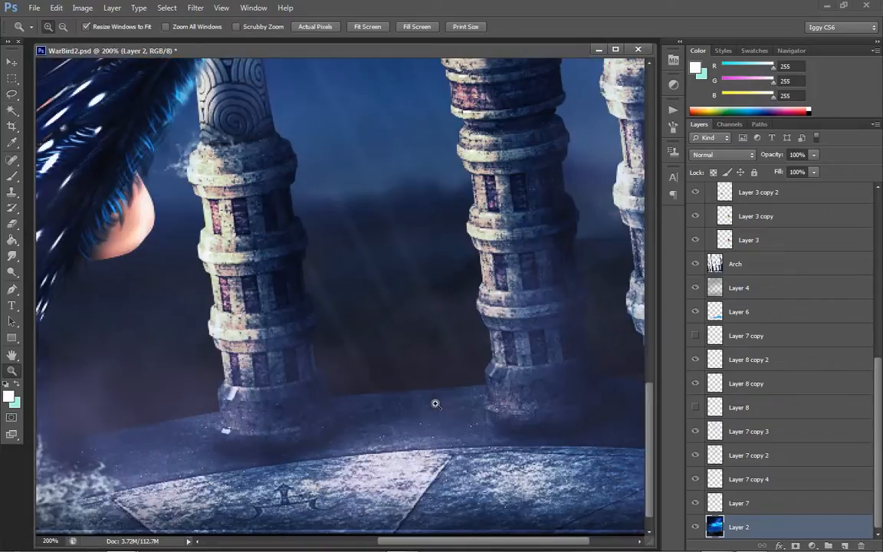
pyautogui.click(12, 255)
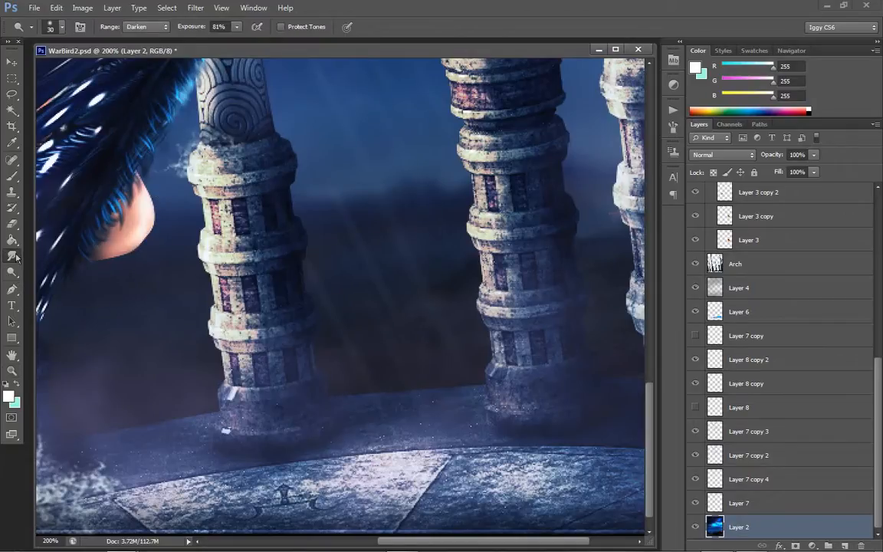
pyautogui.click(62, 254)
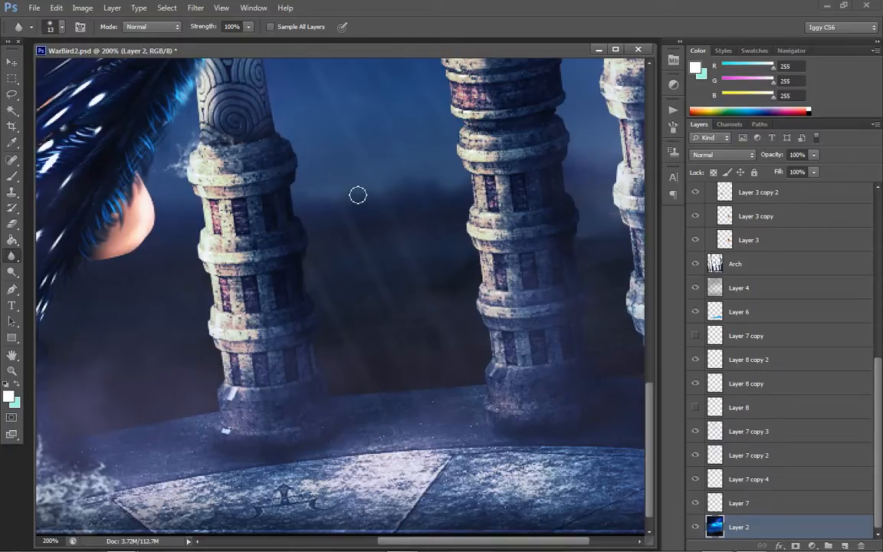
pyautogui.press(']')
pyautogui.press(']')
pyautogui.press(']')
pyautogui.press(']')
pyautogui.press(']')
pyautogui.moveTo(427, 543); pyautogui.dragTo(472, 527)
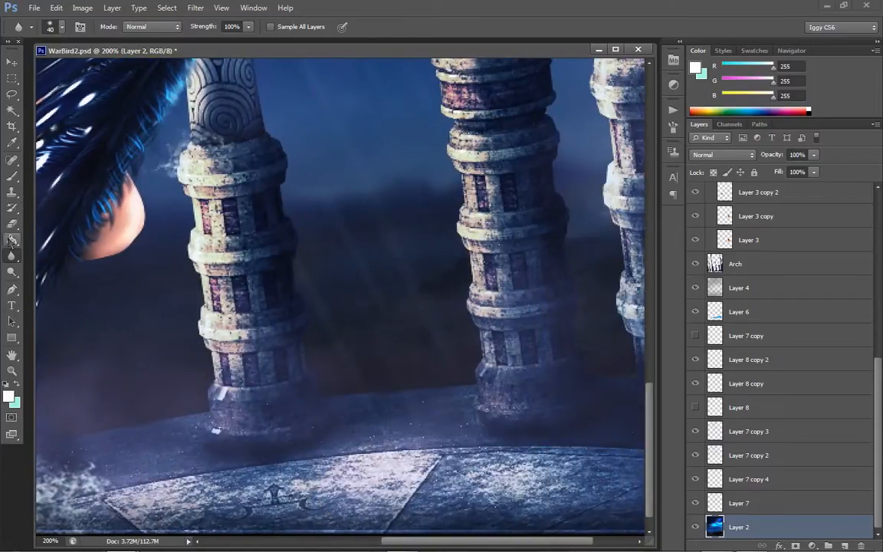
# - Switch to the Smudge tool at brush size 30, check the pillar bases, and return to the whole painting
pyautogui.click(13, 259)
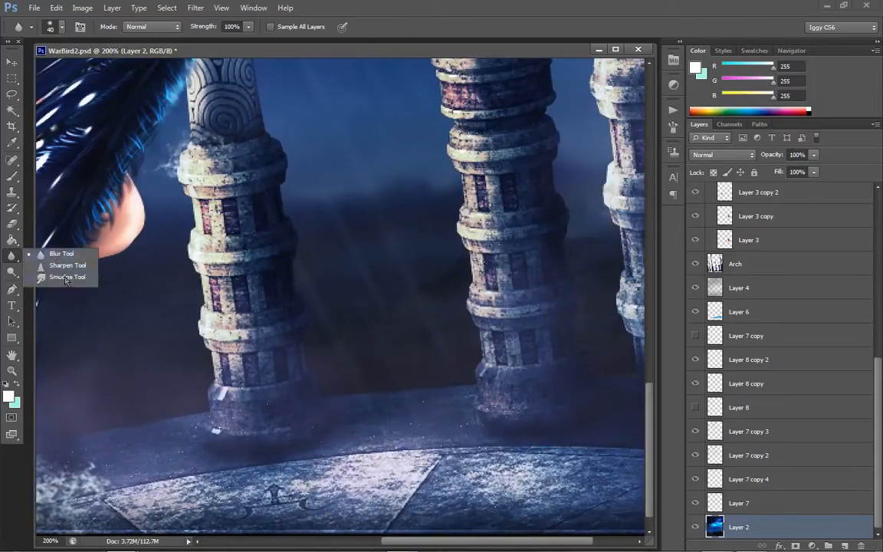
pyautogui.click(66, 279)
pyautogui.press('[')
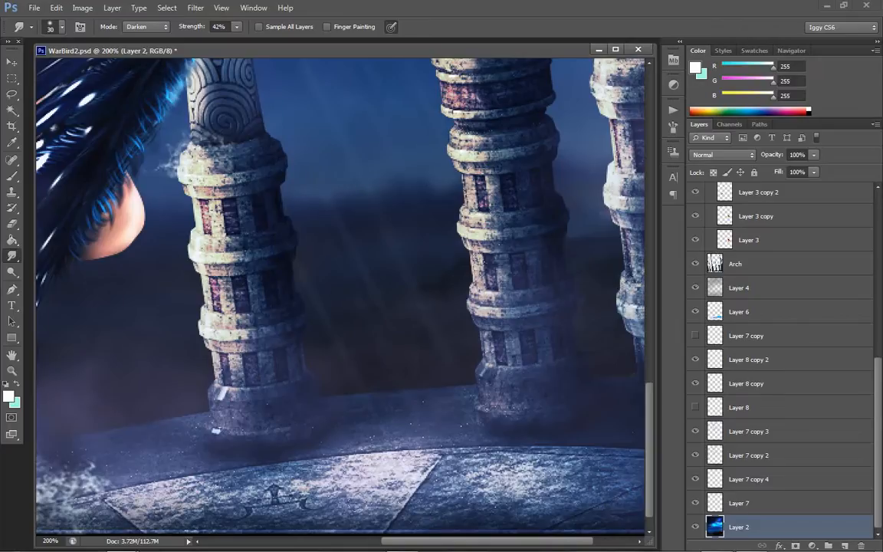
pyautogui.moveTo(410, 541); pyautogui.dragTo(542, 532)
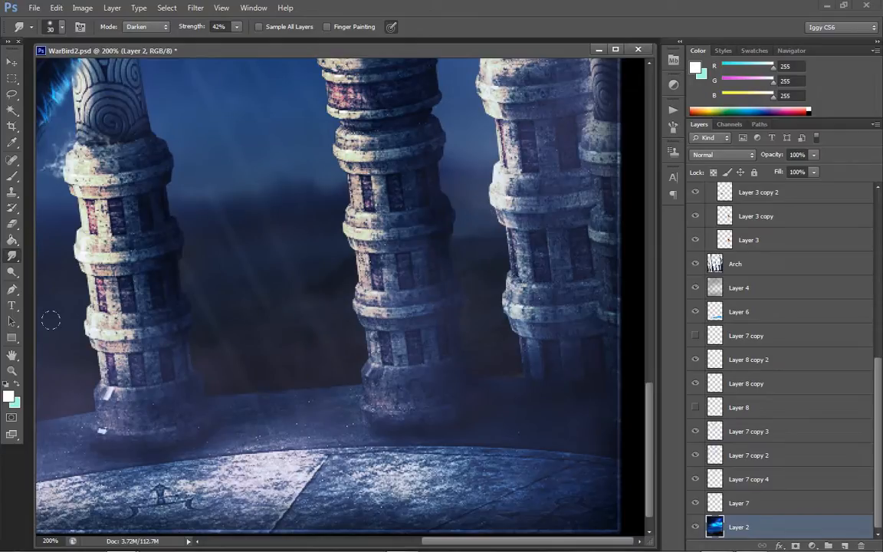
pyautogui.click(11, 371)
pyautogui.click(431, 276)
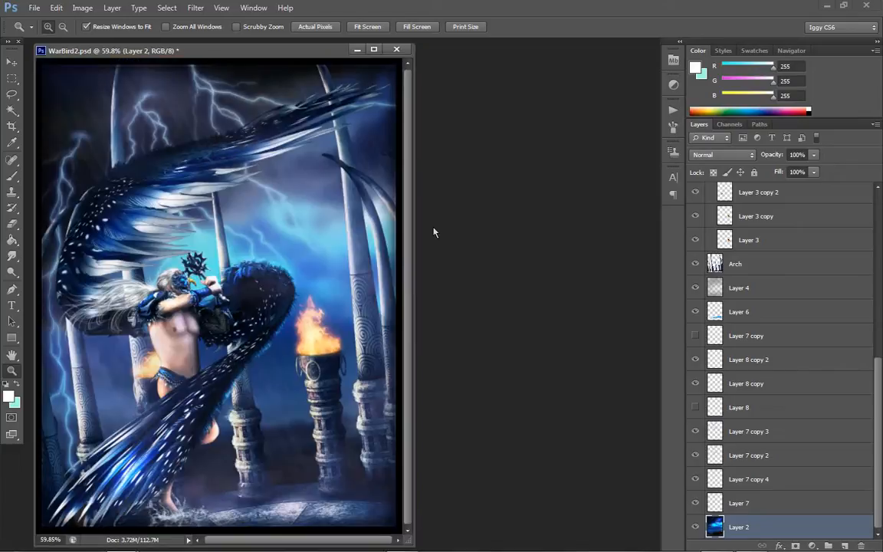
# - Try a midtone Color Balance of -4, +2, +100 on Layer 2 and compare it with the original using the preview
pyautogui.click(82, 8)
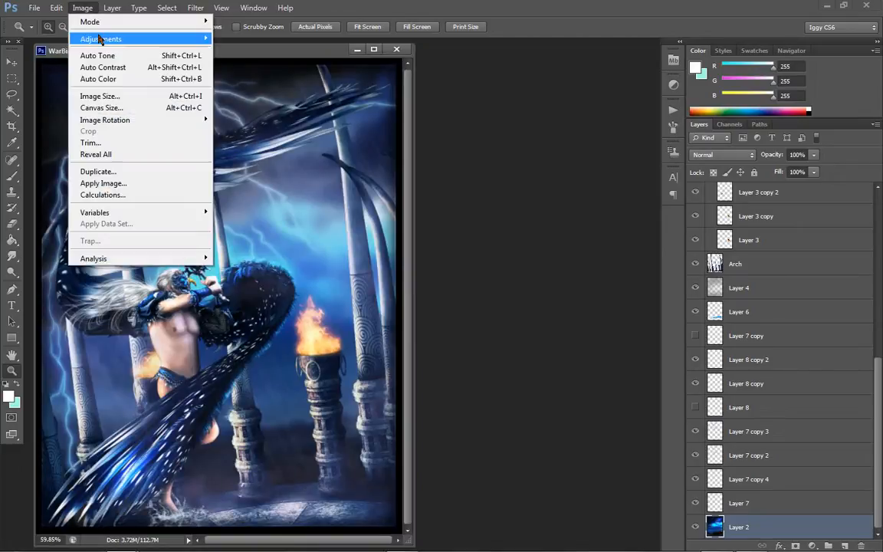
pyautogui.moveTo(101, 39)
pyautogui.click(230, 110)
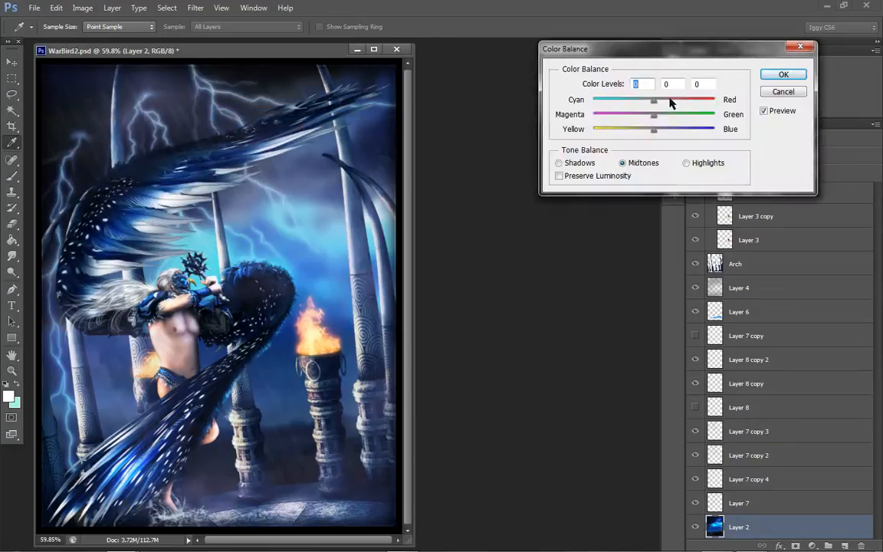
pyautogui.moveTo(653, 100); pyautogui.dragTo(825, 130)
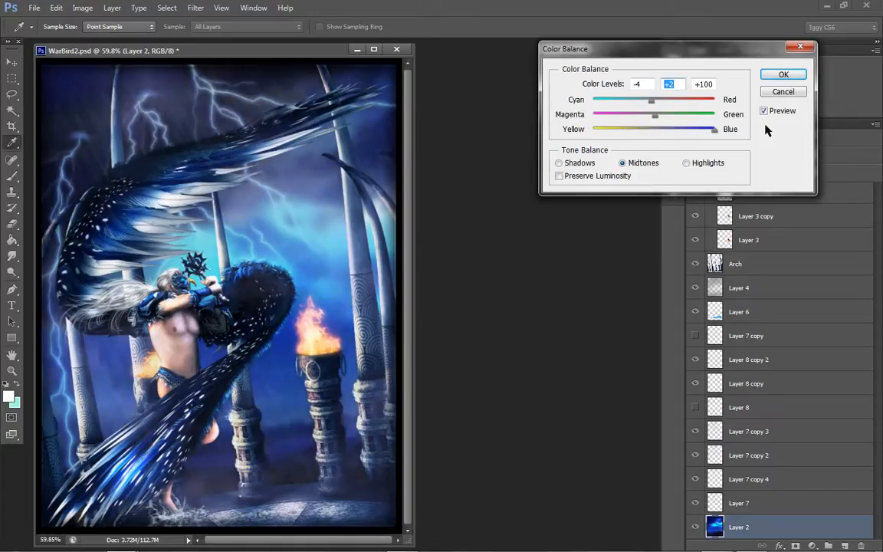
pyautogui.click(764, 111)
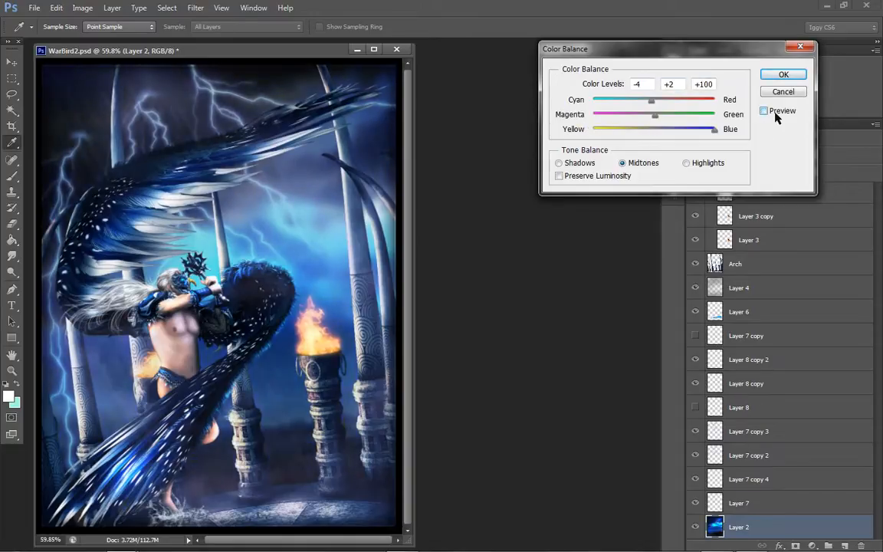
pyautogui.click(764, 111)
pyautogui.click(783, 74)
# - Show the whole WarBird2.psd painting at 50% zoom and reposition its window in the workspace
pyautogui.press('z')
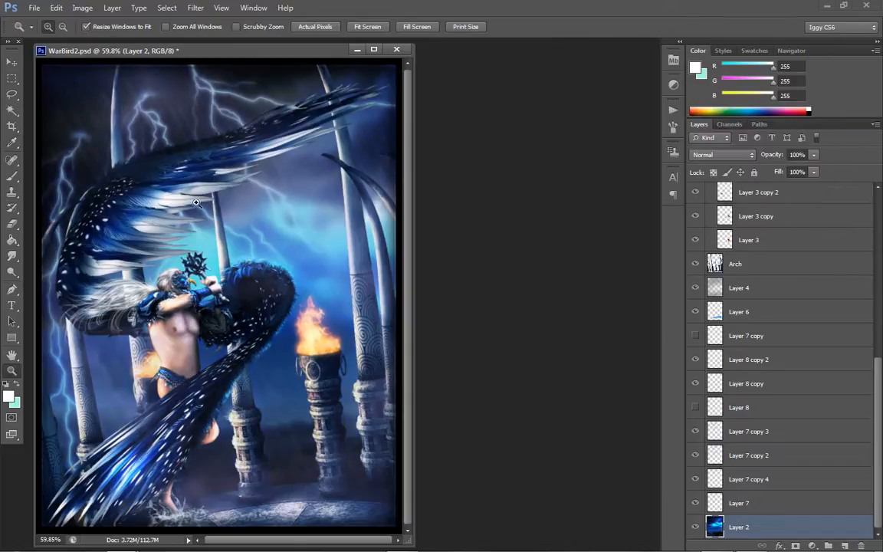
pyautogui.rightClick(197, 207)
pyautogui.click(248, 275)
pyautogui.moveTo(194, 47); pyautogui.dragTo(282, 78)
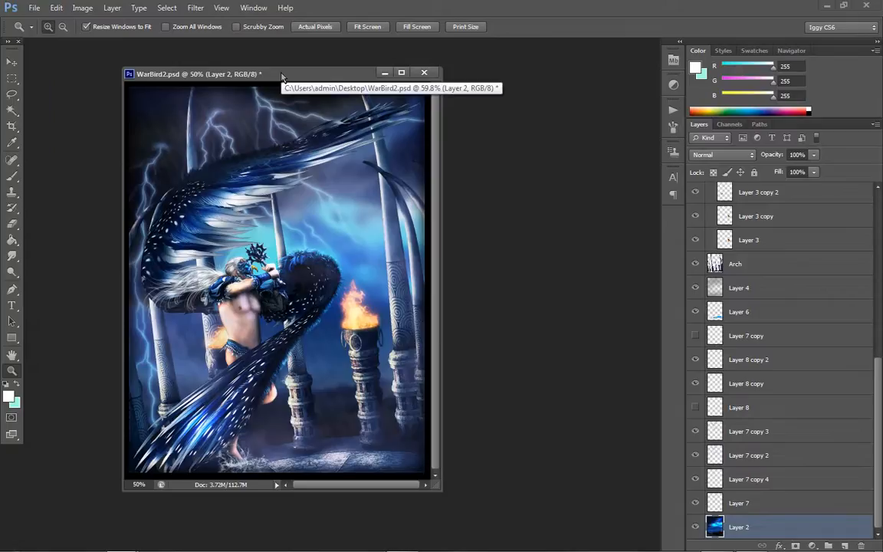
pyautogui.moveTo(137, 541)
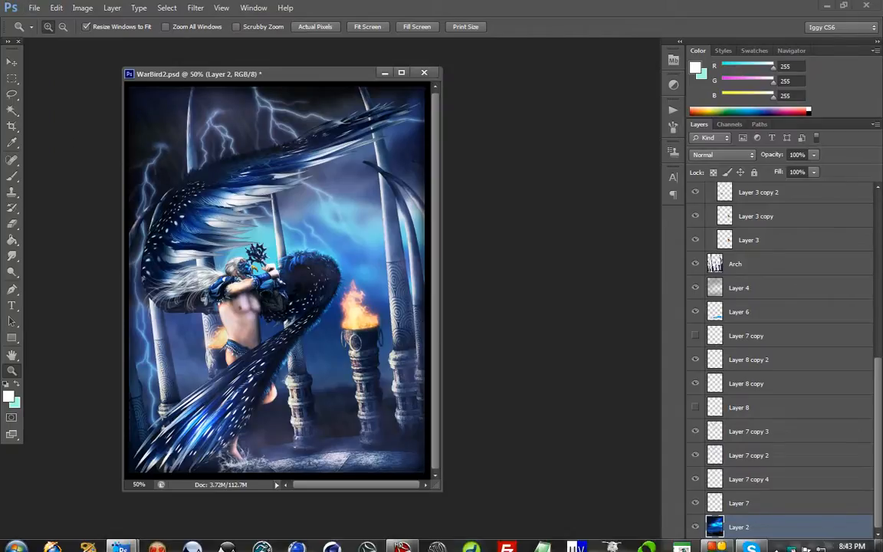
# - Open the recent file WarBird.psd and place its window beside WarBird2.psd to compare both paintings
pyautogui.click(34, 8)
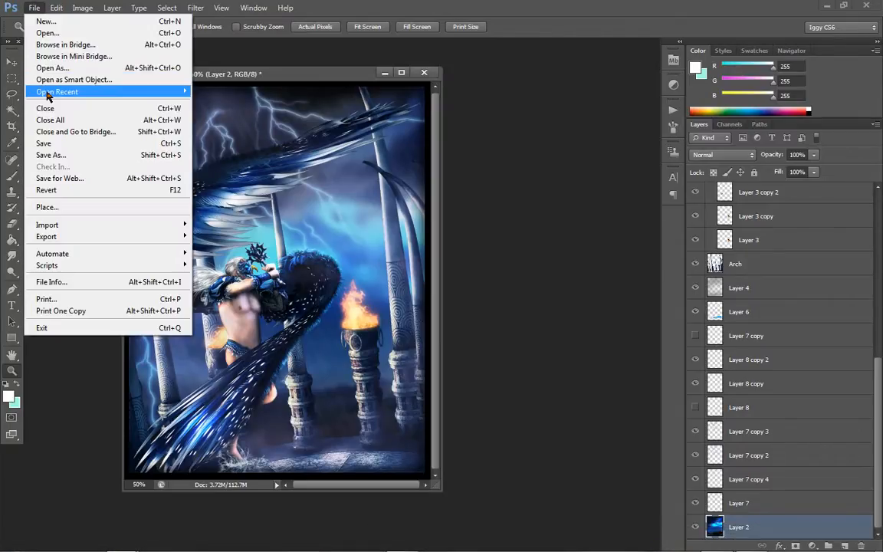
pyautogui.moveTo(120, 97)
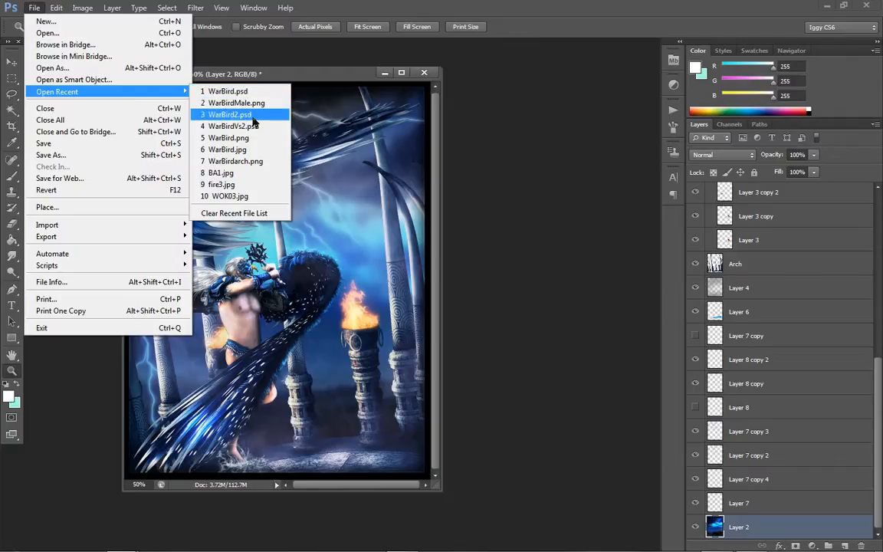
pyautogui.click(239, 114)
pyautogui.click(34, 8)
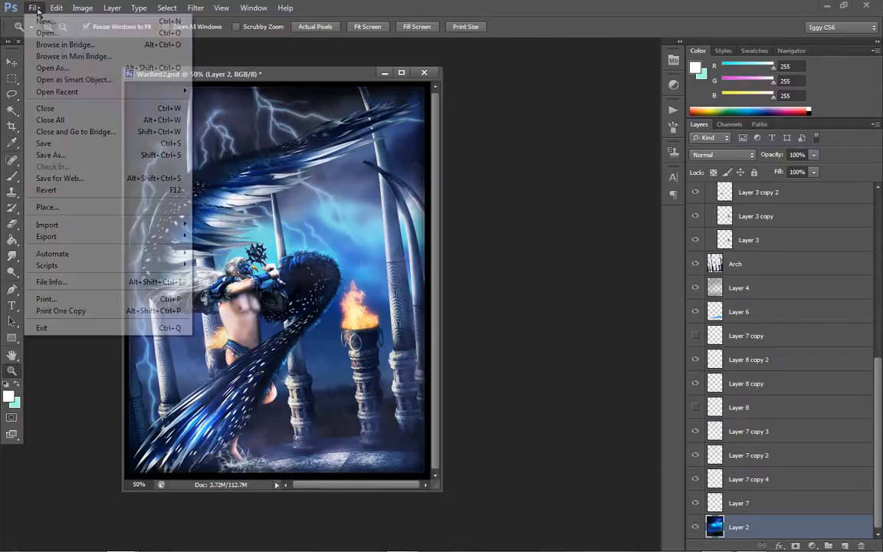
pyautogui.moveTo(58, 91)
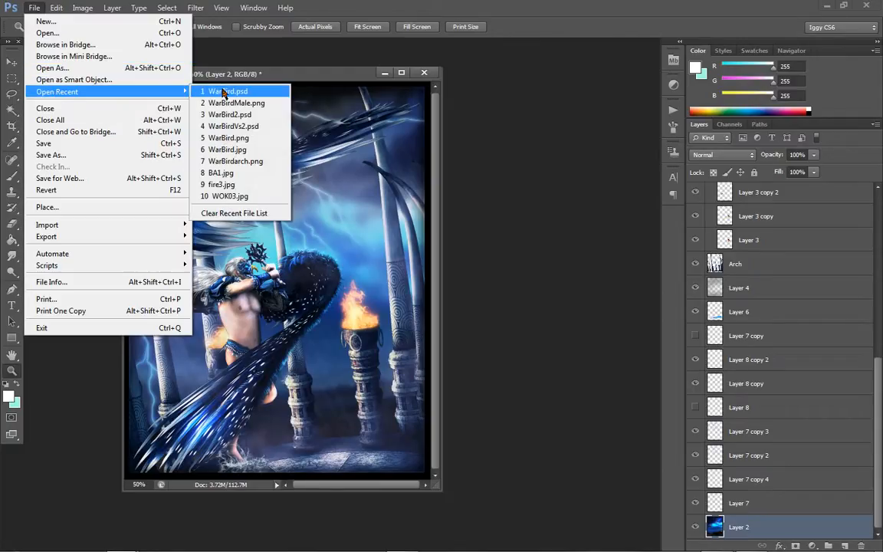
pyautogui.click(203, 90)
pyautogui.moveTo(177, 75); pyautogui.dragTo(510, 134)
pyautogui.moveTo(308, 77); pyautogui.dragTo(214, 63)
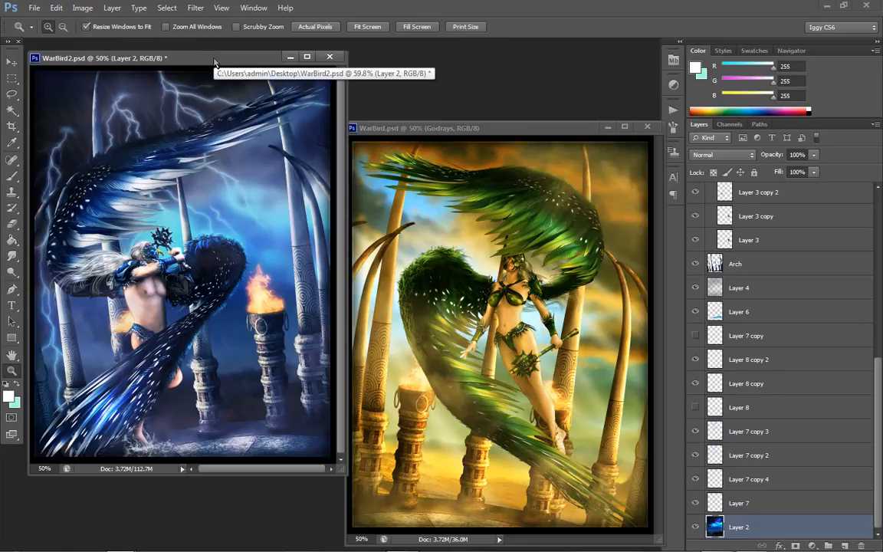
# - Save WarBird2.psd and rearrange the WarBird.psd window so both paintings are fully visible side by side
pyautogui.click(33, 8)
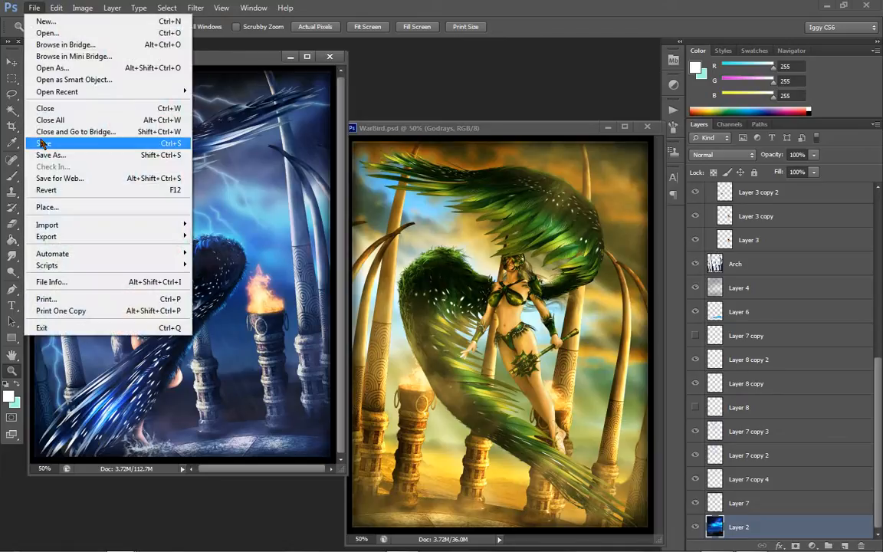
pyautogui.click(42, 143)
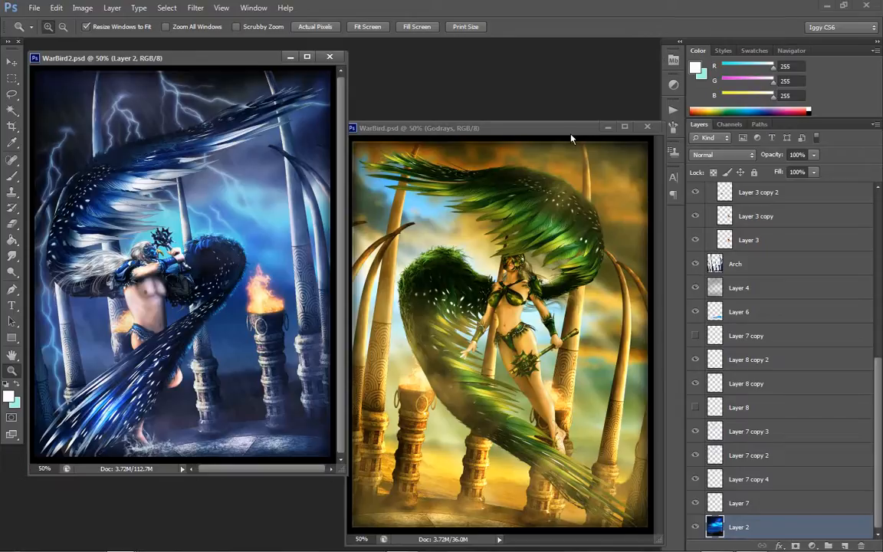
pyautogui.moveTo(553, 134); pyautogui.dragTo(539, 66)
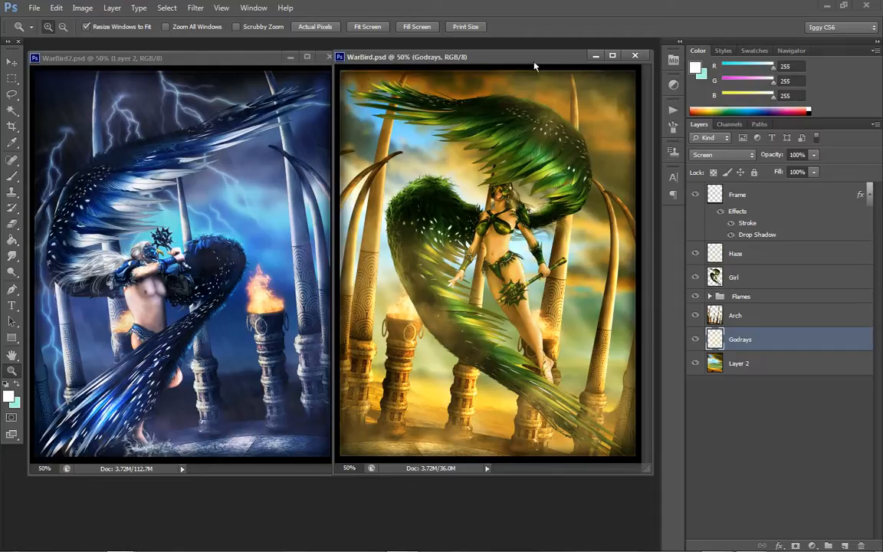
pyautogui.moveTo(534, 62); pyautogui.dragTo(568, 97)
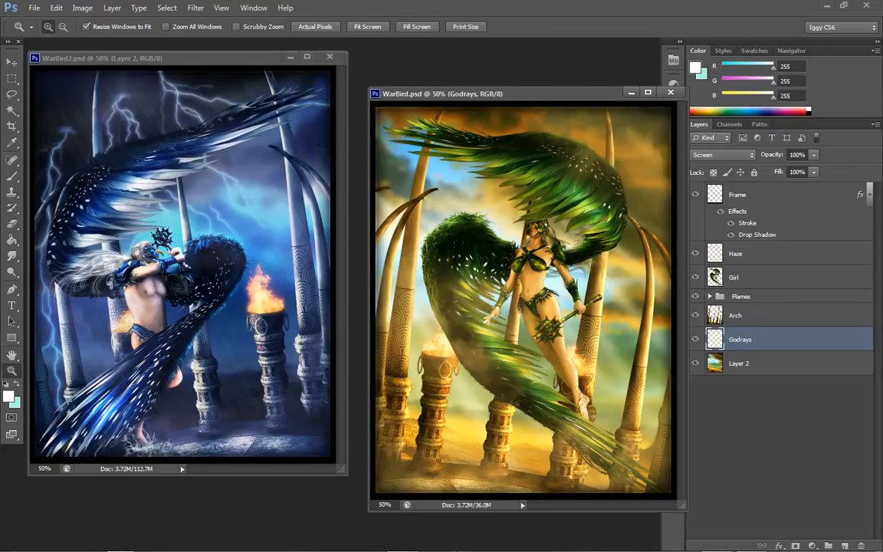
pyautogui.moveTo(716, 540)
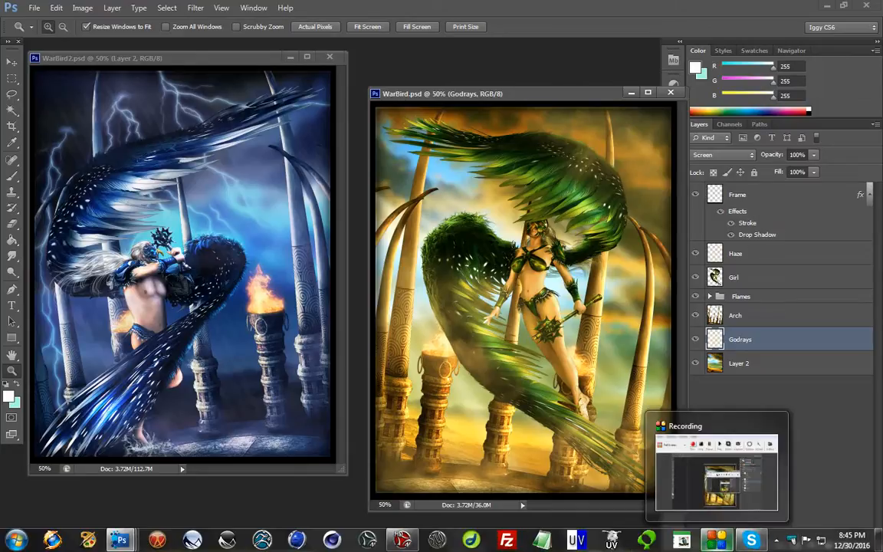